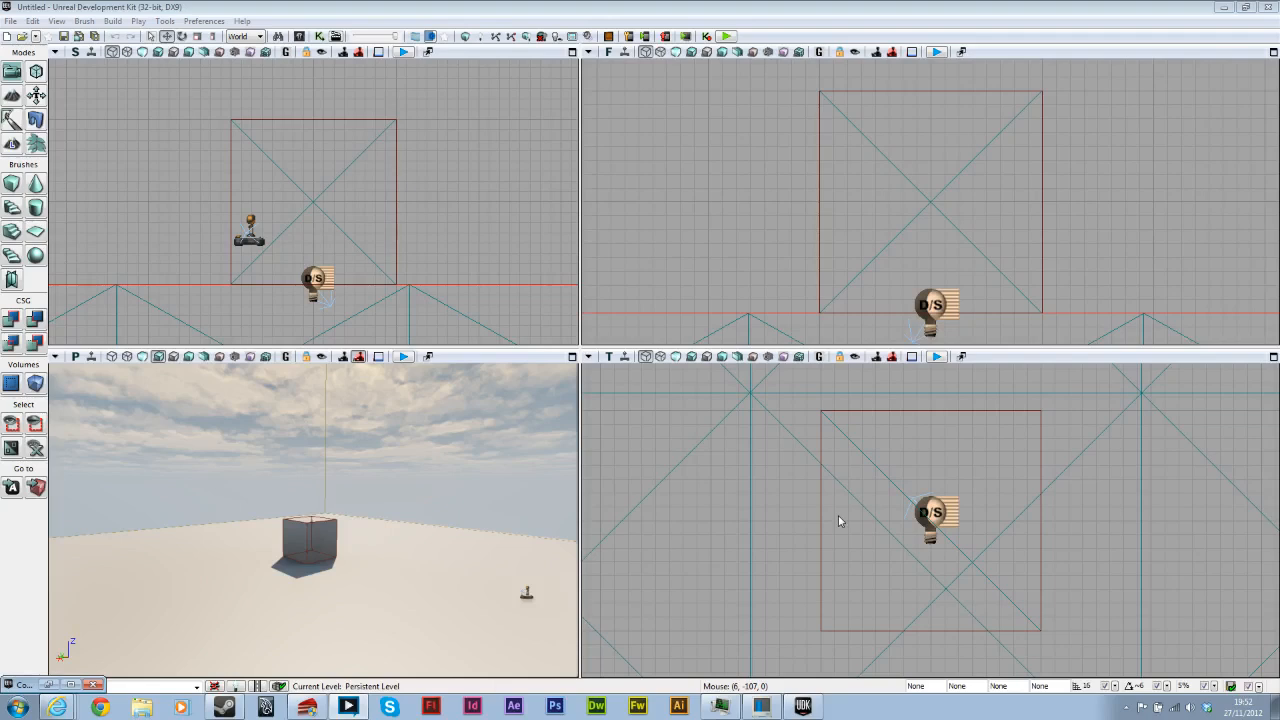
pyautogui.moveTo(1132, 2); pyautogui.dragTo(1126, 6)
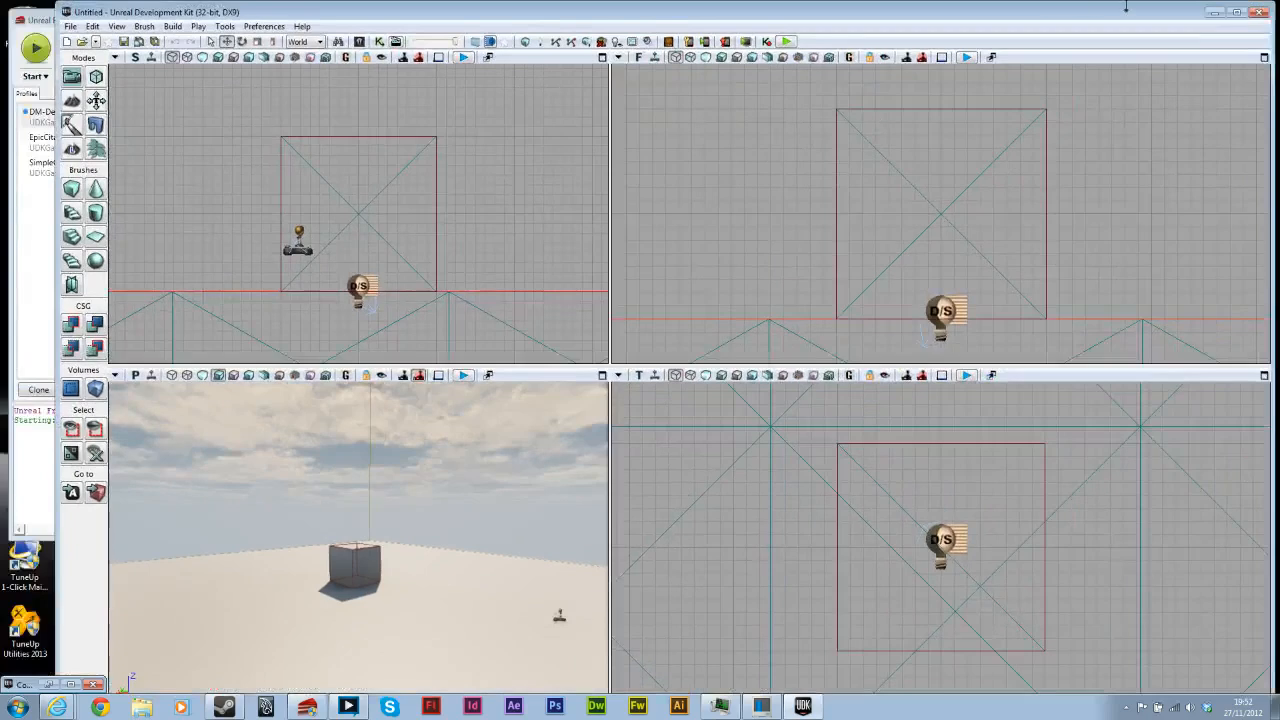
pyautogui.moveTo(877, 14); pyautogui.dragTo(820, 0)
pyautogui.click(50, 685)
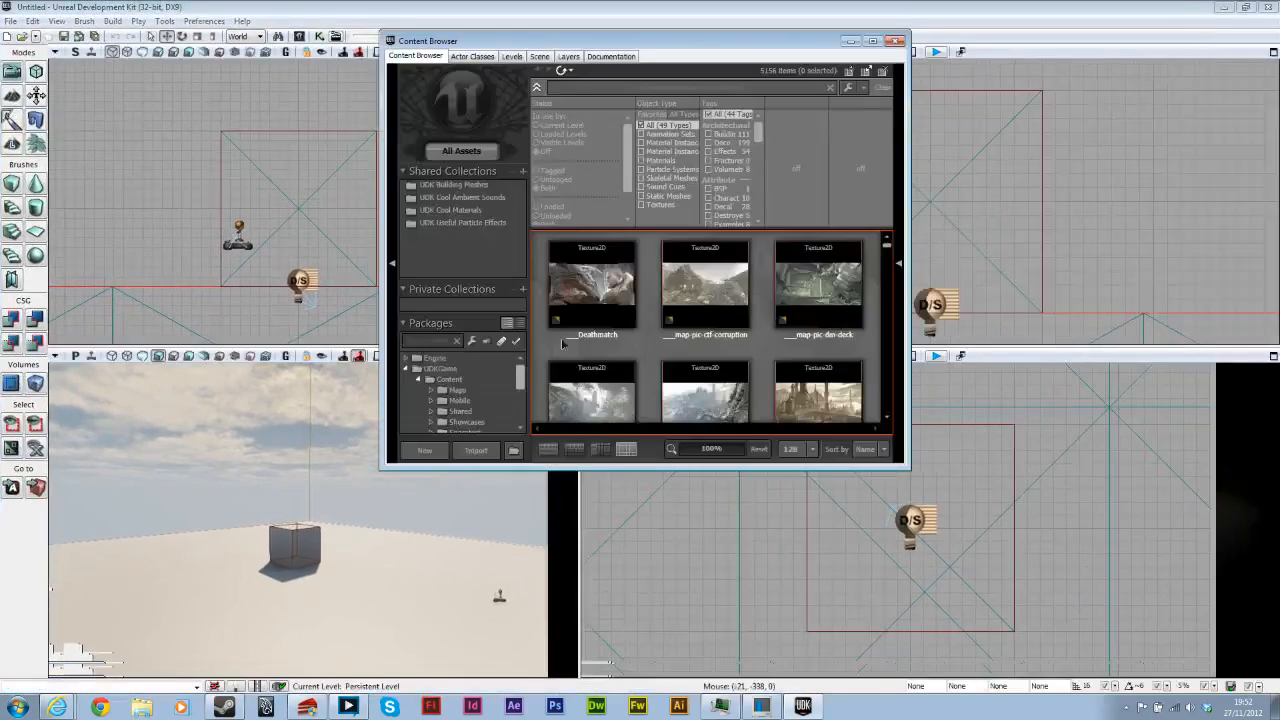
pyautogui.click(846, 41)
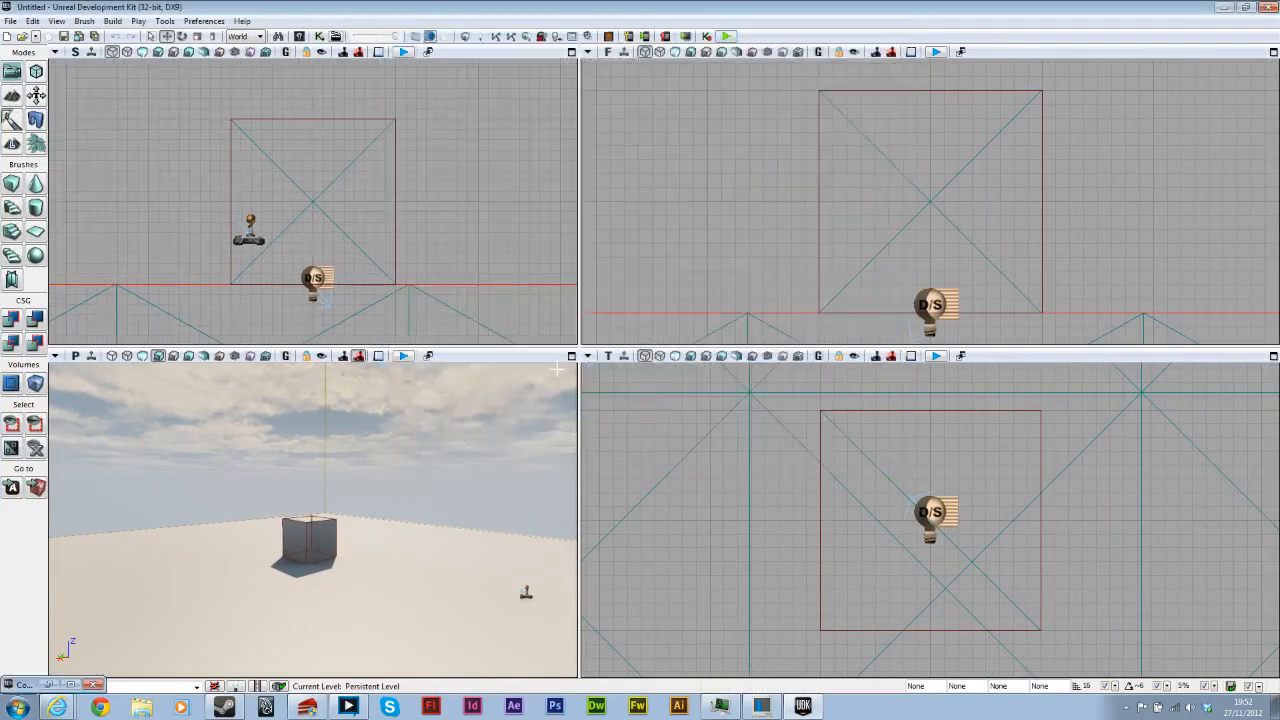
# Step: Enlarge the perspective viewport to fill the whole editing area, with the cube and the open floor in view
pyautogui.click(571, 356)
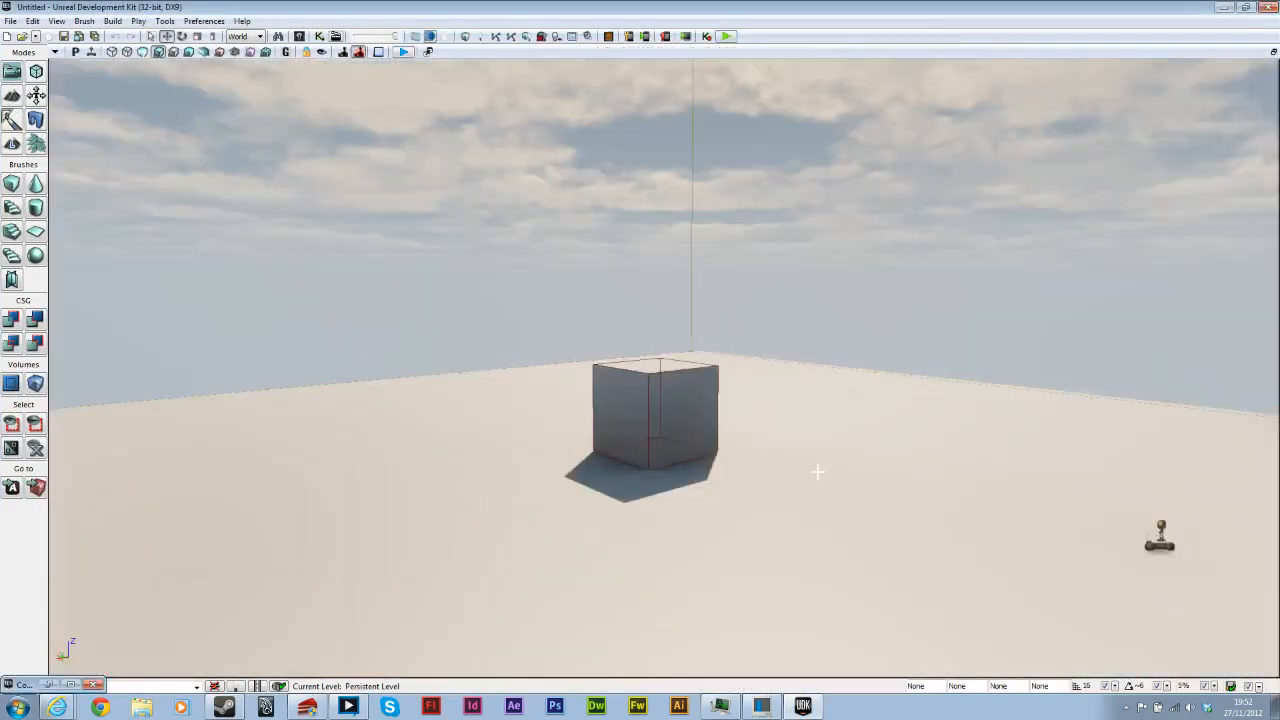
pyautogui.moveTo(716, 508); pyautogui.dragTo(841, 538, button='right')
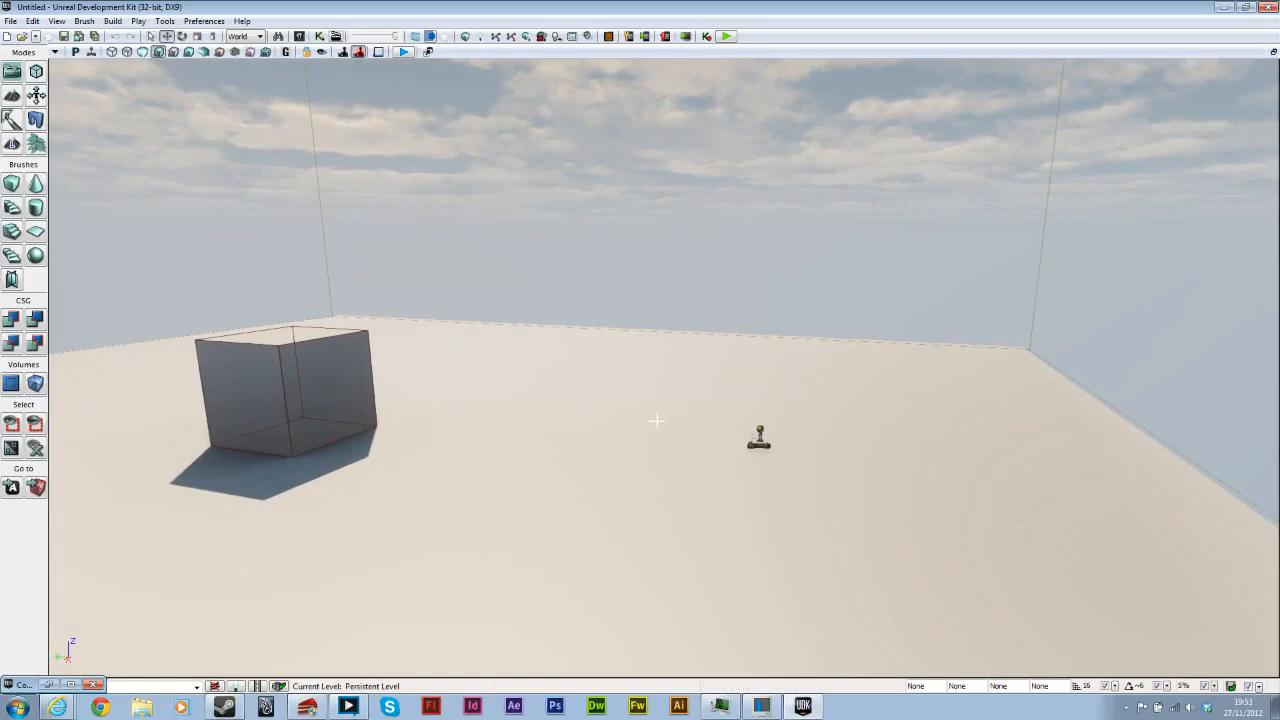
# Step: In the World Properties, set both Default Game Type and Game Type For PIE to UTDeathmatch
pyautogui.click(55, 21)
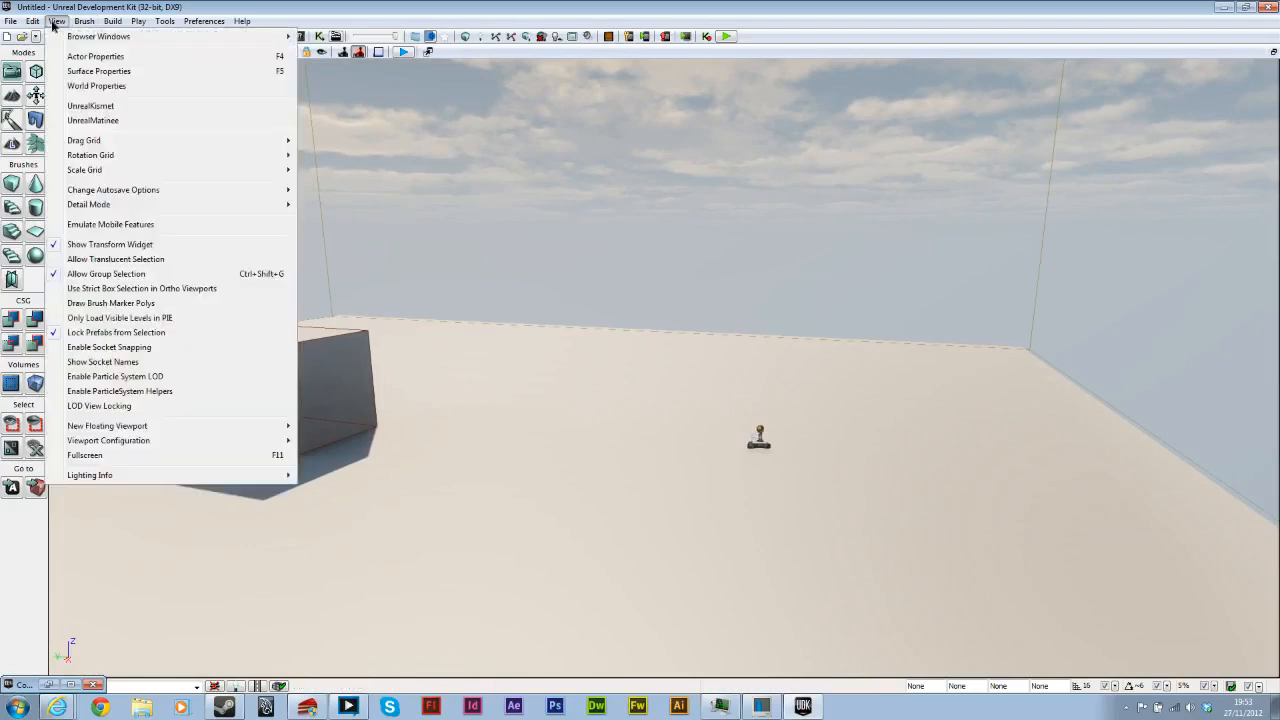
pyautogui.click(108, 87)
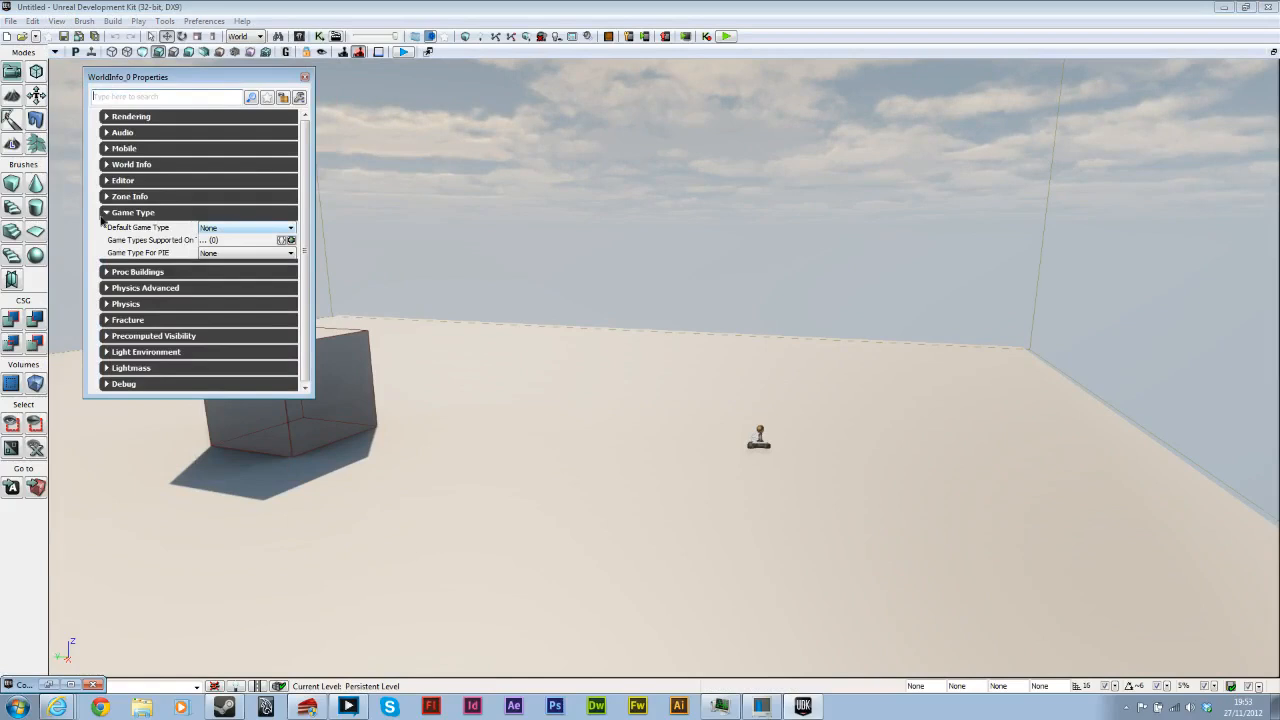
pyautogui.click(225, 228)
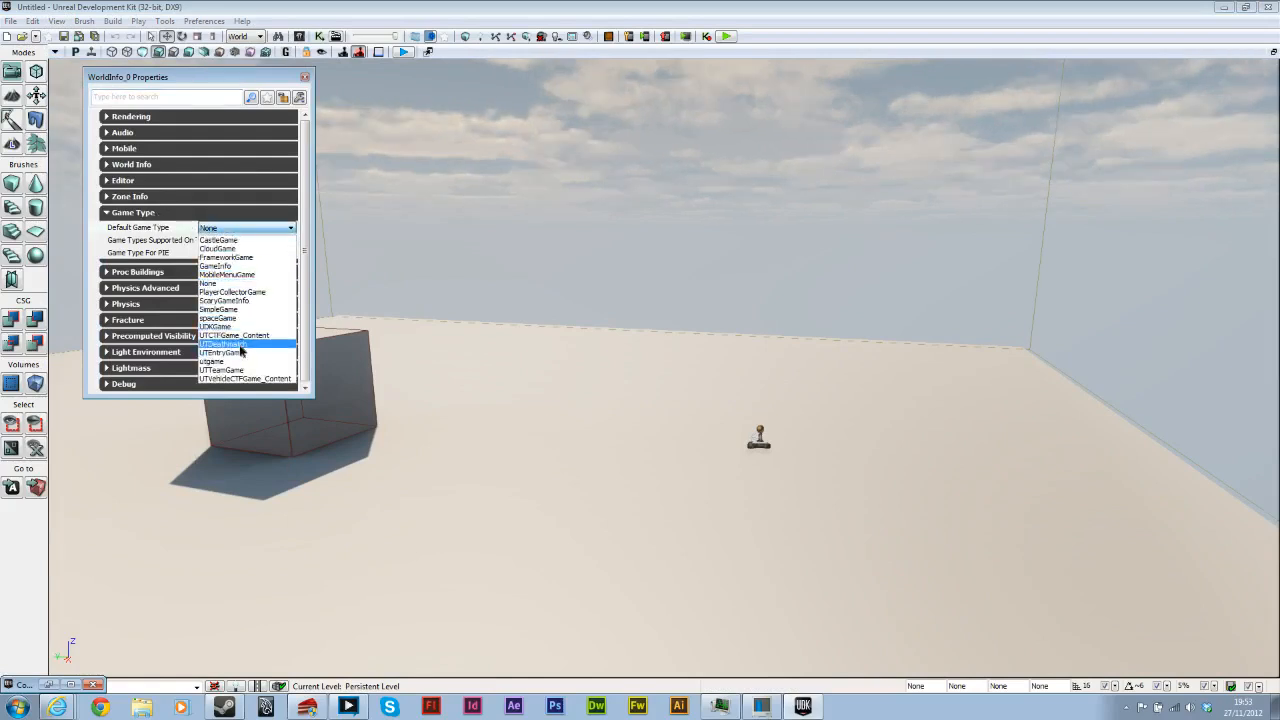
pyautogui.click(243, 345)
pyautogui.click(228, 255)
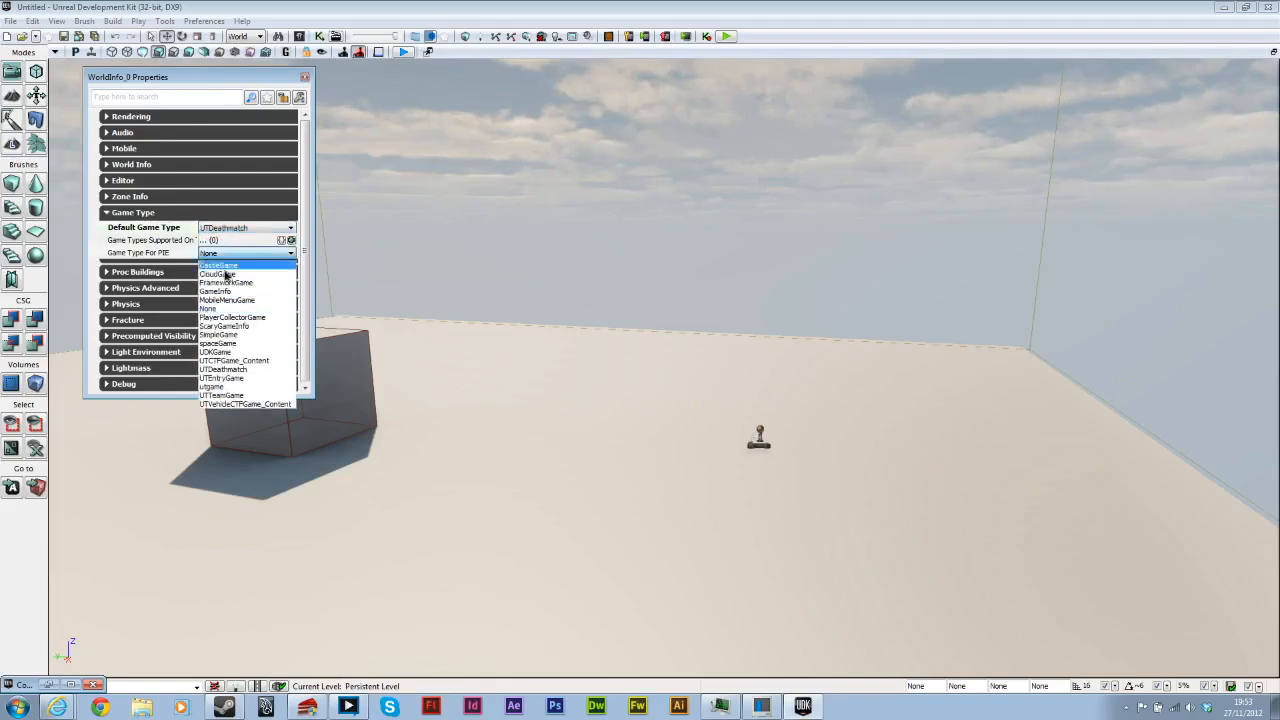
pyautogui.click(233, 370)
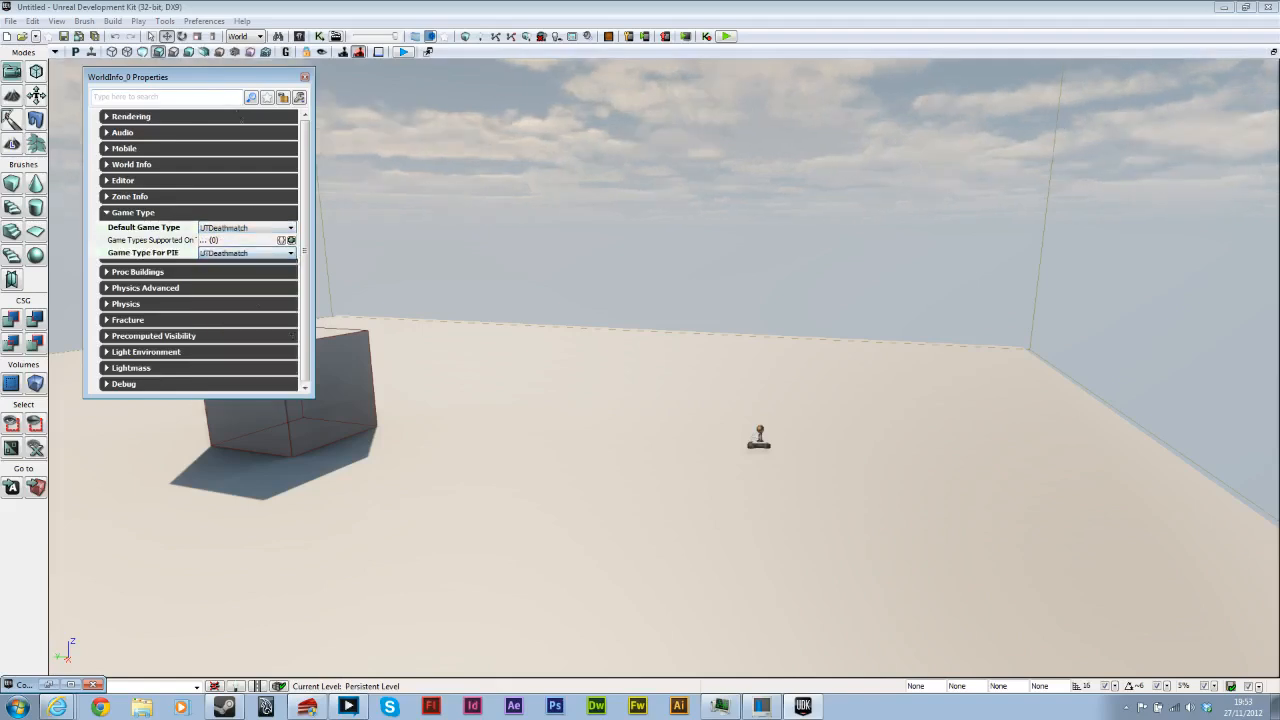
pyautogui.click(305, 78)
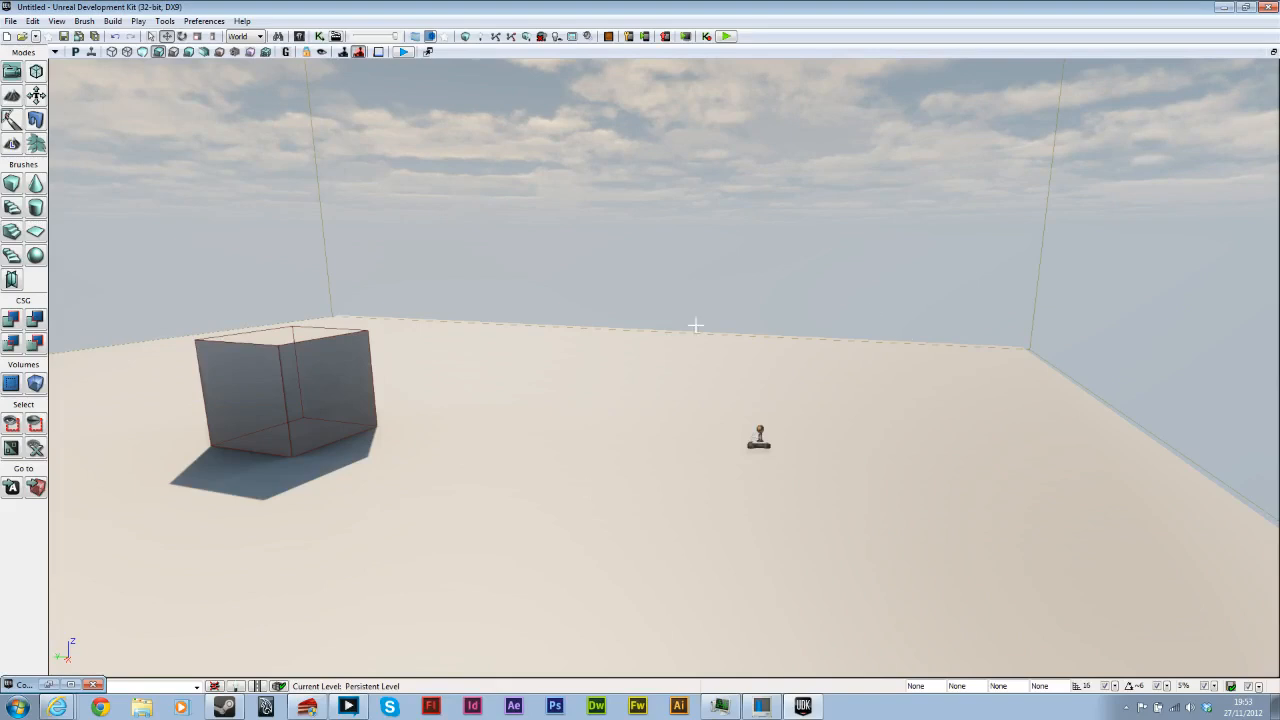
# Step: Look through the Add Actor and Replace With choices for the floor, including all templates, for a camera actor
pyautogui.rightClick(557, 409)
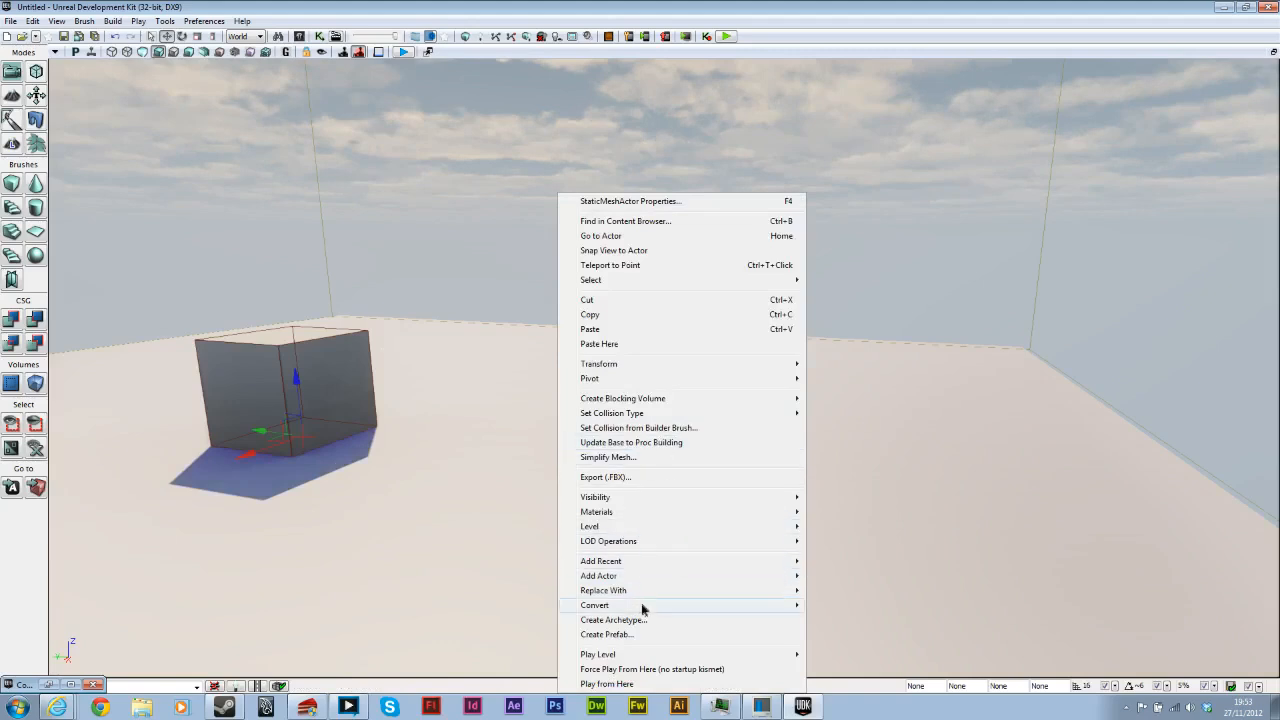
pyautogui.moveTo(693, 578)
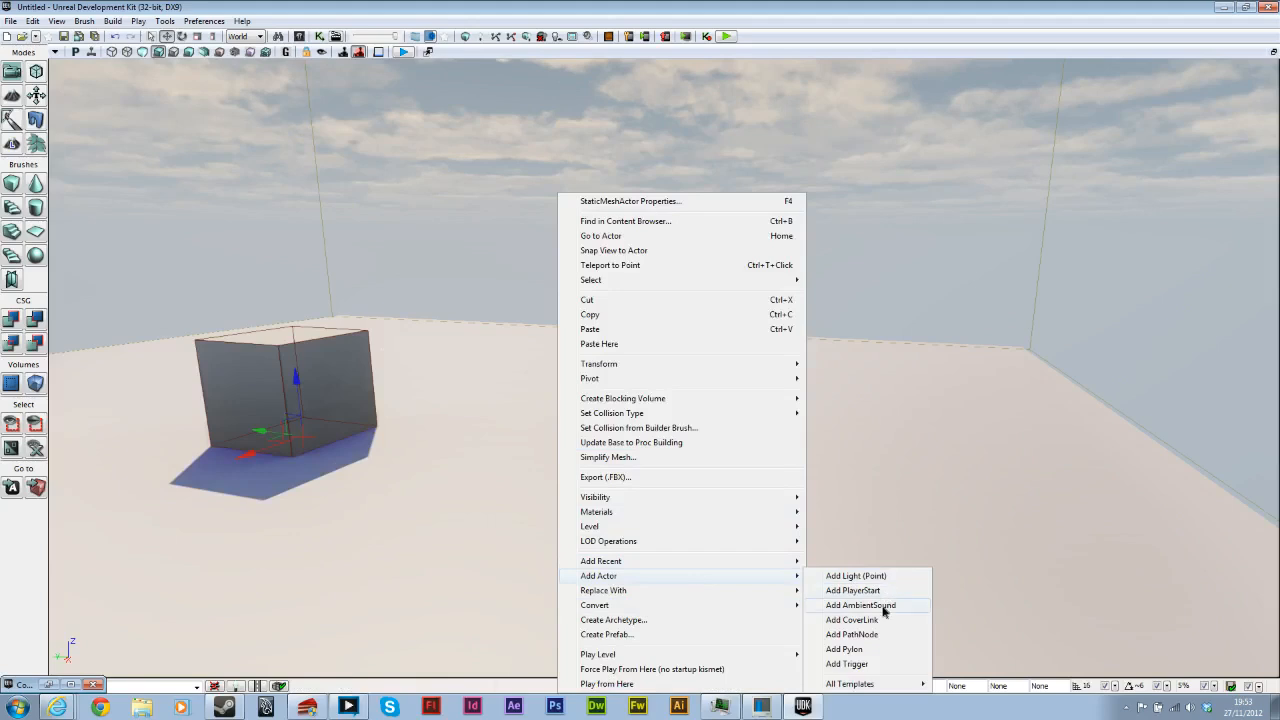
pyautogui.moveTo(859, 686)
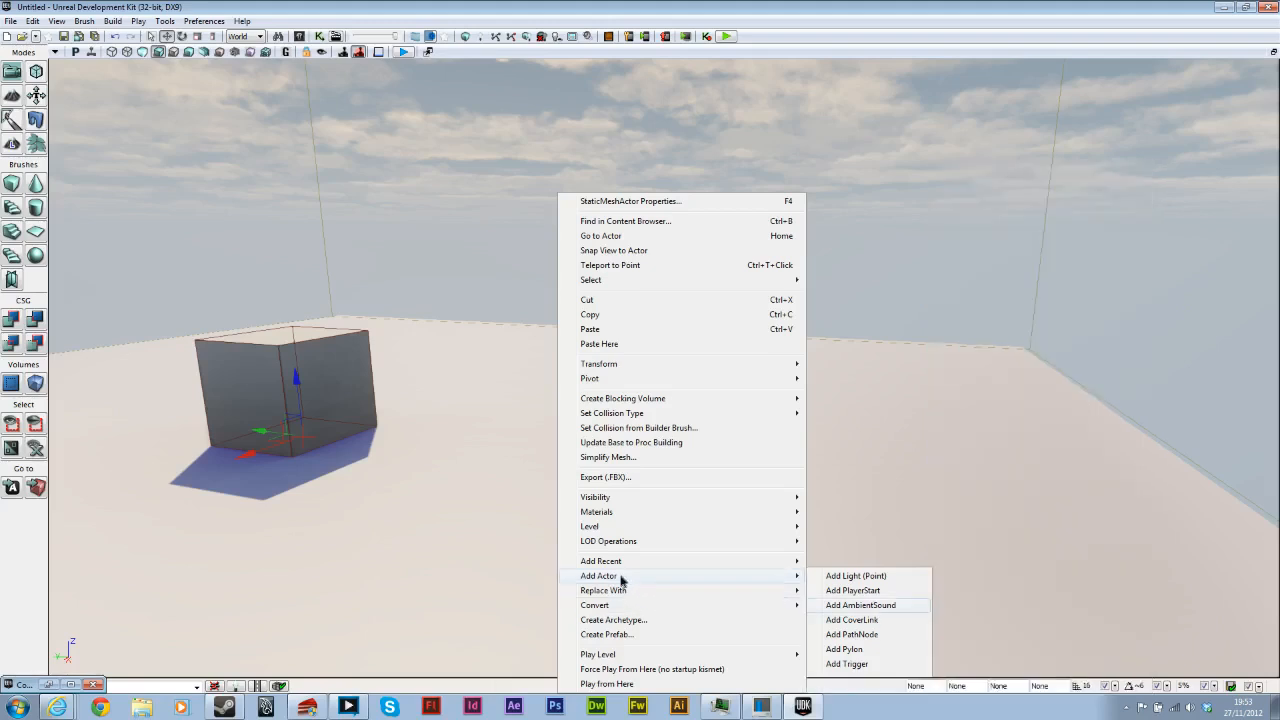
pyautogui.moveTo(624, 567)
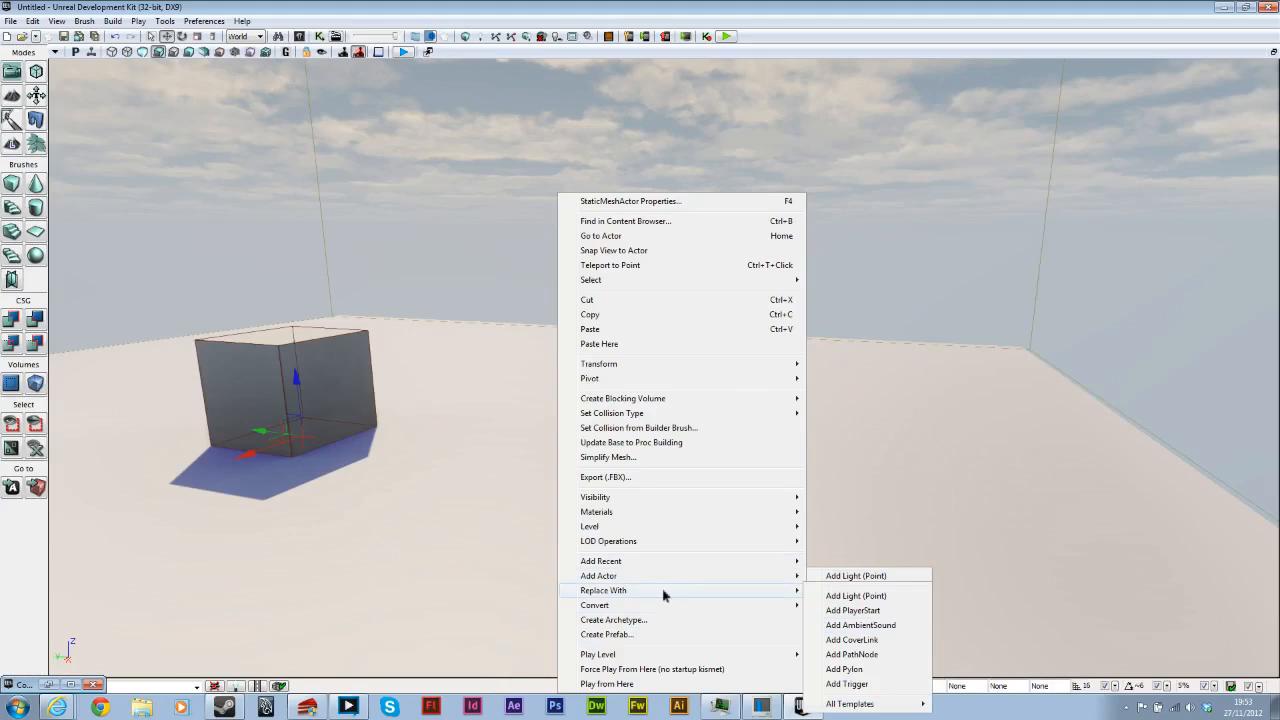
pyautogui.click(897, 608)
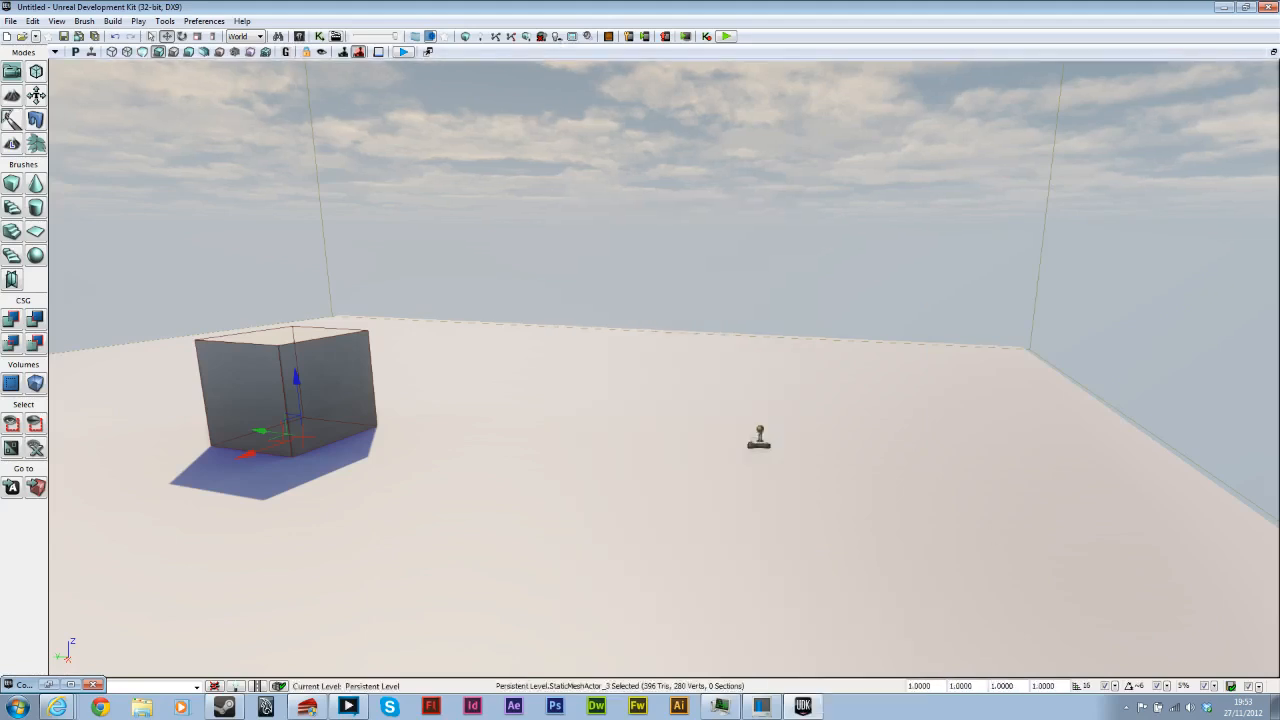
pyautogui.rightClick(668, 529)
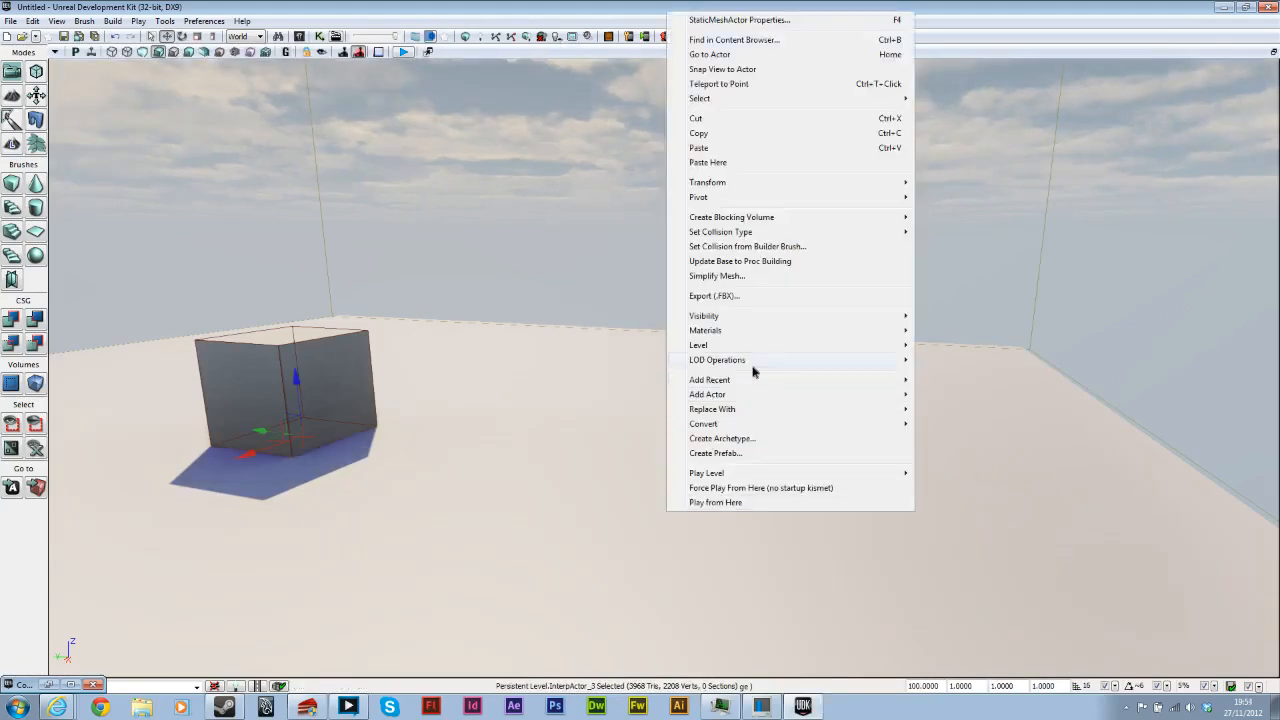
pyautogui.moveTo(775, 394)
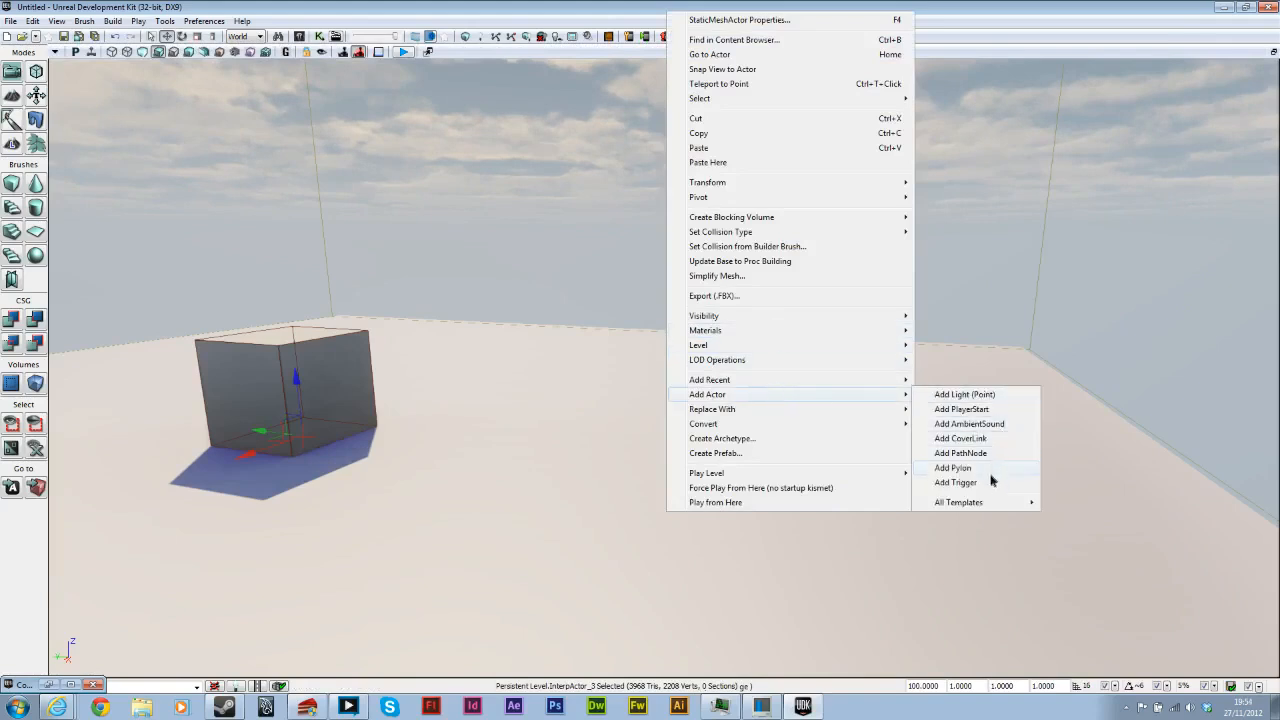
pyautogui.moveTo(748, 410)
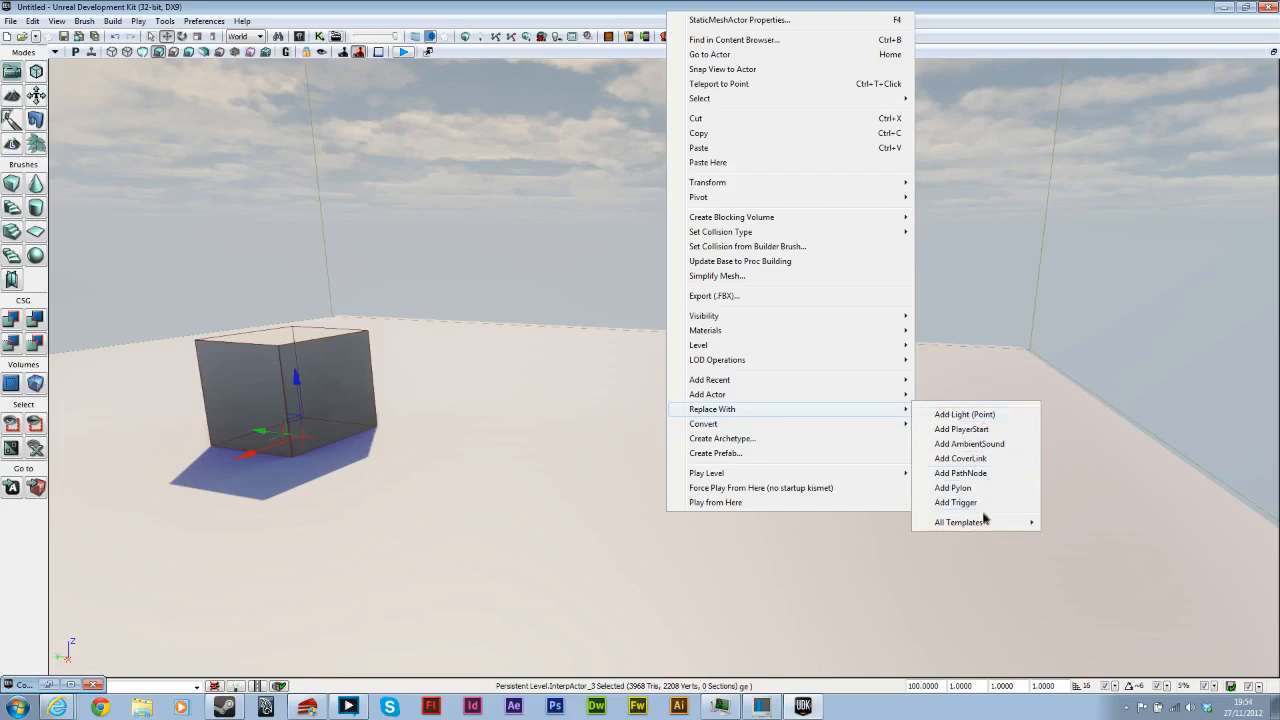
pyautogui.moveTo(984, 524)
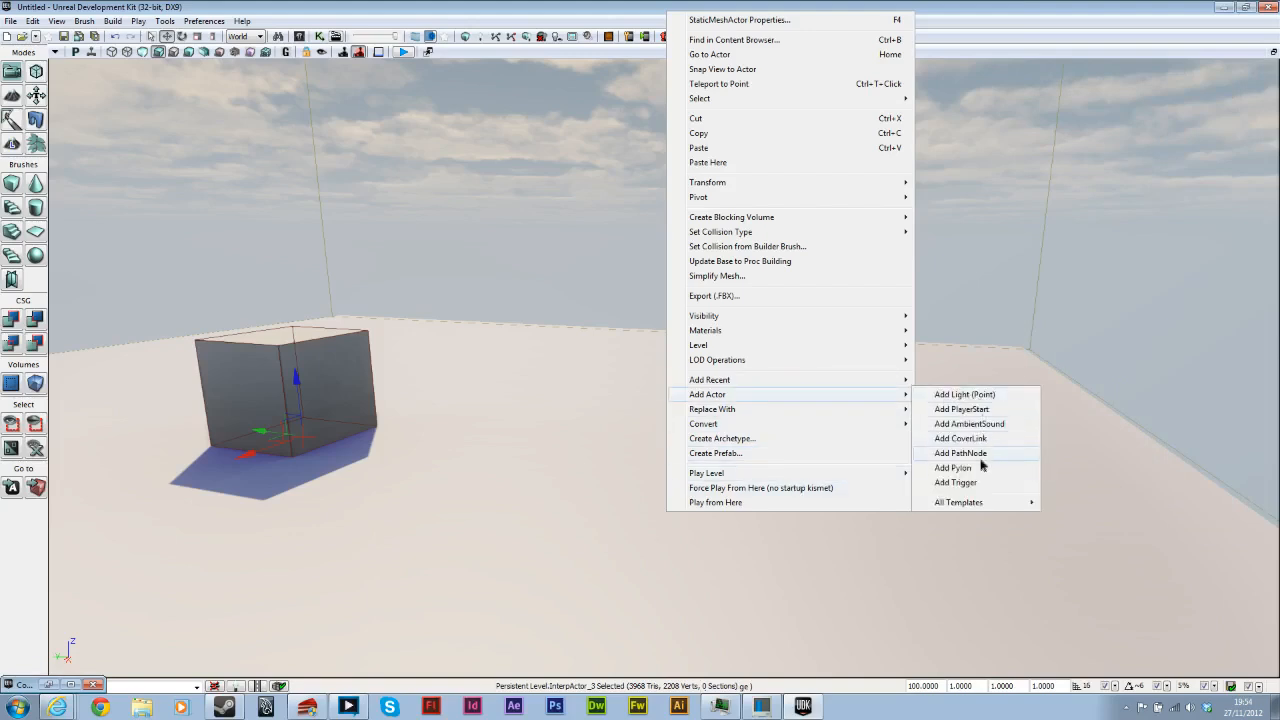
pyautogui.moveTo(975, 503)
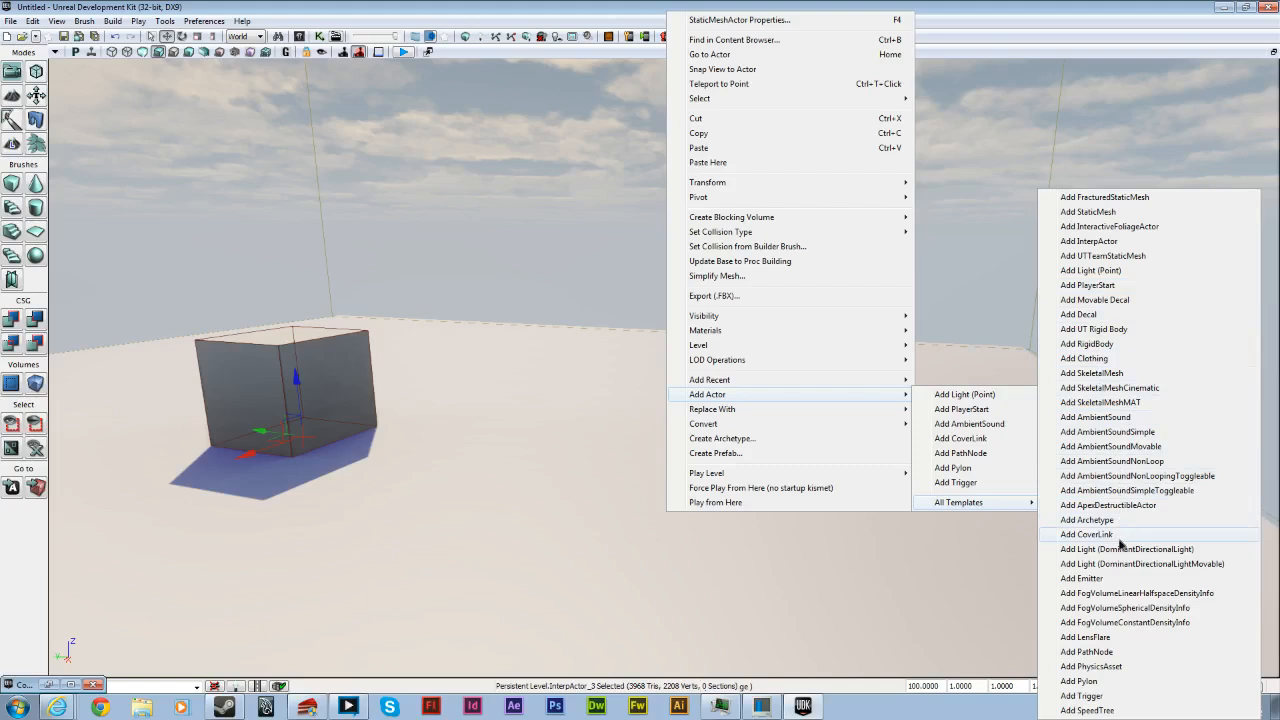
pyautogui.click(586, 466)
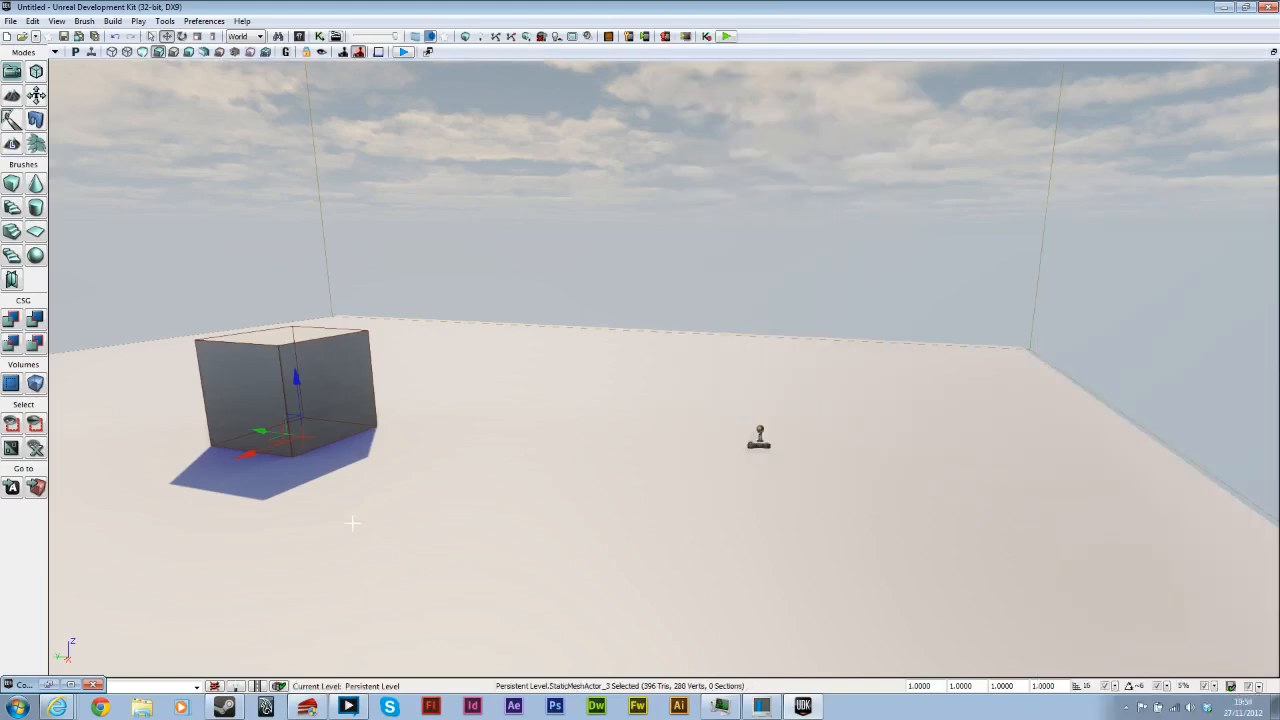
# Step: Choose CameraActor from the common actor classes and add it on the floor in front of the cube
pyautogui.click(49, 687)
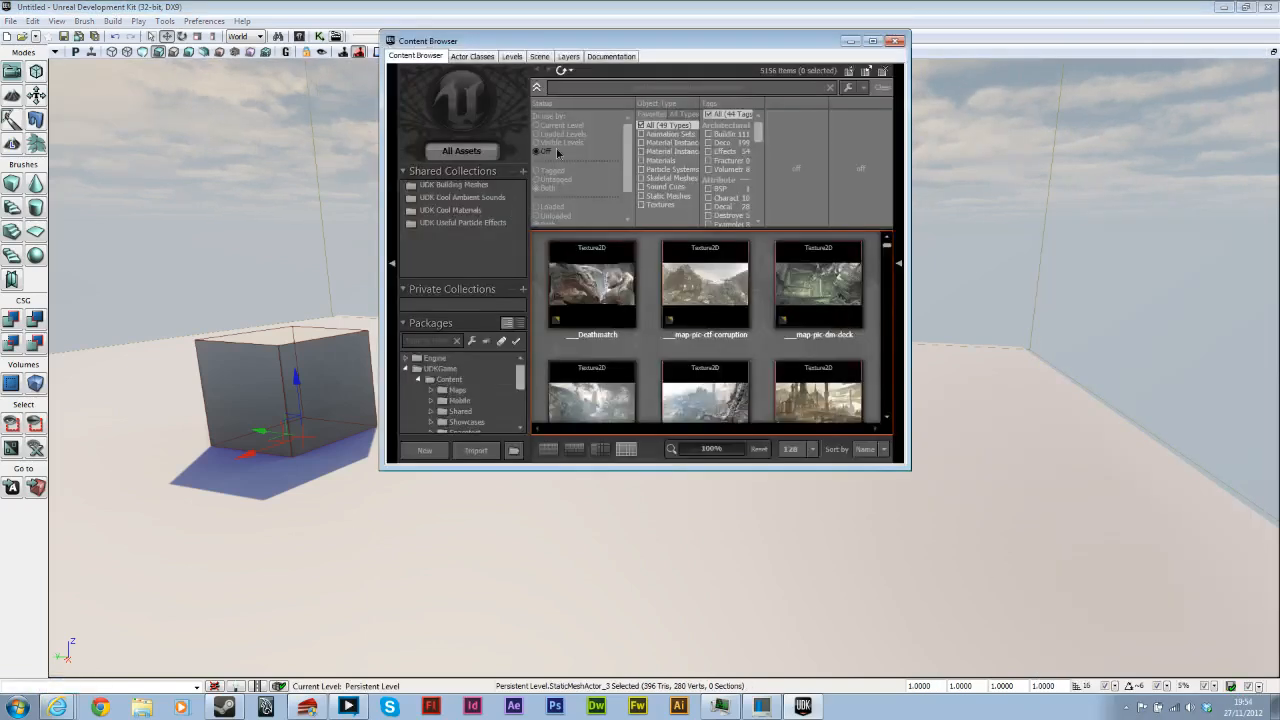
pyautogui.click(472, 56)
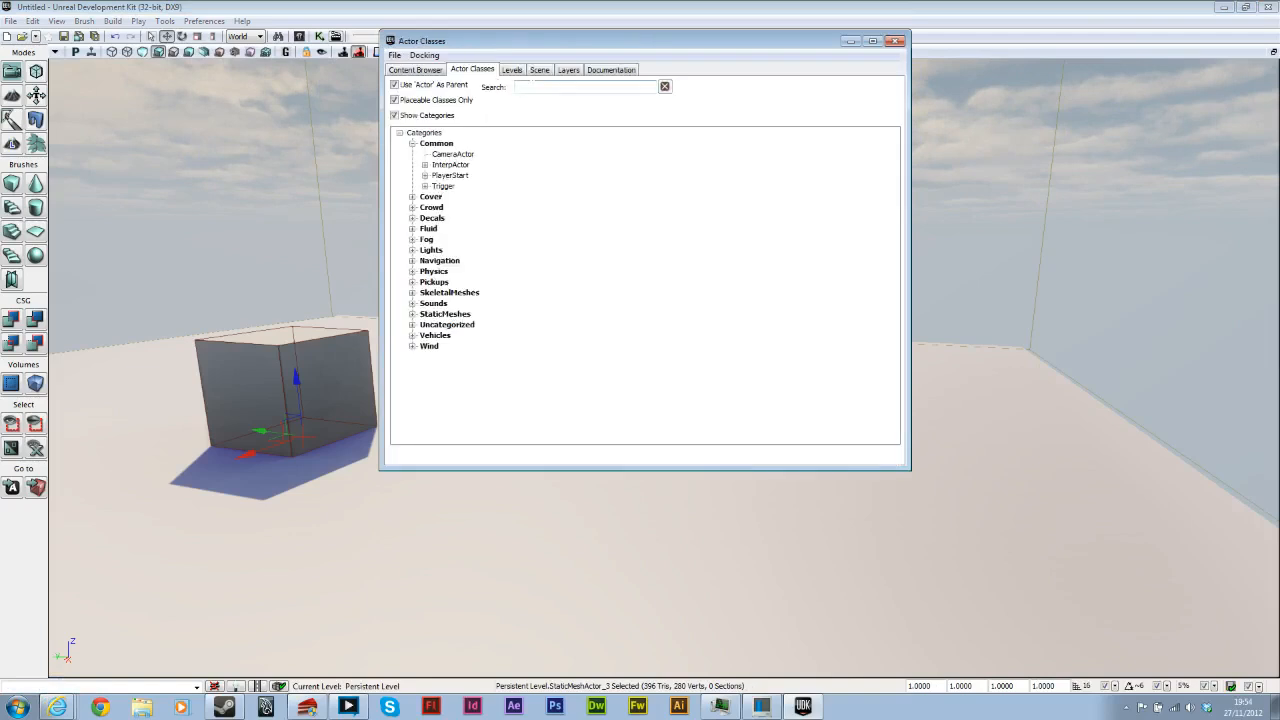
pyautogui.click(454, 155)
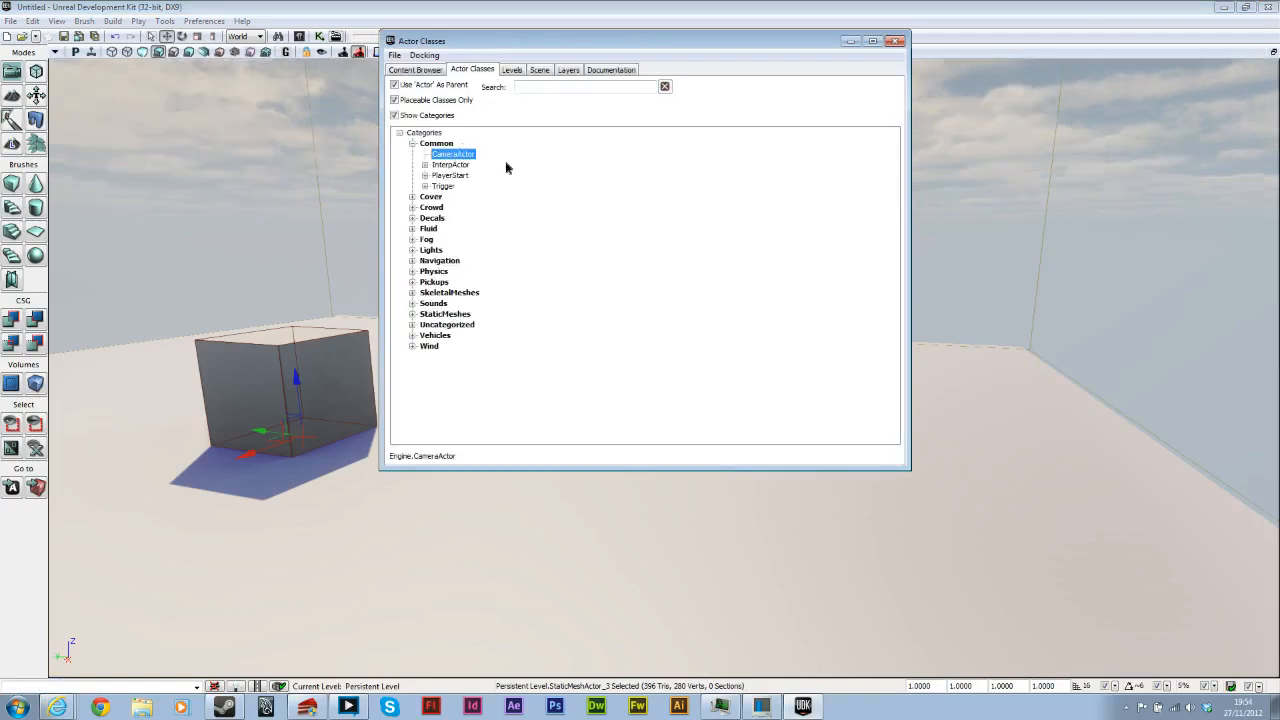
pyautogui.rightClick(774, 550)
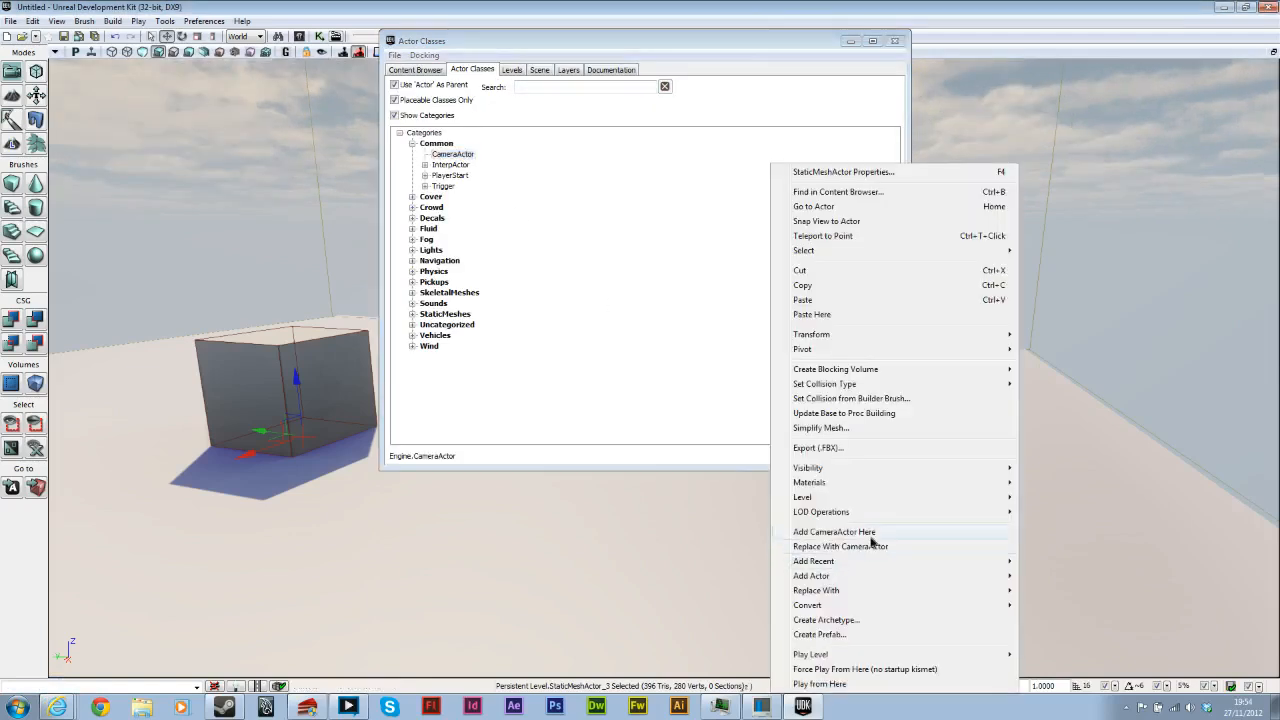
pyautogui.click(870, 530)
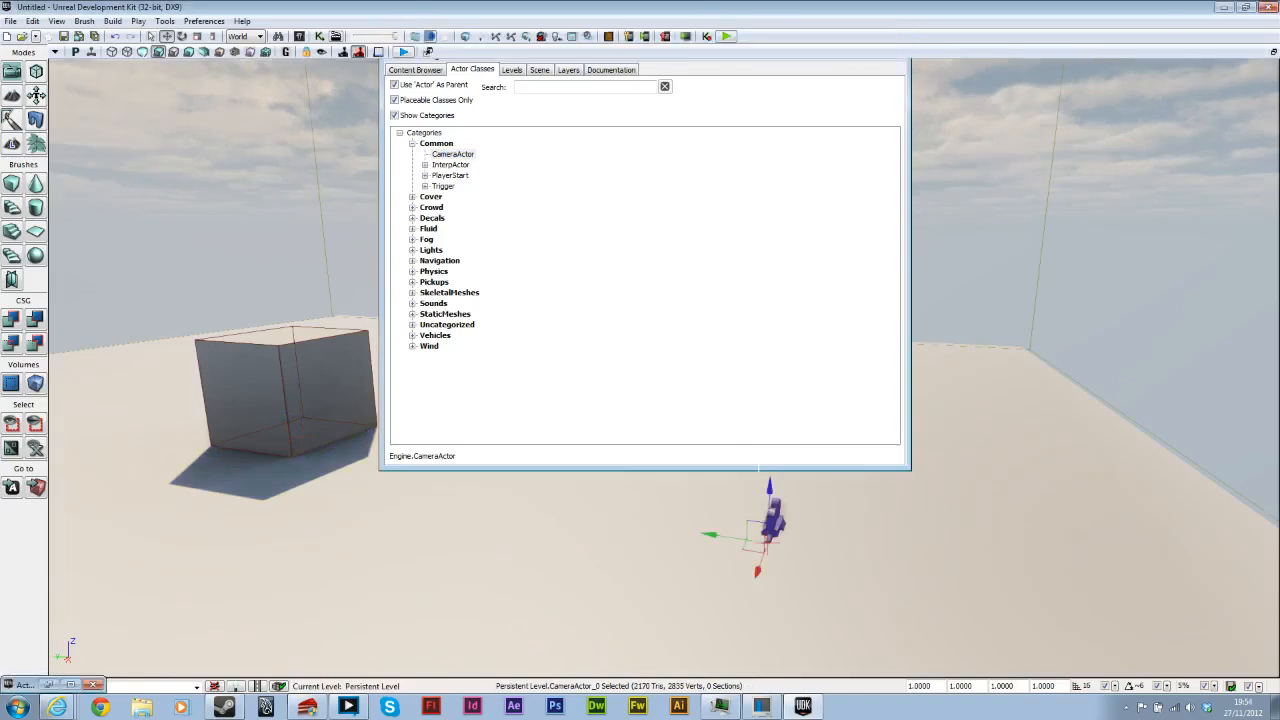
pyautogui.click(894, 40)
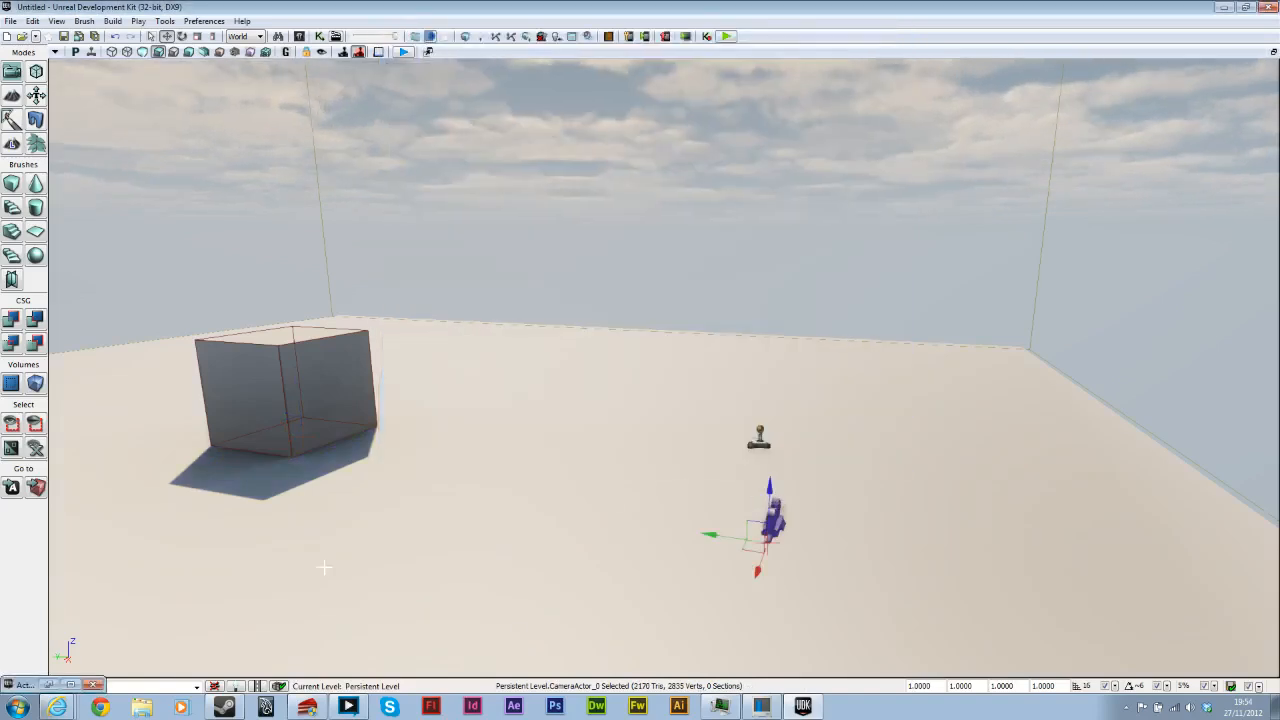
pyautogui.click(47, 684)
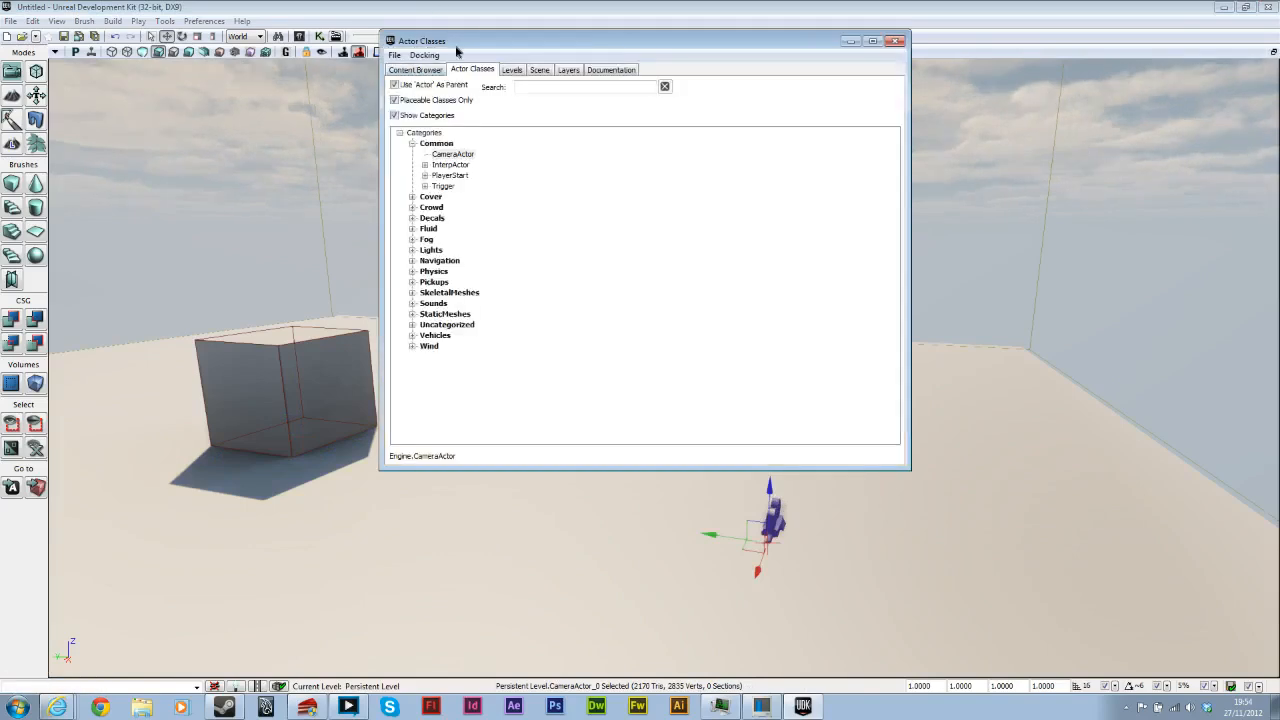
pyautogui.click(450, 154)
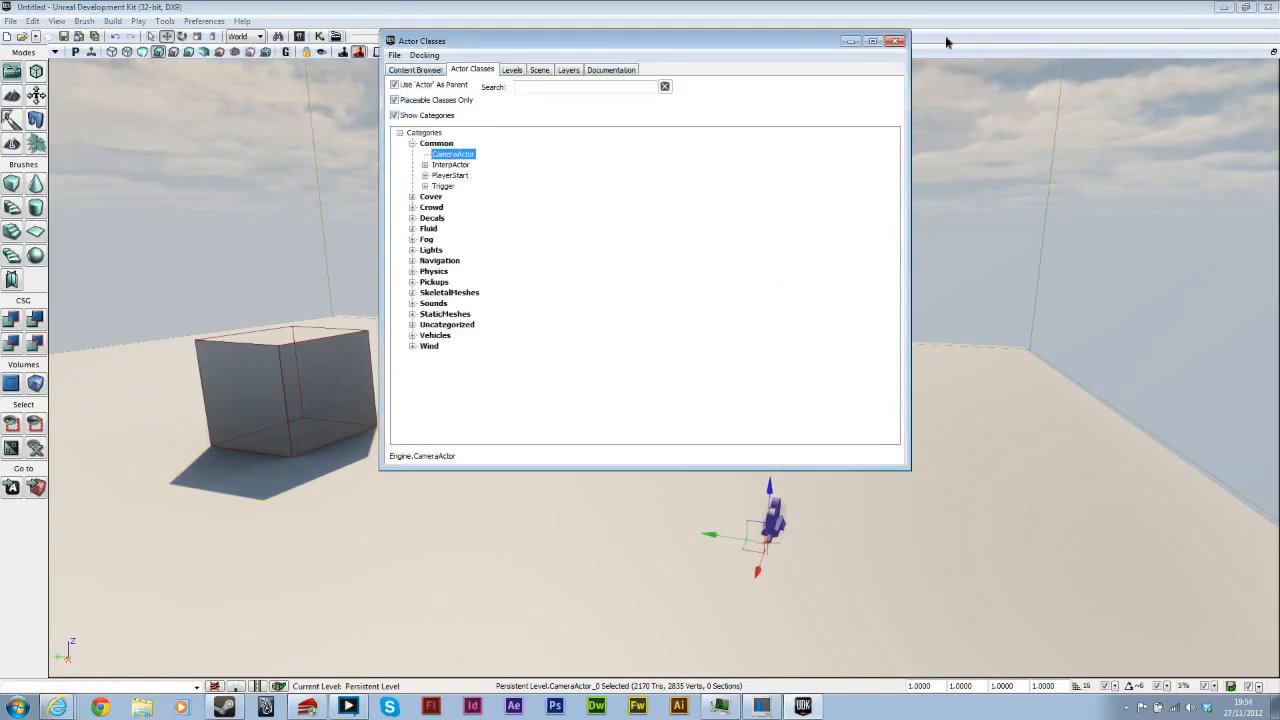
pyautogui.click(851, 41)
# Step: Rotate the camera actor to face the cube, and move it close beside the cube, raised to about the cube's top
pyautogui.moveTo(770, 488); pyautogui.dragTo(772, 440)
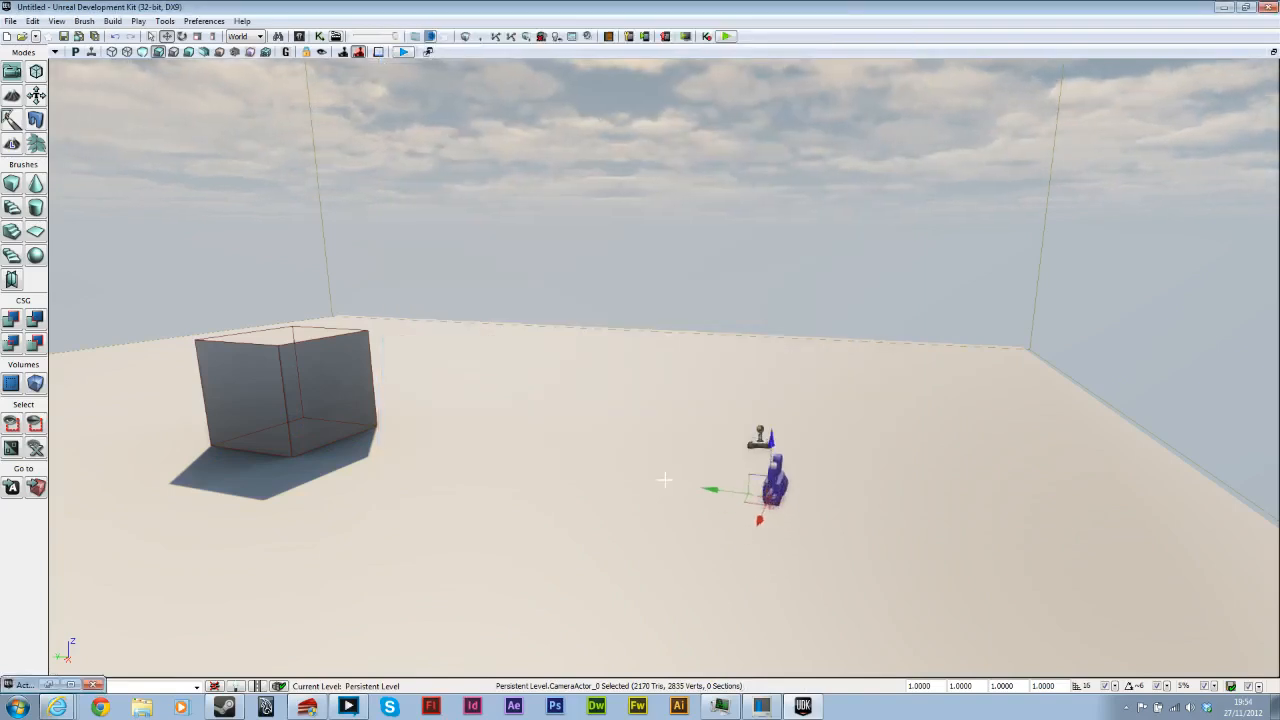
pyautogui.press('space')
pyautogui.moveTo(837, 511); pyautogui.dragTo(874, 514)
pyautogui.press('space')
pyautogui.press('space')
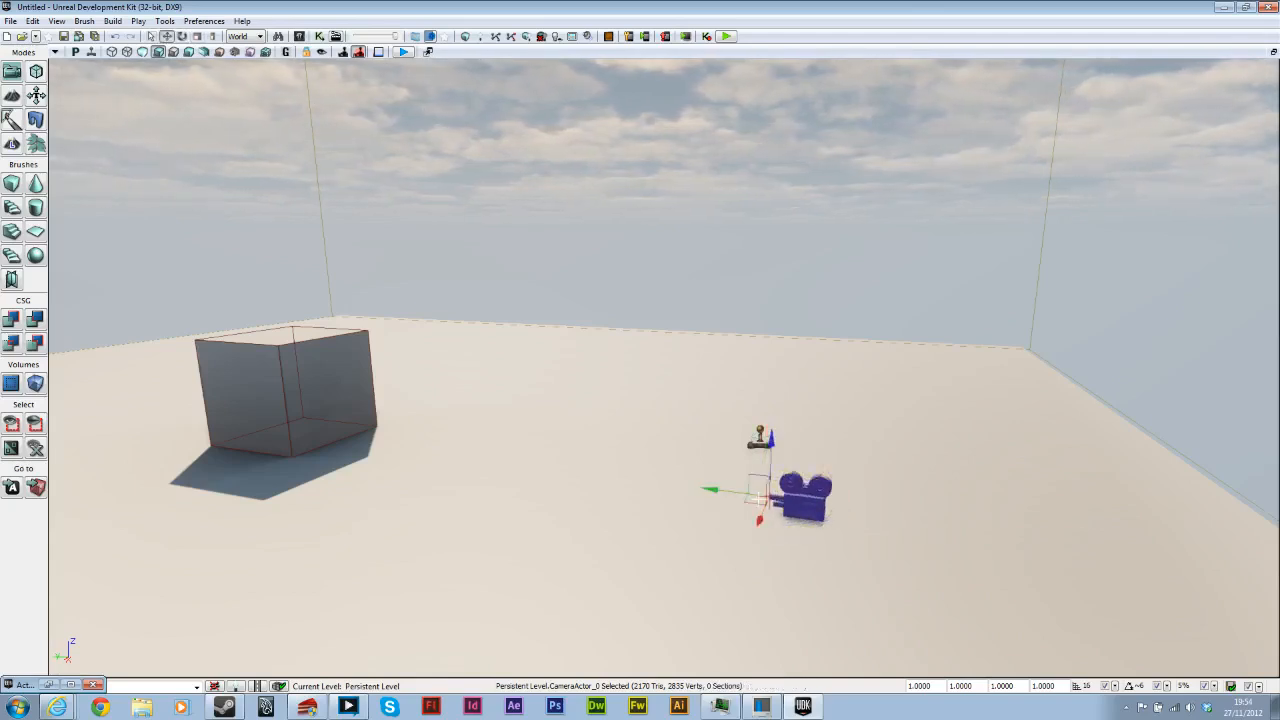
pyautogui.moveTo(716, 489); pyautogui.dragTo(420, 455)
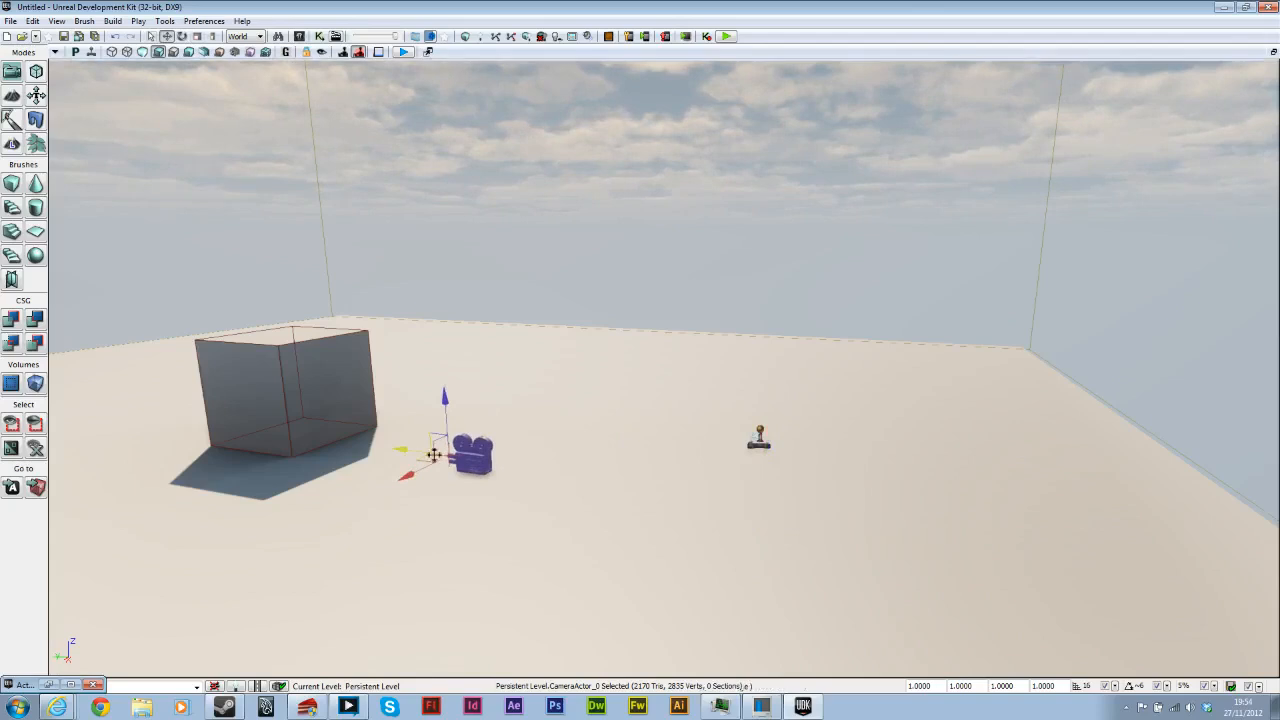
pyautogui.moveTo(444, 406); pyautogui.dragTo(444, 269)
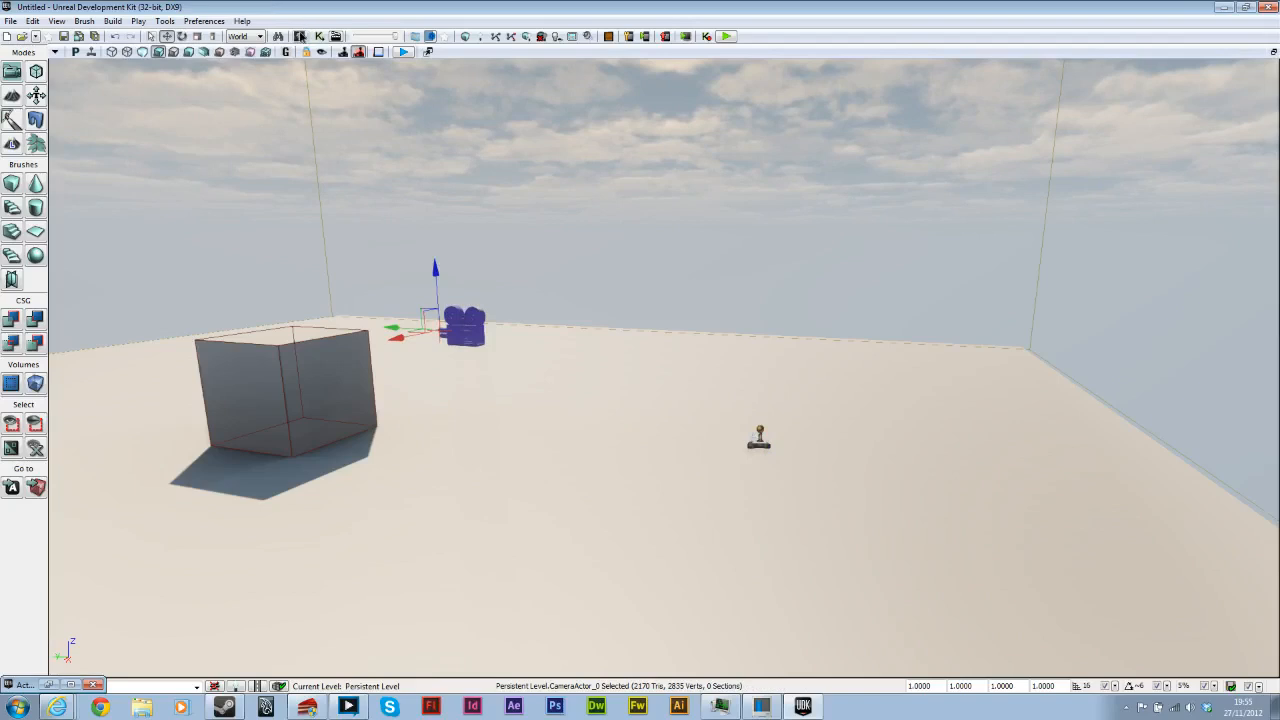
# Step: Open UnrealKismet beside the level view and add a Level Loaded event to the main sequence
pyautogui.click(318, 35)
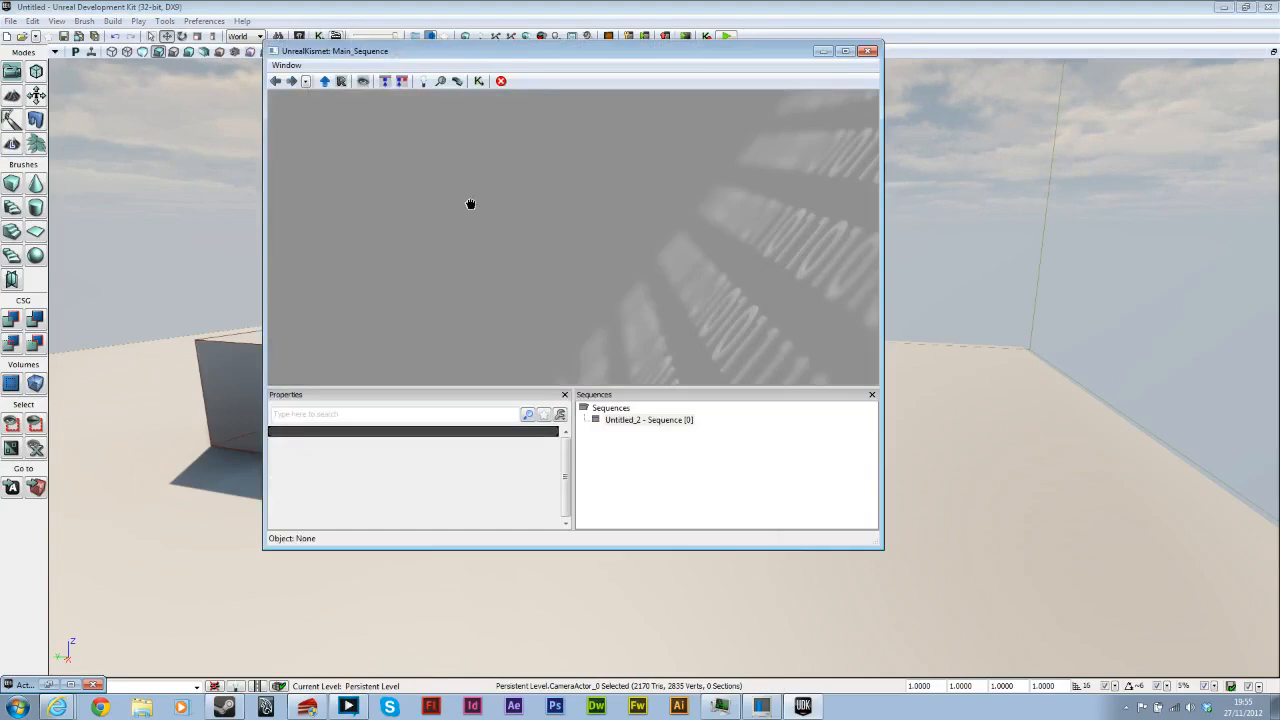
pyautogui.moveTo(500, 51); pyautogui.dragTo(845, 78)
pyautogui.rightClick(742, 208)
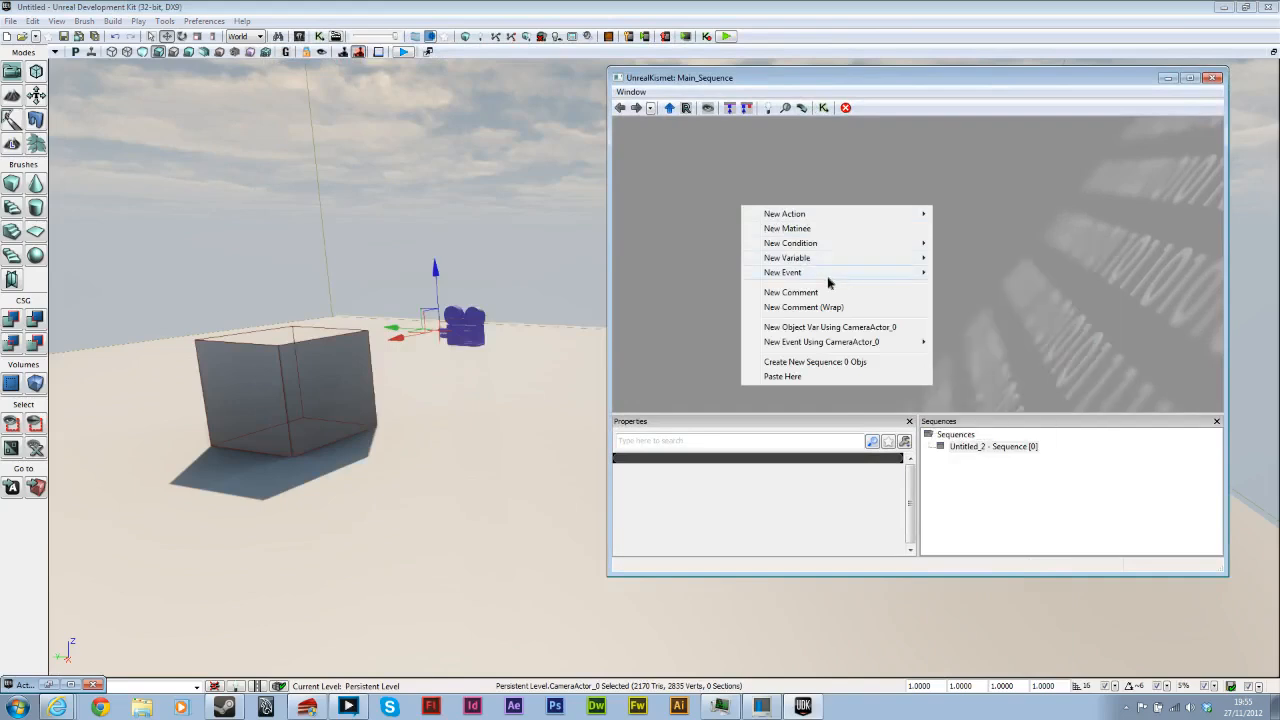
pyautogui.moveTo(829, 274)
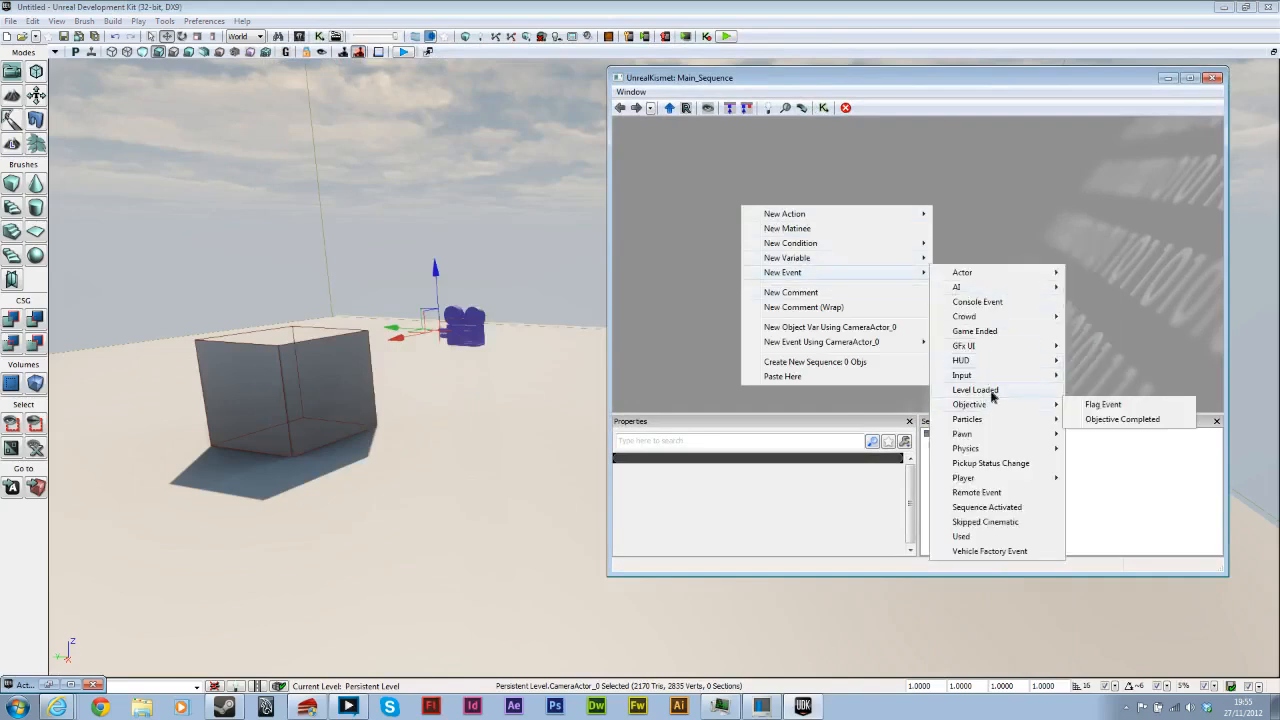
pyautogui.click(975, 389)
pyautogui.moveTo(919, 303); pyautogui.dragTo(860, 297)
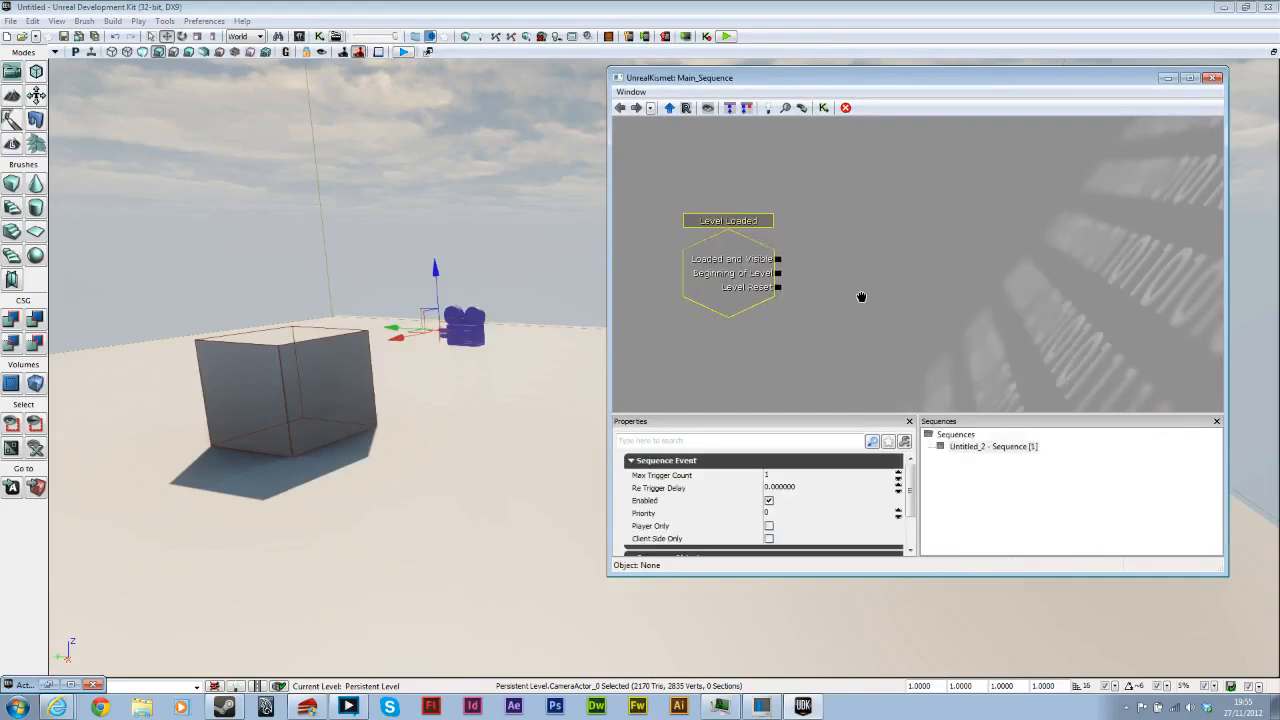
# Step: Add a new Matinee beside the Level Loaded event, link Loaded and Visible to its Play input, and arrange the nodes
pyautogui.rightClick(925, 268)
pyautogui.click(955, 289)
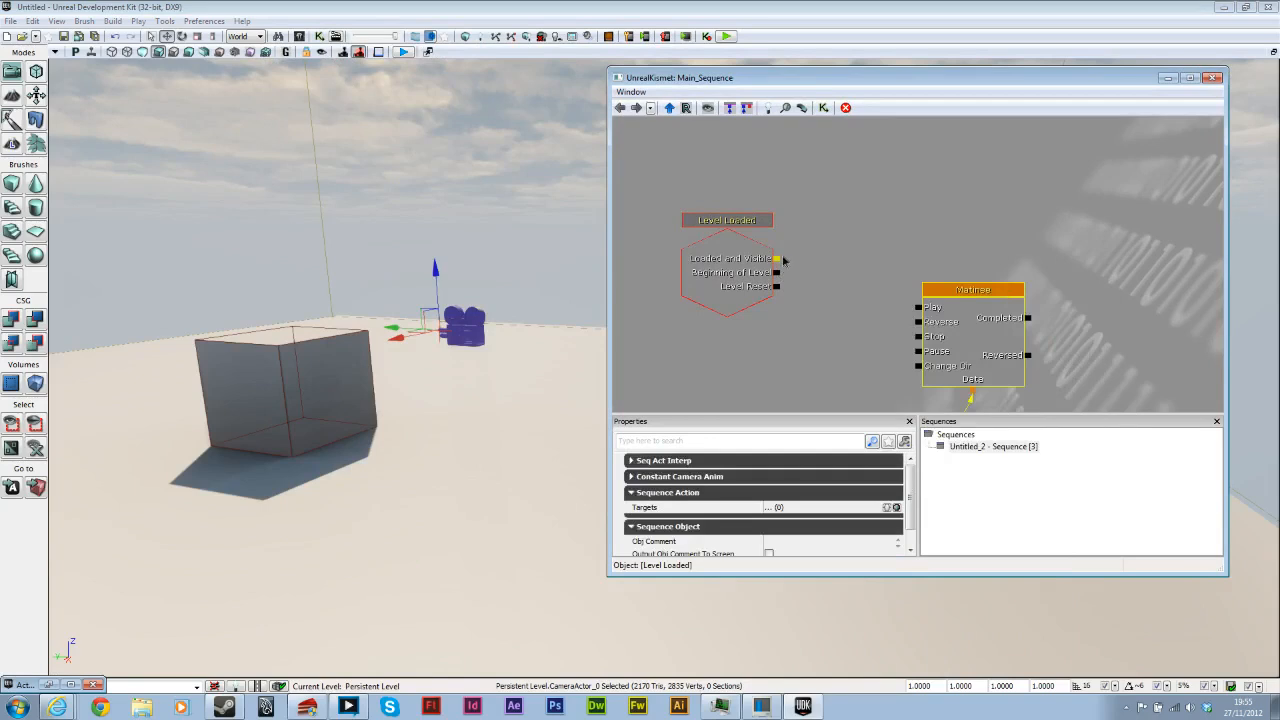
pyautogui.moveTo(778, 259); pyautogui.dragTo(917, 308)
pyautogui.keyDown('ctrl'); pyautogui.moveTo(1128, 371); pyautogui.dragTo(1106, 298); pyautogui.keyUp('ctrl')
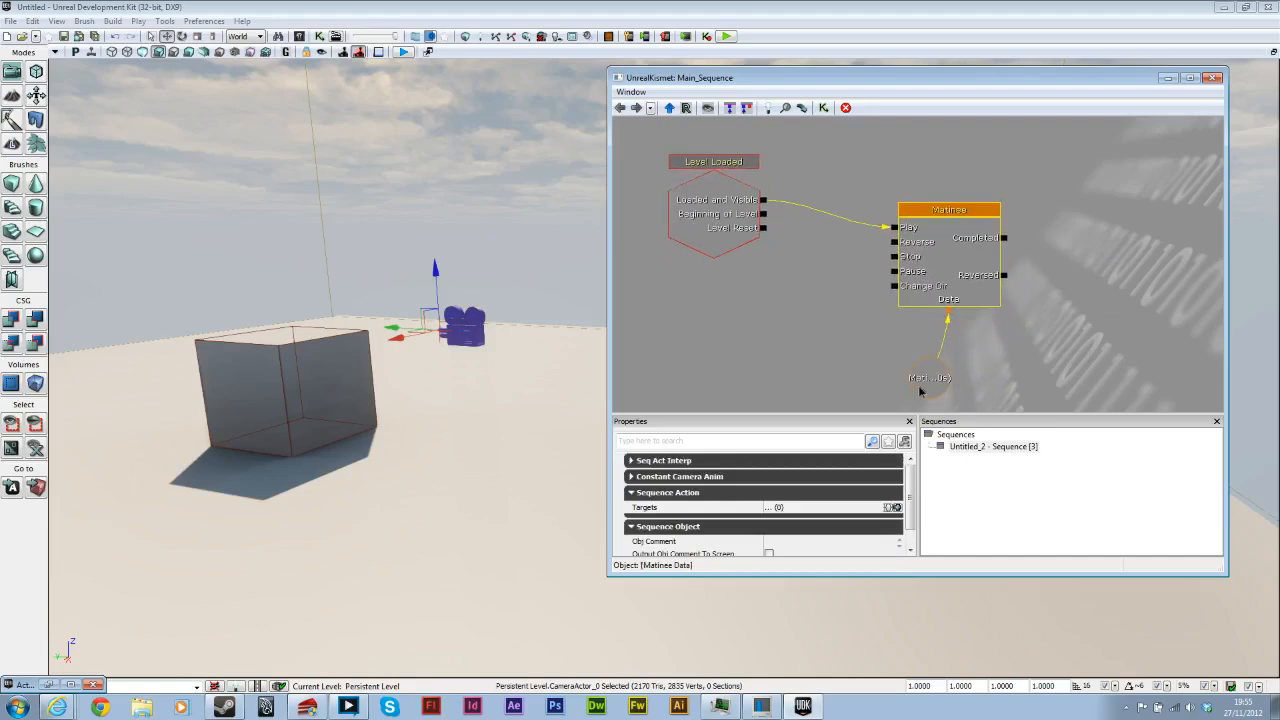
pyautogui.keyDown('ctrl'); pyautogui.click(919, 388); pyautogui.keyUp('ctrl')
pyautogui.keyDown('ctrl'); pyautogui.moveTo(939, 272); pyautogui.dragTo(969, 218); pyautogui.keyUp('ctrl')
pyautogui.moveTo(809, 314); pyautogui.dragTo(714, 345)
pyautogui.click(846, 210)
# Step: Open the Matinee for editing and add a new camera group named Camera_1
pyautogui.doubleClick(849, 241)
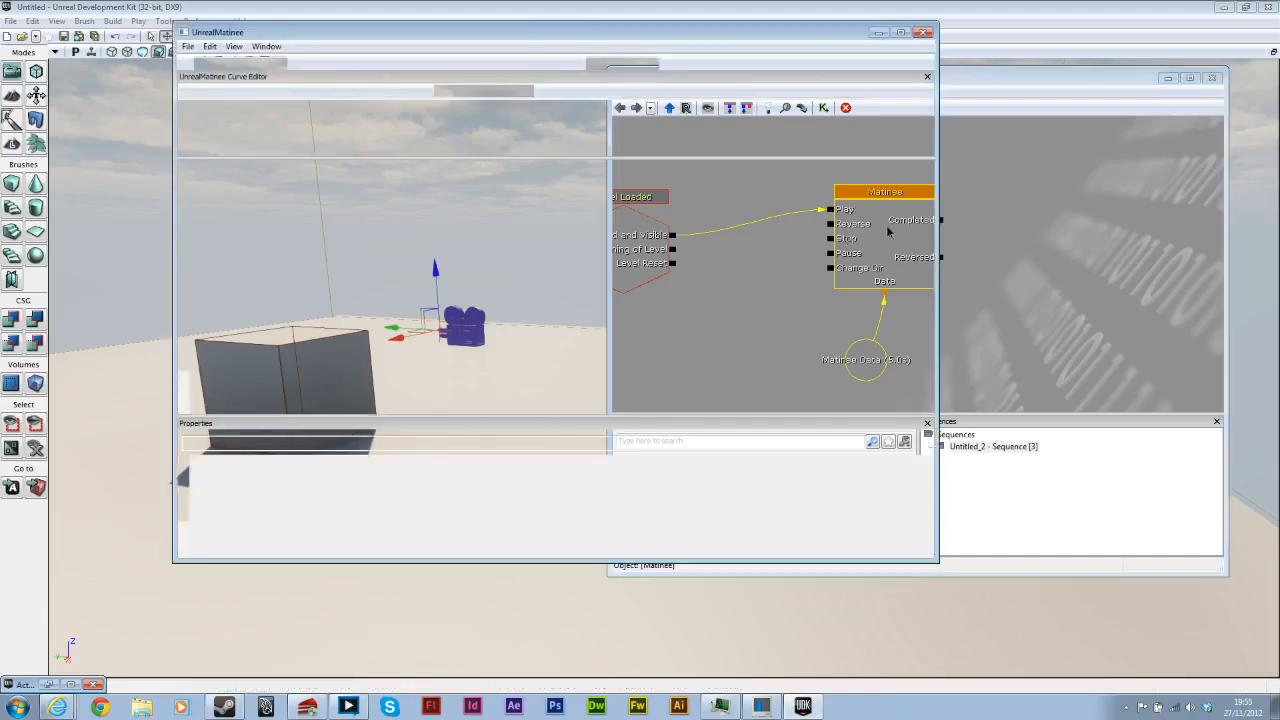
pyautogui.moveTo(404, 34); pyautogui.dragTo(652, 80)
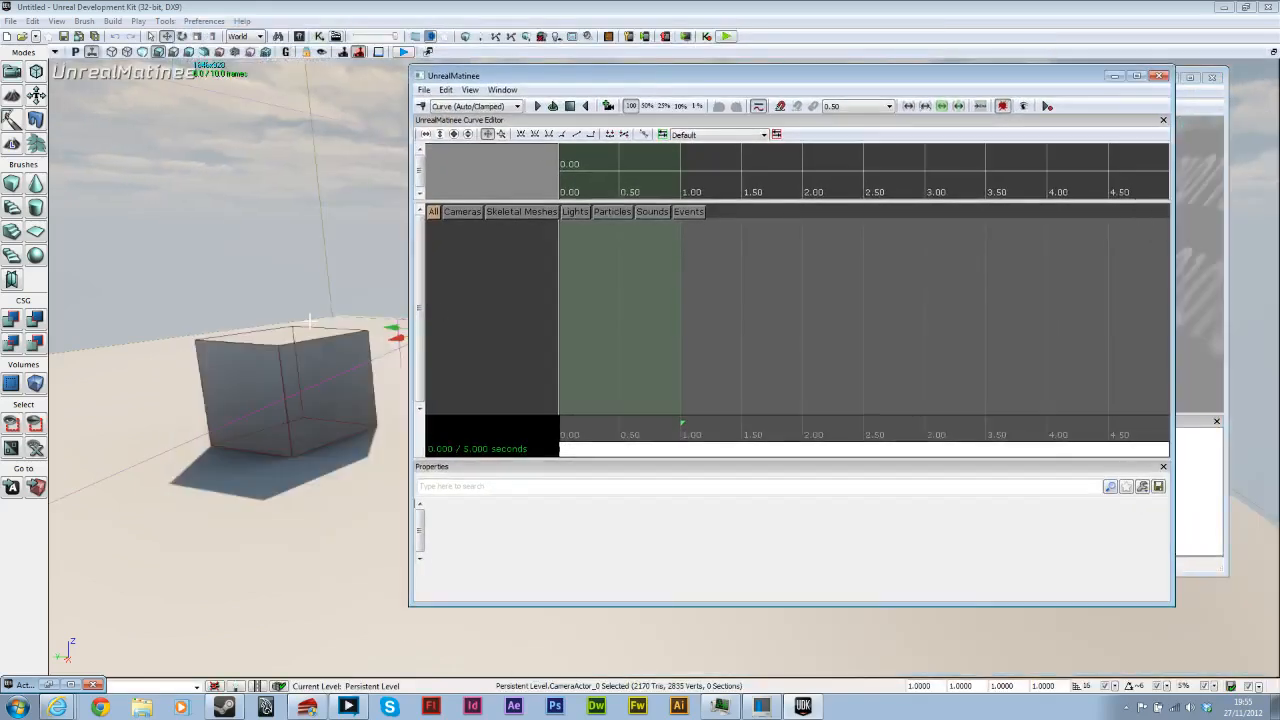
pyautogui.moveTo(578, 14); pyautogui.dragTo(724, 107)
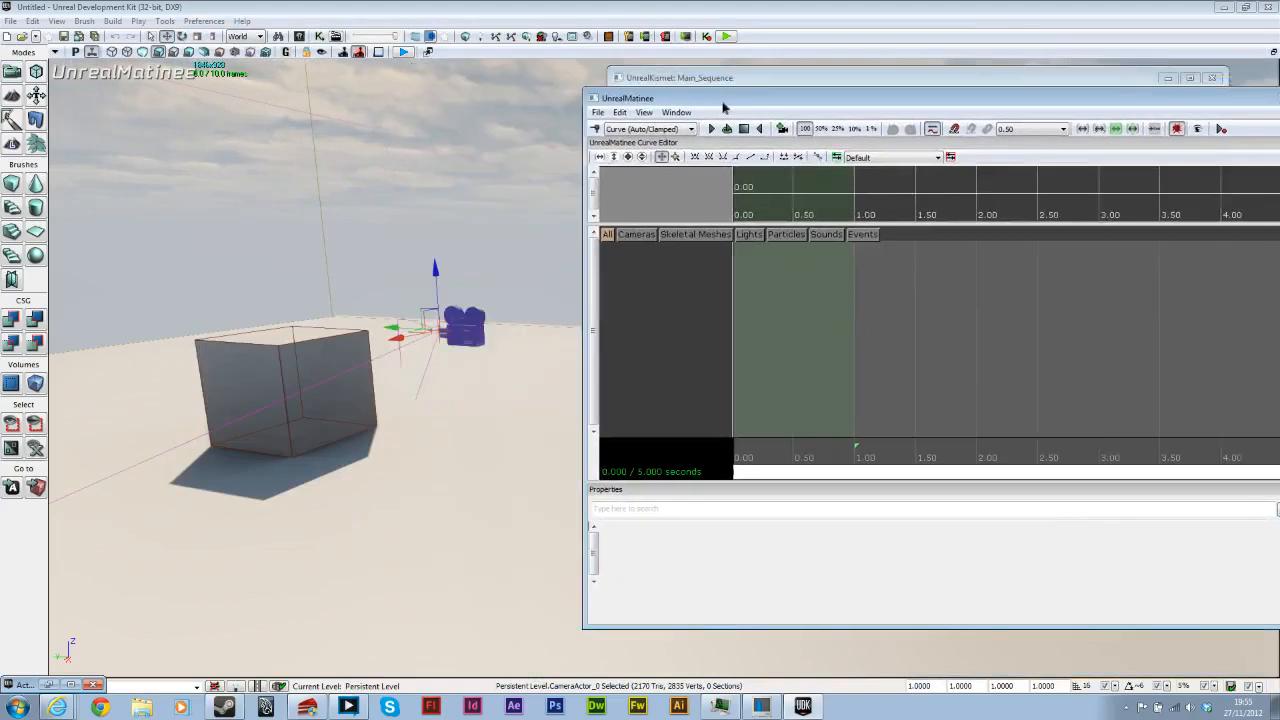
pyautogui.rightClick(650, 327)
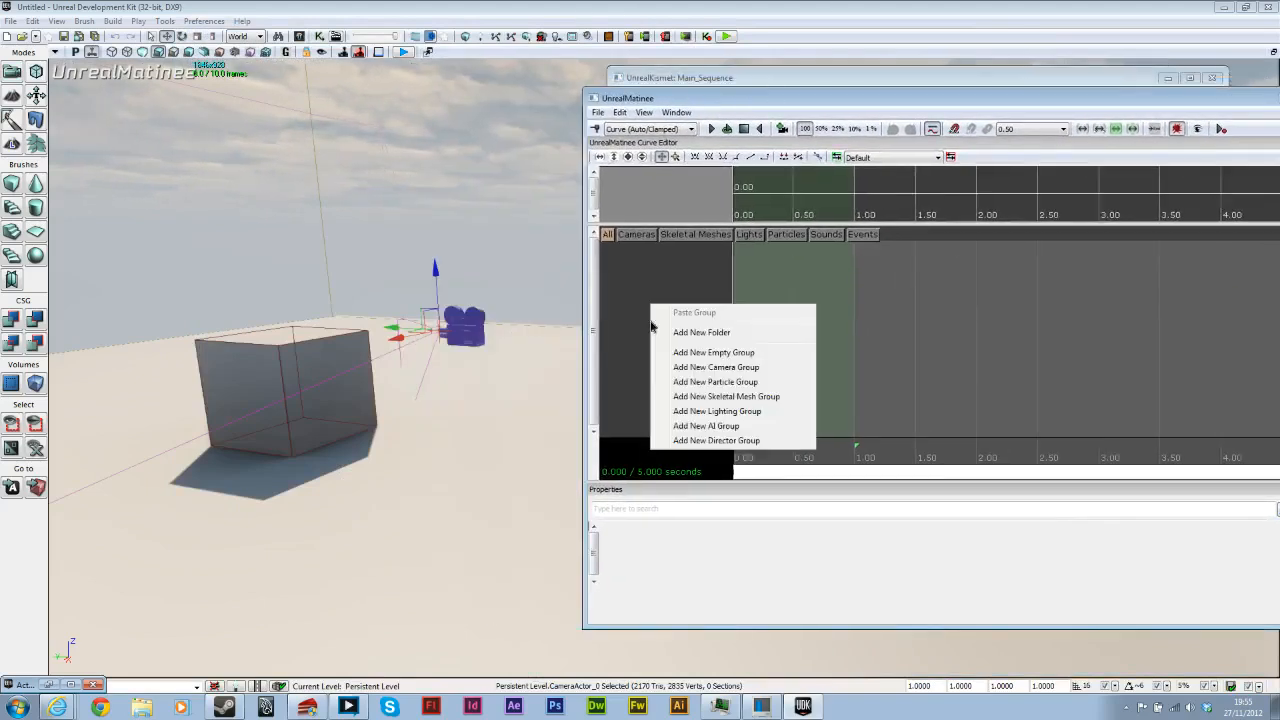
pyautogui.click(738, 368)
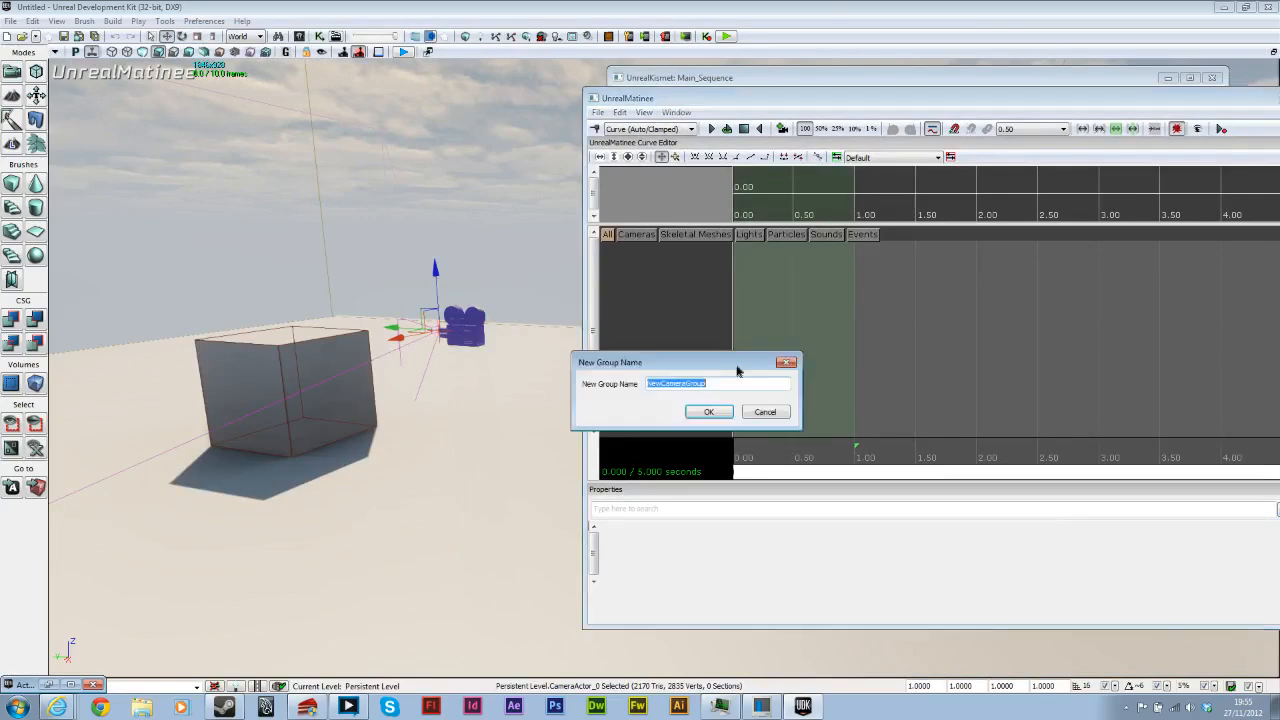
pyautogui.write('Camera_1')
pyautogui.press('Return')
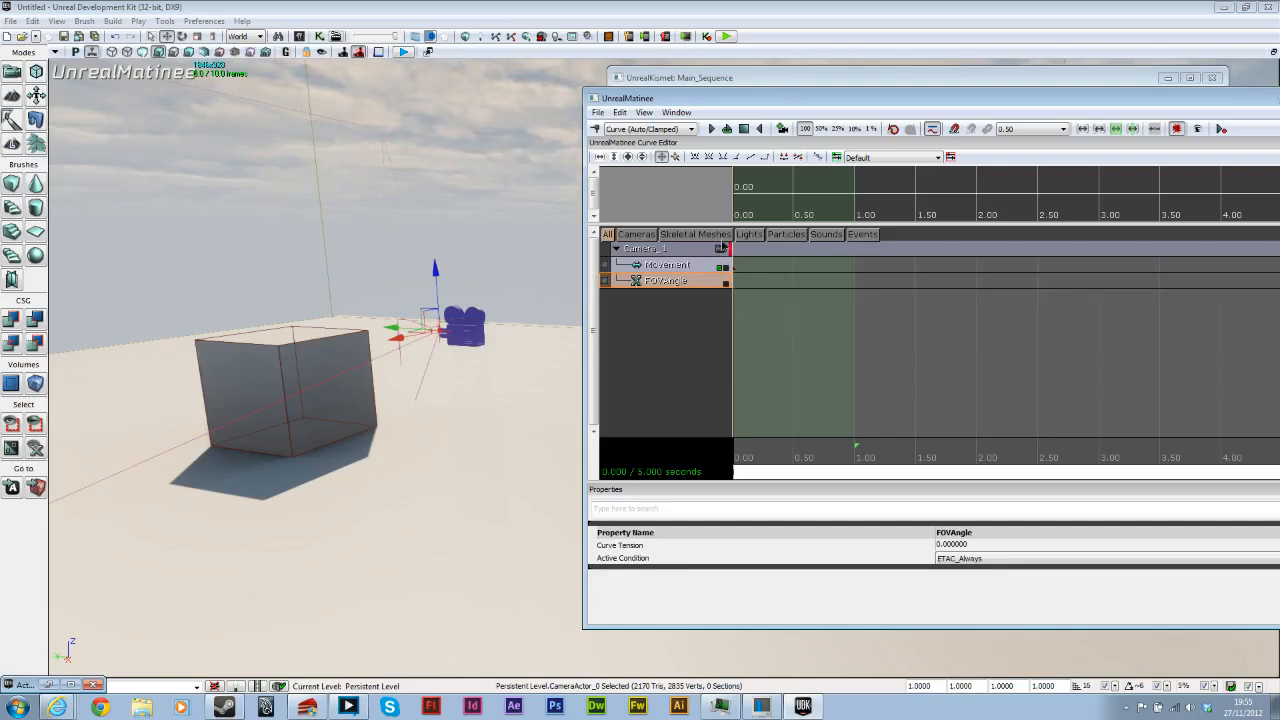
# Step: Look through the Camera_1 group's camera in the level view, and minimize the Kismet window
pyautogui.click(720, 249)
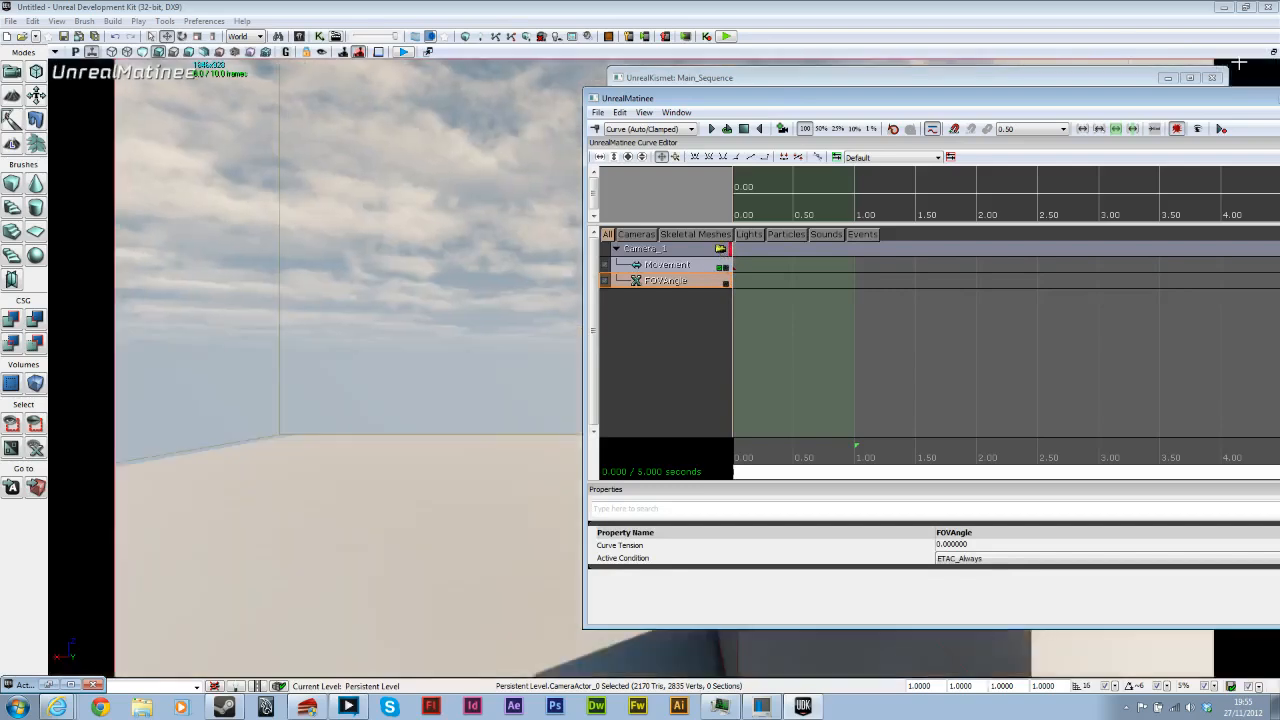
pyautogui.click(1165, 82)
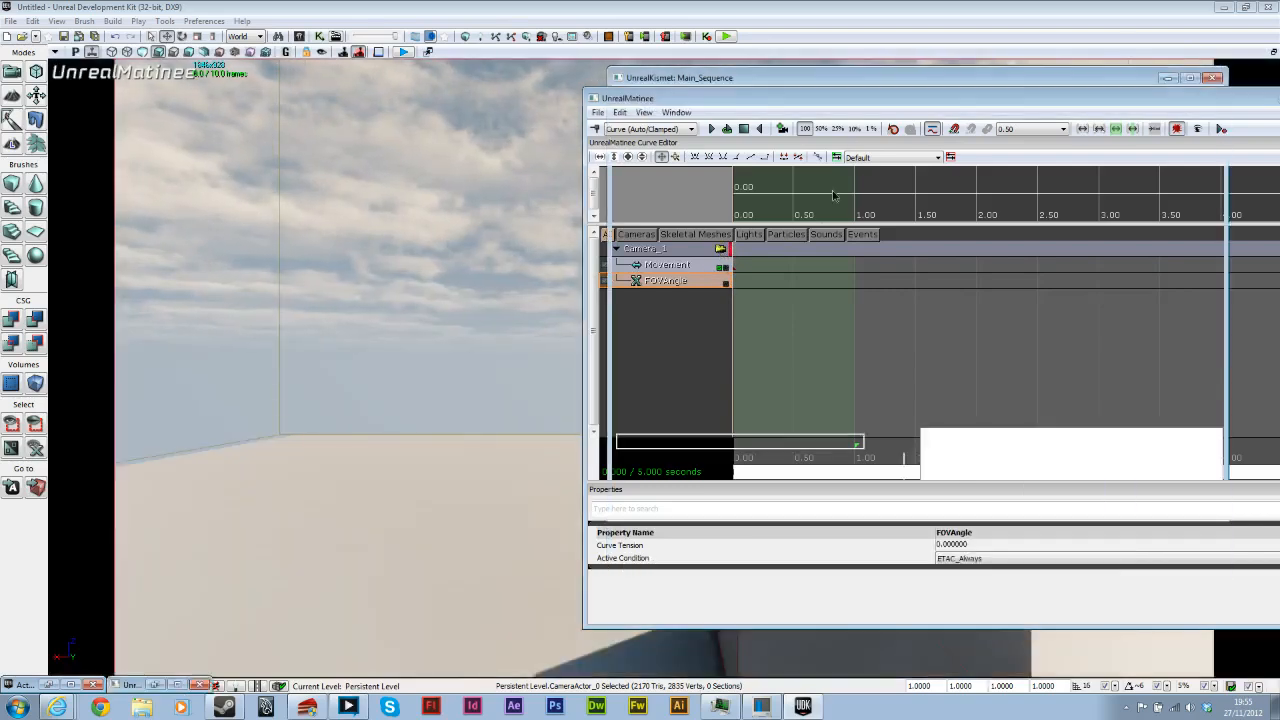
pyautogui.moveTo(758, 100); pyautogui.dragTo(763, 72)
# Step: Extend the Matinee sequence to about 15 seconds, and stretch the green loop section to the same end
pyautogui.moveTo(759, 423); pyautogui.dragTo(1168, 436)
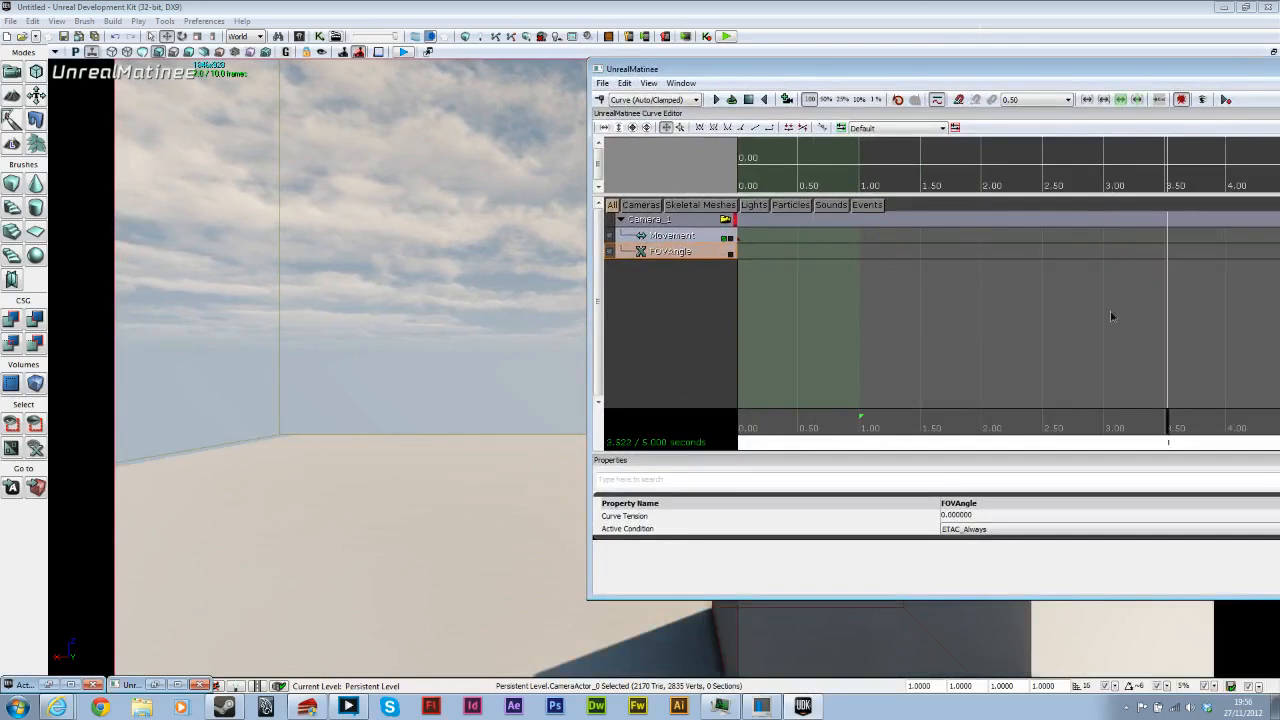
pyautogui.moveTo(935, 80); pyautogui.dragTo(585, 81)
pyautogui.scroll(-5, 766, 403)
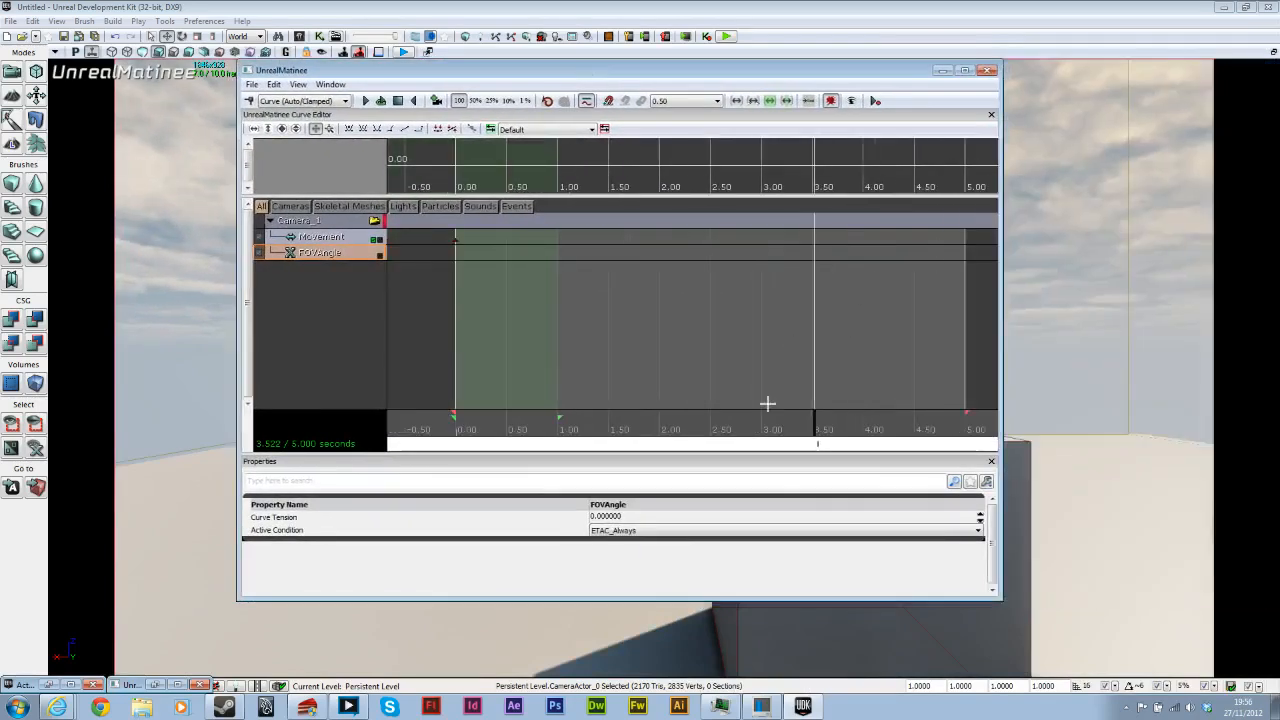
pyautogui.scroll(-6, 800, 432)
pyautogui.moveTo(764, 432); pyautogui.dragTo(1088, 450)
pyautogui.moveTo(590, 451); pyautogui.dragTo(1213, 451)
pyautogui.moveTo(403, 446); pyautogui.dragTo(872, 446)
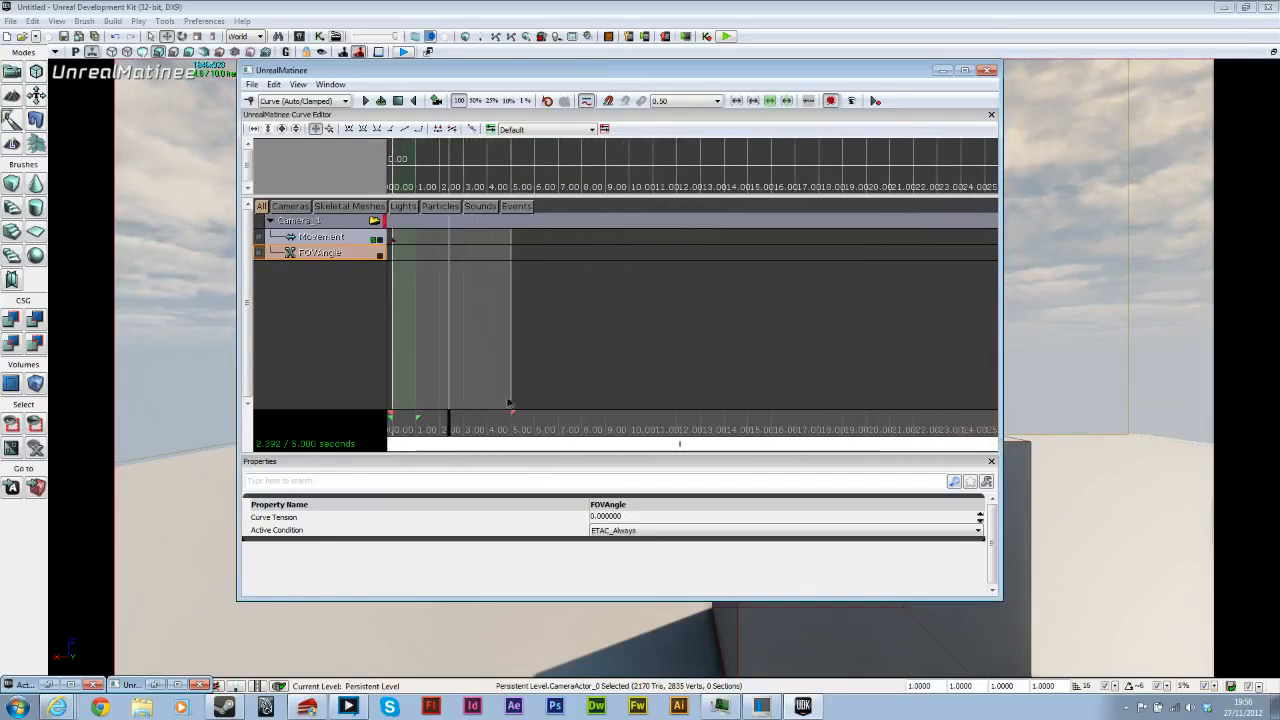
pyautogui.moveTo(511, 410)
pyautogui.mouseDown()
pyautogui.moveTo(766, 430)
pyautogui.moveTo(751, 432)
pyautogui.mouseUp()
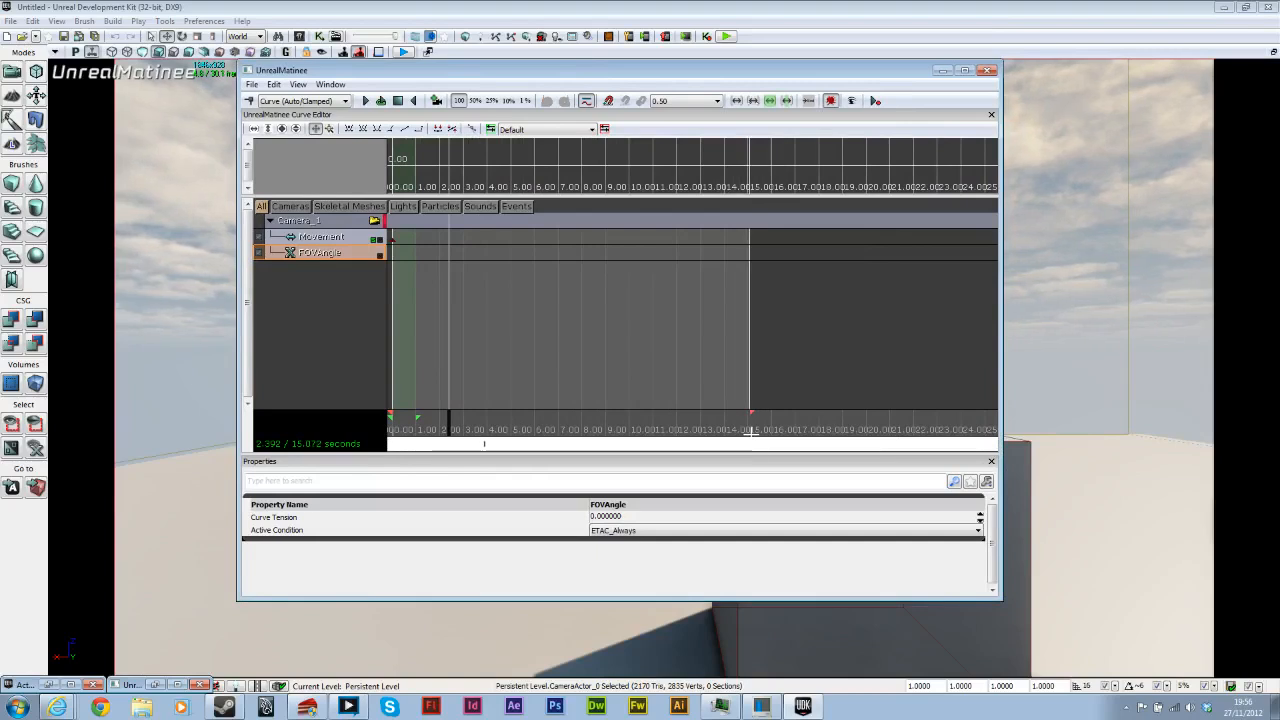
pyautogui.moveTo(416, 415); pyautogui.dragTo(780, 429)
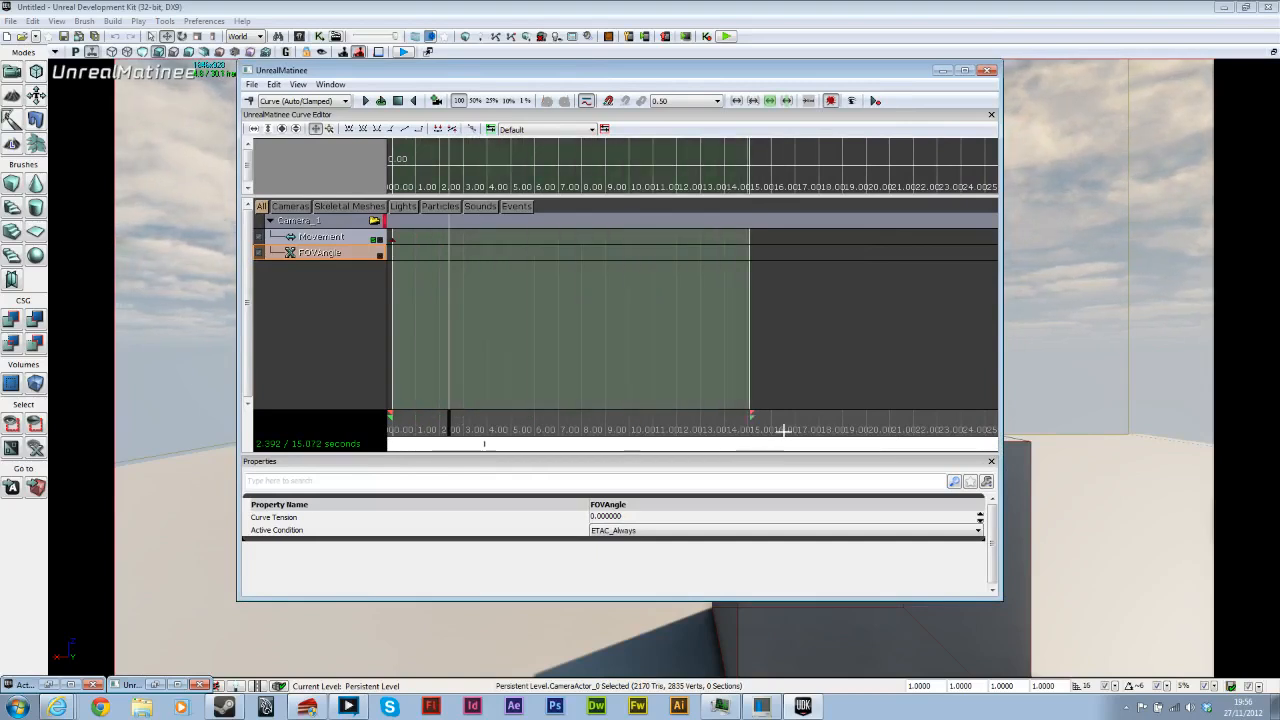
# Step: Set the time to about 5 seconds and add a key there on Camera_1's Movement track
pyautogui.scroll(5, 453, 408)
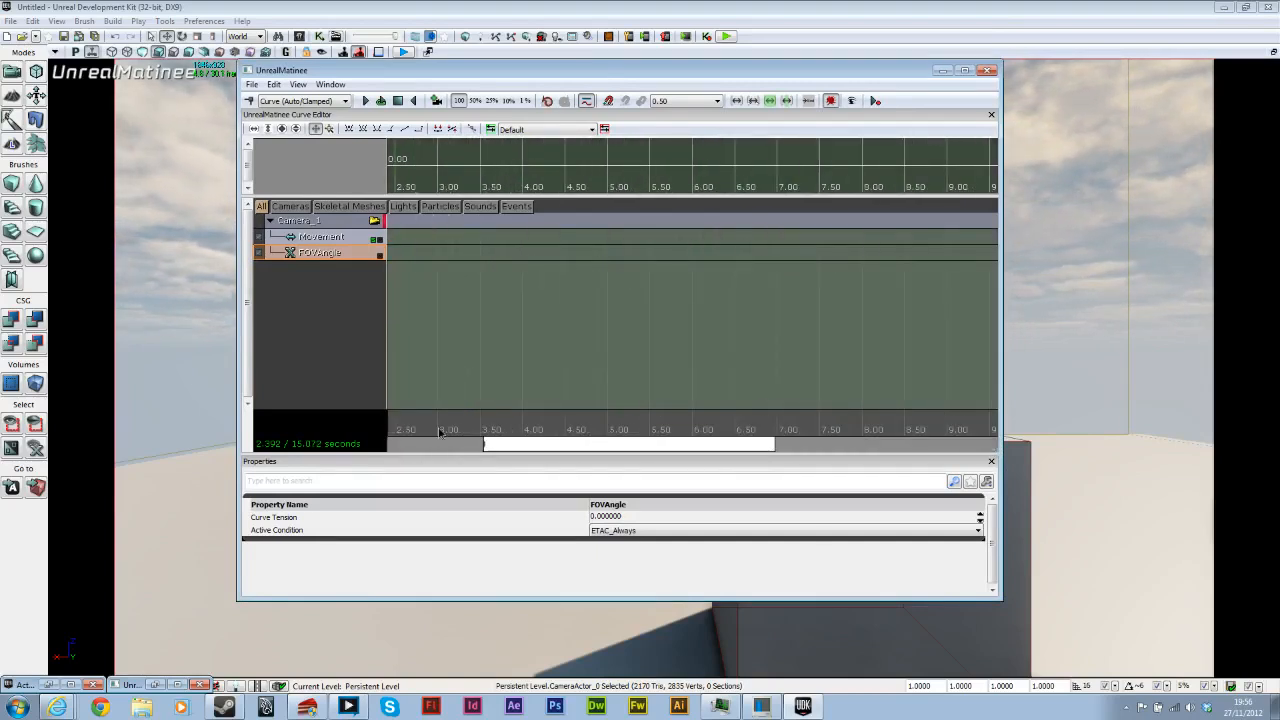
pyautogui.moveTo(589, 430); pyautogui.dragTo(608, 428)
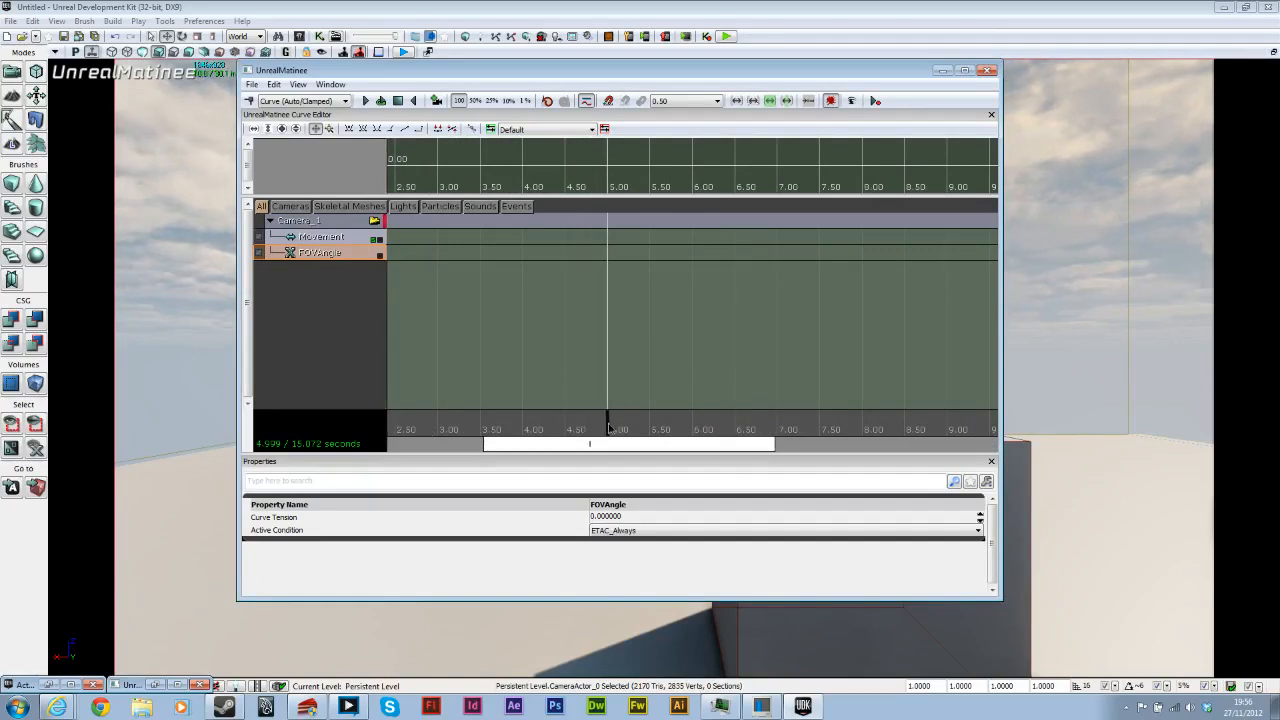
pyautogui.click(250, 102)
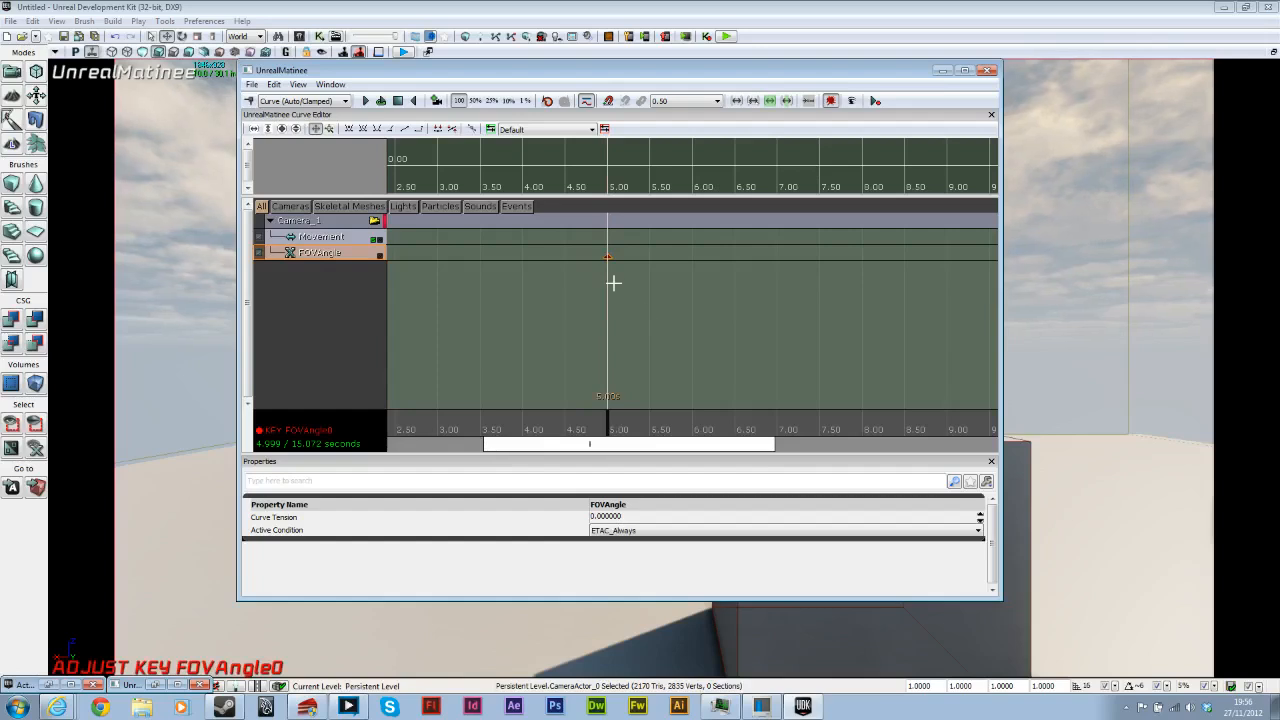
pyautogui.click(580, 262)
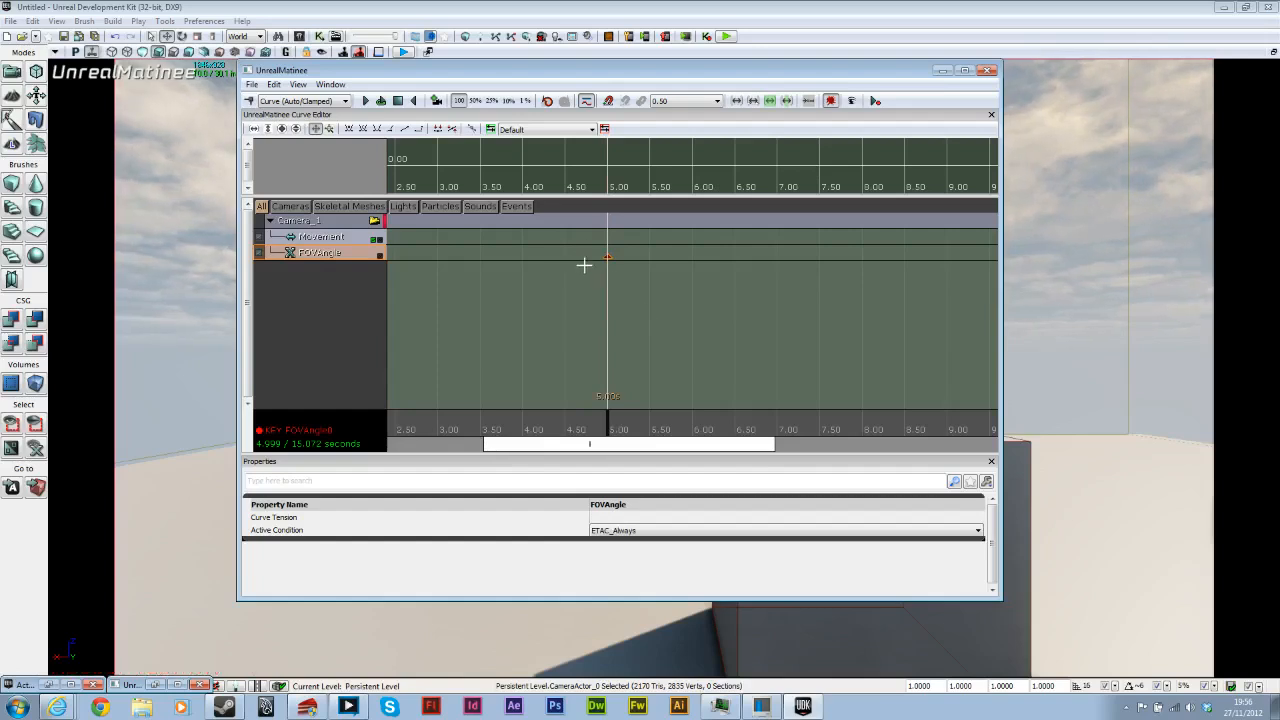
pyautogui.click(343, 236)
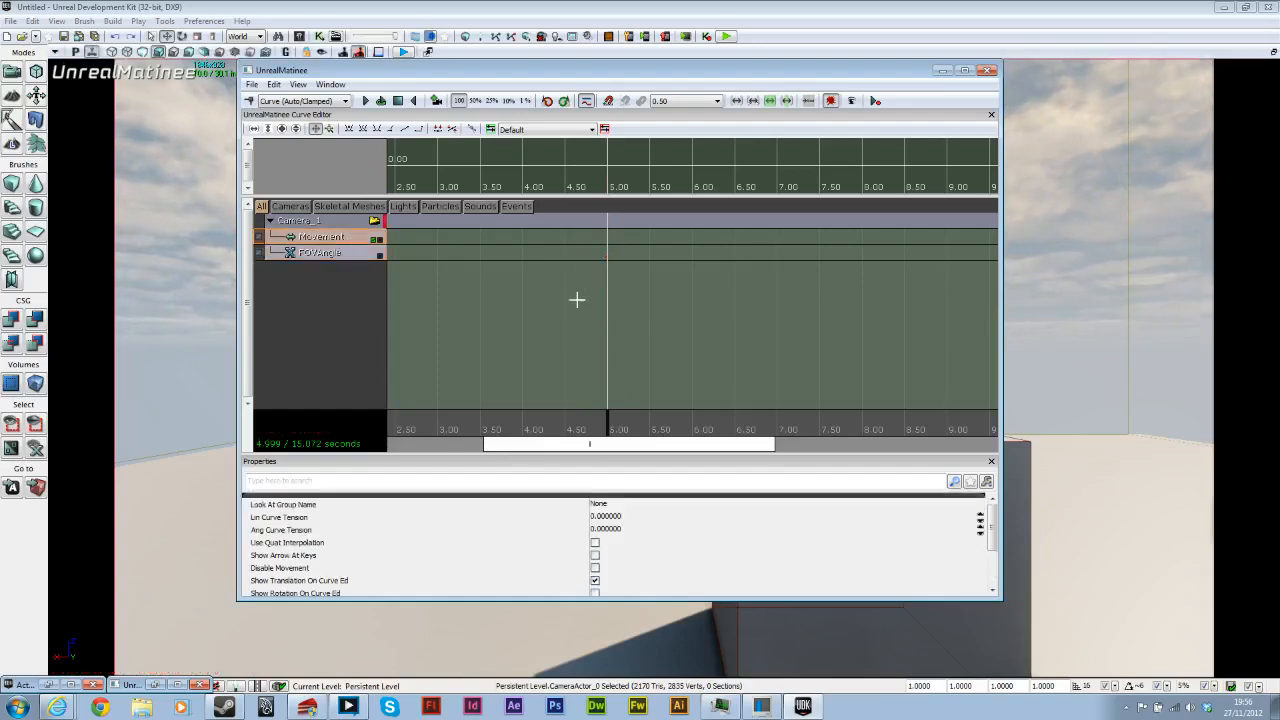
pyautogui.click(250, 102)
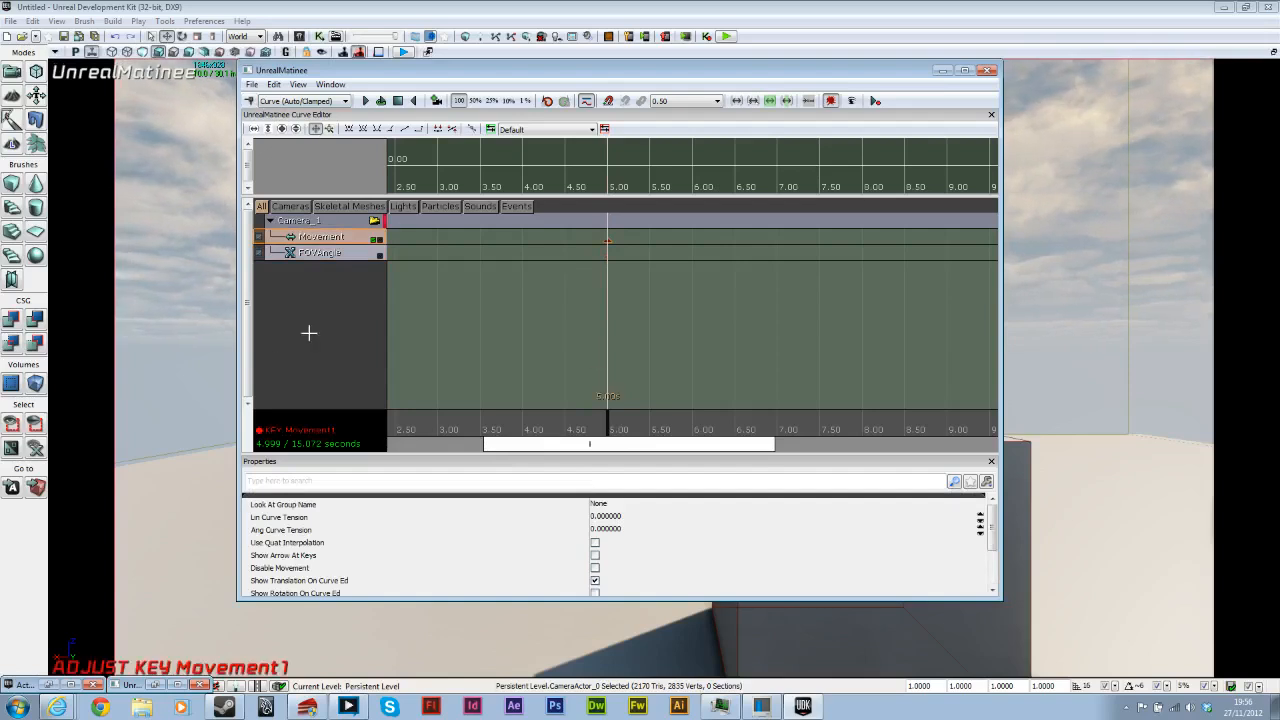
# Step: For the 5-second movement key, fly the camera back and up until it looks down on the whole cube from a distance
pyautogui.click(943, 71)
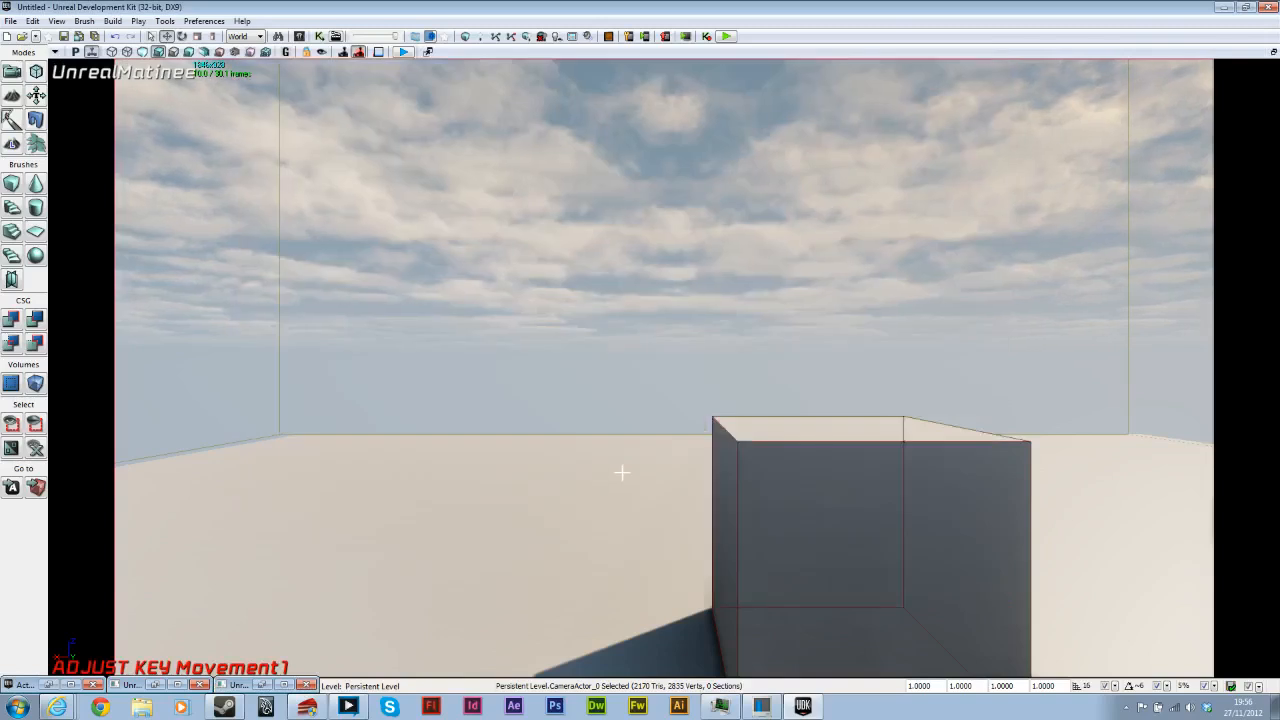
pyautogui.press('s')
pyautogui.moveTo(625, 471); pyautogui.dragTo(430, 540, button='right')
pyautogui.press('w')
pyautogui.press('s')
pyautogui.moveTo(630, 422); pyautogui.dragTo(597, 482, button='right')
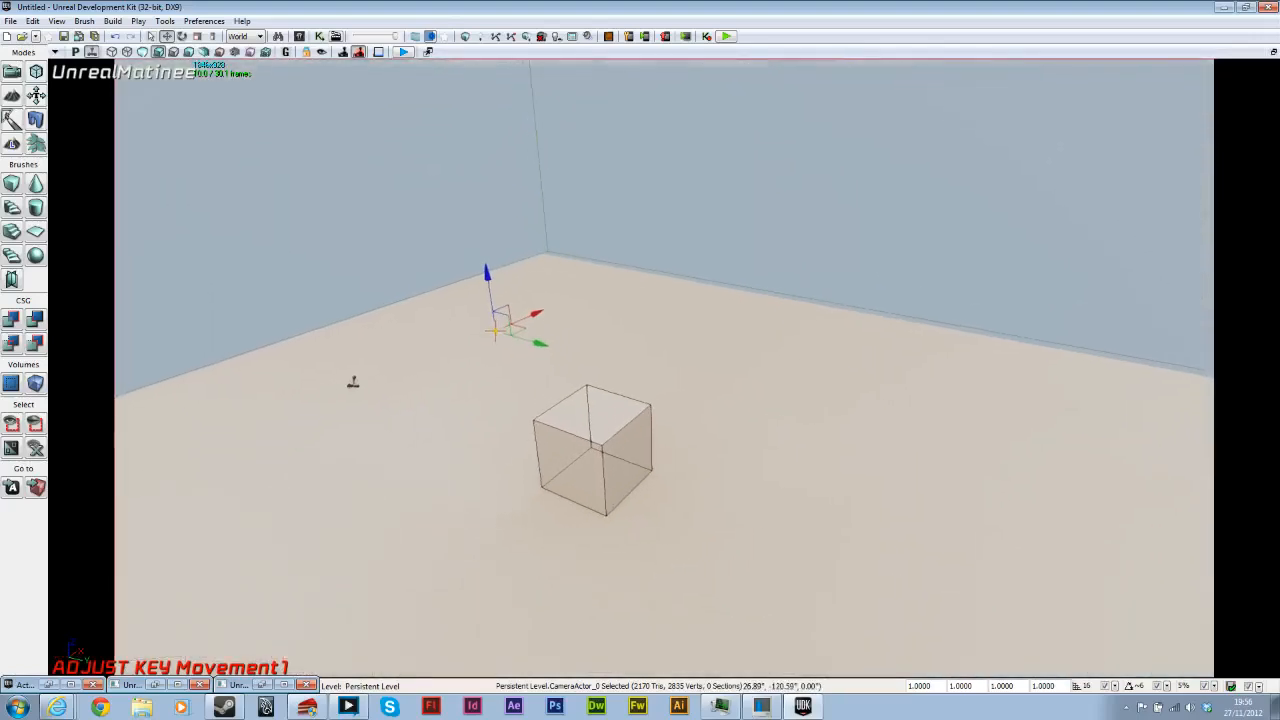
# Step: Restore the Matinee window at the side and play the camera movement from the start to check it
pyautogui.click(283, 686)
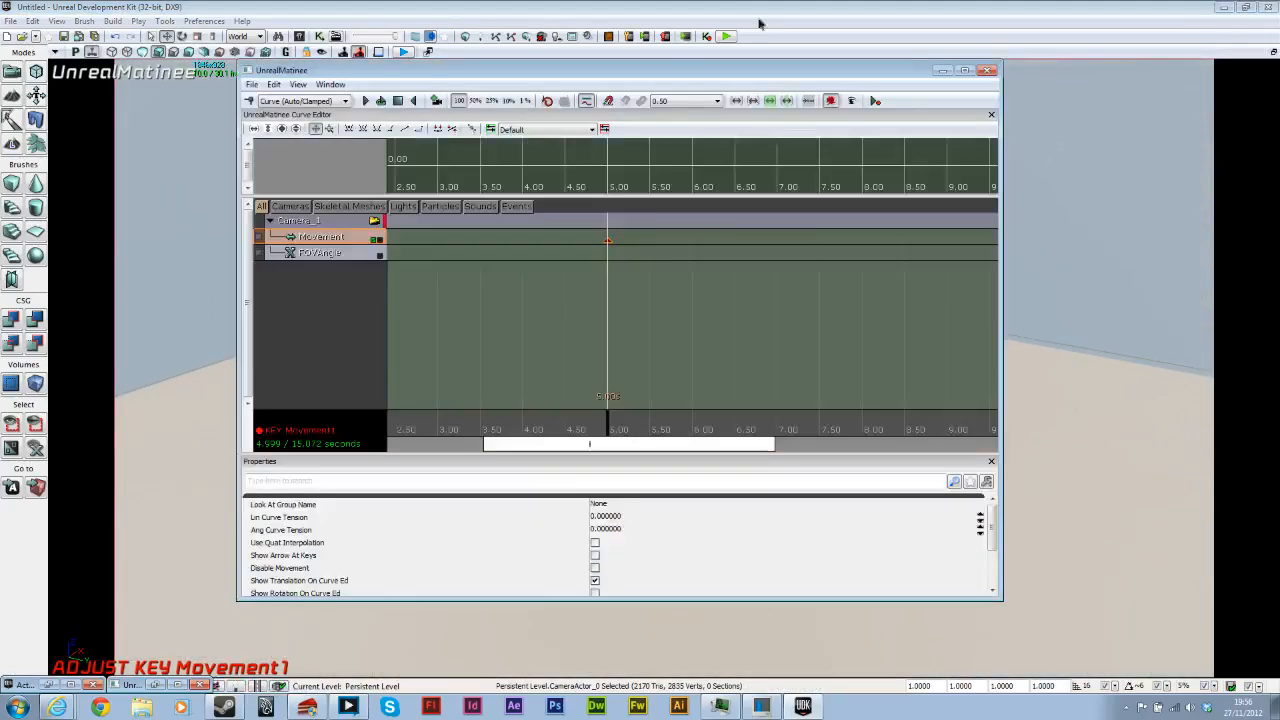
pyautogui.moveTo(629, 80); pyautogui.dragTo(1237, 106)
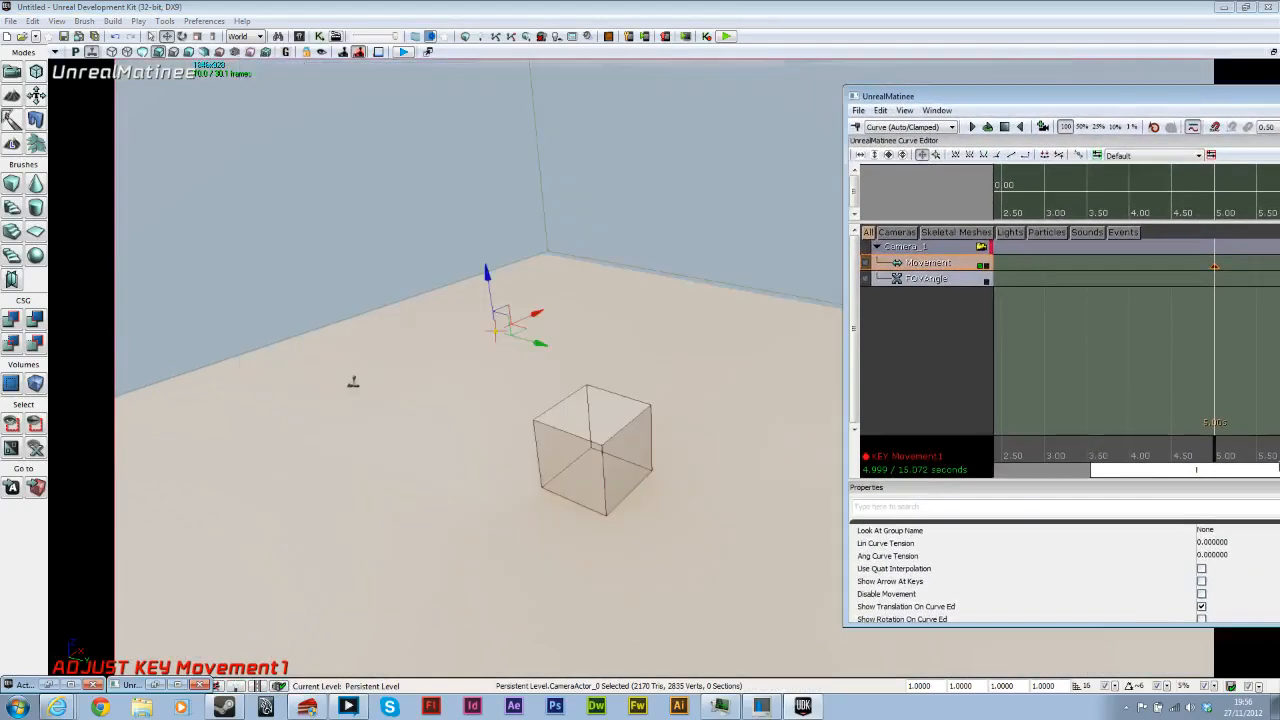
pyautogui.moveTo(1216, 454); pyautogui.dragTo(676, 457)
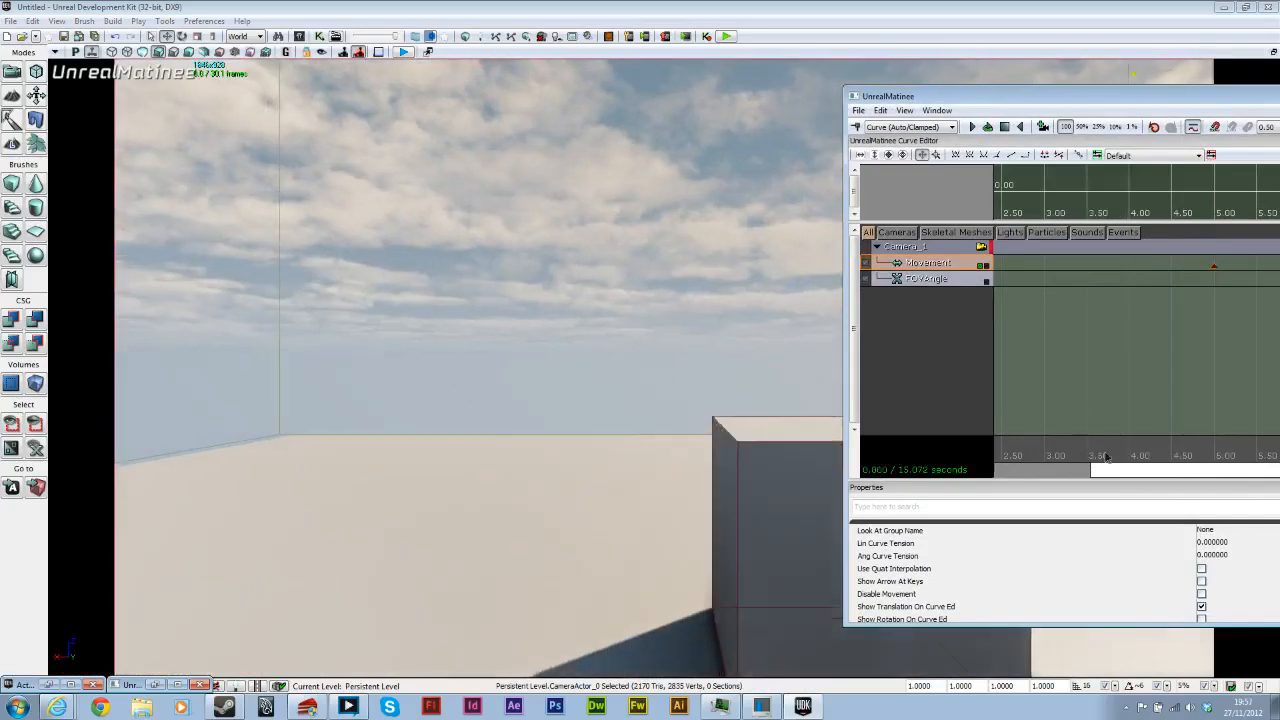
pyautogui.moveTo(1055, 477); pyautogui.dragTo(1147, 471)
pyautogui.press('space')
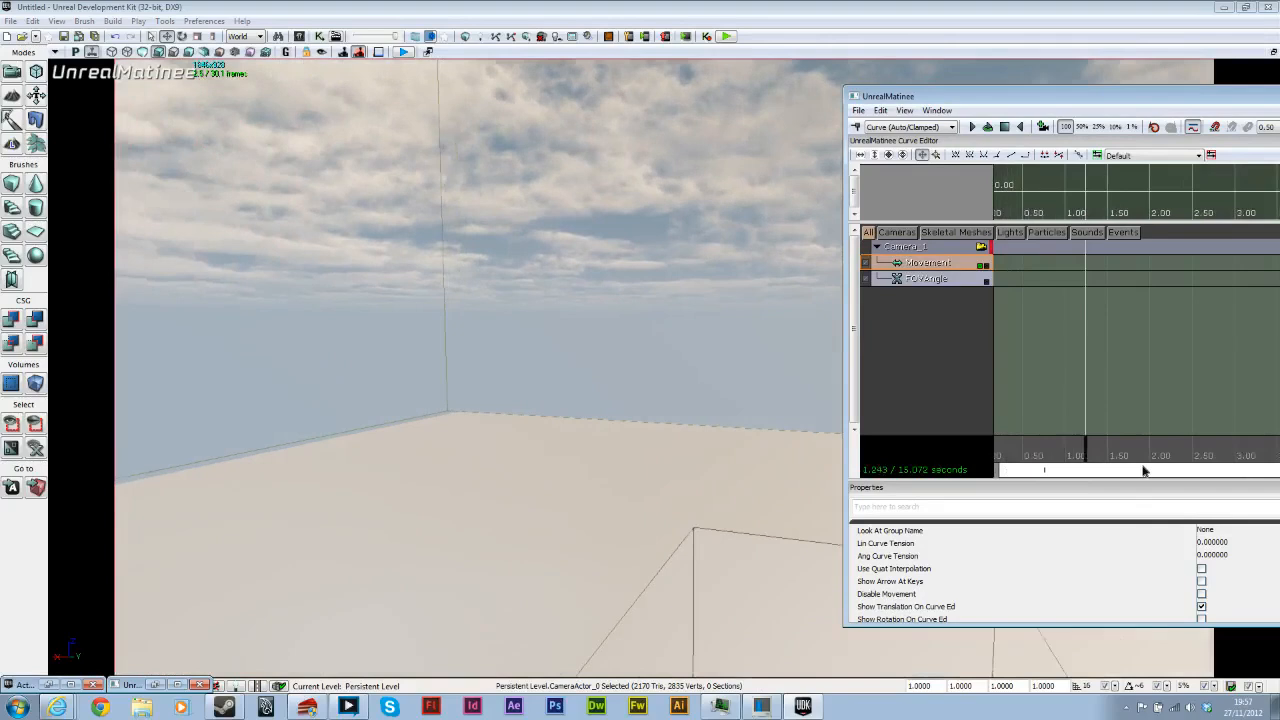
pyautogui.press('space')
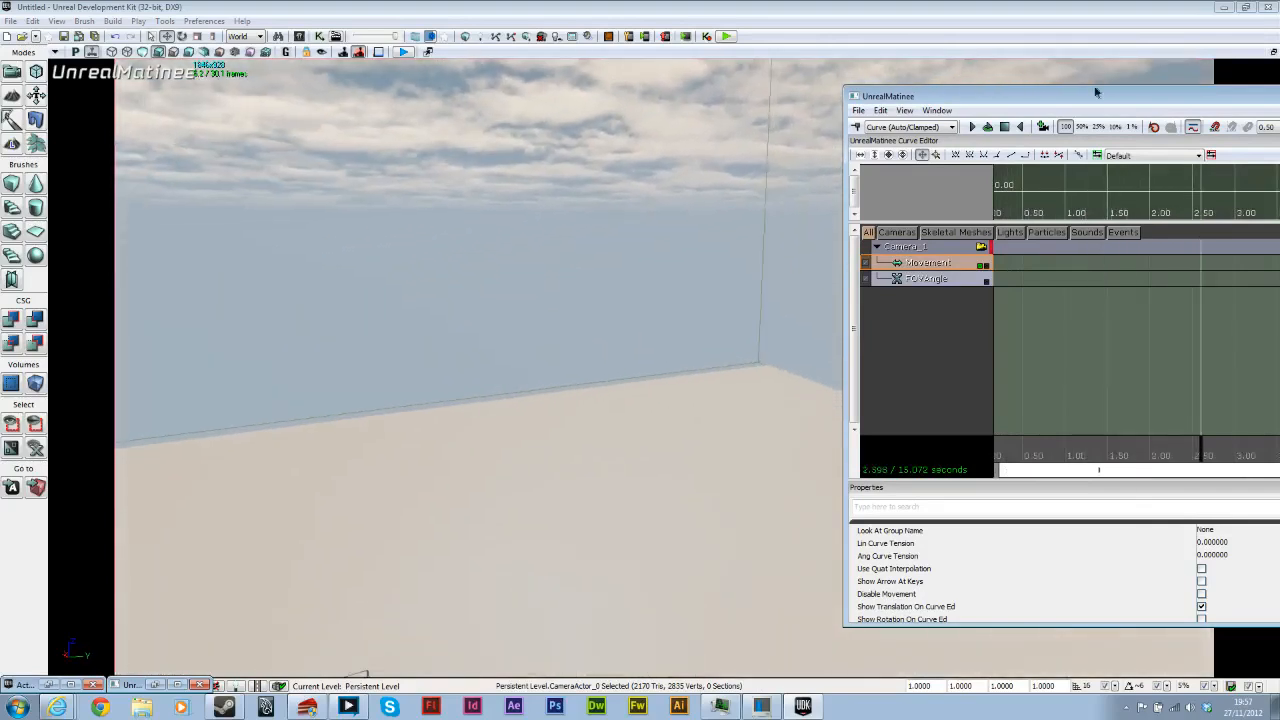
# Step: Add a Movement key at 2 seconds and reposition the camera there to frame the whole cube from slightly above
pyautogui.moveTo(1096, 101); pyautogui.dragTo(924, 80)
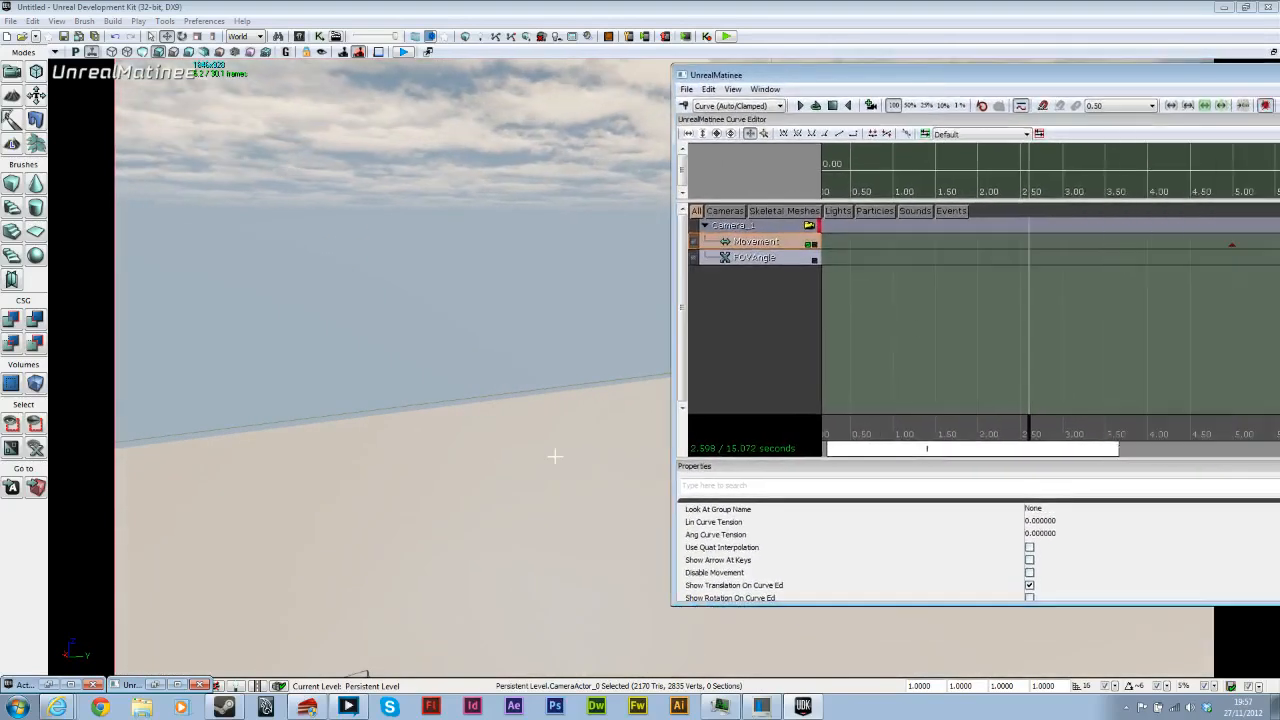
pyautogui.moveTo(1028, 432); pyautogui.dragTo(981, 440)
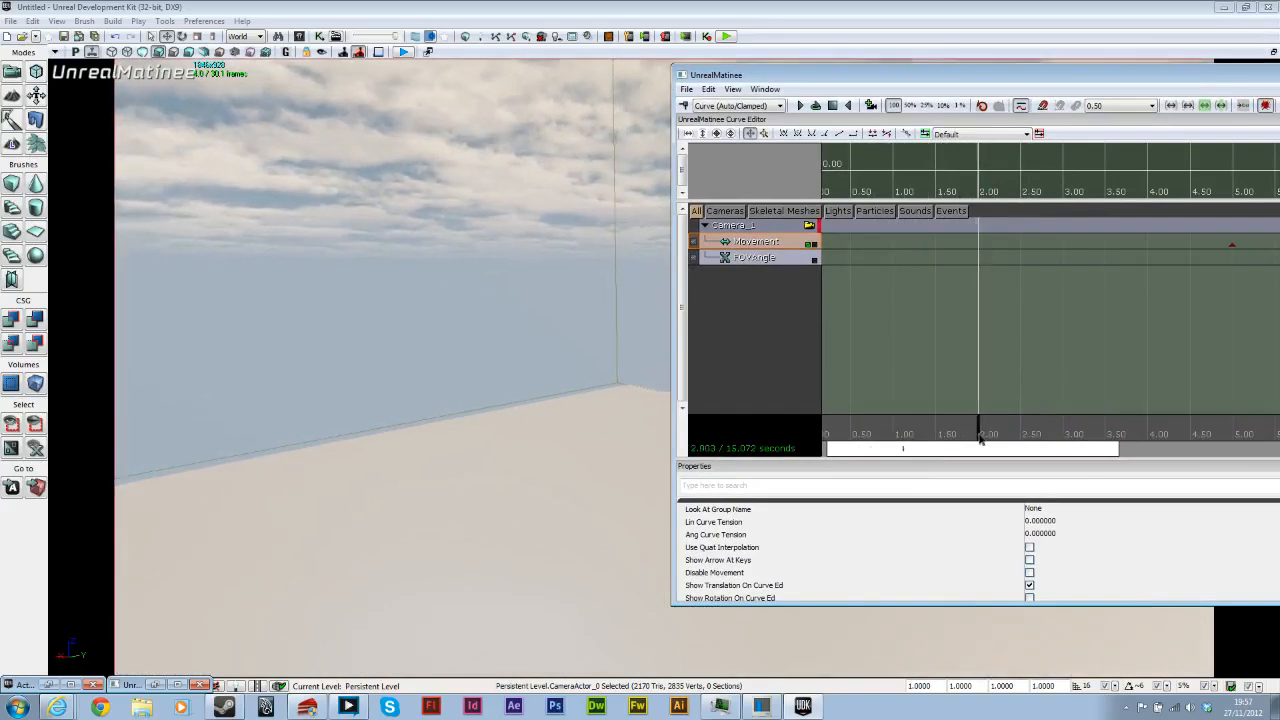
pyautogui.click(686, 104)
pyautogui.moveTo(441, 391); pyautogui.dragTo(663, 396, button='right')
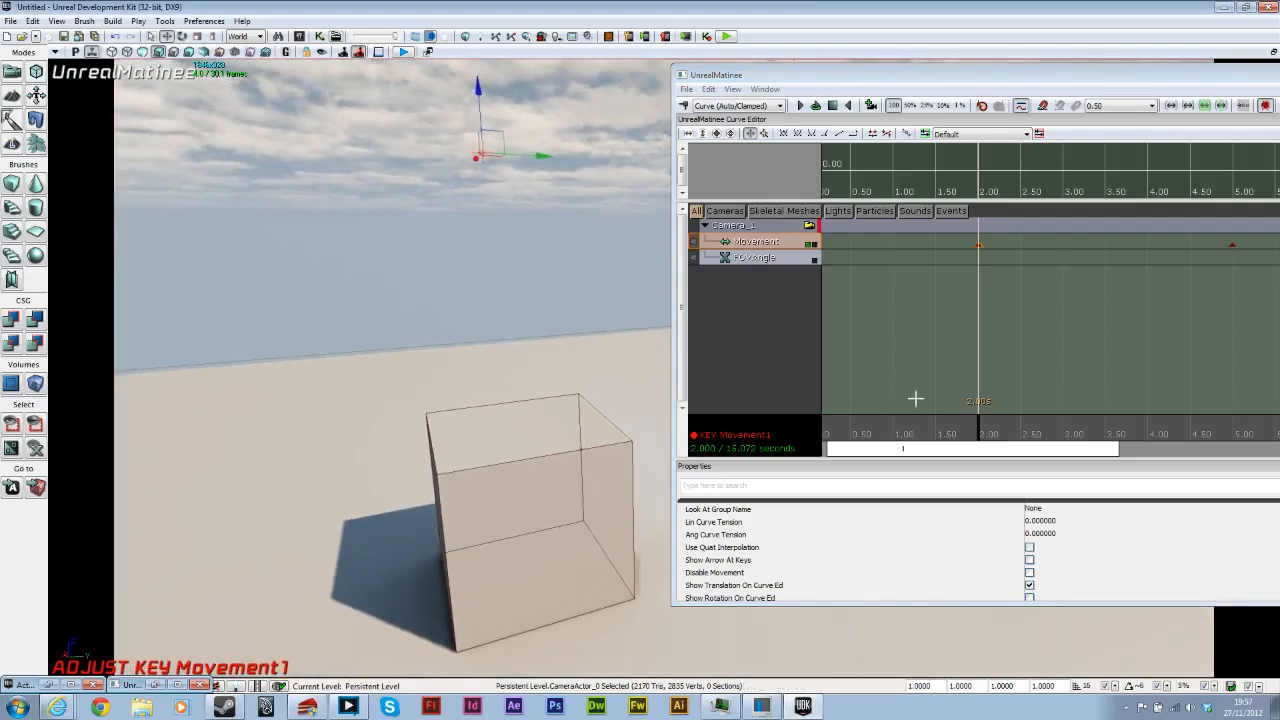
# Step: Preview Camera_1's movement in the Matinee and add a new Director group
pyautogui.moveTo(978, 432); pyautogui.dragTo(785, 420)
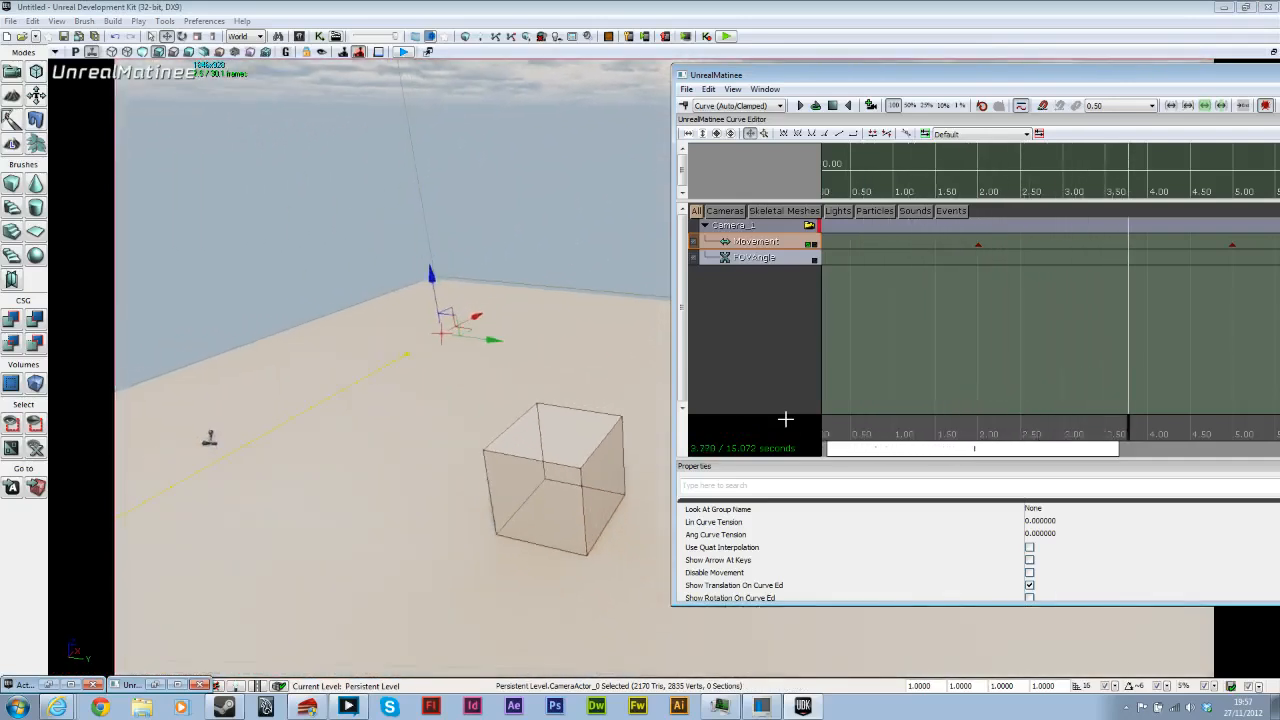
pyautogui.click(766, 322)
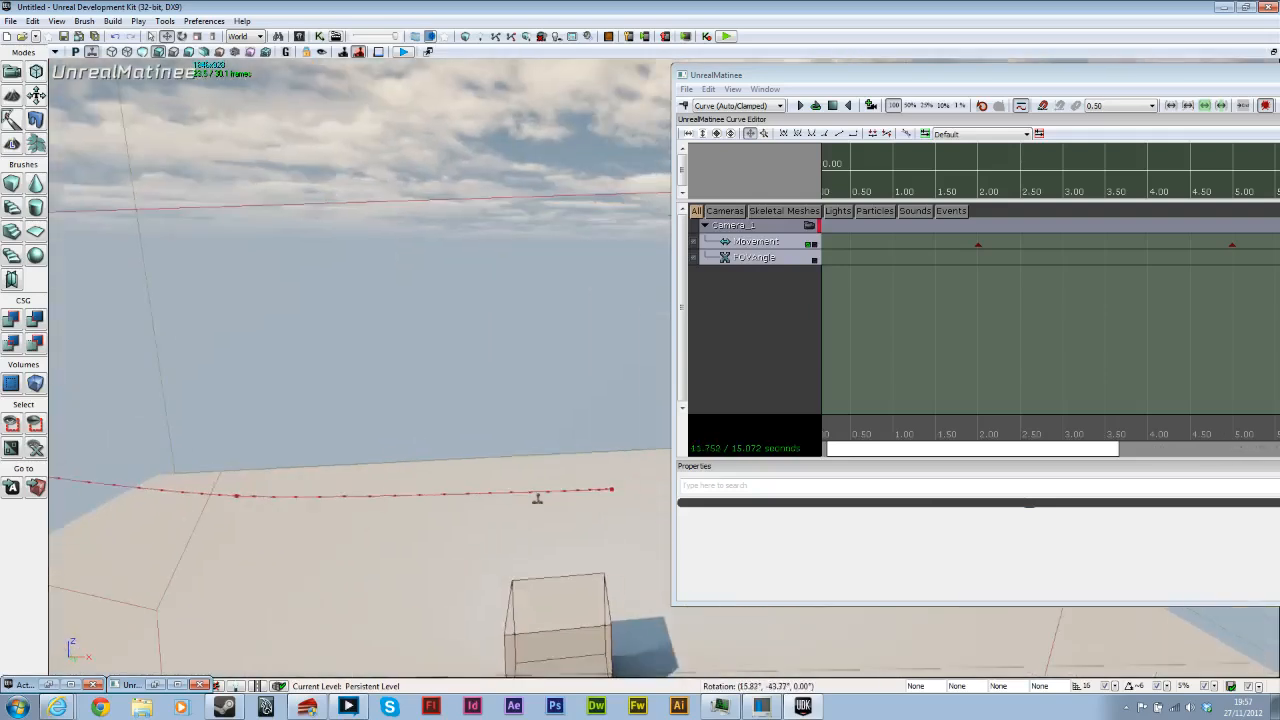
pyautogui.rightClick(747, 342)
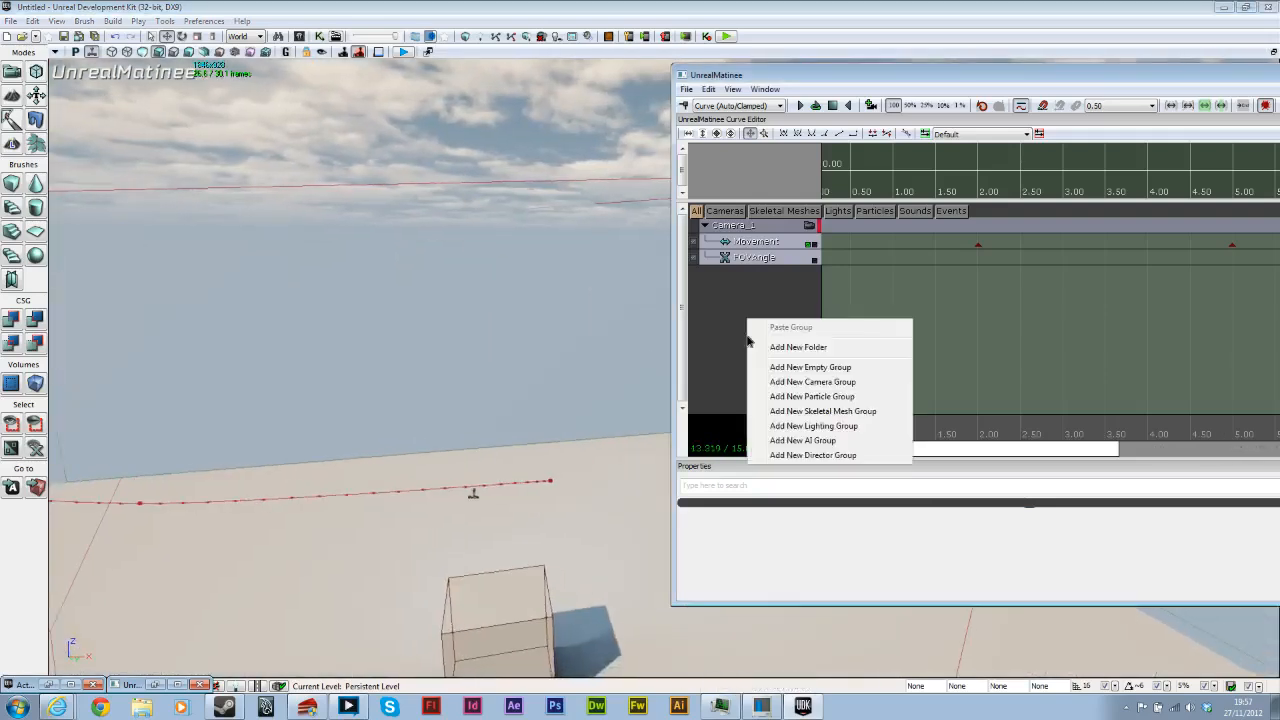
pyautogui.click(818, 455)
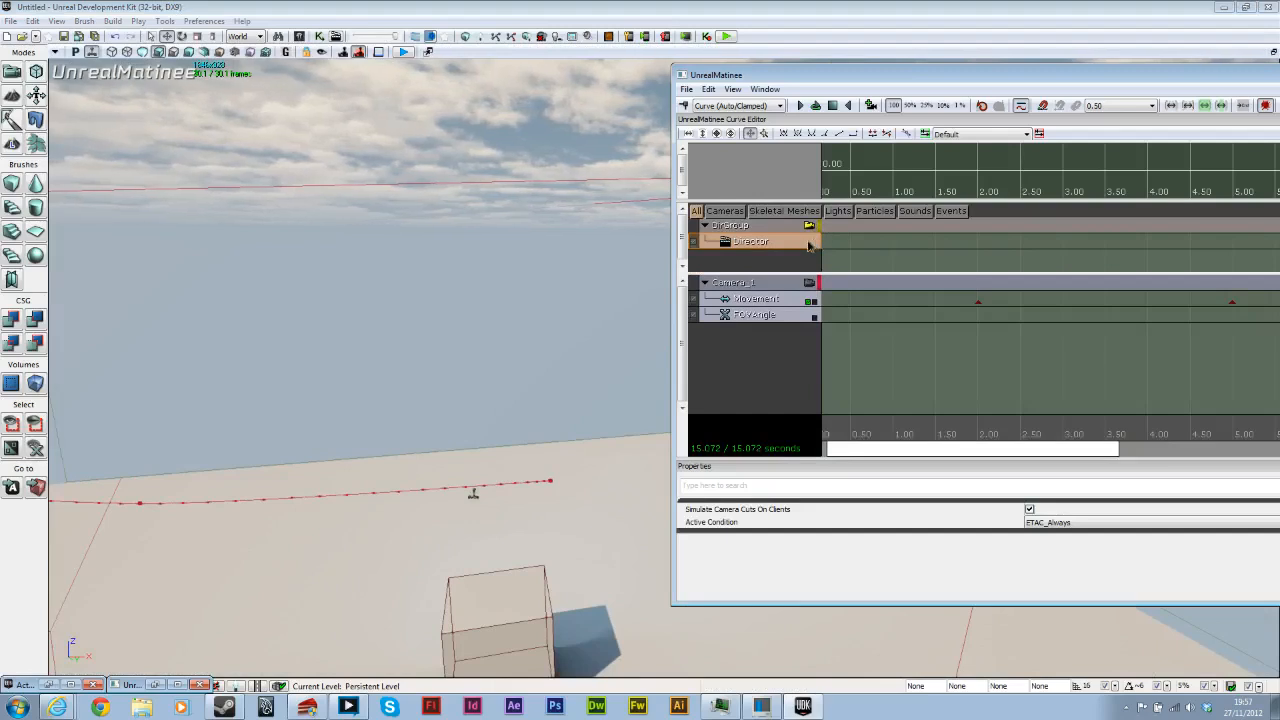
# Step: Add Director cut keys to Camera_1 at the current time of 15.07 seconds
pyautogui.press('Return')
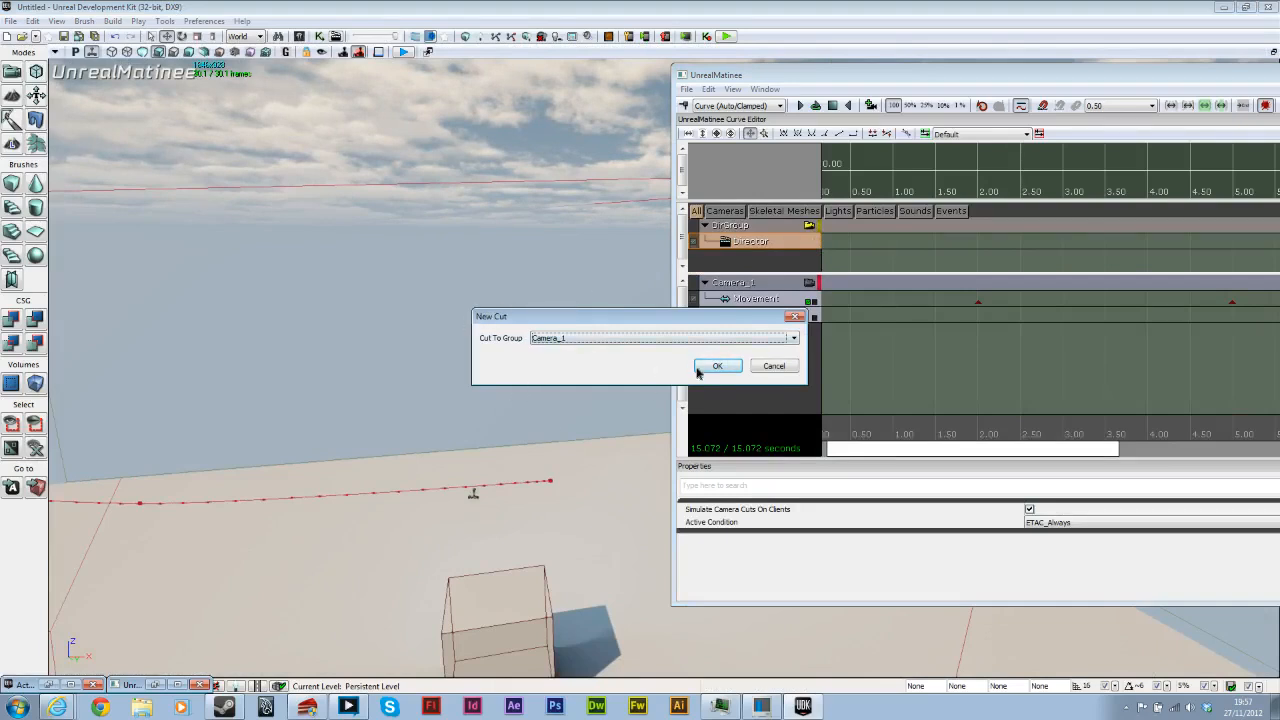
pyautogui.click(598, 337)
pyautogui.click(602, 344)
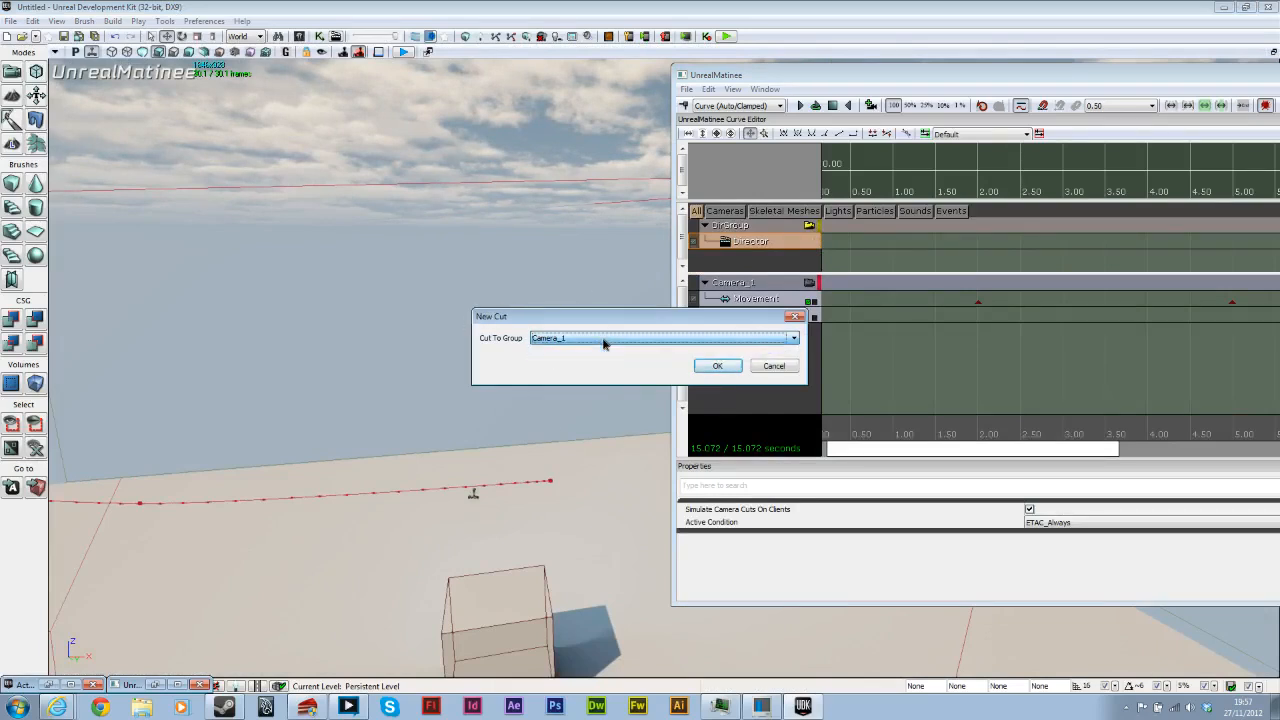
pyautogui.click(716, 367)
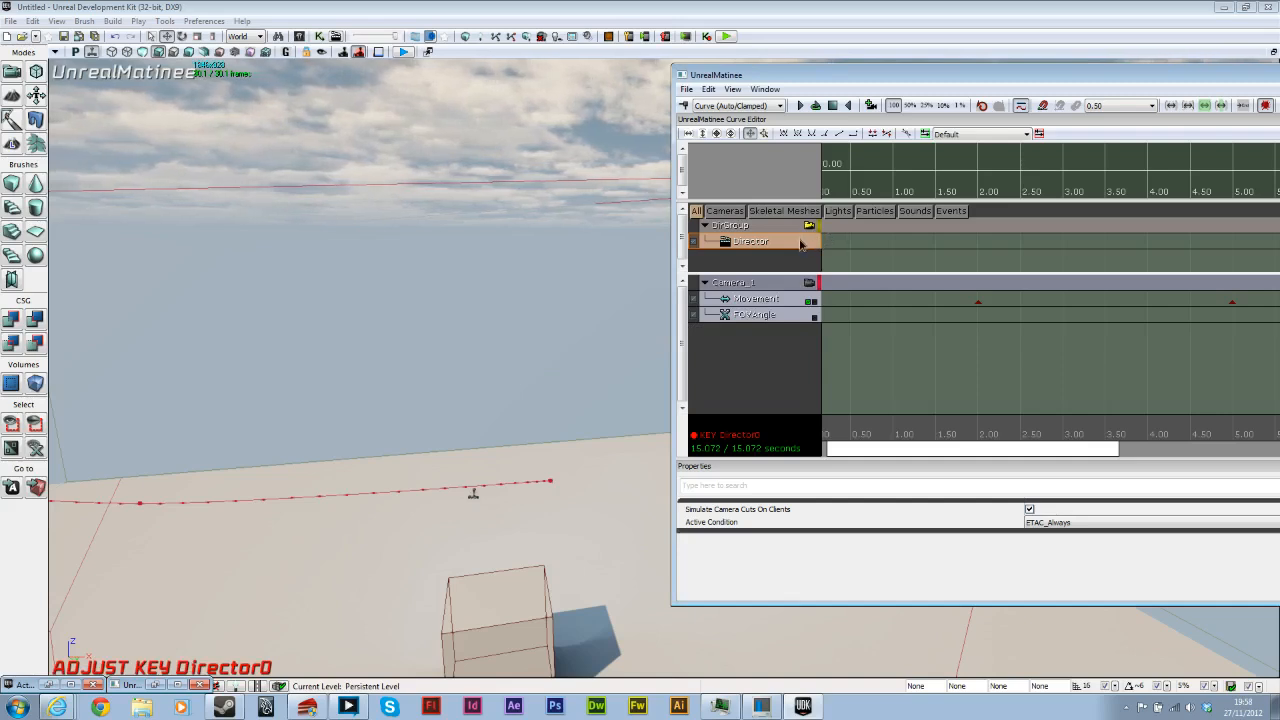
pyautogui.press('Return')
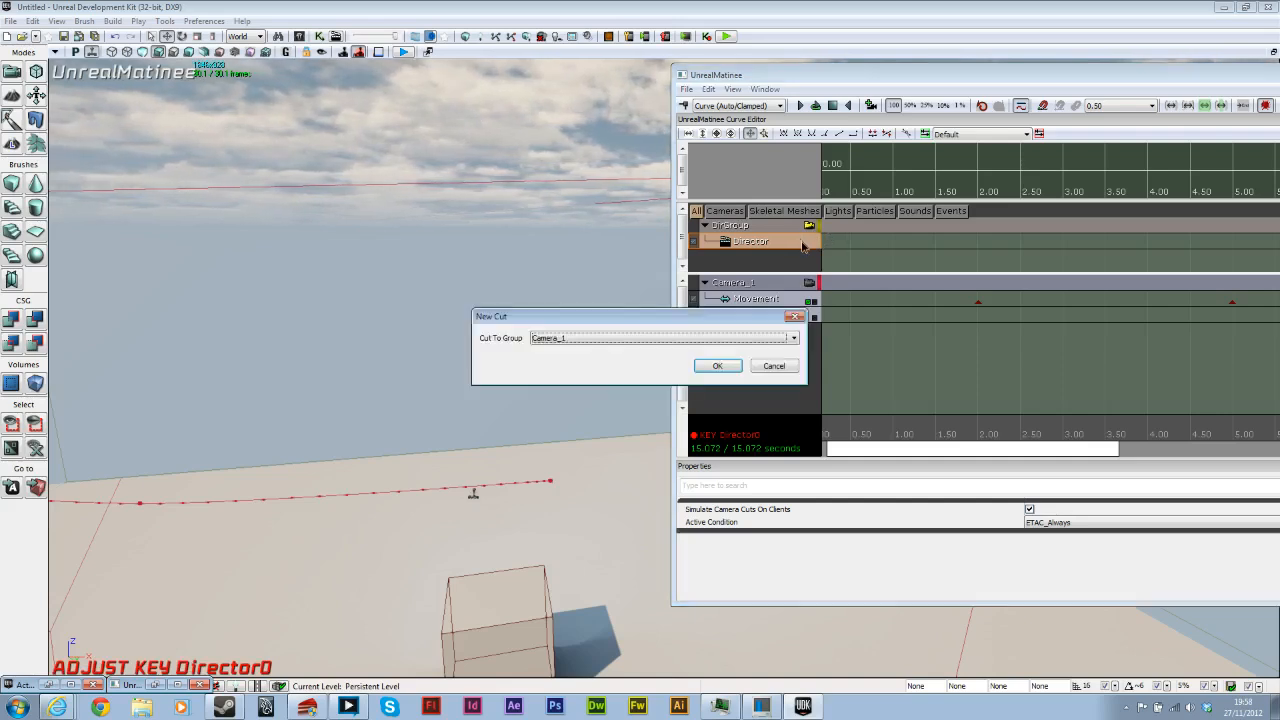
pyautogui.click(719, 367)
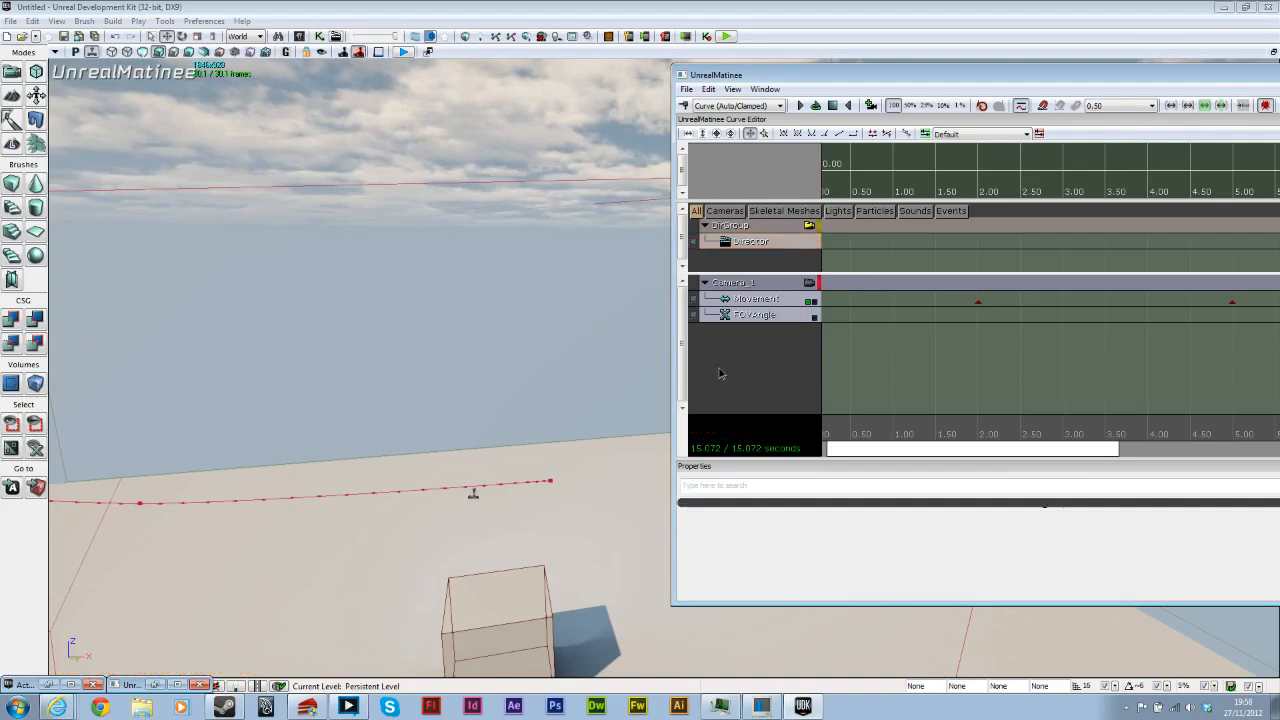
# Step: Find the misplaced Camera_1 cut at the end of the Director track and delete it
pyautogui.moveTo(868, 452); pyautogui.dragTo(1274, 430)
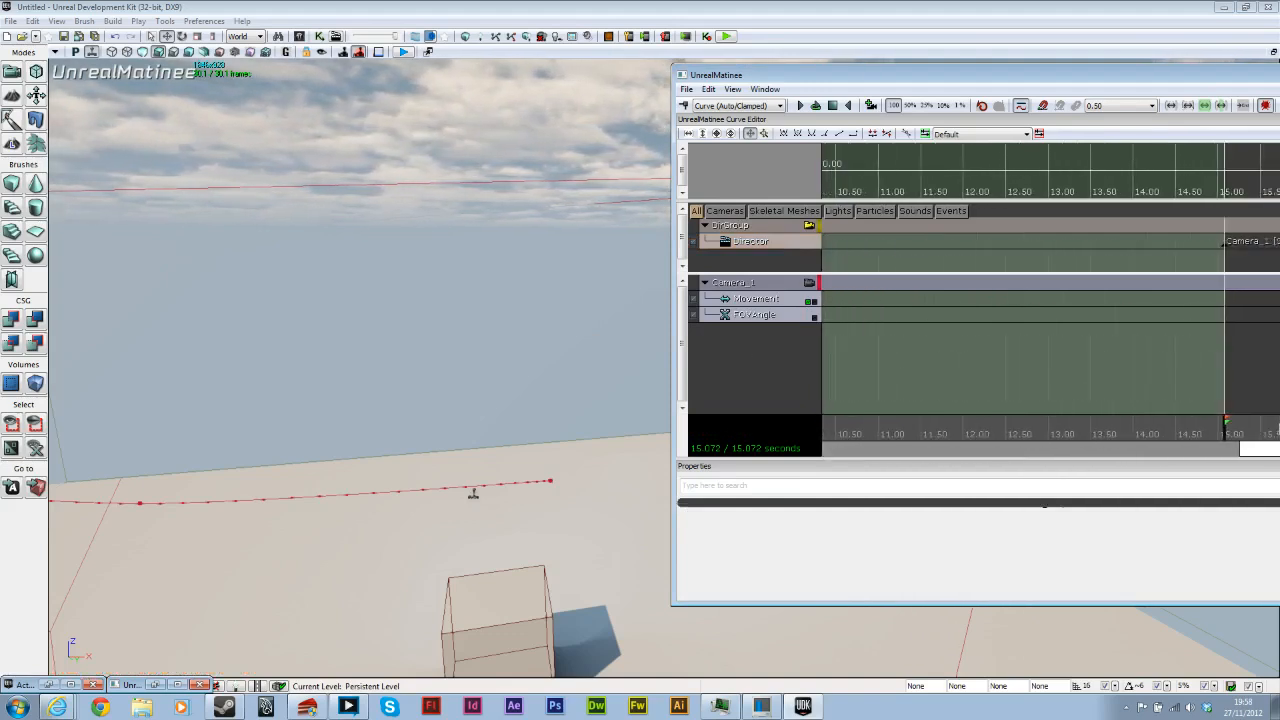
pyautogui.click(1225, 244)
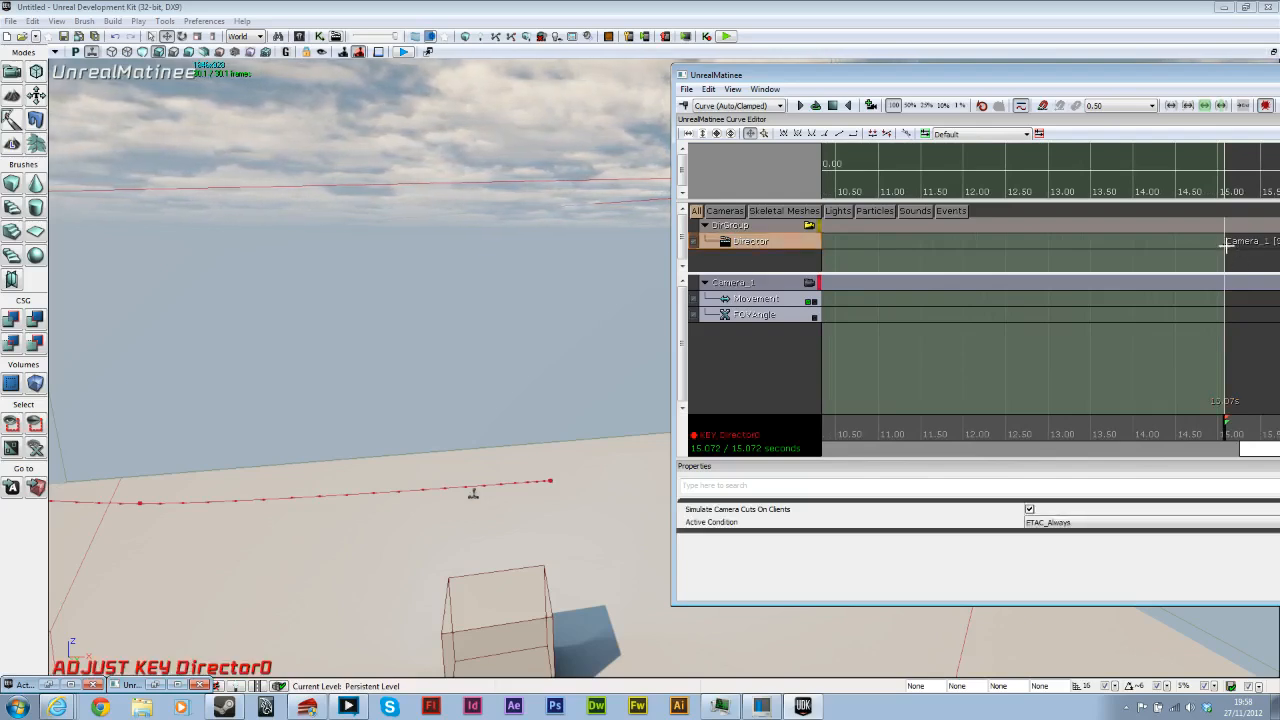
pyautogui.click(1228, 248)
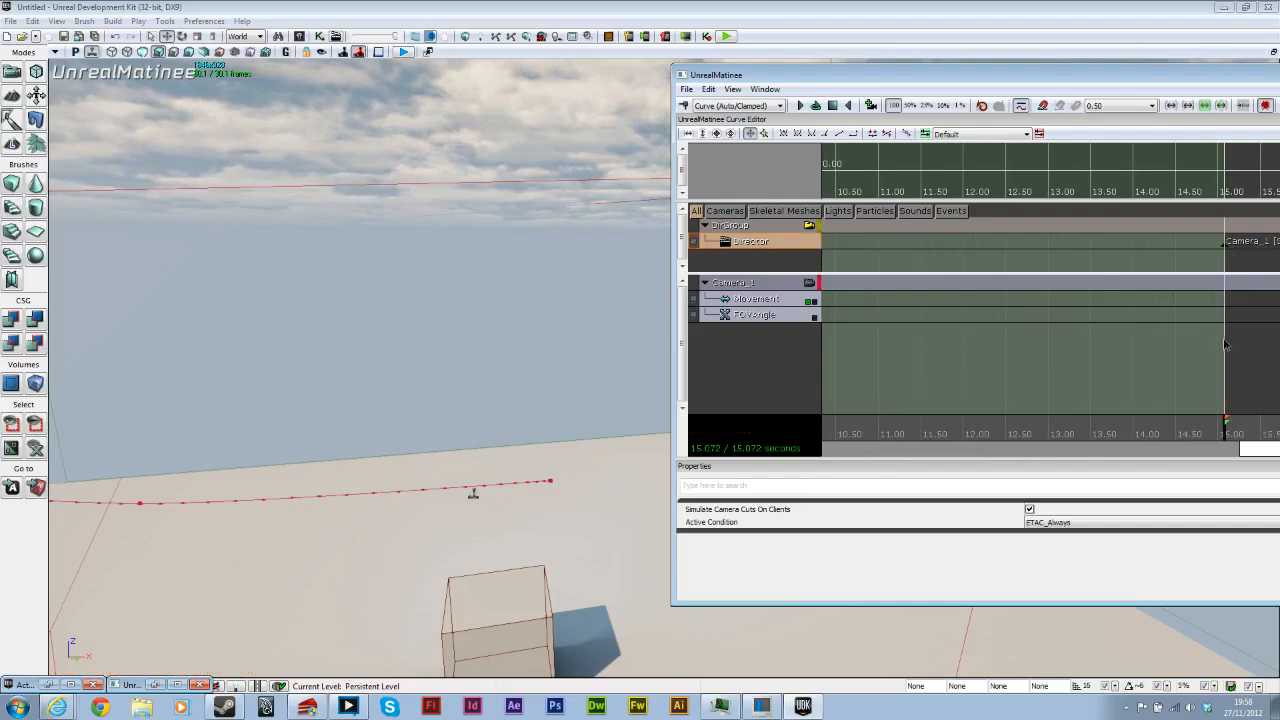
pyautogui.click(1224, 242)
pyautogui.click(1222, 242)
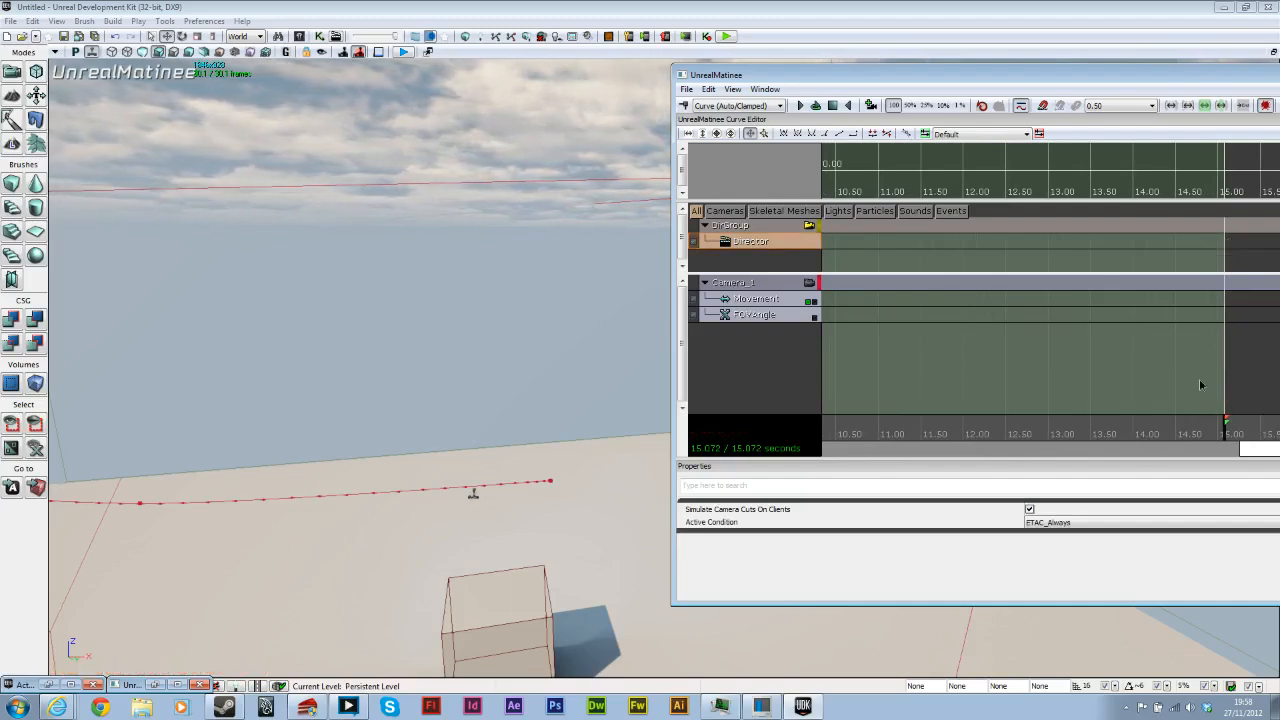
# Step: Return the timeline to 0.00 seconds and add a Director cut to Camera_1 there
pyautogui.moveTo(1228, 432); pyautogui.dragTo(541, 466)
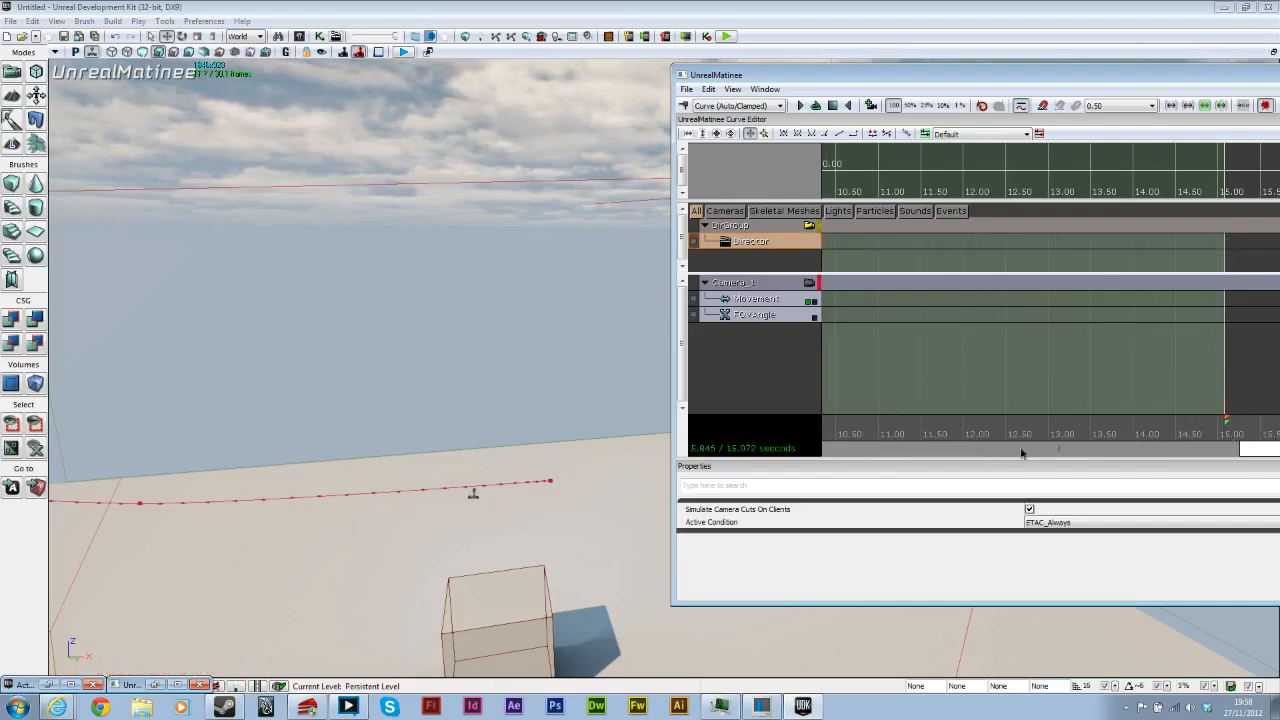
pyautogui.moveTo(1252, 449); pyautogui.dragTo(784, 454)
pyautogui.moveTo(966, 438); pyautogui.dragTo(904, 440)
pyautogui.press('Return')
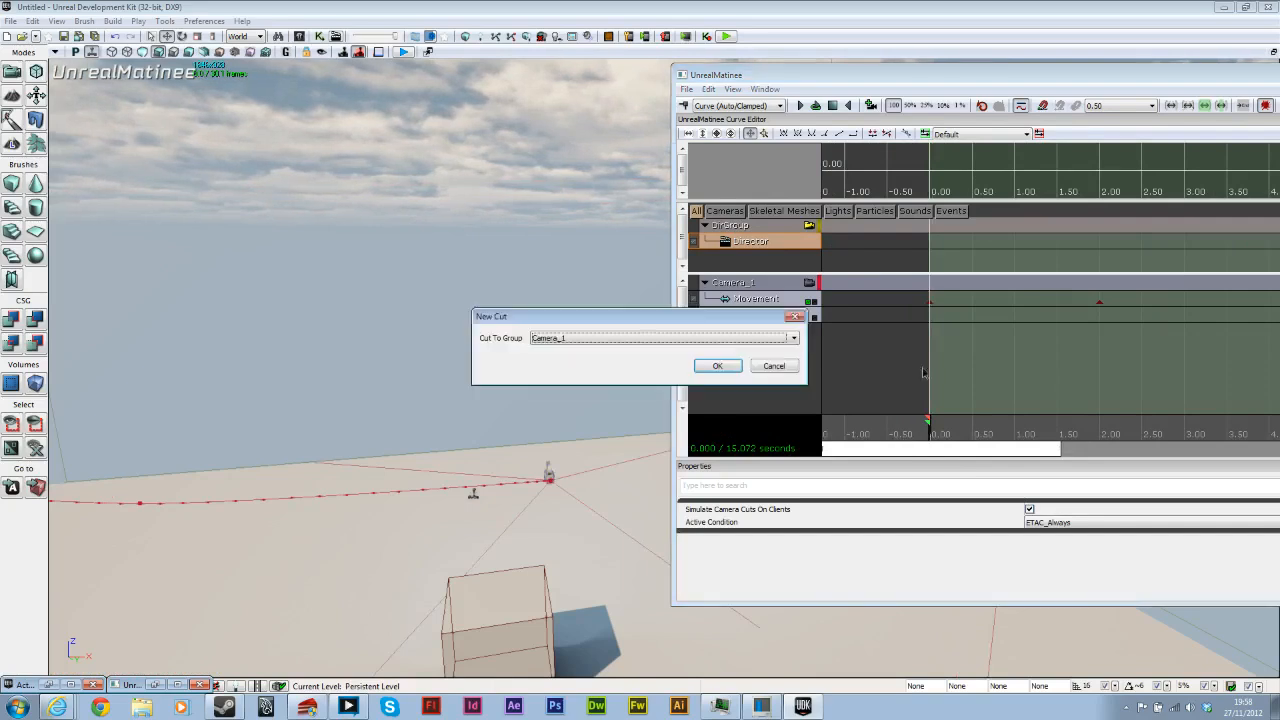
pyautogui.click(717, 366)
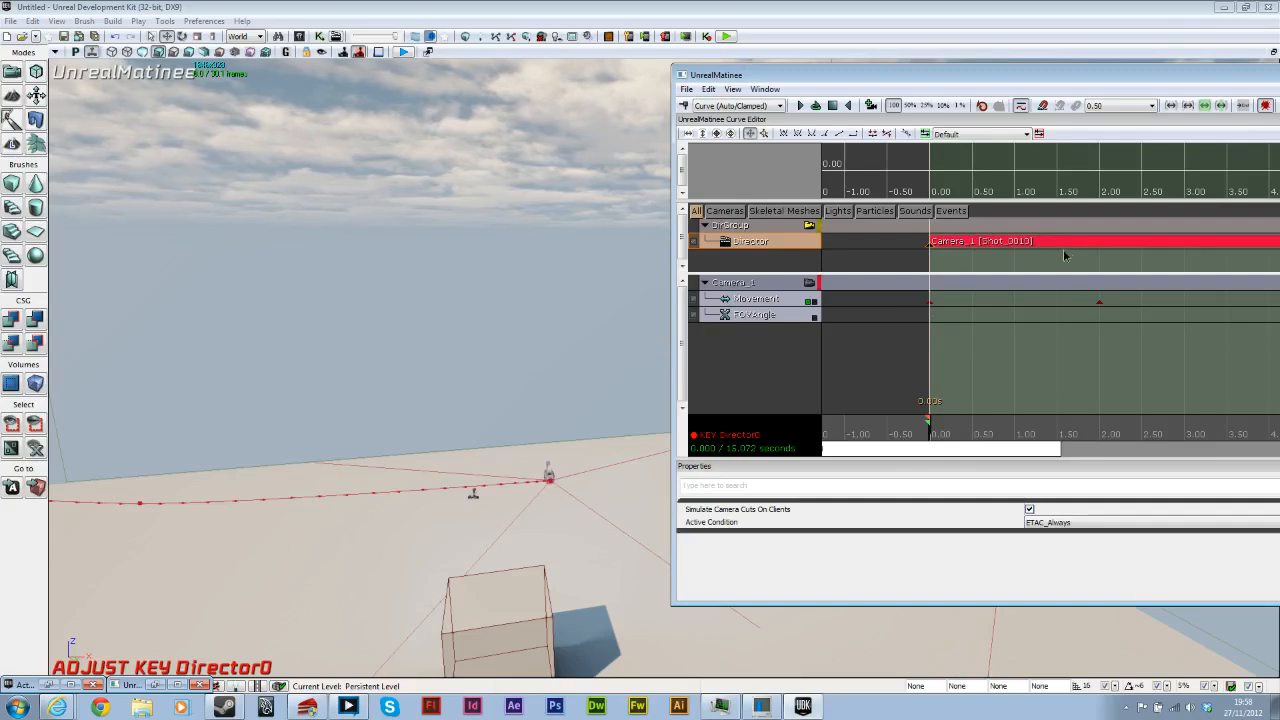
# Step: Look through the DirGroup view and play the Matinee to check the Camera_1 shot
pyautogui.click(808, 228)
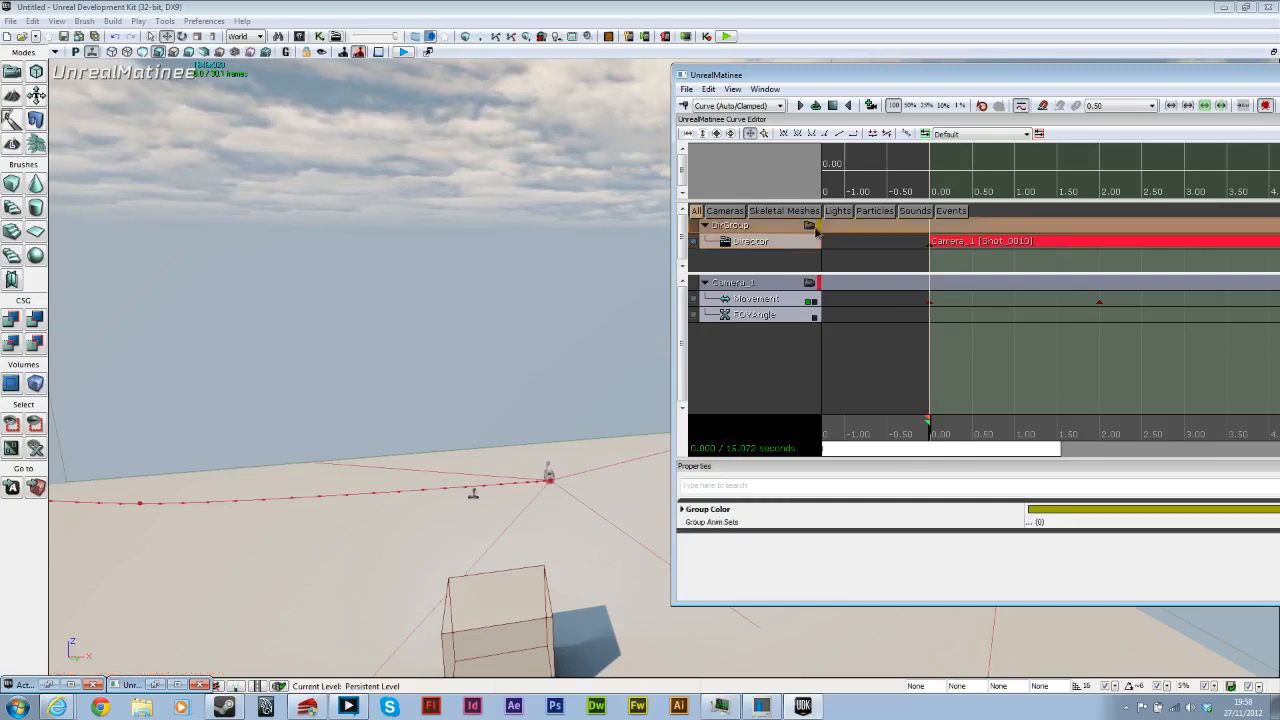
pyautogui.click(790, 390)
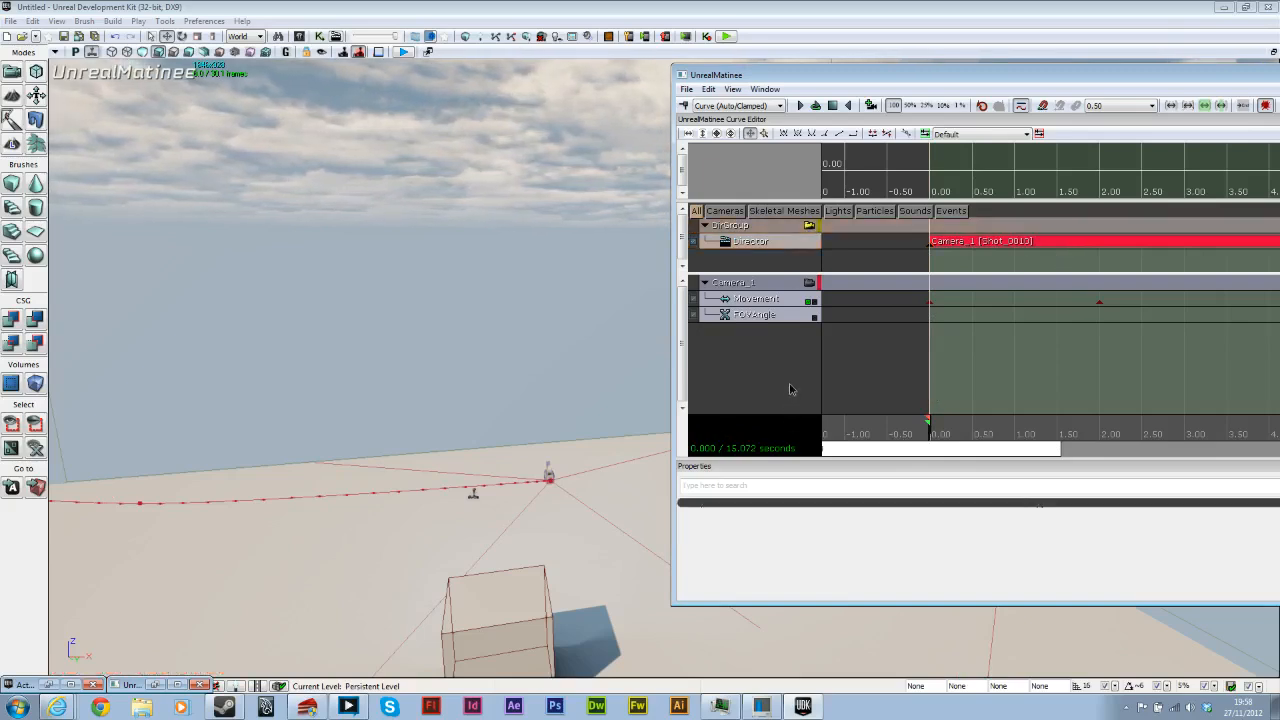
pyautogui.press('space')
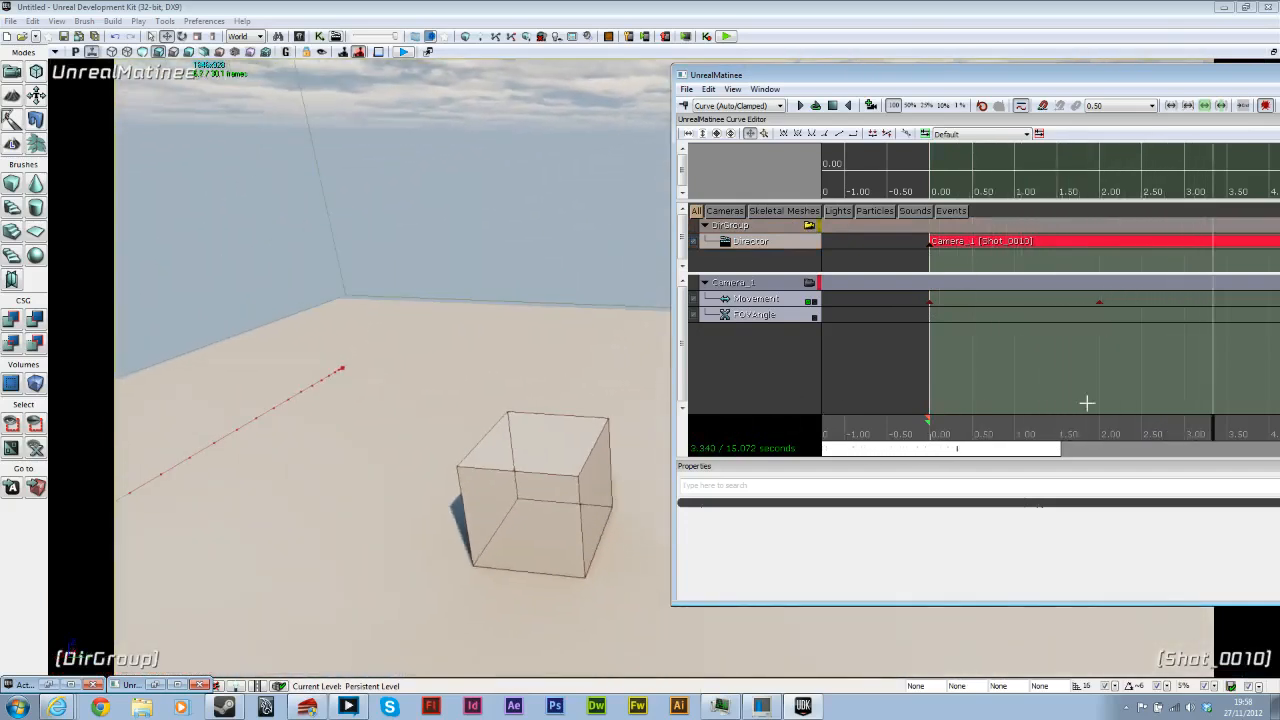
# Step: Set the time to about 5 seconds and add a second CameraActor on the floor beside the cube
pyautogui.moveTo(1033, 455)
pyautogui.mouseDown()
pyautogui.moveTo(1131, 448)
pyautogui.moveTo(1000, 448)
pyautogui.moveTo(1112, 432)
pyautogui.moveTo(966, 430)
pyautogui.moveTo(844, 406)
pyautogui.moveTo(960, 432)
pyautogui.moveTo(1273, 428)
pyautogui.mouseUp()
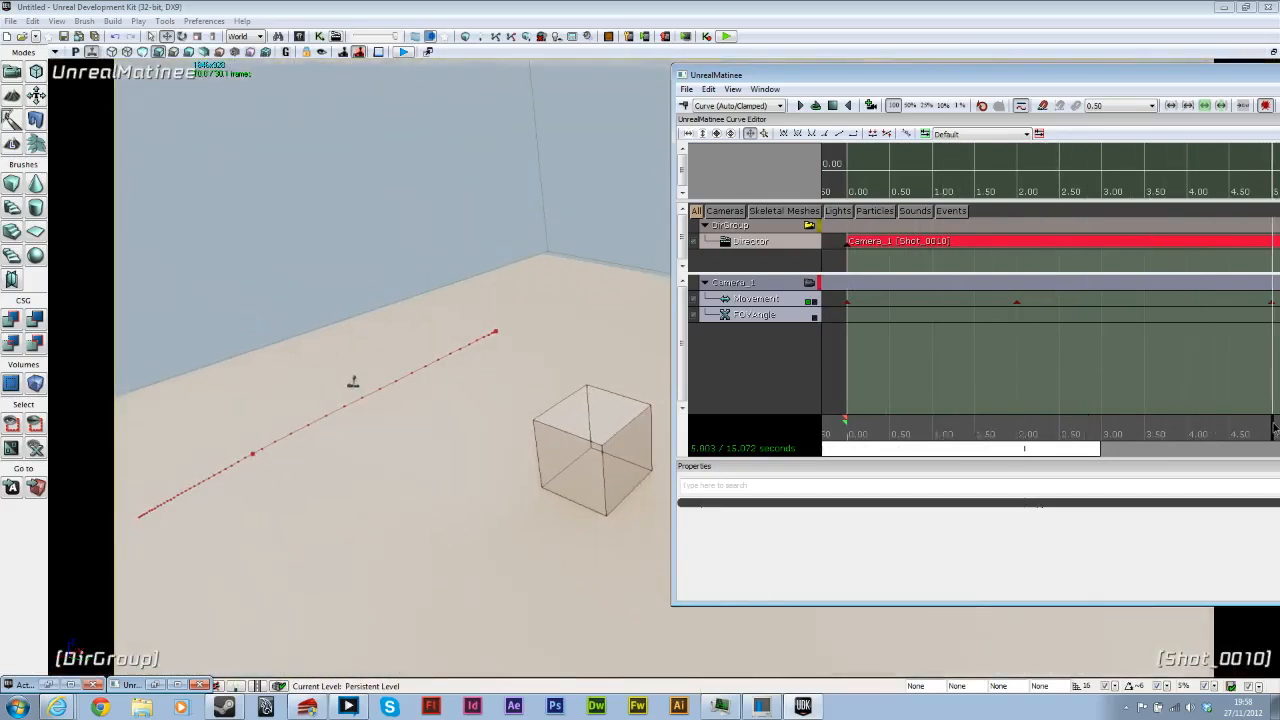
pyautogui.rightClick(445, 568)
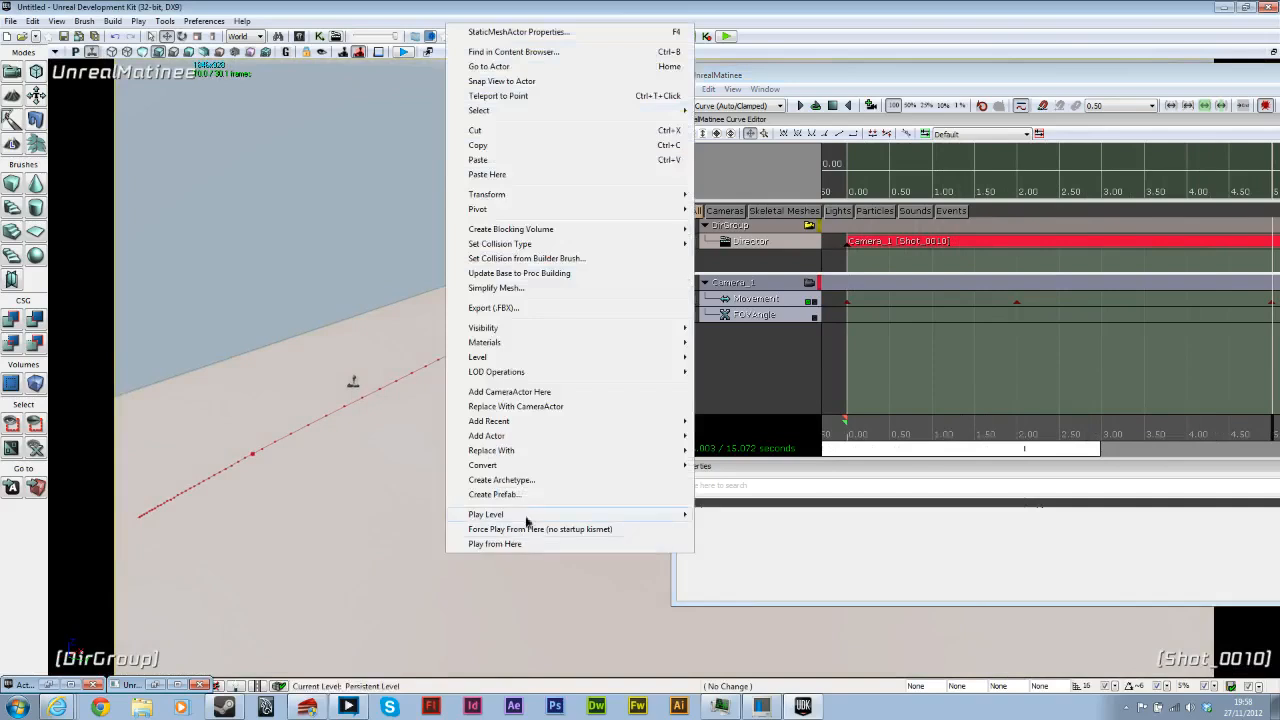
pyautogui.moveTo(543, 424)
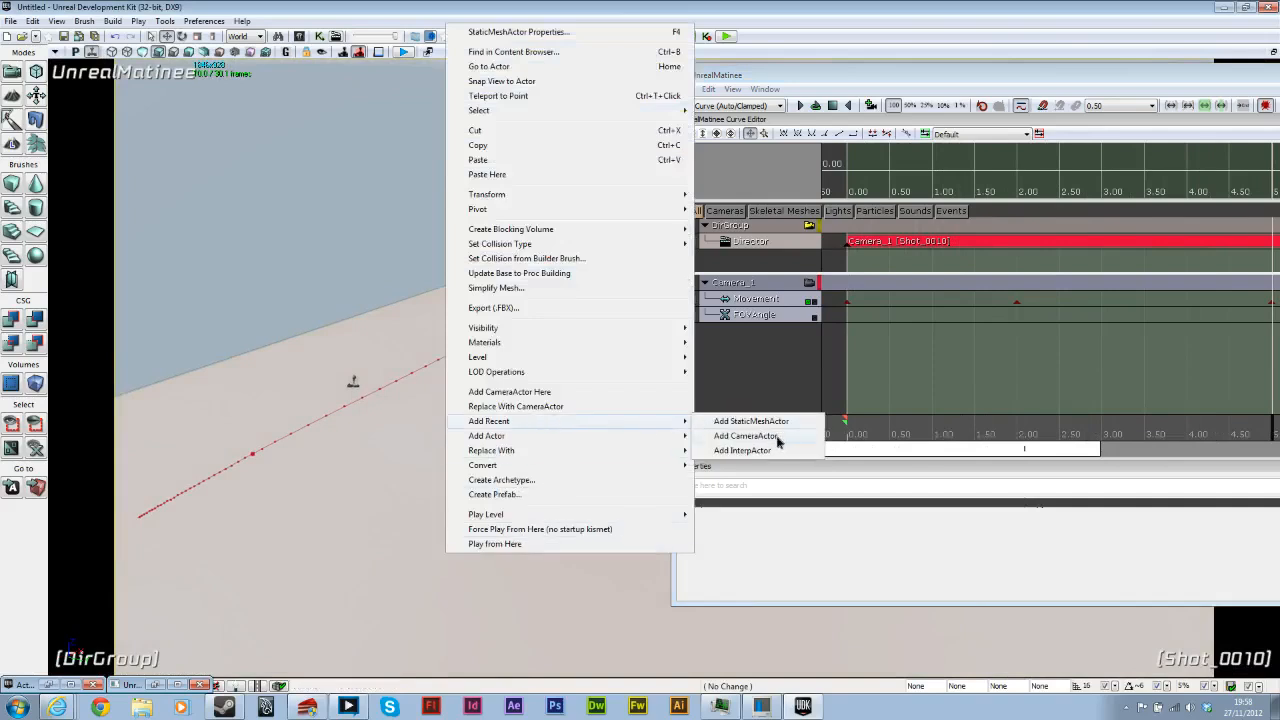
pyautogui.click(746, 436)
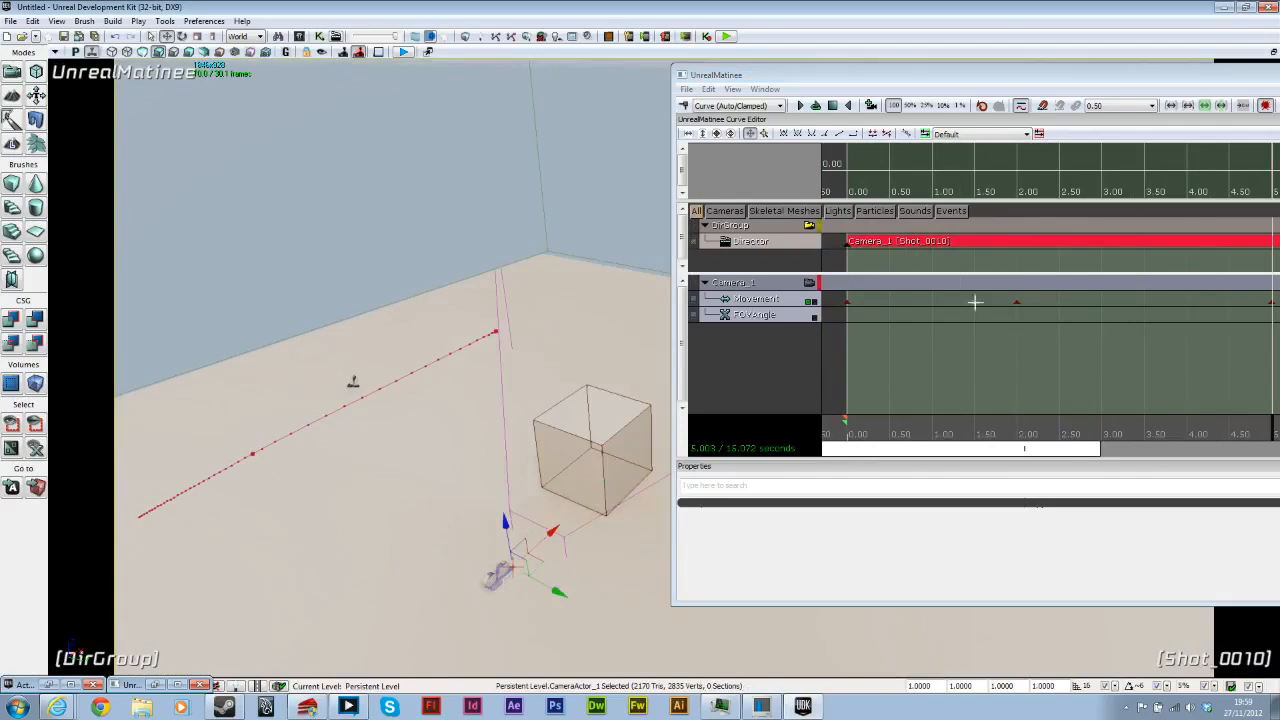
# Step: Release the DirGroup view and reposition the new camera off the floor so it faces one side of the cube
pyautogui.click(809, 226)
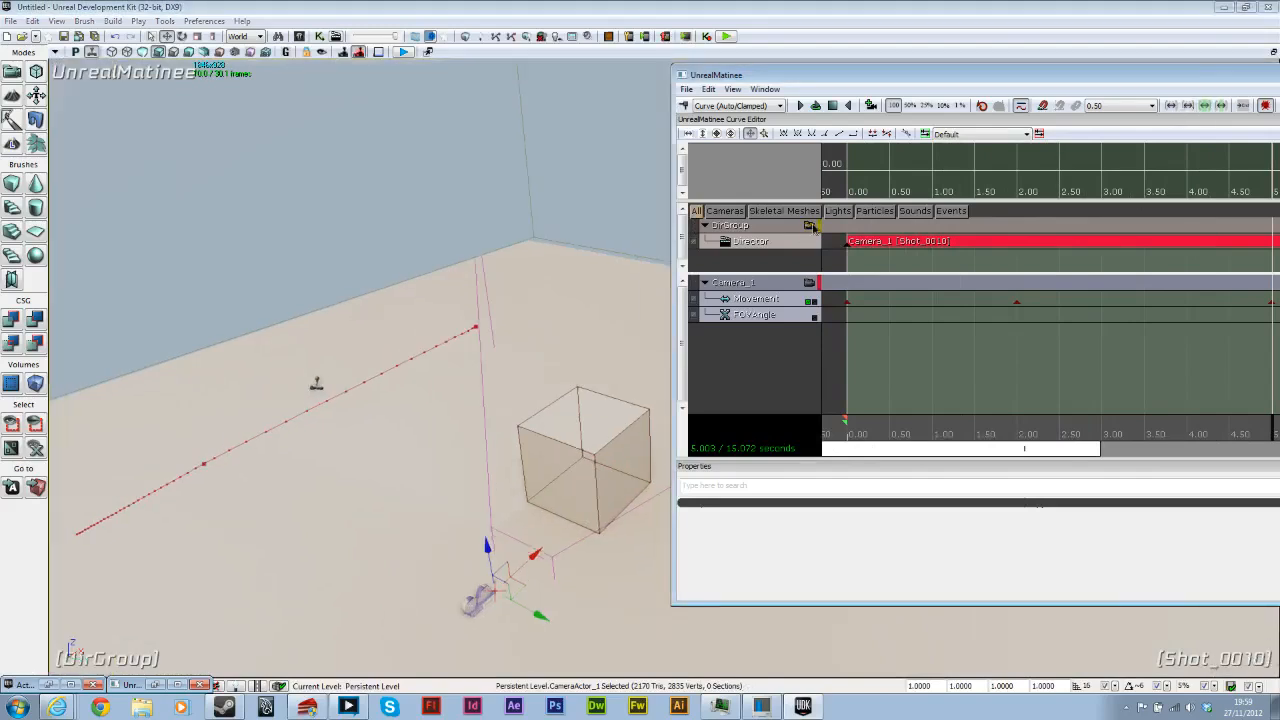
pyautogui.moveTo(562, 628); pyautogui.dragTo(455, 628, button='right')
pyautogui.moveTo(395, 554)
pyautogui.mouseDown(button='right')
pyautogui.moveTo(325, 548)
pyautogui.moveTo(373, 554)
pyautogui.mouseUp(button='right')
pyautogui.moveTo(327, 505); pyautogui.dragTo(325, 478)
pyautogui.moveTo(400, 516); pyautogui.dragTo(406, 514)
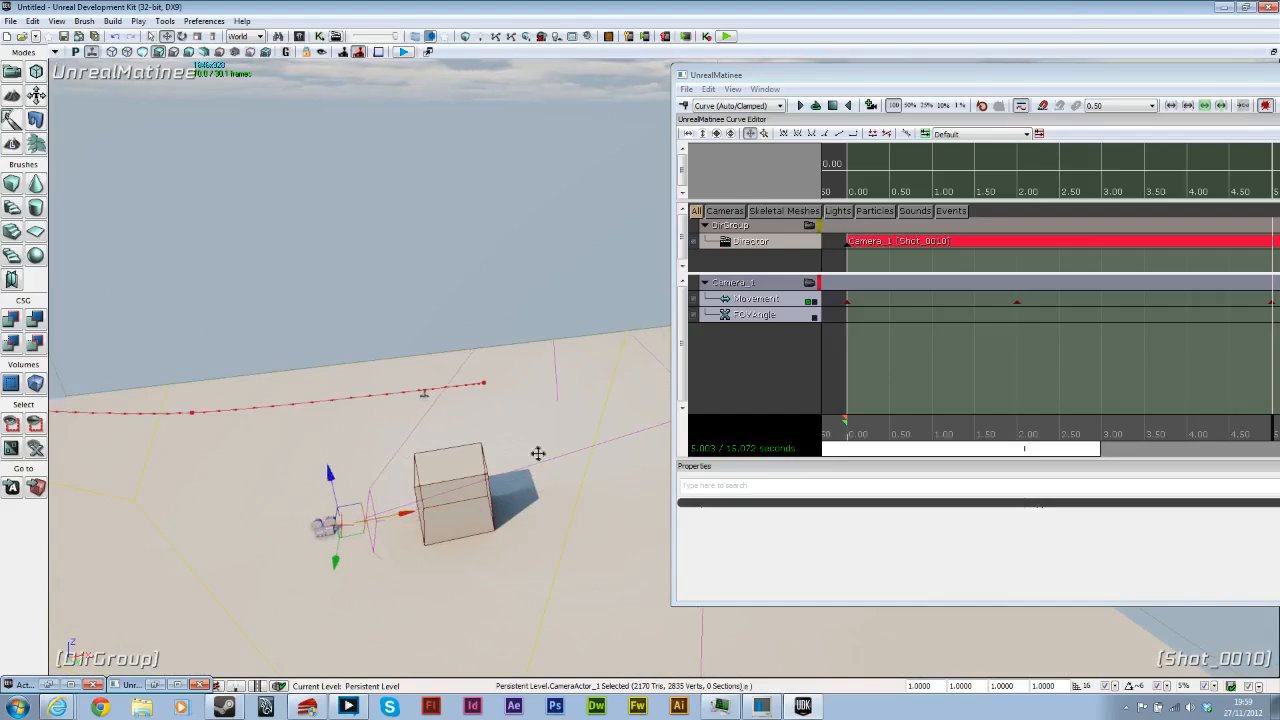
# Step: Add a new camera group named Camera_2 for the second camera
pyautogui.rightClick(772, 378)
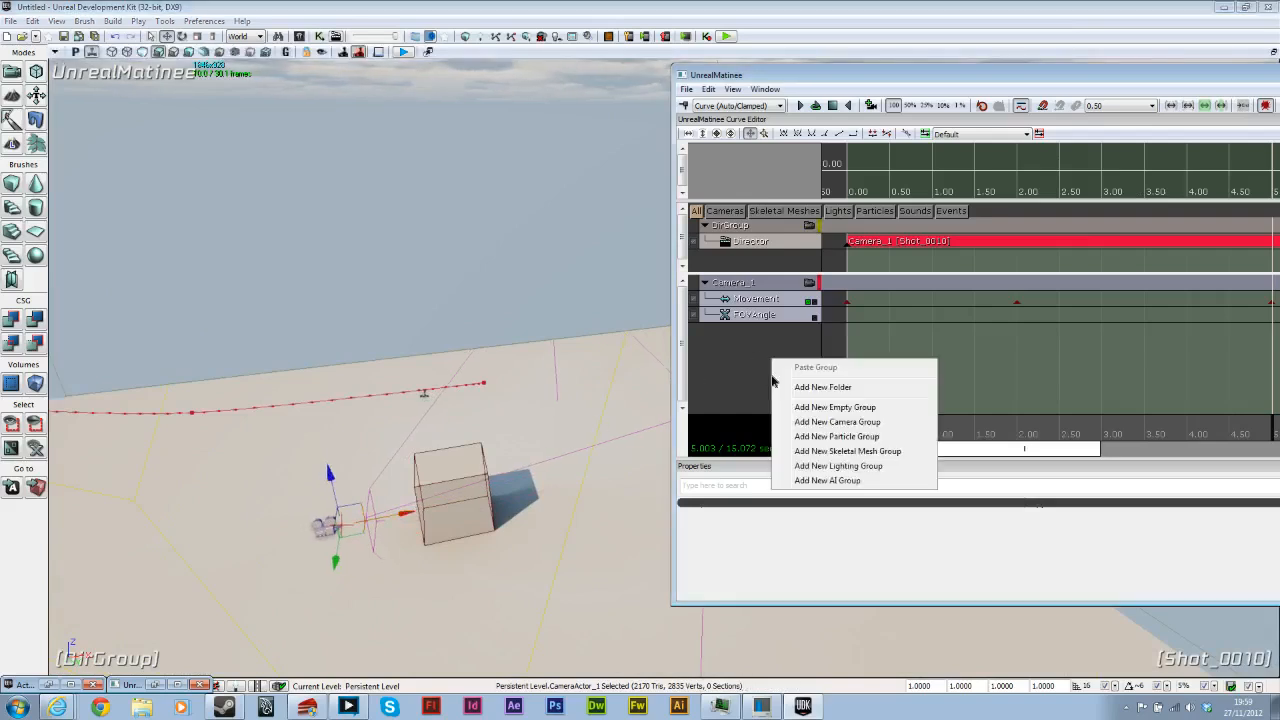
pyautogui.click(866, 423)
pyautogui.write('Camera')
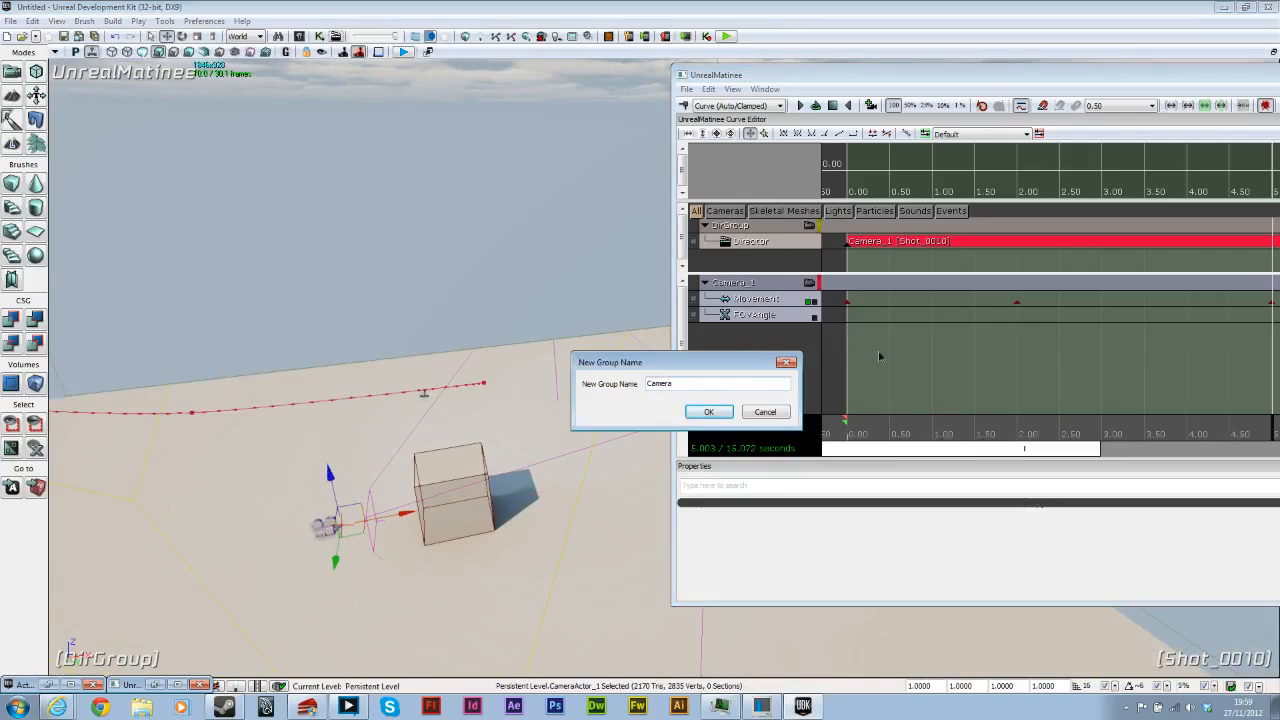
pyautogui.press('Return')
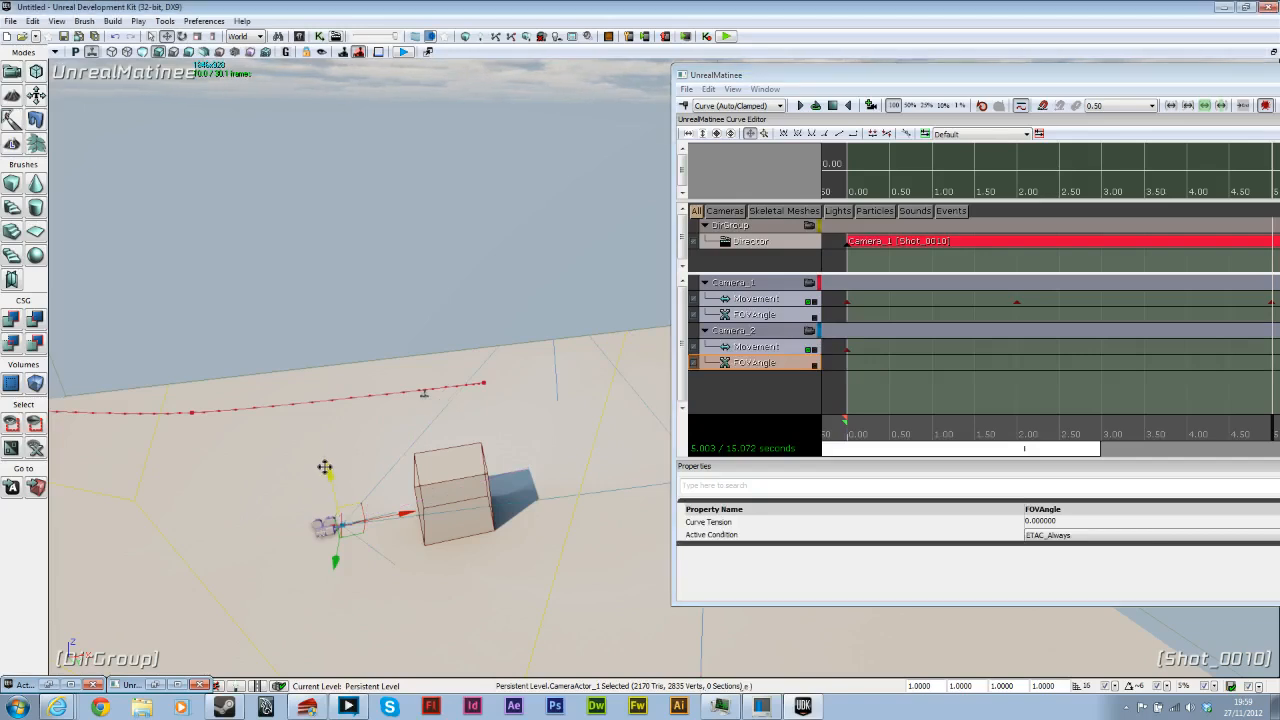
# Step: Raise the second camera, look through Camera_2, and move the Matinee window aside to uncover the view
pyautogui.moveTo(327, 472); pyautogui.dragTo(402, 452)
pyautogui.click(809, 330)
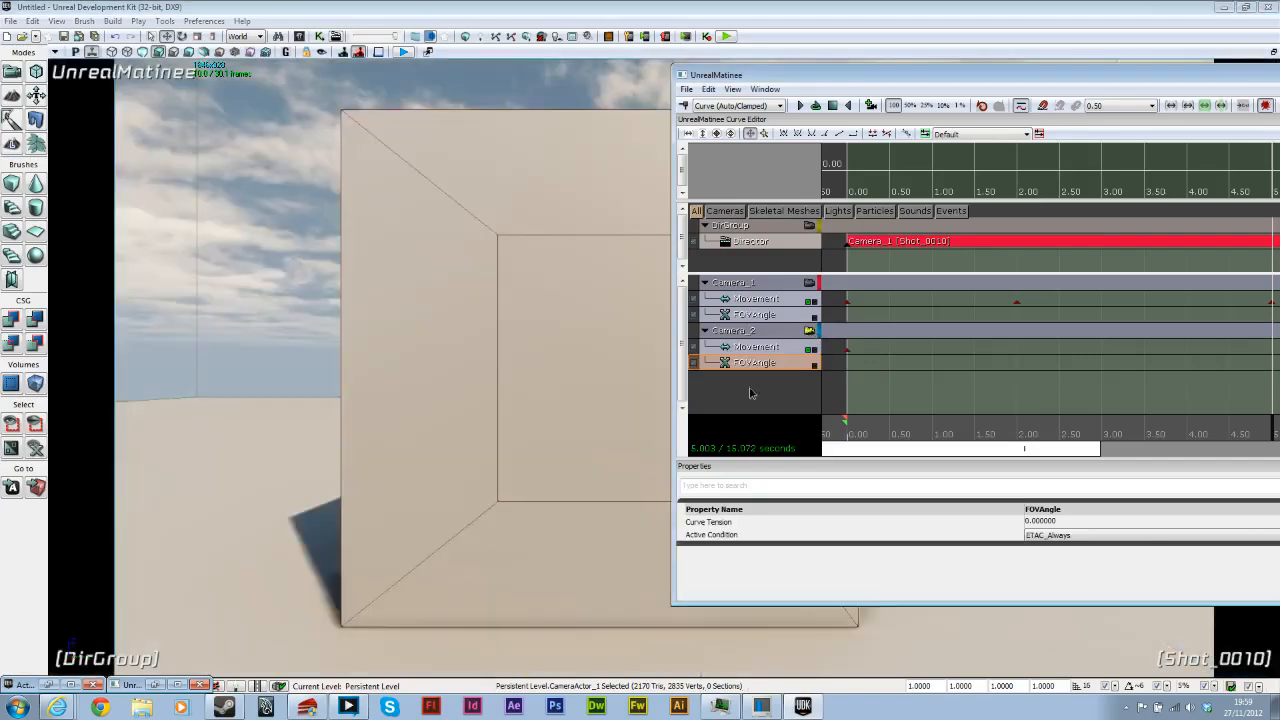
pyautogui.moveTo(1260, 75); pyautogui.dragTo(996, 121)
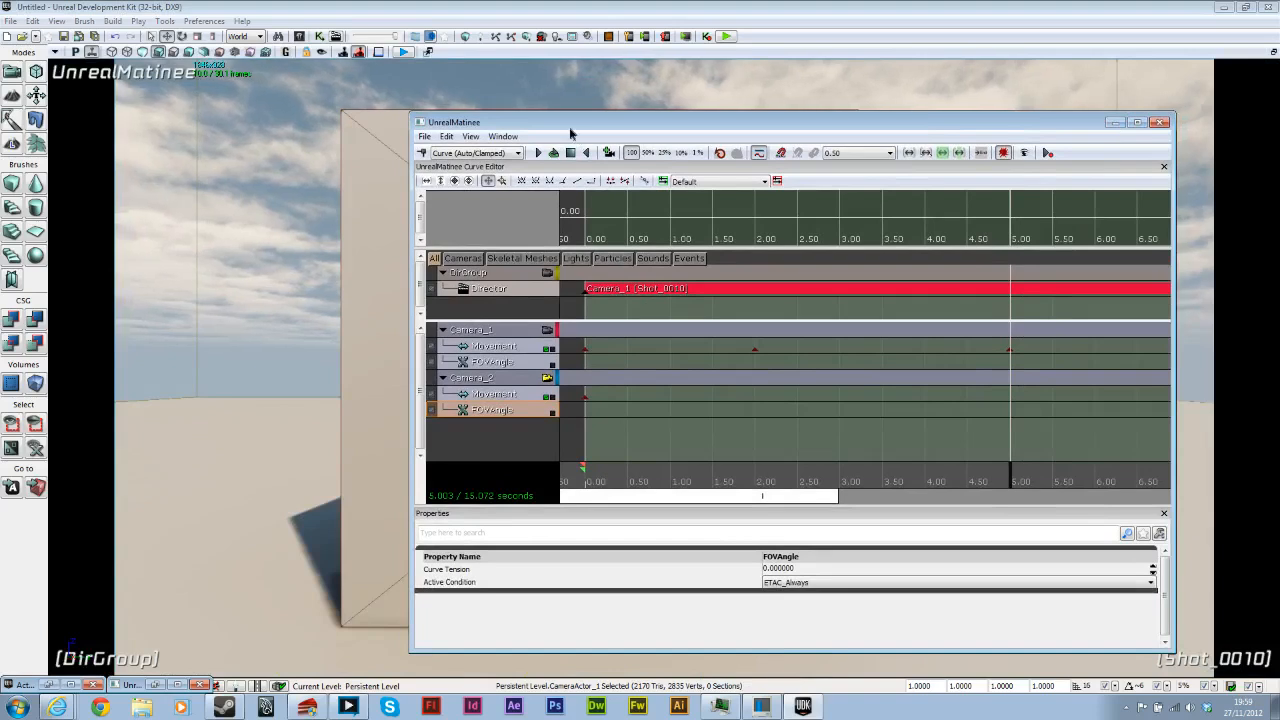
pyautogui.moveTo(570, 134); pyautogui.dragTo(1193, 167)
# Step: Release the Camera_2 view, raise the second camera higher beside the cube, and look through Camera_2 to check the framing
pyautogui.click(1171, 412)
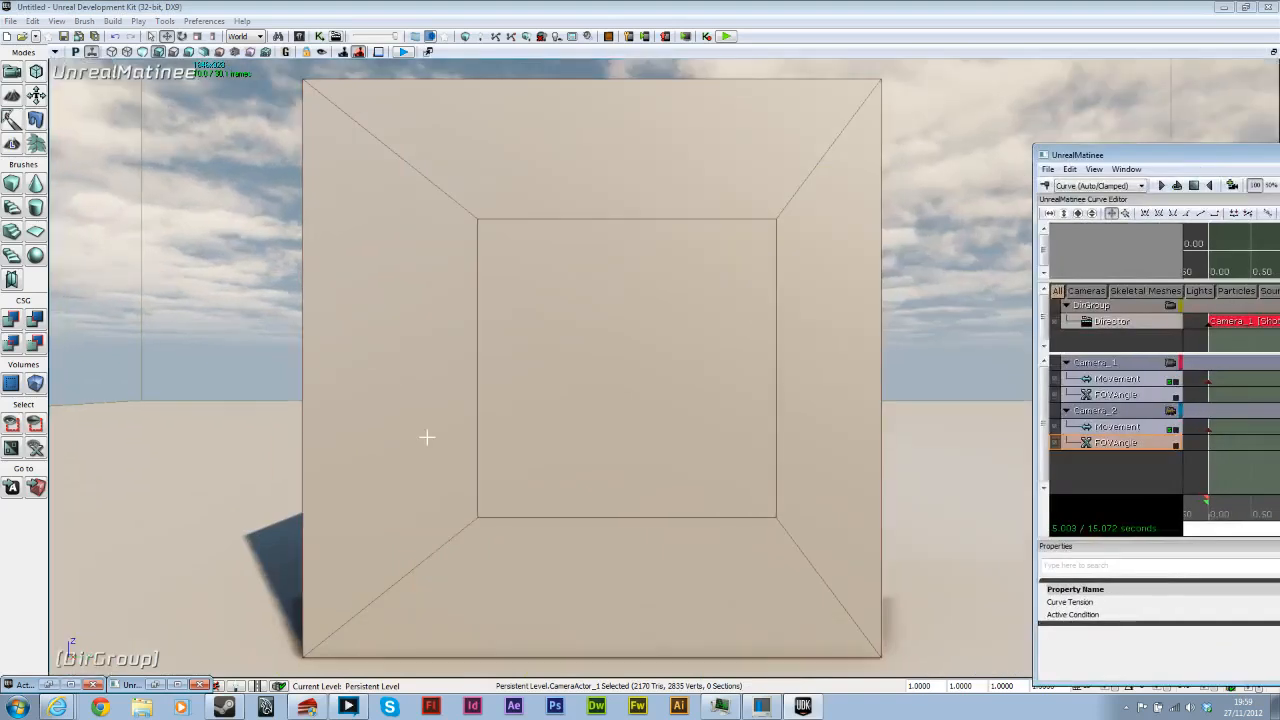
pyautogui.moveTo(745, 484); pyautogui.dragTo(732, 480, button='right')
pyautogui.moveTo(443, 360); pyautogui.dragTo(453, 269)
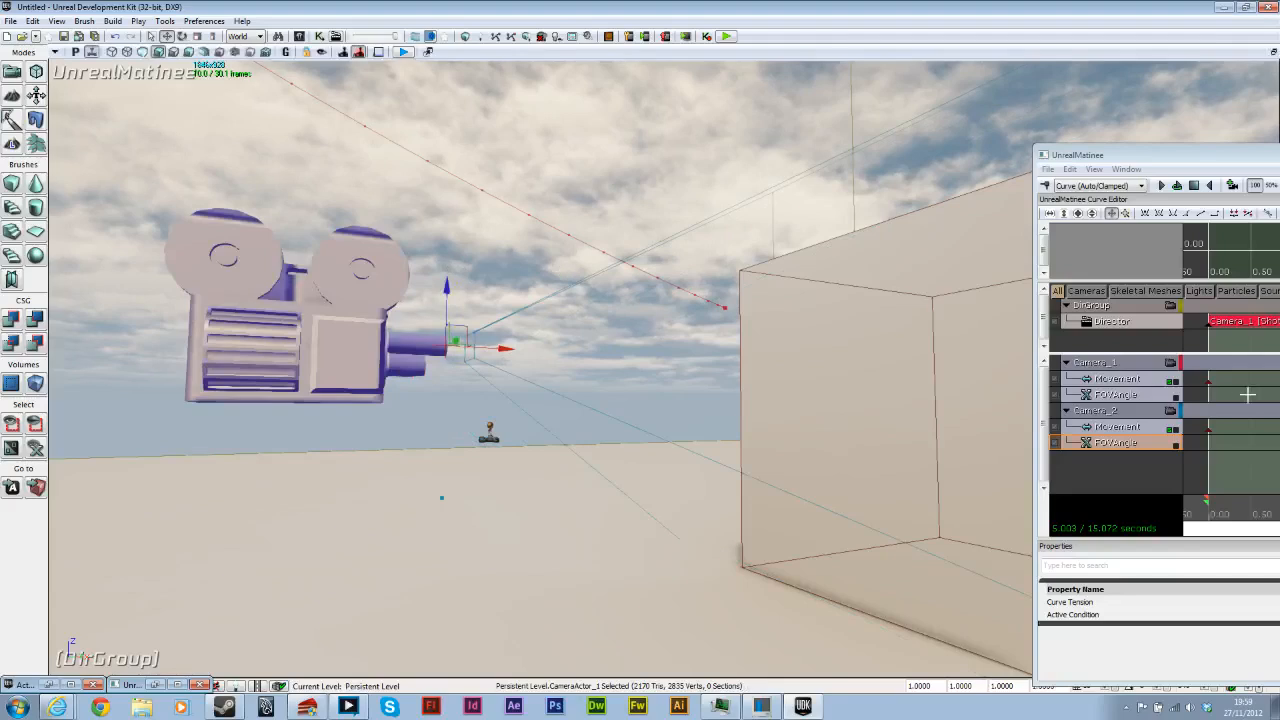
pyautogui.click(1171, 412)
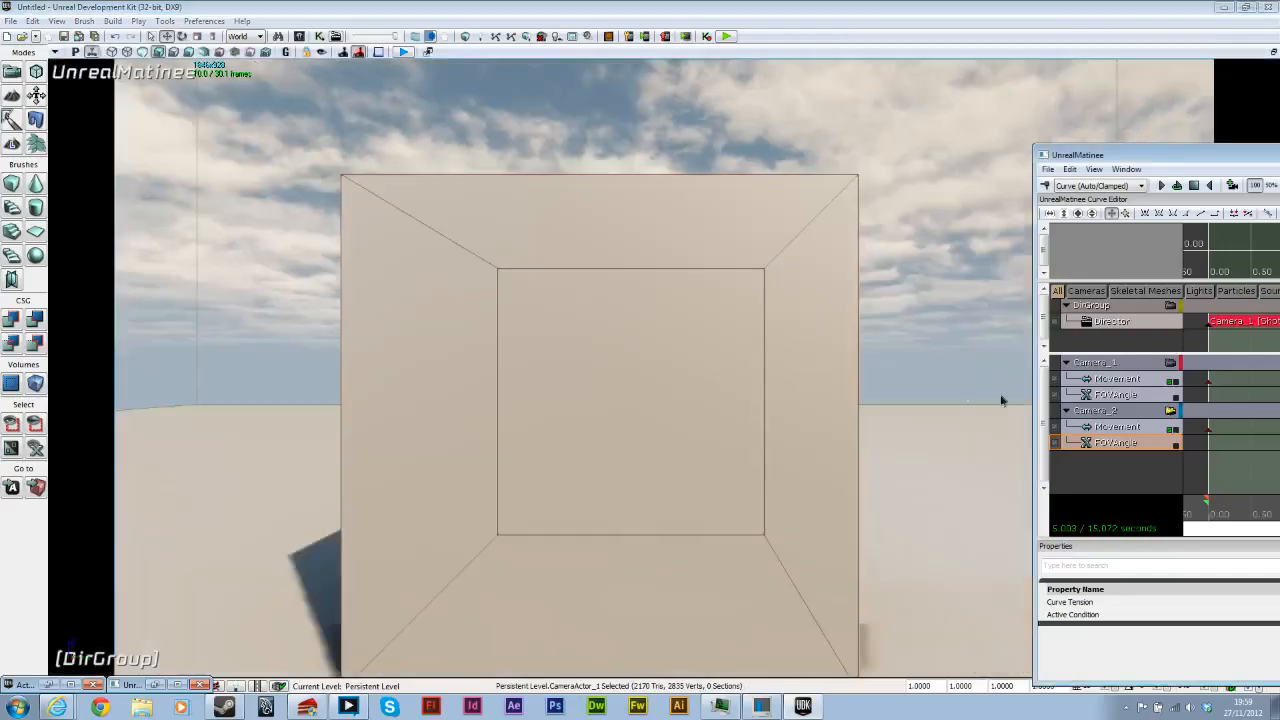
# Step: Reframe the cube while looking through Camera_2 by moving the camera in close and backing it partway out
pyautogui.scroll(5, 734, 434)
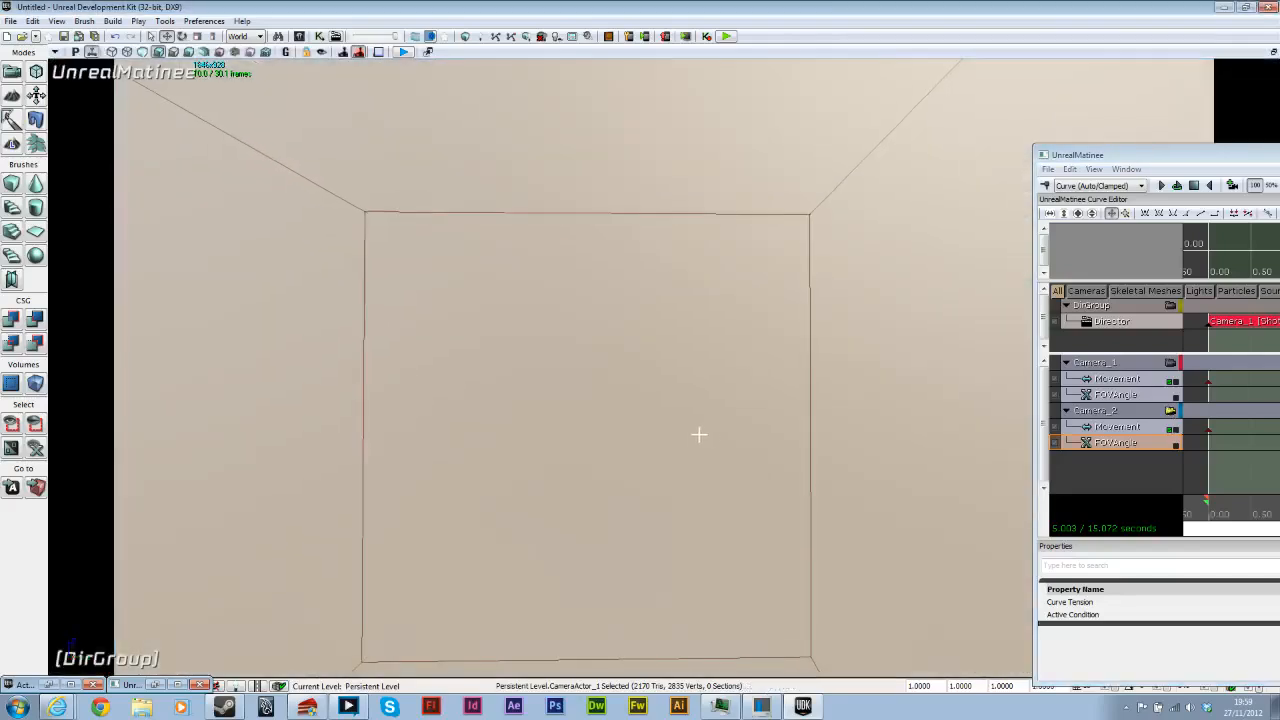
pyautogui.scroll(-3, 704, 436)
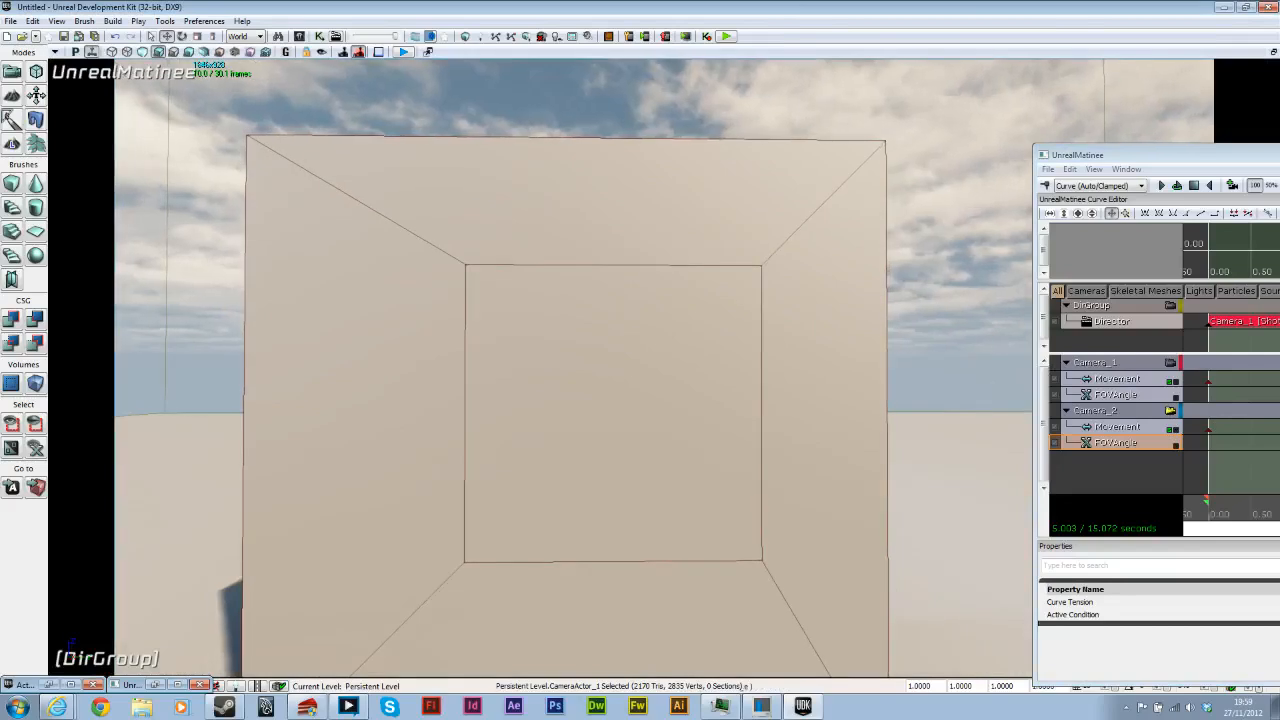
pyautogui.rightClick(677, 430)
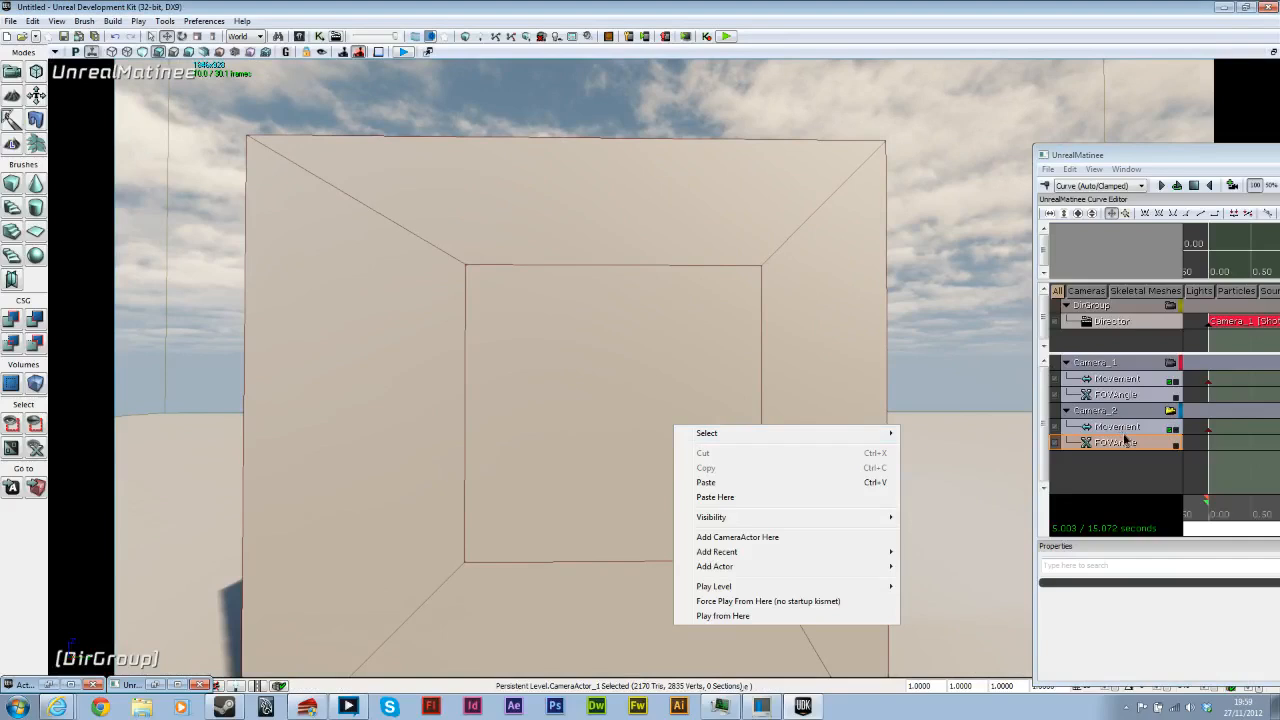
# Step: Release the Camera_2 view, raise the second camera slightly, and look through Camera_2 again to check the cube's framing
pyautogui.click(1170, 412)
pyautogui.moveTo(792, 508); pyautogui.dragTo(640, 530, button='right')
pyautogui.moveTo(749, 497); pyautogui.dragTo(635, 480, button='right')
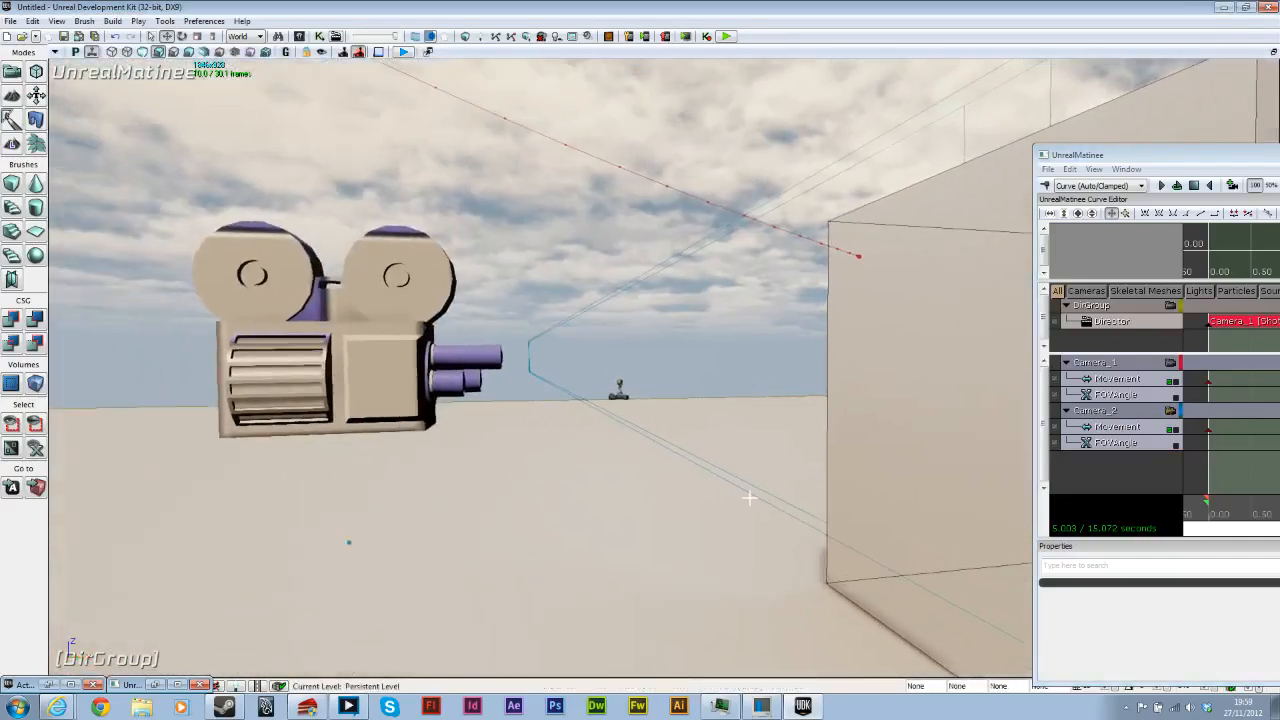
pyautogui.click(366, 383)
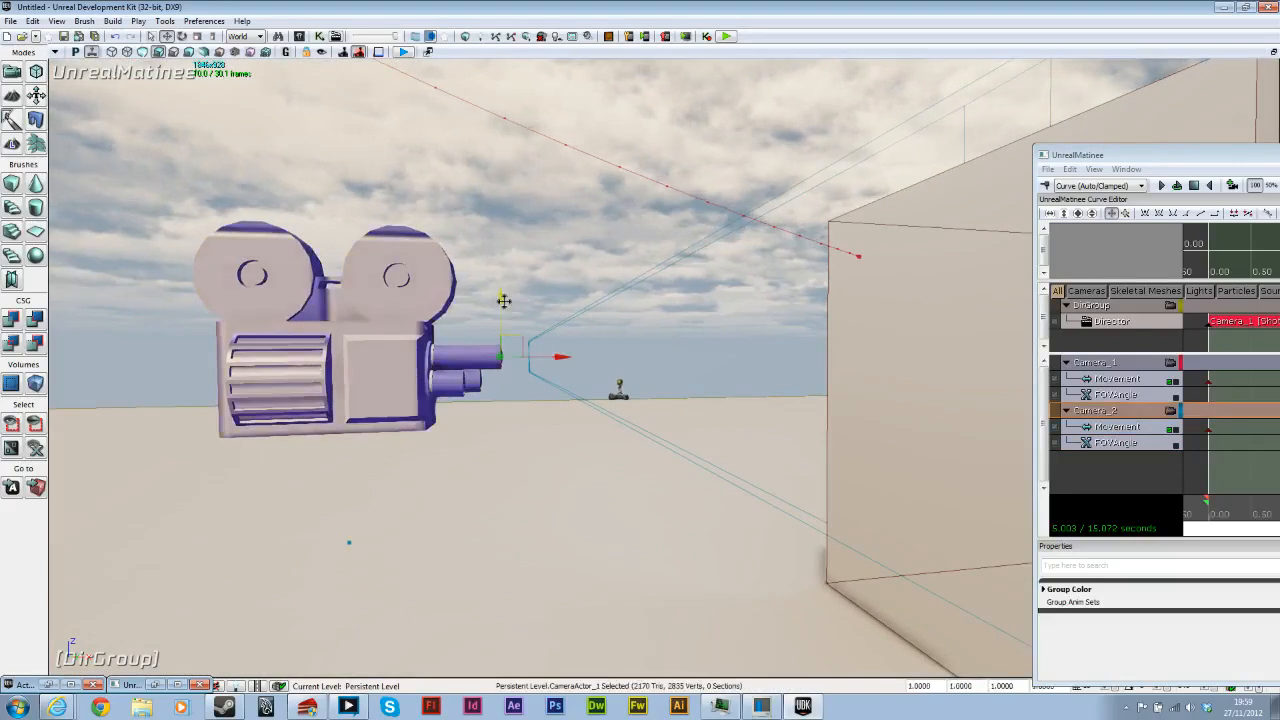
pyautogui.moveTo(504, 288); pyautogui.dragTo(511, 234)
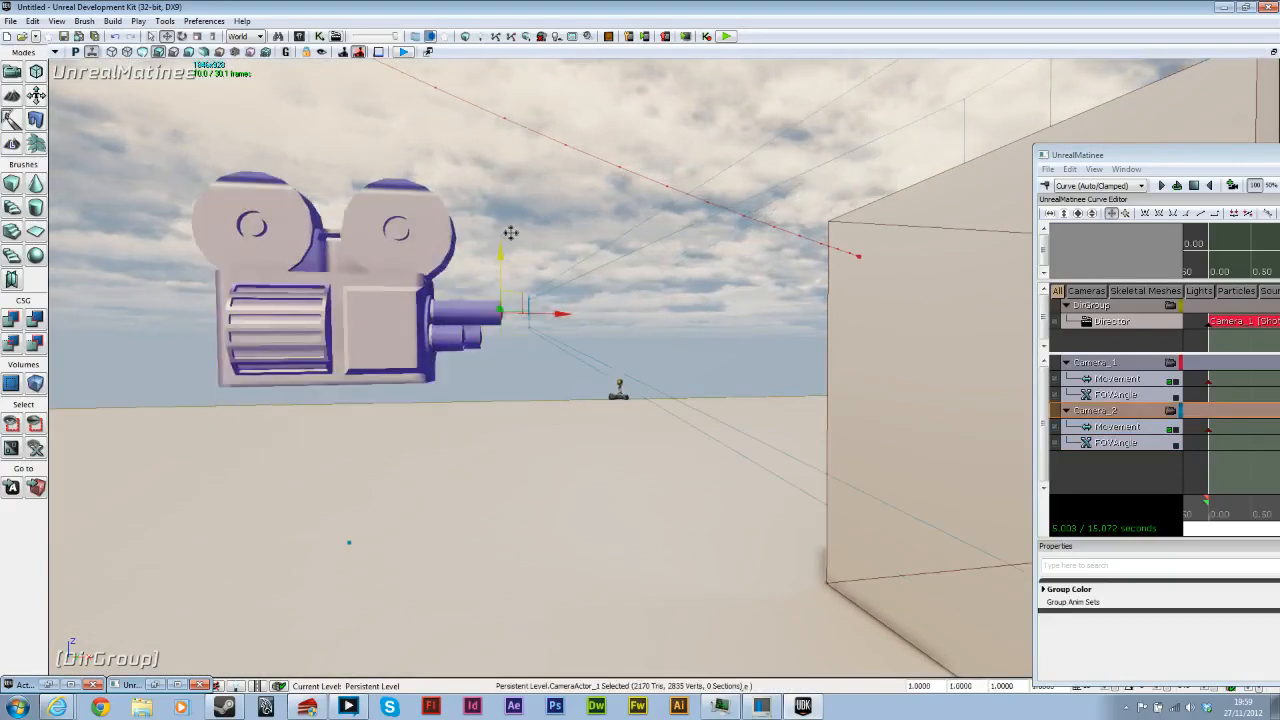
pyautogui.click(1170, 411)
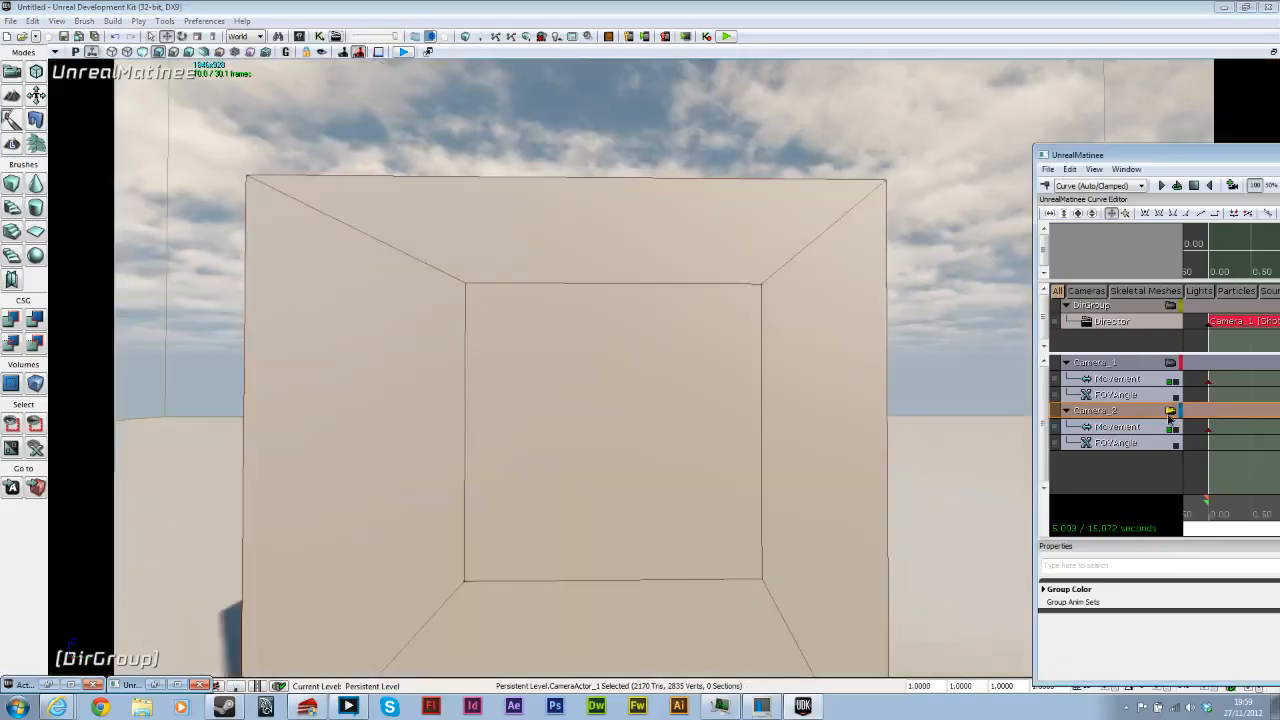
# Step: Bring the Matinee window back into full view and add a key to Camera_2's Movement track at about 5 seconds
pyautogui.moveTo(1150, 168); pyautogui.dragTo(604, 51)
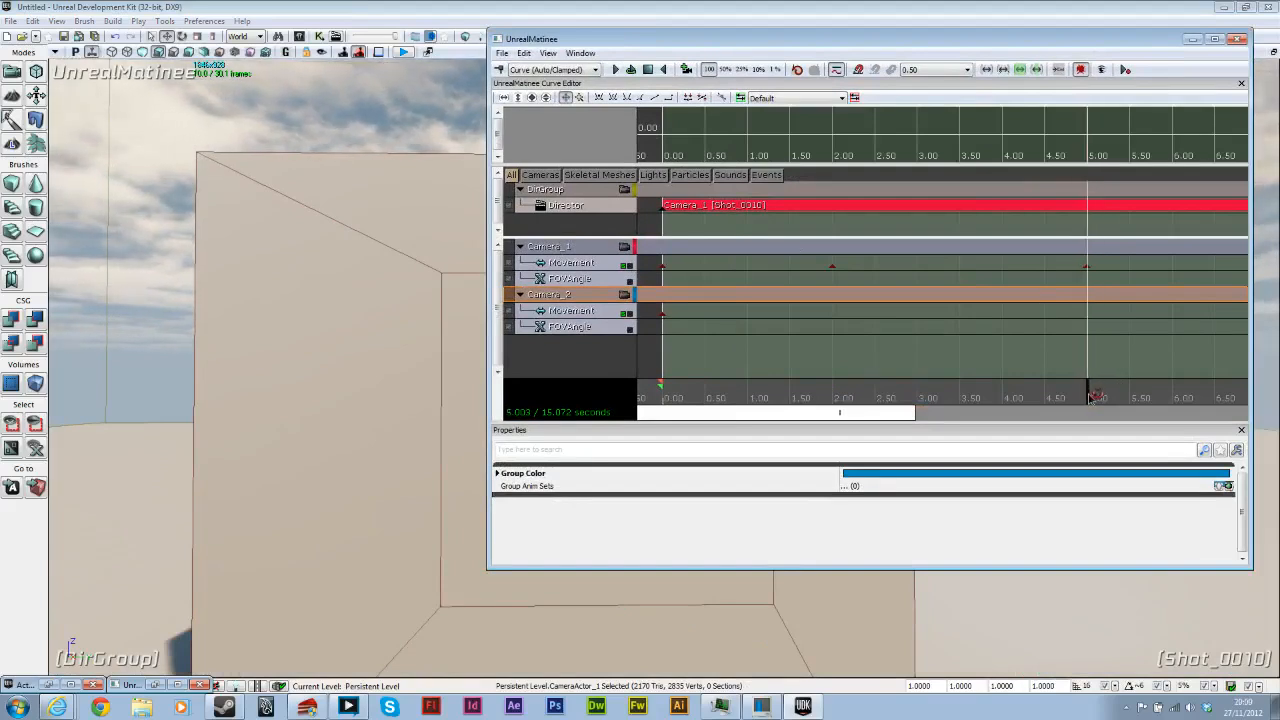
pyautogui.click(1087, 266)
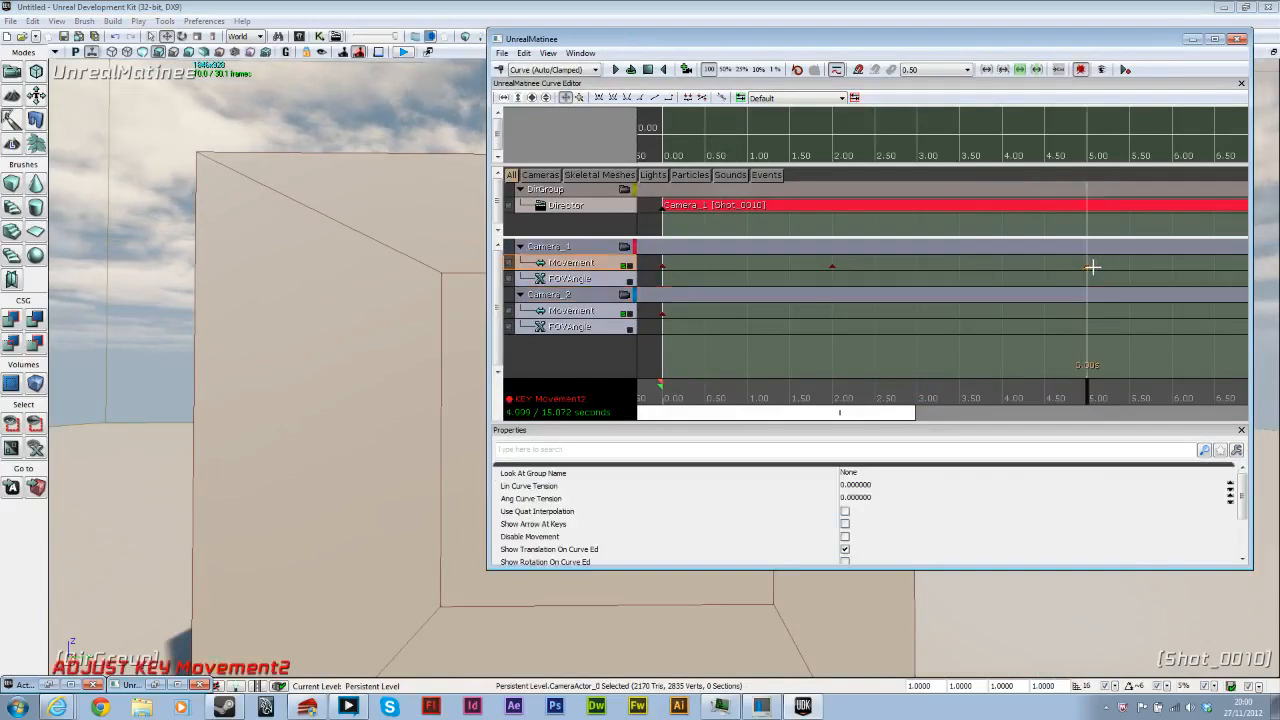
pyautogui.click(580, 311)
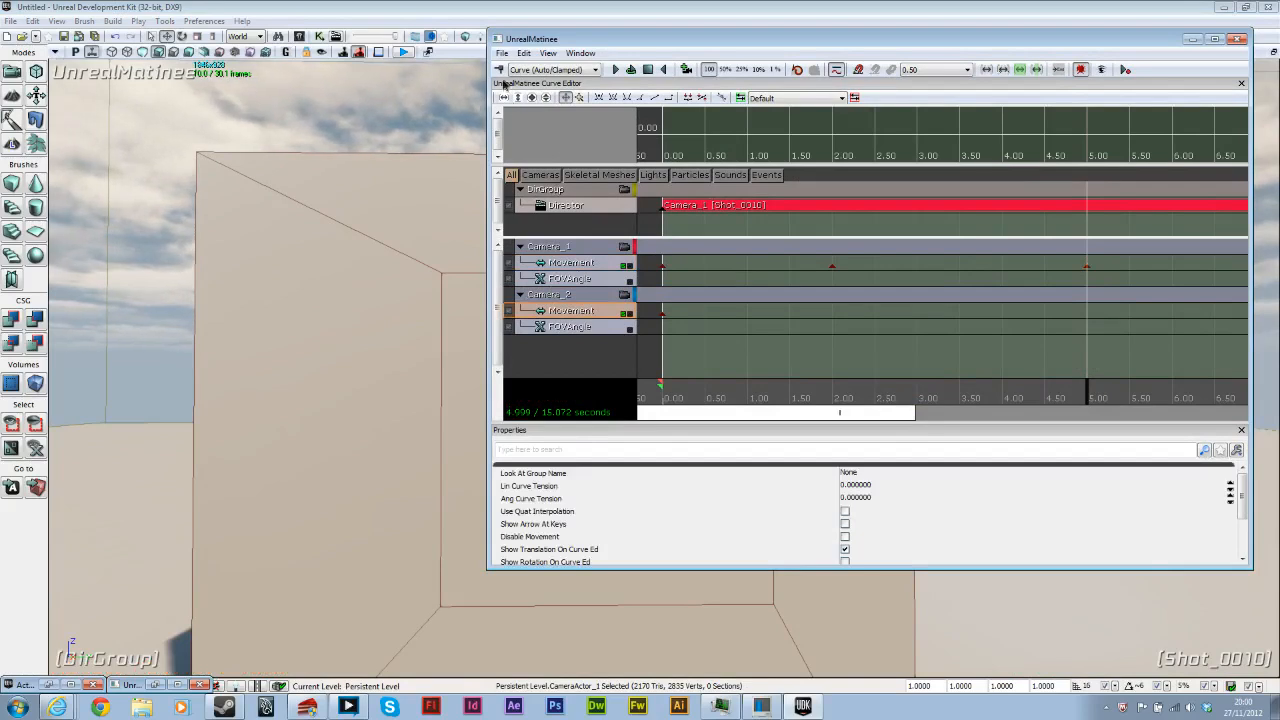
pyautogui.press('Return')
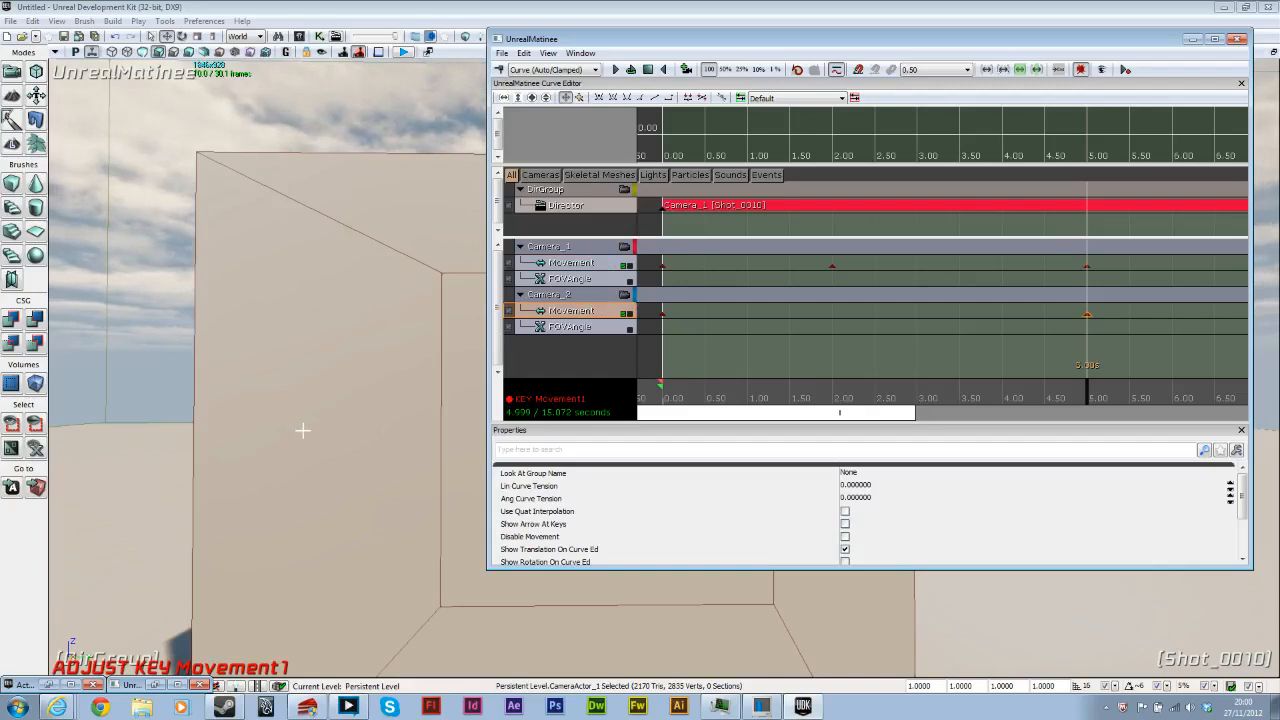
pyautogui.moveTo(327, 525); pyautogui.dragTo(145, 540, button='right')
pyautogui.click(1192, 39)
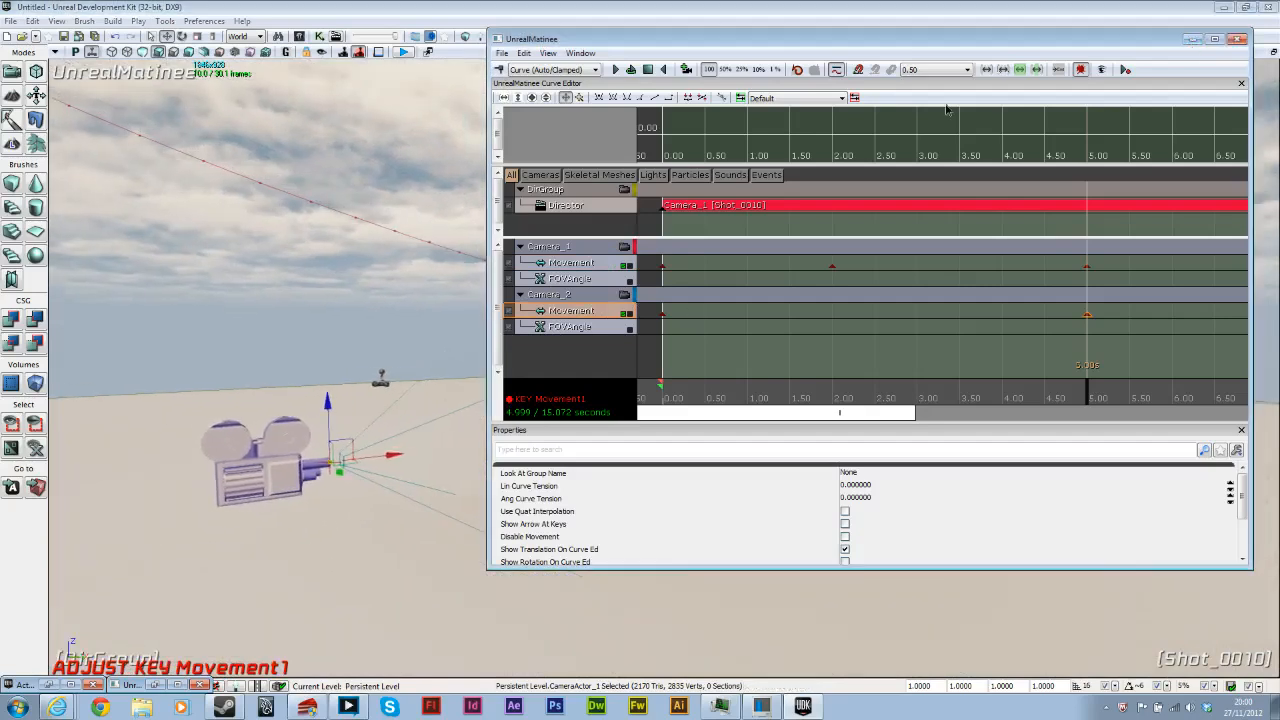
pyautogui.moveTo(328, 400); pyautogui.dragTo(328, 280)
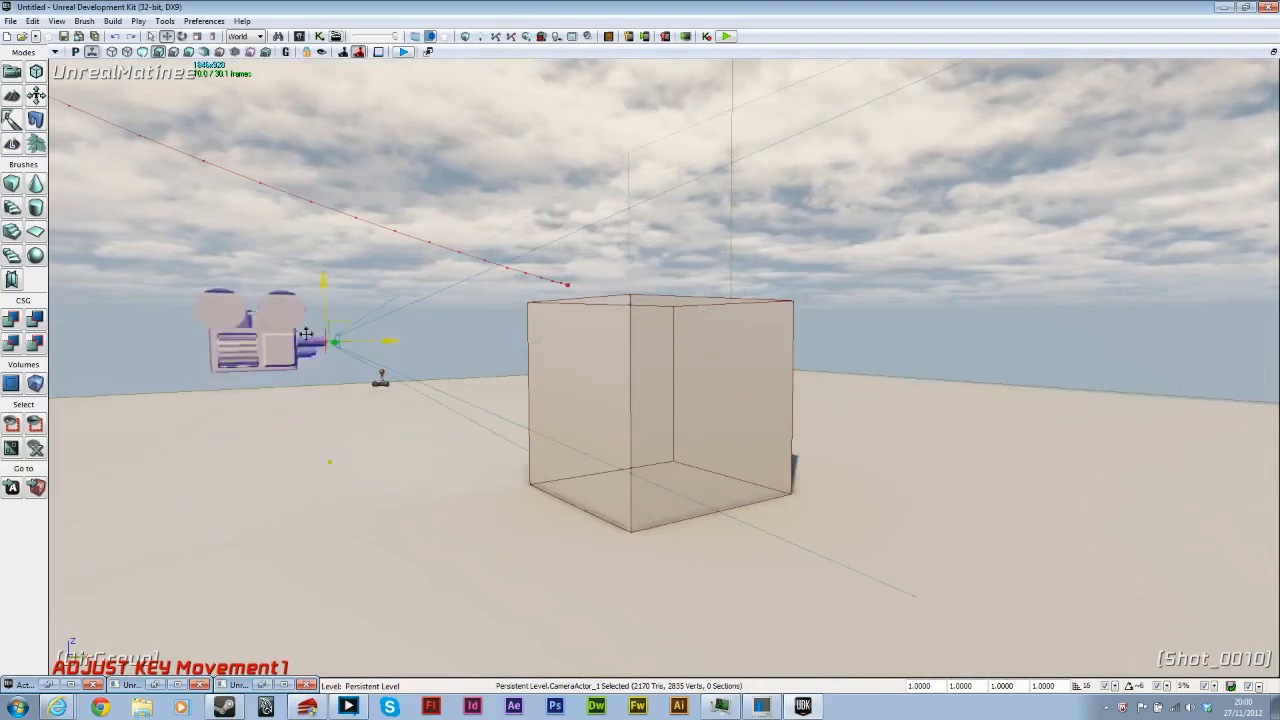
pyautogui.moveTo(325, 284); pyautogui.dragTo(332, 427)
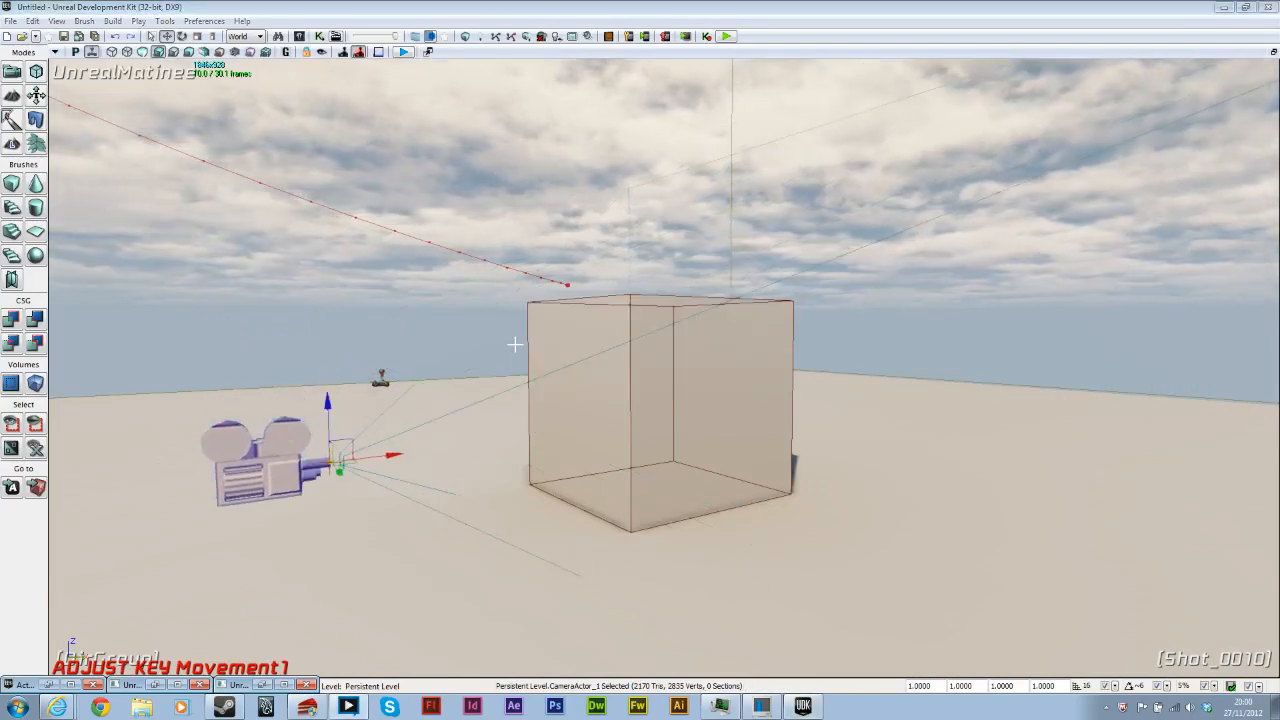
pyautogui.press('capslock')
pyautogui.hotkey('alt', 'Tab')
pyautogui.hotkey('alt', 'Tab')
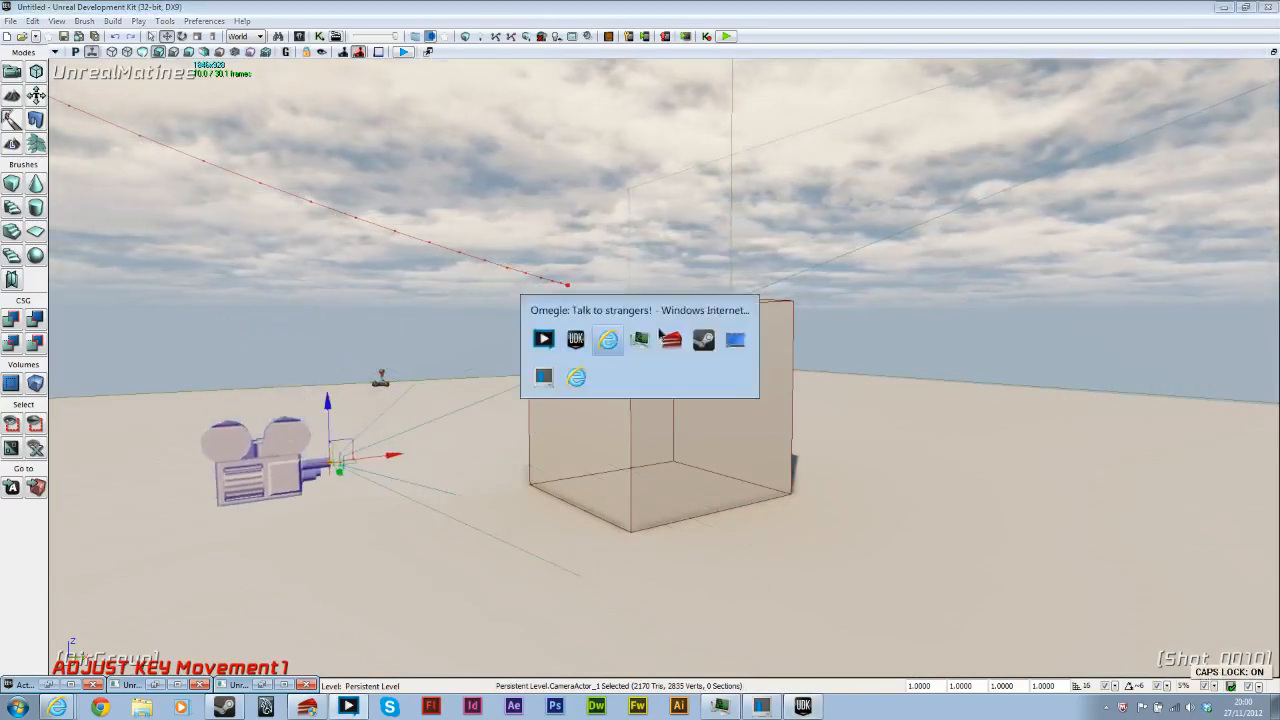
pyautogui.click(578, 342)
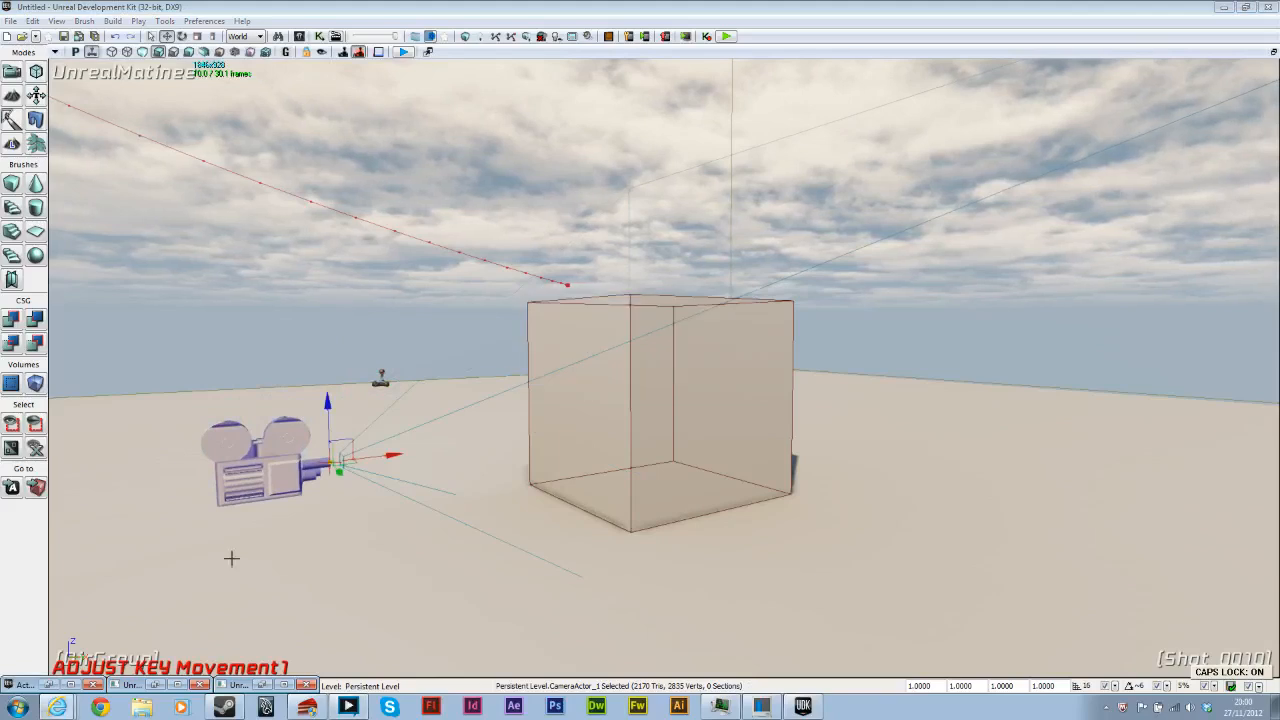
pyautogui.click(155, 686)
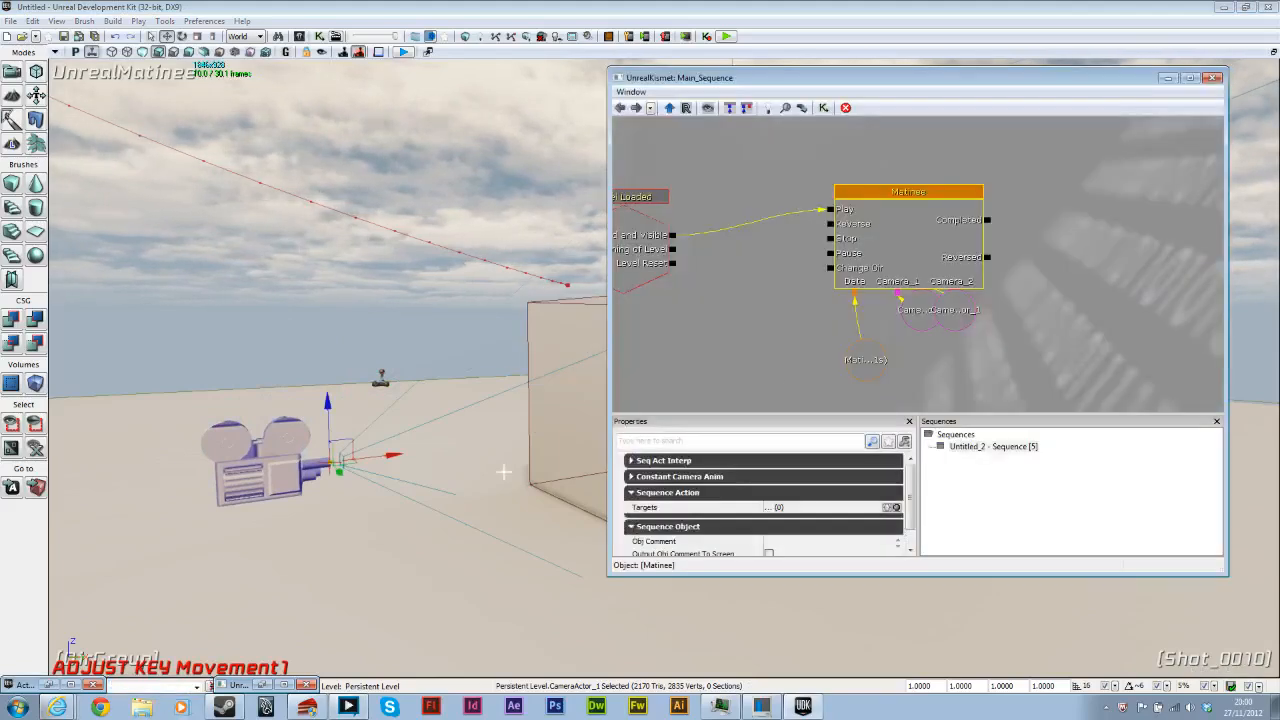
pyautogui.click(1167, 78)
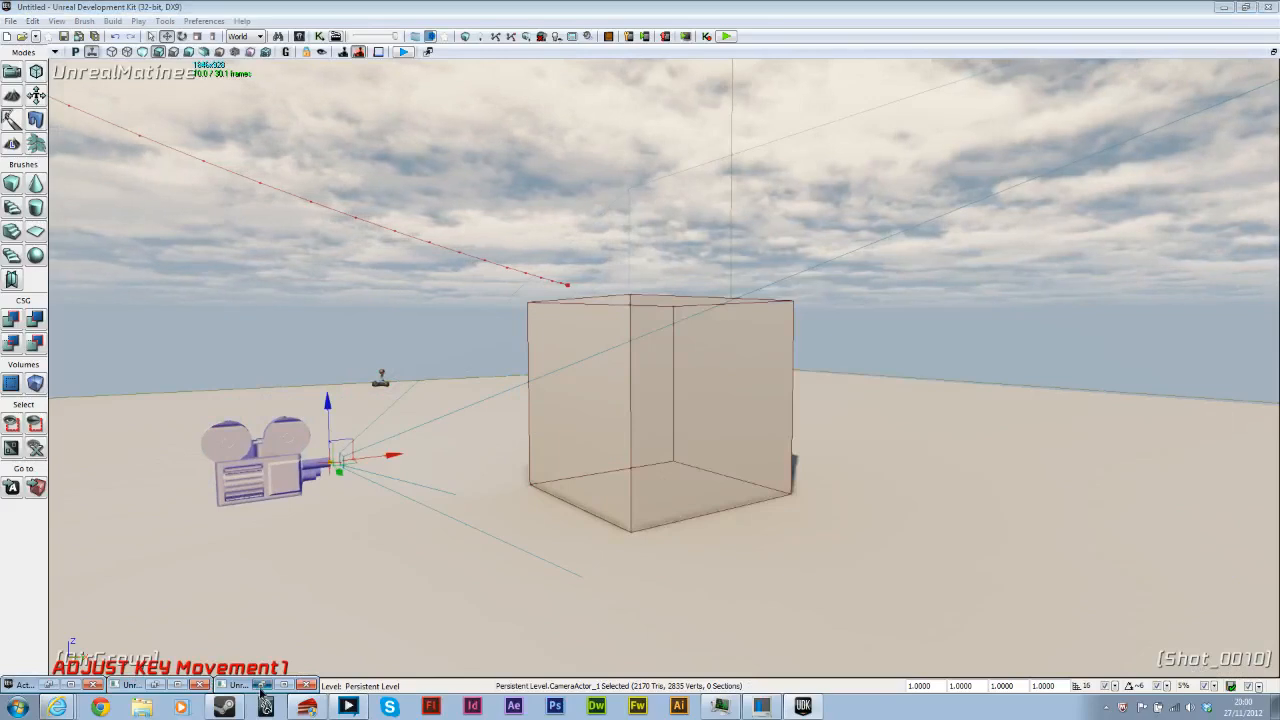
# Step: Restore the Matinee window, add a Camera_2 Movement key at about 7.49 seconds, and set that key's time to 7.5
pyautogui.click(262, 686)
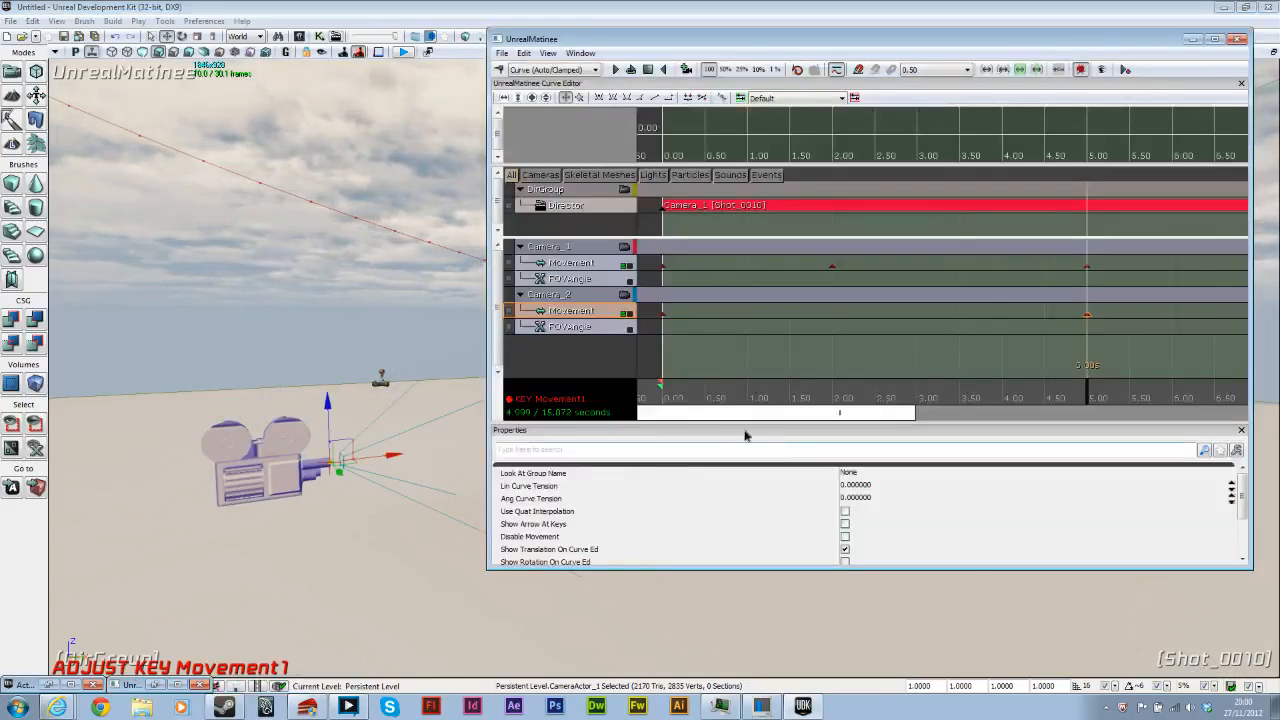
pyautogui.moveTo(713, 413); pyautogui.dragTo(869, 404)
pyautogui.click(868, 400)
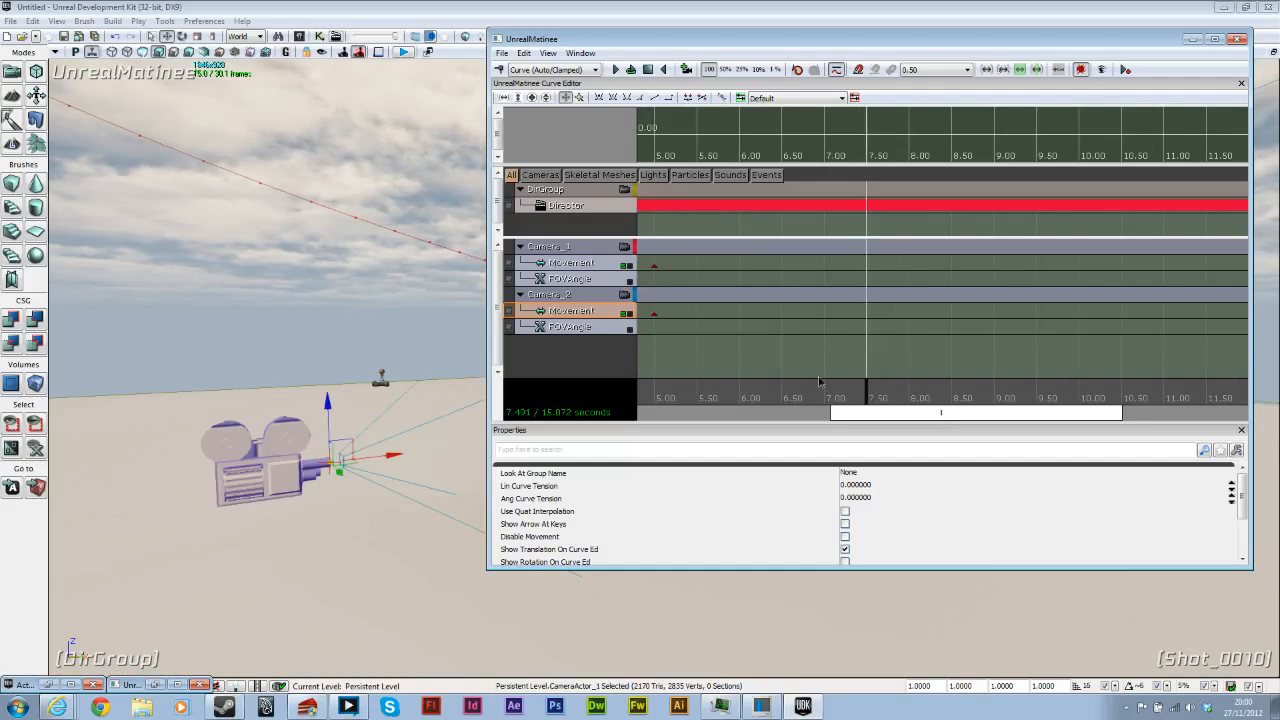
pyautogui.click(498, 69)
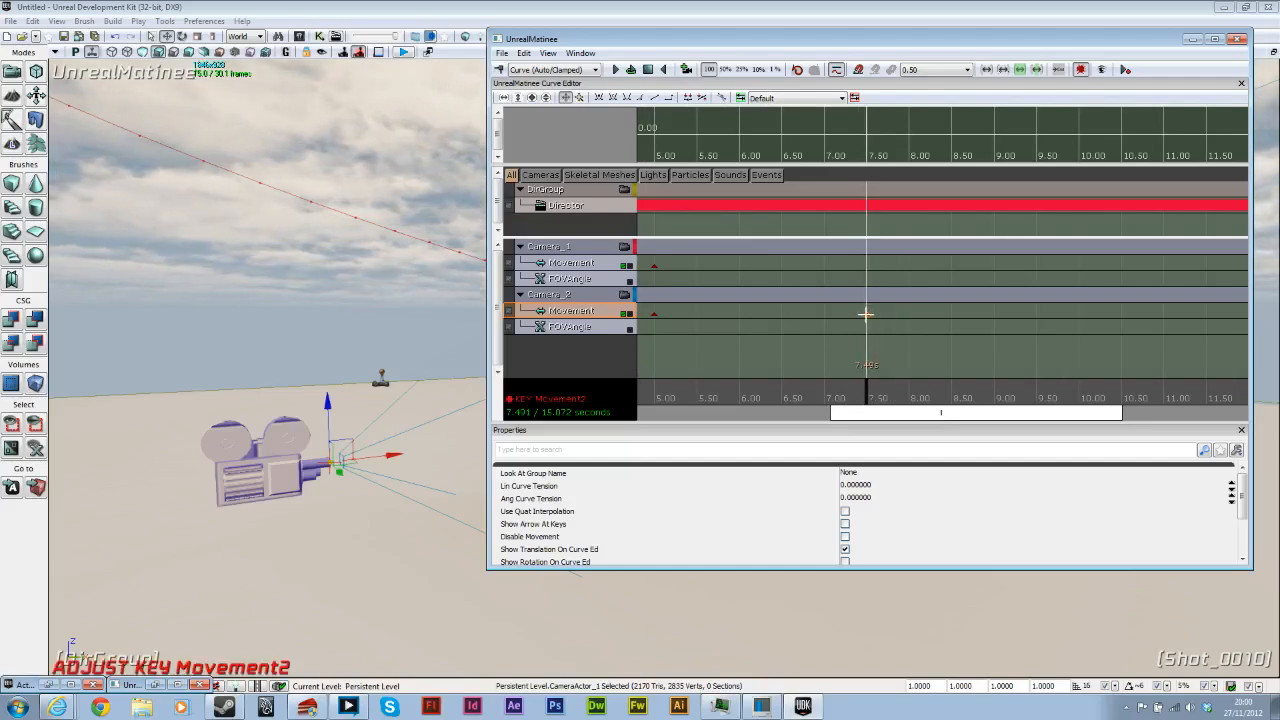
pyautogui.rightClick(866, 314)
pyautogui.click(896, 329)
pyautogui.write('7.')
pyautogui.press('Return')
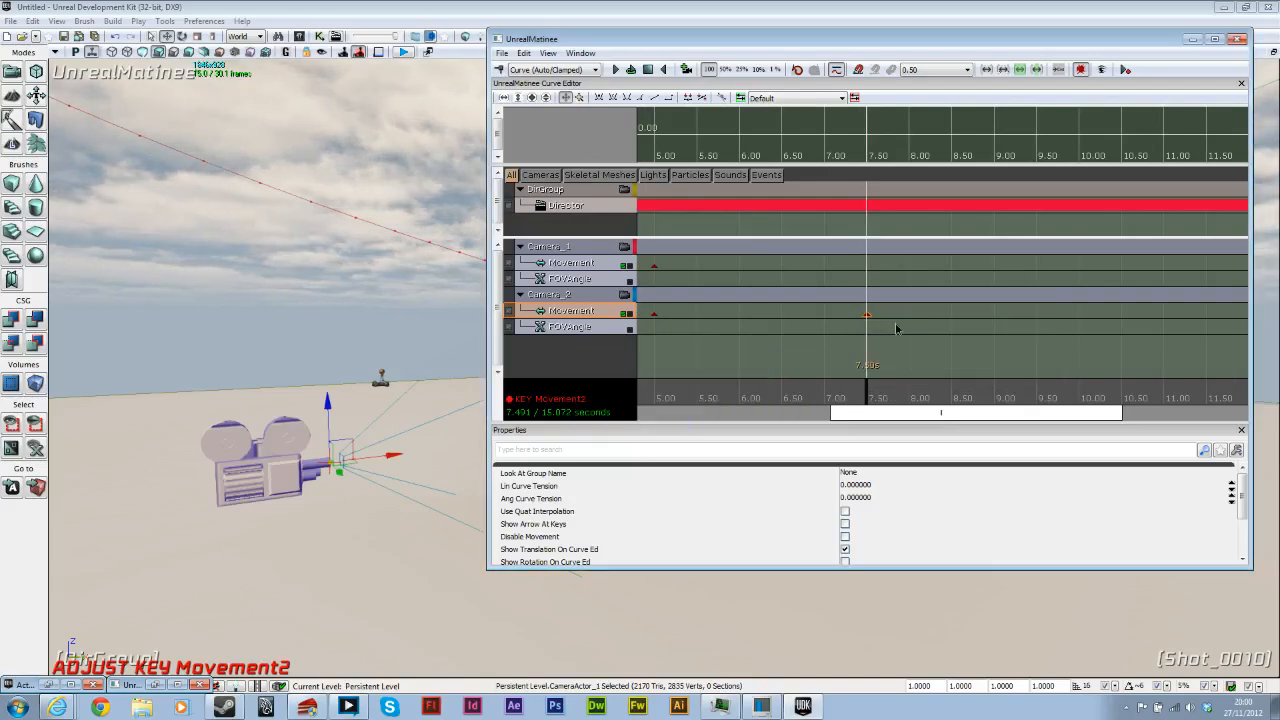
# Step: Raise the second camera well above the floor for the 7.5-second key and look through Camera_2 to check the shot
pyautogui.click(1192, 39)
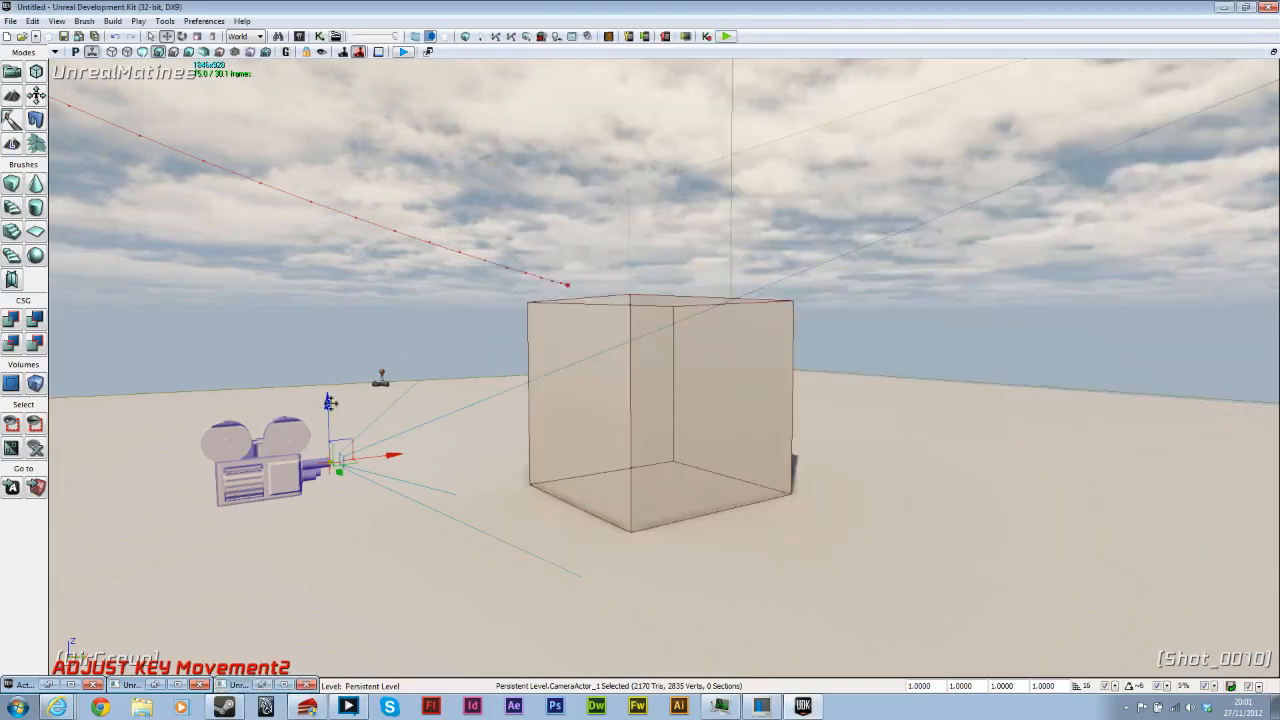
pyautogui.moveTo(330, 402); pyautogui.dragTo(318, 188)
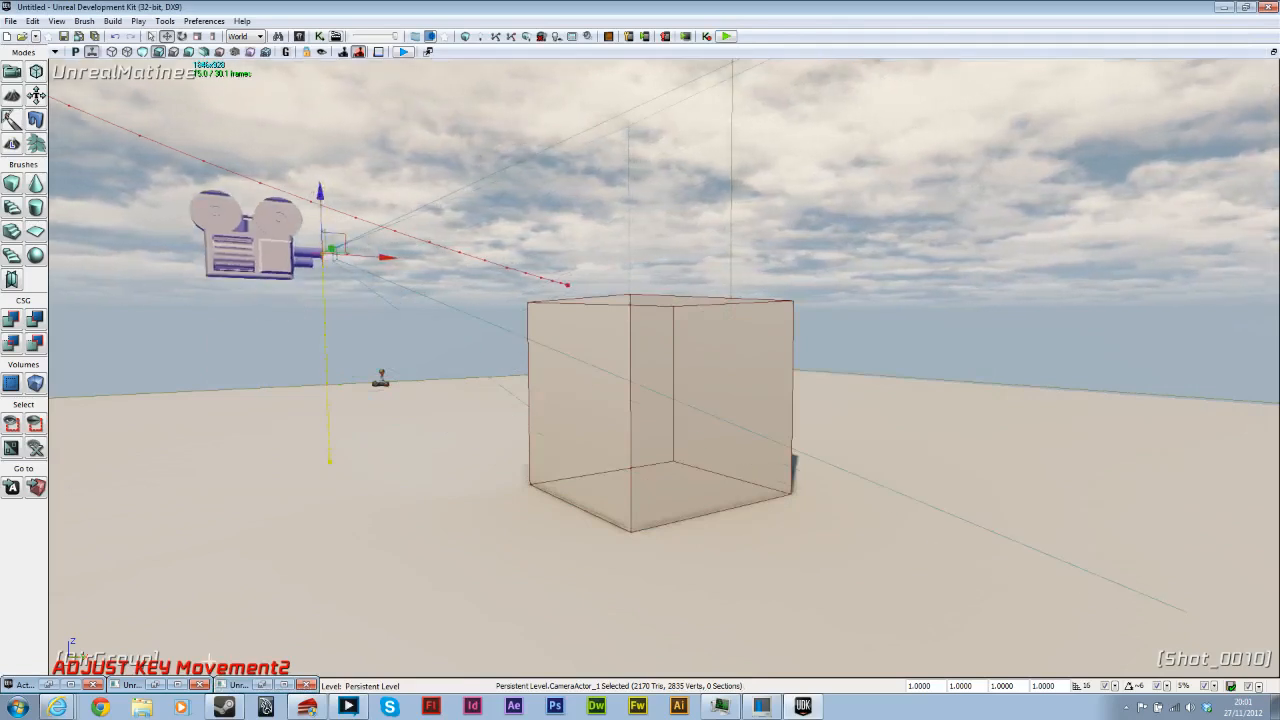
pyautogui.click(263, 685)
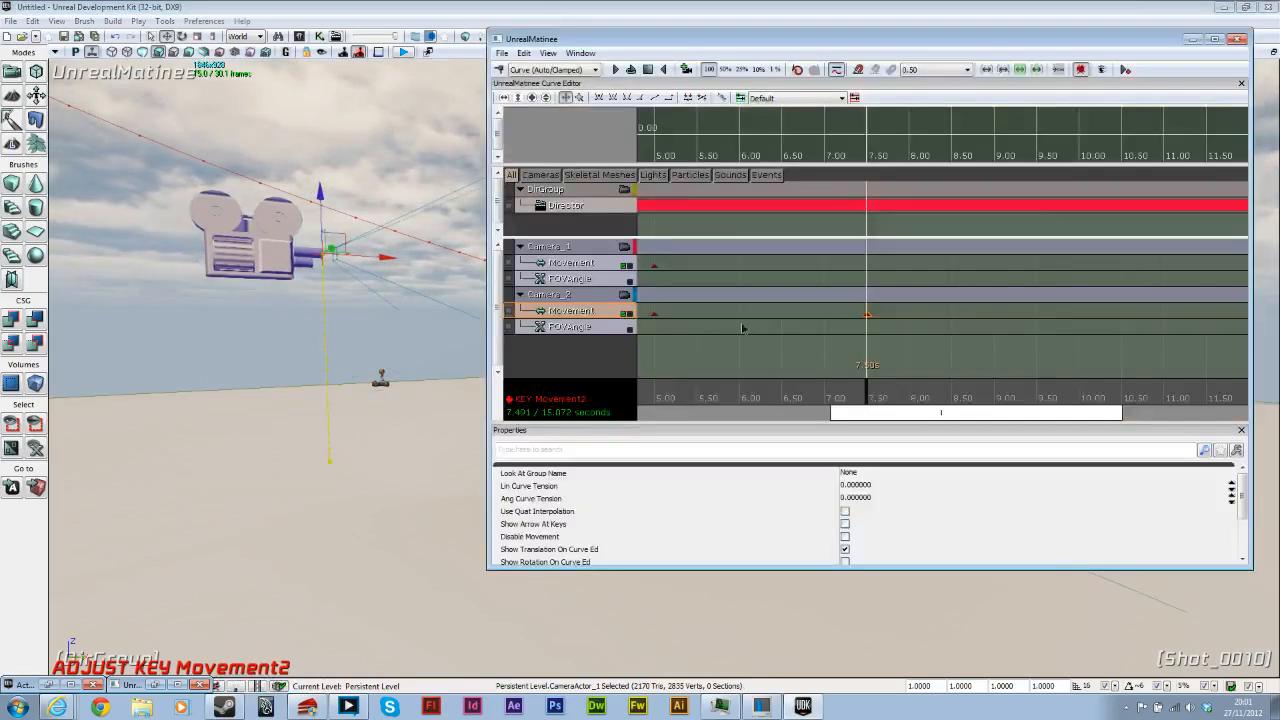
pyautogui.click(624, 295)
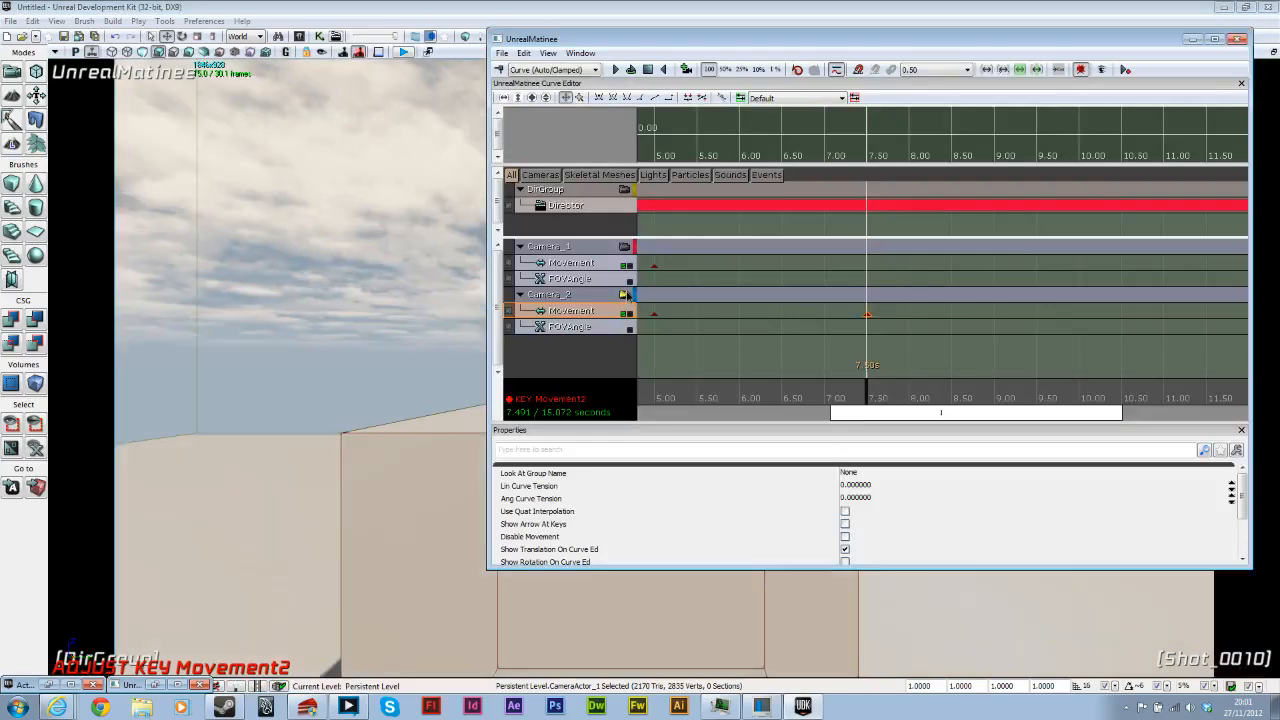
# Step: Release the Camera_2 view, raise the second camera further for the 7.5-second key, and check the new framing through Camera_2
pyautogui.moveTo(330, 525); pyautogui.dragTo(228, 524, button='right')
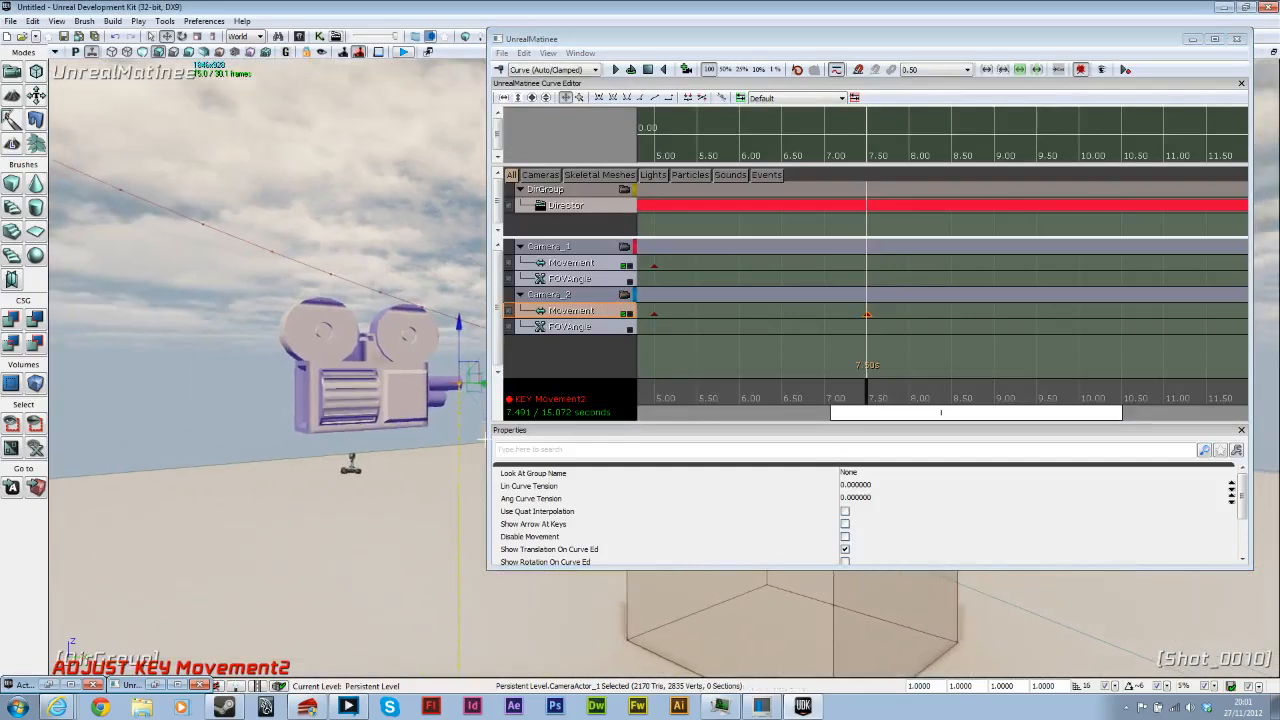
pyautogui.hotkey('alt', 'Tab')
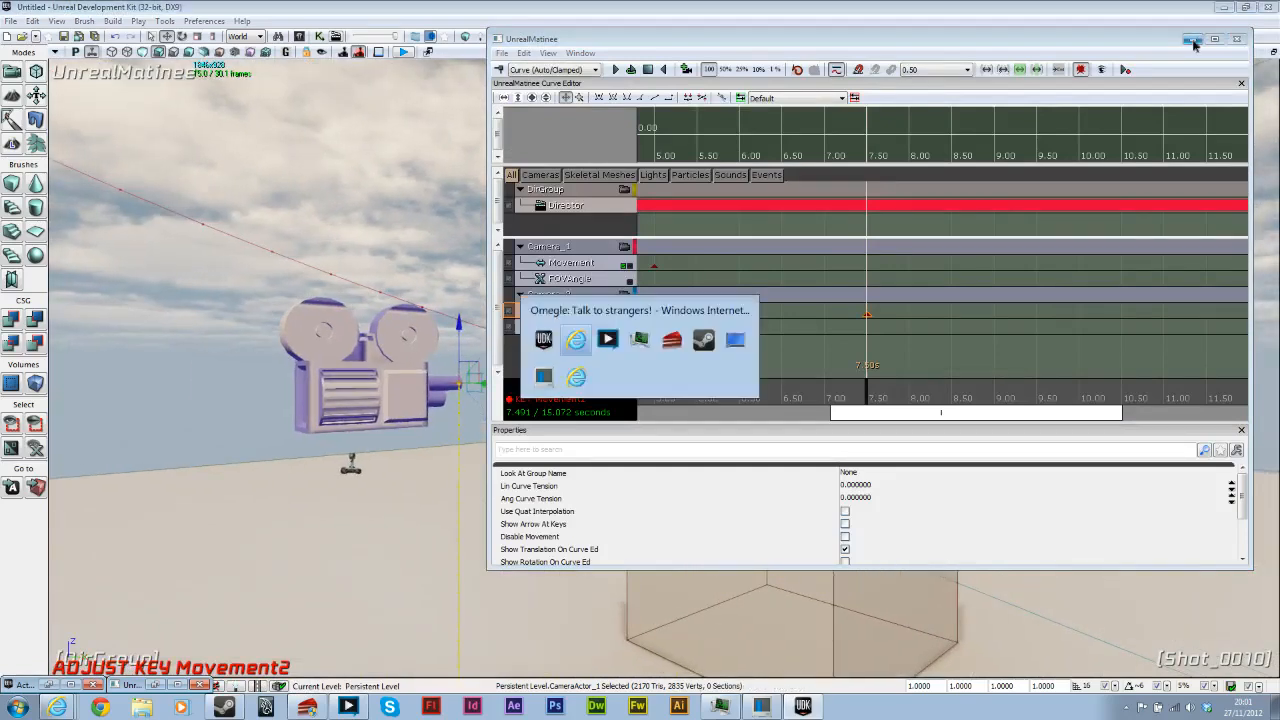
pyautogui.hotkey('alt', 'Tab')
pyautogui.click(1190, 43)
pyautogui.click(1190, 43)
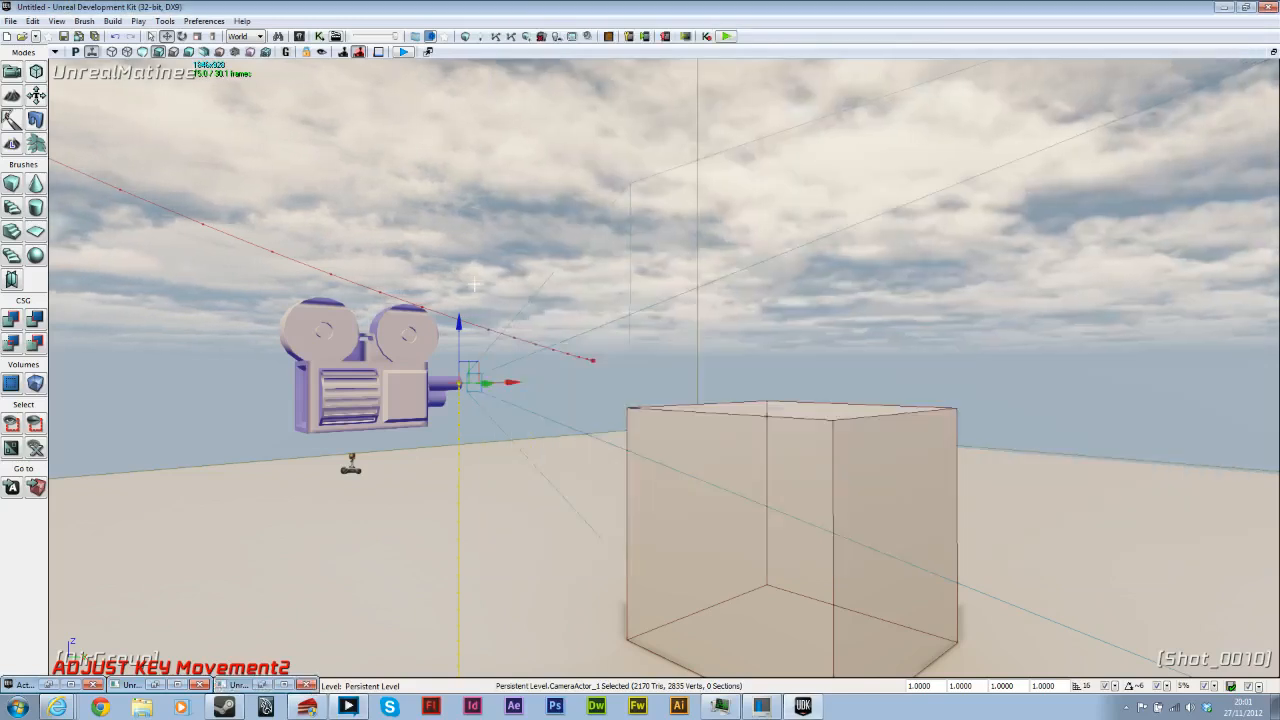
pyautogui.moveTo(461, 316); pyautogui.dragTo(473, 224)
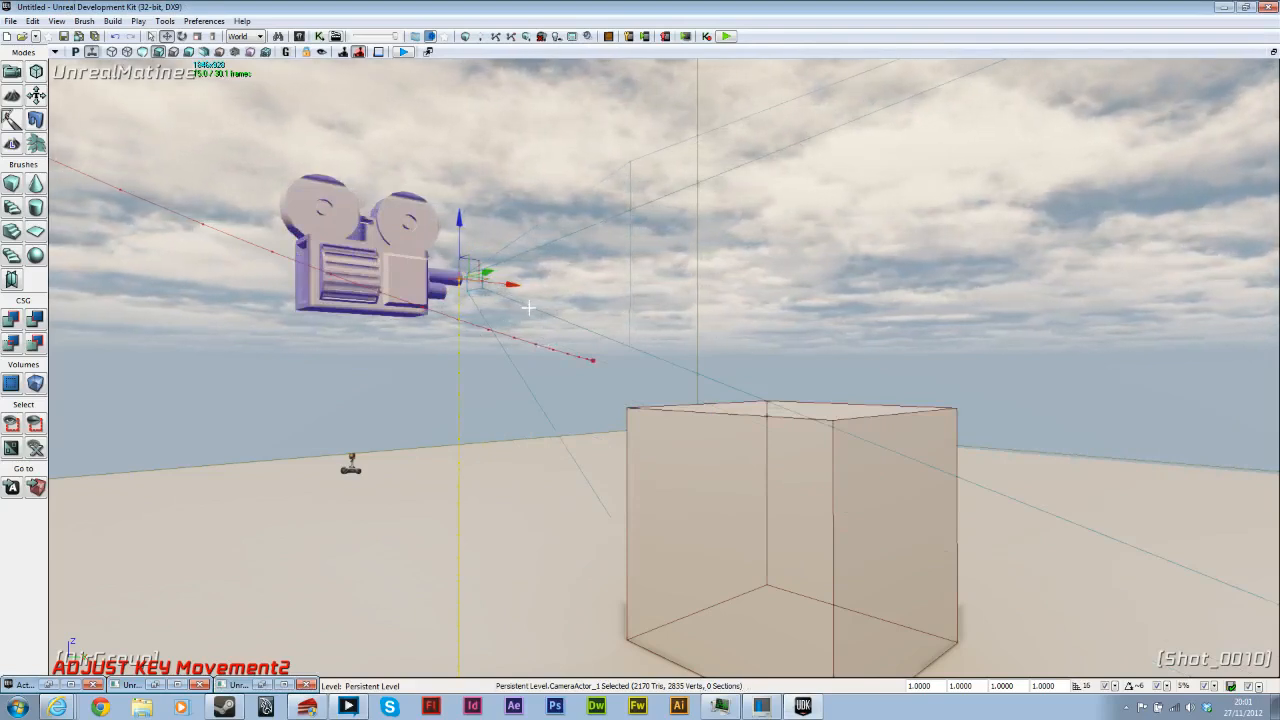
pyautogui.click(262, 685)
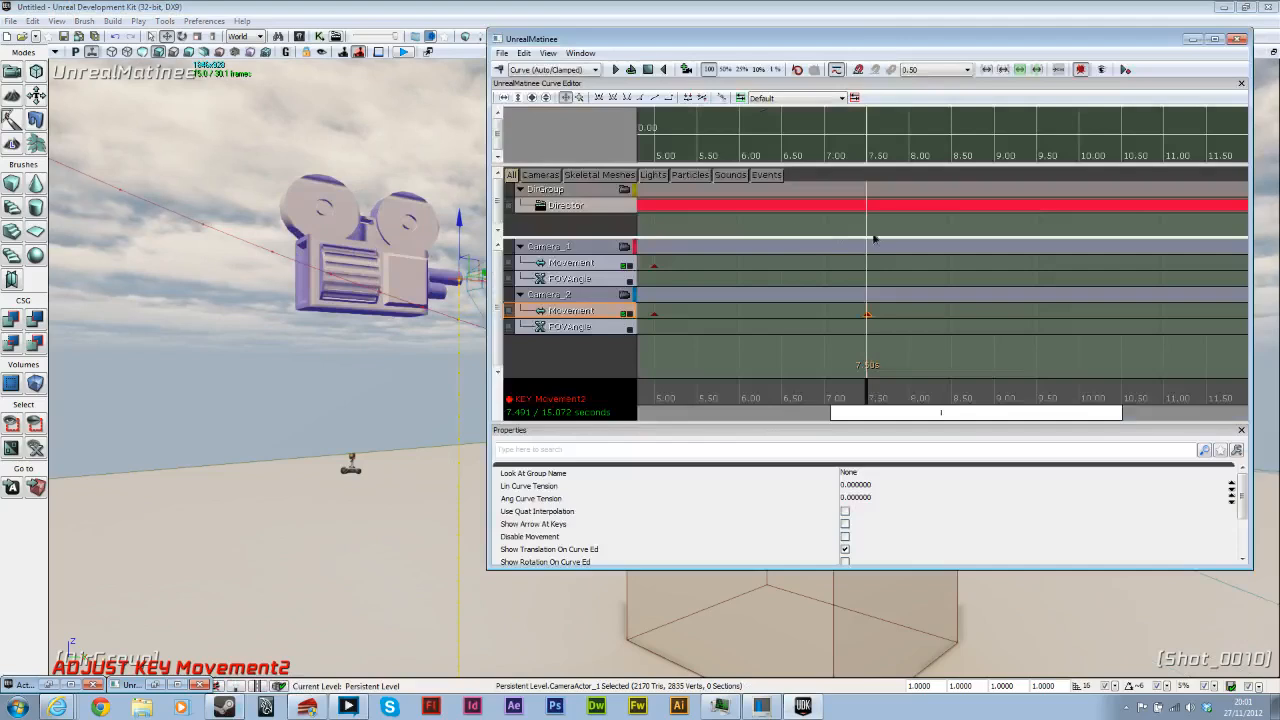
pyautogui.click(625, 295)
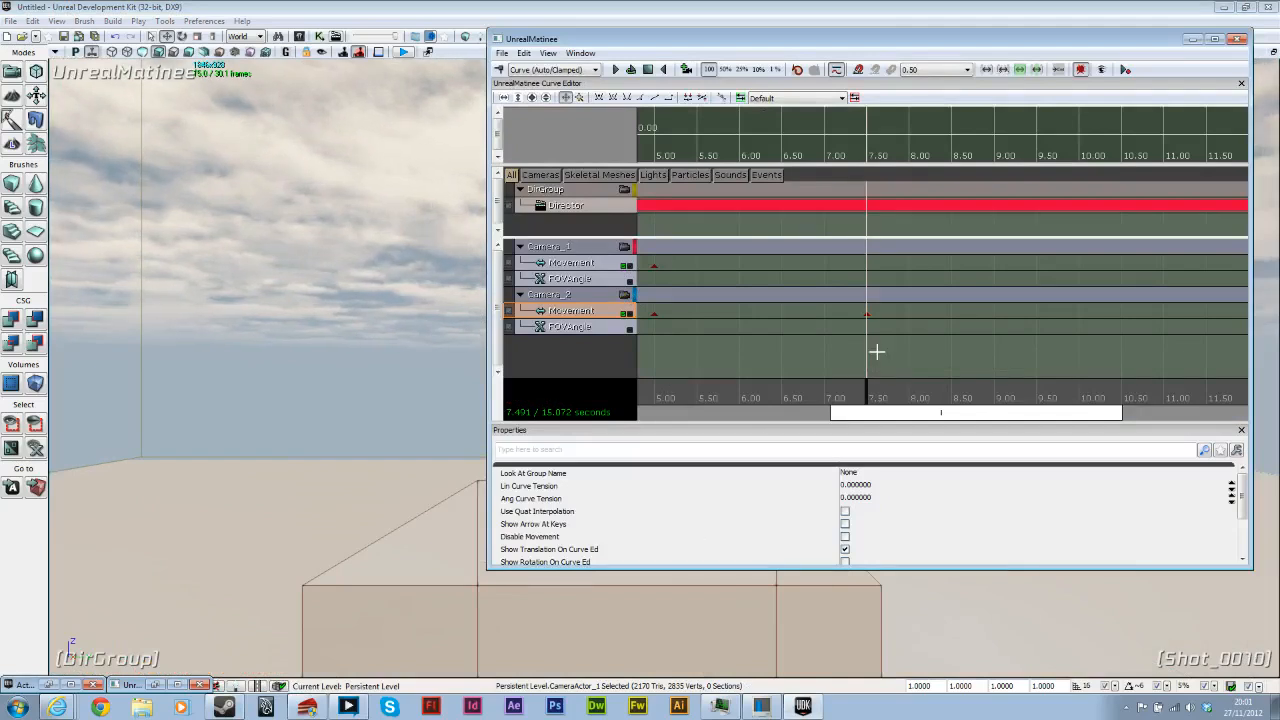
# Step: Move the time marker to the 5-second Camera_2 Movement key and add a Fade track to DirGroup
pyautogui.moveTo(866, 387); pyautogui.dragTo(657, 387)
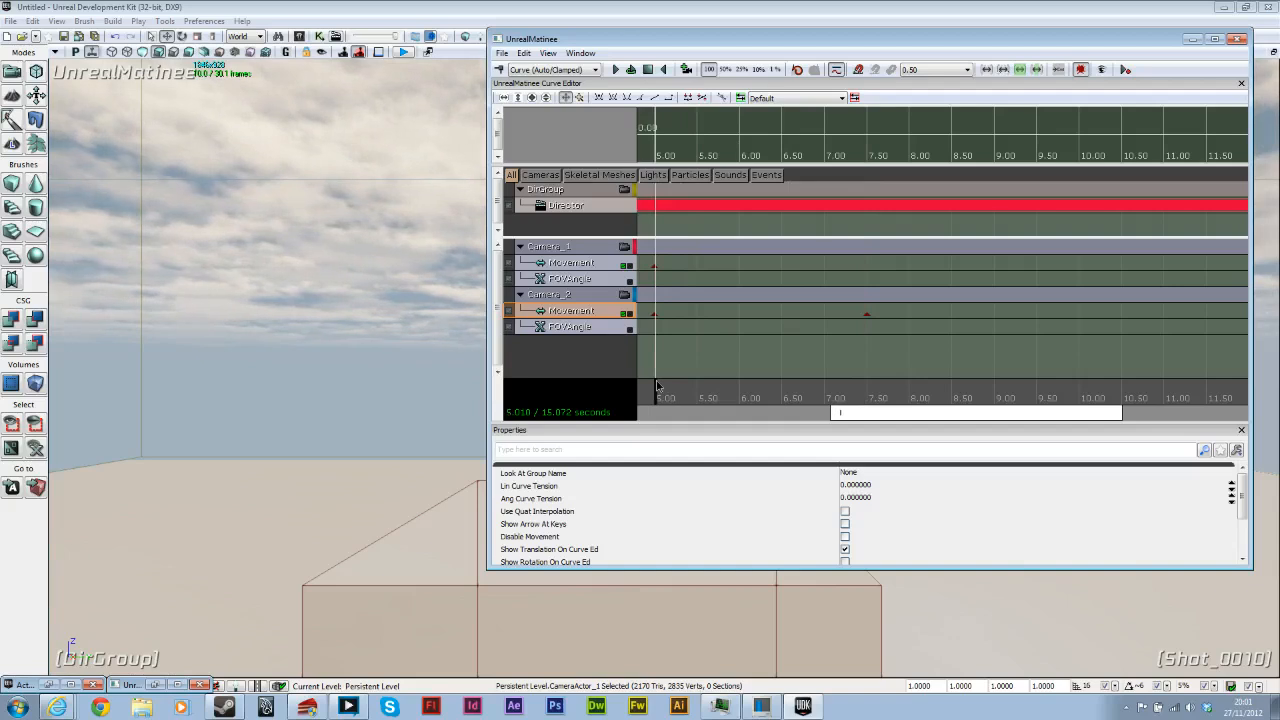
pyautogui.click(652, 315)
pyautogui.click(557, 191)
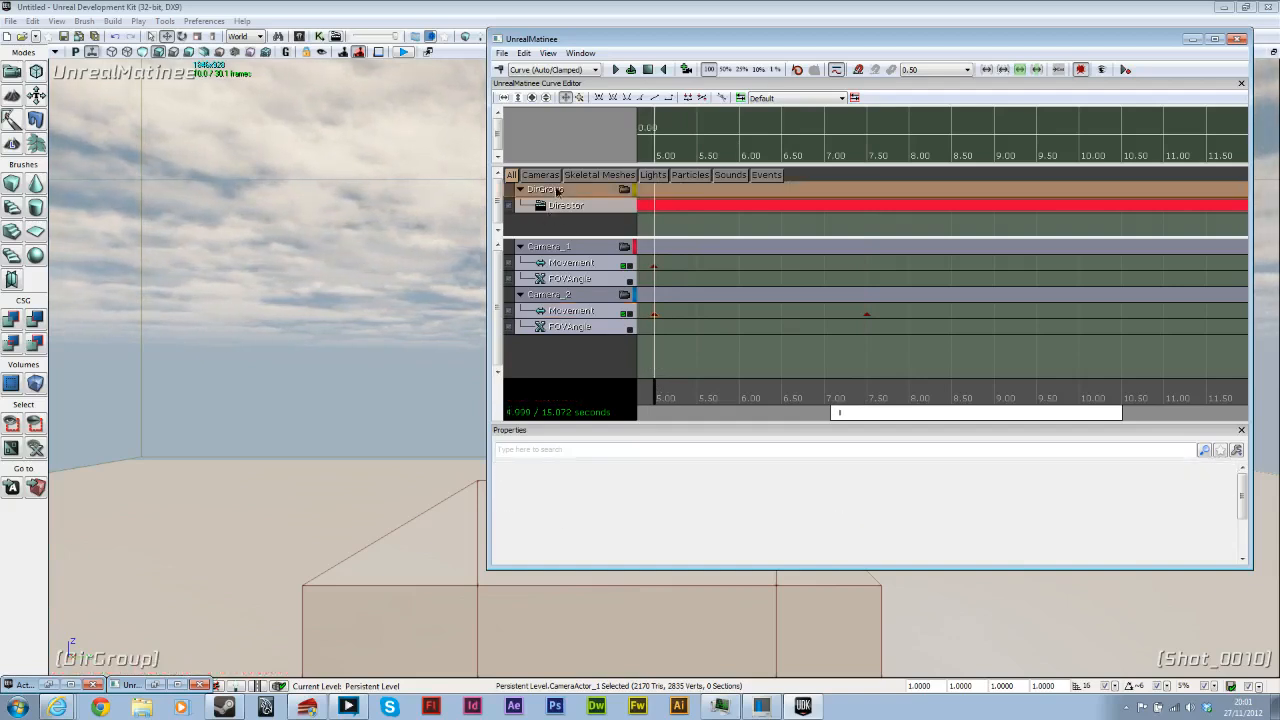
pyautogui.rightClick(557, 191)
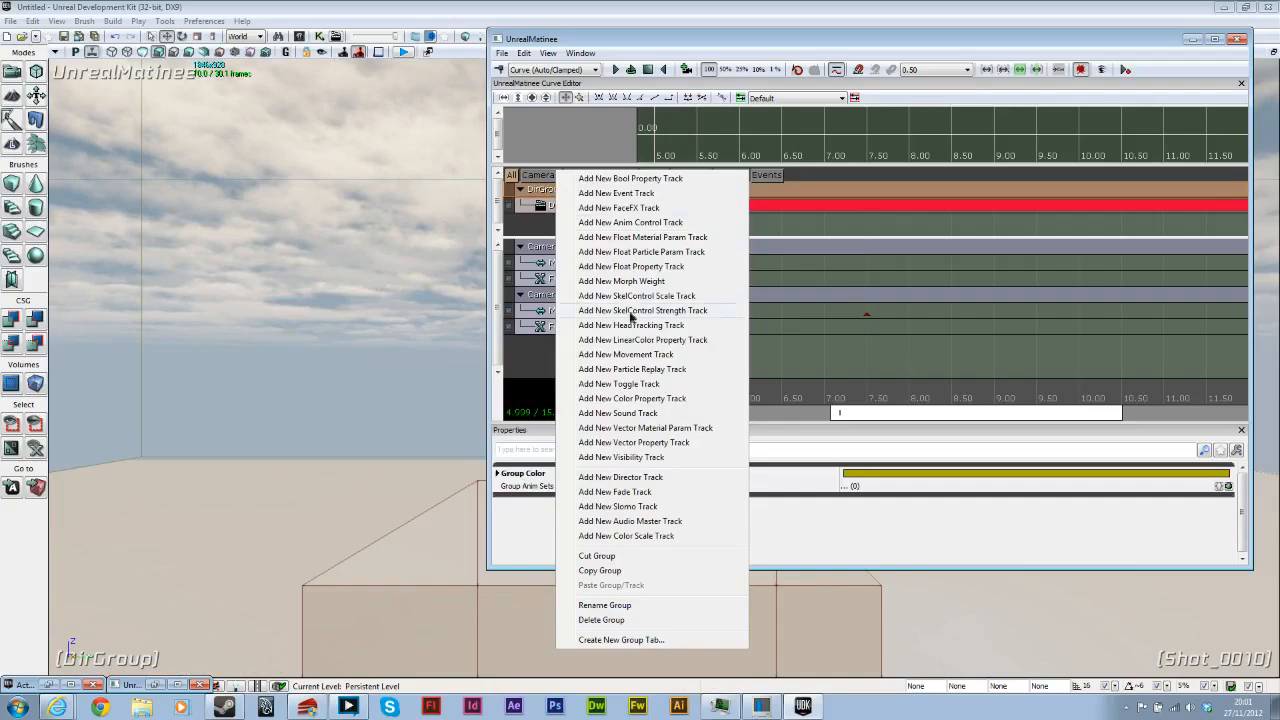
pyautogui.click(636, 492)
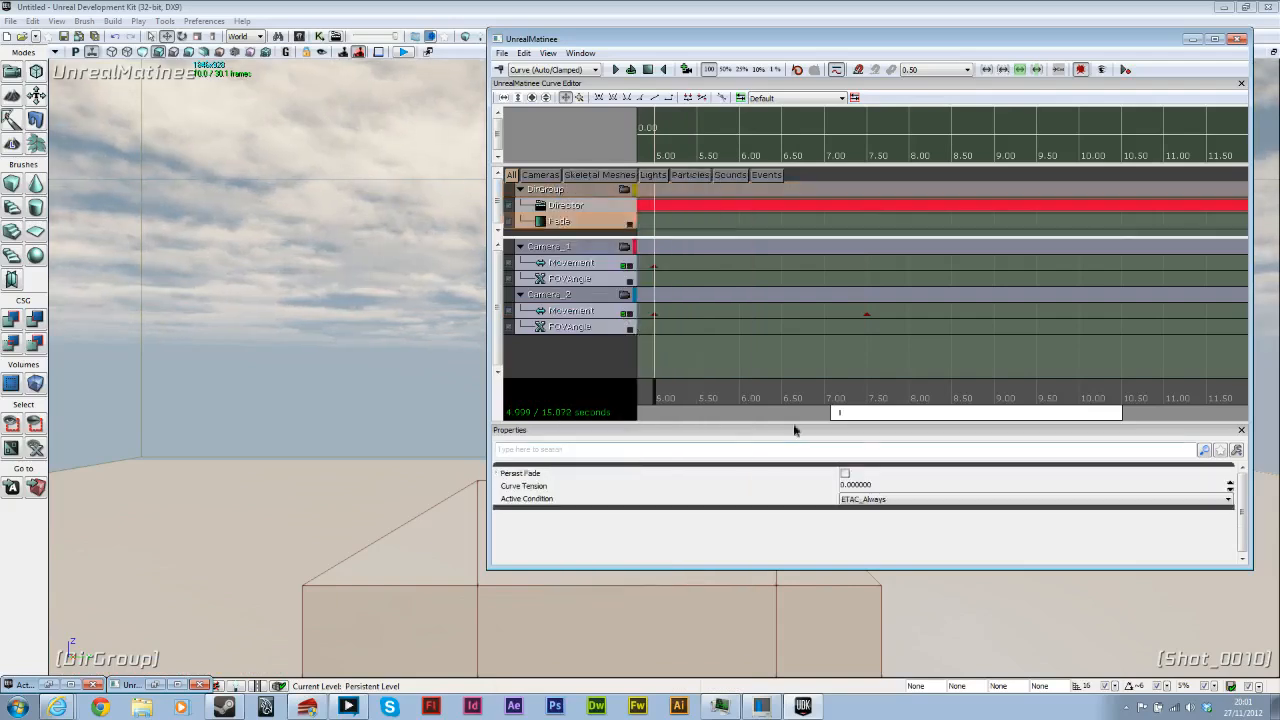
# Step: Add a Fade key at about 5 seconds and set its value for a full fade to black
pyautogui.moveTo(904, 413); pyautogui.dragTo(848, 413)
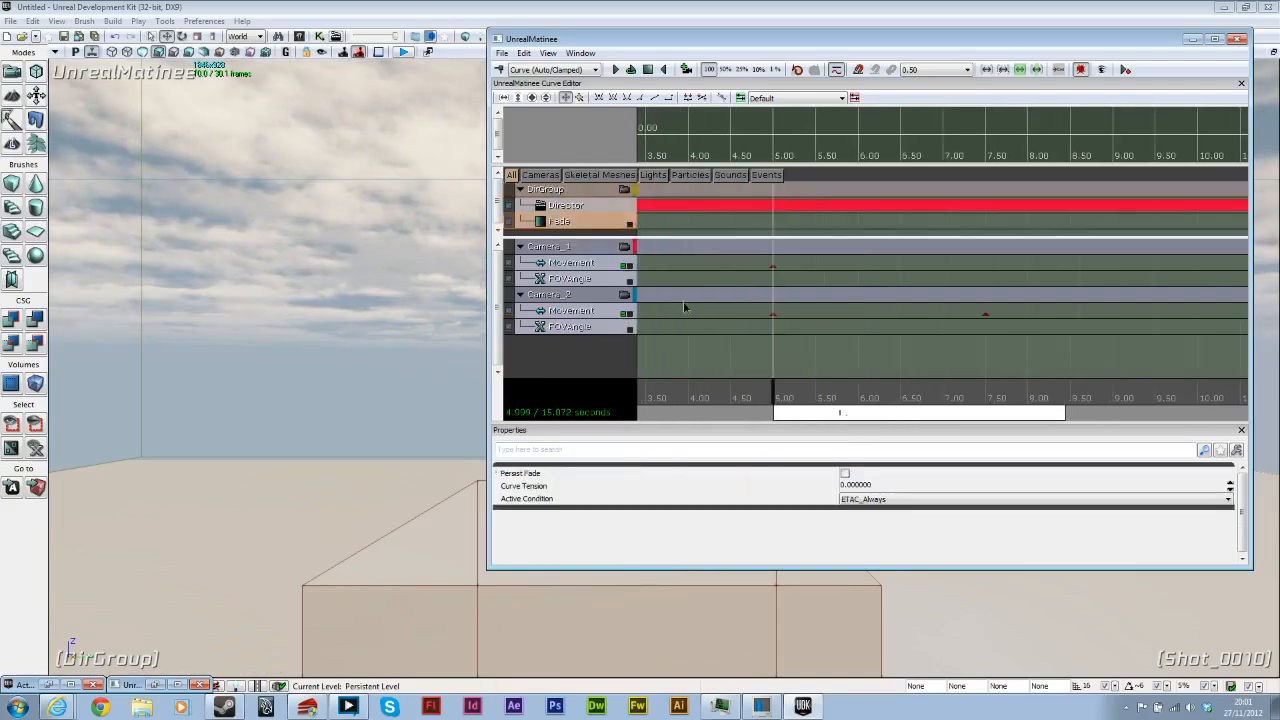
pyautogui.press('Return')
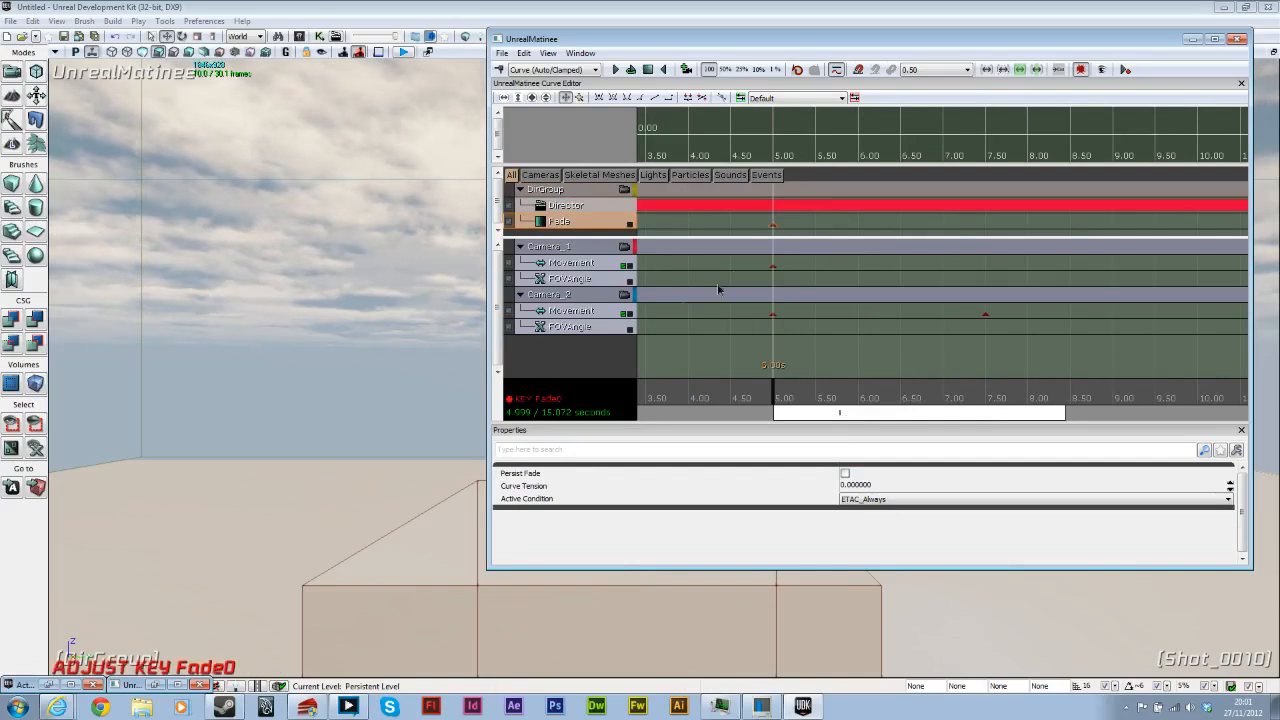
pyautogui.rightClick(778, 227)
pyautogui.click(815, 243)
pyautogui.write('0')
pyautogui.press('Return')
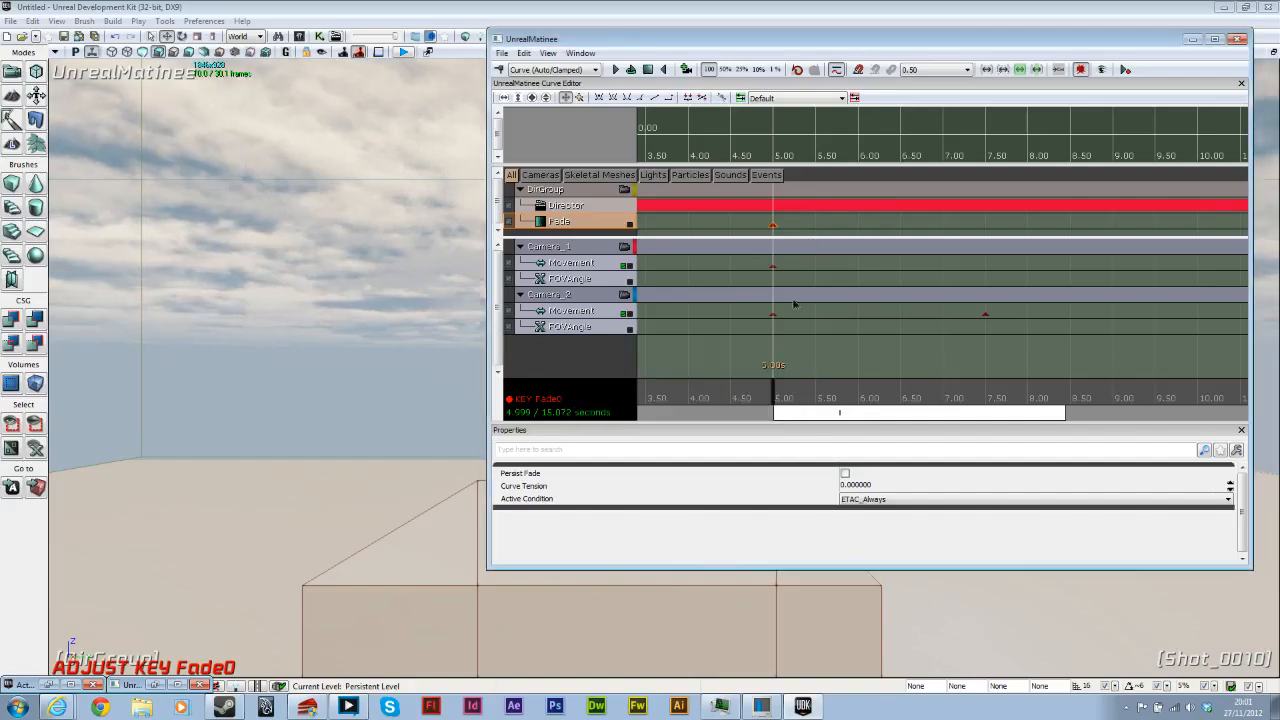
# Step: Add a Fade key at about 4 seconds with a value of 0
pyautogui.moveTo(772, 393); pyautogui.dragTo(694, 397)
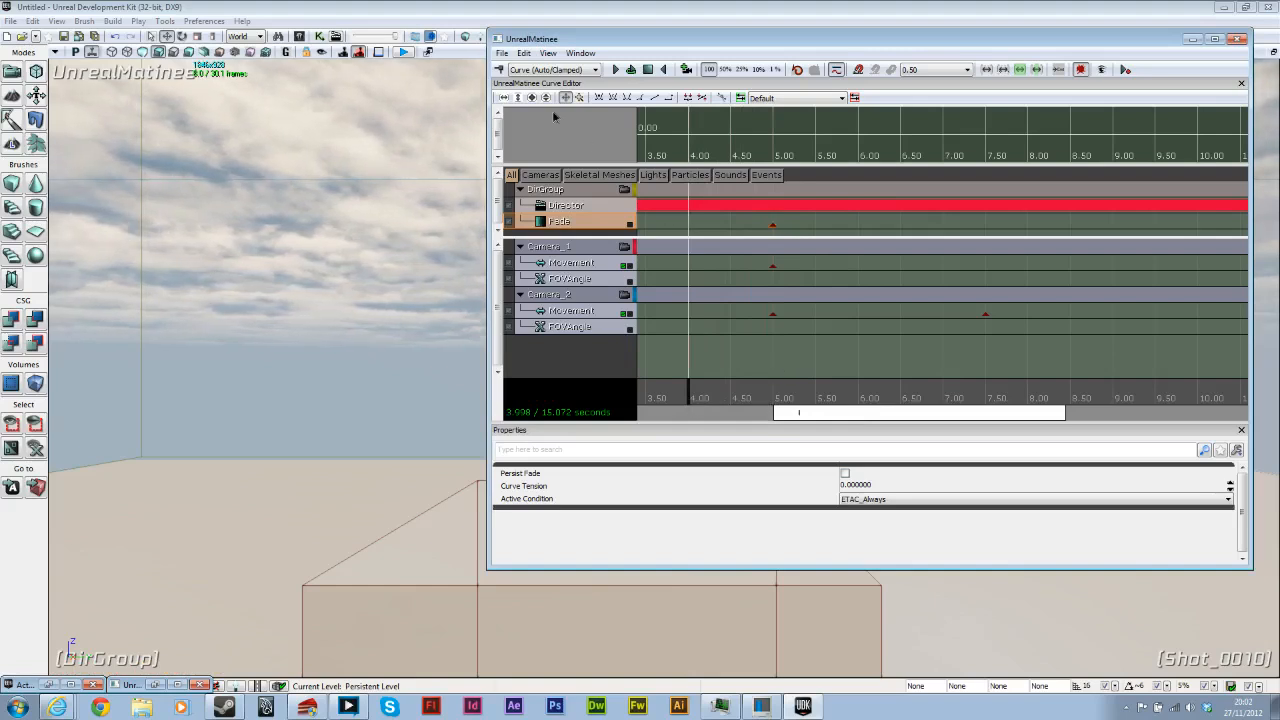
pyautogui.press('Return')
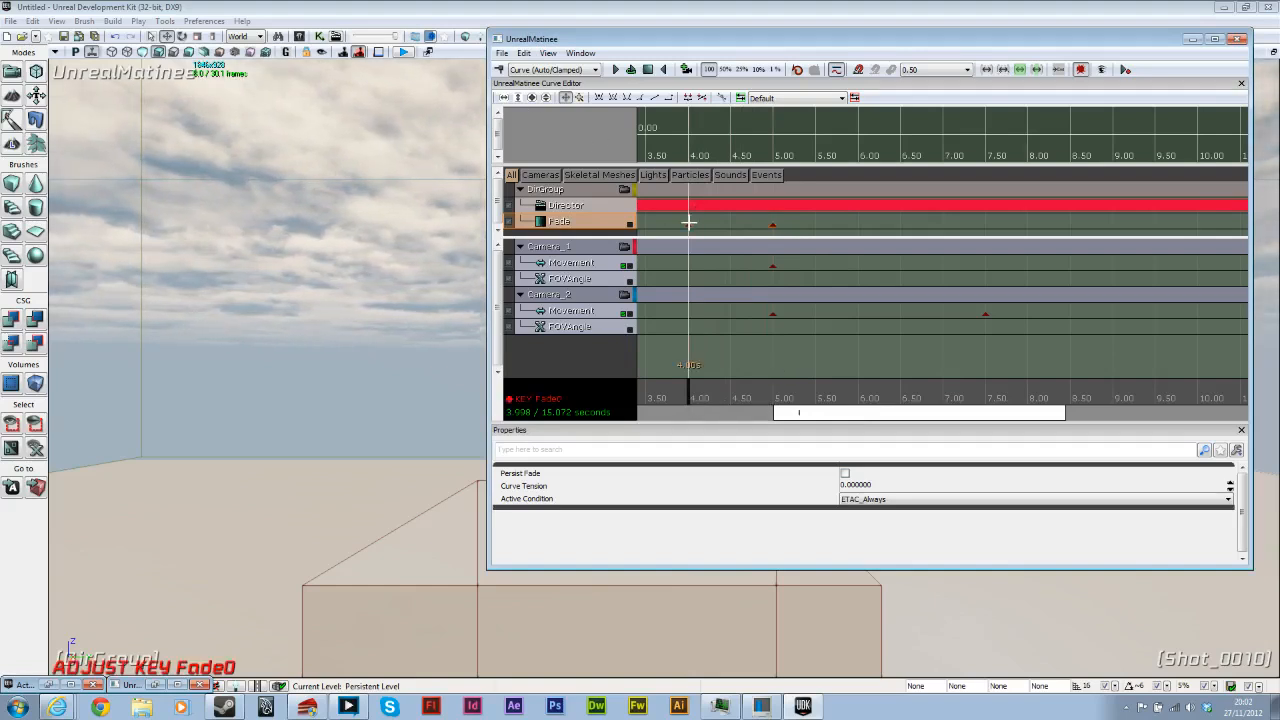
pyautogui.rightClick(689, 222)
pyautogui.click(730, 245)
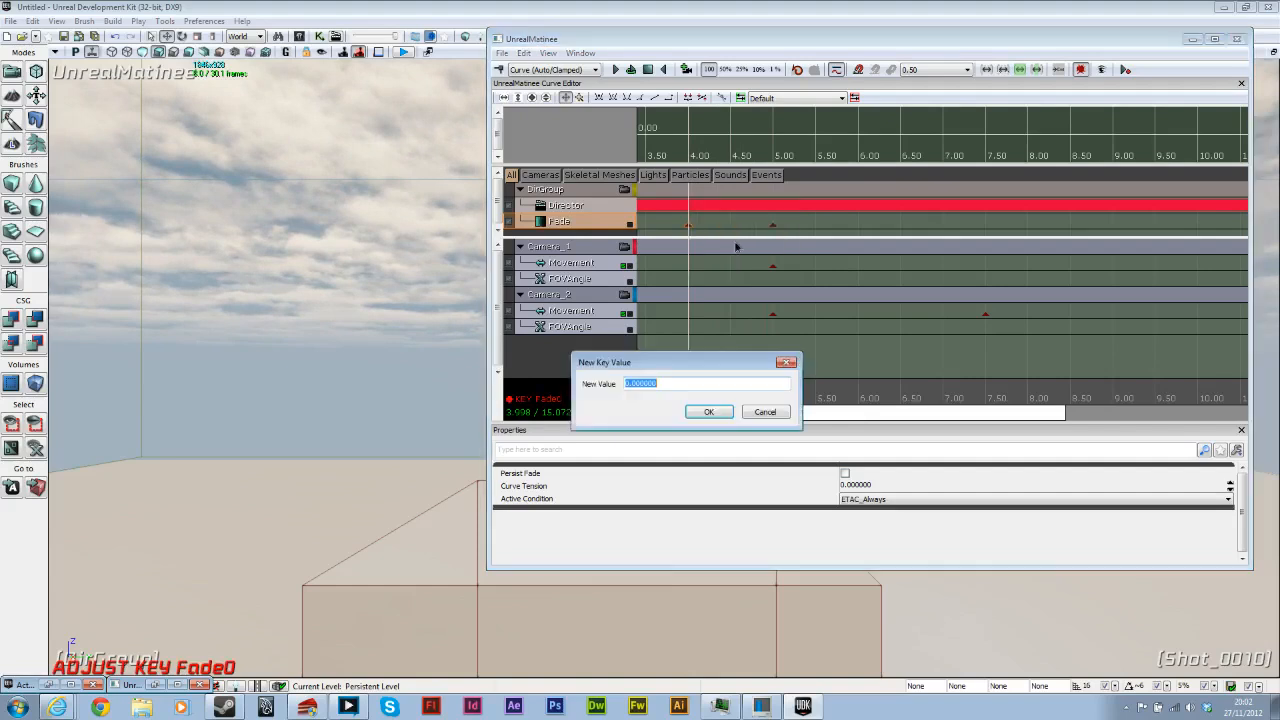
pyautogui.click(708, 412)
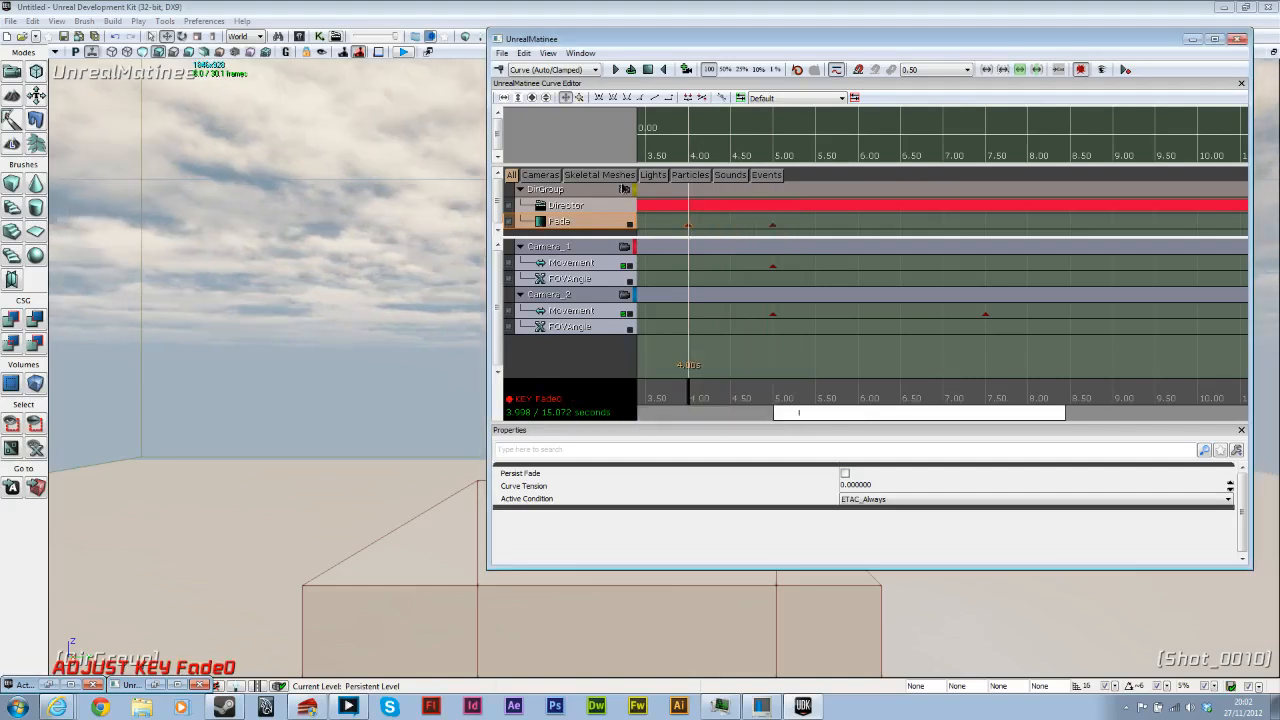
# Step: Look through DirGroup and scrub from about 4 to 6 seconds to check the fade
pyautogui.click(697, 393)
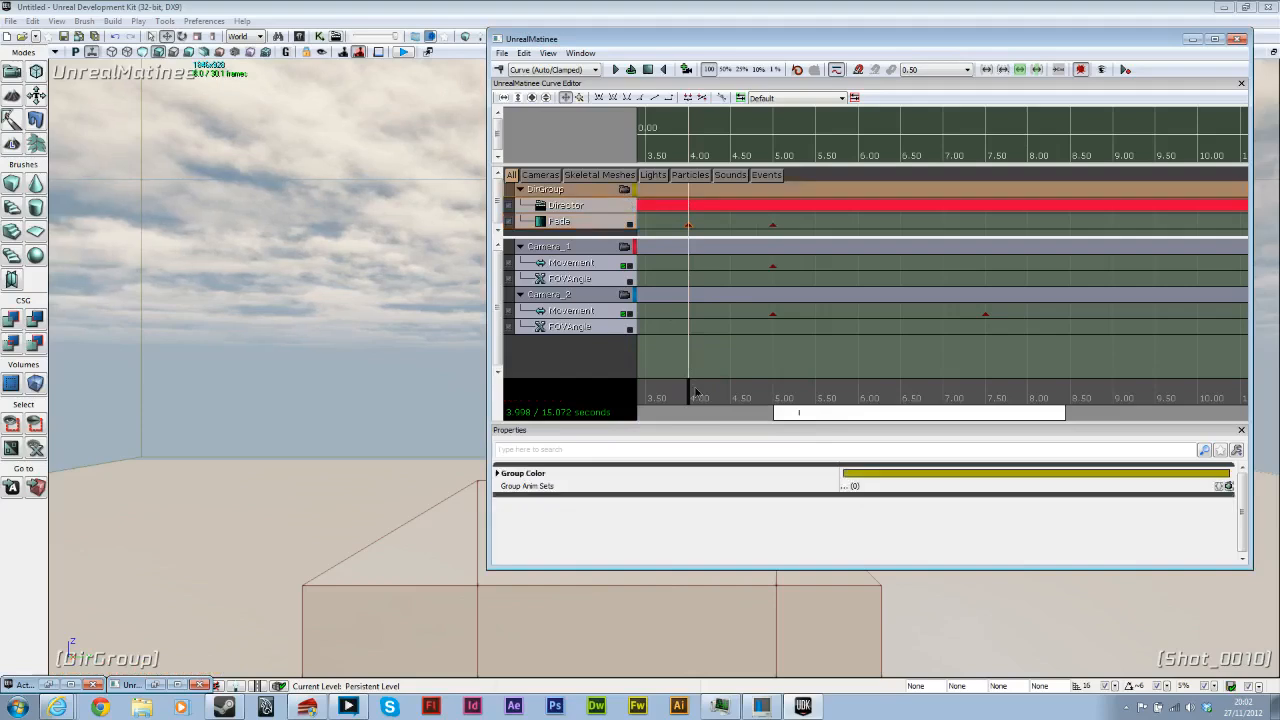
pyautogui.click(624, 190)
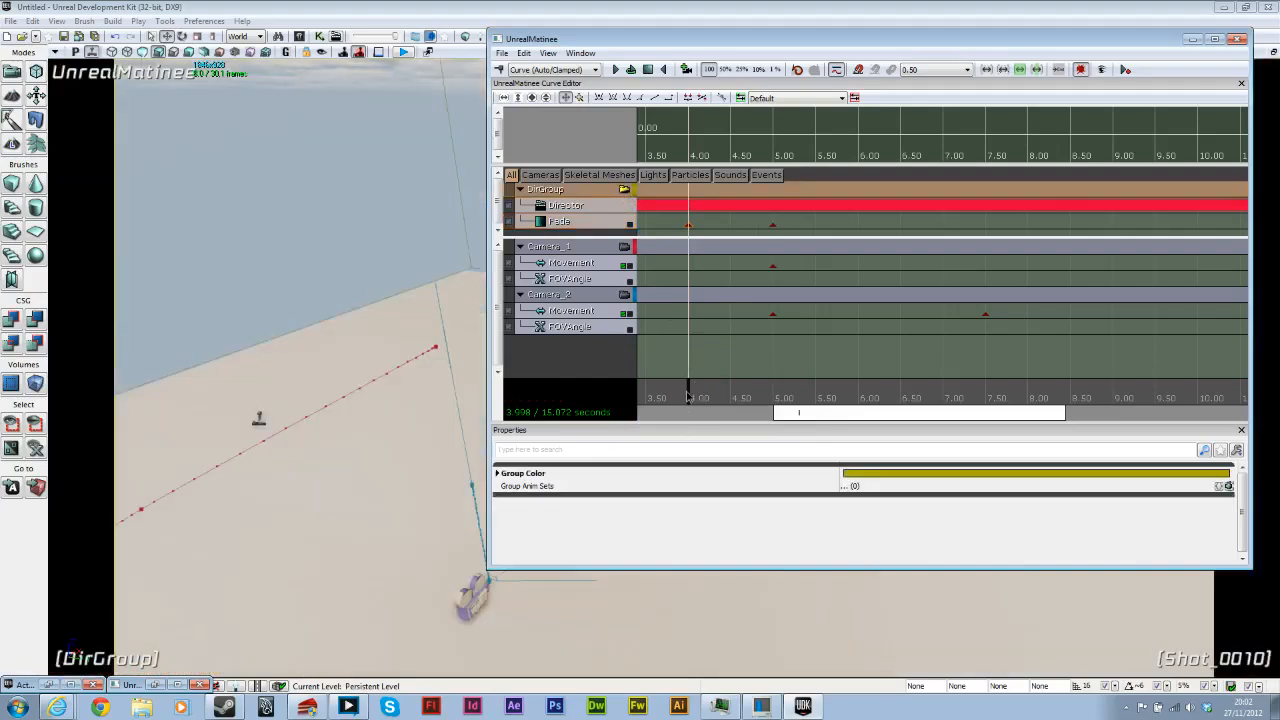
pyautogui.moveTo(688, 397); pyautogui.dragTo(859, 391)
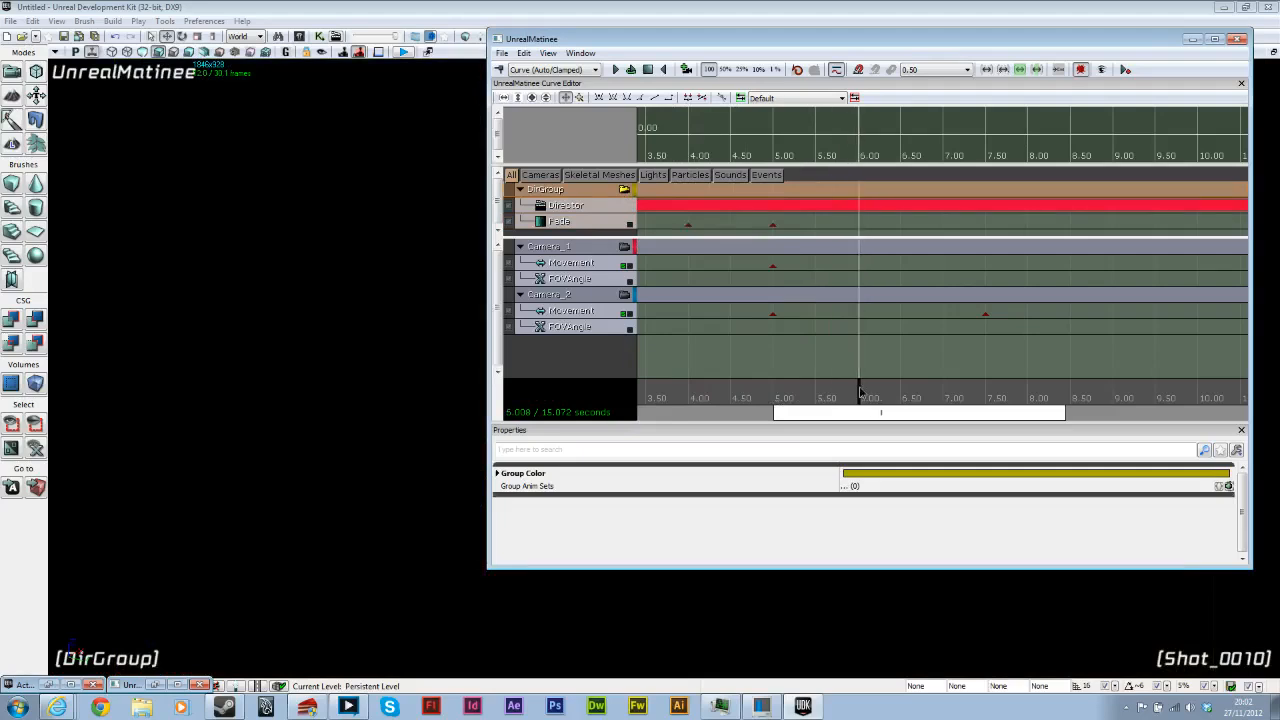
# Step: Add another key to the Fade track at about 6 seconds
pyautogui.click(507, 71)
pyautogui.click(785, 380)
pyautogui.click(585, 229)
pyautogui.click(507, 71)
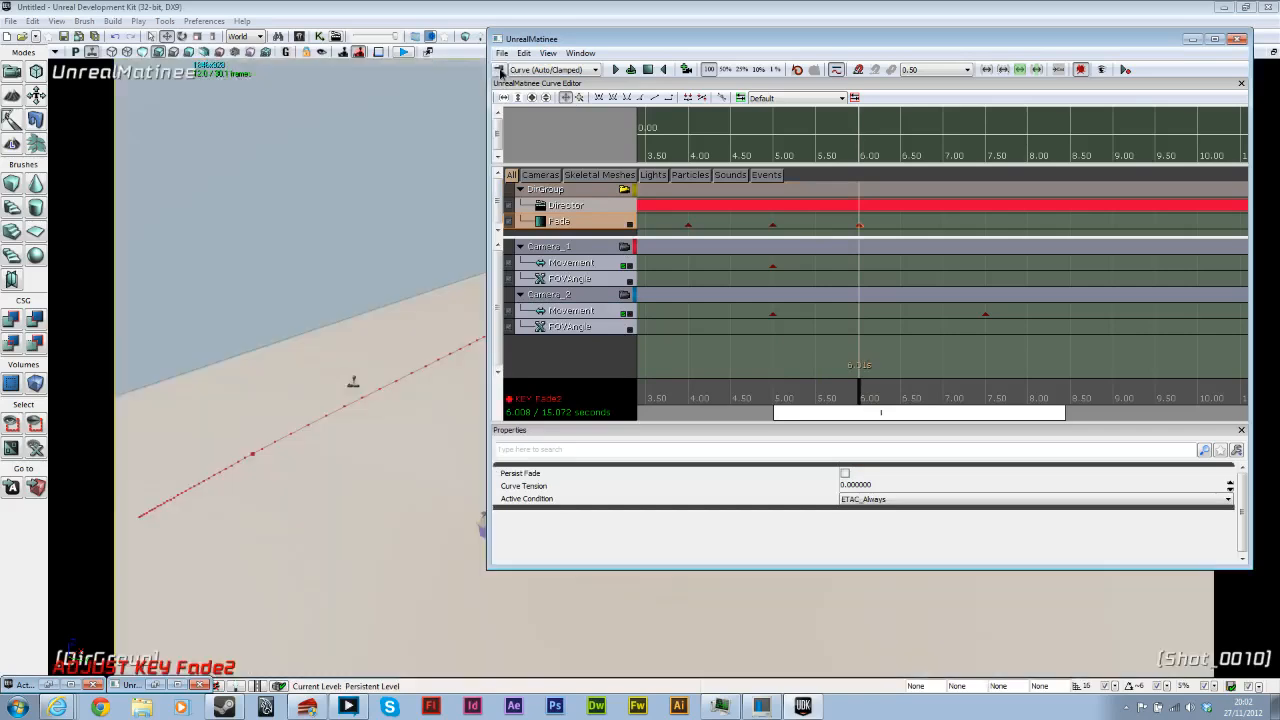
# Step: Add a Fade key at about 6.5 seconds with a value of 0
pyautogui.moveTo(858, 392); pyautogui.dragTo(815, 385)
pyautogui.moveTo(904, 380)
pyautogui.mouseDown()
pyautogui.moveTo(977, 386)
pyautogui.moveTo(901, 386)
pyautogui.mouseUp()
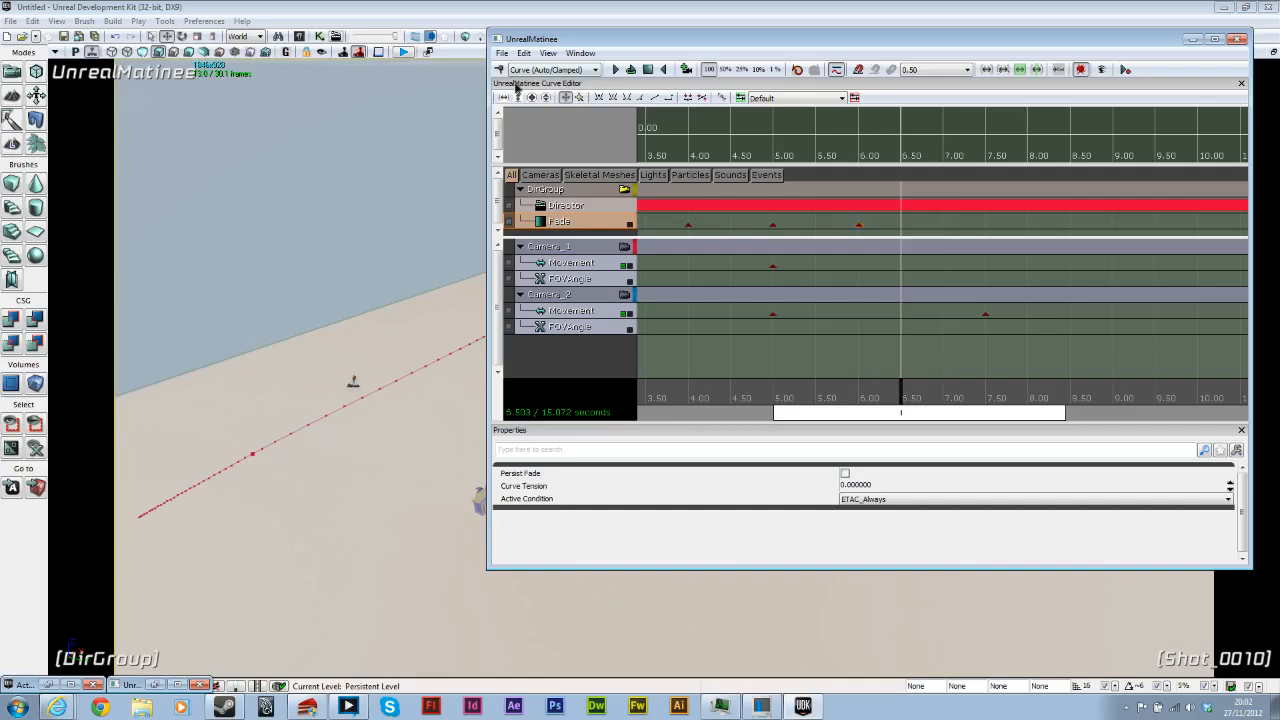
pyautogui.press('Return')
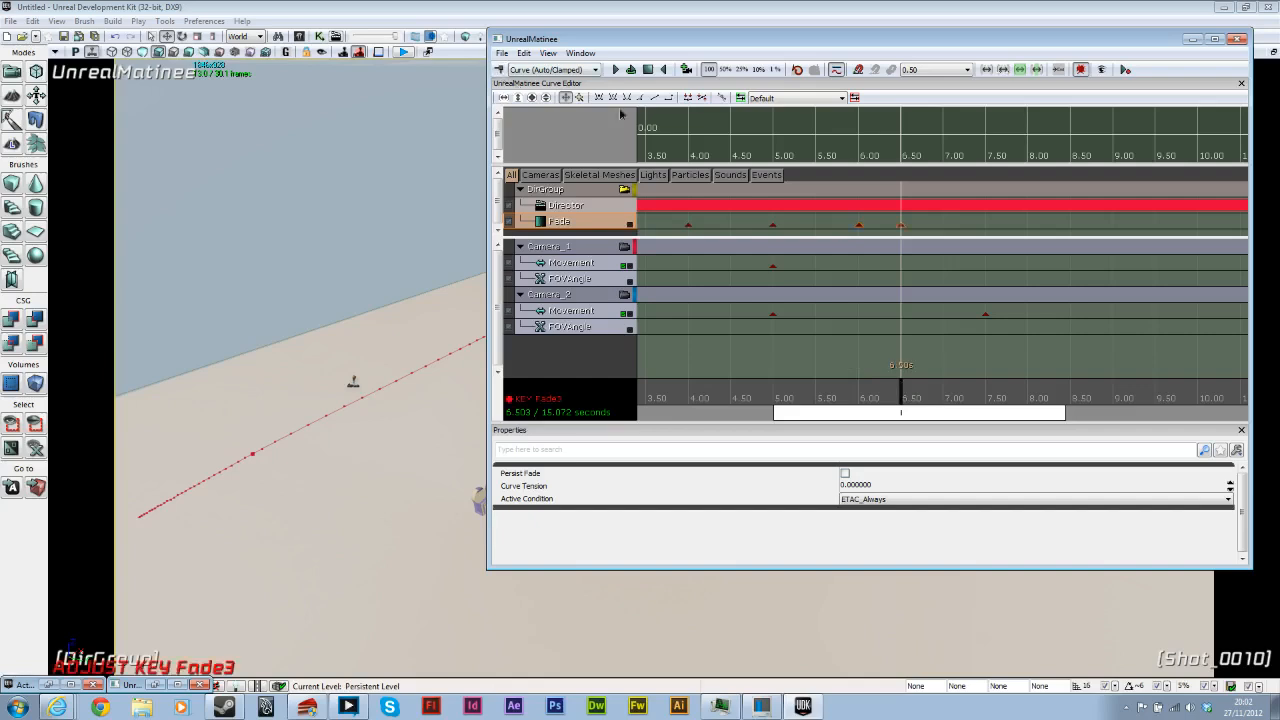
pyautogui.rightClick(902, 227)
pyautogui.click(943, 248)
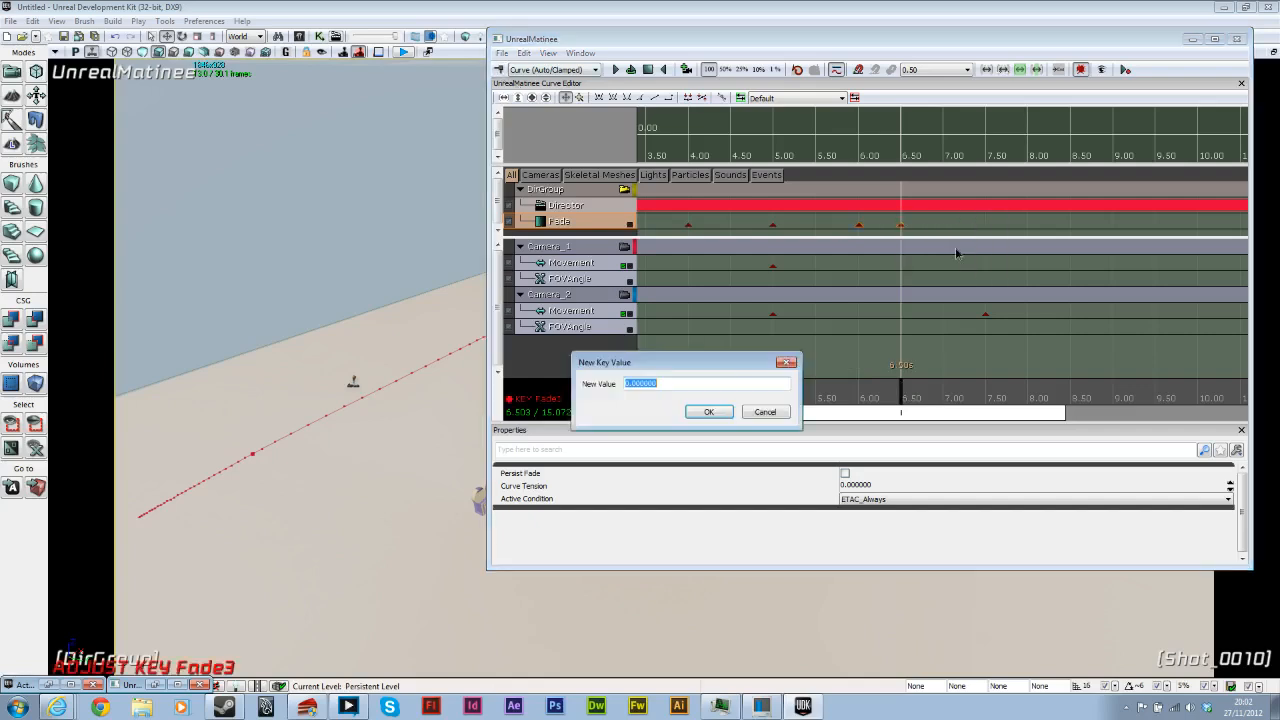
pyautogui.write('1')
pyautogui.click(708, 412)
# Step: Check the value of the Fade key near 6 seconds and set its time to 6.00
pyautogui.click(858, 227)
pyautogui.rightClick(860, 228)
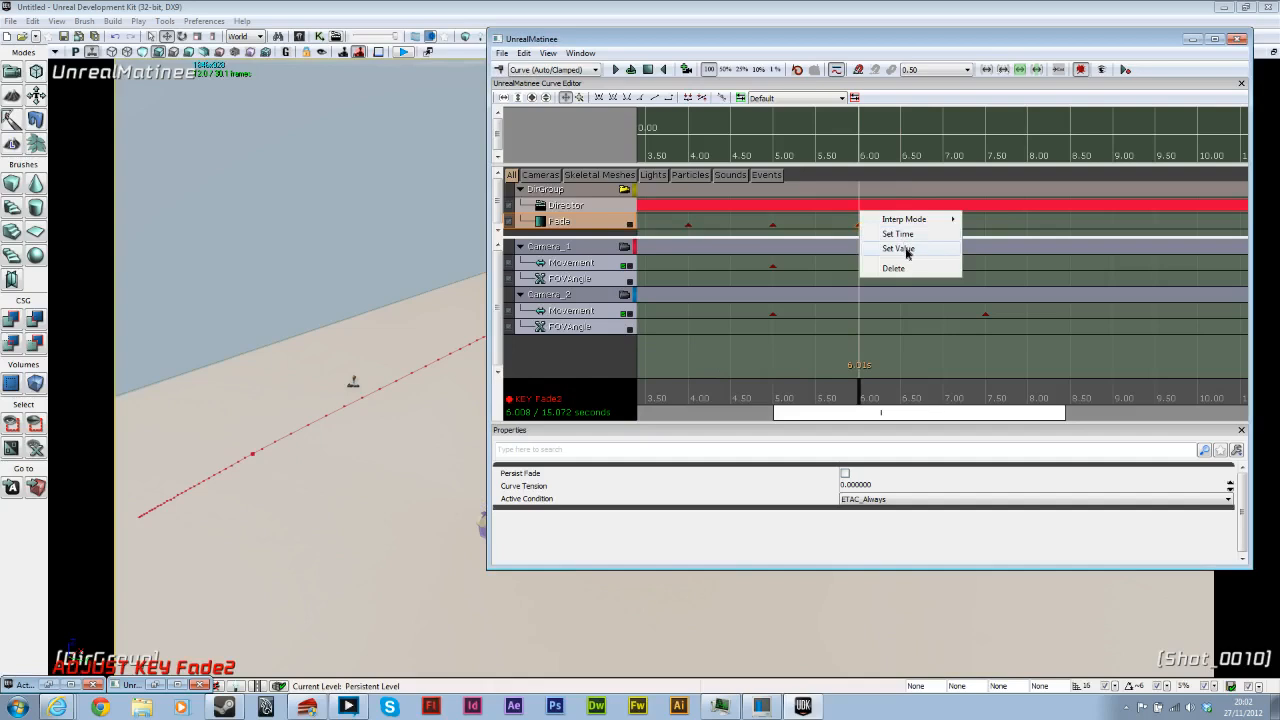
pyautogui.click(906, 251)
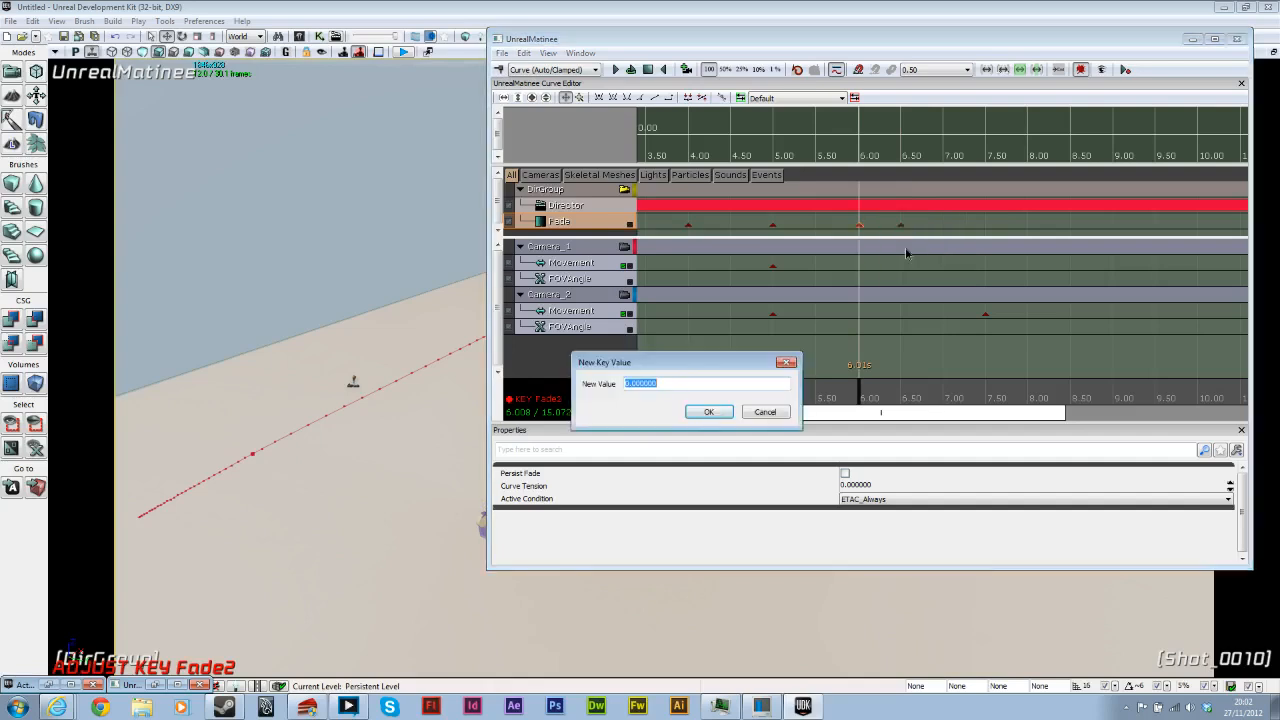
pyautogui.click(765, 411)
pyautogui.rightClick(858, 225)
pyautogui.click(882, 233)
pyautogui.press('Return')
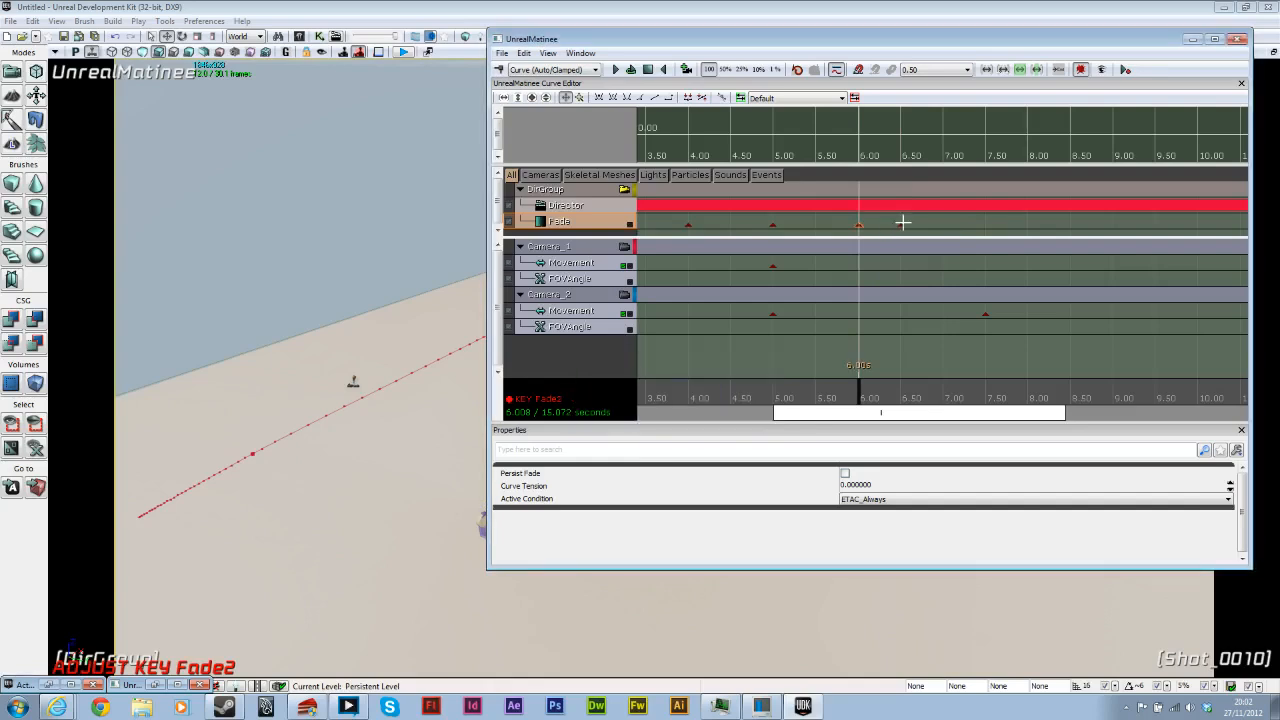
# Step: Add a Fade key at the 7.5-second Camera_2 Movement key and set its value to 1
pyautogui.click(986, 232)
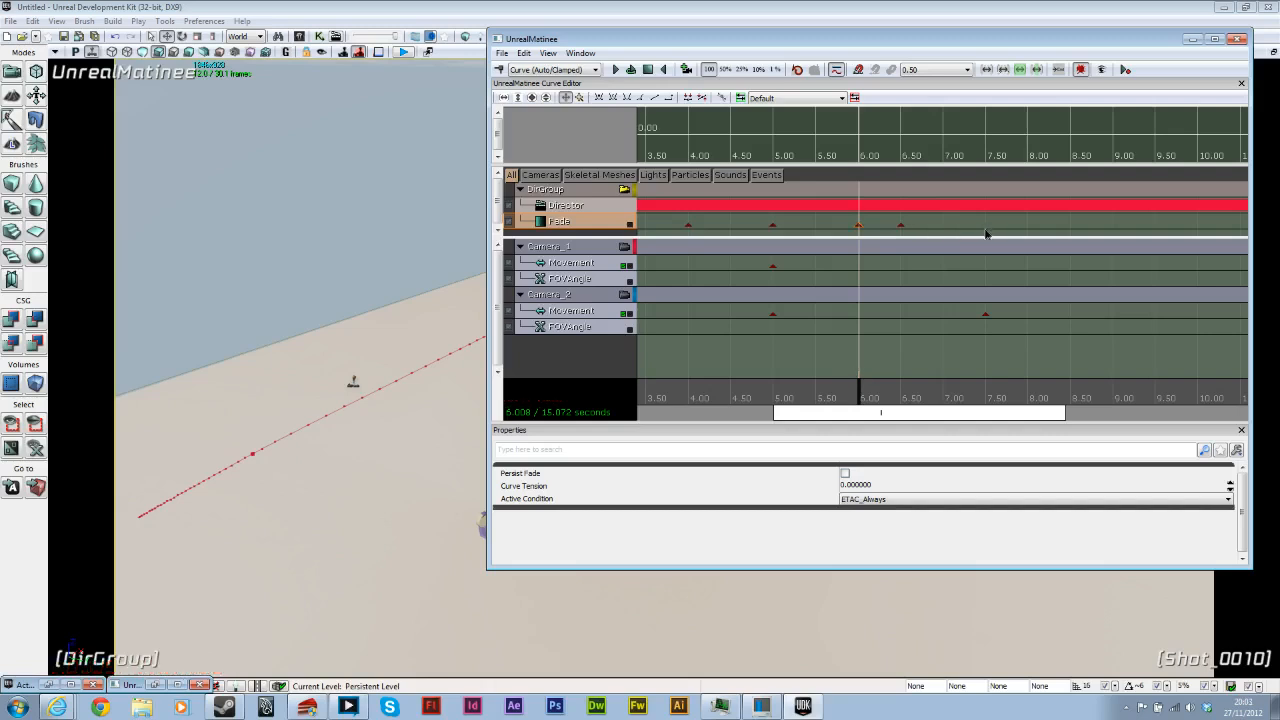
pyautogui.click(986, 313)
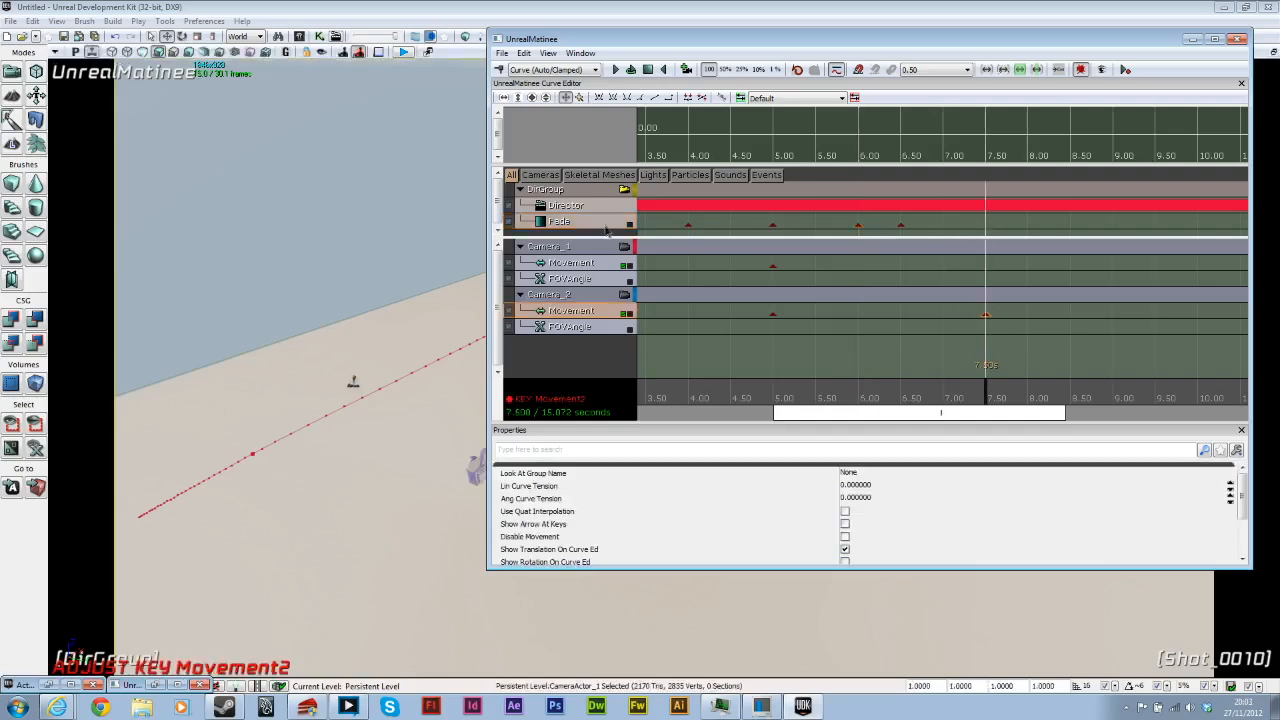
pyautogui.click(564, 219)
pyautogui.press('Return')
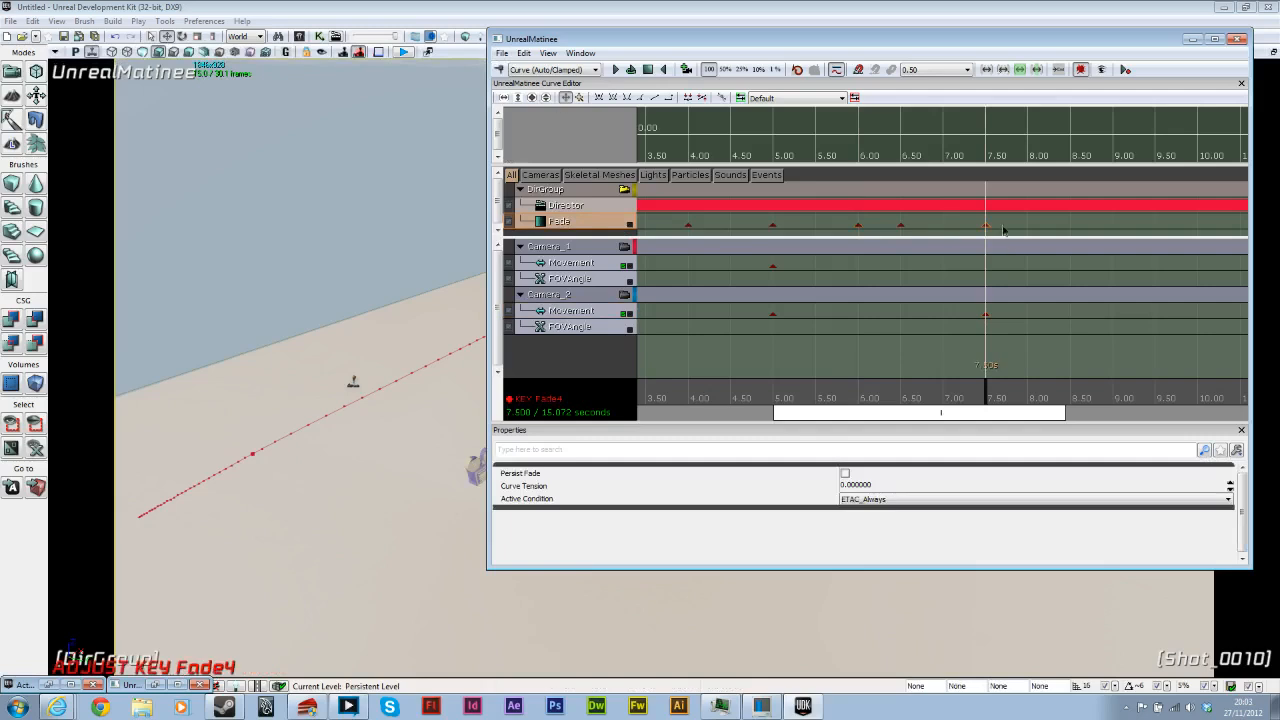
pyautogui.rightClick(986, 224)
pyautogui.click(1016, 247)
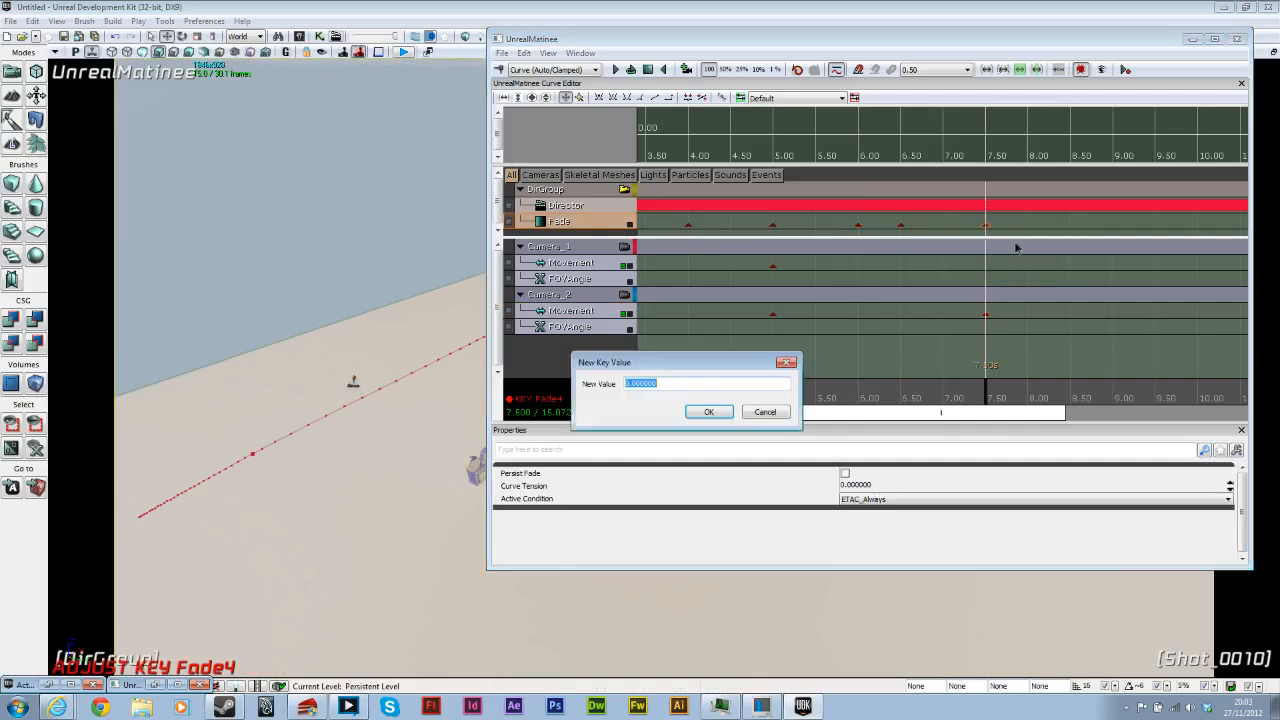
pyautogui.write('1')
pyautogui.press('Return')
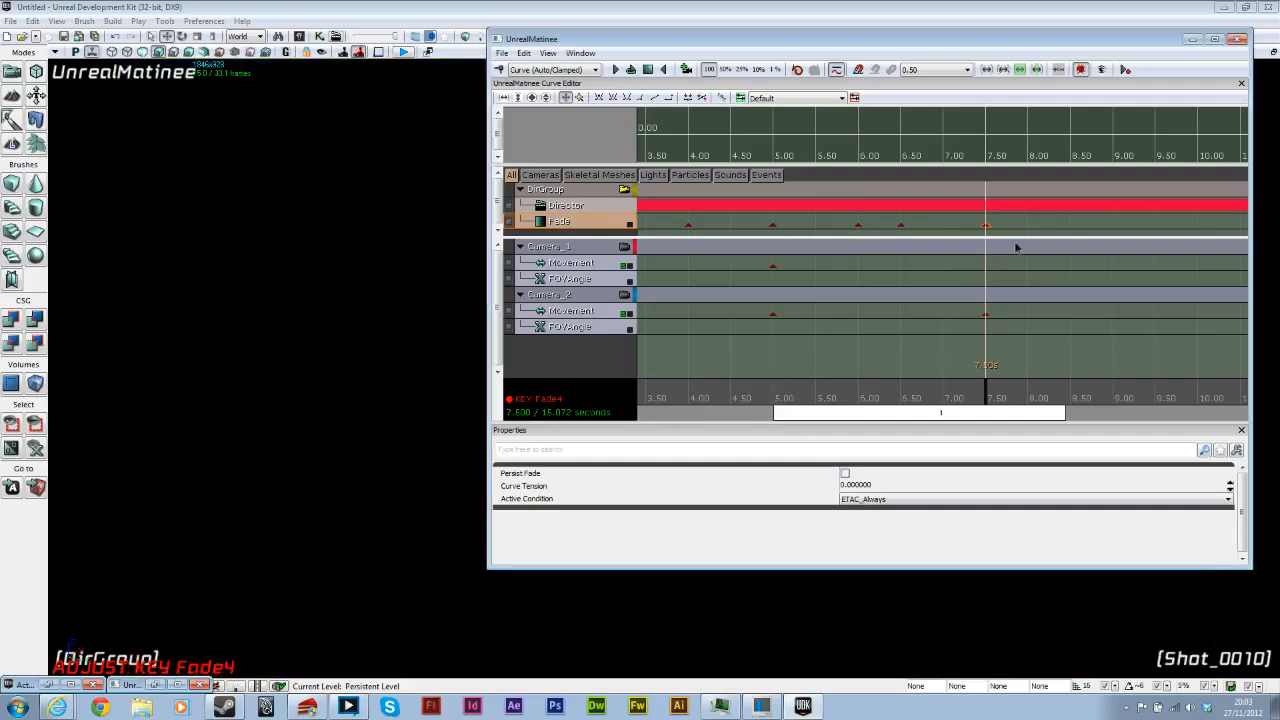
# Step: Add a cut to Camera_2 on the Director track at about 5 seconds
pyautogui.moveTo(986, 398); pyautogui.dragTo(775, 380)
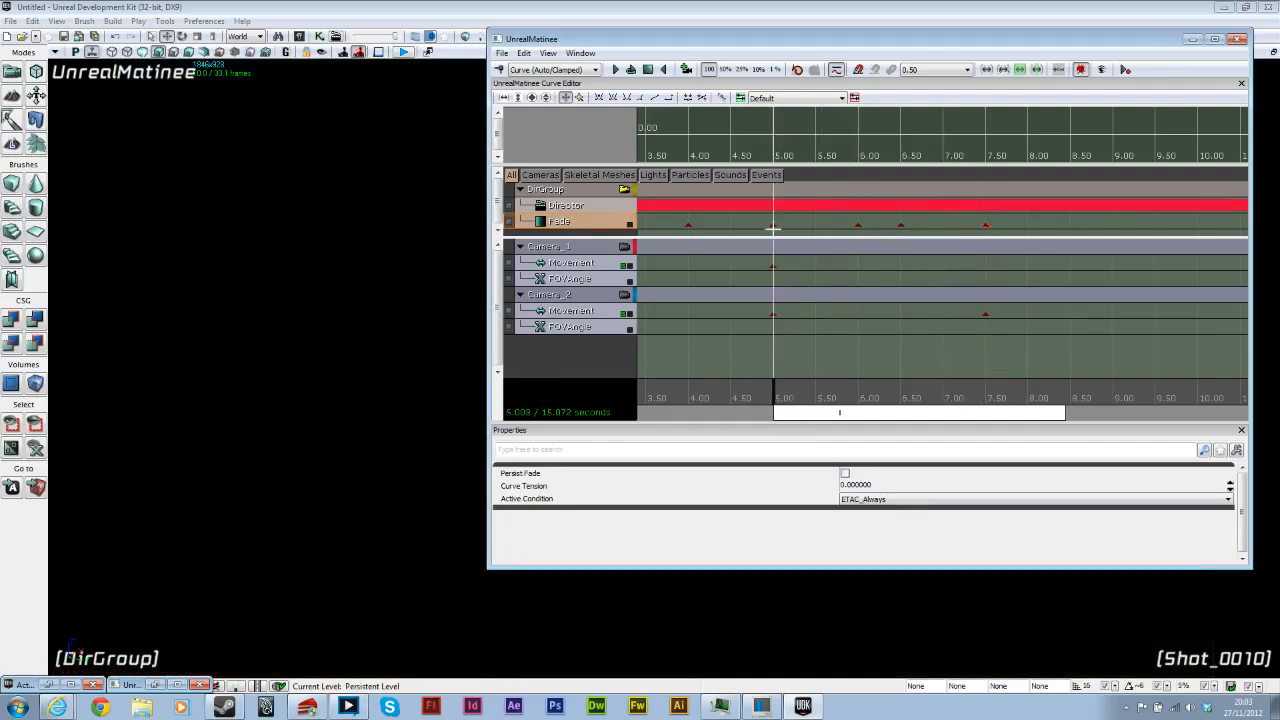
pyautogui.click(583, 206)
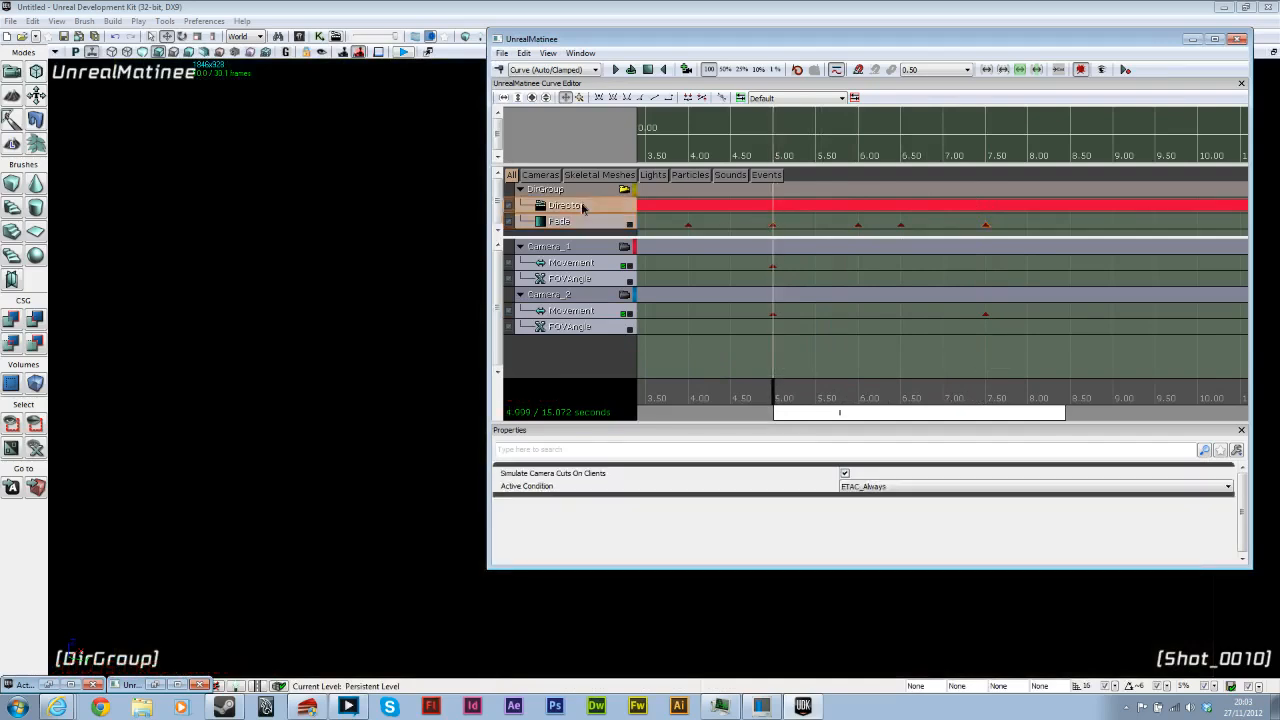
pyautogui.press('Return')
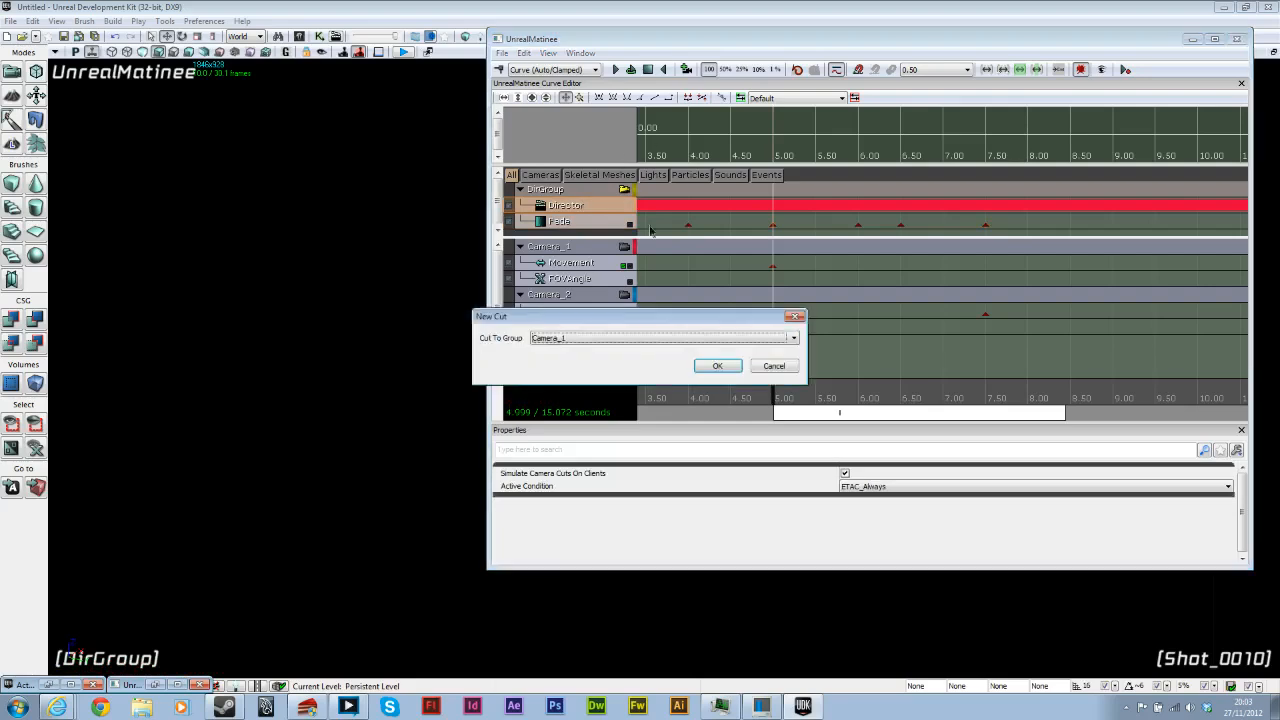
pyautogui.click(640, 340)
pyautogui.click(624, 368)
pyautogui.click(716, 366)
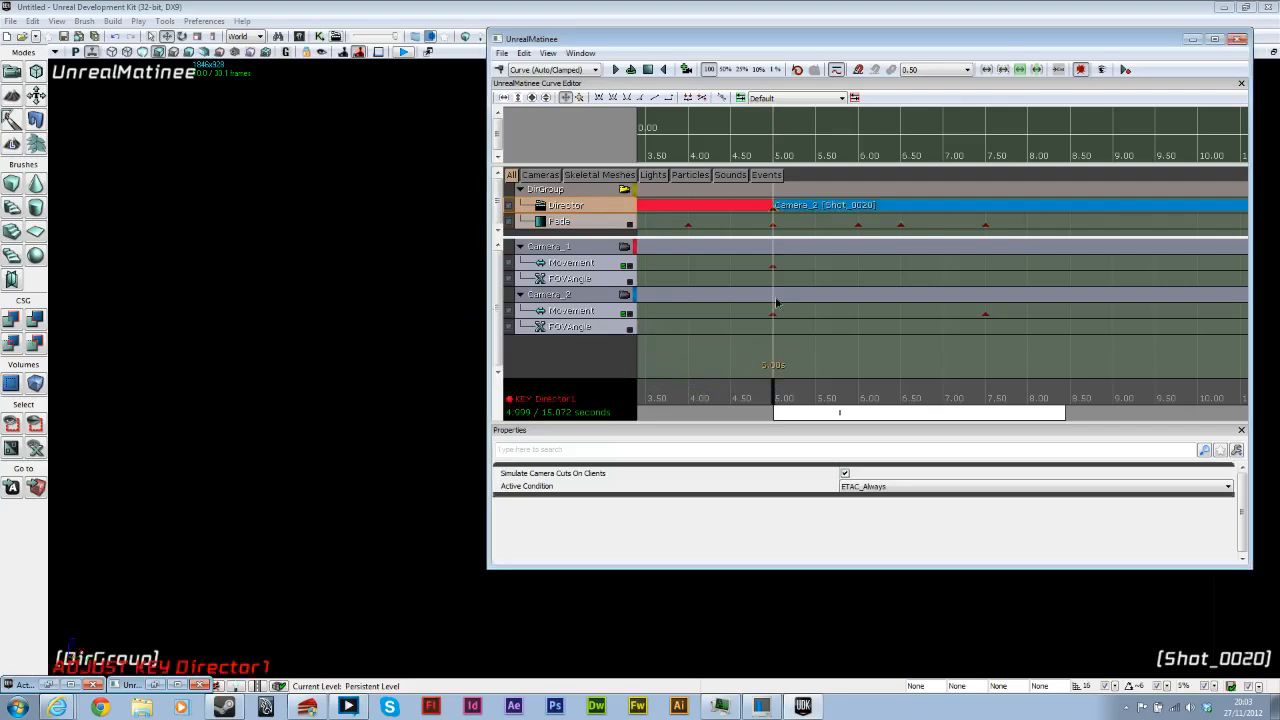
# Step: Return the time marker to 0 and preview the sequence with the Matinee window moved clear of the viewport
pyautogui.moveTo(771, 388); pyautogui.dragTo(337, 434)
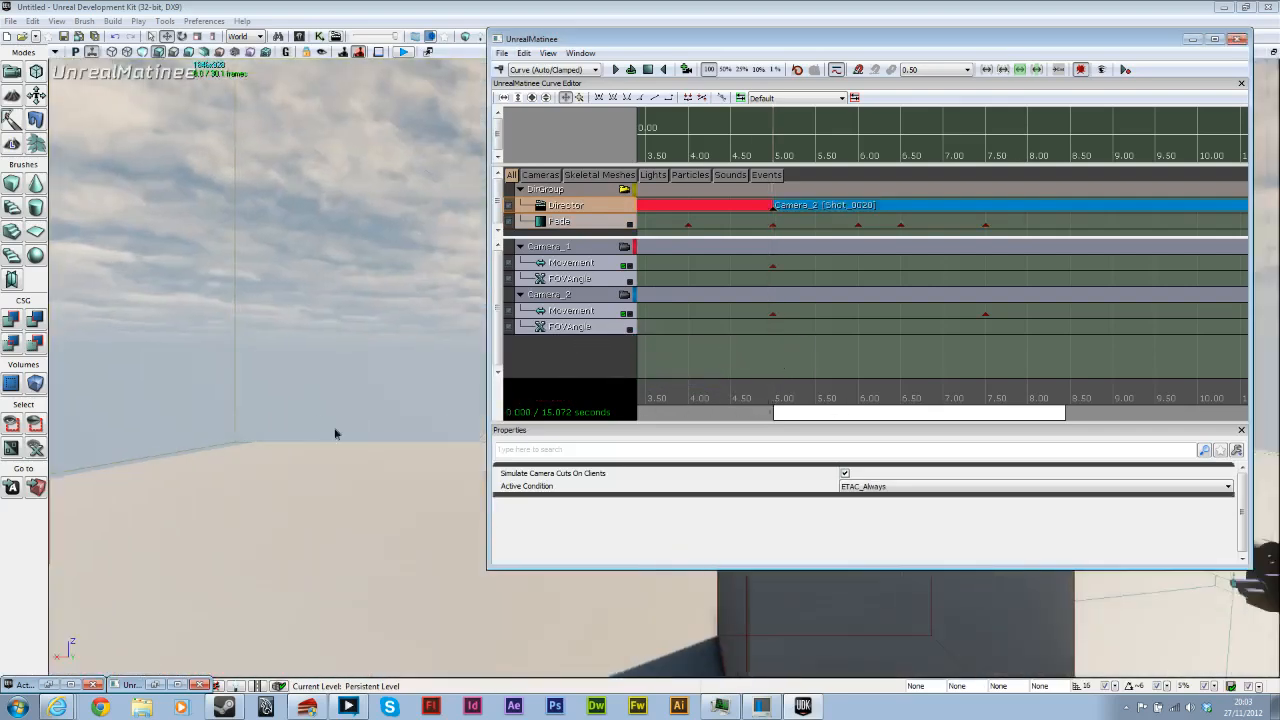
pyautogui.click(1192, 39)
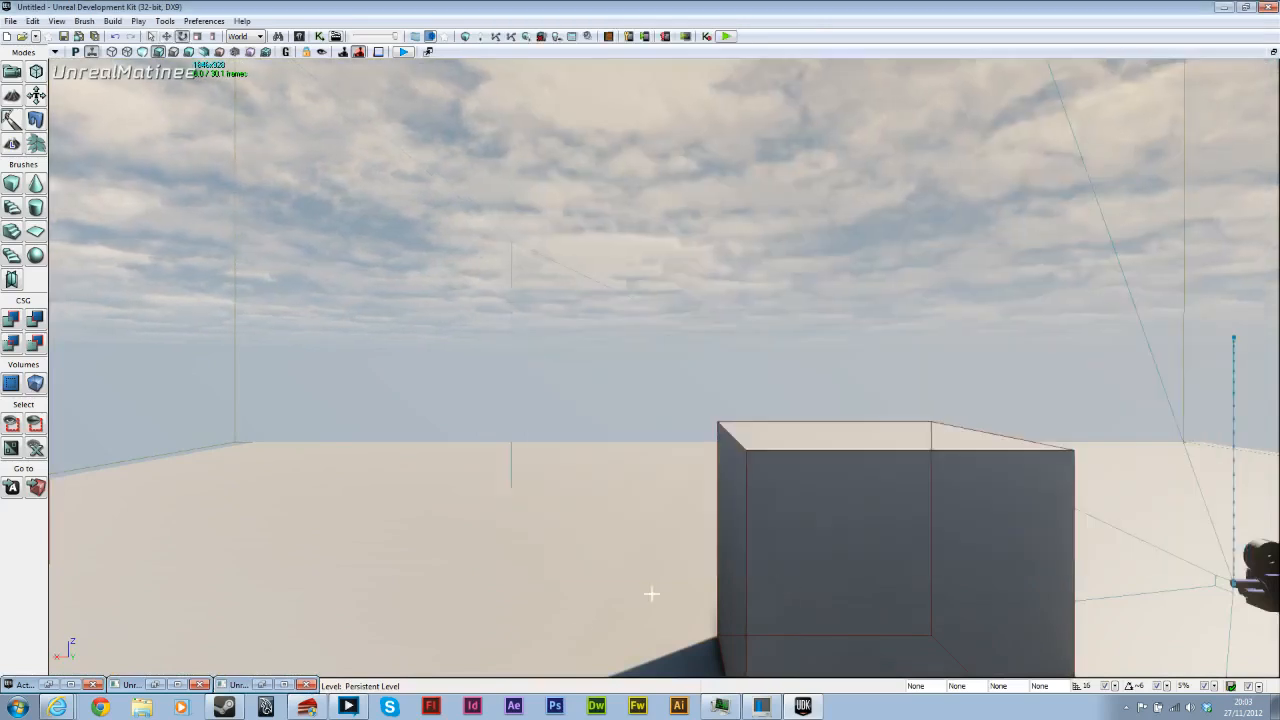
pyautogui.click(282, 685)
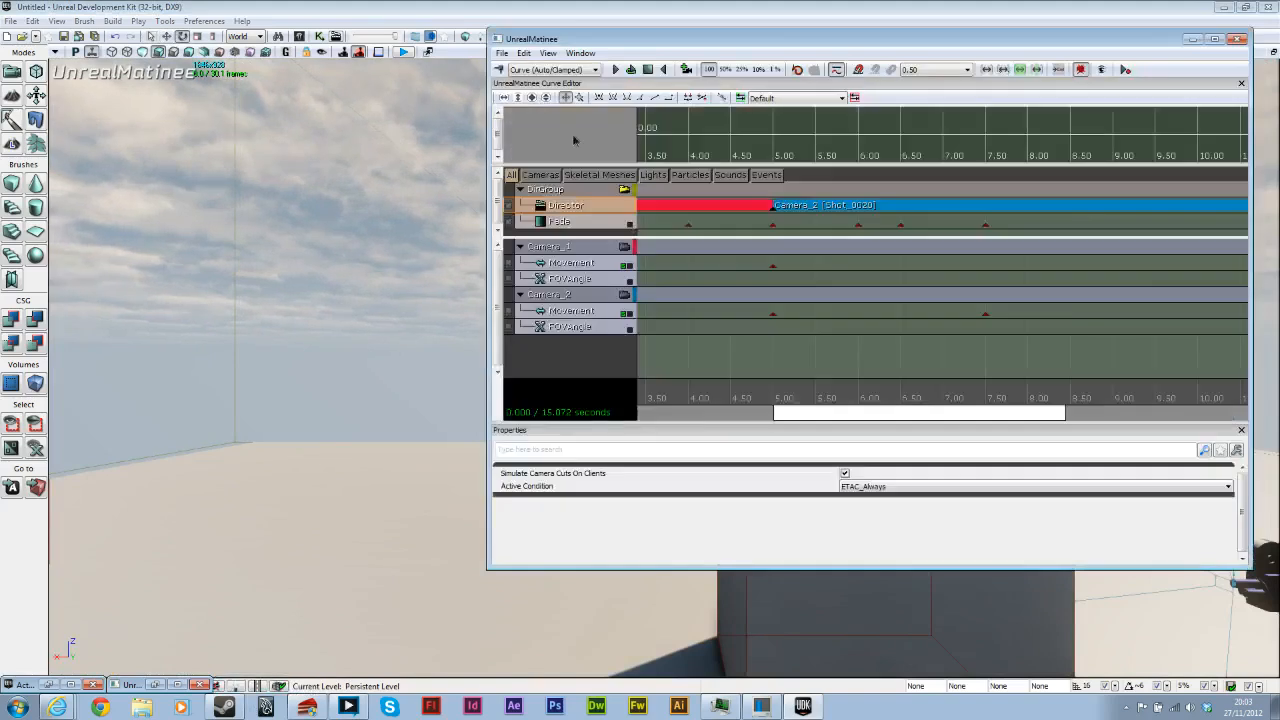
pyautogui.moveTo(521, 38); pyautogui.dragTo(1256, 610)
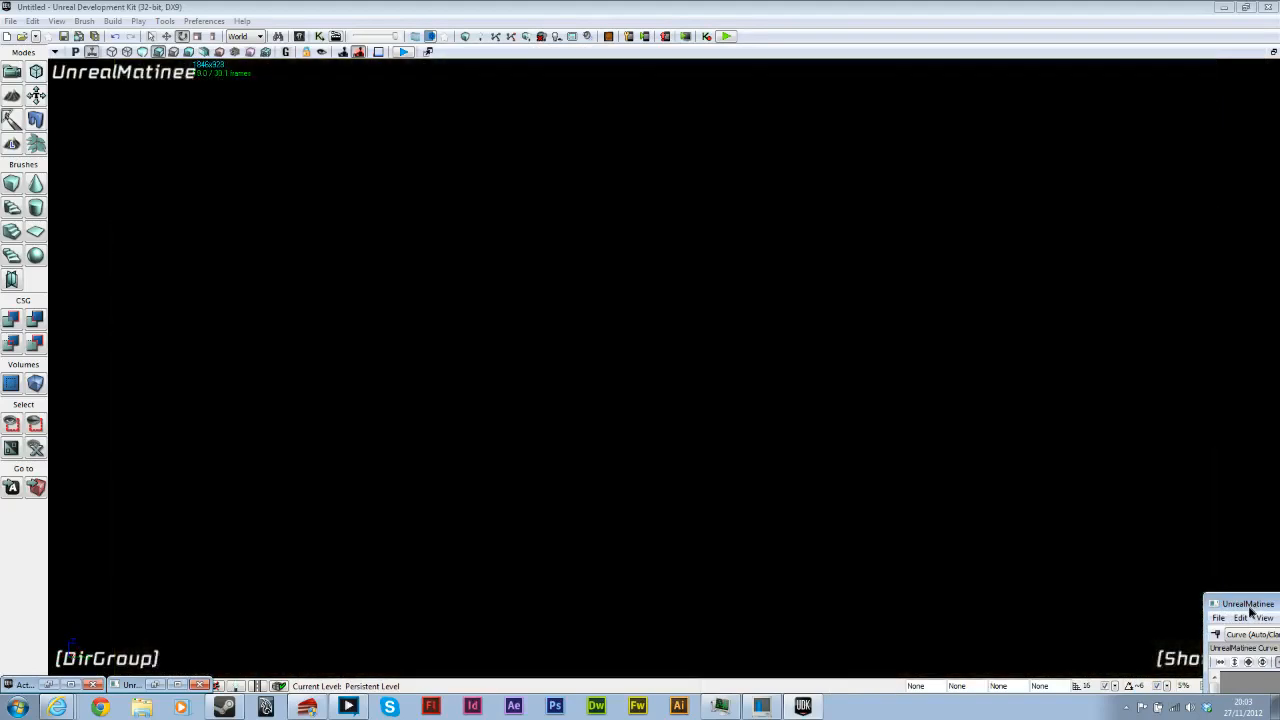
pyautogui.click(436, 174)
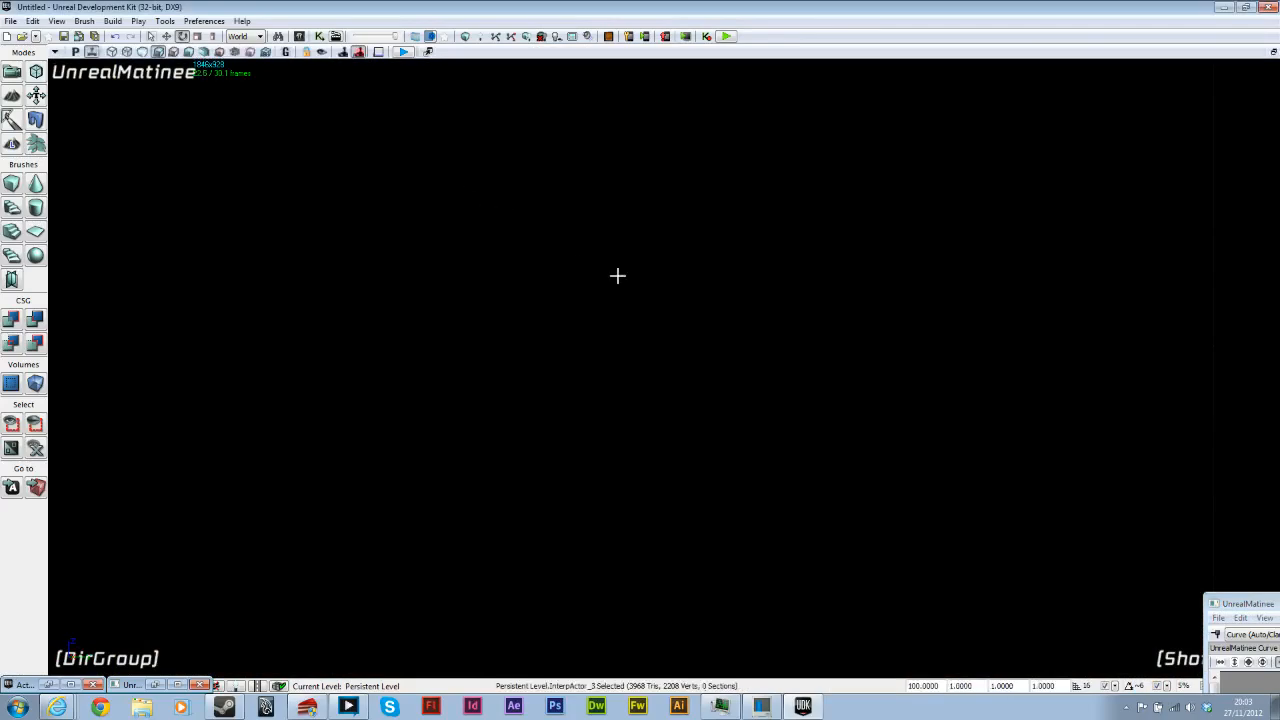
# Step: Stop viewing through the Director group and minimise the Matinee window to clear the viewport
pyautogui.moveTo(1274, 603); pyautogui.dragTo(374, 58)
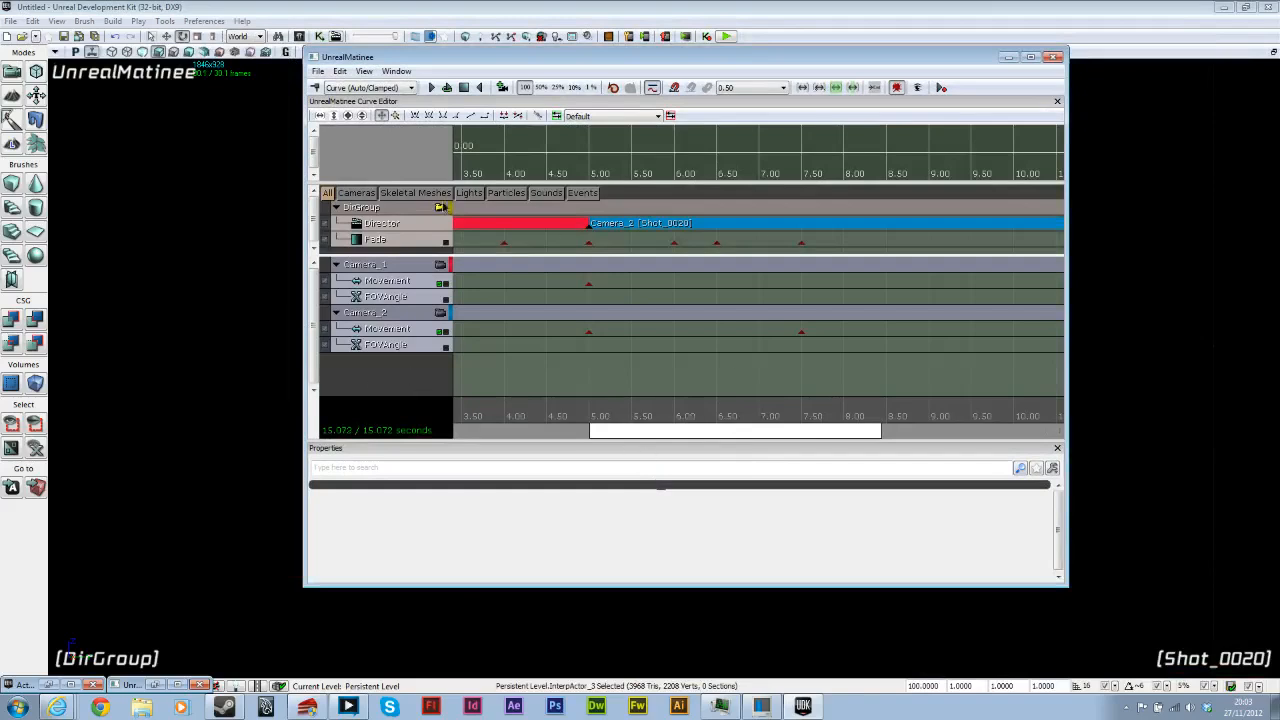
pyautogui.click(440, 207)
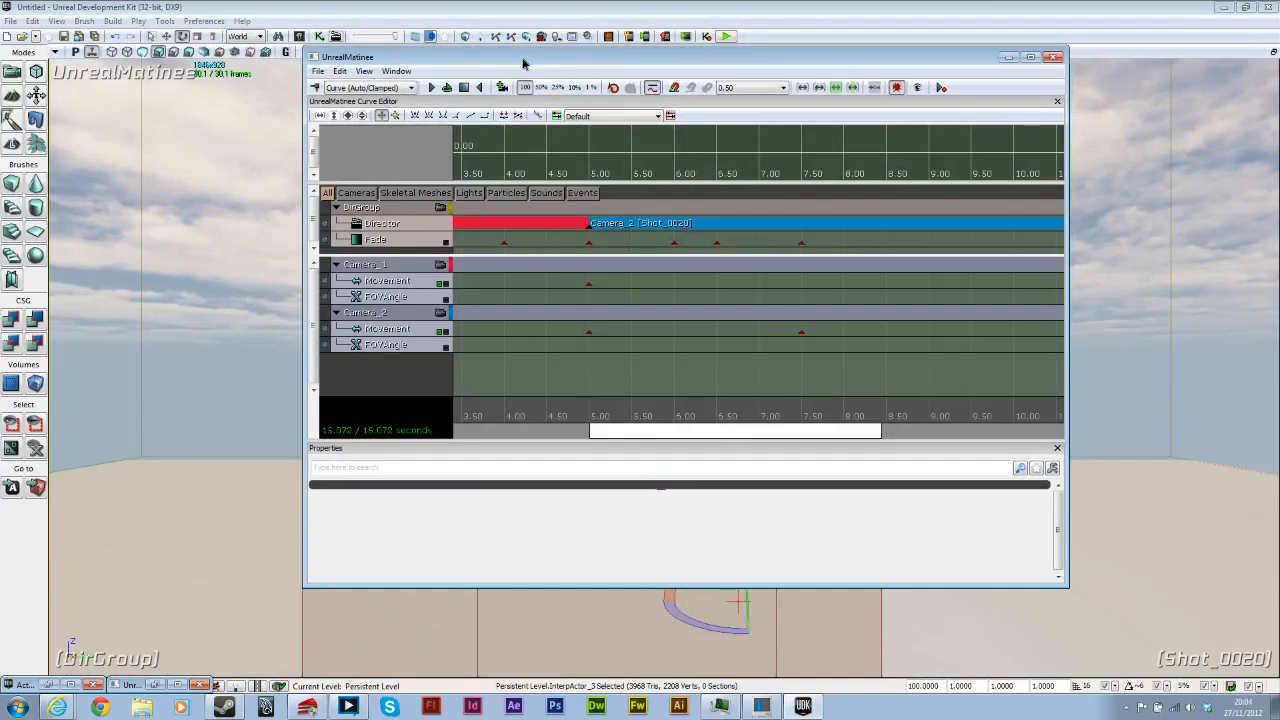
pyautogui.moveTo(522, 64); pyautogui.dragTo(1279, 420)
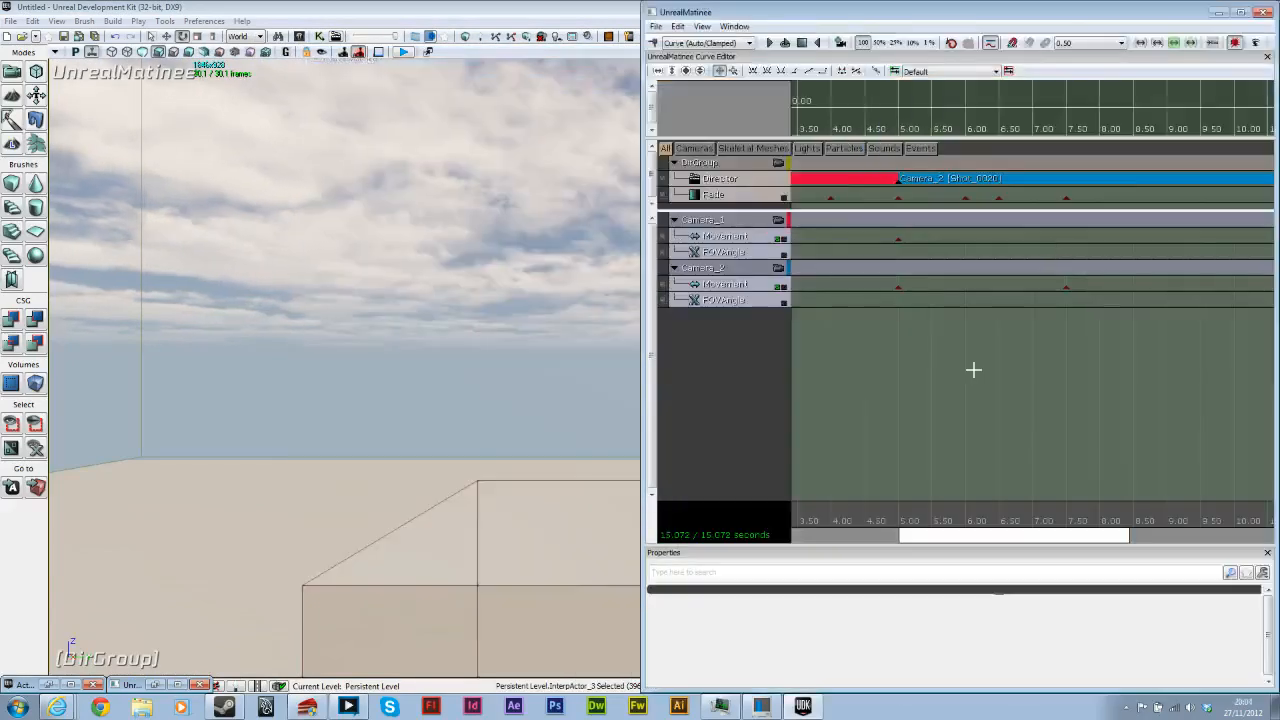
pyautogui.click(1219, 12)
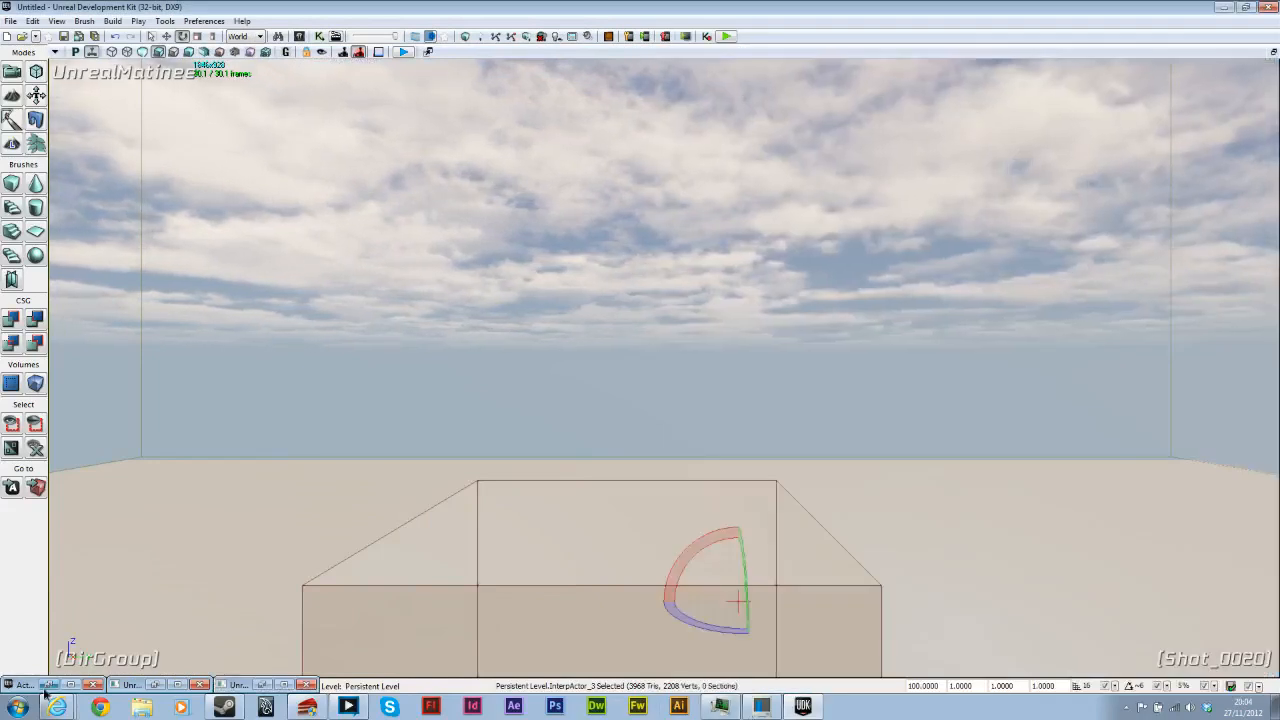
# Step: Filter the Content Browser to Skeletal Meshes, select SK_CH_LIAM_Cathode and minimise the browser
pyautogui.click(45, 688)
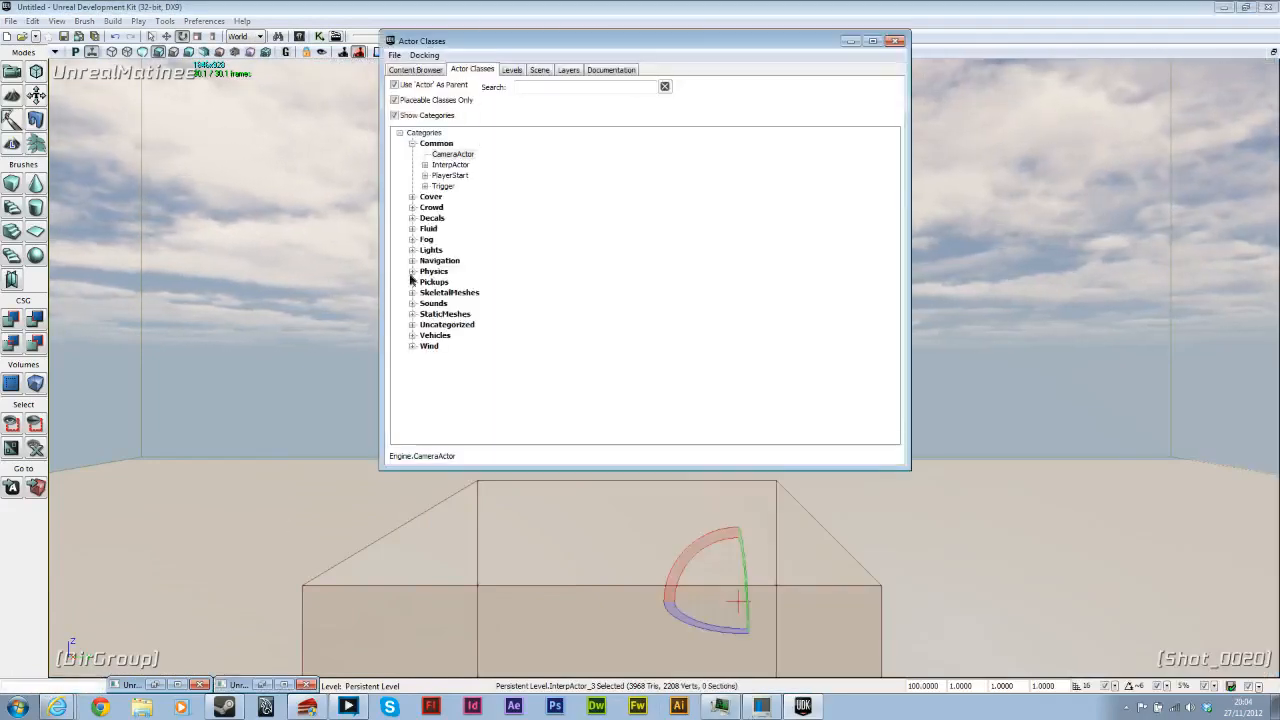
pyautogui.click(418, 70)
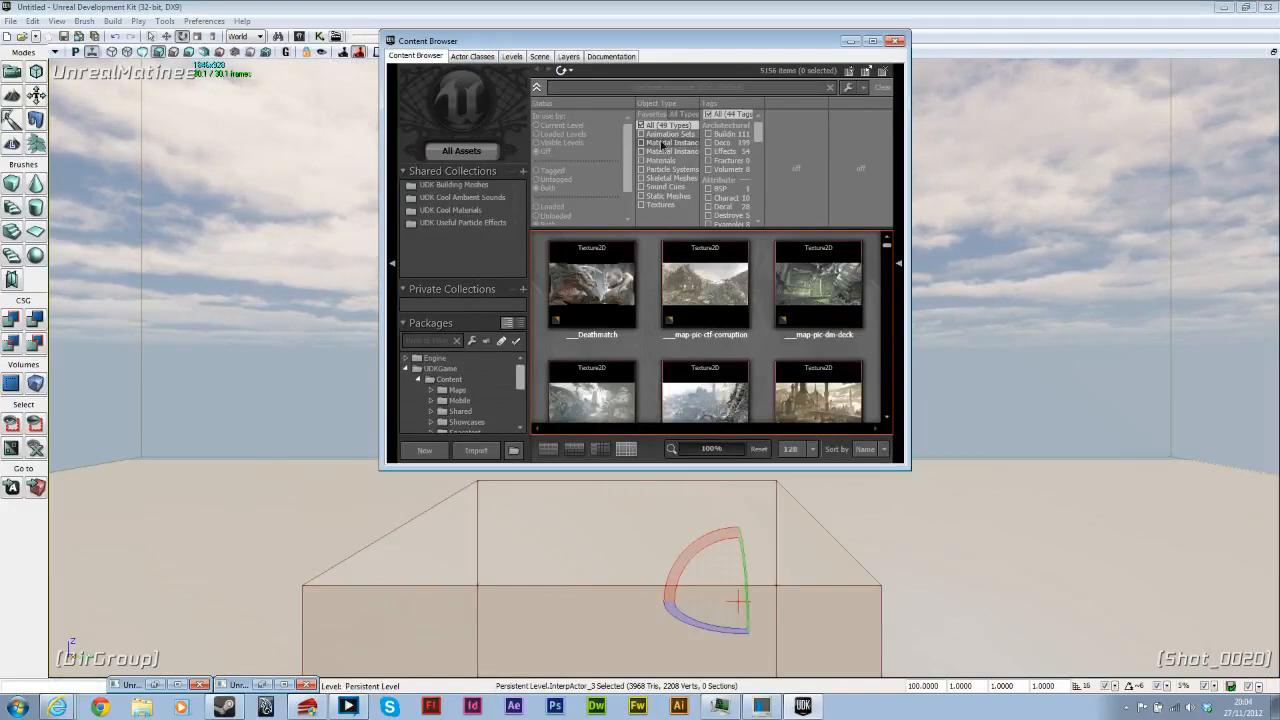
pyautogui.click(641, 178)
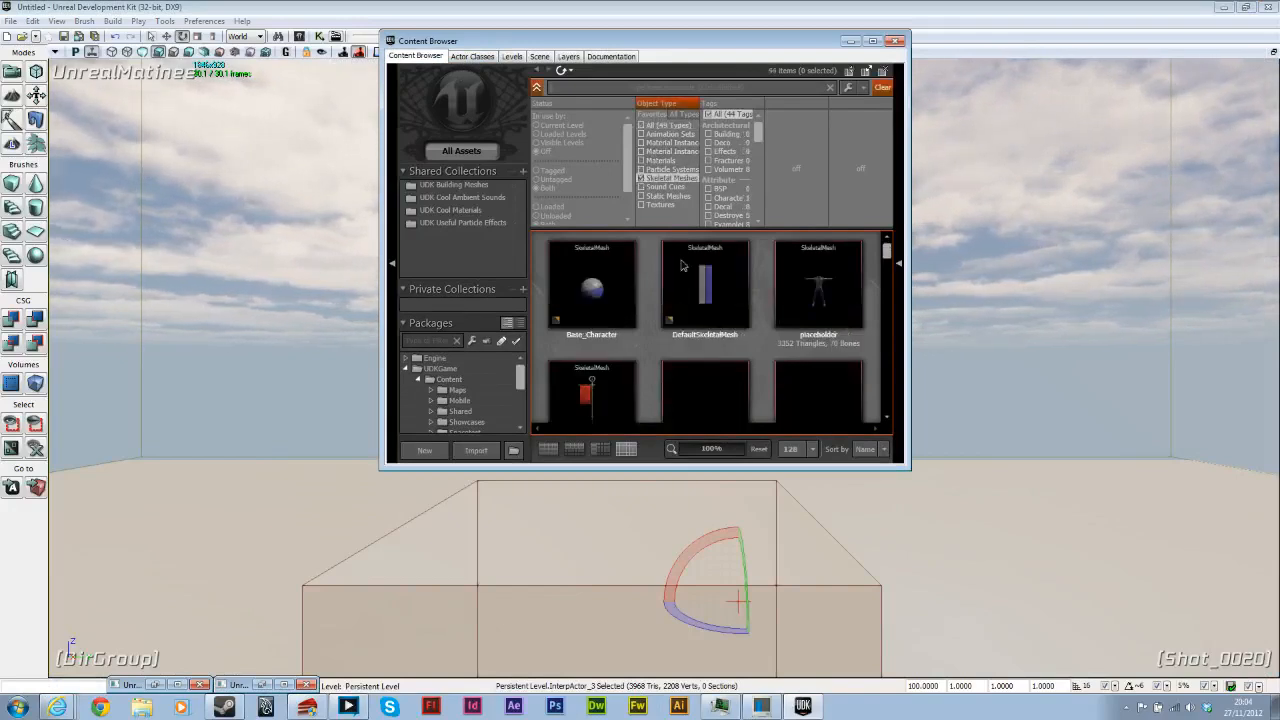
pyautogui.moveTo(887, 250); pyautogui.dragTo(887, 285)
pyautogui.click(705, 340)
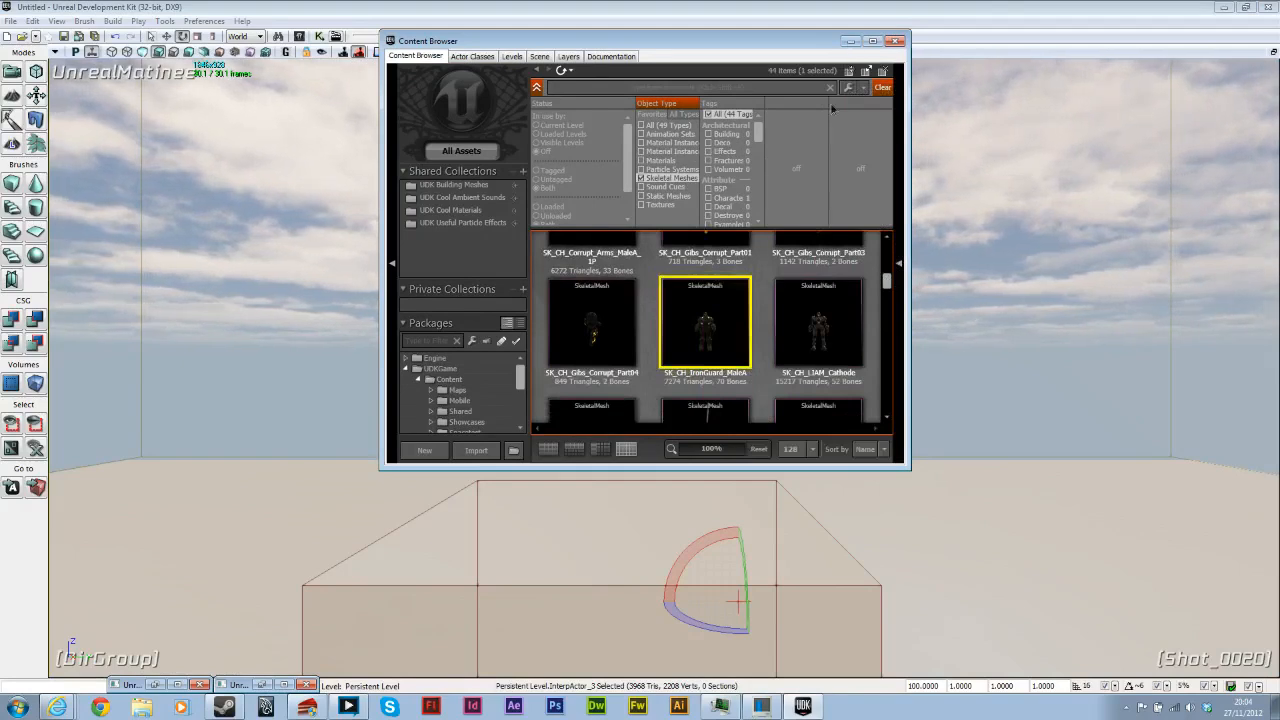
pyautogui.click(818, 322)
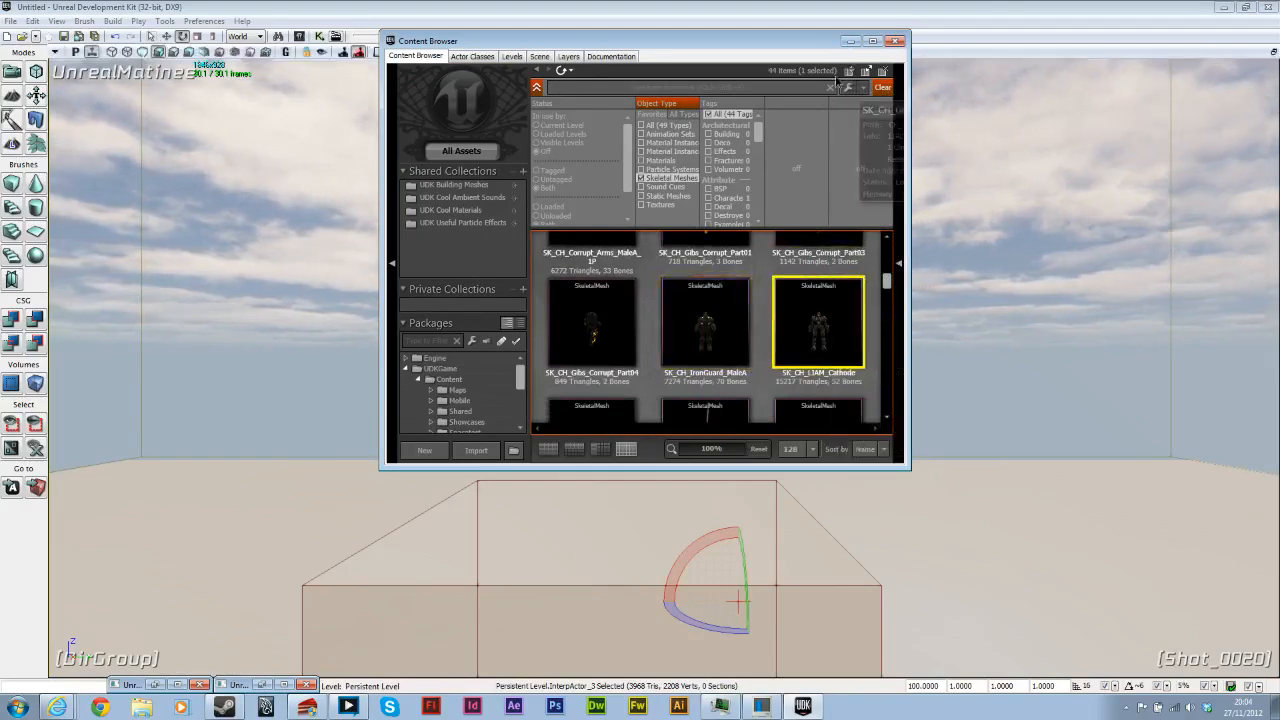
pyautogui.click(849, 41)
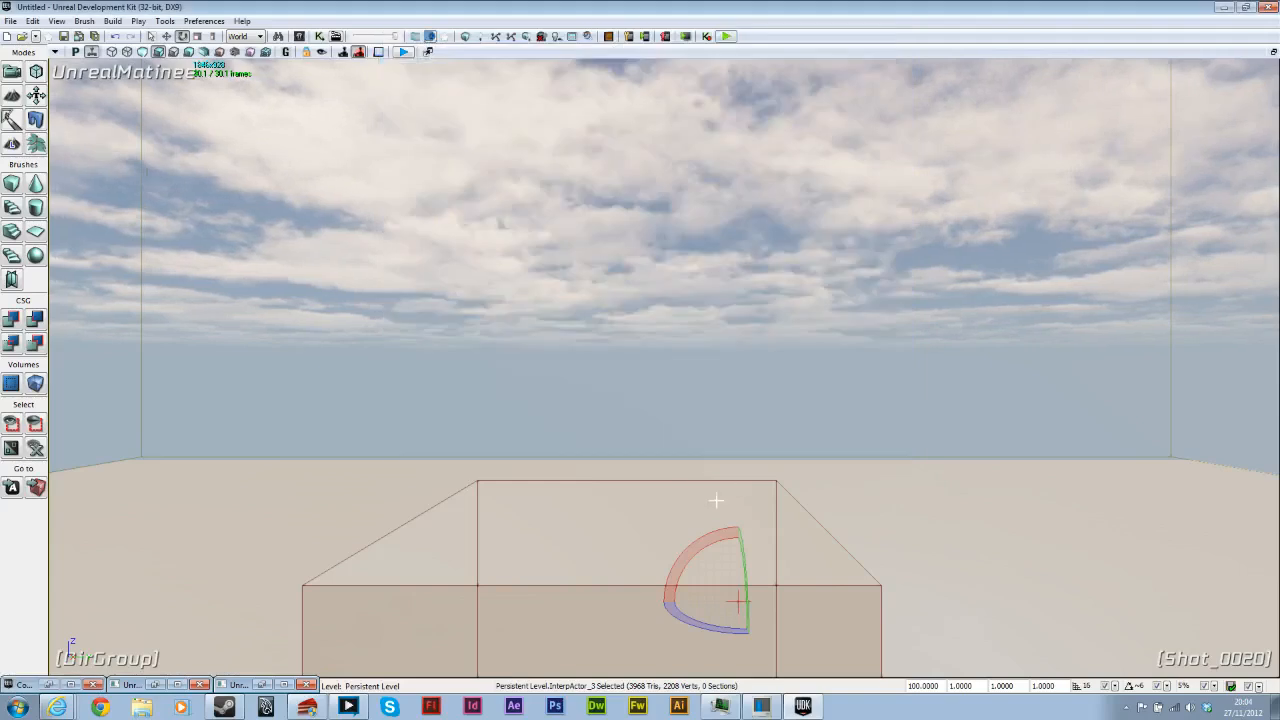
# Step: Add the SK_CH_LIAM_Cathode skeletal mesh on top of the cube and raise it so its feet stand on the surface
pyautogui.rightClick(613, 532)
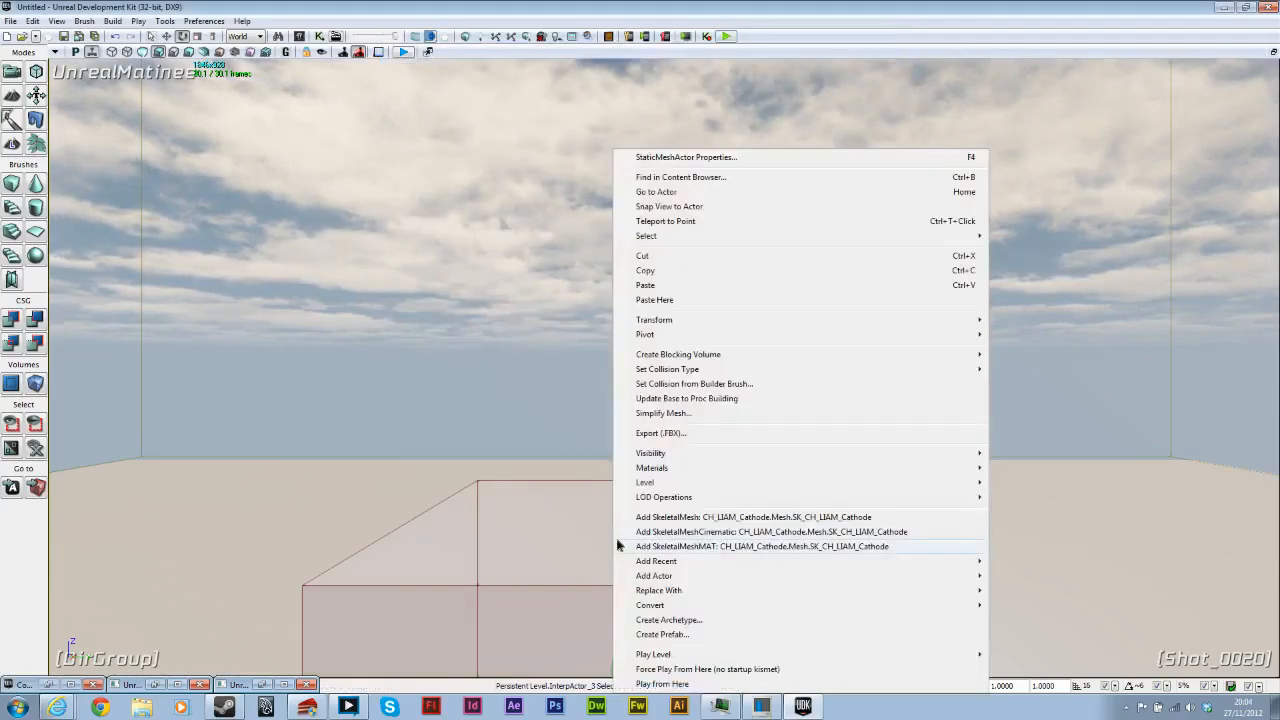
pyautogui.click(698, 517)
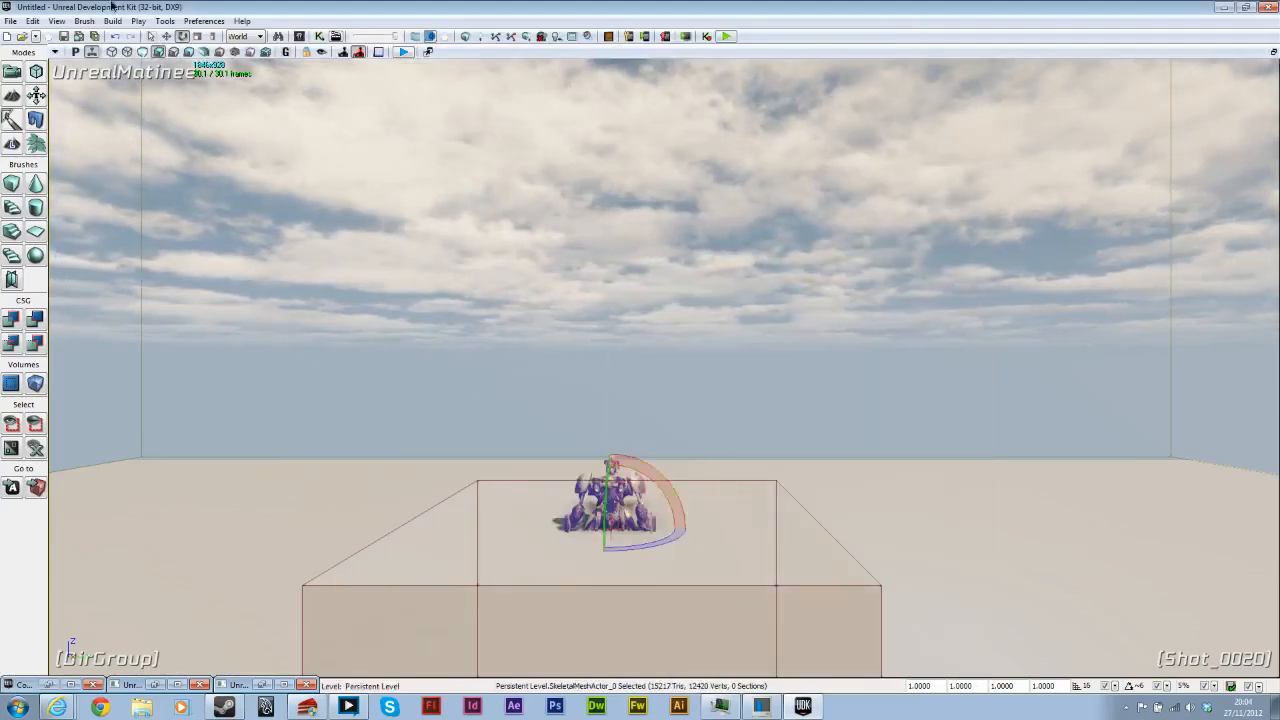
pyautogui.click(167, 36)
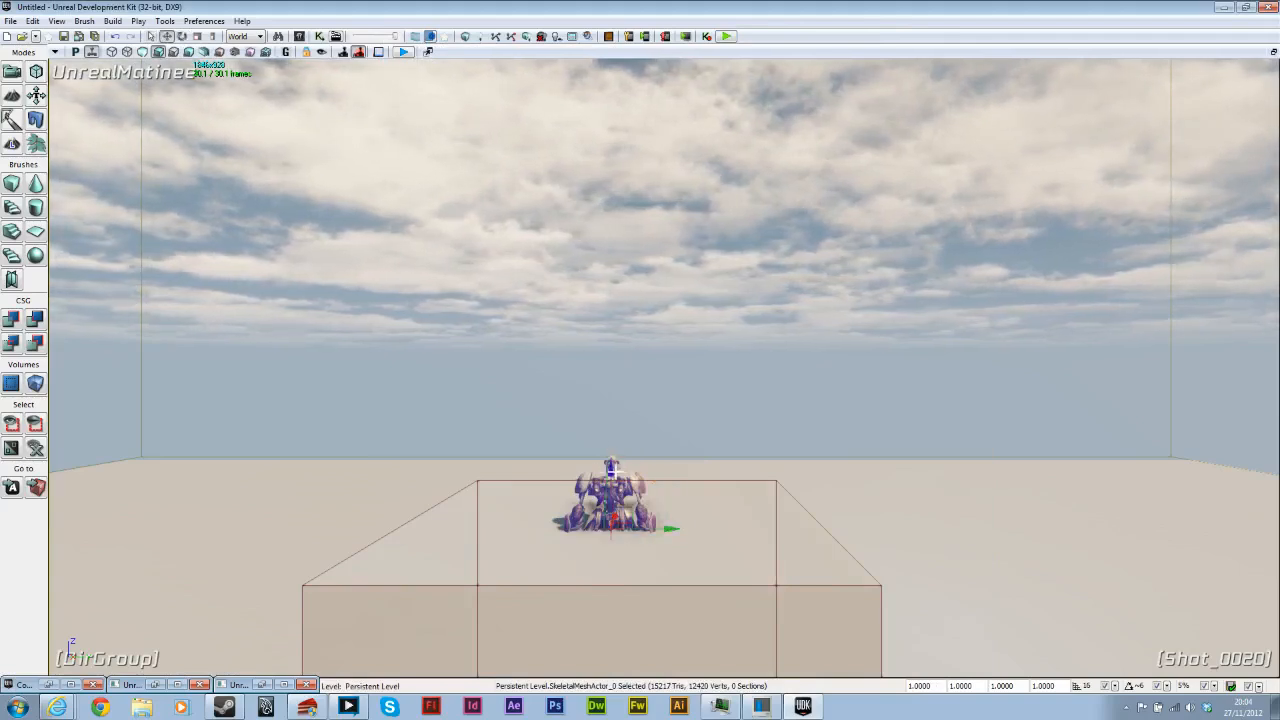
pyautogui.moveTo(600, 426); pyautogui.dragTo(597, 360)
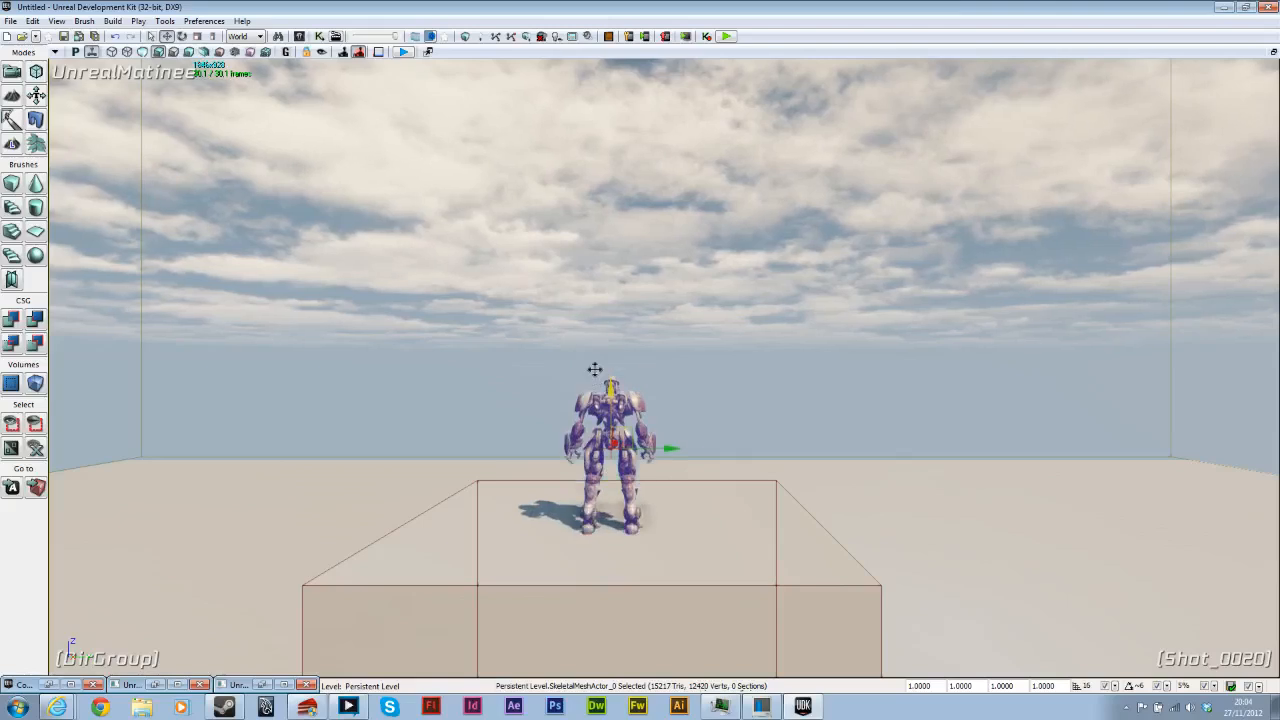
# Step: Rotate the robot mesh 180 degrees about its vertical axis
pyautogui.press('space')
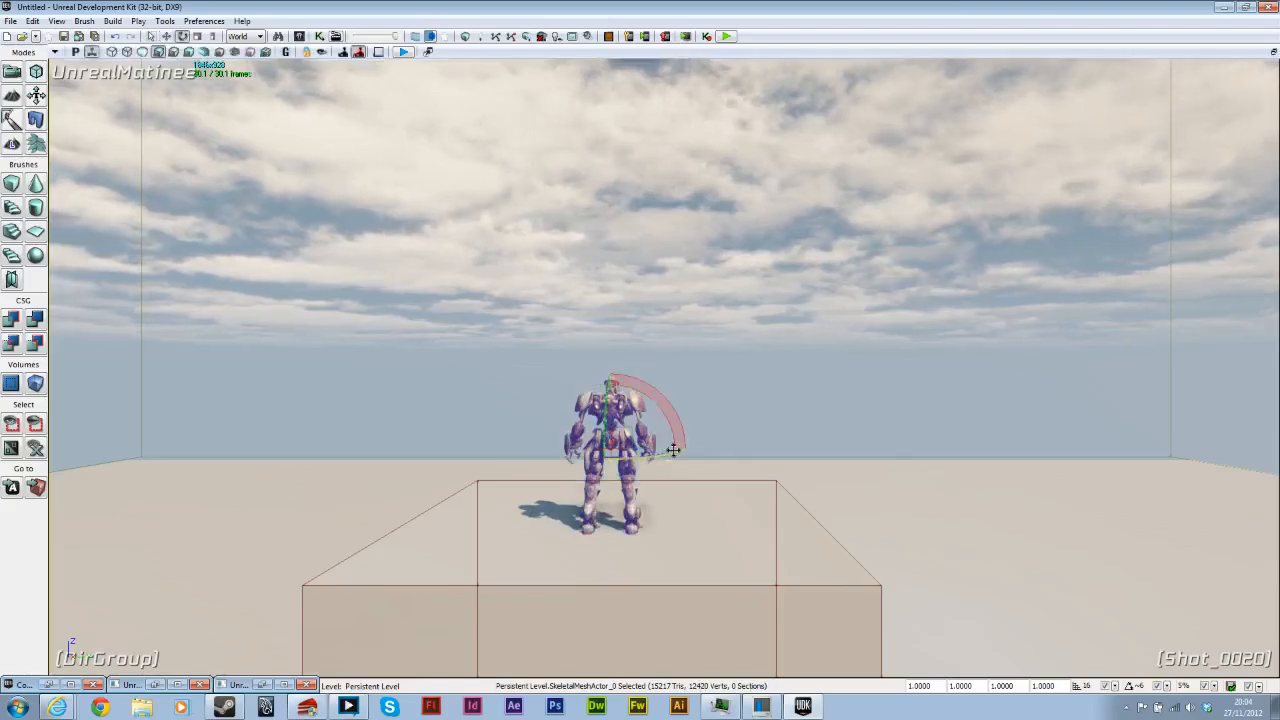
pyautogui.moveTo(663, 448); pyautogui.dragTo(608, 446)
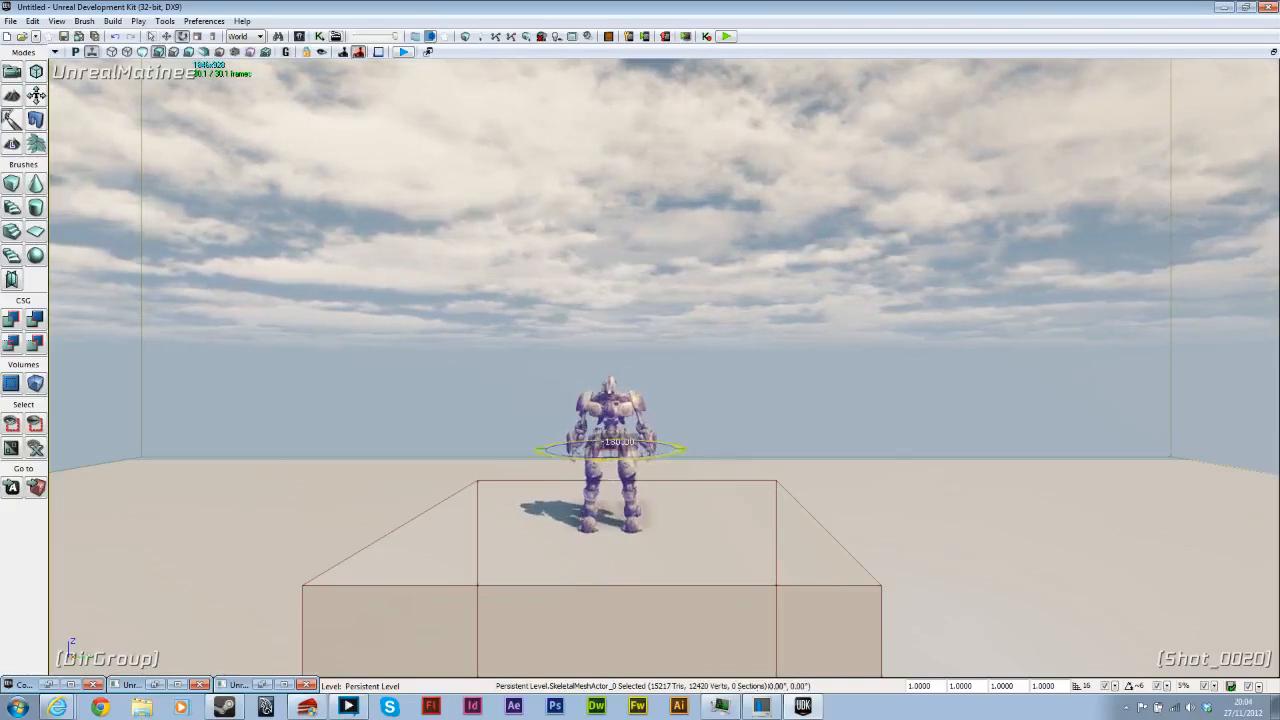
pyautogui.moveTo(572, 451); pyautogui.dragTo(515, 446, button='right')
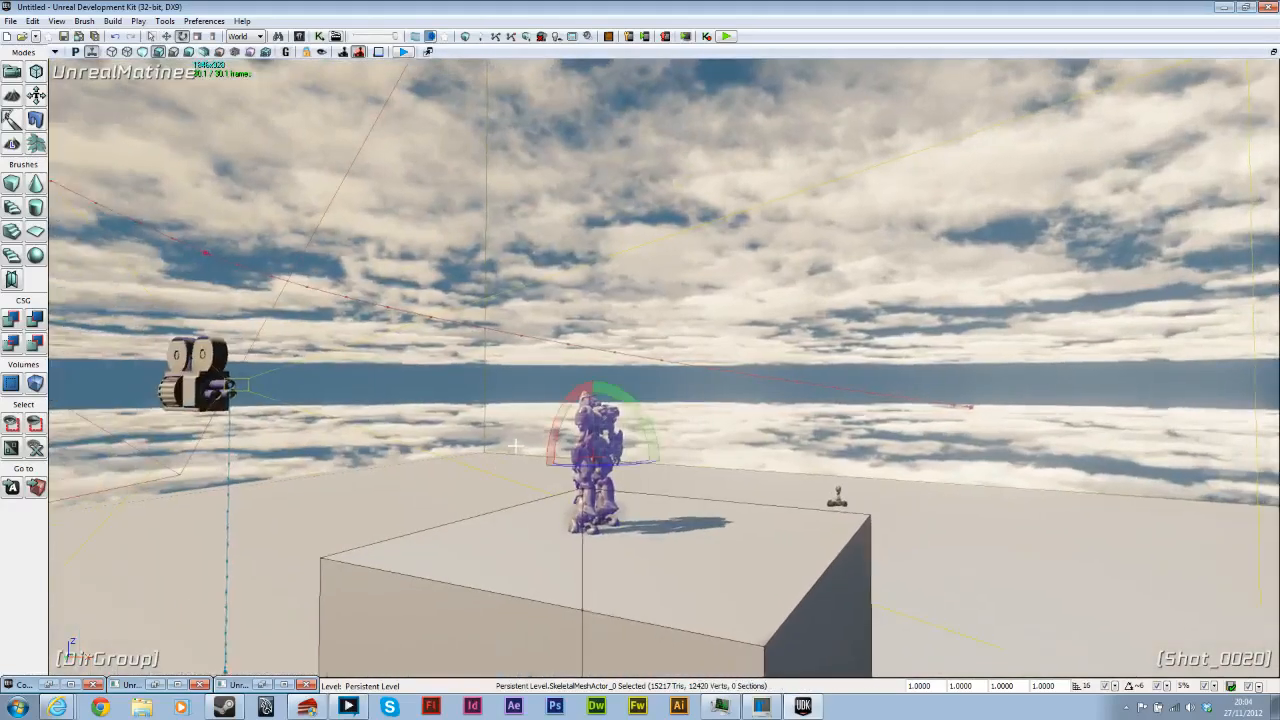
pyautogui.moveTo(572, 465)
pyautogui.mouseDown()
pyautogui.moveTo(625, 465)
pyautogui.moveTo(569, 470)
pyautogui.mouseUp()
# Step: Switch back to translation and reposition the robot on the cube's top face
pyautogui.moveTo(569, 470); pyautogui.dragTo(474, 470, button='right')
pyautogui.press('space')
pyautogui.press('space')
pyautogui.moveTo(569, 470)
pyautogui.mouseDown(button='right')
pyautogui.moveTo(530, 472)
pyautogui.moveTo(548, 484)
pyautogui.mouseUp(button='right')
pyautogui.moveTo(558, 487); pyautogui.dragTo(545, 505)
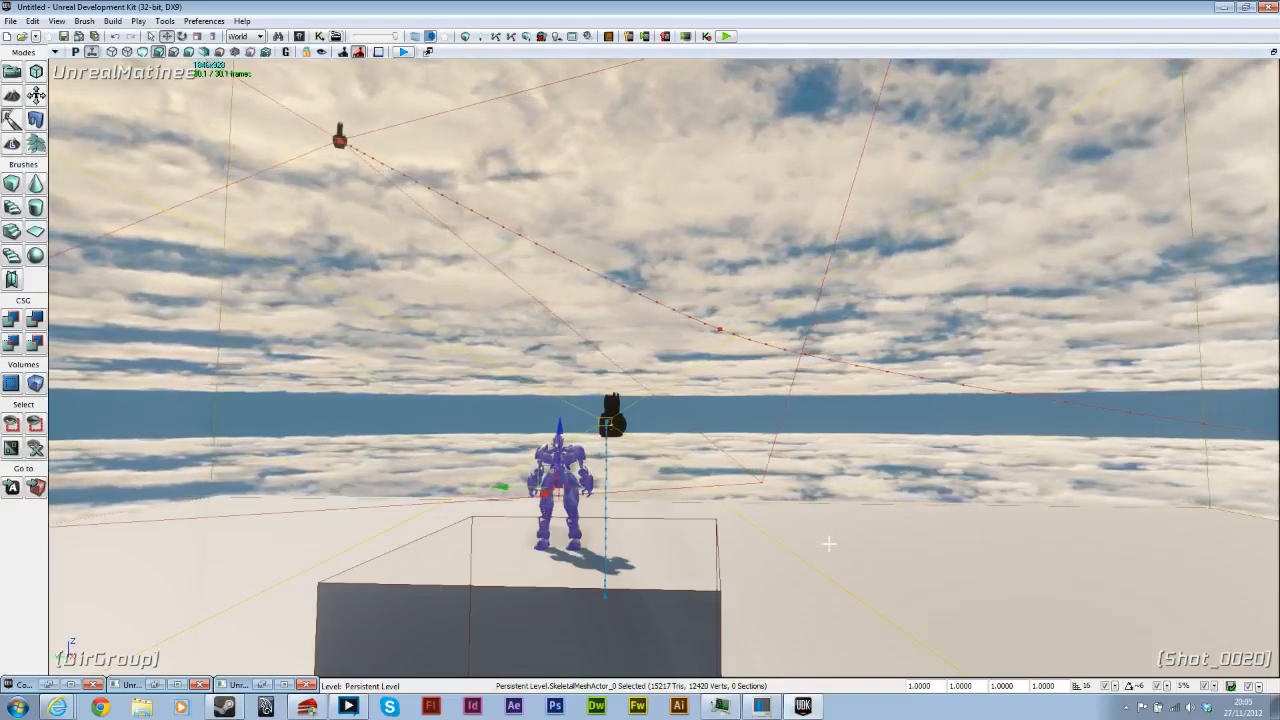
# Step: Add a new CameraActor on the floor beside the cube
pyautogui.moveTo(846, 539); pyautogui.dragTo(806, 410, button='right')
pyautogui.rightClick(551, 414)
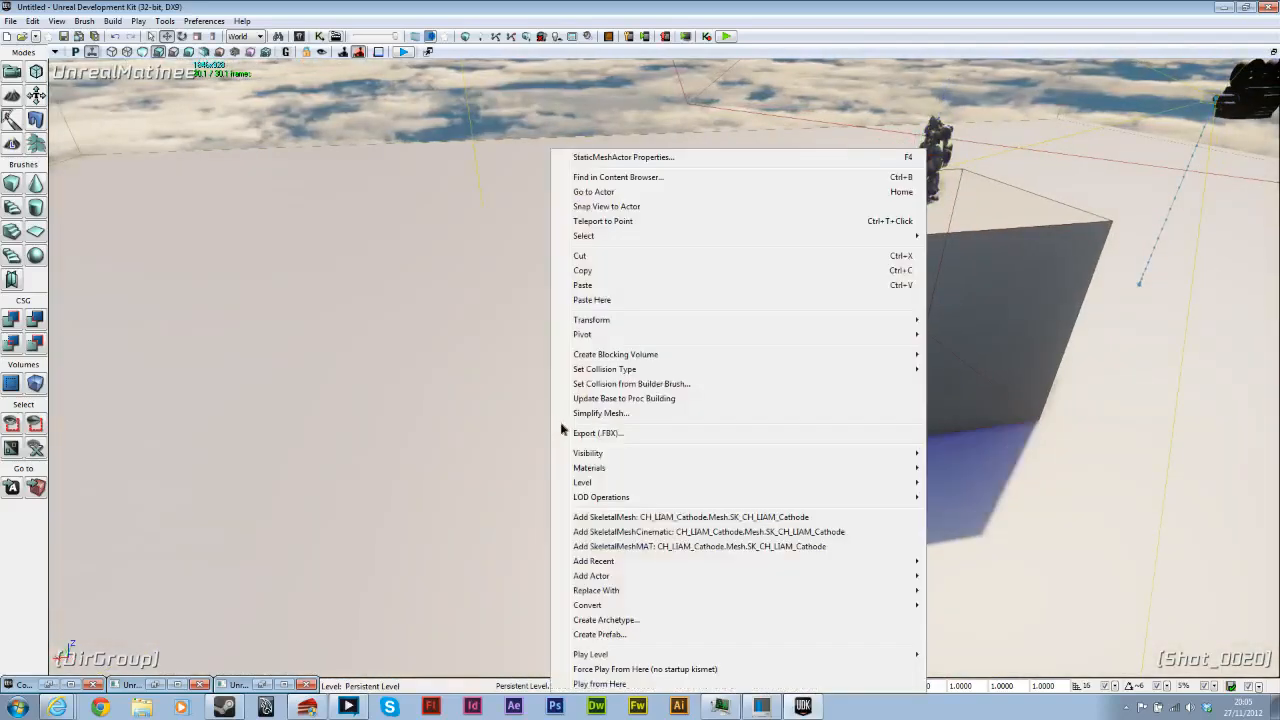
pyautogui.moveTo(672, 563)
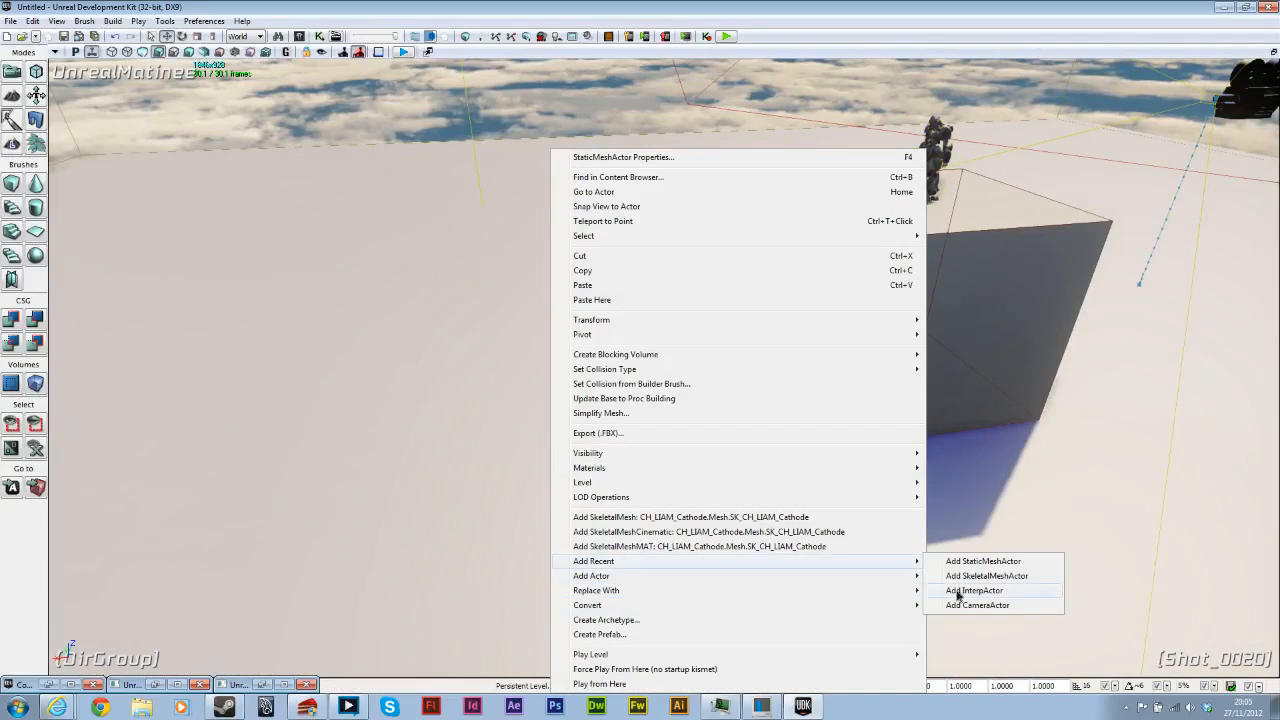
pyautogui.click(988, 608)
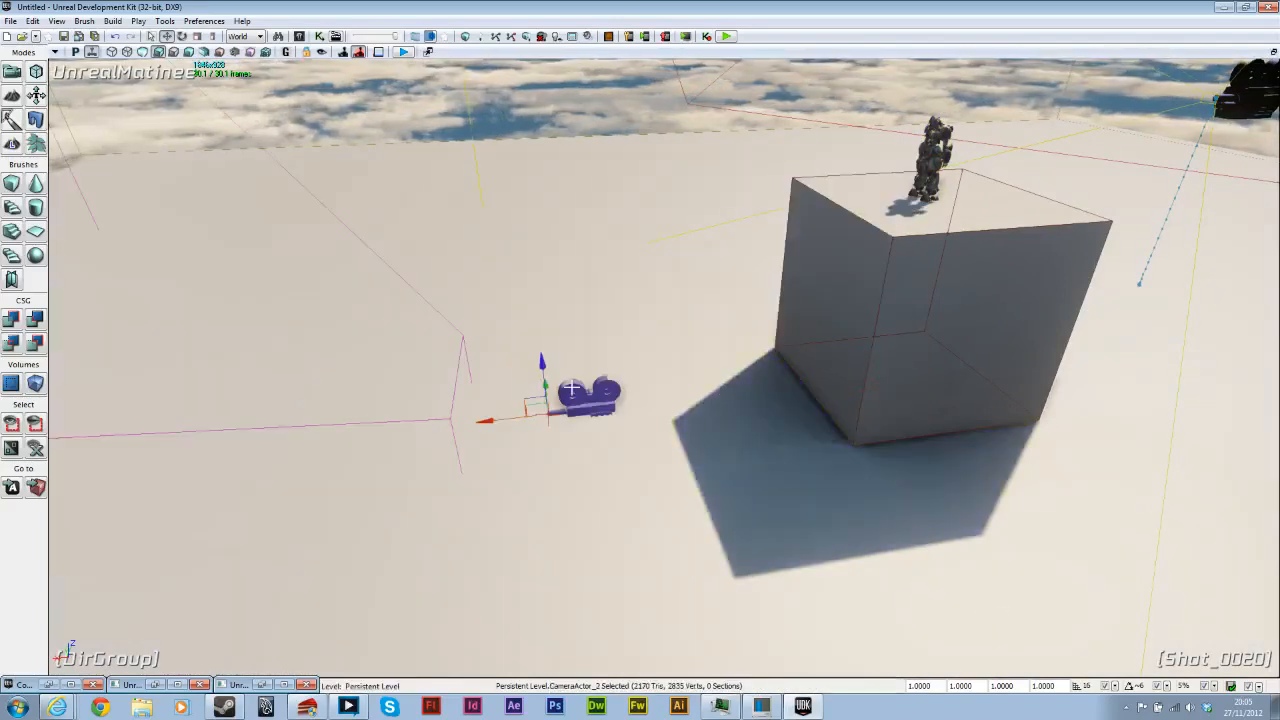
# Step: Rotate the new camera actor so that it points towards the cube
pyautogui.press('space')
pyautogui.moveTo(736, 436); pyautogui.dragTo(818, 441)
pyautogui.moveTo(374, 497); pyautogui.dragTo(364, 497)
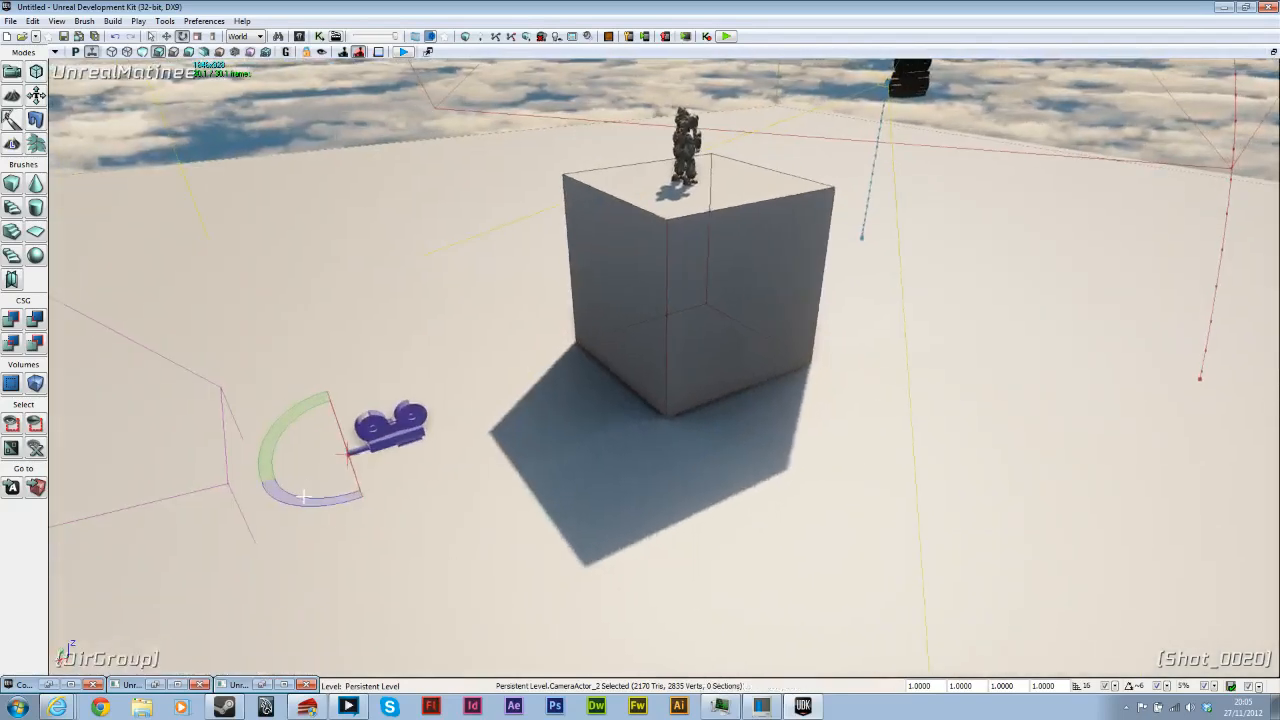
pyautogui.moveTo(580, 511)
pyautogui.mouseDown()
pyautogui.moveTo(720, 511)
pyautogui.moveTo(580, 511)
pyautogui.mouseUp()
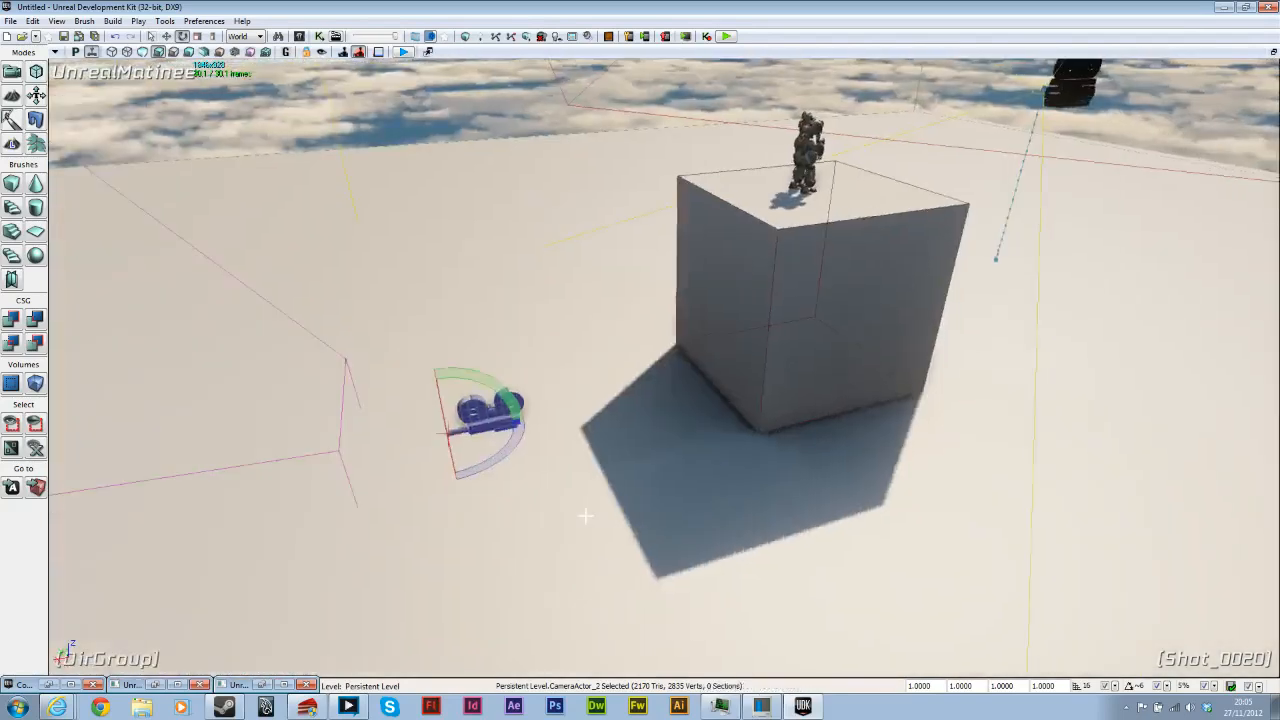
pyautogui.moveTo(488, 463); pyautogui.dragTo(329, 380)
# Step: Raise the new camera above the cube's top and move it in front of the robot
pyautogui.press('space')
pyautogui.press('space')
pyautogui.moveTo(466, 461); pyautogui.dragTo(396, 121)
pyautogui.moveTo(328, 232); pyautogui.dragTo(686, 185)
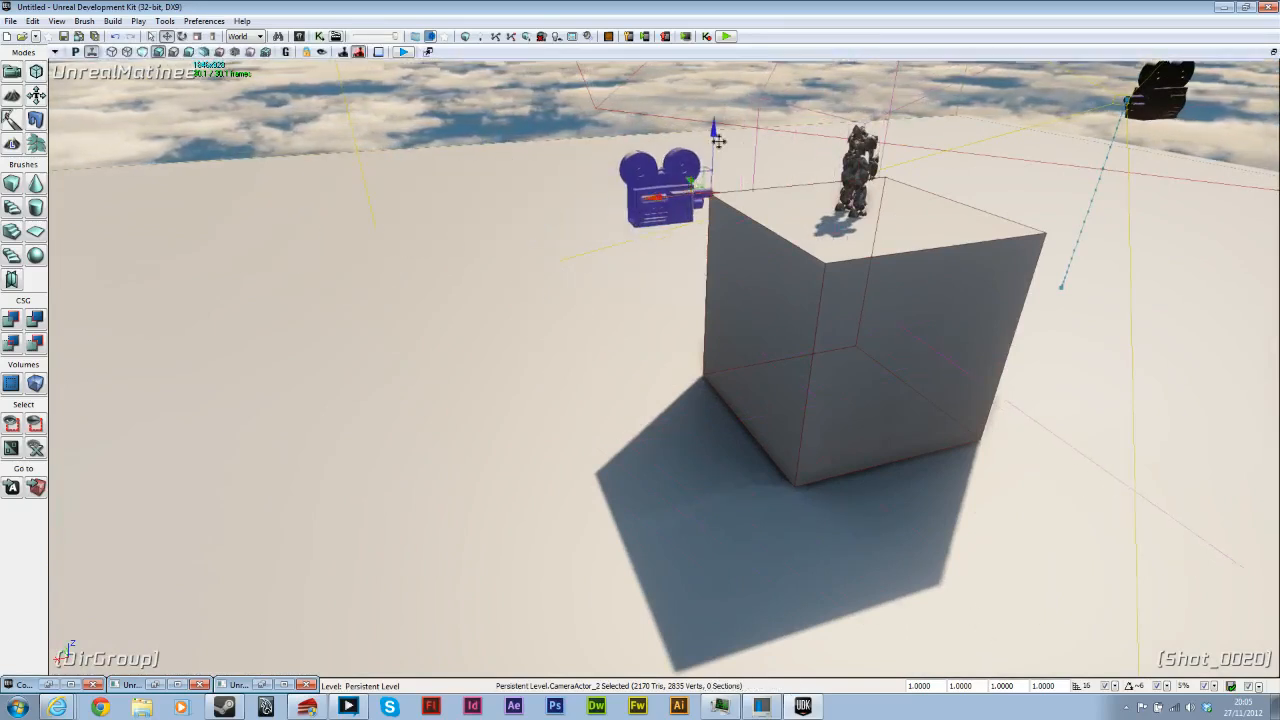
# Step: Reopen Matinee and create a new camera group named Camera_3 for the selected camera
pyautogui.click(257, 684)
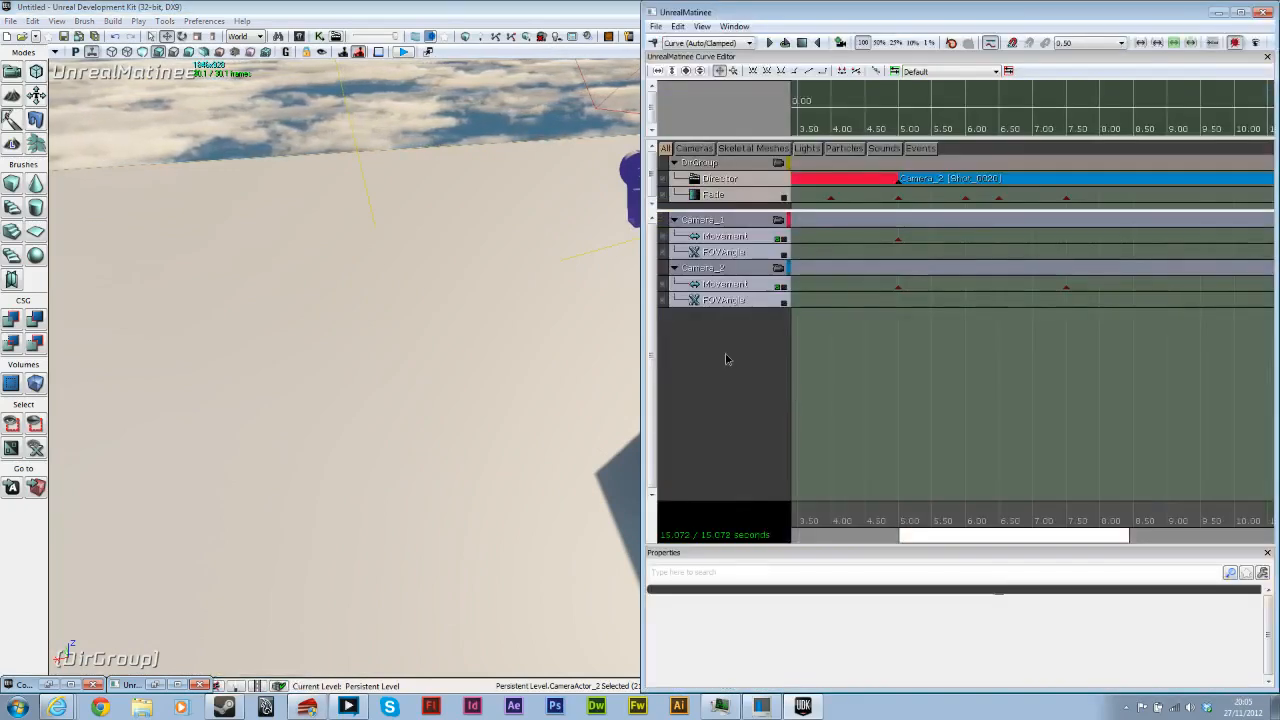
pyautogui.rightClick(727, 359)
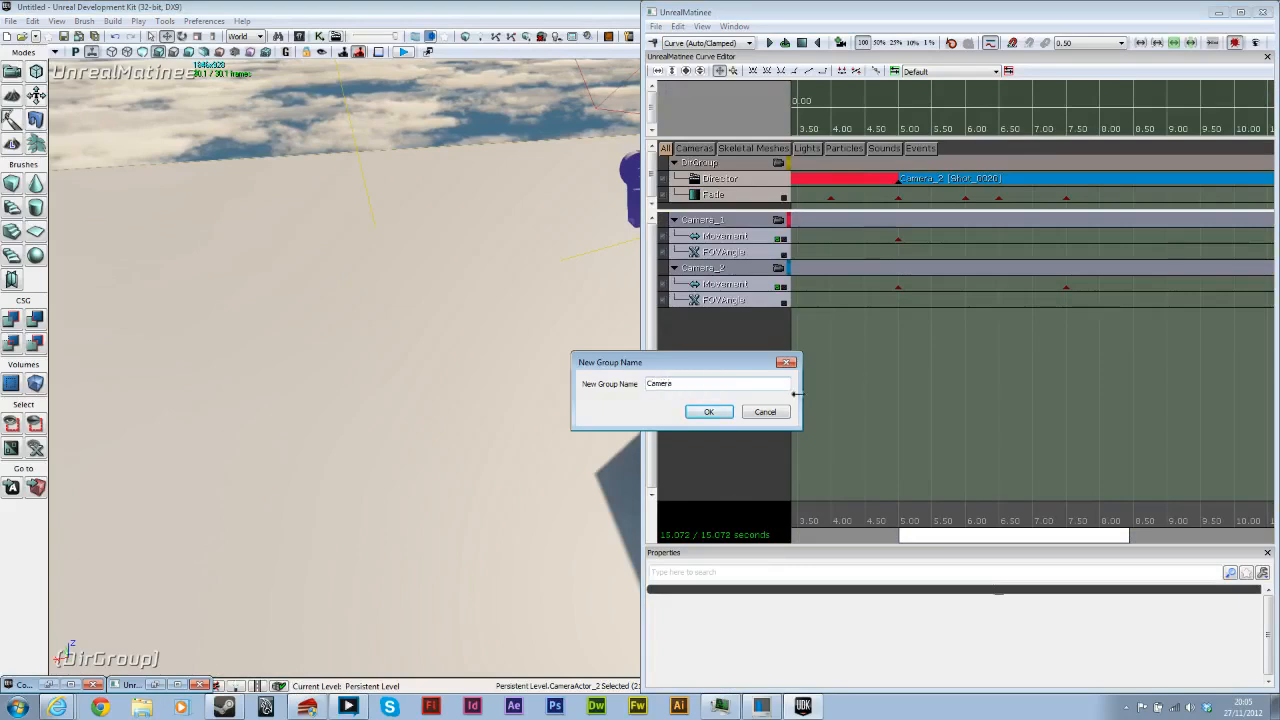
pyautogui.write('3')
pyautogui.press('Return')
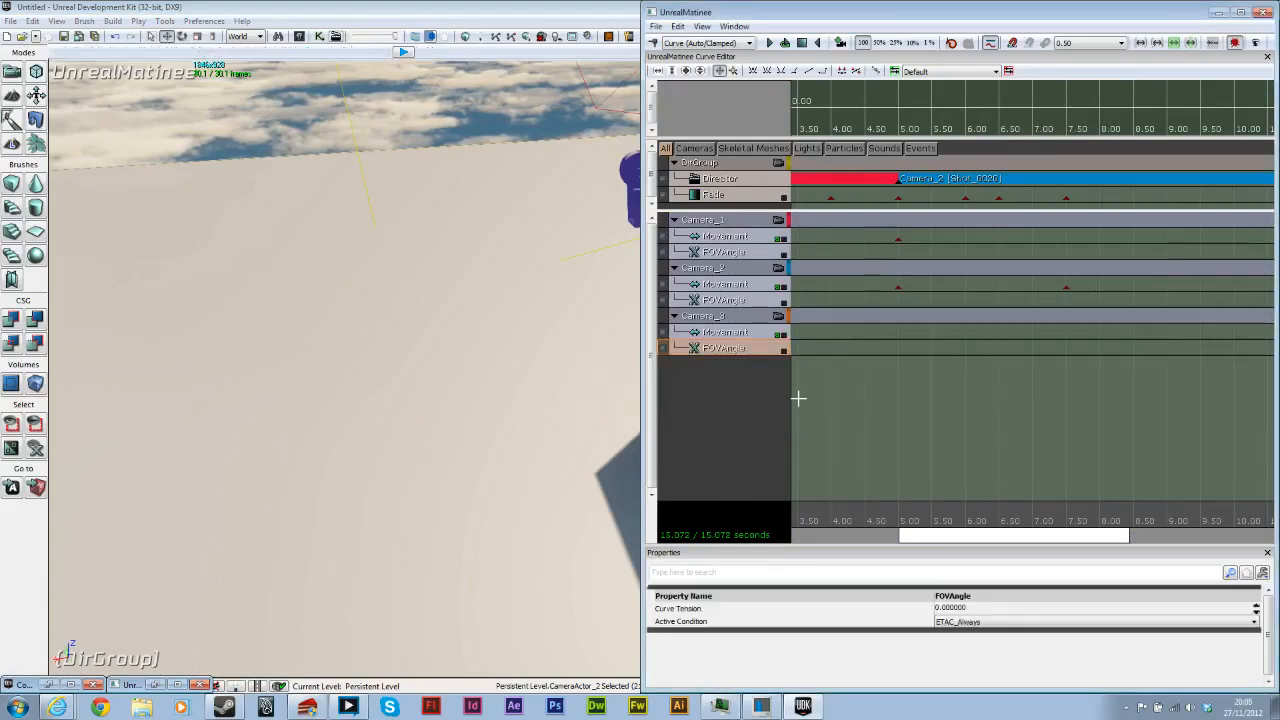
# Step: Look through Camera_3 with Matinee minimised and steer the camera to frame the robot's head and upper body
pyautogui.click(779, 318)
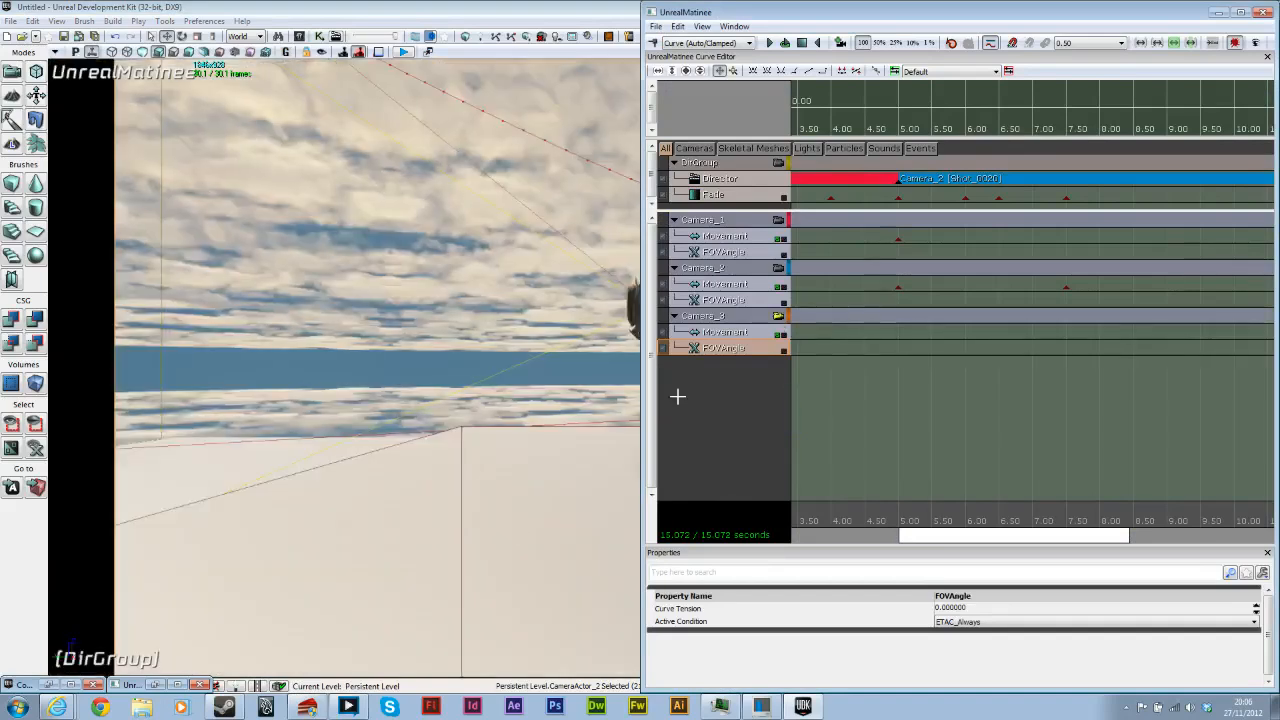
pyautogui.click(1222, 17)
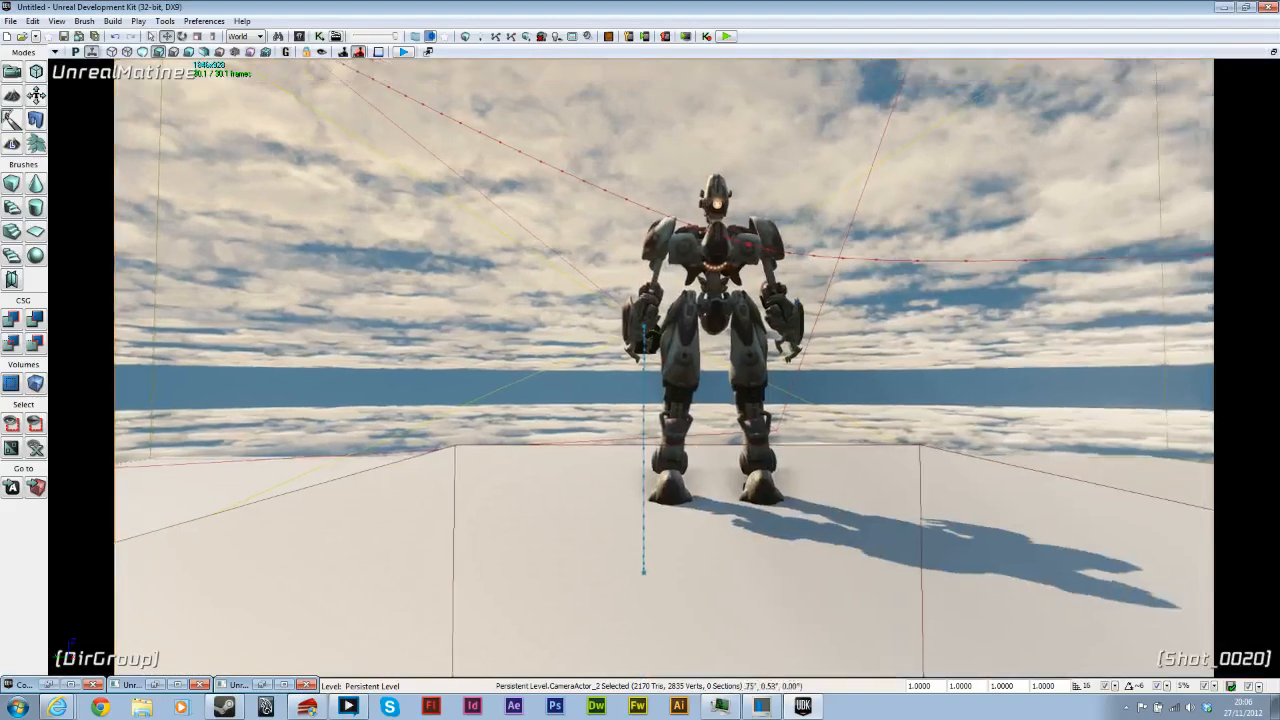
pyautogui.moveTo(664, 368); pyautogui.dragTo(666, 225, button='right')
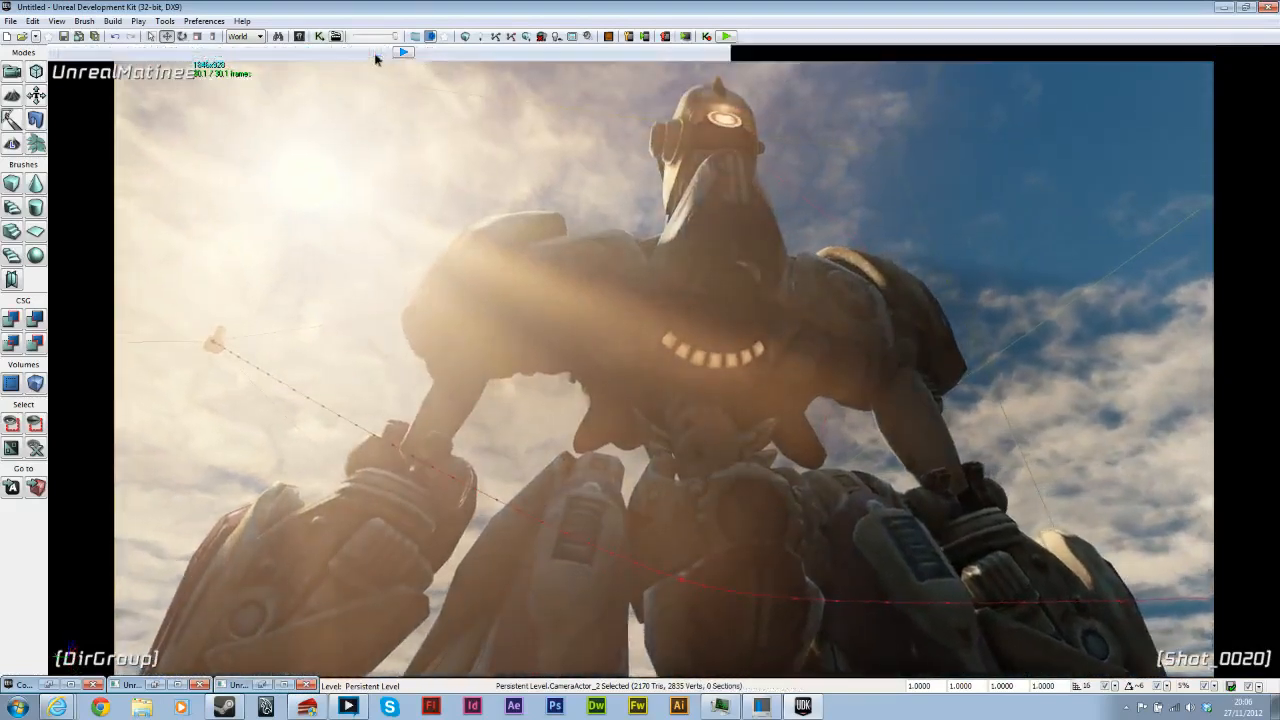
pyautogui.moveTo(664, 368); pyautogui.dragTo(698, 256, button='right')
pyautogui.scroll(1, 725, 660)
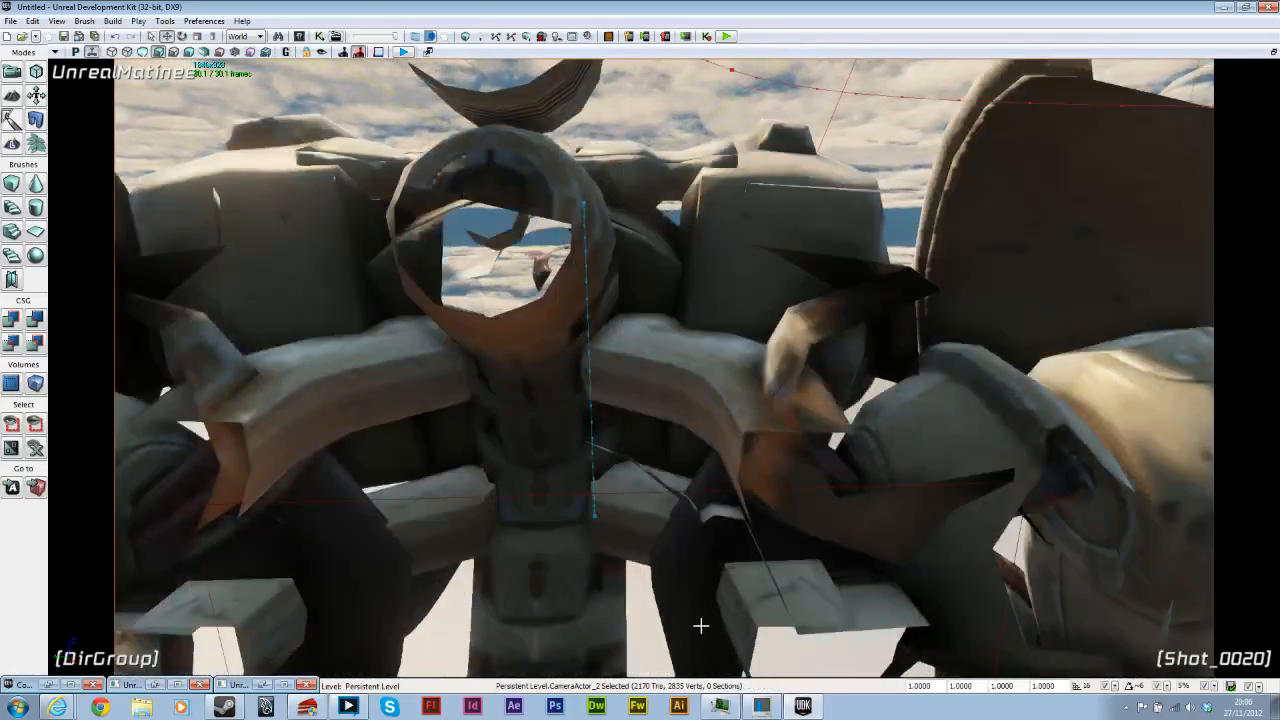
pyautogui.scroll(-1, 700, 626)
pyautogui.moveTo(650, 515); pyautogui.dragTo(654, 517, button='right')
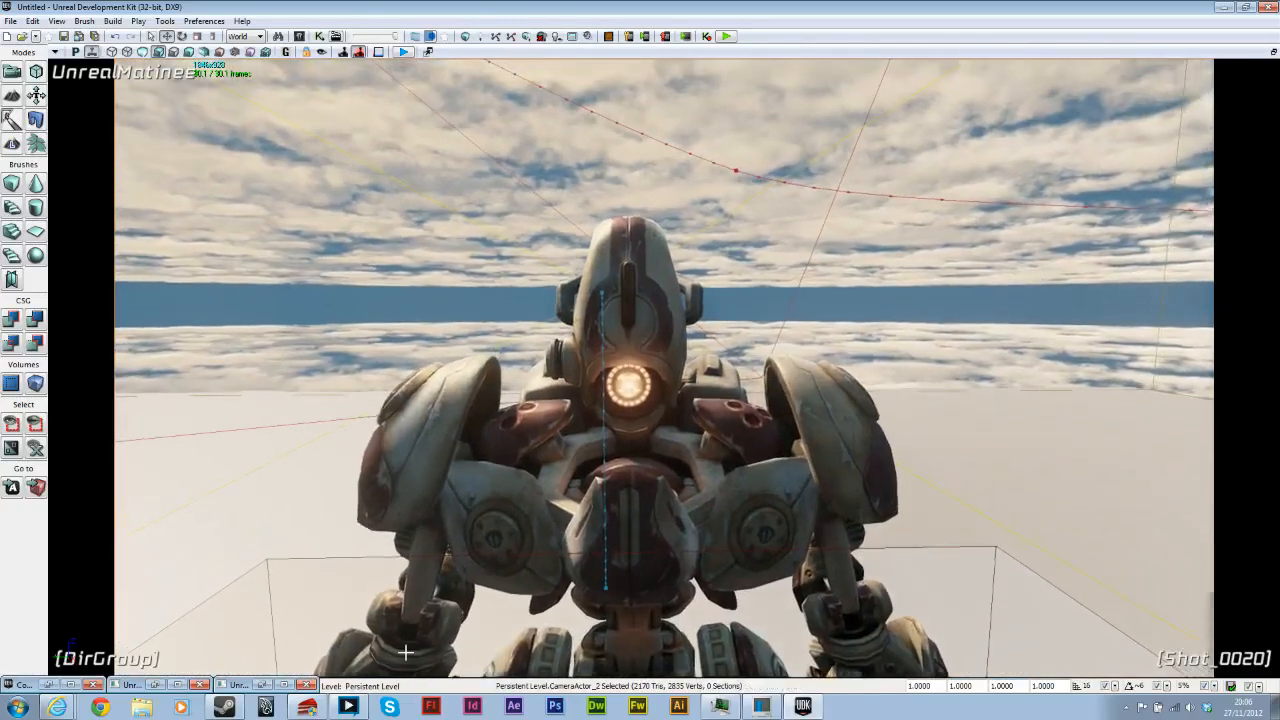
# Step: Restore Matinee, leave the Camera_3 view and move its camera actor closer to the robot
pyautogui.click(262, 685)
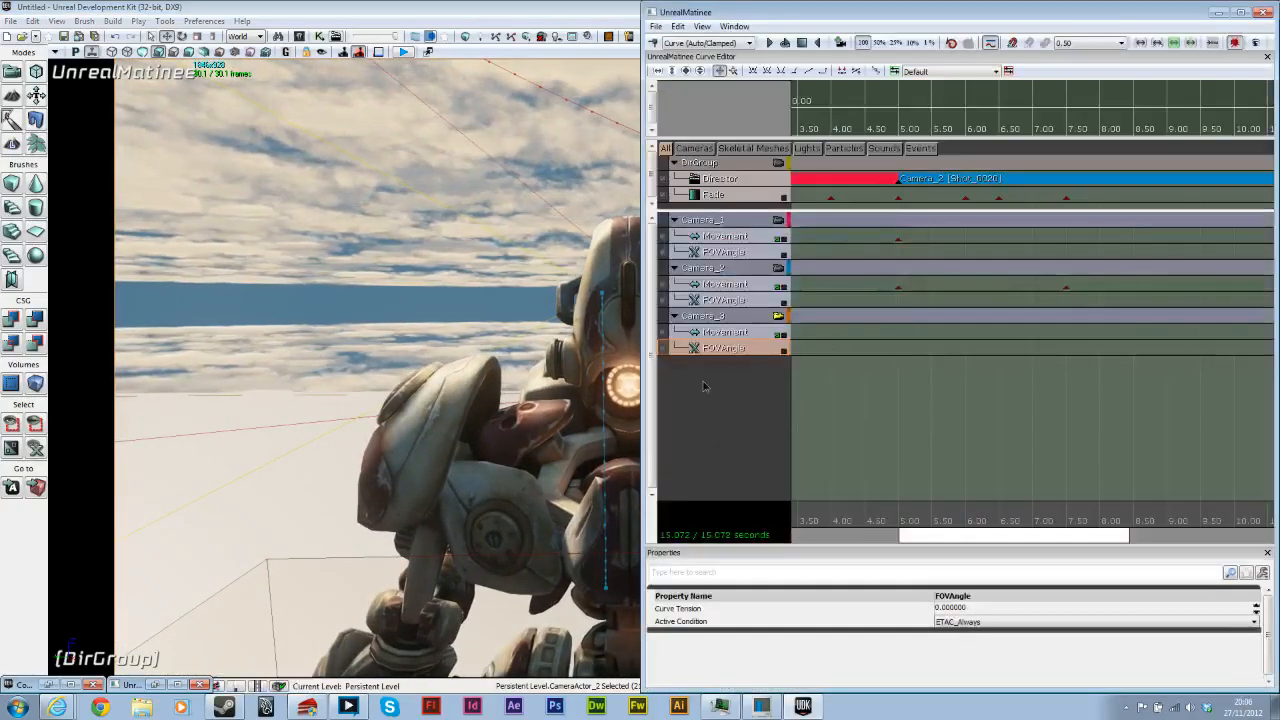
pyautogui.click(778, 316)
pyautogui.moveTo(434, 606); pyautogui.dragTo(424, 585)
pyautogui.moveTo(315, 366); pyautogui.dragTo(495, 557, button='right')
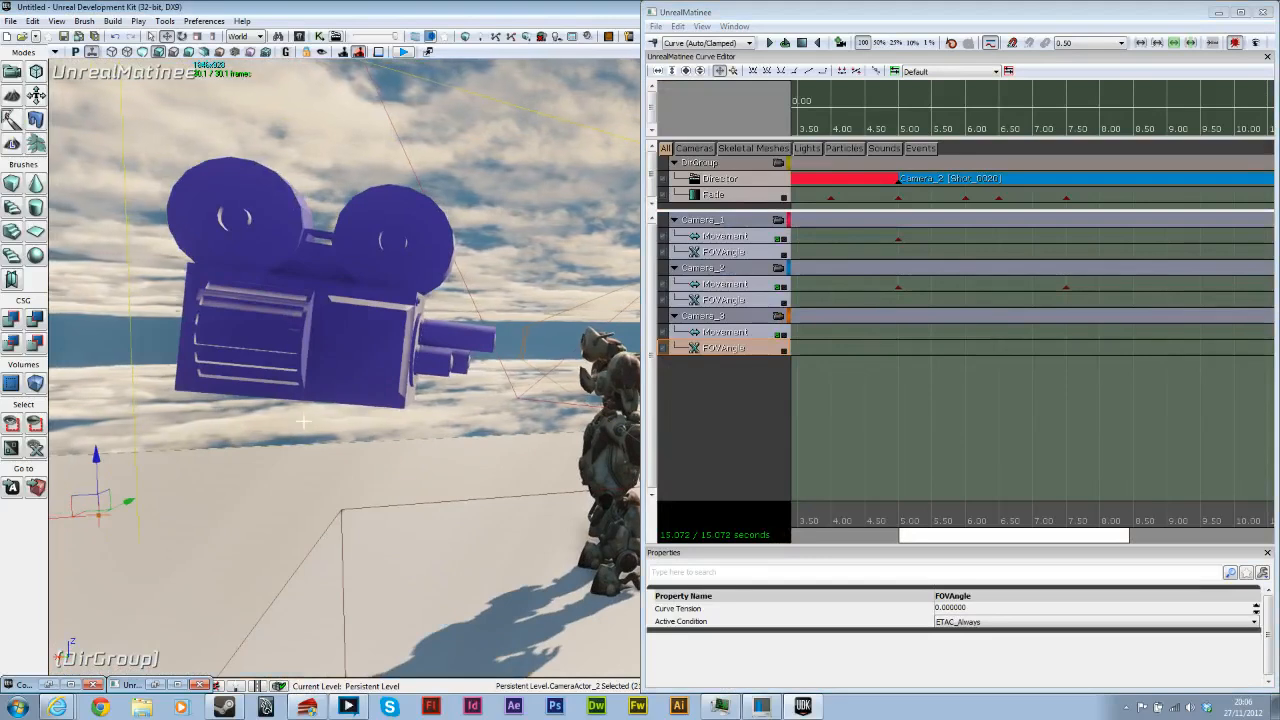
pyautogui.click(335, 343)
pyautogui.scroll(-2, 347, 343)
pyautogui.scroll(4, 441, 352)
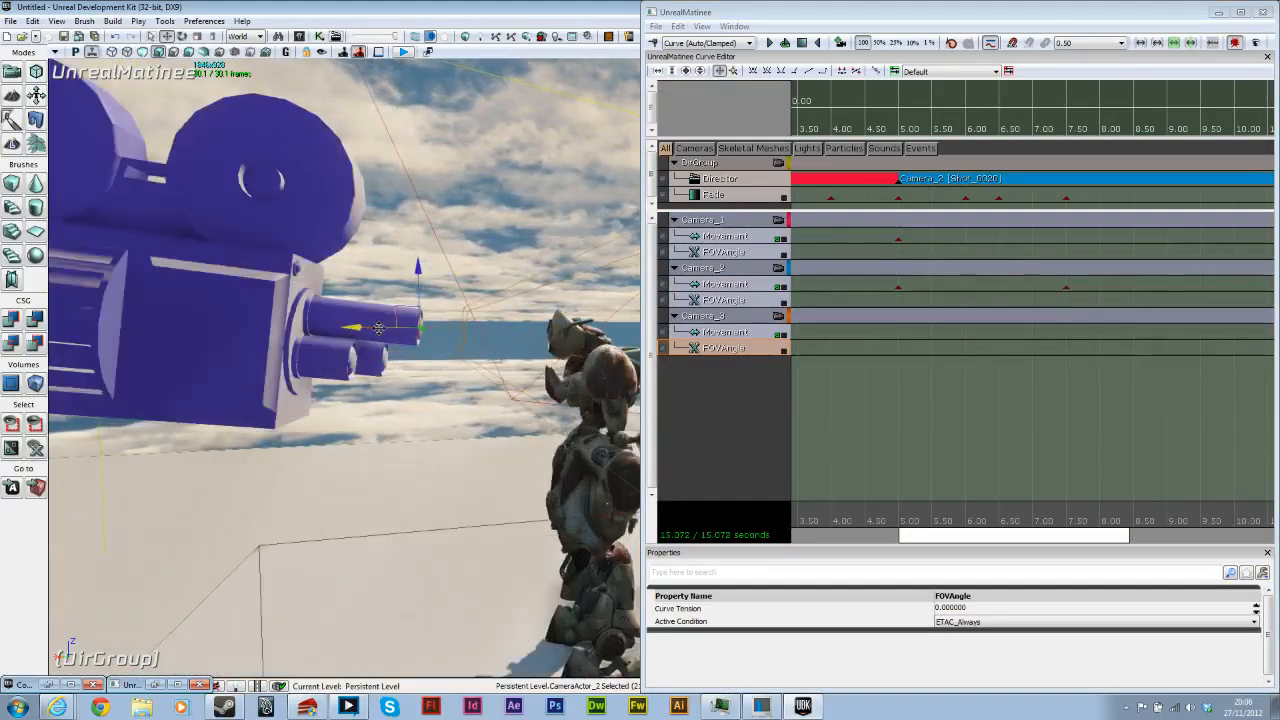
pyautogui.scroll(2, 389, 327)
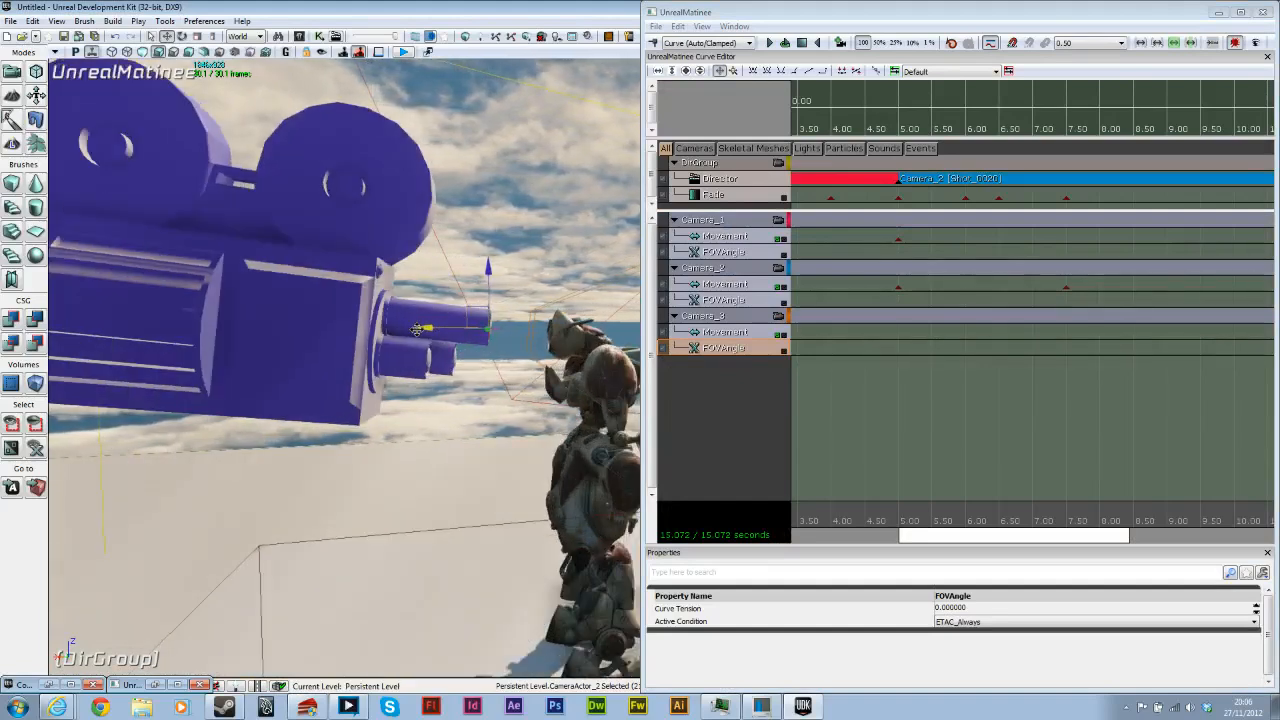
# Step: Check the close-up framing through Camera_3, then return to a free side view of the camera and robot
pyautogui.click(778, 316)
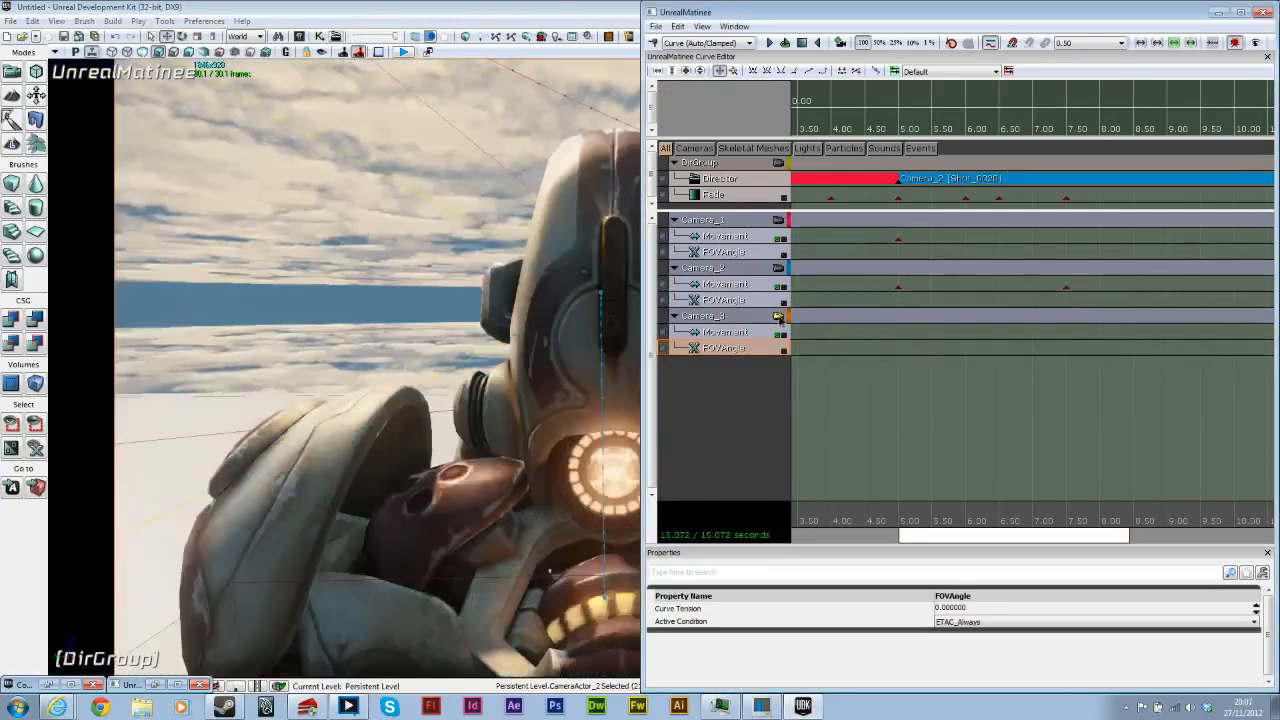
pyautogui.click(780, 318)
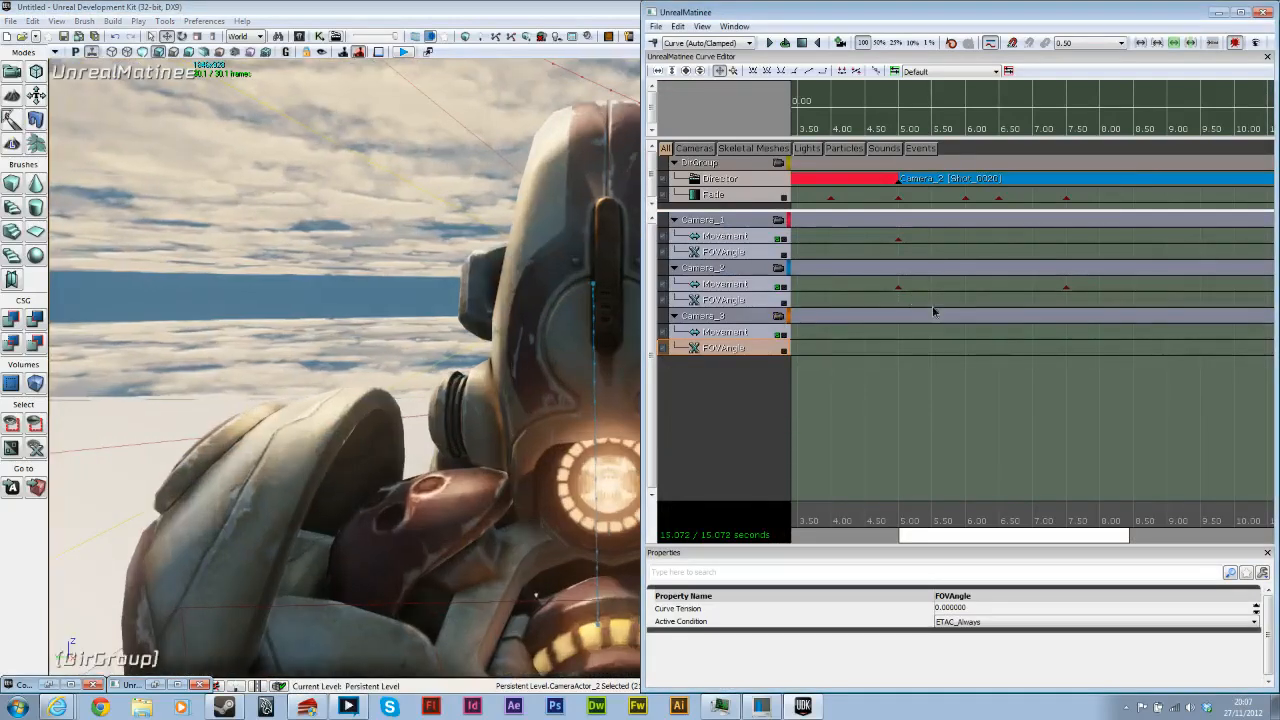
pyautogui.moveTo(186, 484); pyautogui.dragTo(269, 312, button='right')
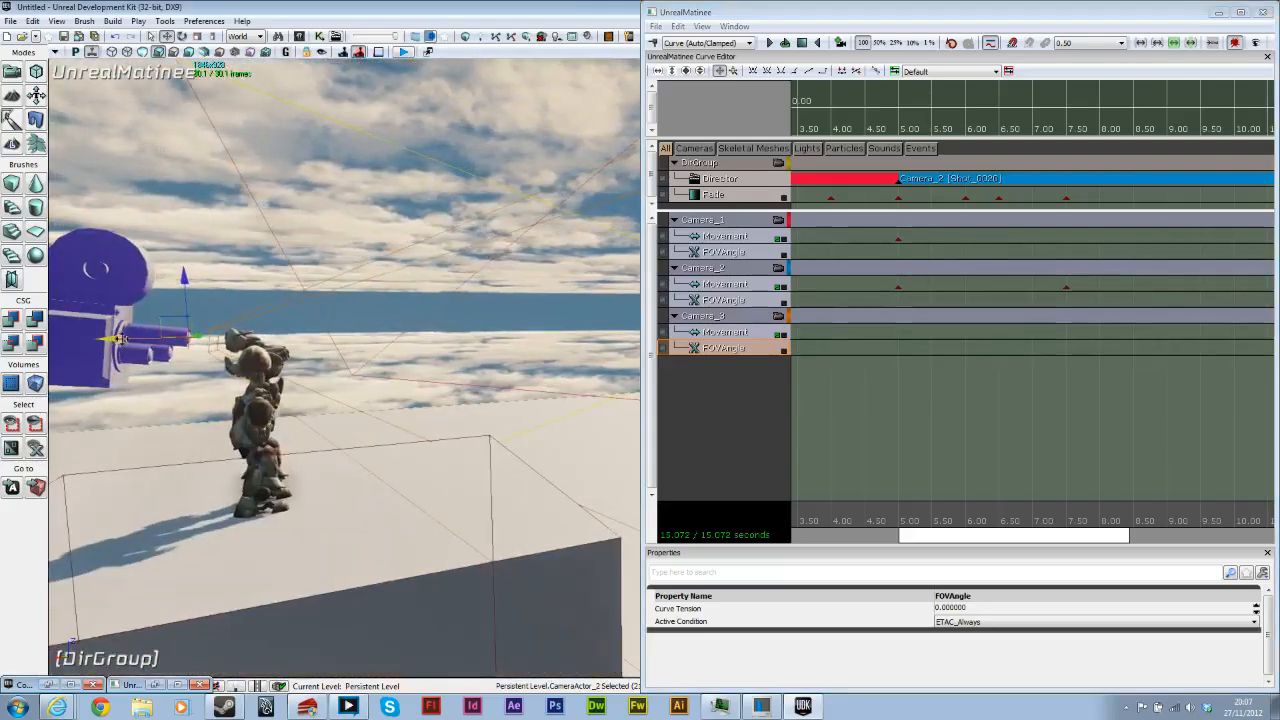
# Step: Move the third camera closer to the robot and add a Camera_3 movement key at 7.50 seconds
pyautogui.moveTo(137, 340); pyautogui.dragTo(136, 340)
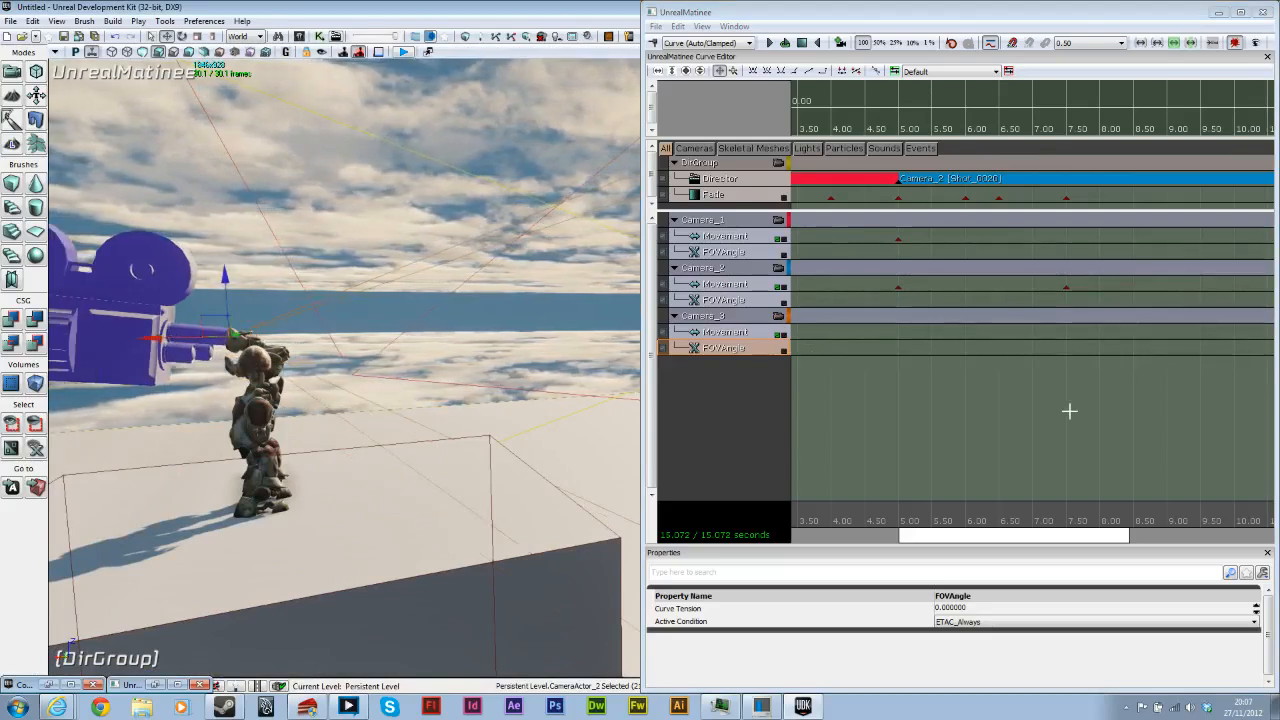
pyautogui.click(1068, 522)
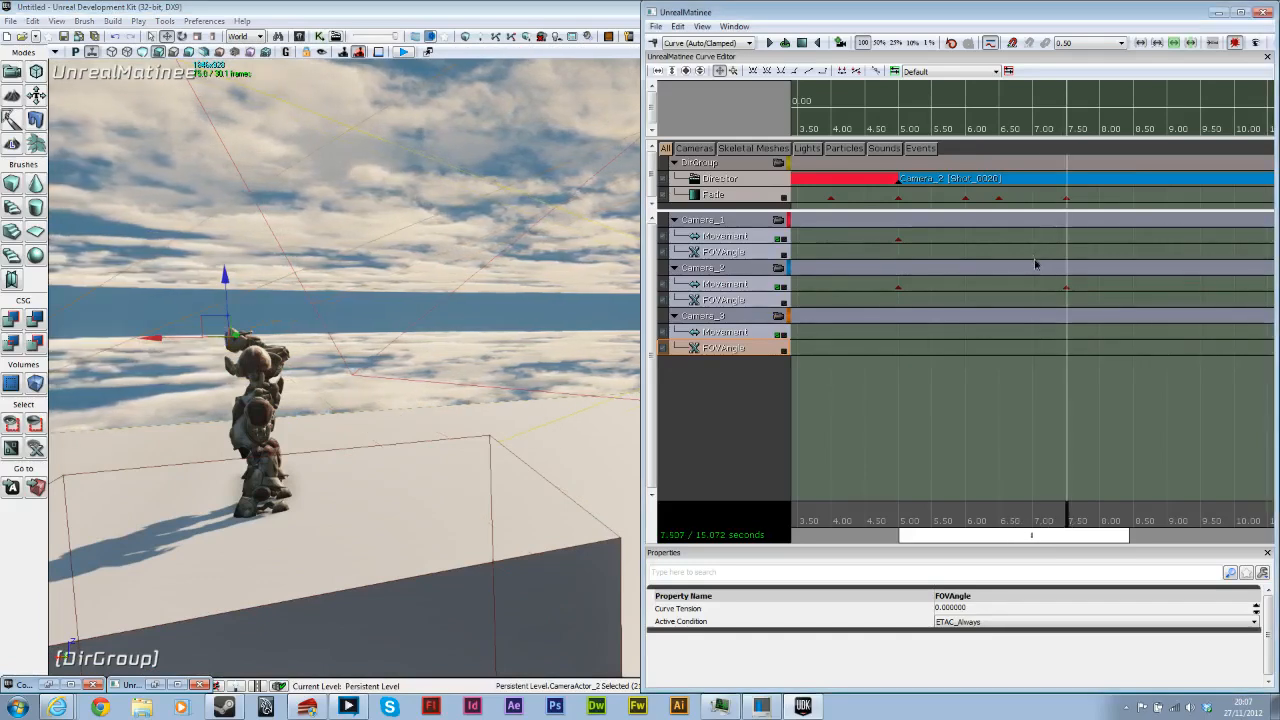
pyautogui.click(1066, 289)
pyautogui.press('Return')
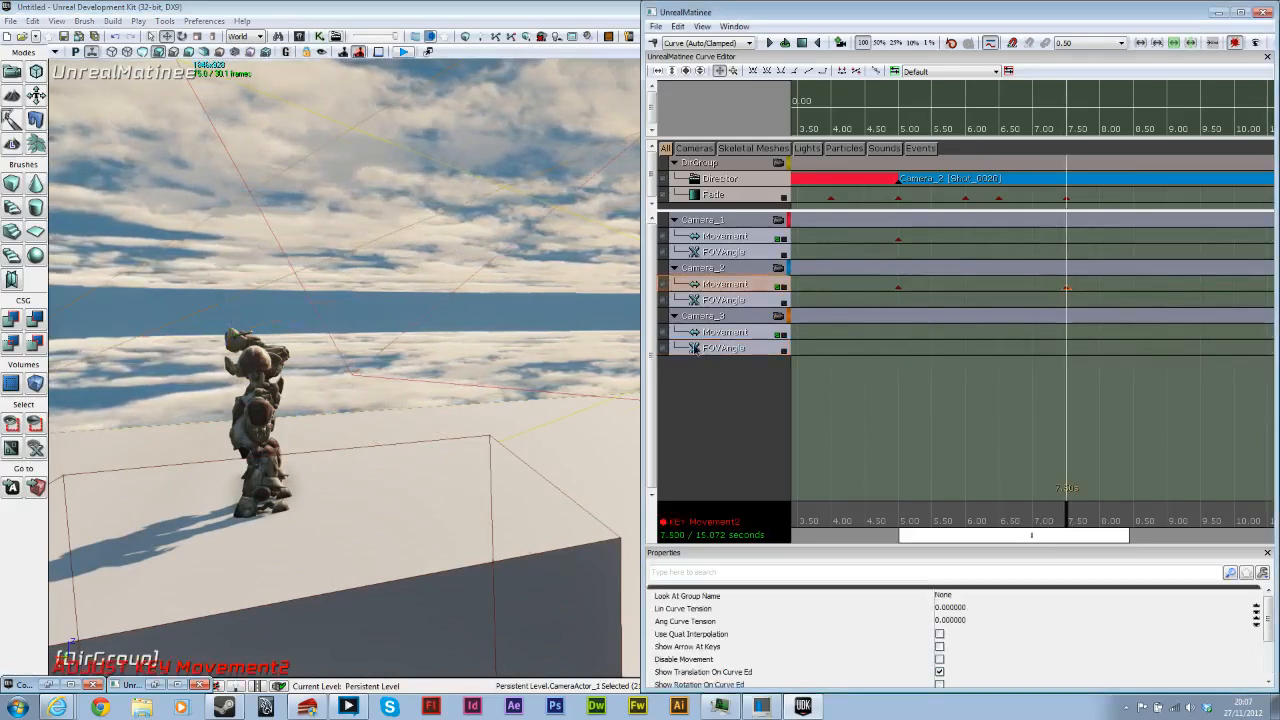
pyautogui.click(728, 334)
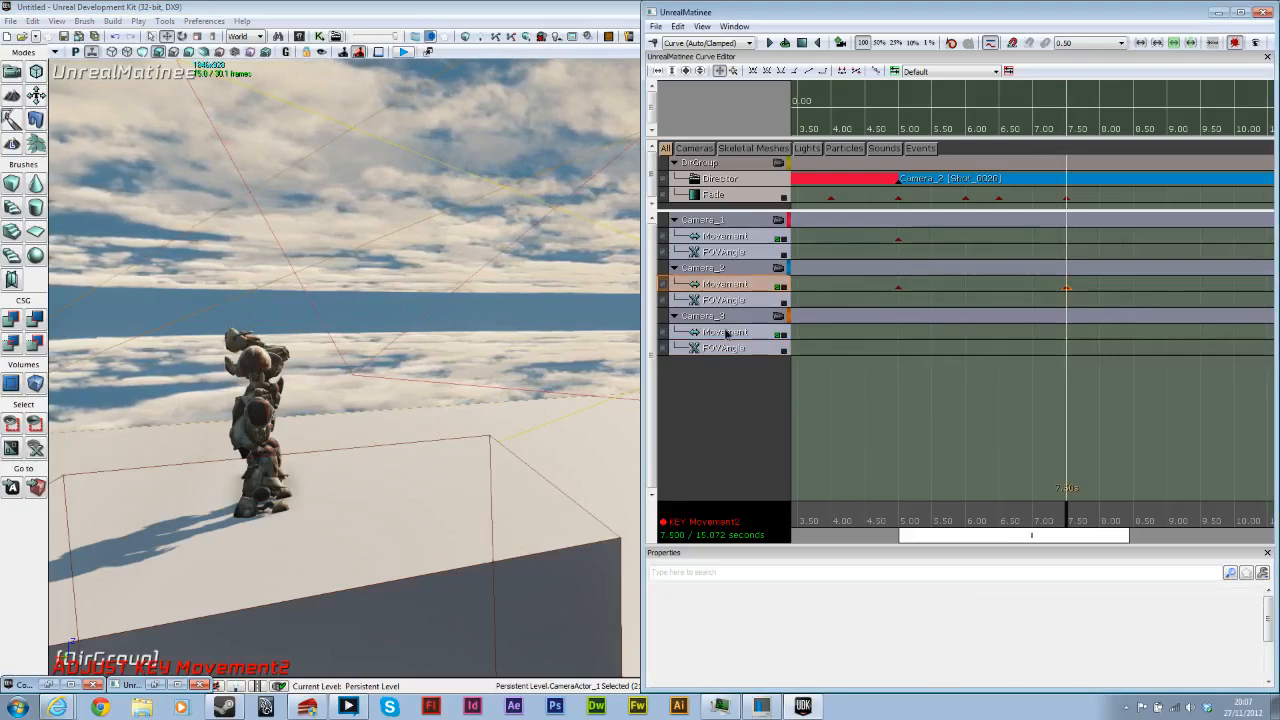
pyautogui.press('Return')
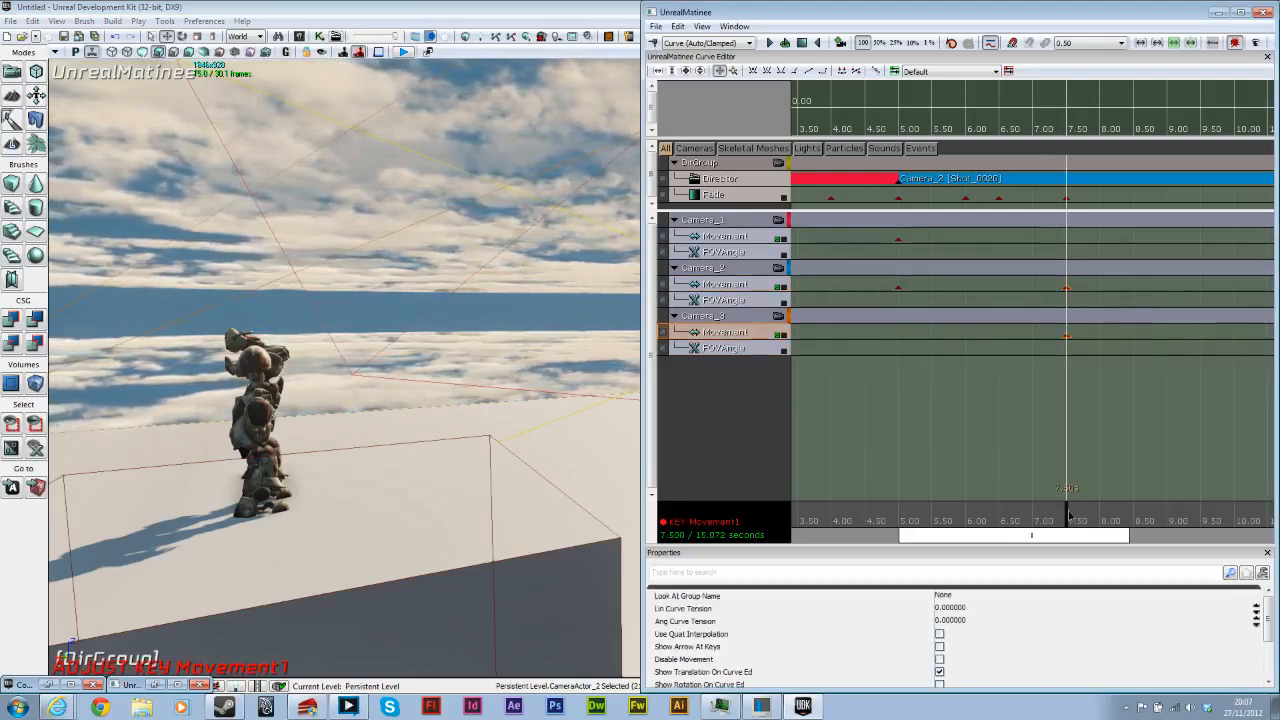
# Step: Add a second Camera_3 movement key further along the timeline and set its time to 10.5 seconds
pyautogui.moveTo(1064, 544); pyautogui.dragTo(1204, 545)
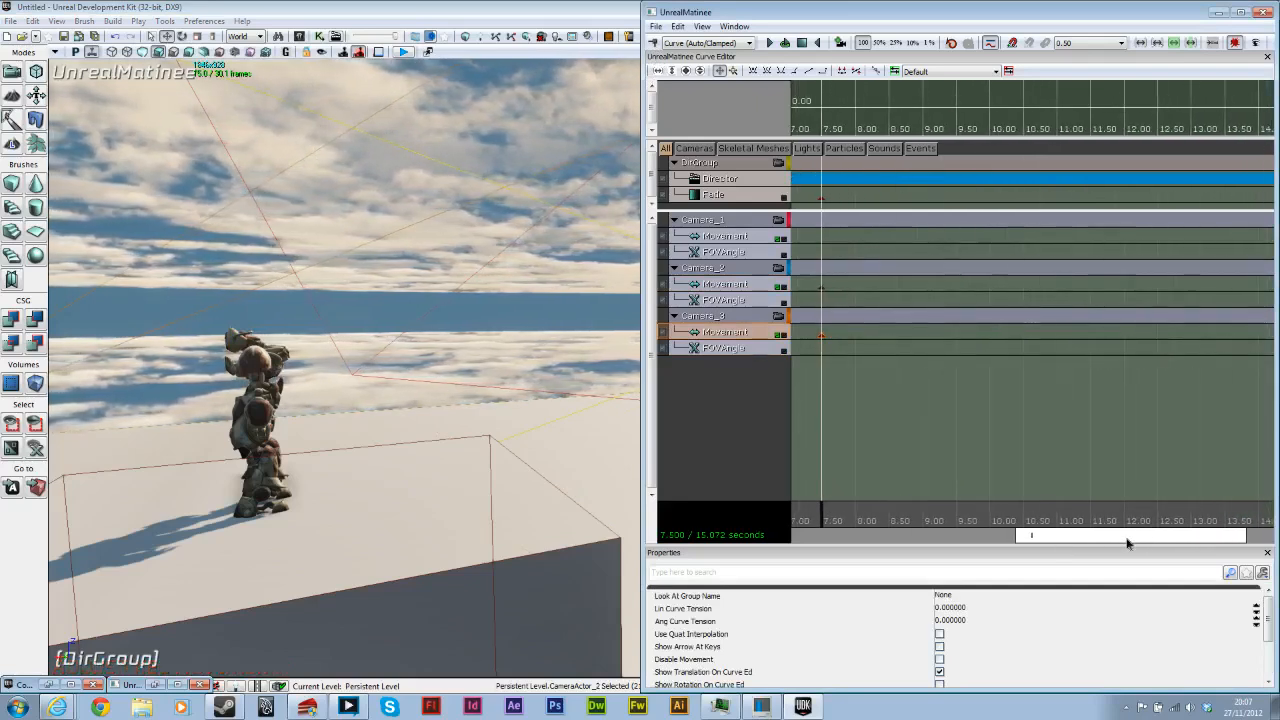
pyautogui.moveTo(887, 528); pyautogui.dragTo(1025, 531)
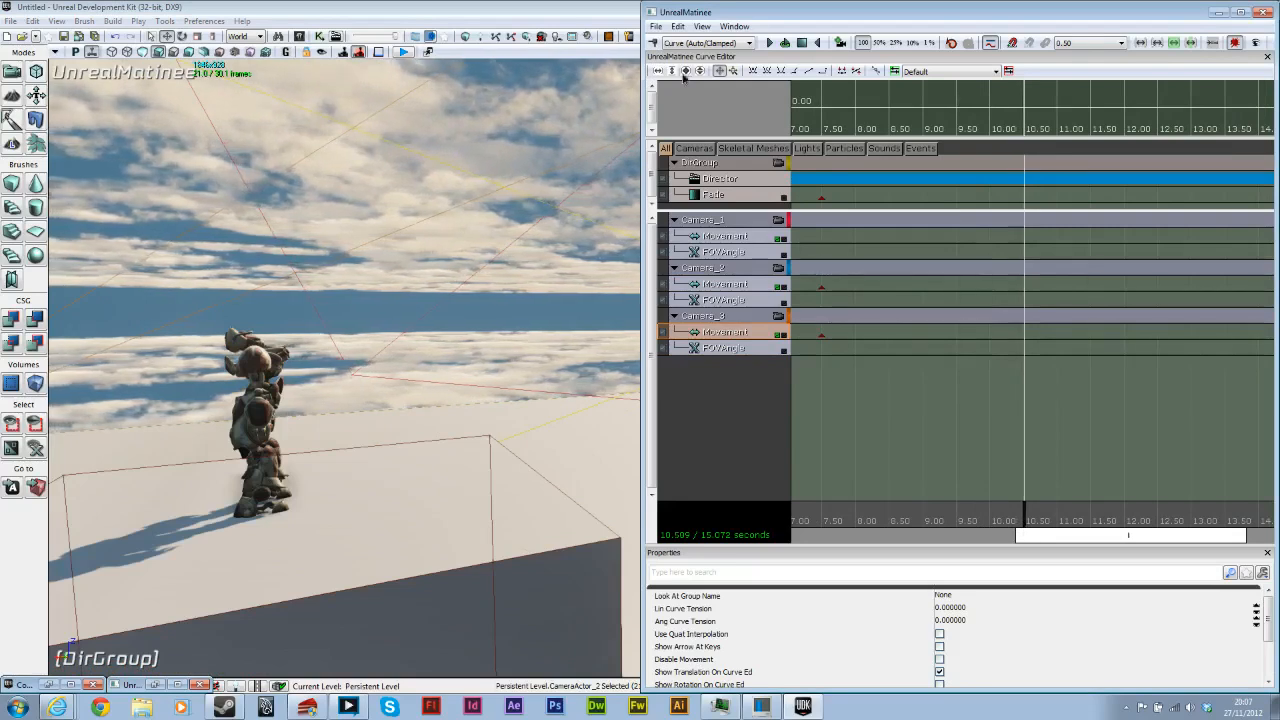
pyautogui.press('Return')
pyautogui.rightClick(1021, 334)
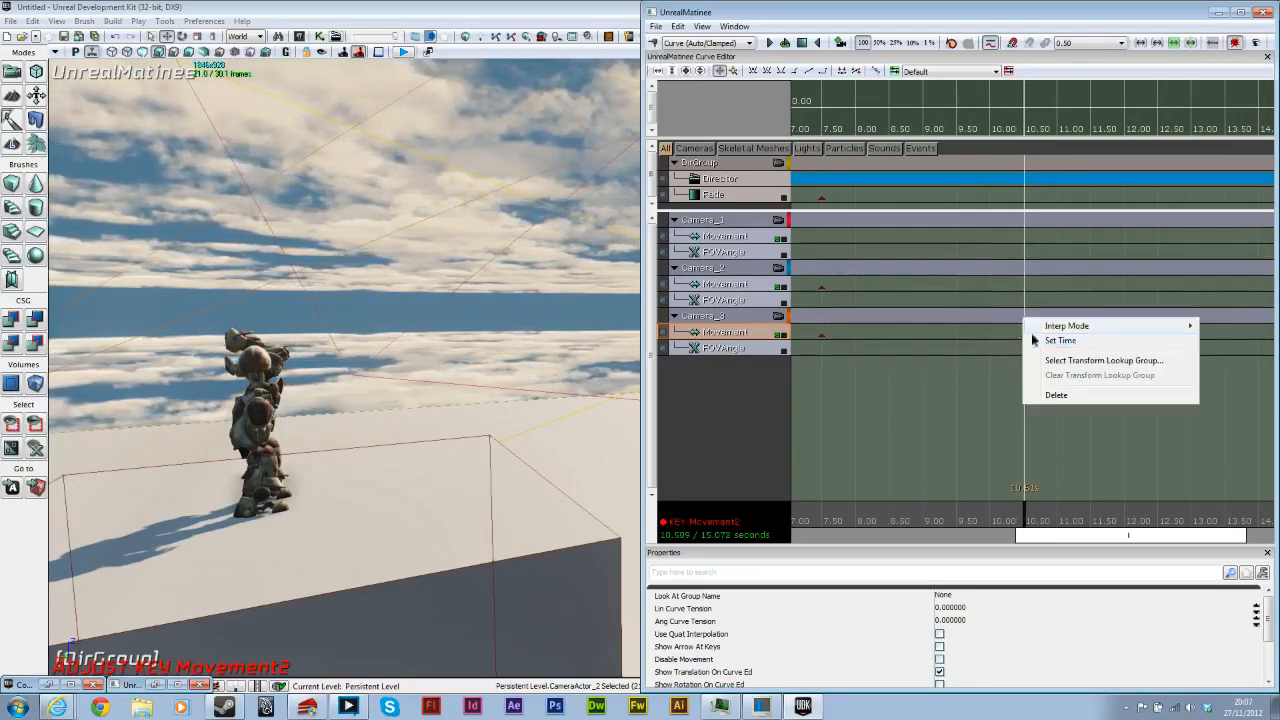
pyautogui.click(1062, 346)
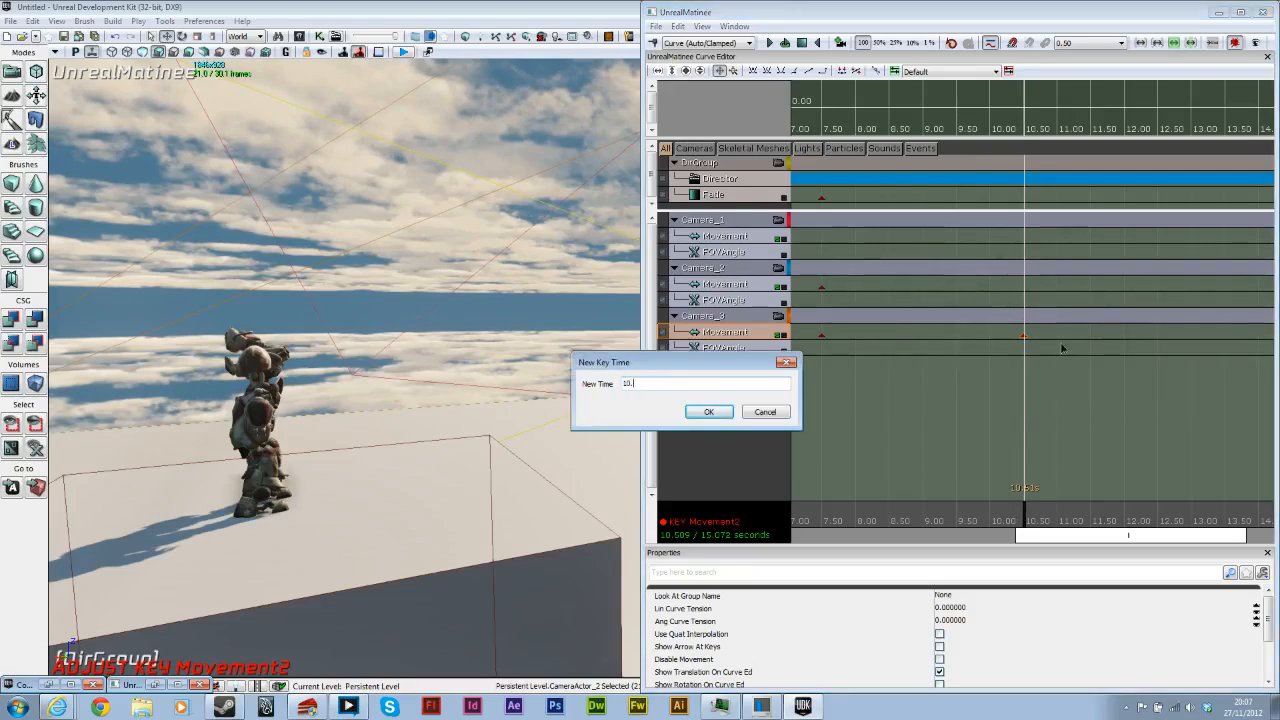
pyautogui.write('10.5')
pyautogui.press('Return')
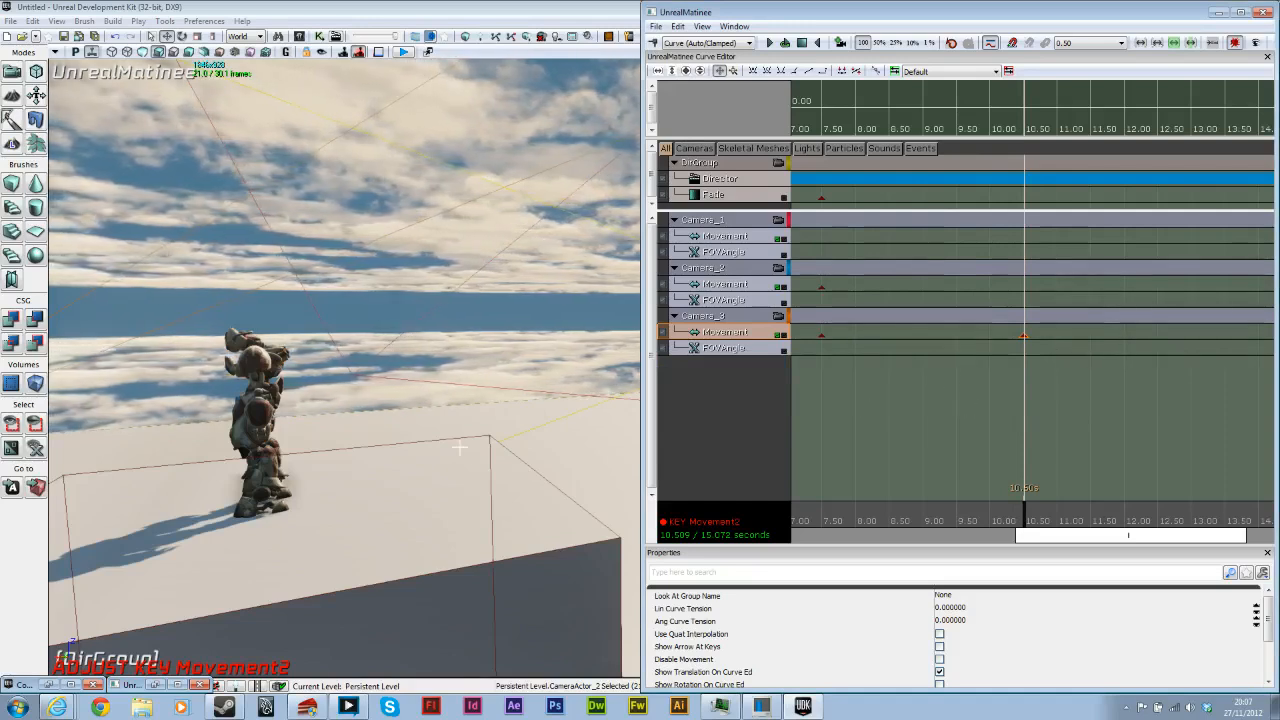
# Step: Look through Camera_3 and select its movement key at 7.50 seconds for adjustment
pyautogui.click(778, 317)
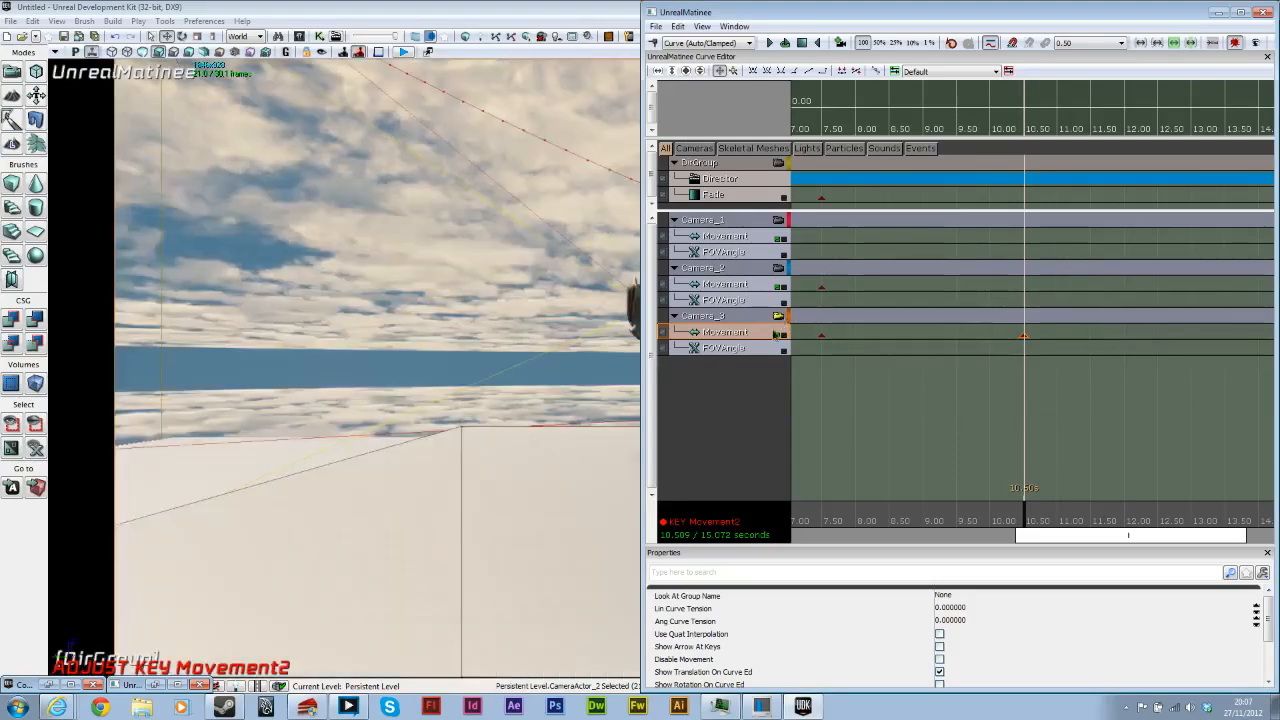
pyautogui.click(1218, 12)
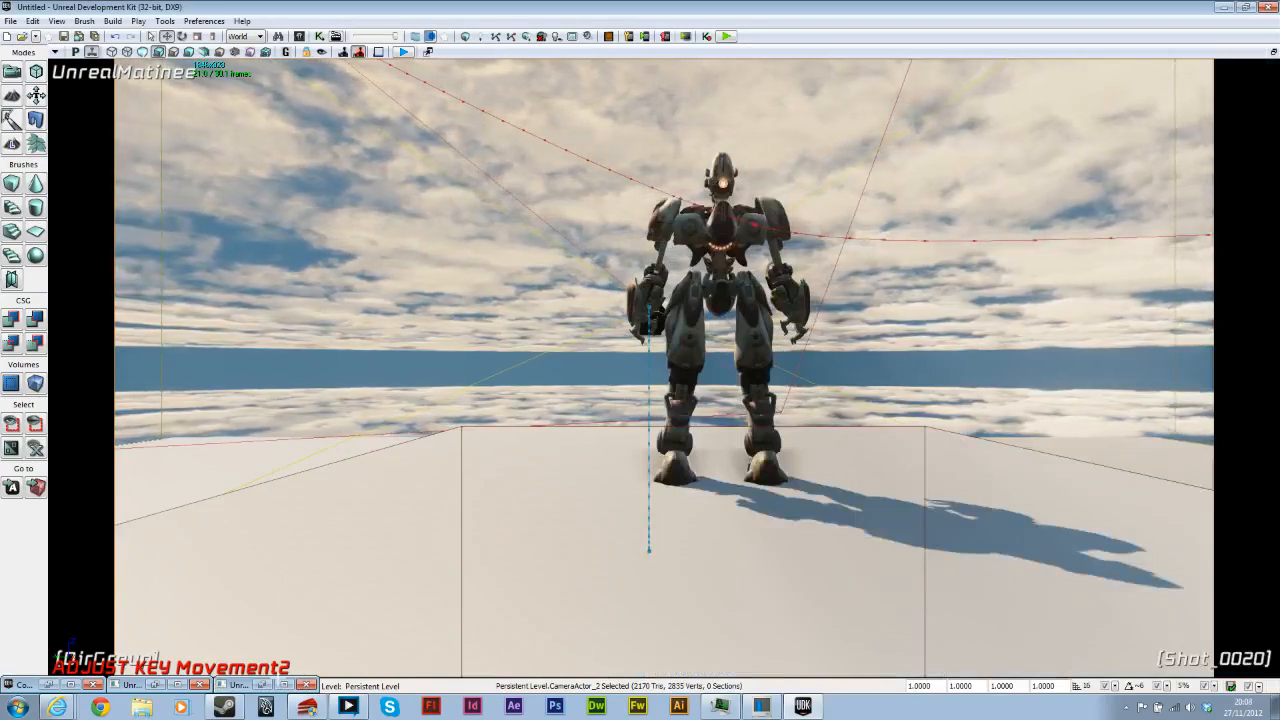
pyautogui.click(262, 685)
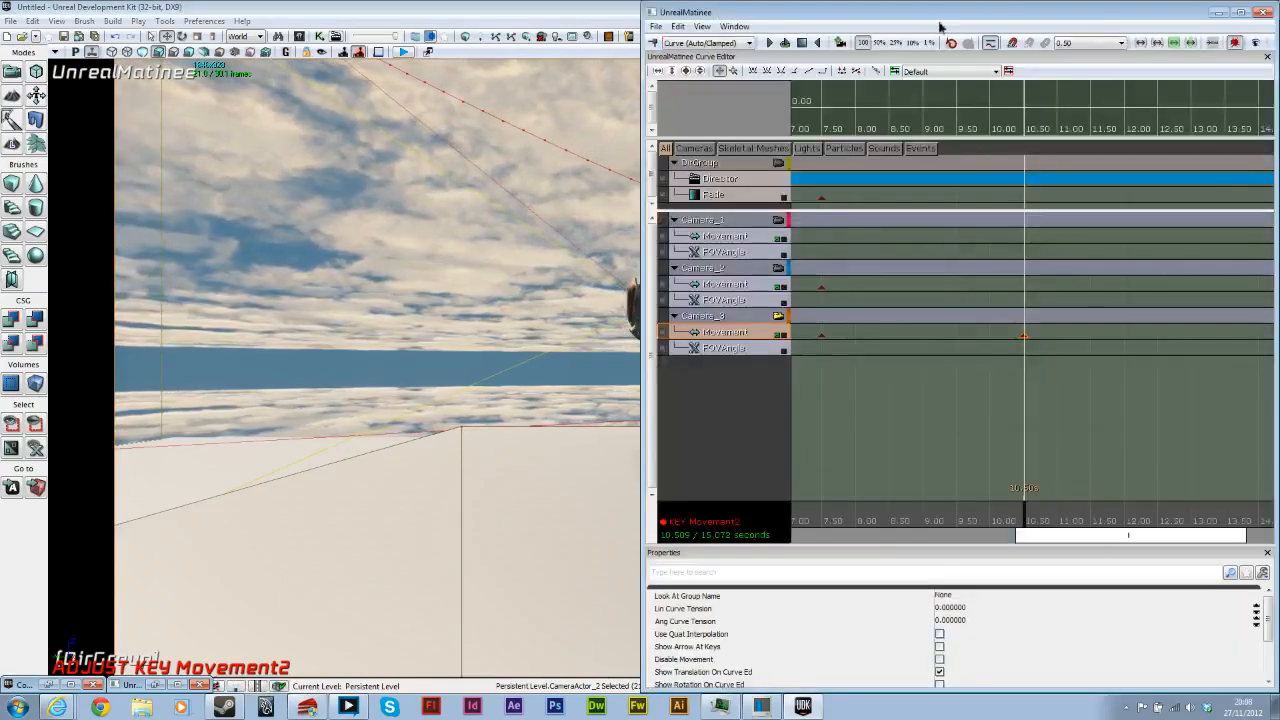
pyautogui.moveTo(1112, 412); pyautogui.dragTo(1077, 409)
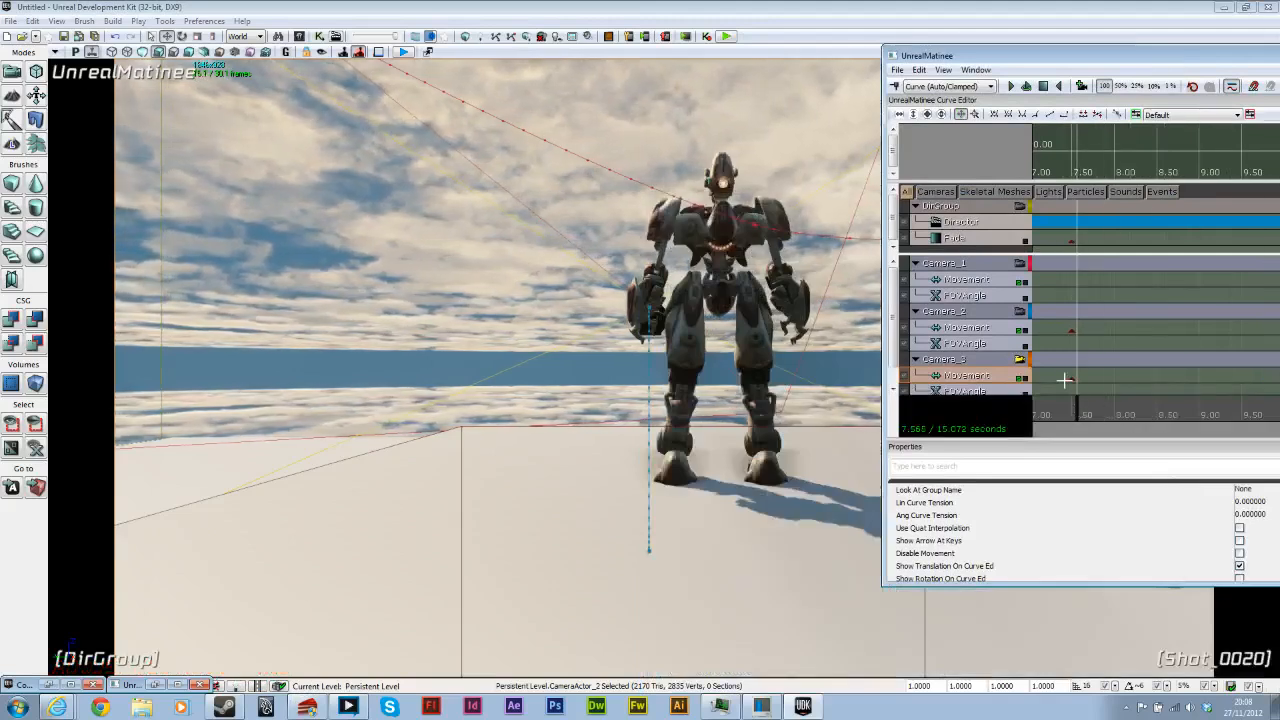
pyautogui.click(1070, 380)
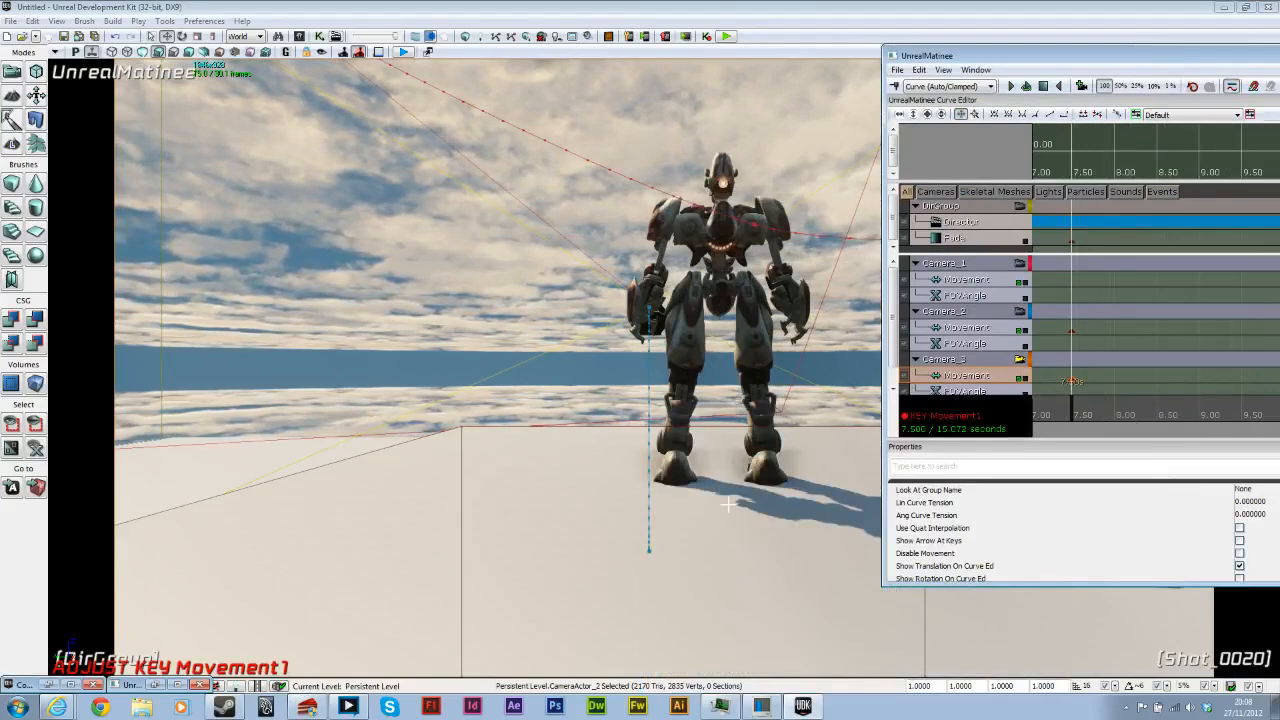
# Step: Reframe the Camera_3 key at 7.50 seconds as a close-up looking down on the robot's head and shoulders
pyautogui.moveTo(728, 504); pyautogui.dragTo(744, 534, button='right')
pyautogui.press('w')
pyautogui.press('w')
pyautogui.moveTo(1189, 58); pyautogui.dragTo(731, 52)
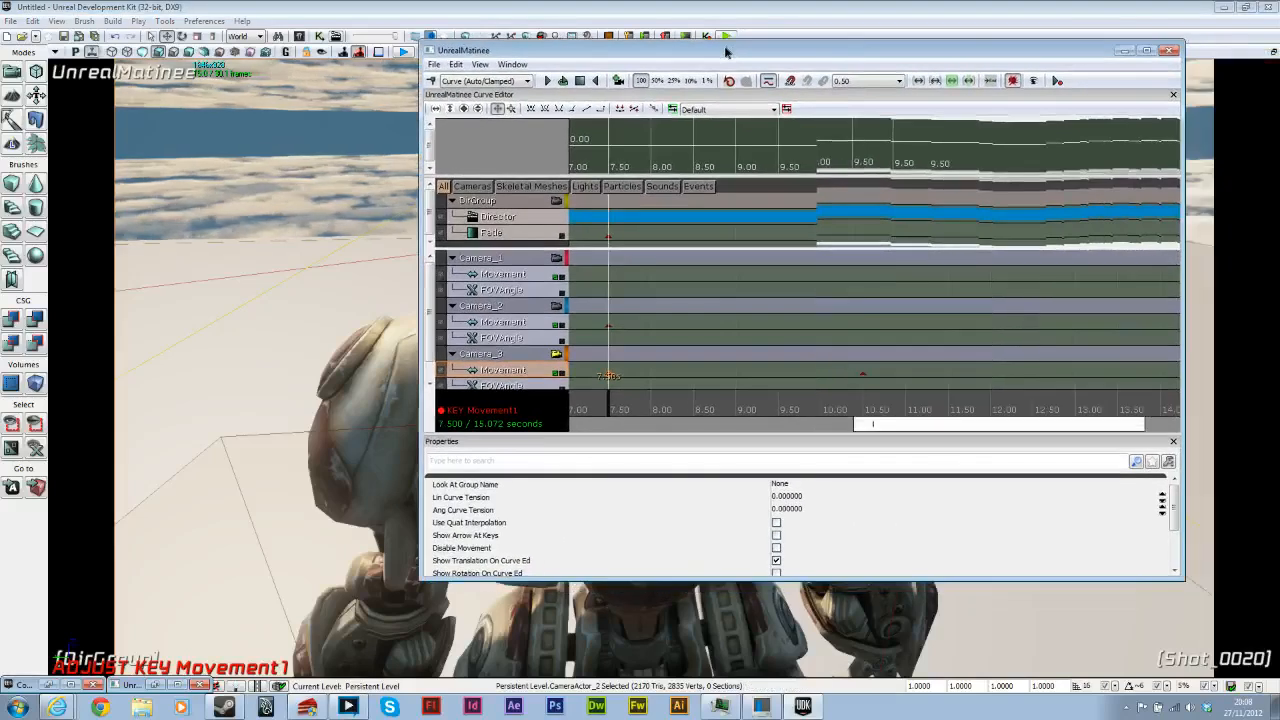
pyautogui.click(1124, 52)
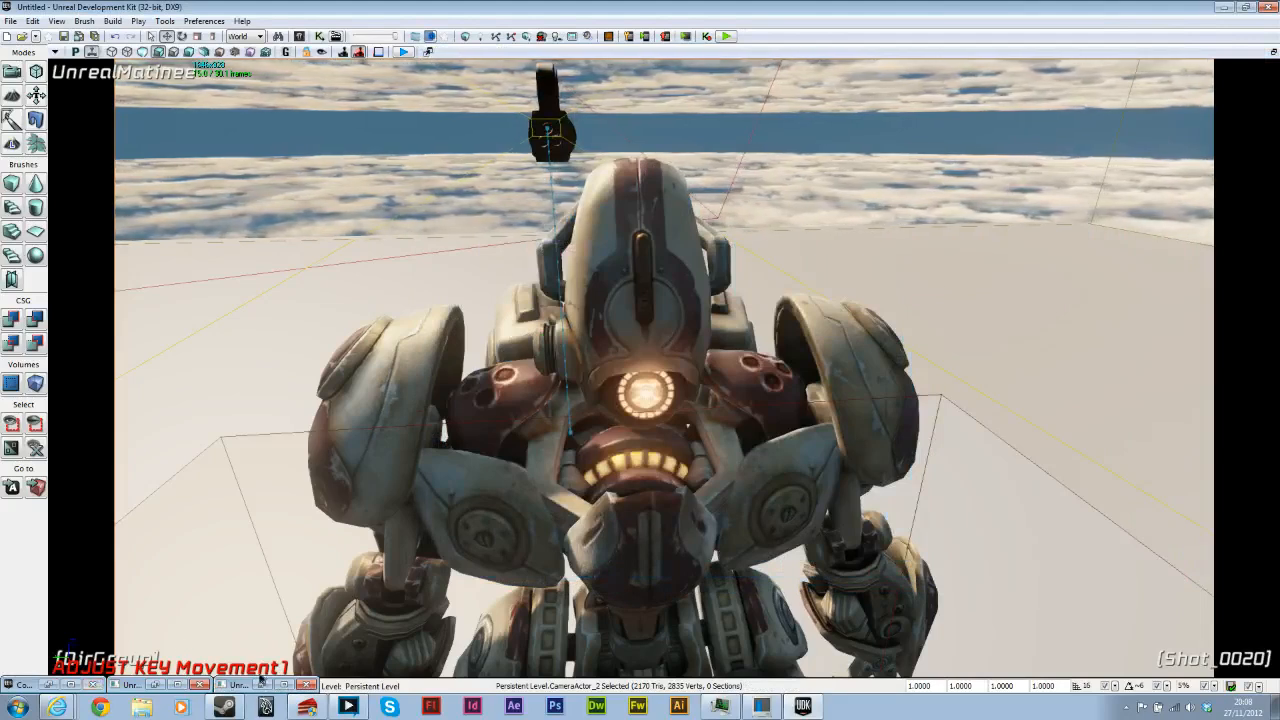
# Step: Leave the Camera_3 view and move the camera actor horizontally closer to the robot's head
pyautogui.click(261, 680)
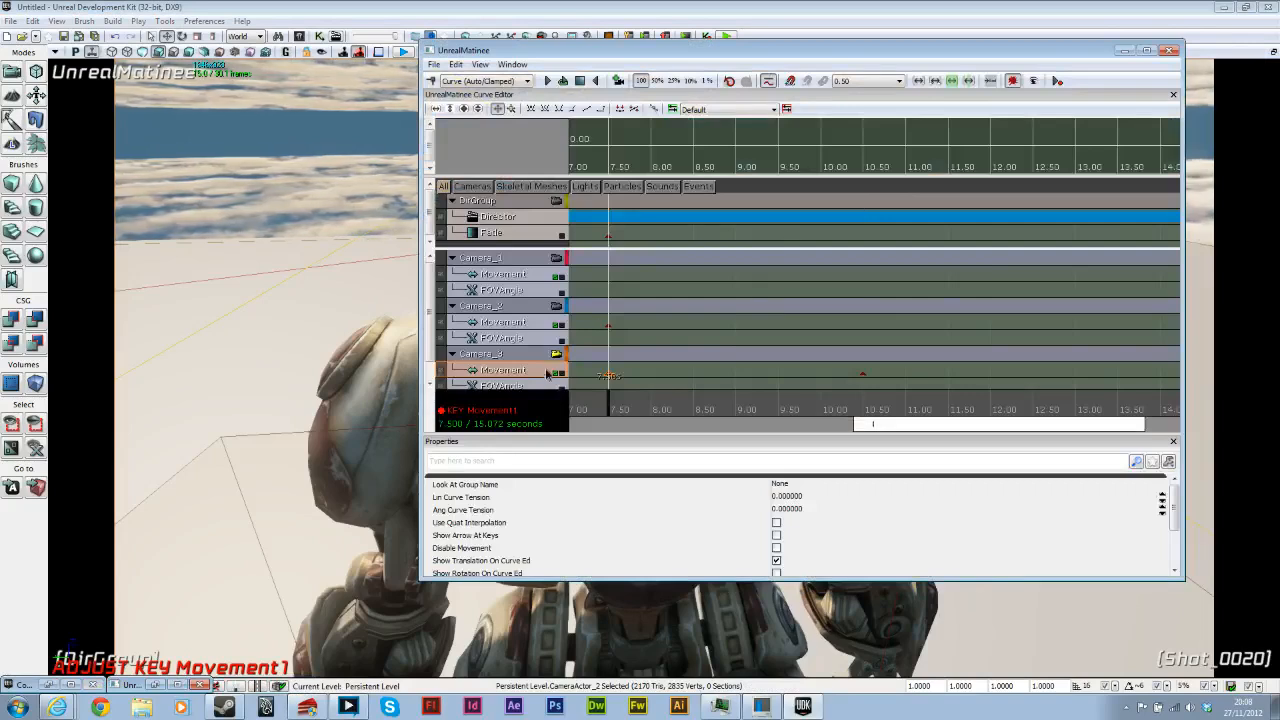
pyautogui.click(558, 357)
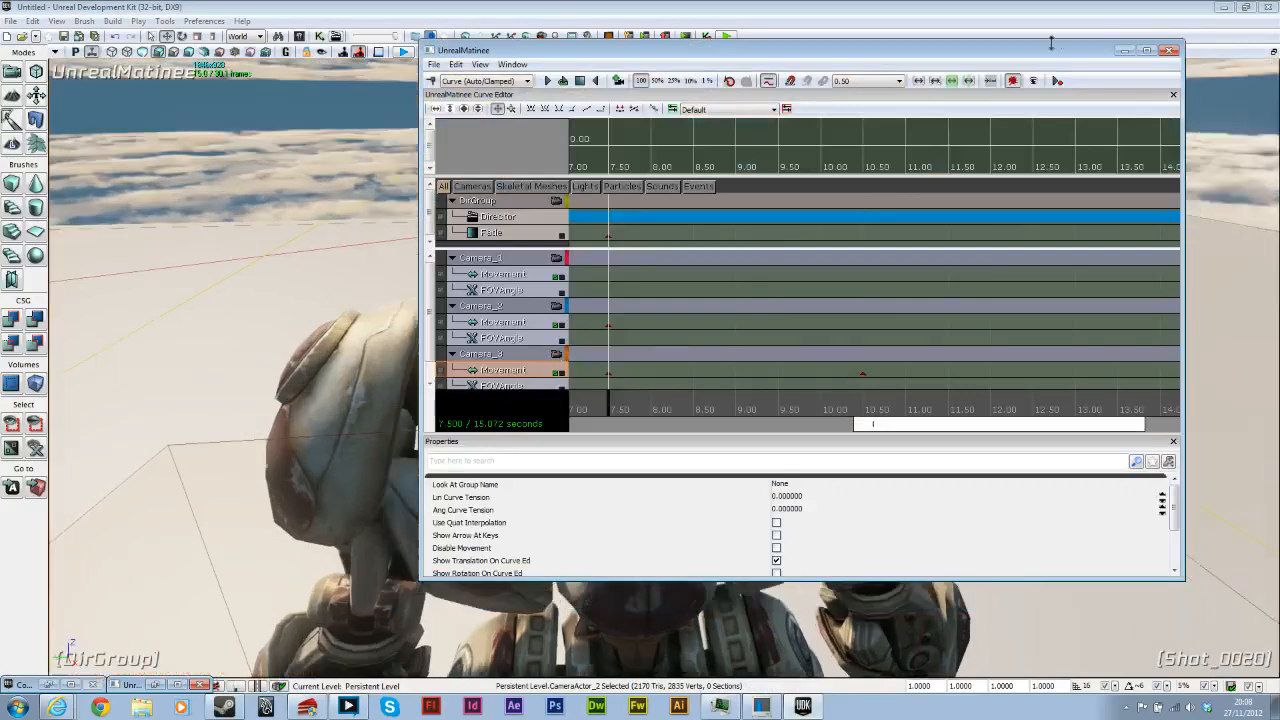
pyautogui.click(1124, 52)
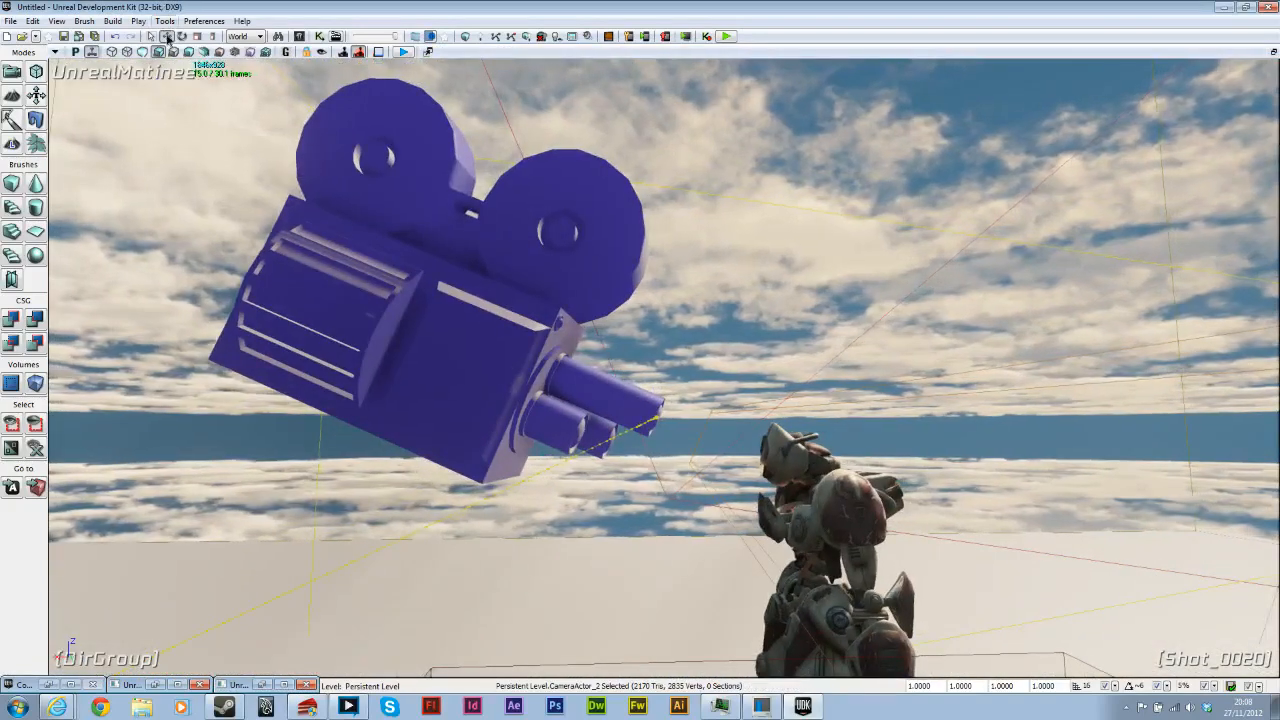
pyautogui.click(640, 397)
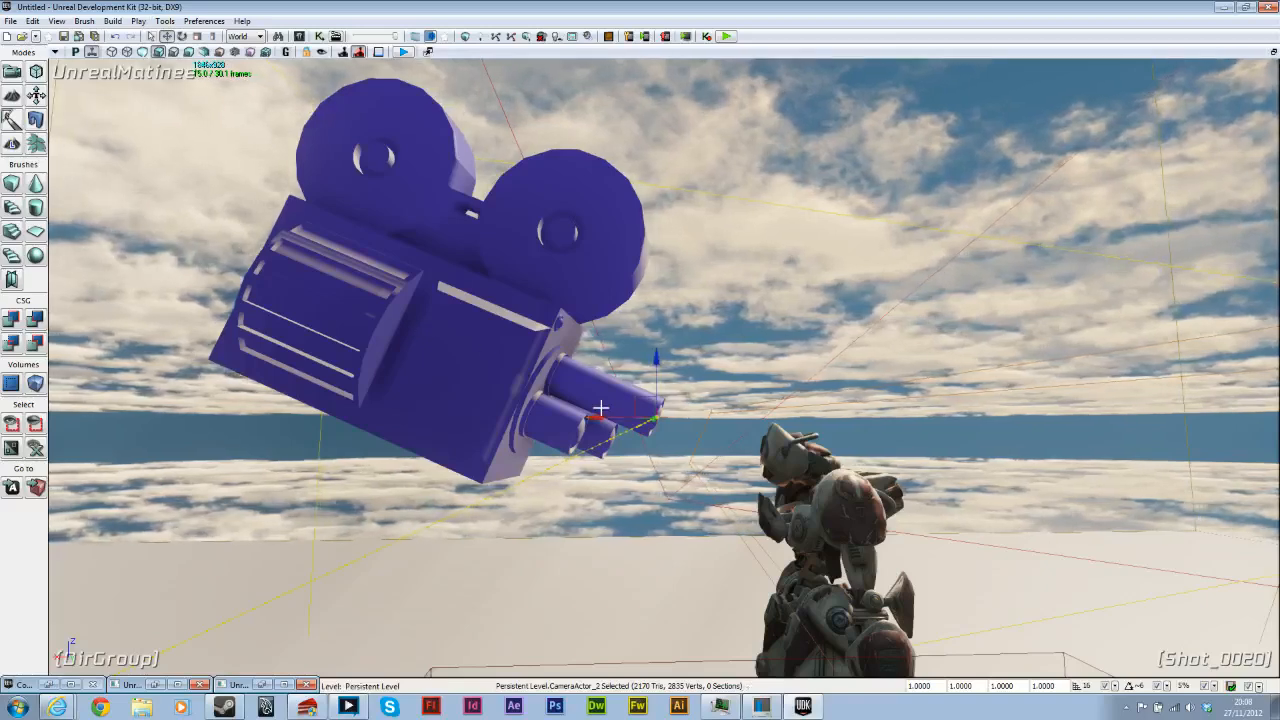
pyautogui.moveTo(597, 417); pyautogui.dragTo(658, 425)
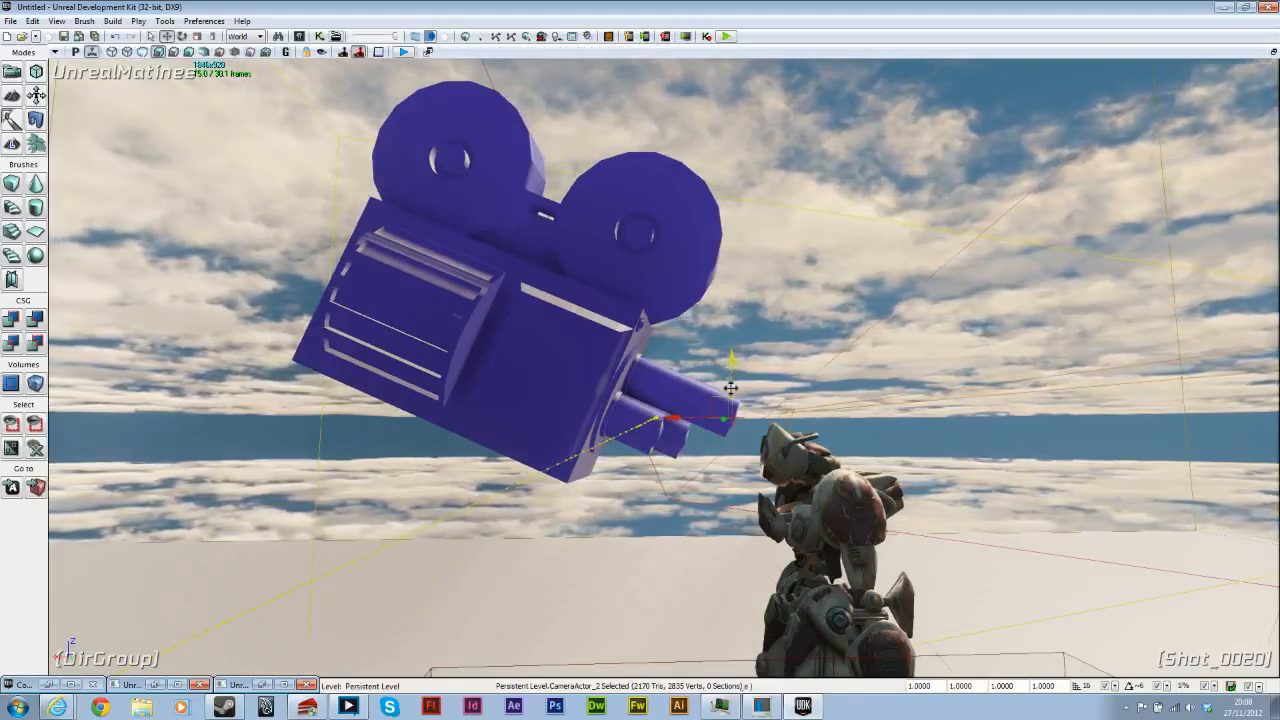
pyautogui.moveTo(731, 399); pyautogui.dragTo(731, 330)
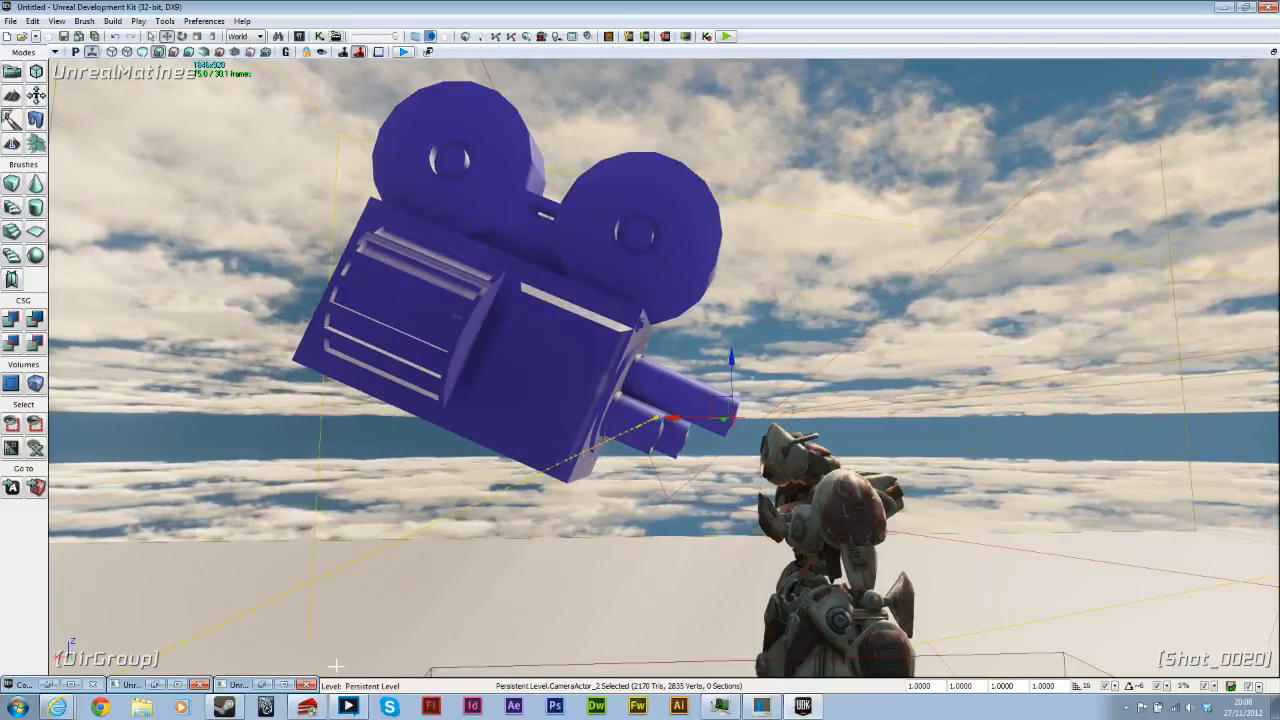
# Step: Look through Camera_3 again and select its movement key at 10.50 seconds for adjustment
pyautogui.click(262, 685)
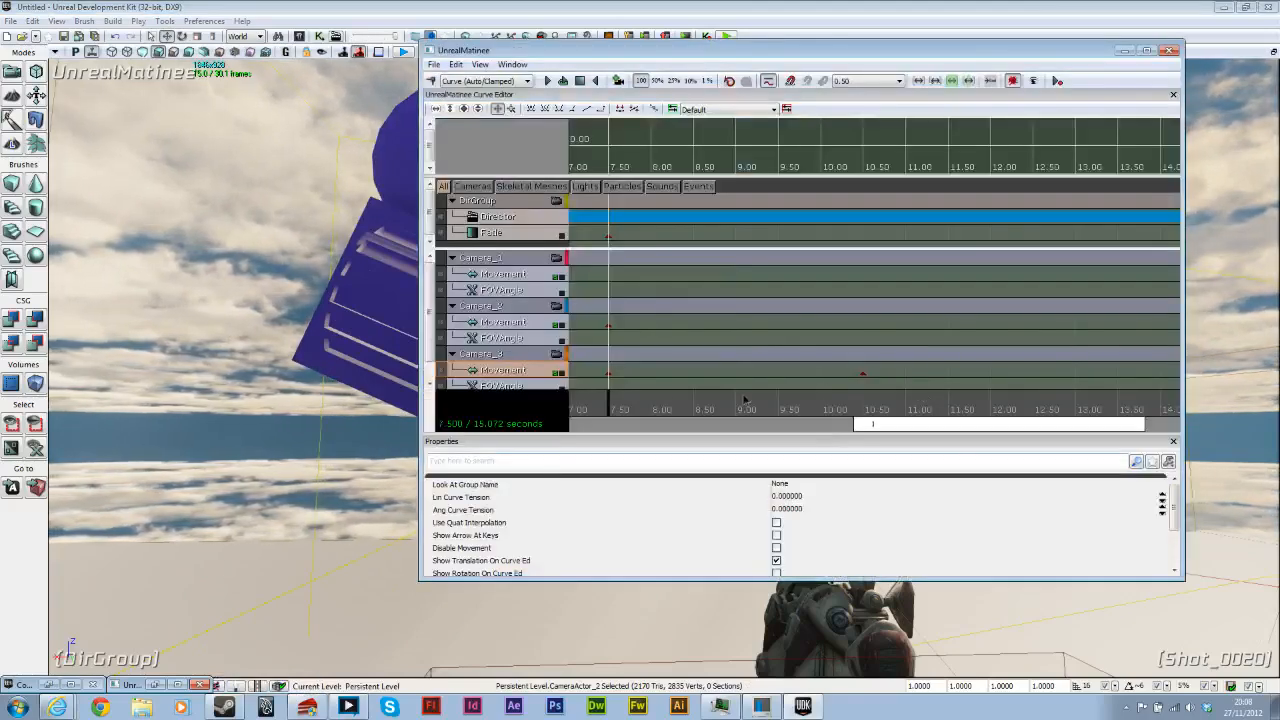
pyautogui.click(549, 357)
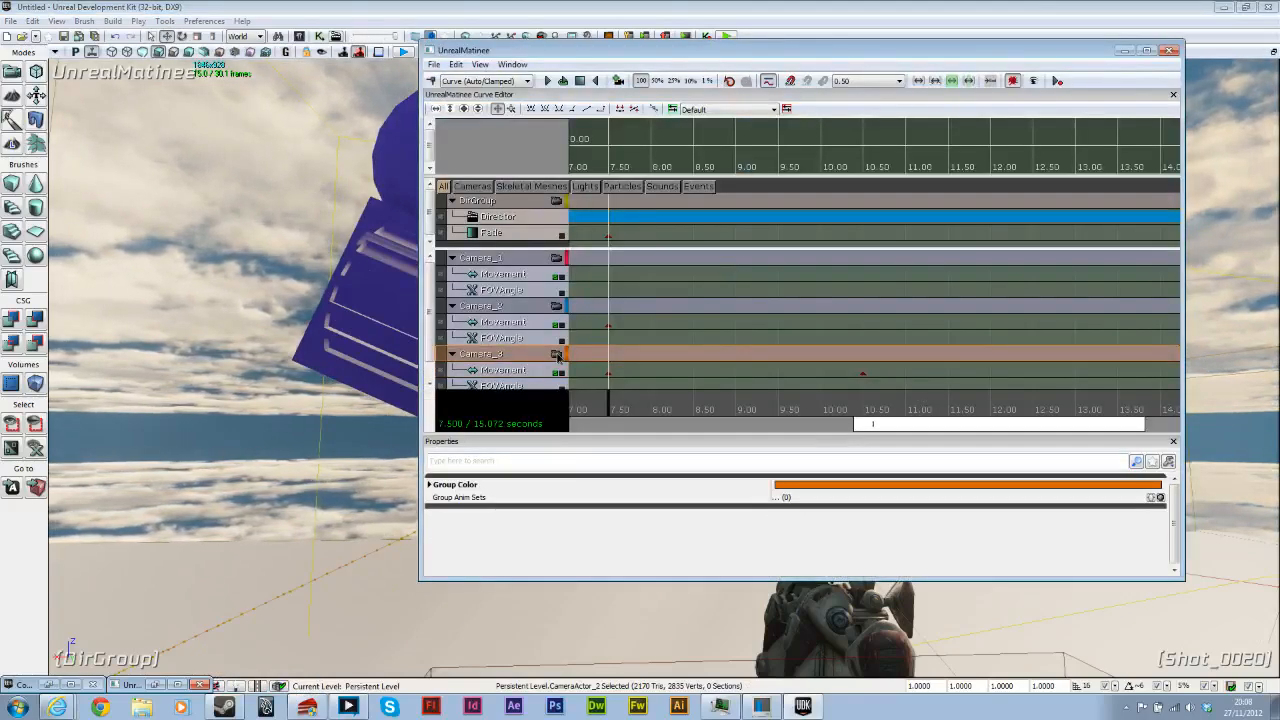
pyautogui.click(556, 355)
pyautogui.moveTo(682, 54); pyautogui.dragTo(597, 80)
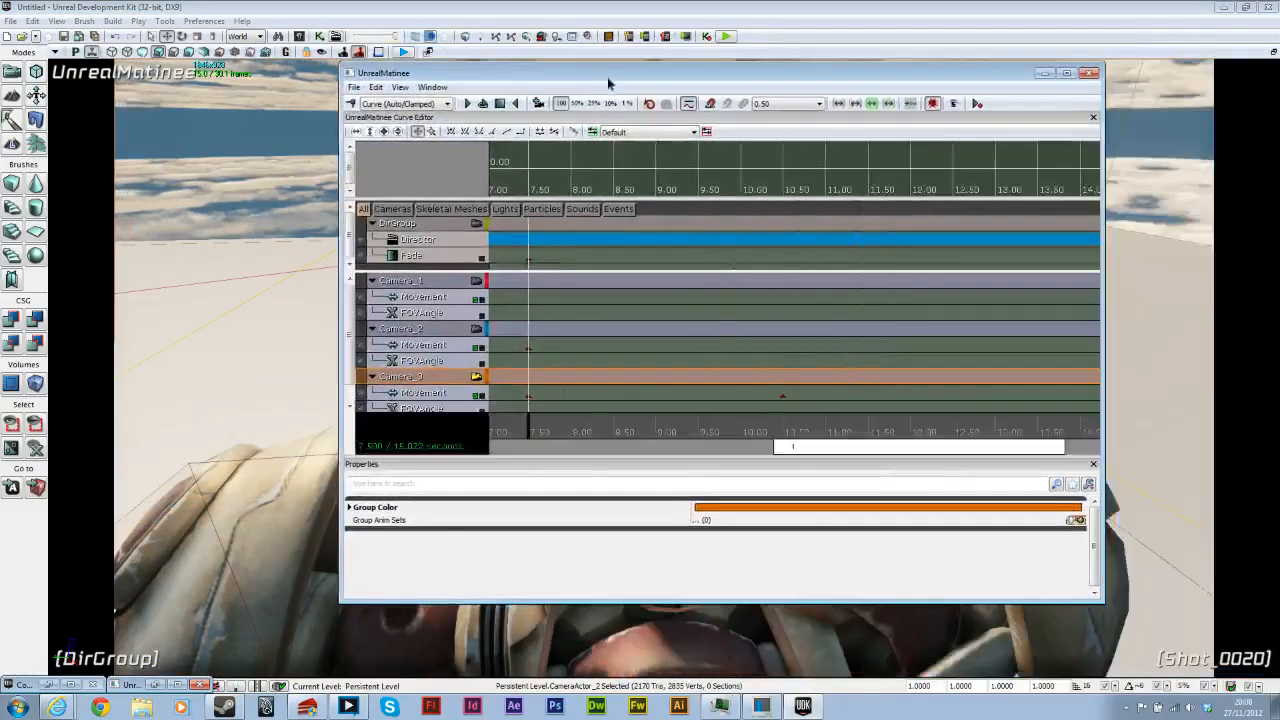
pyautogui.moveTo(531, 432); pyautogui.dragTo(783, 432)
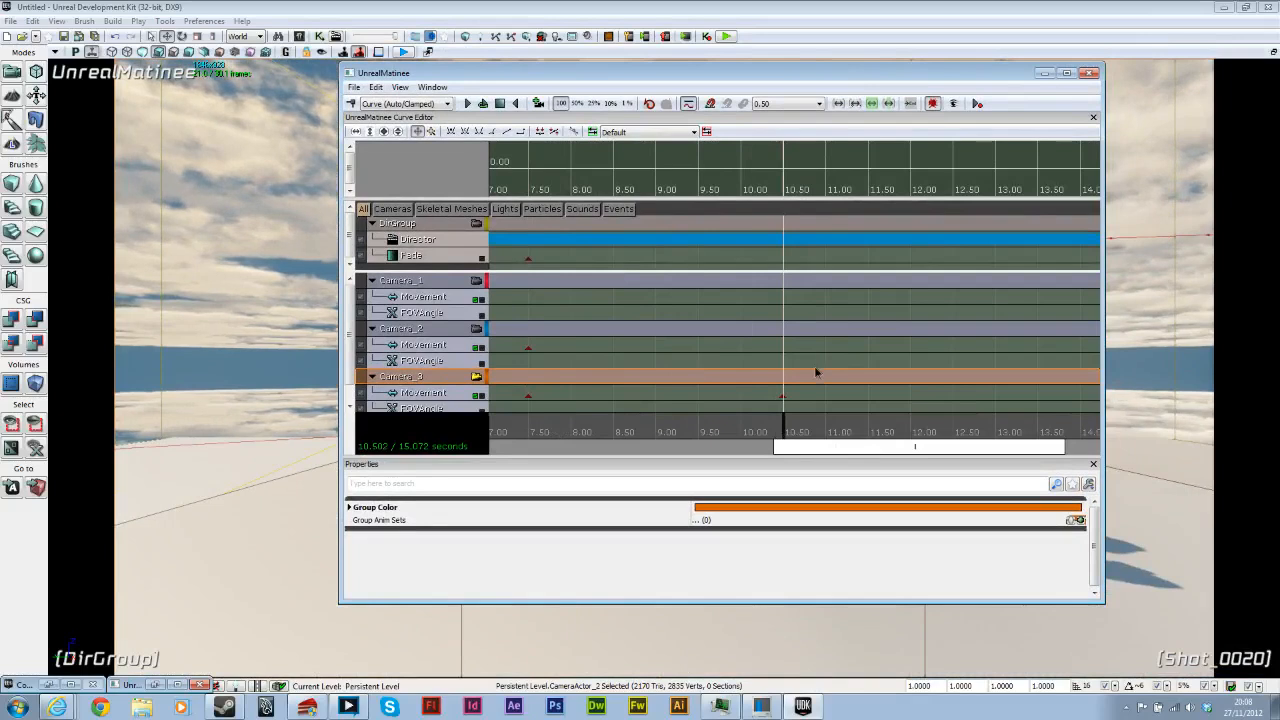
pyautogui.click(782, 400)
pyautogui.press('Return')
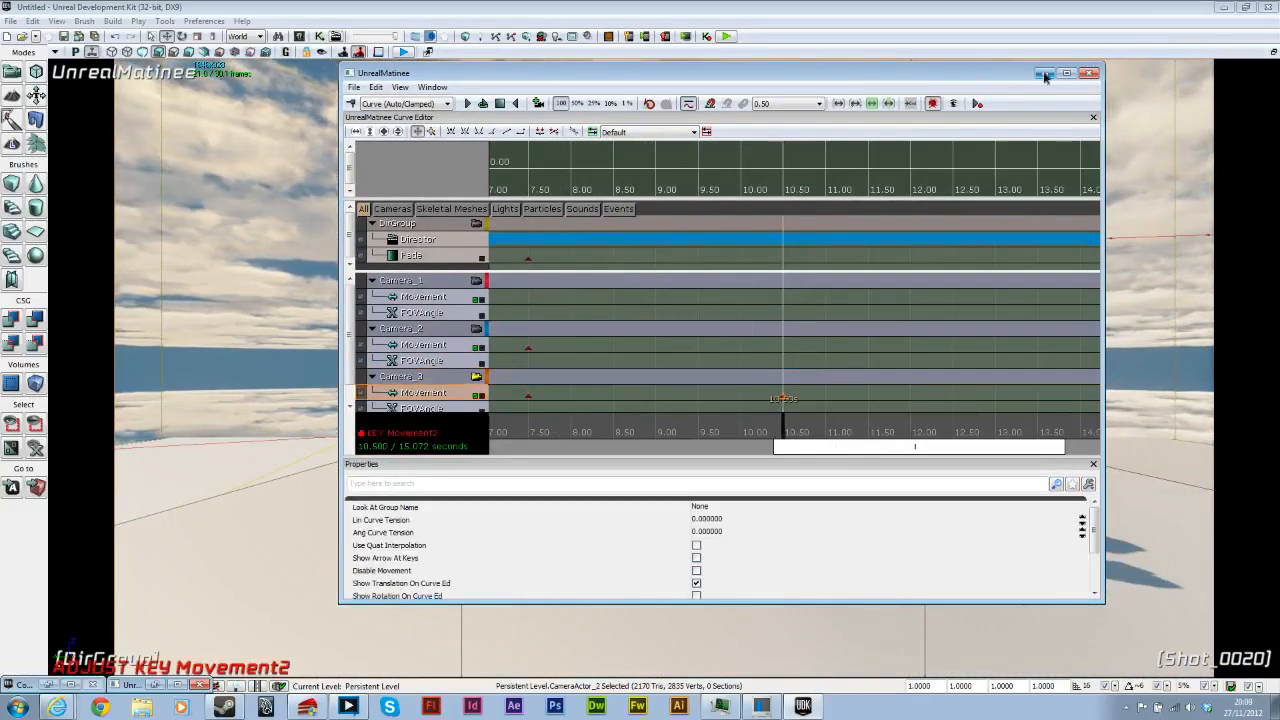
# Step: Pull Camera_3 far back at the 10.50-second key to frame the whole robot standing on the block
pyautogui.click(1043, 74)
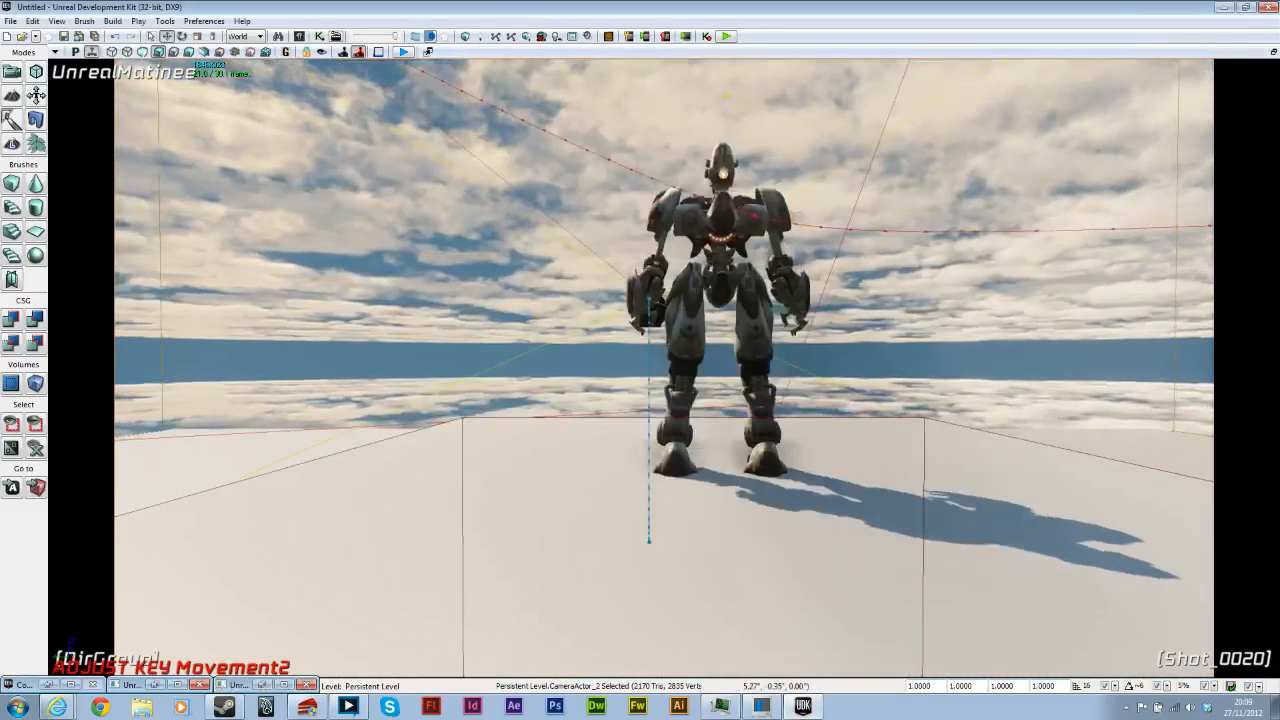
pyautogui.moveTo(664, 400); pyautogui.dragTo(660, 360, button='right')
pyautogui.press('d')
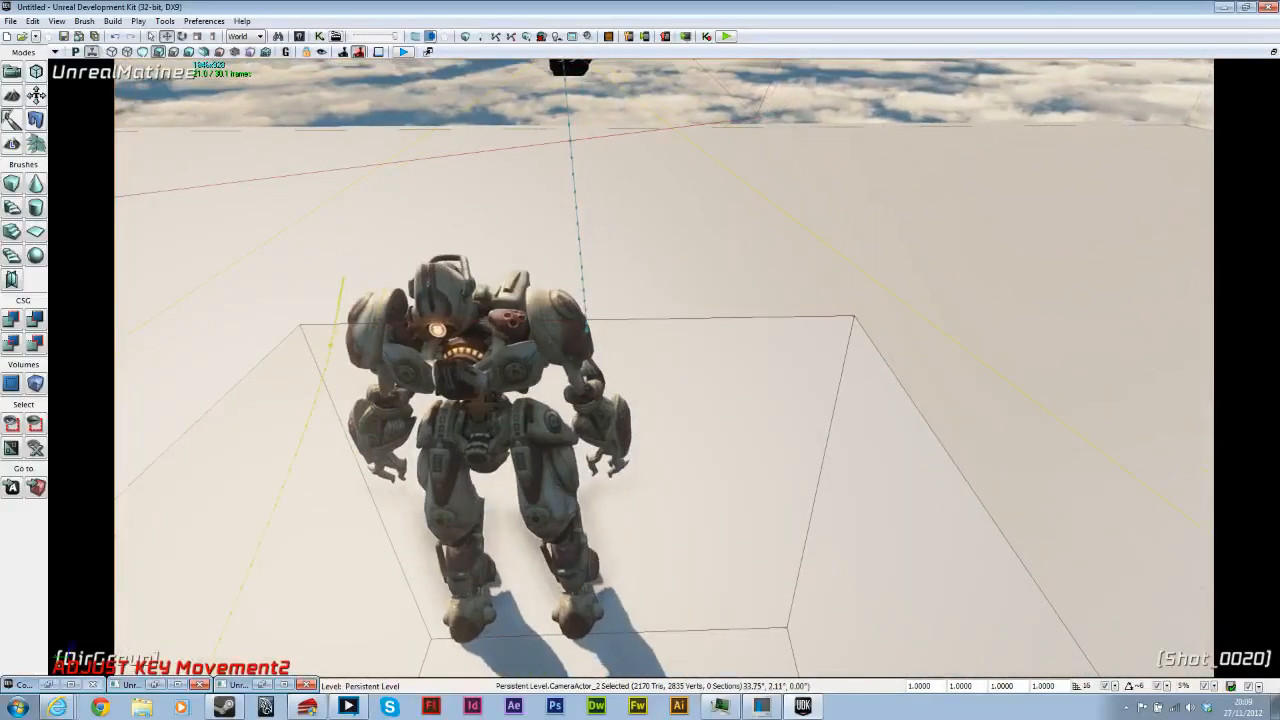
pyautogui.press('a')
pyautogui.press('s')
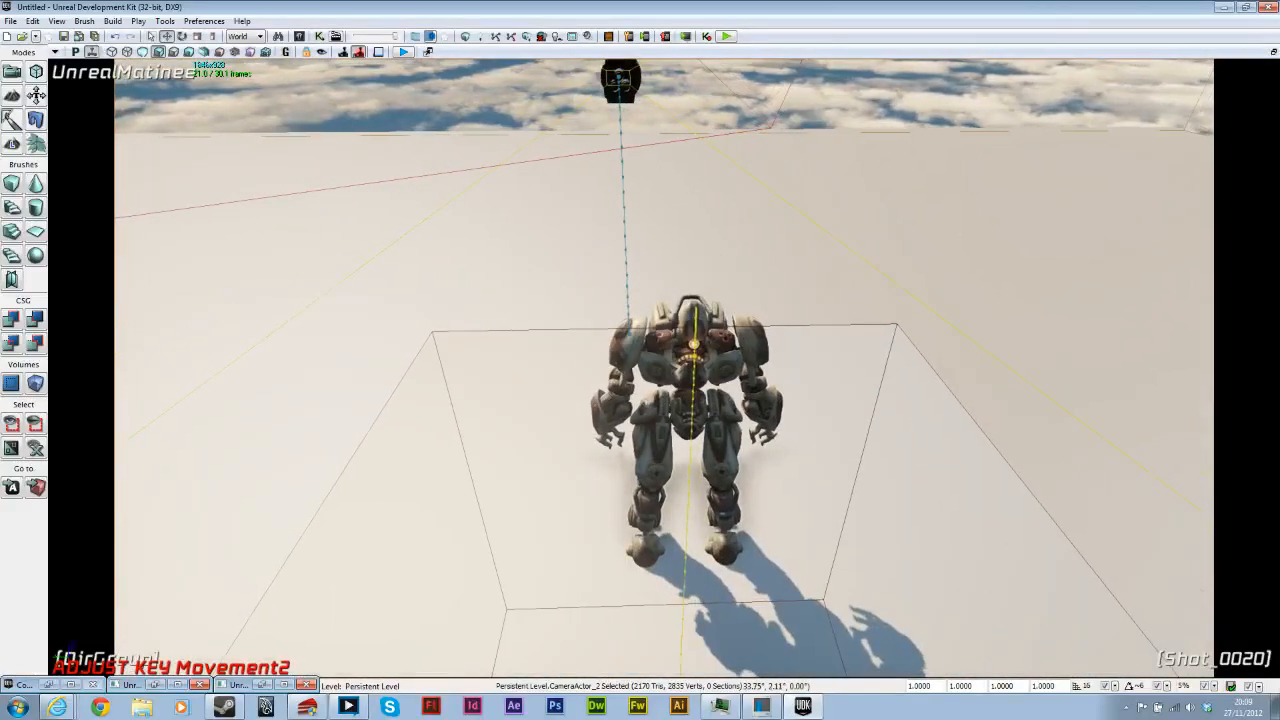
pyautogui.press('s')
pyautogui.moveTo(660, 360); pyautogui.dragTo(660, 295, button='right')
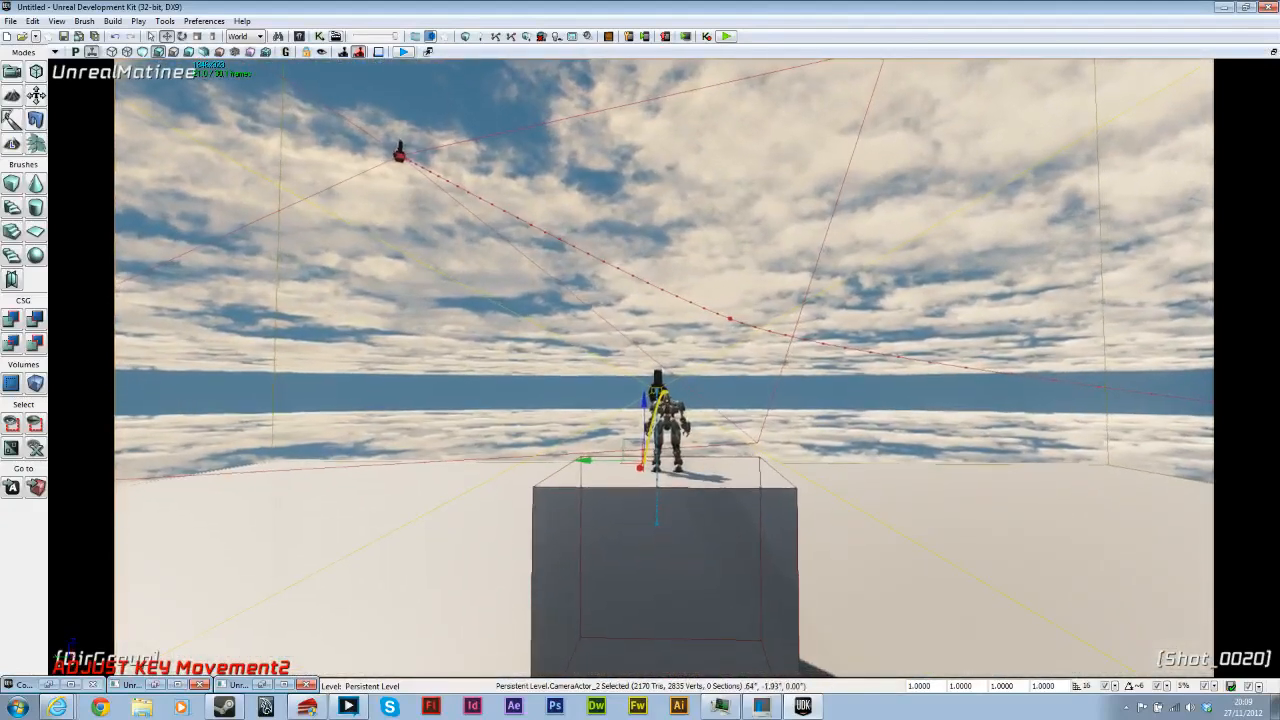
# Step: Add a key to the director group's Fade track at 8.50 seconds with a value of 0
pyautogui.click(263, 686)
pyautogui.moveTo(790, 437); pyautogui.dragTo(844, 442)
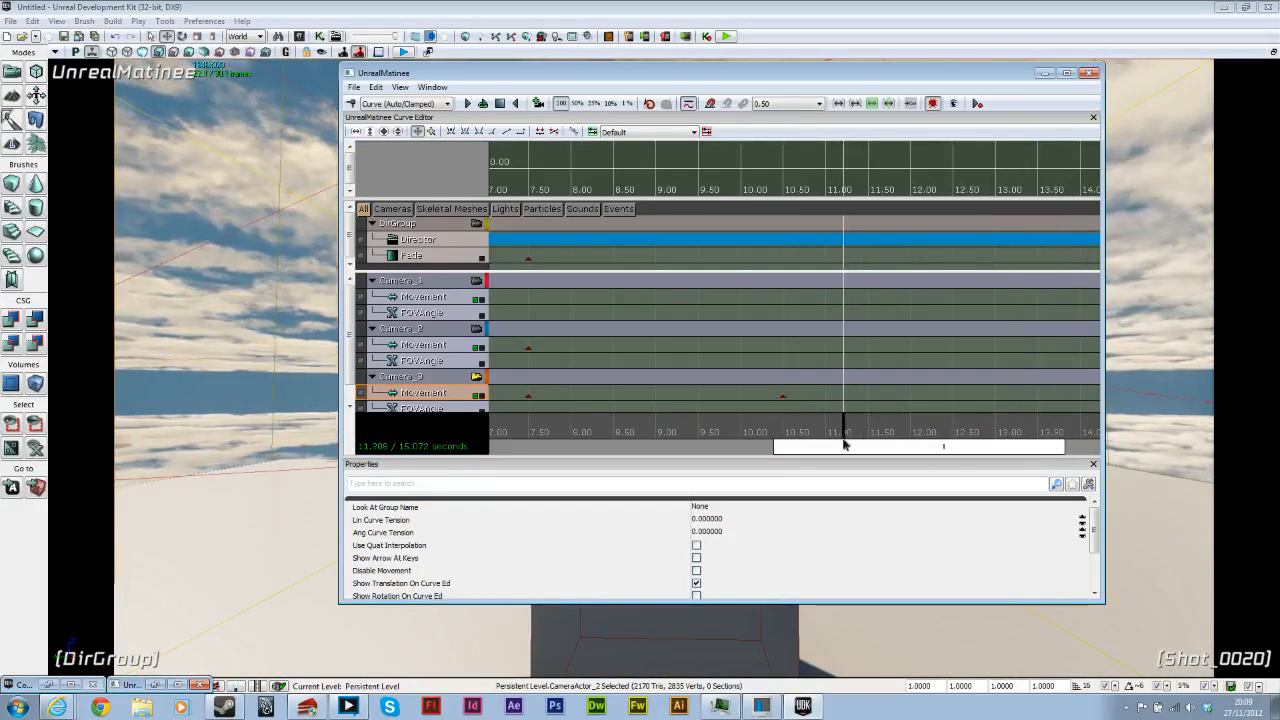
pyautogui.click(420, 258)
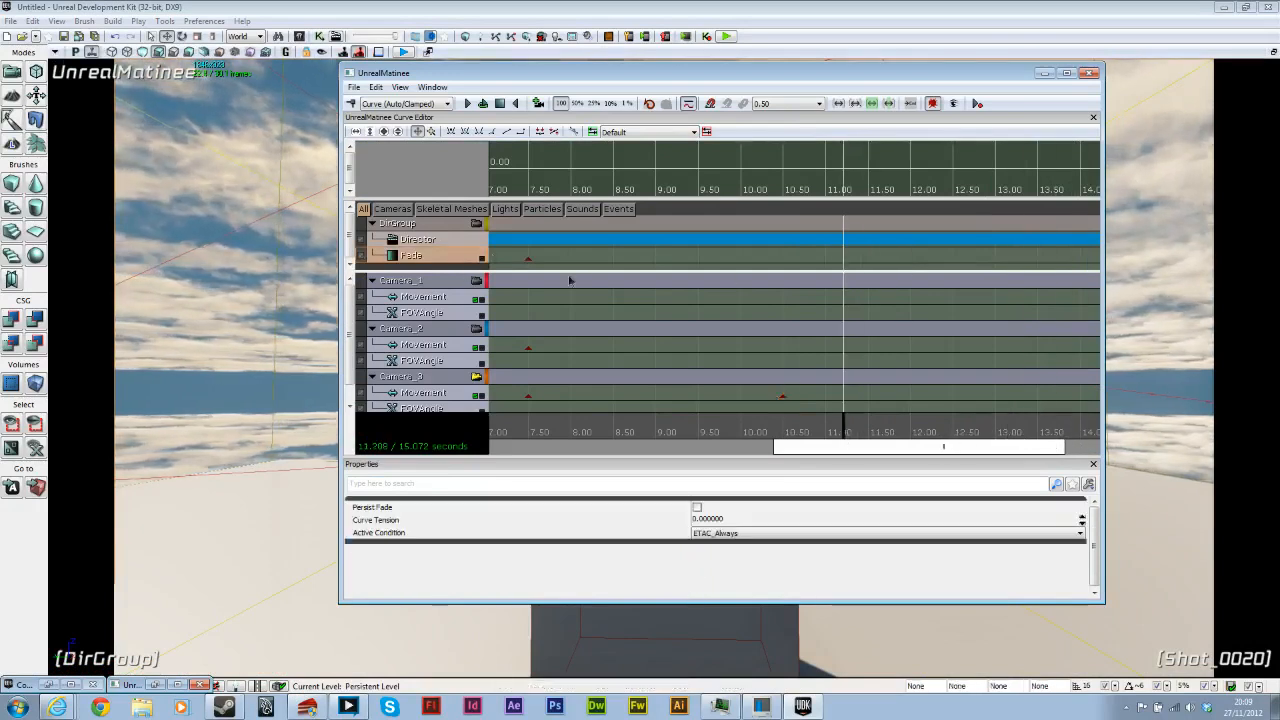
pyautogui.click(615, 438)
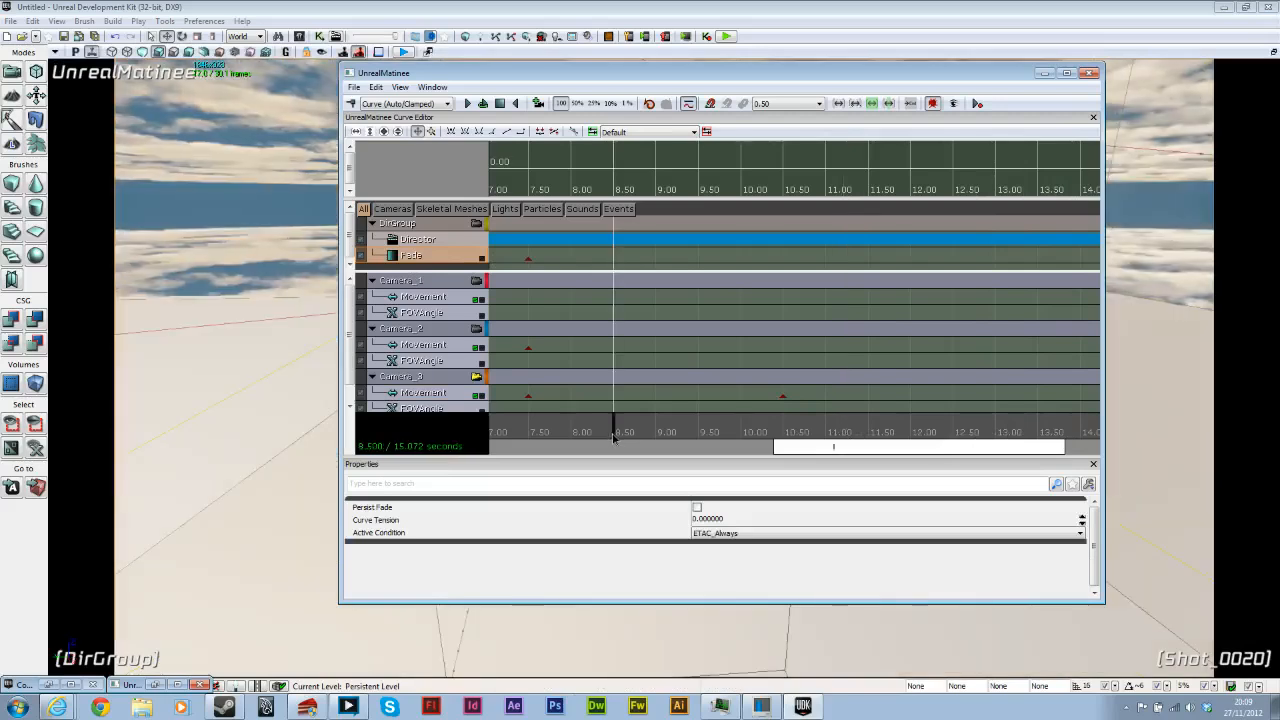
pyautogui.click(351, 104)
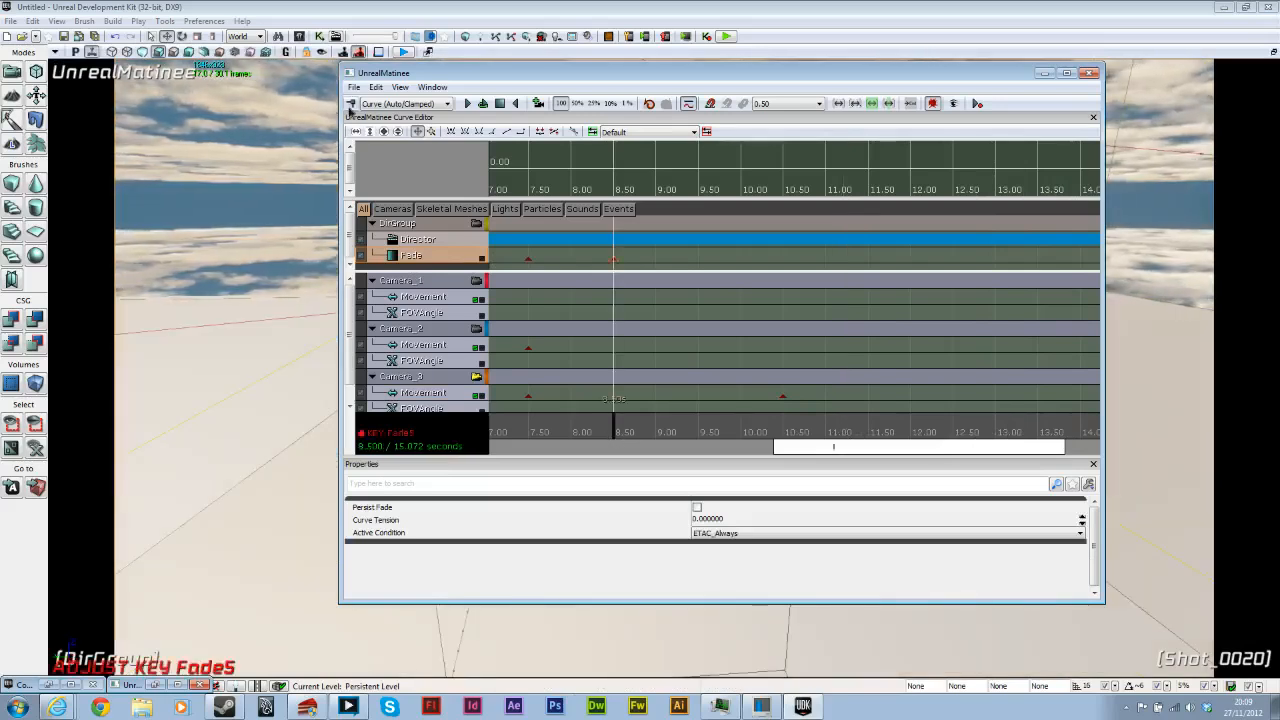
pyautogui.rightClick(614, 262)
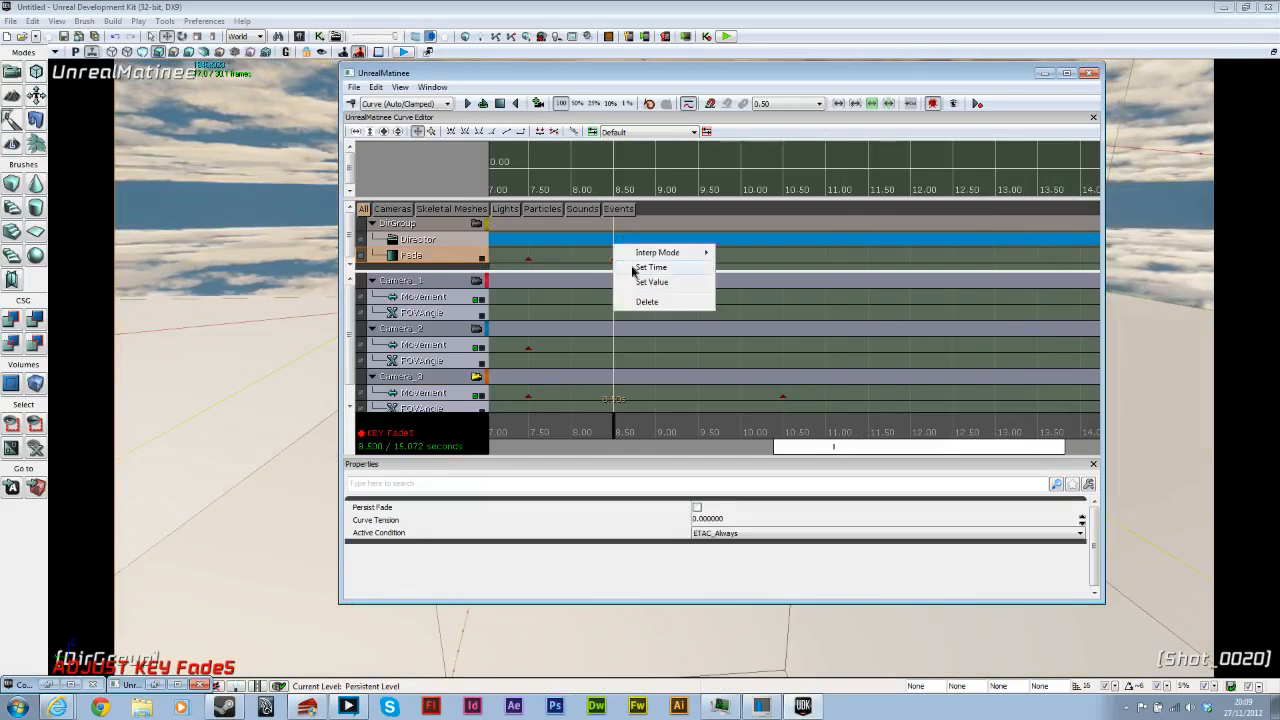
pyautogui.click(652, 282)
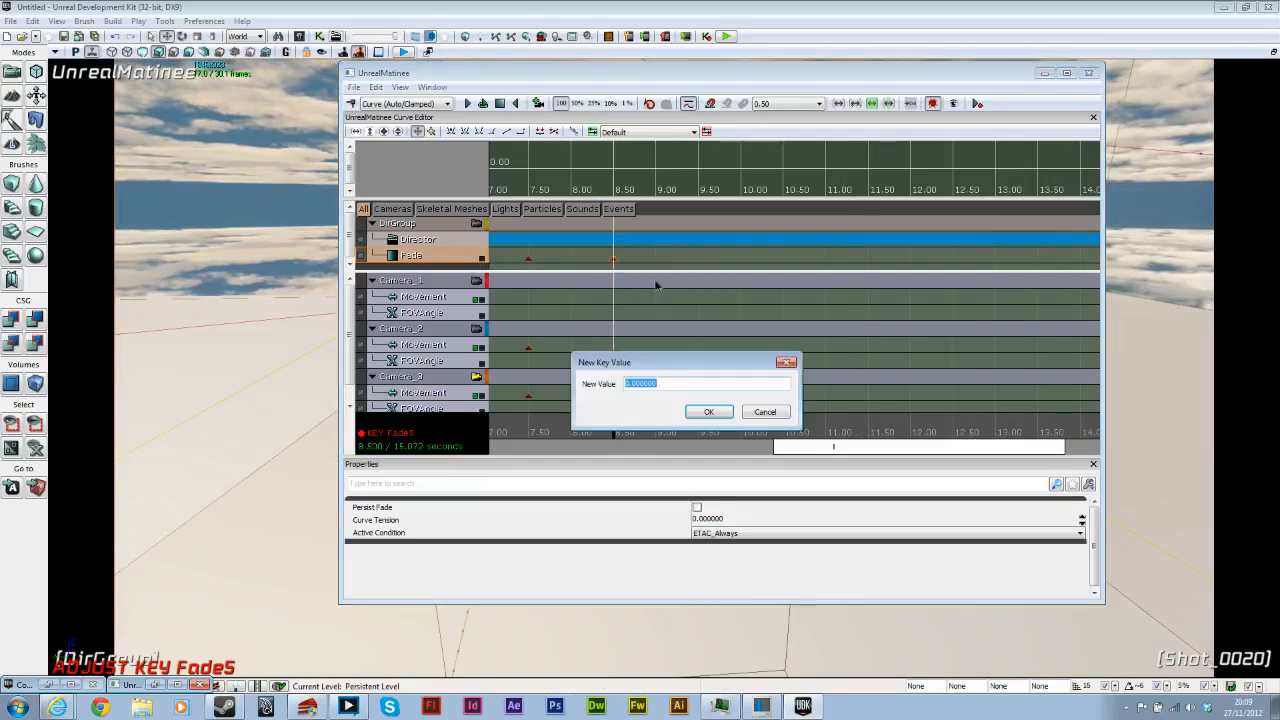
pyautogui.click(708, 411)
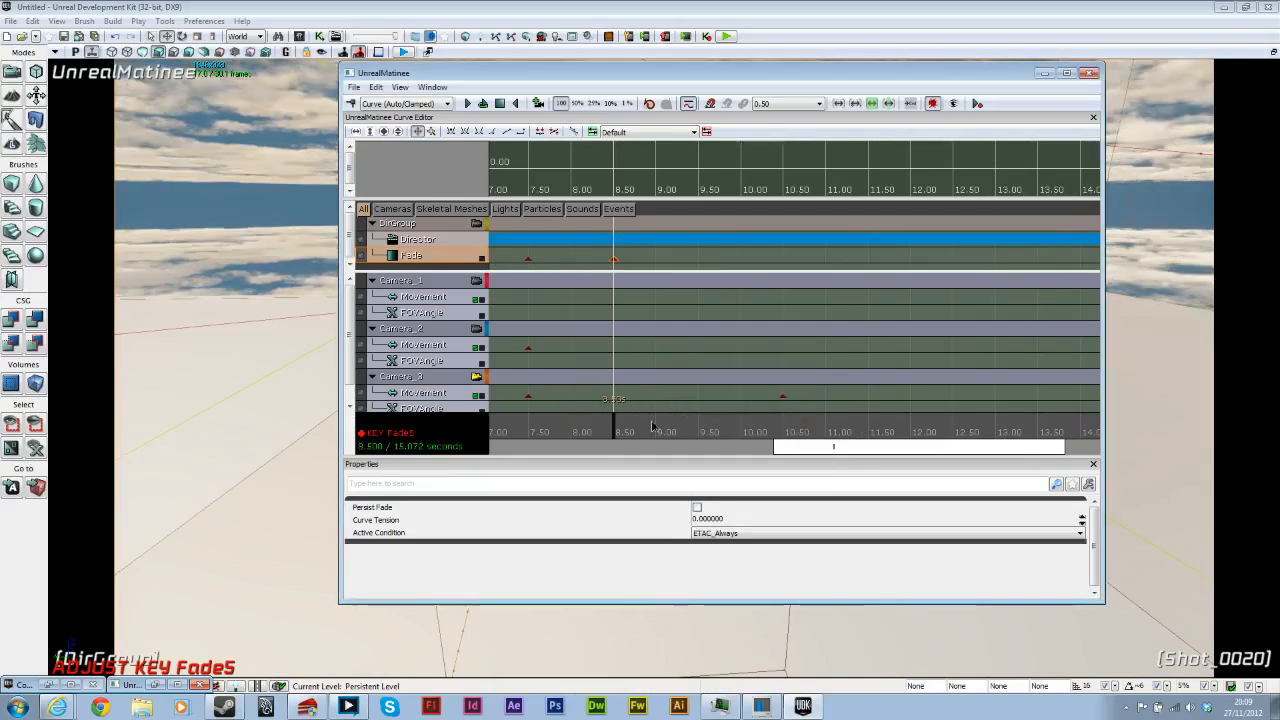
# Step: Add another key to the Fade track at about 9.50 seconds and confirm its key value
pyautogui.moveTo(614, 432); pyautogui.dragTo(701, 434)
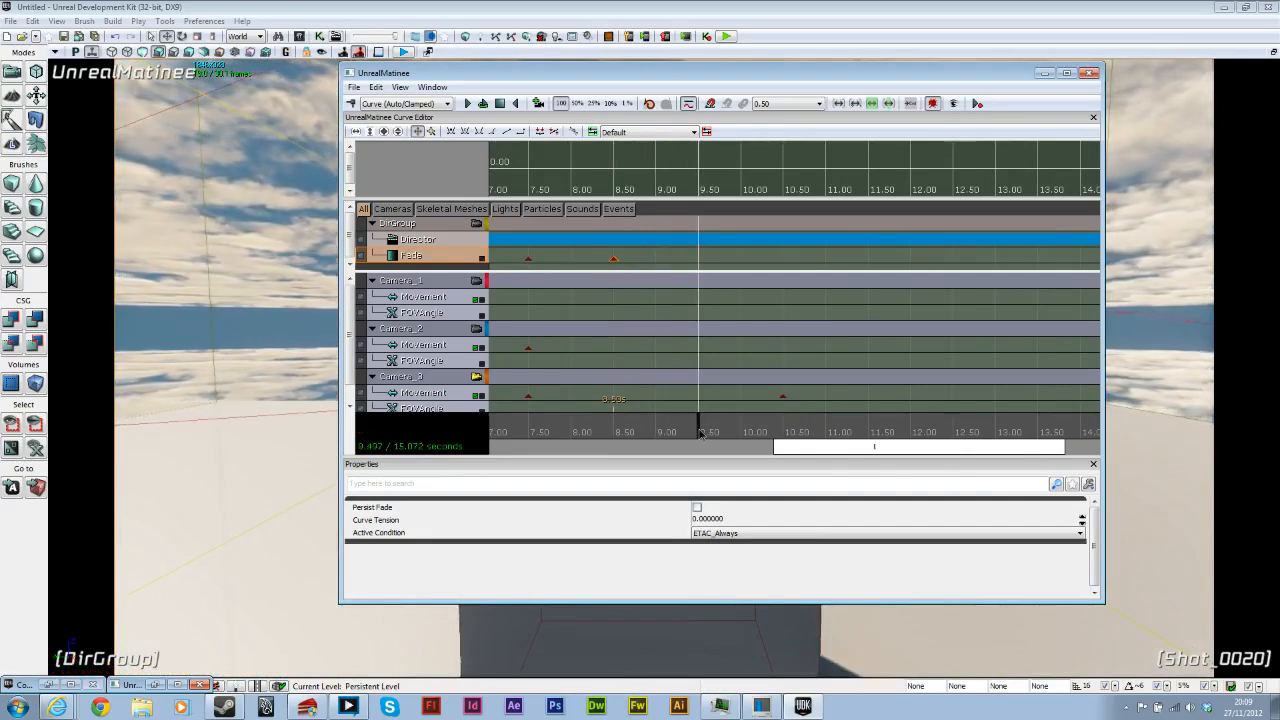
pyautogui.moveTo(701, 434)
pyautogui.mouseDown()
pyautogui.moveTo(720, 432)
pyautogui.moveTo(700, 430)
pyautogui.mouseUp()
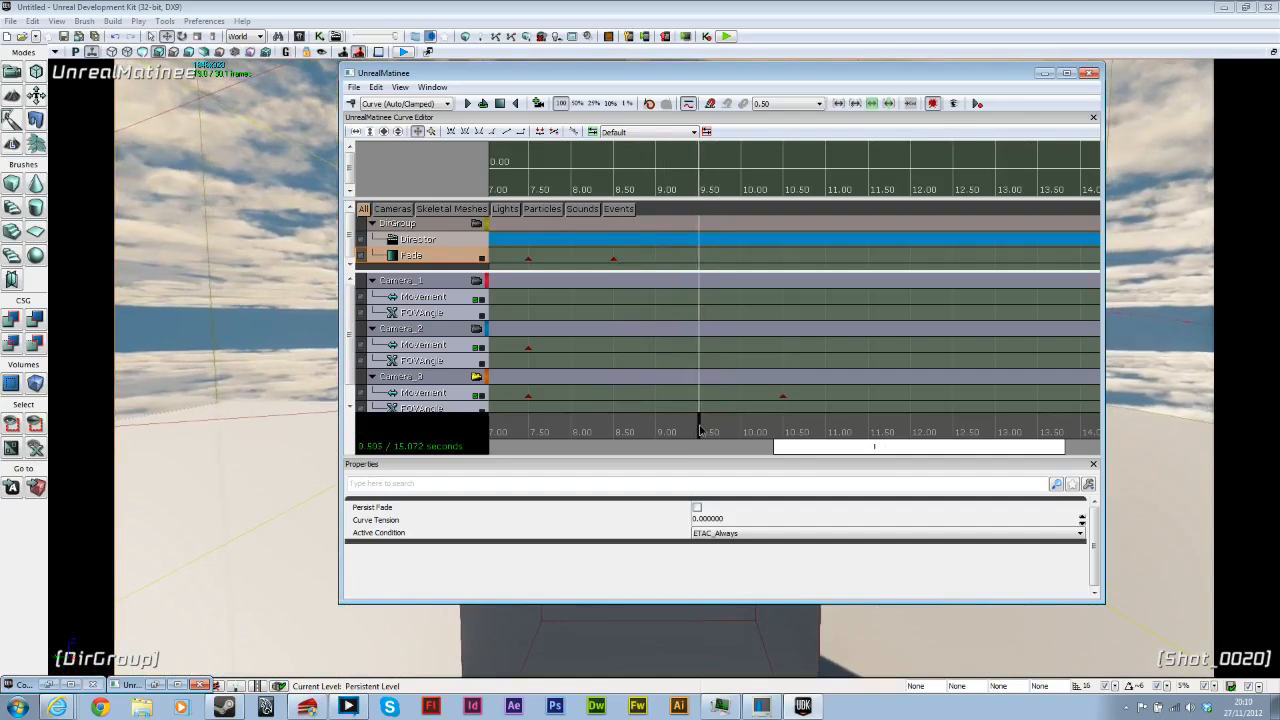
pyautogui.click(351, 104)
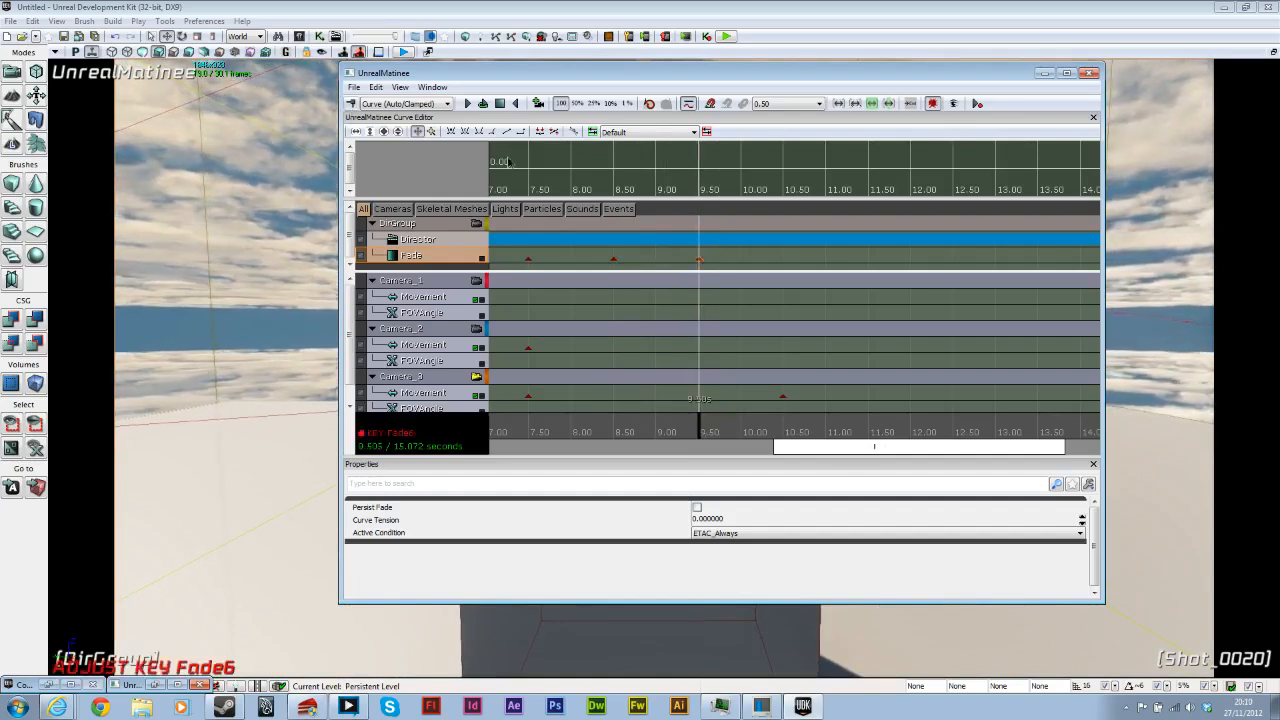
pyautogui.rightClick(699, 258)
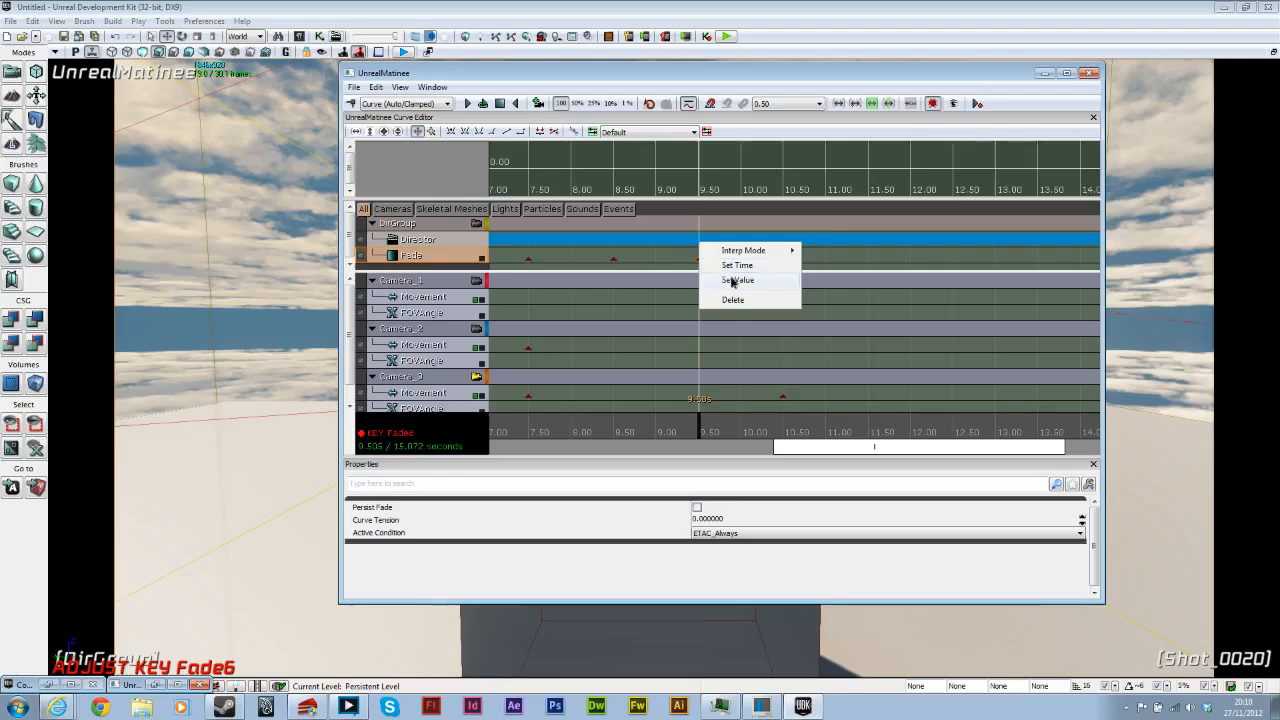
pyautogui.click(732, 281)
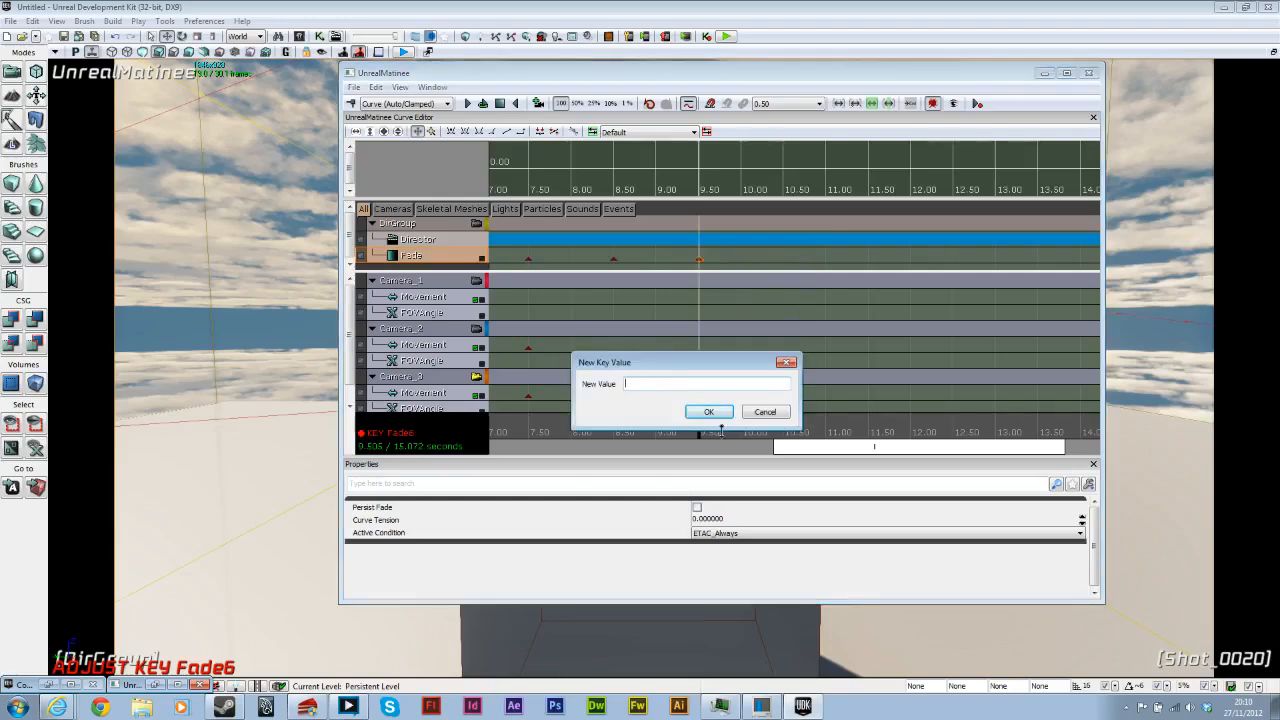
pyautogui.click(710, 410)
# Step: Add a Fade key at the end of Camera_3's move and set its time to 10.5 seconds
pyautogui.moveTo(702, 431); pyautogui.dragTo(781, 430)
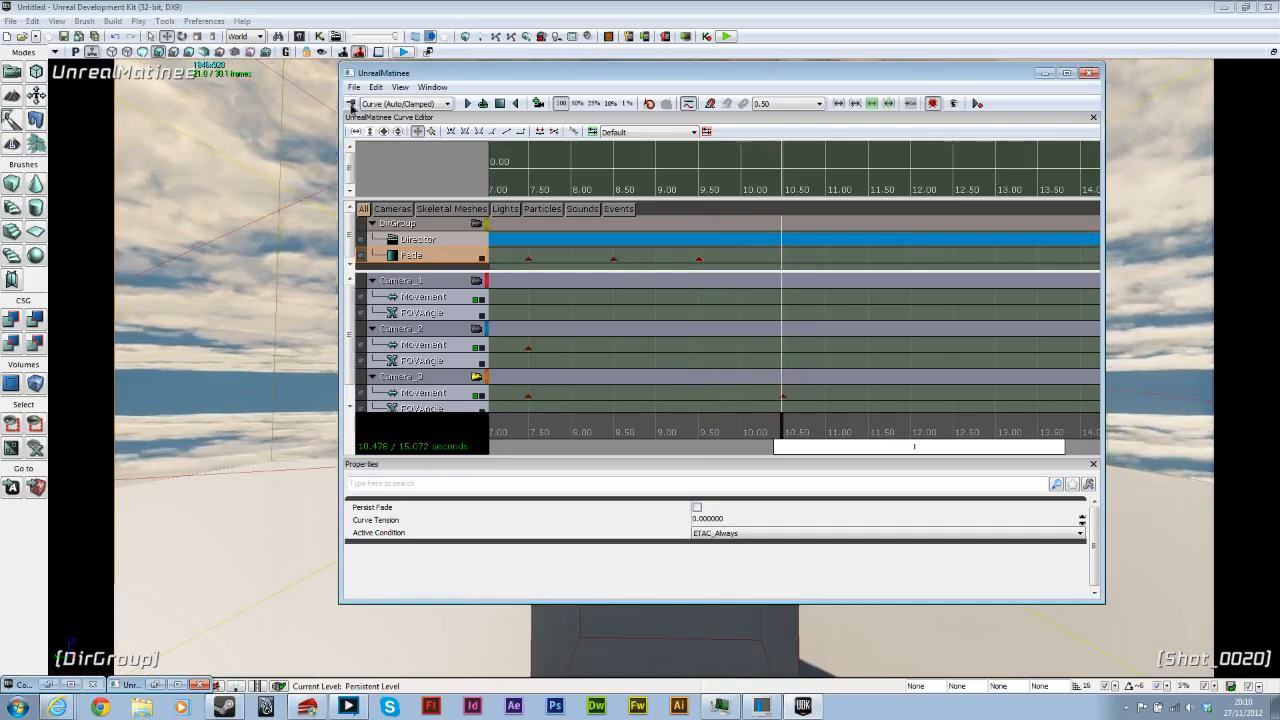
pyautogui.click(350, 104)
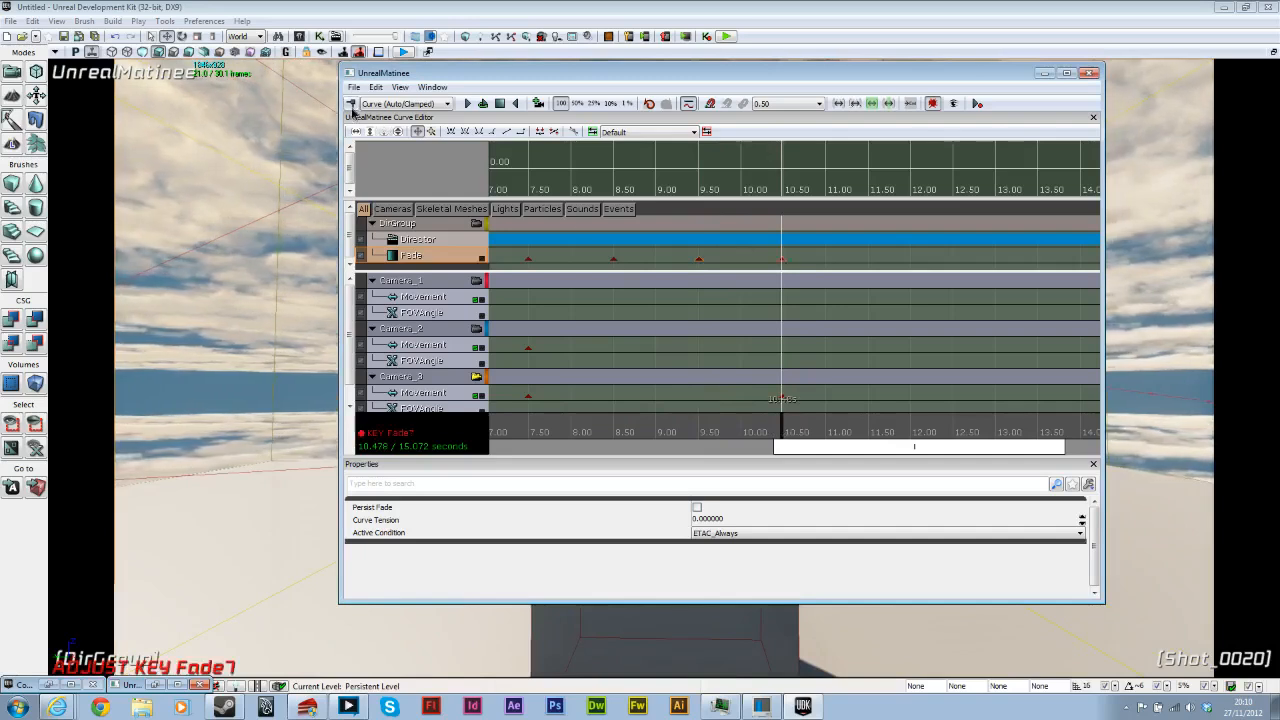
pyautogui.rightClick(786, 260)
pyautogui.click(825, 268)
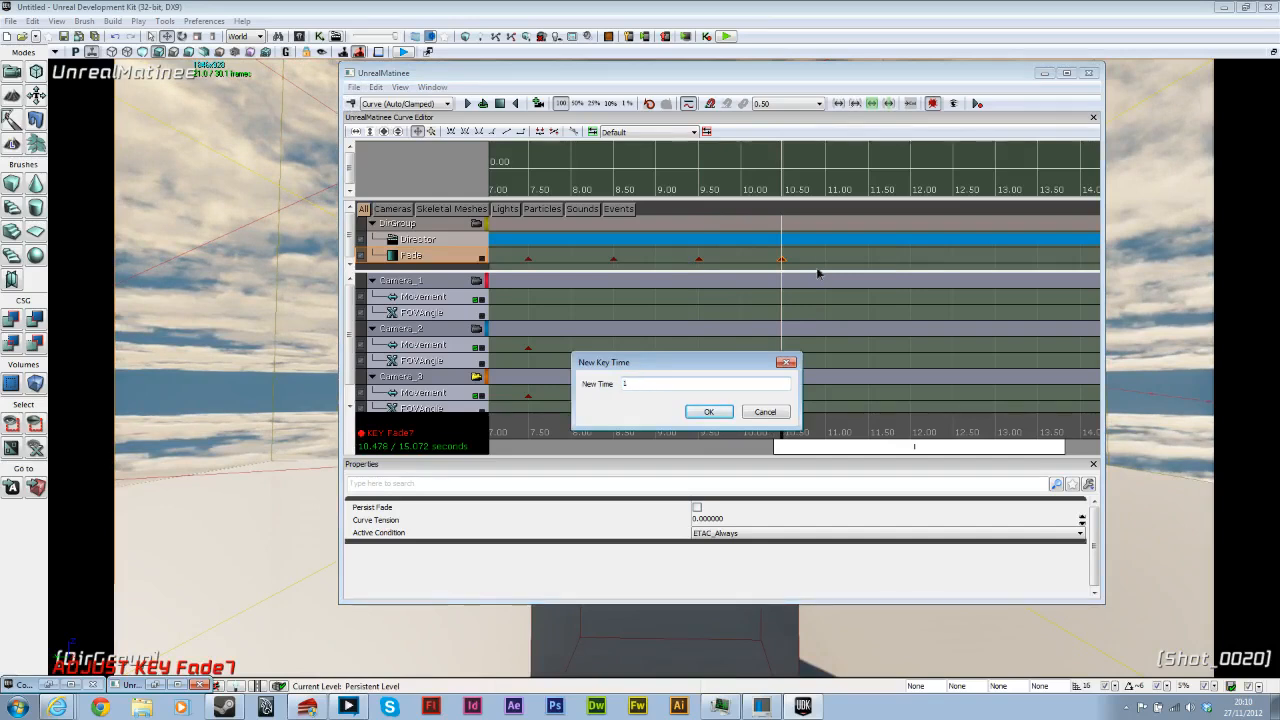
pyautogui.write('10.5')
pyautogui.press('Return')
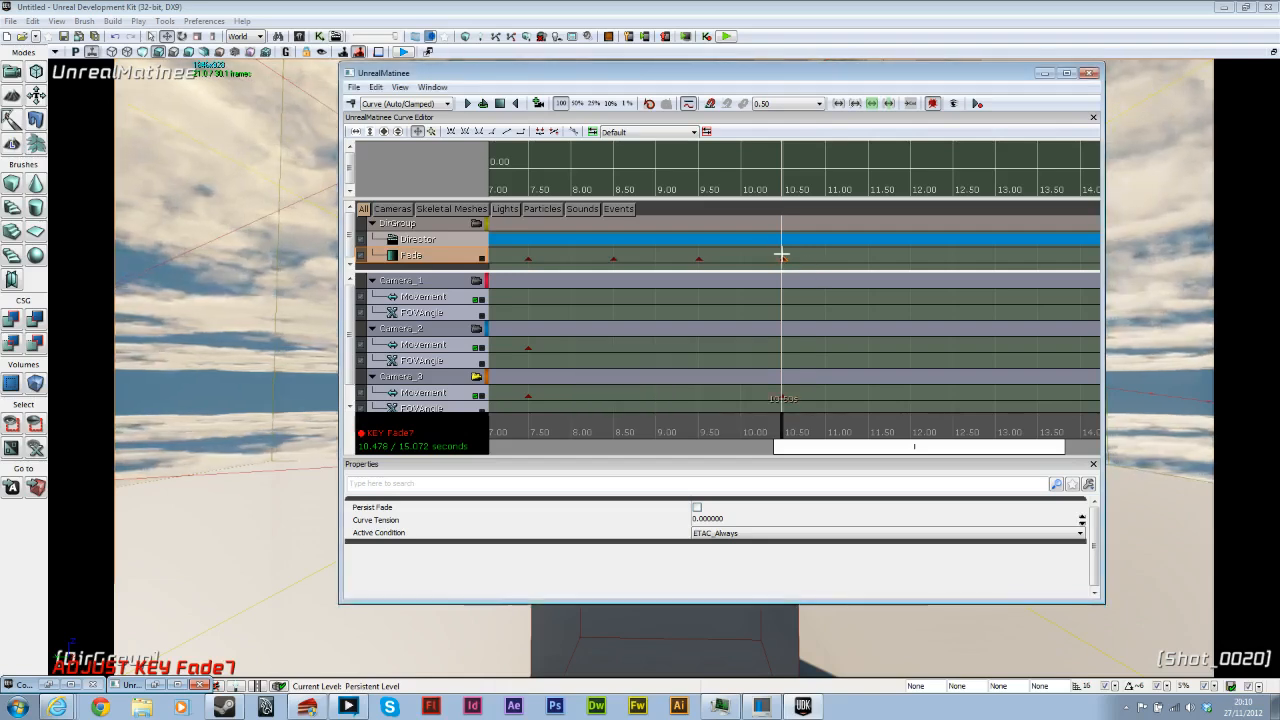
# Step: Set the value of the 10.5-second Fade key to 1
pyautogui.rightClick(782, 258)
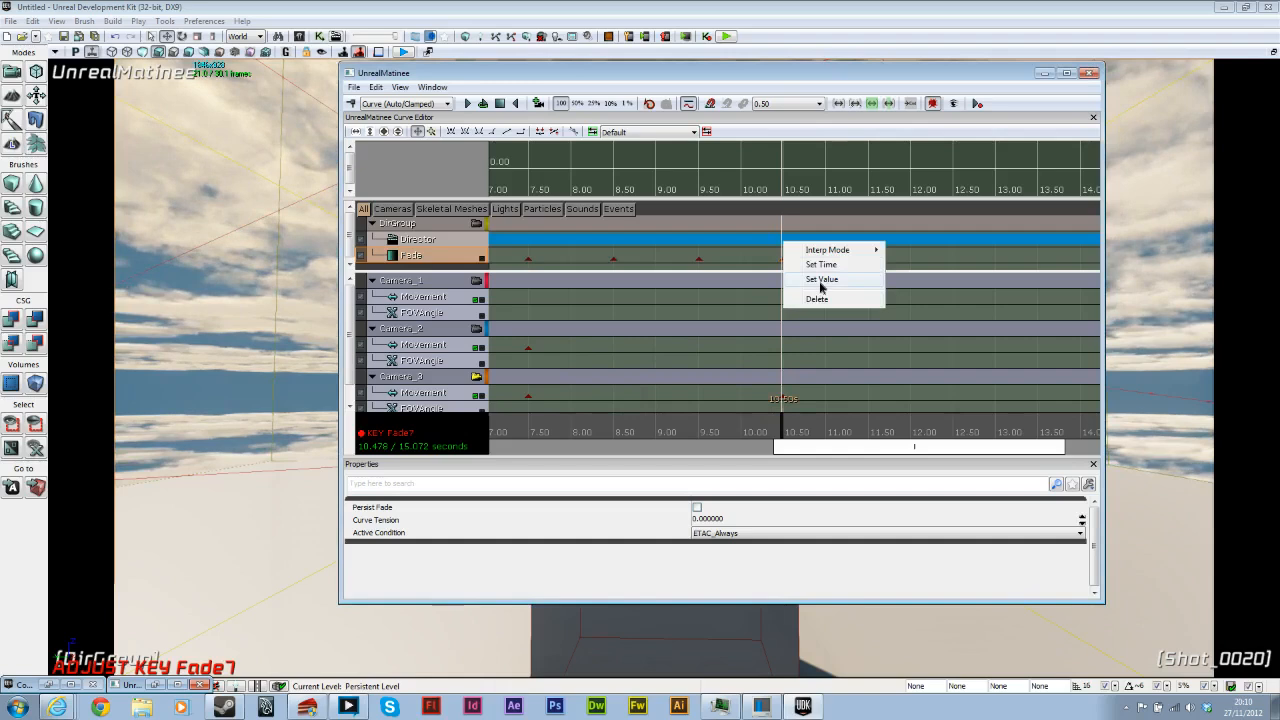
pyautogui.click(821, 280)
pyautogui.write('1')
pyautogui.press('Return')
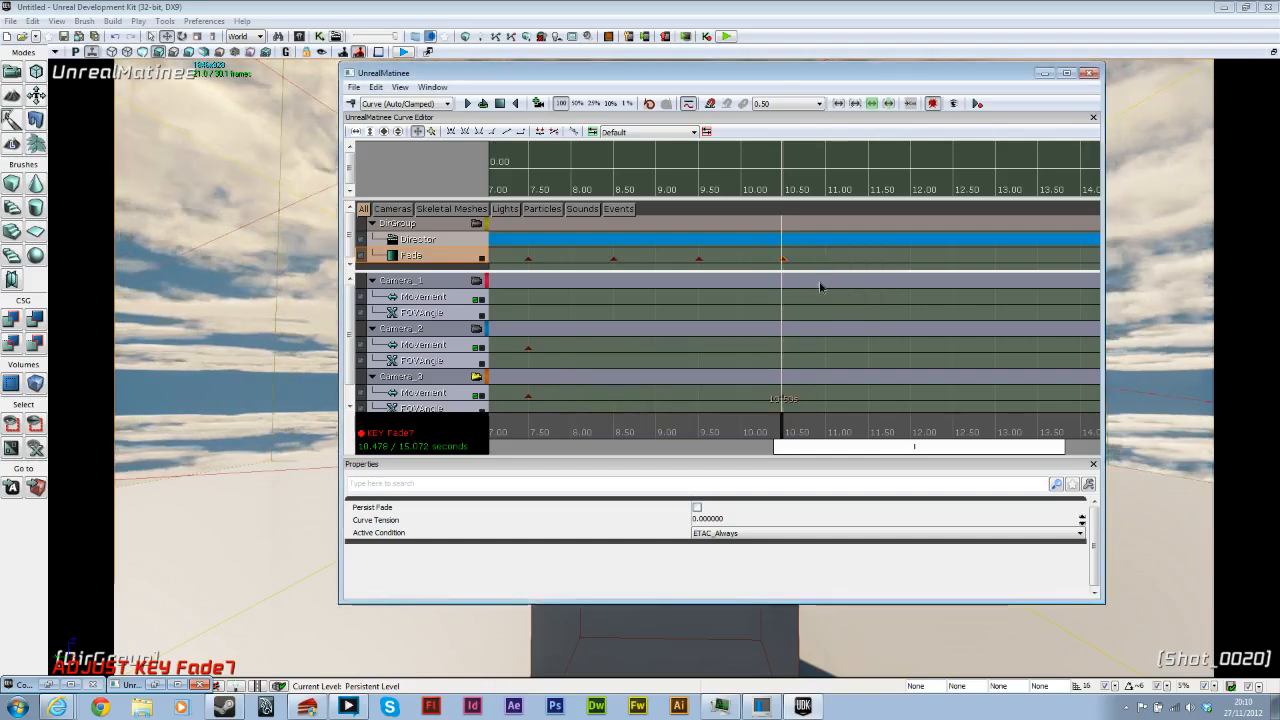
# Step: Look through the director group and add a Director track cut to Camera_3 at about 7.50 seconds
pyautogui.click(477, 223)
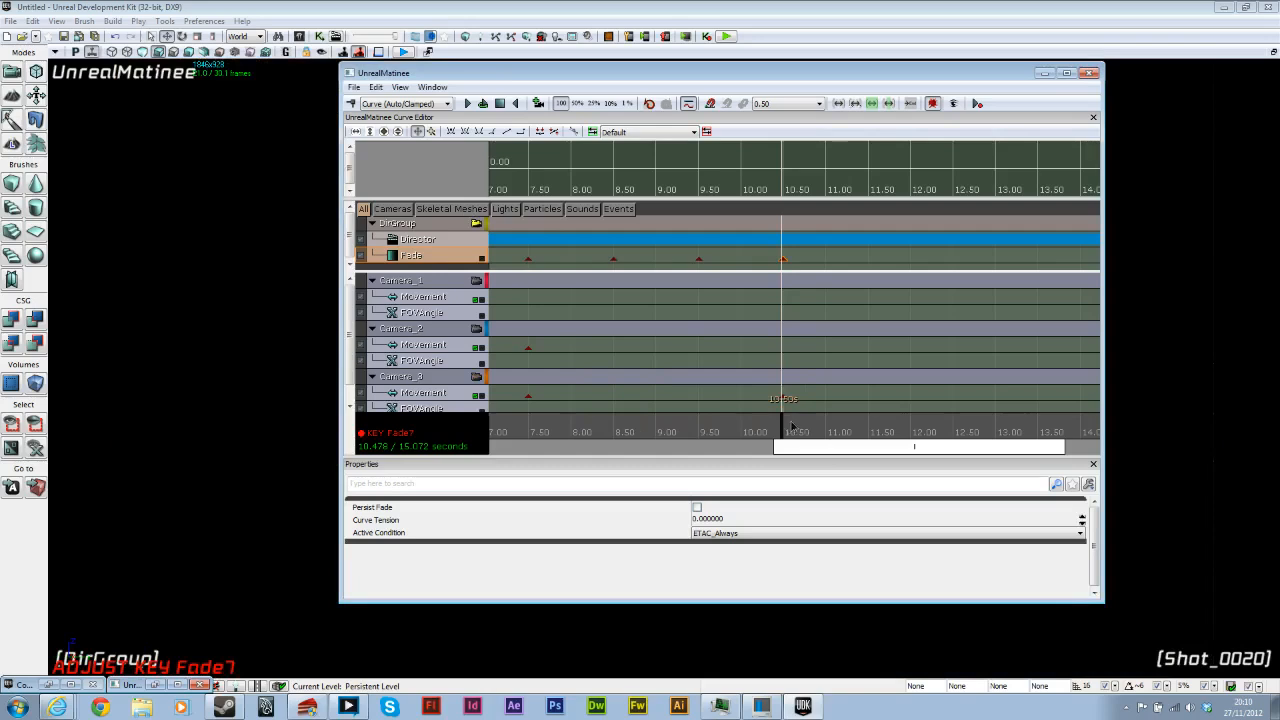
pyautogui.moveTo(783, 430); pyautogui.dragTo(528, 425)
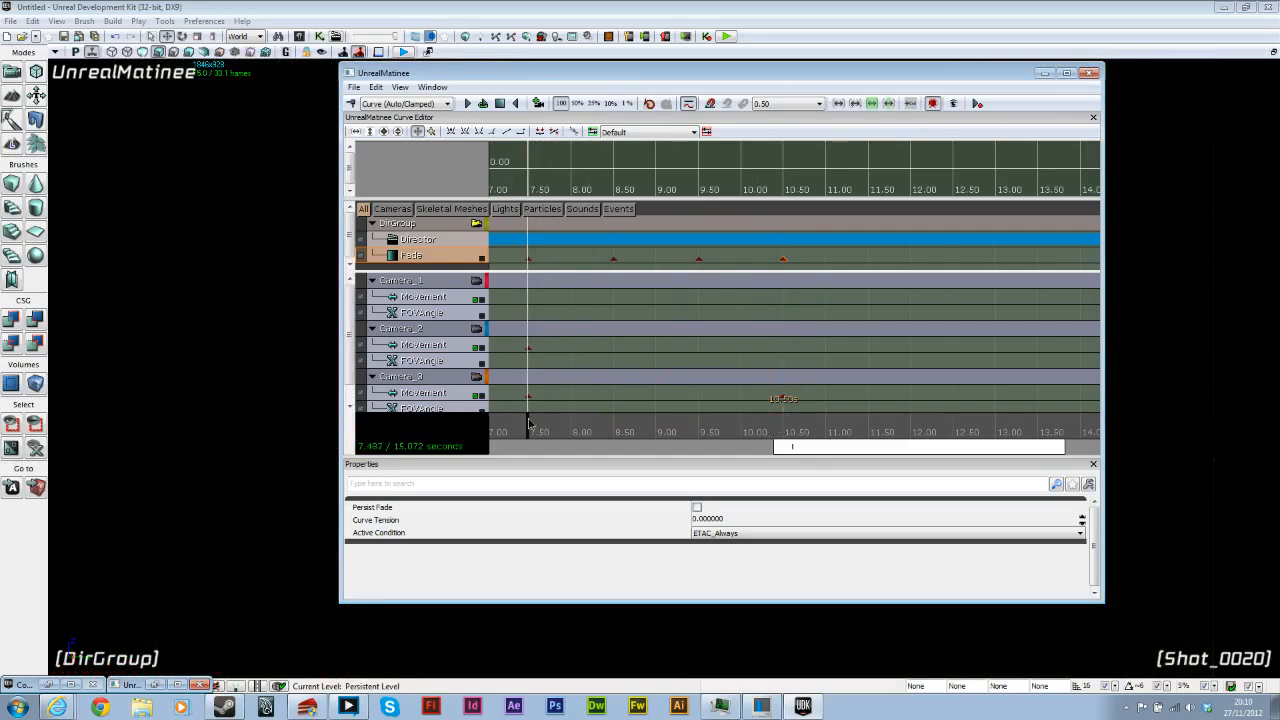
pyautogui.click(448, 239)
pyautogui.press('Return')
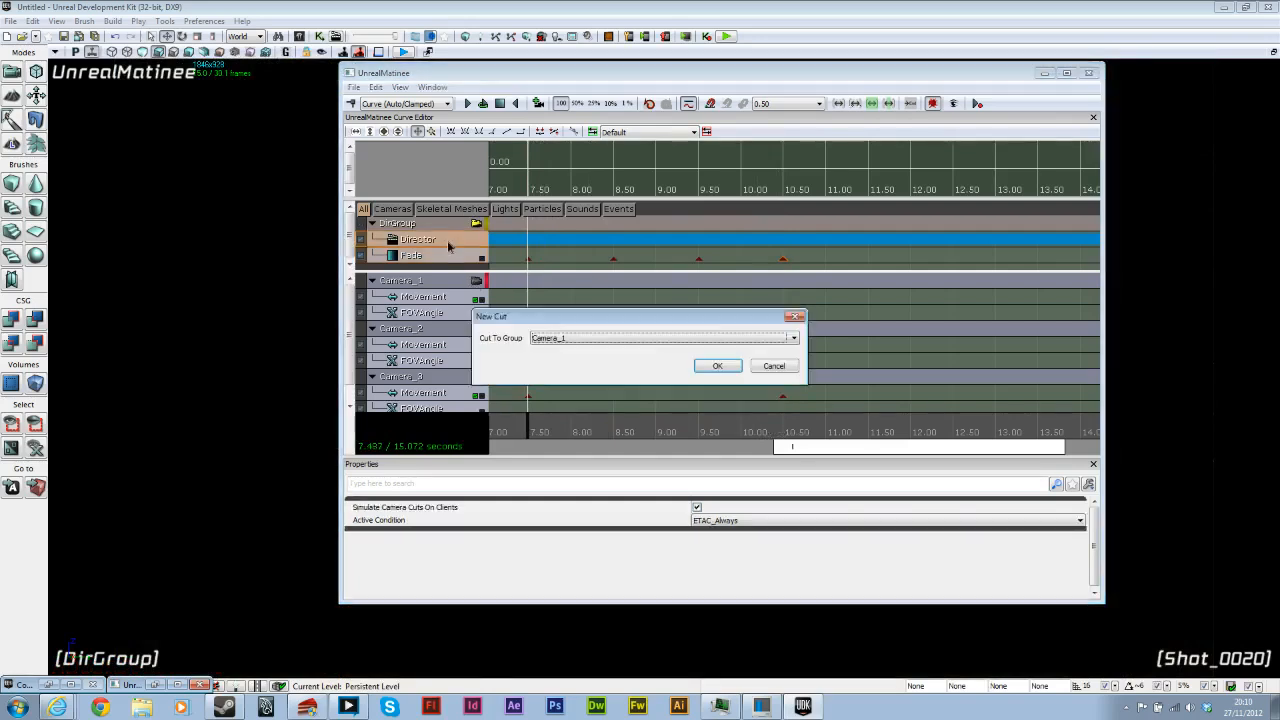
pyautogui.click(575, 337)
pyautogui.click(586, 372)
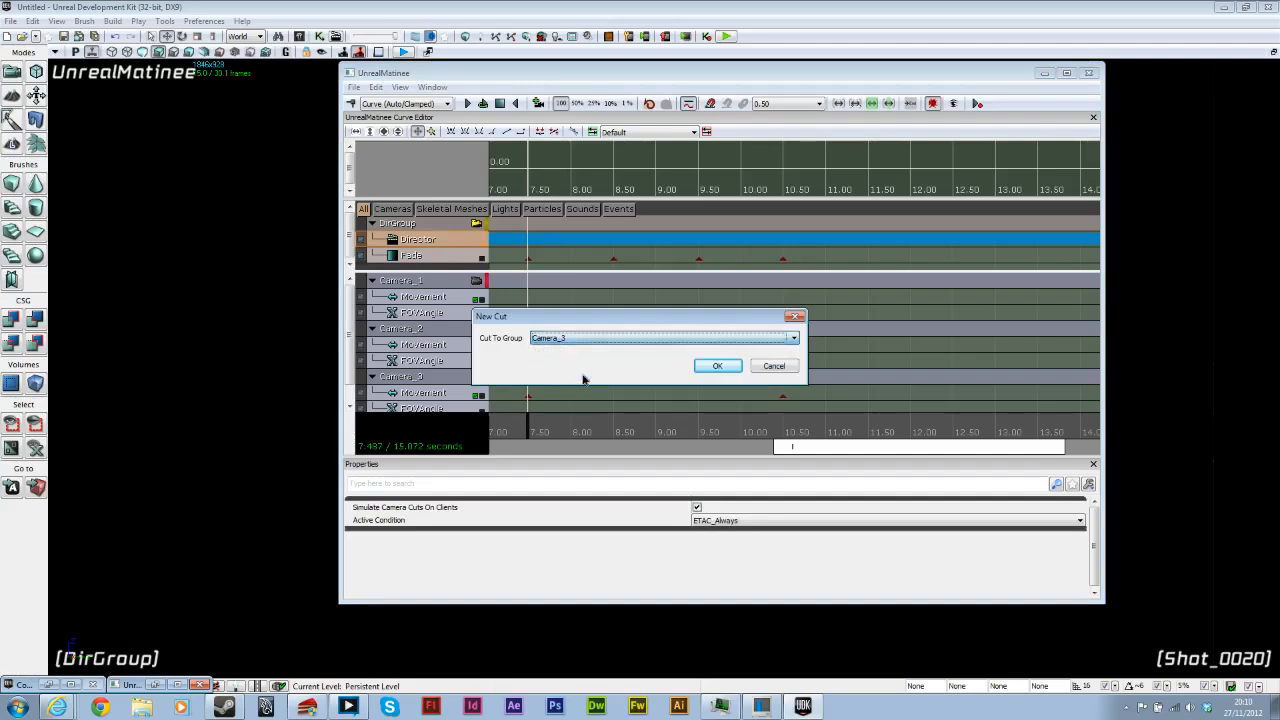
pyautogui.click(717, 366)
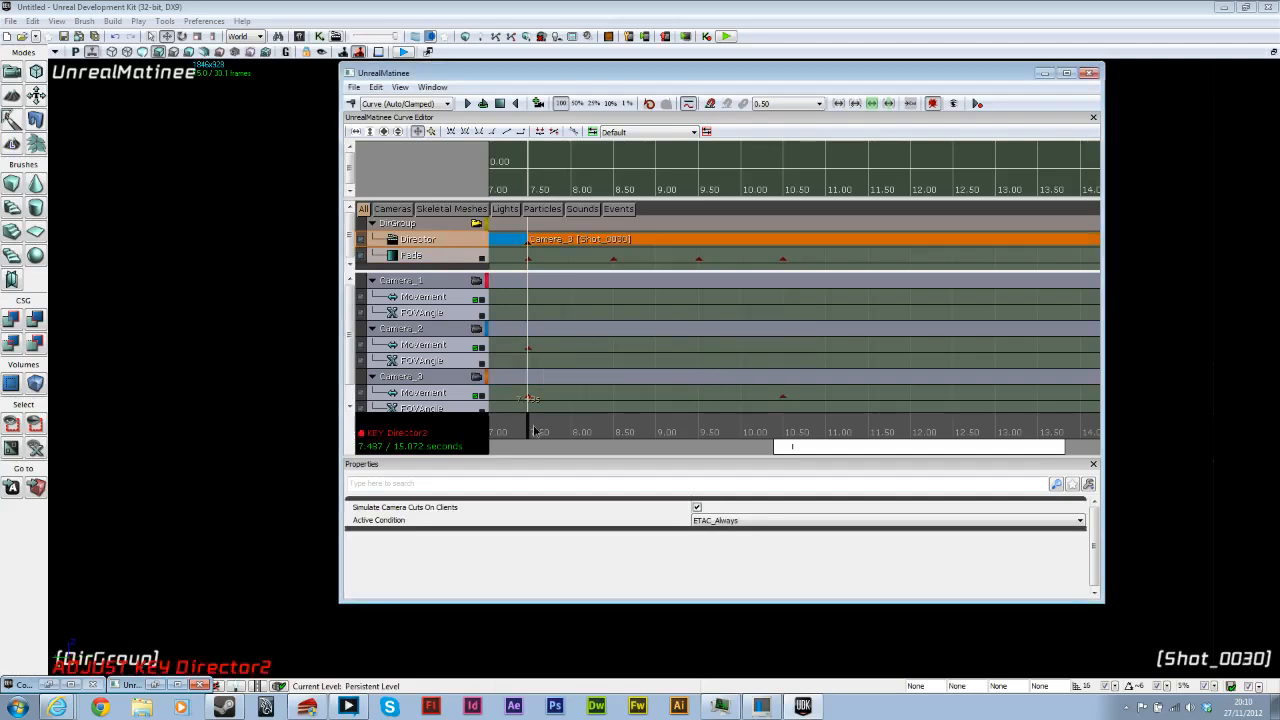
# Step: Rewind the sequence to the start, move the Matinee window clear of the viewport, and play the whole cutscene
pyautogui.moveTo(783, 450); pyautogui.dragTo(684, 437)
pyautogui.click(684, 437)
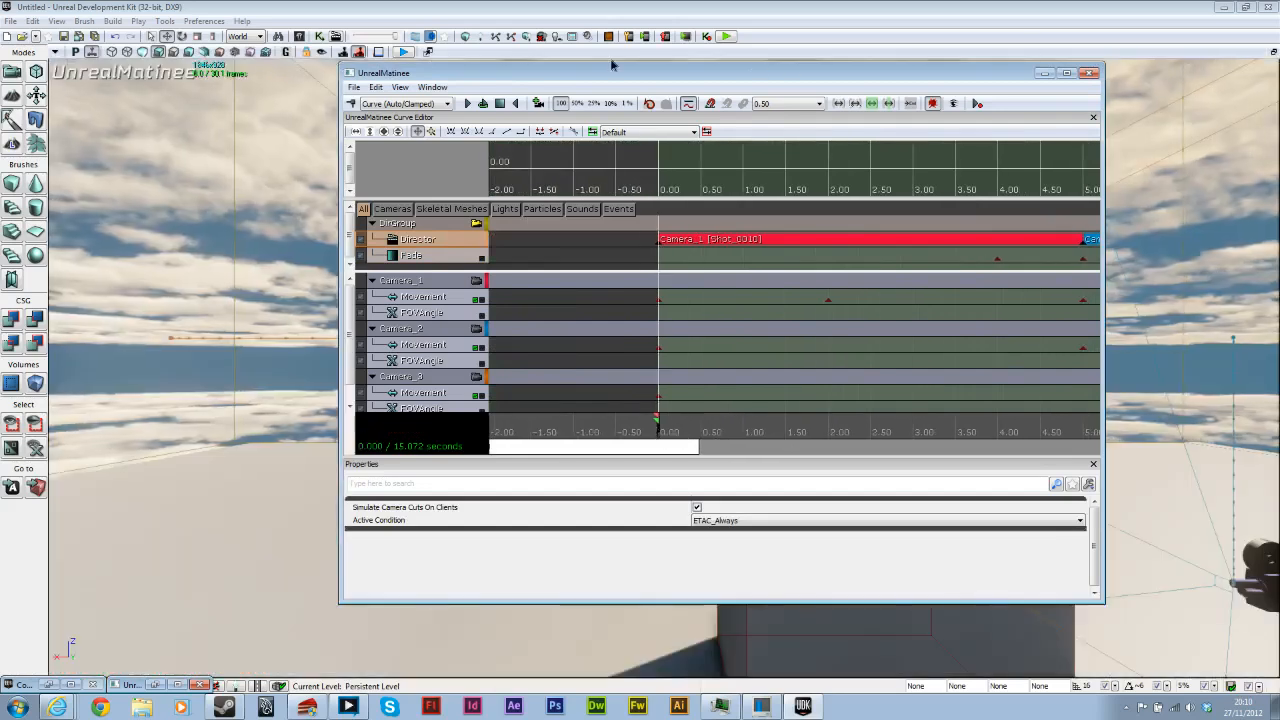
pyautogui.moveTo(390, 78); pyautogui.dragTo(1057, 645)
pyautogui.press('space')
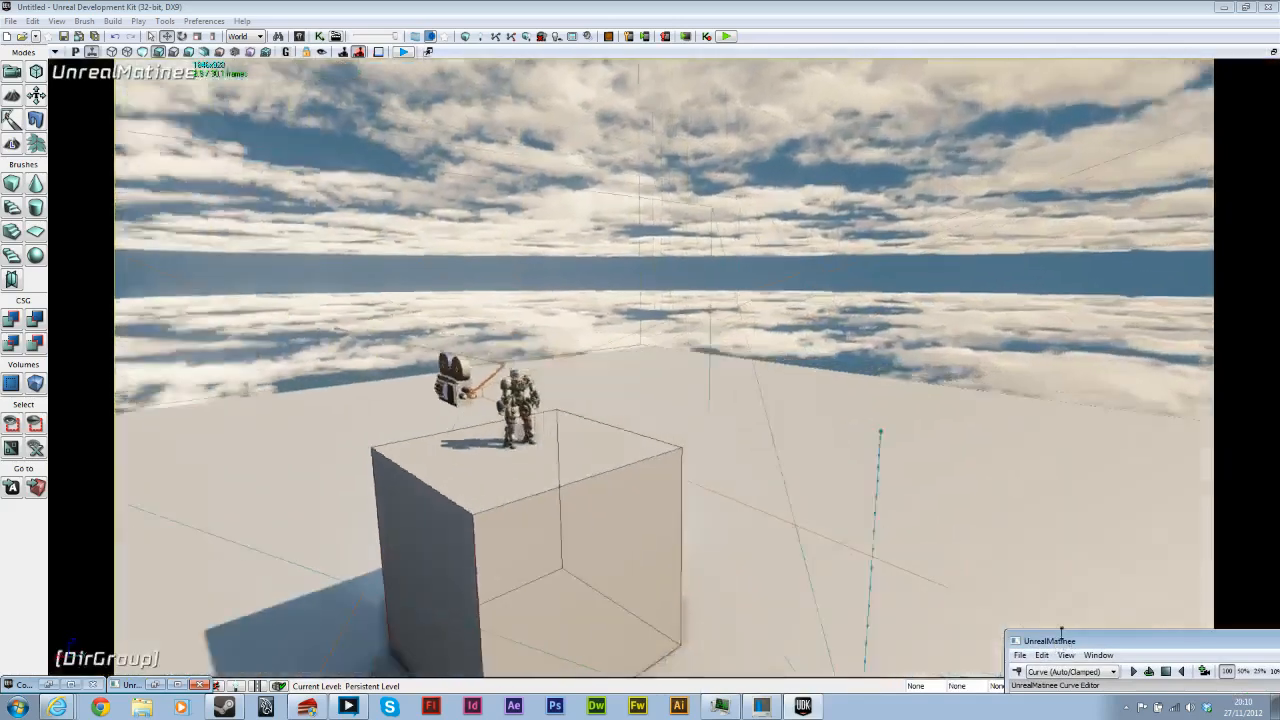
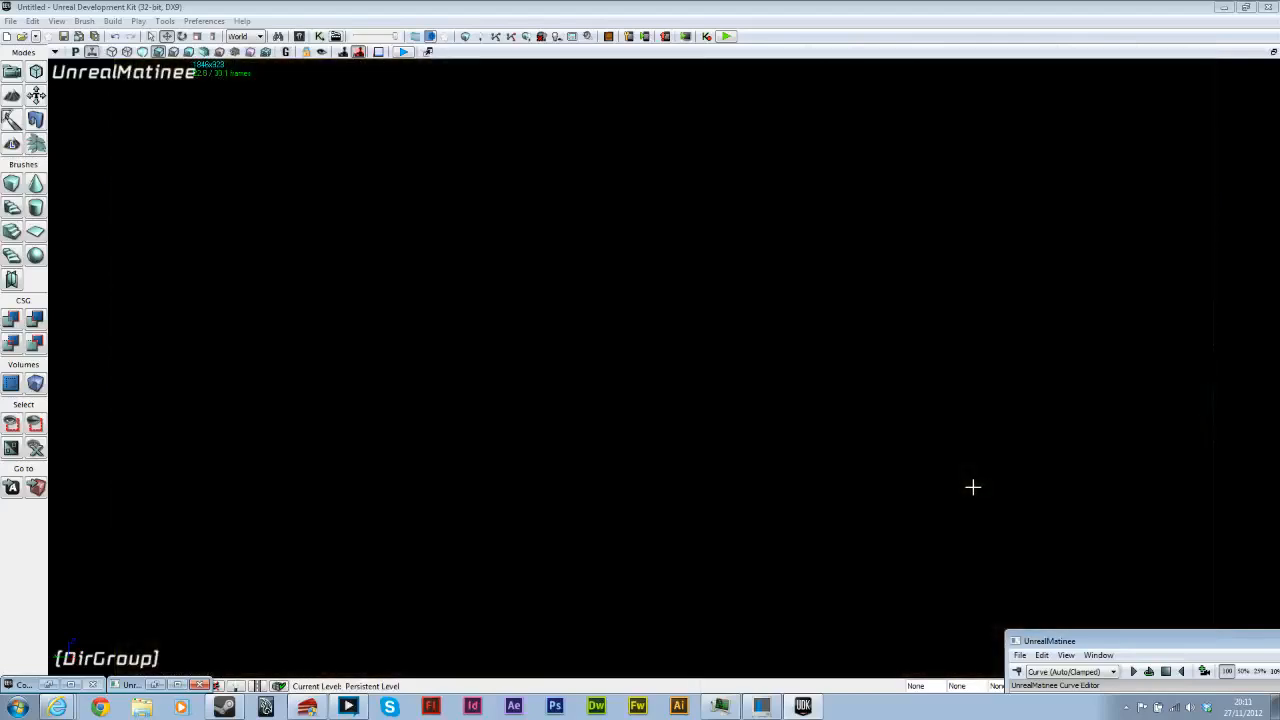
# Step: Bring back the Matinee window and shorten the sequence and its loop section to end at about 10.50 seconds
pyautogui.doubleClick(1195, 645)
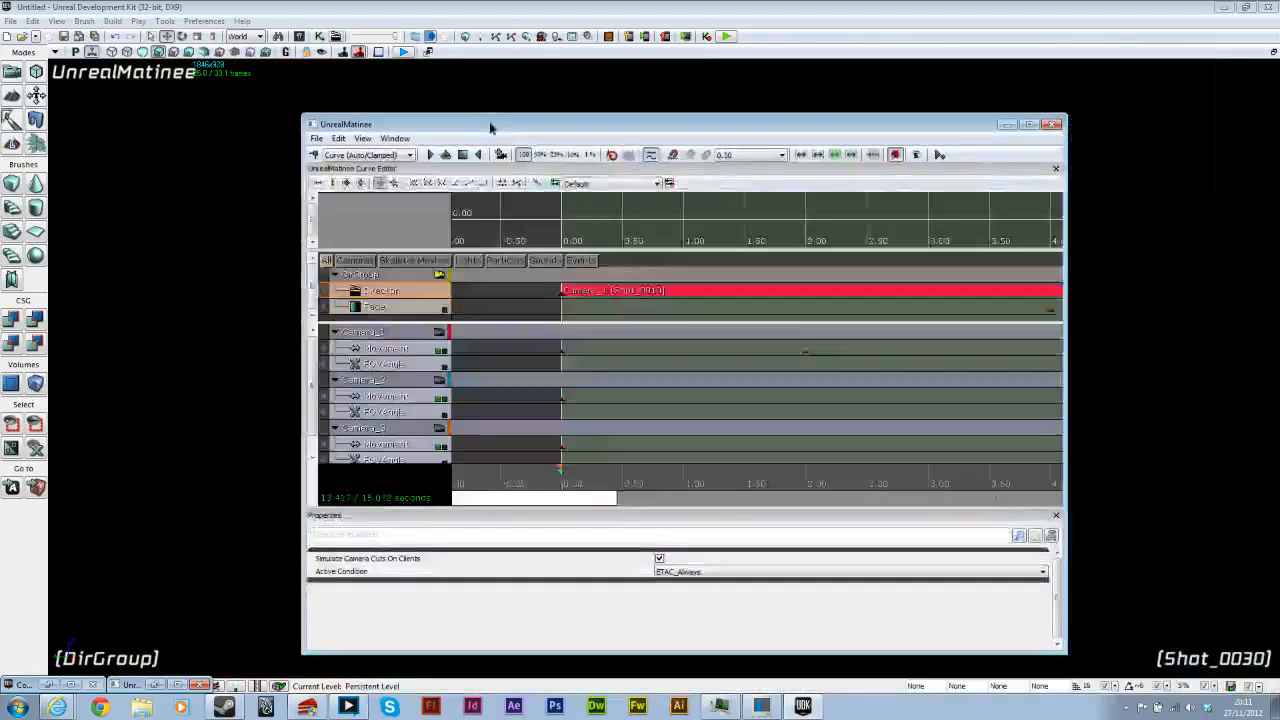
pyautogui.moveTo(567, 505); pyautogui.dragTo(1075, 512)
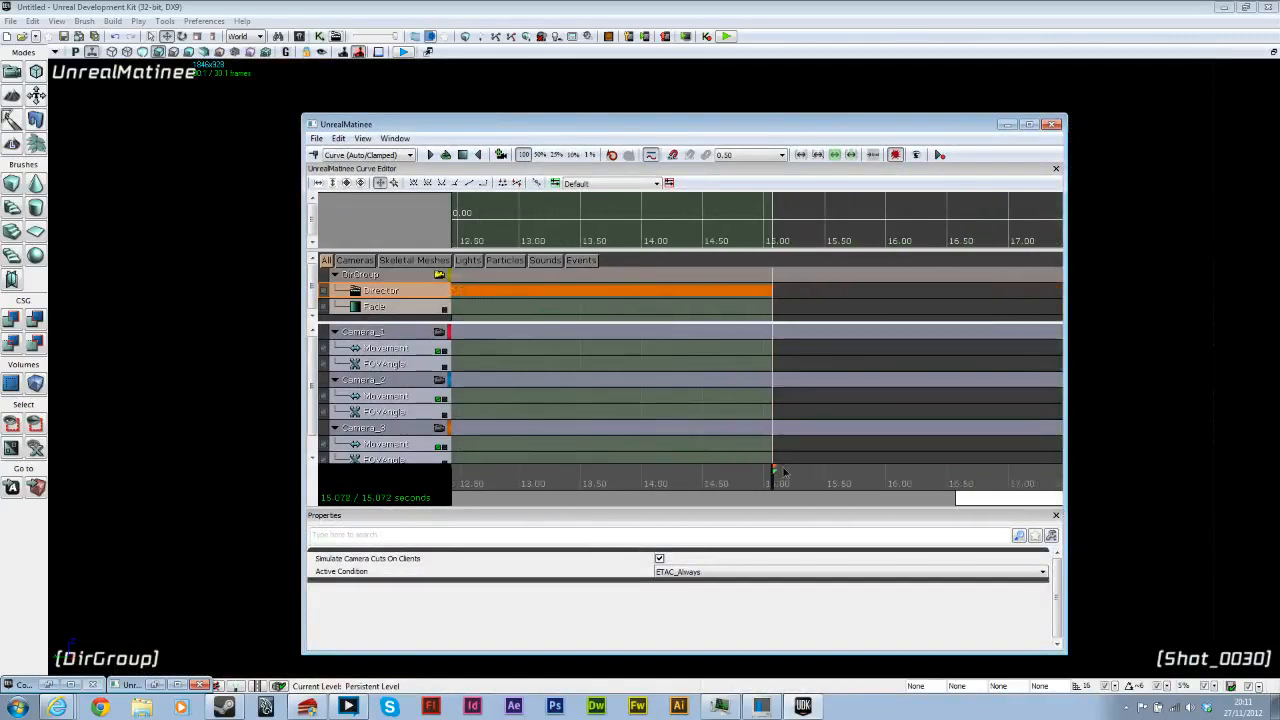
pyautogui.moveTo(773, 471); pyautogui.dragTo(529, 471)
pyautogui.moveTo(775, 475)
pyautogui.mouseDown()
pyautogui.moveTo(537, 472)
pyautogui.moveTo(550, 474)
pyautogui.mouseUp()
pyautogui.moveTo(774, 474); pyautogui.dragTo(565, 468)
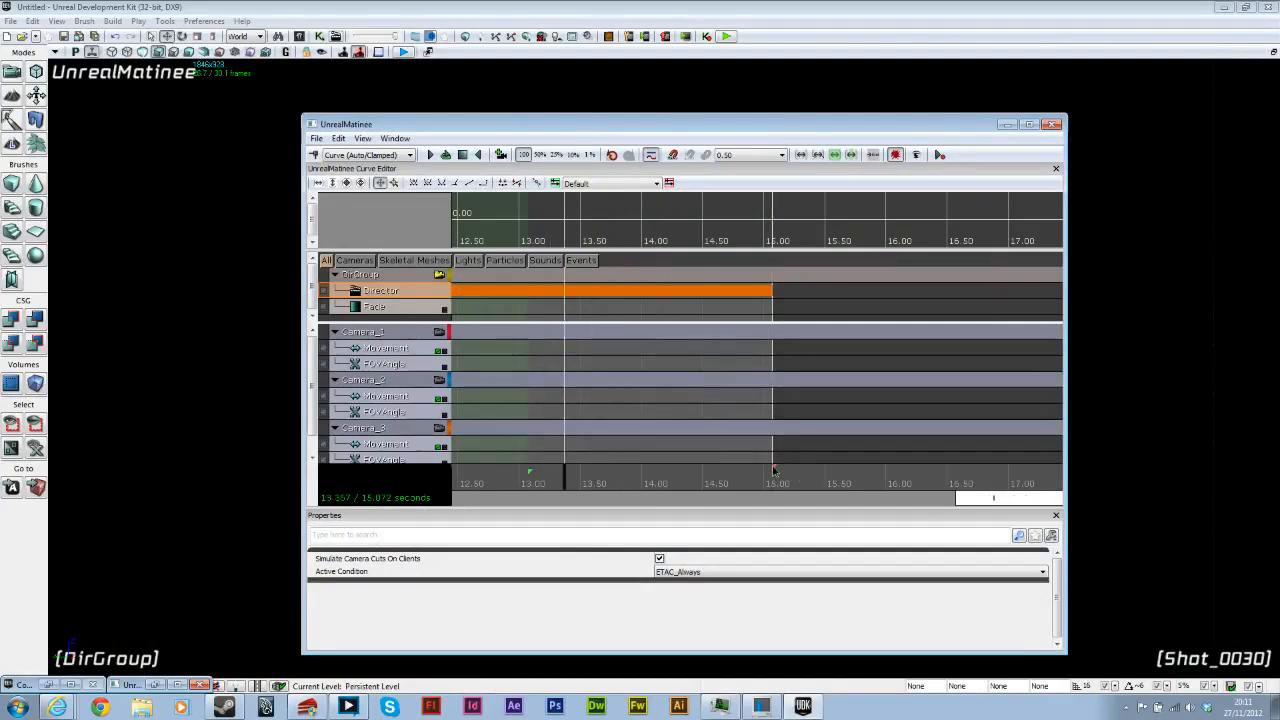
pyautogui.moveTo(769, 463); pyautogui.dragTo(459, 468)
pyautogui.moveTo(1036, 506)
pyautogui.mouseDown()
pyautogui.moveTo(911, 500)
pyautogui.moveTo(885, 483)
pyautogui.moveTo(657, 451)
pyautogui.moveTo(603, 456)
pyautogui.mouseUp()
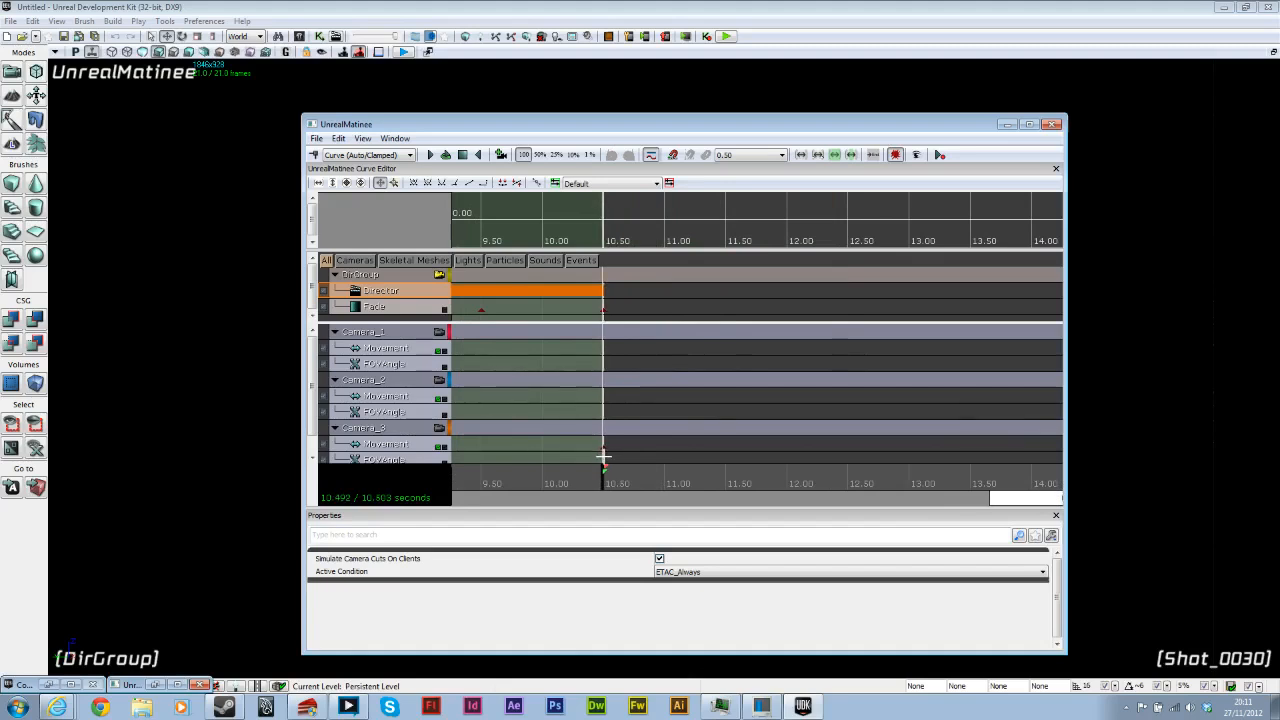
# Step: Return the timeline view to the start and stop looking through the director group's camera
pyautogui.click(657, 497)
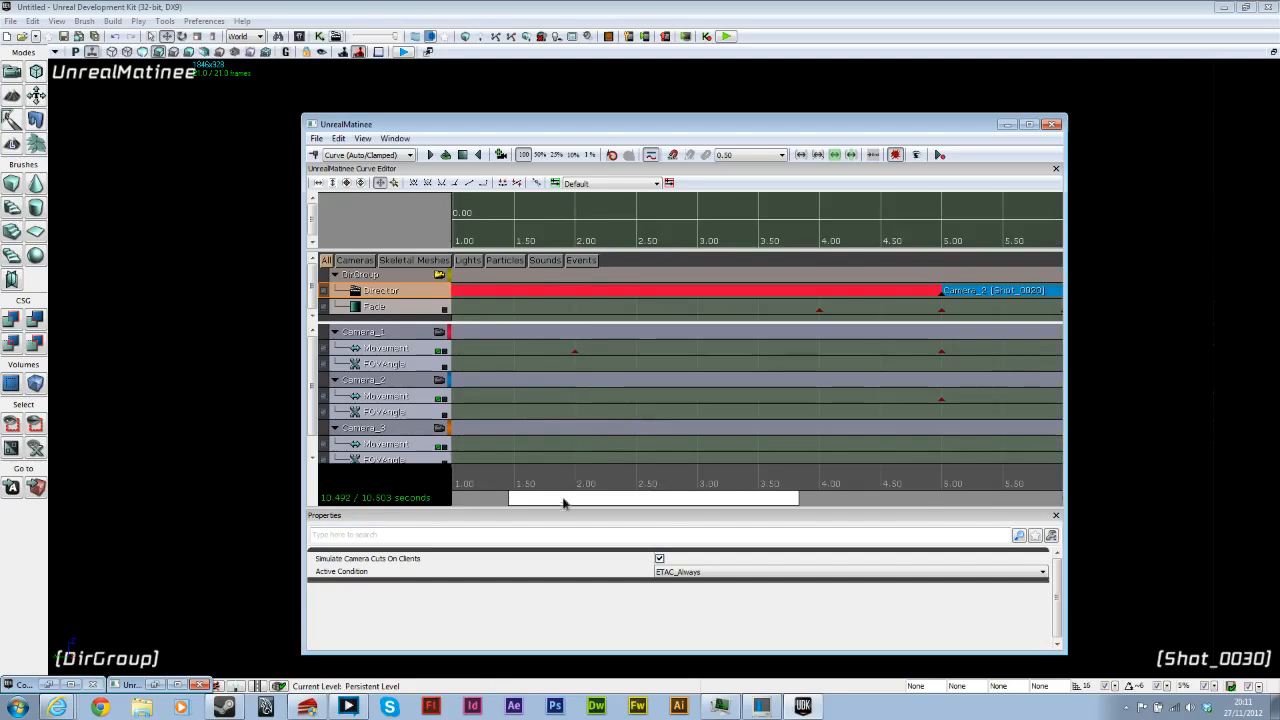
pyautogui.click(482, 497)
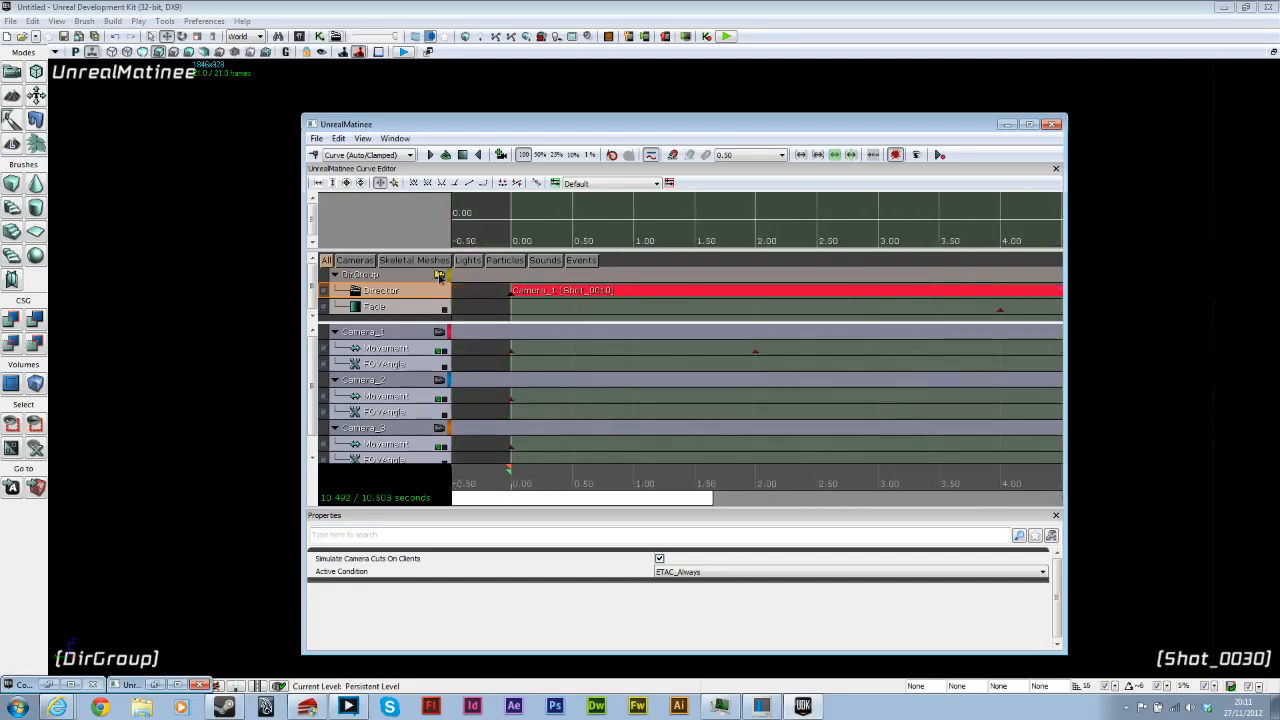
pyautogui.click(440, 277)
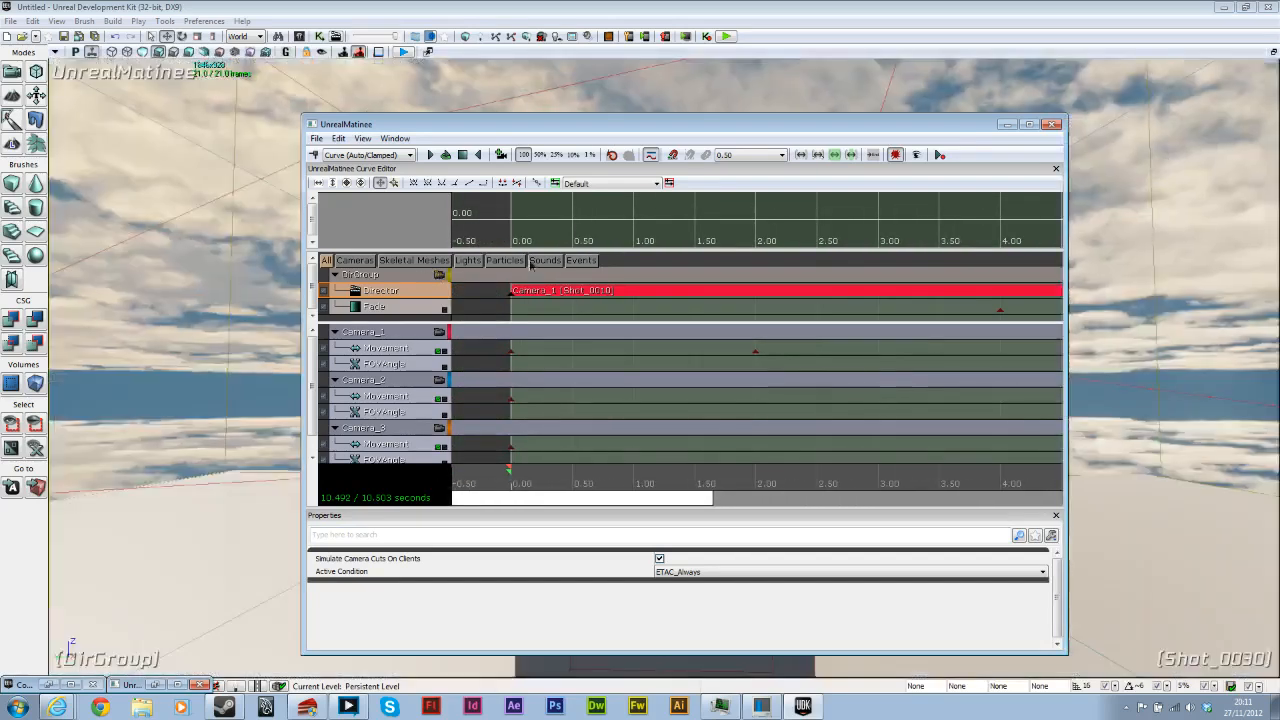
pyautogui.click(1007, 125)
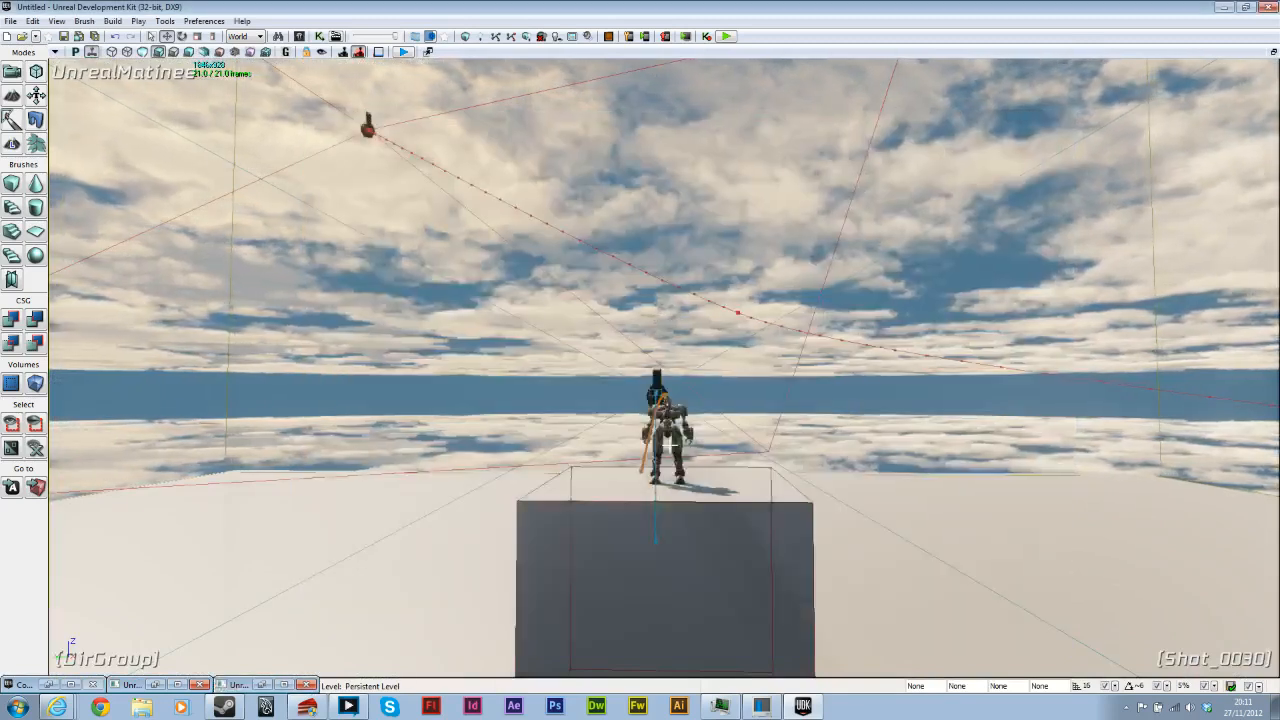
pyautogui.click(262, 685)
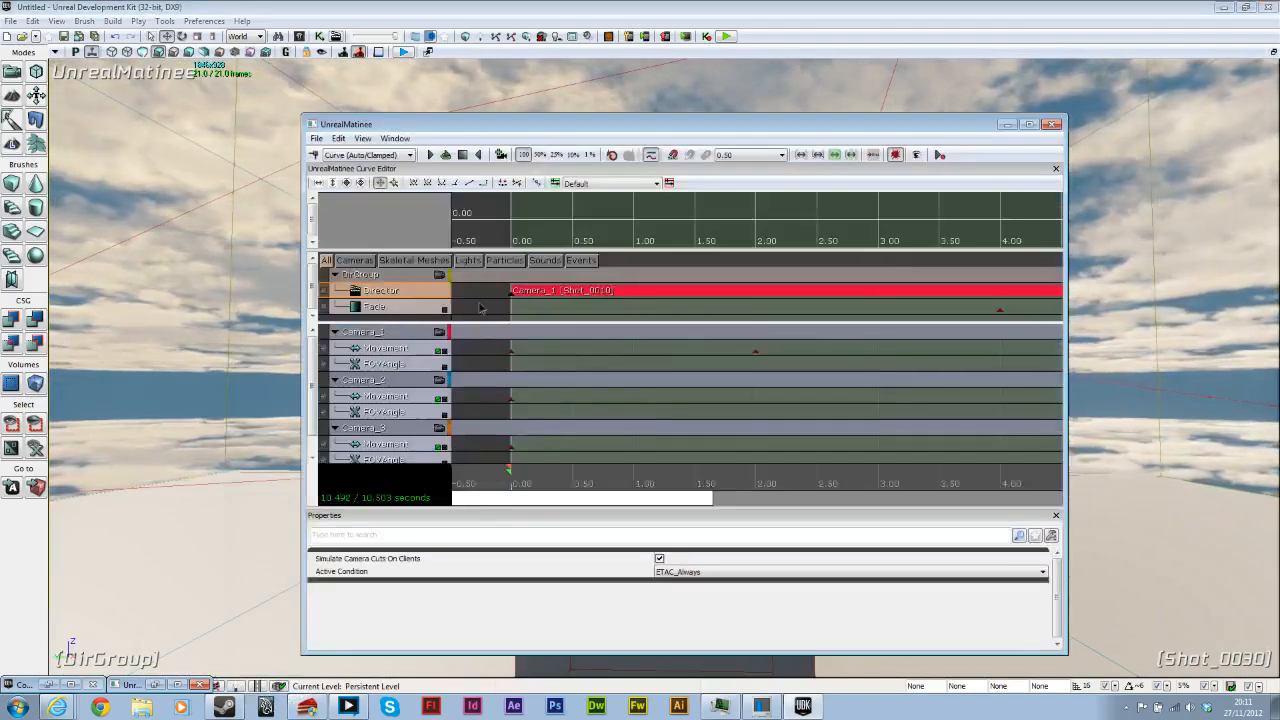
# Step: Clear the Matinee window from the robot, switch to selection mode, select the robot skeletal mesh, and bring the window back
pyautogui.moveTo(543, 124); pyautogui.dragTo(955, 160)
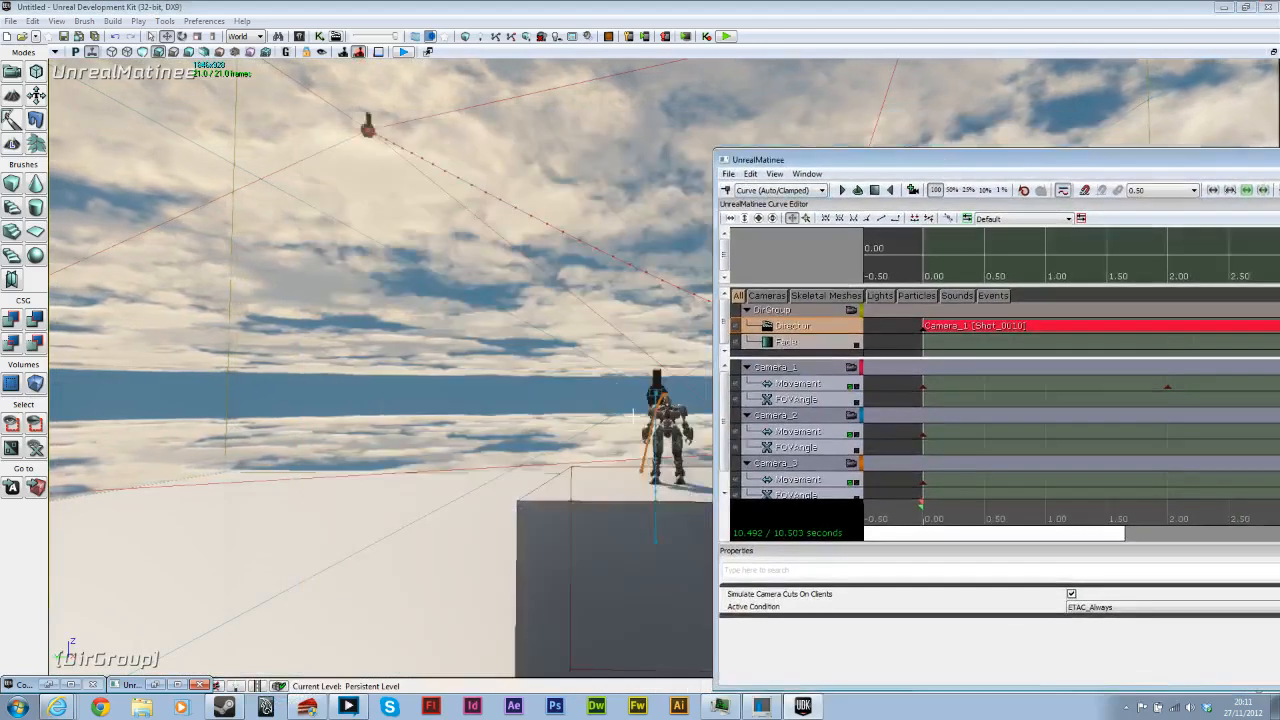
pyautogui.click(152, 39)
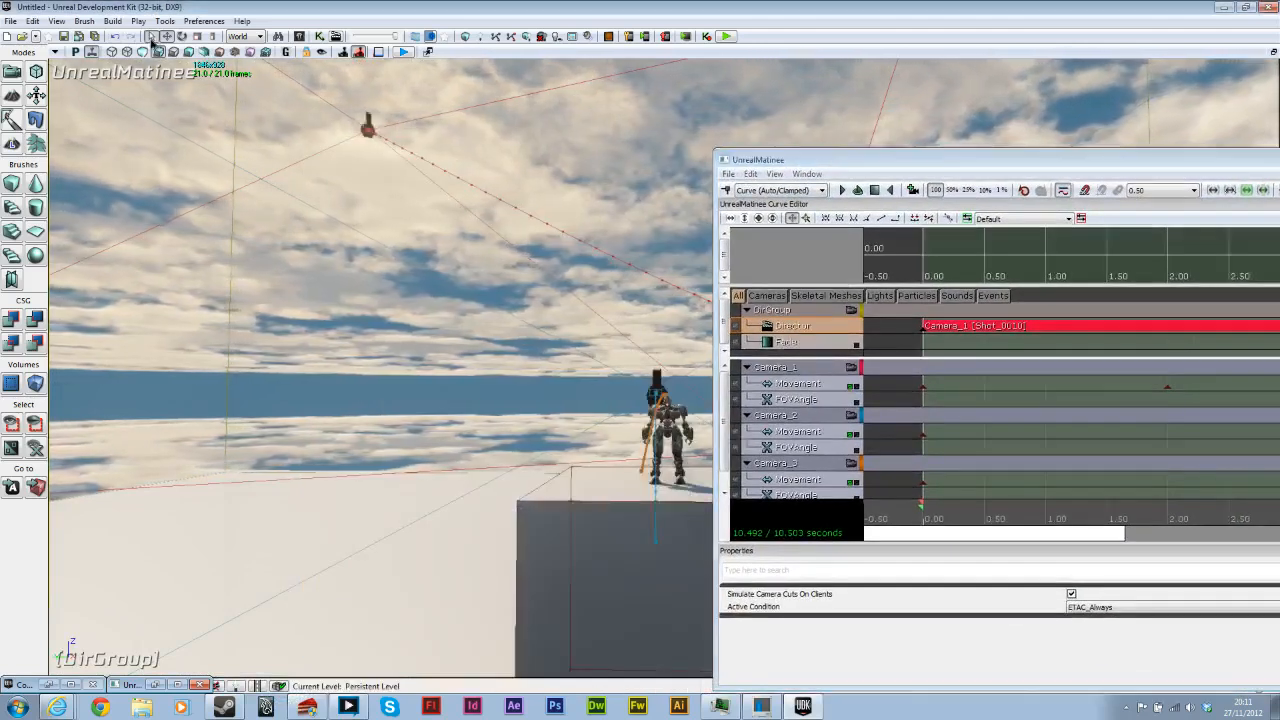
pyautogui.click(661, 440)
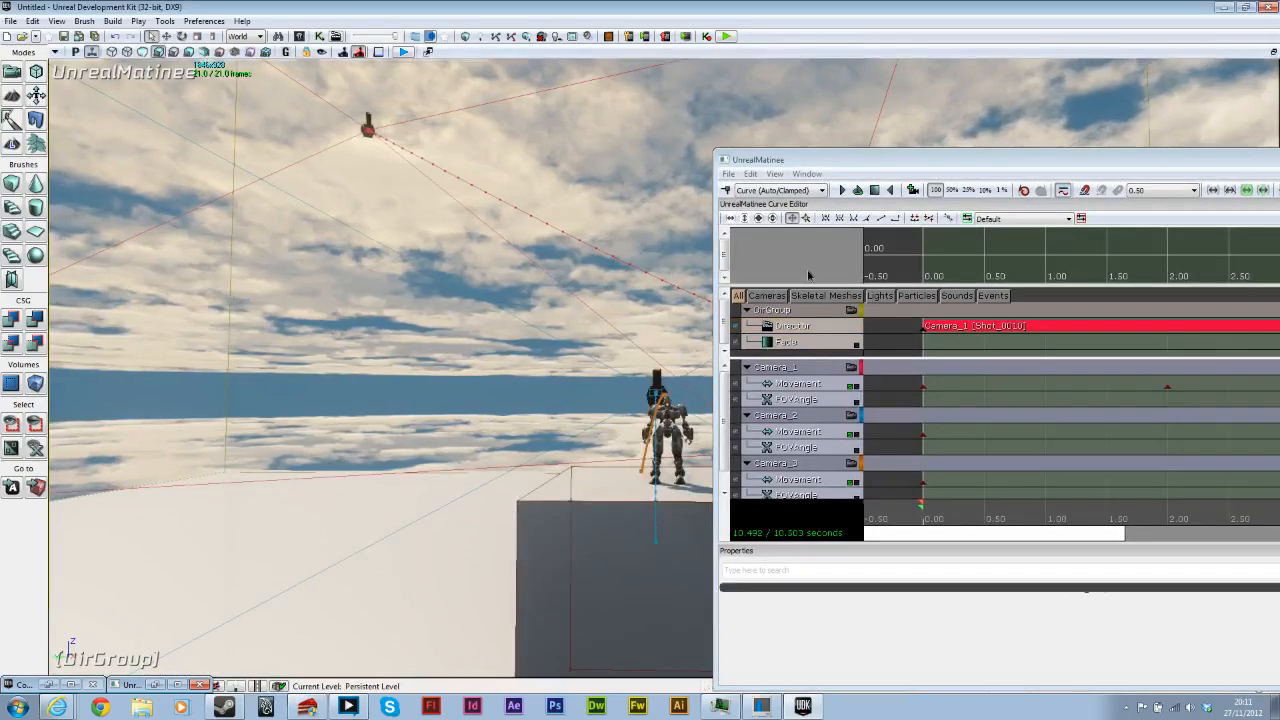
pyautogui.click(673, 415)
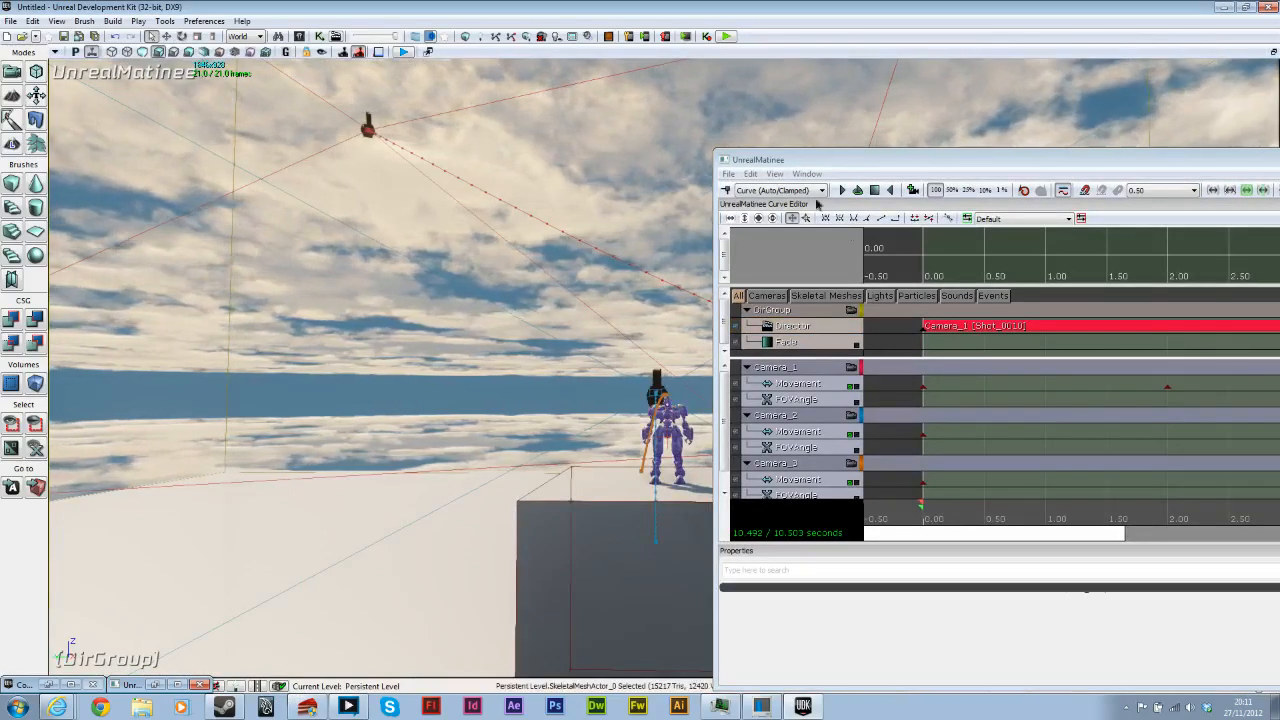
pyautogui.moveTo(828, 162); pyautogui.dragTo(614, 78)
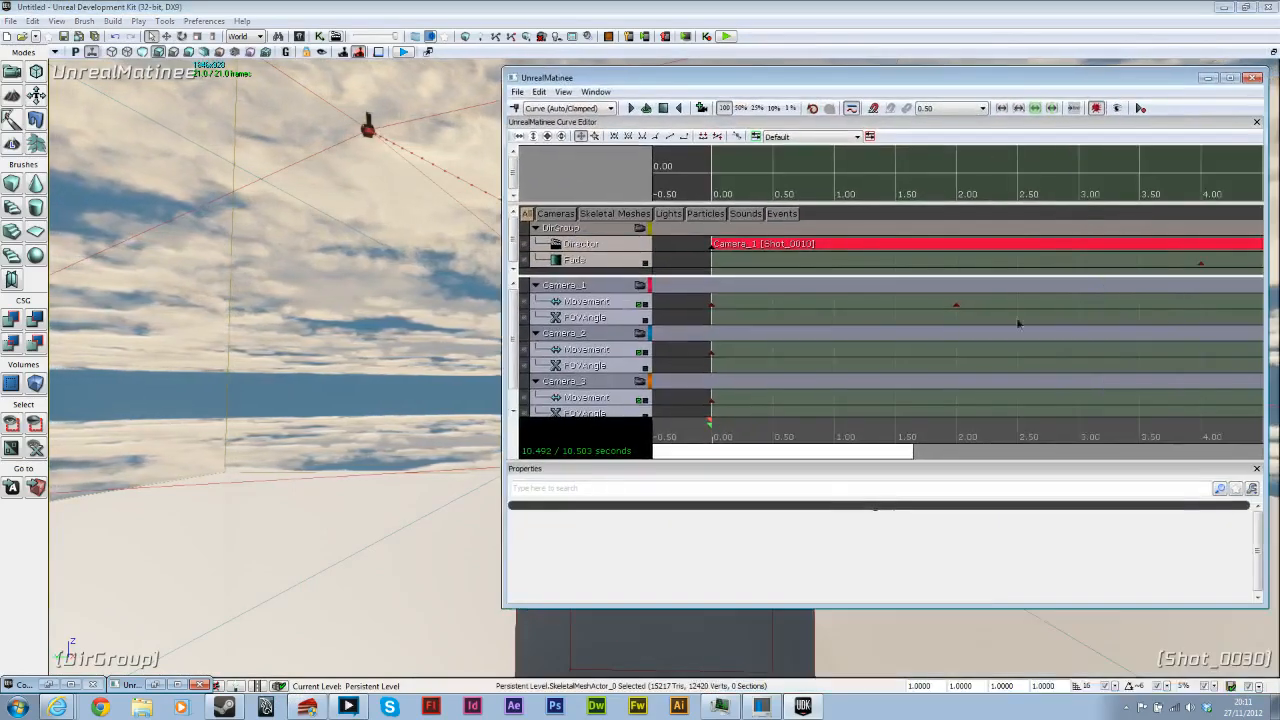
# Step: Collapse the Camera_1, Camera_2 and Camera_3 groups in the track list
pyautogui.click(535, 285)
pyautogui.click(535, 301)
pyautogui.click(535, 317)
# Step: Add a new skeletal mesh group named Idle_Bot below the camera groups
pyautogui.rightClick(549, 375)
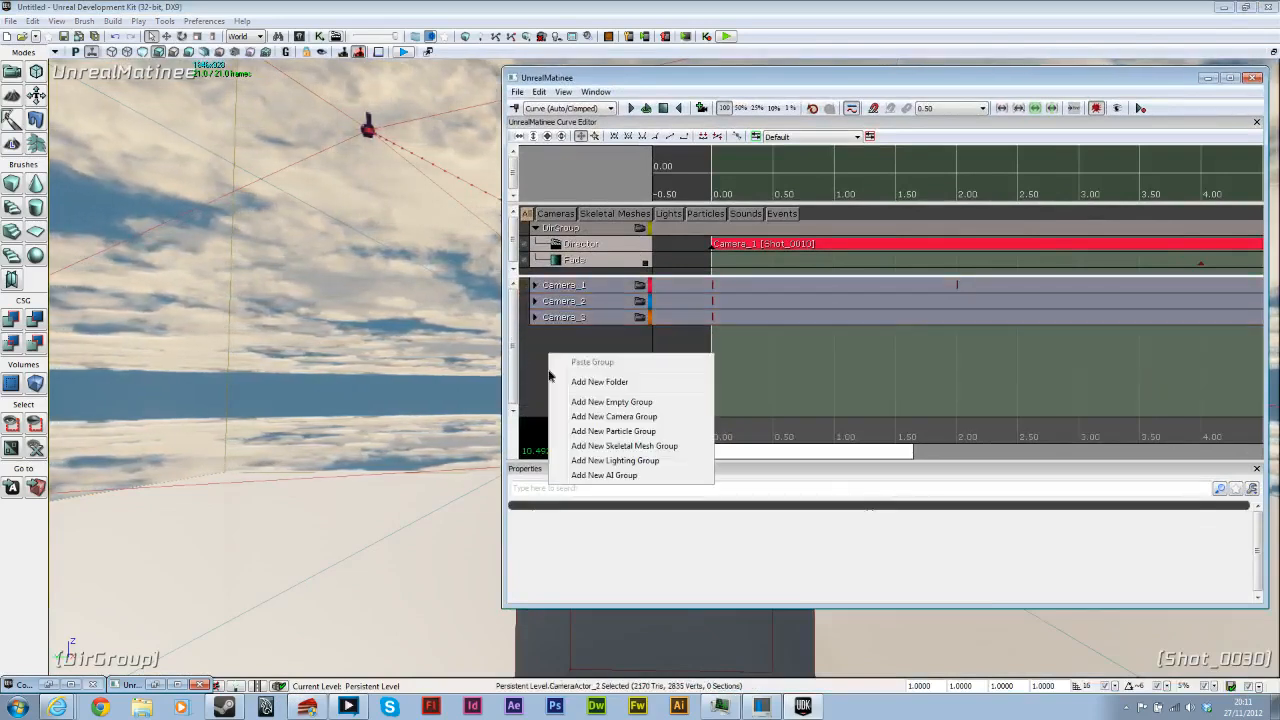
pyautogui.click(650, 446)
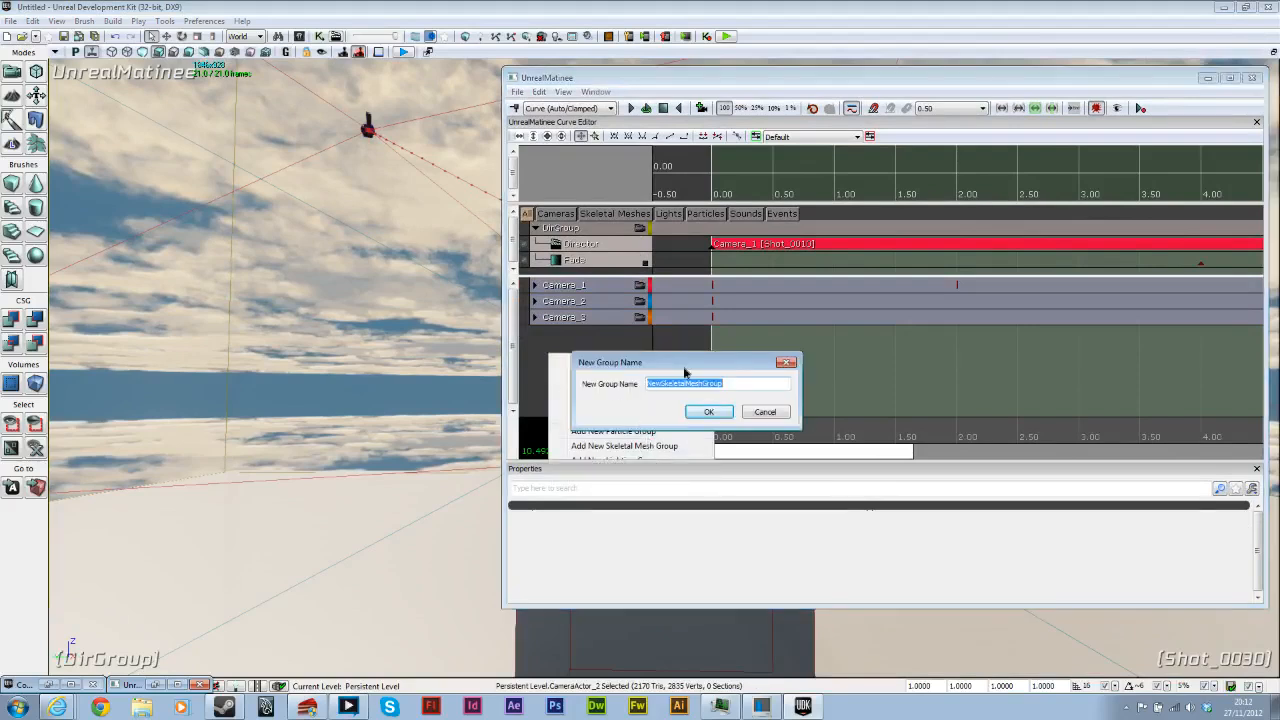
pyautogui.write('Idle_Bot')
pyautogui.press('Return')
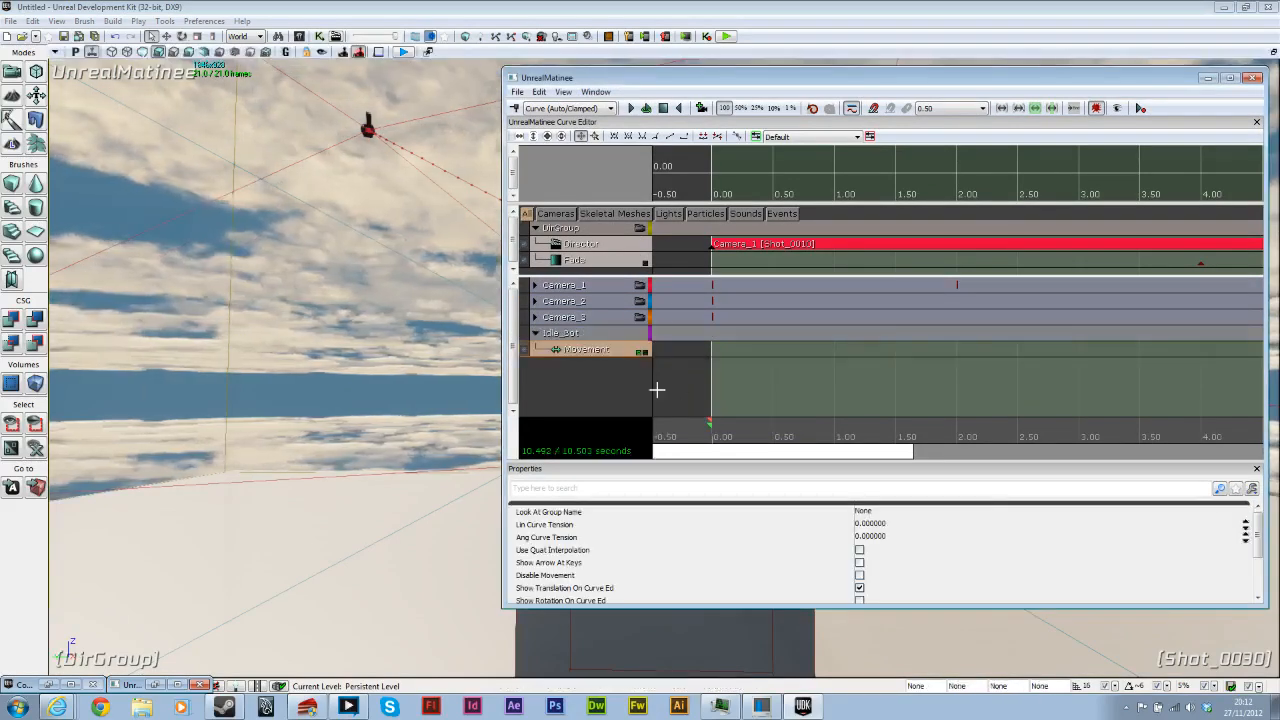
# Step: Add an empty entry to the Idle_Bot group's Group Anim Sets
pyautogui.scroll(-2, 1240, 585)
pyautogui.moveTo(1258, 570); pyautogui.dragTo(1250, 532)
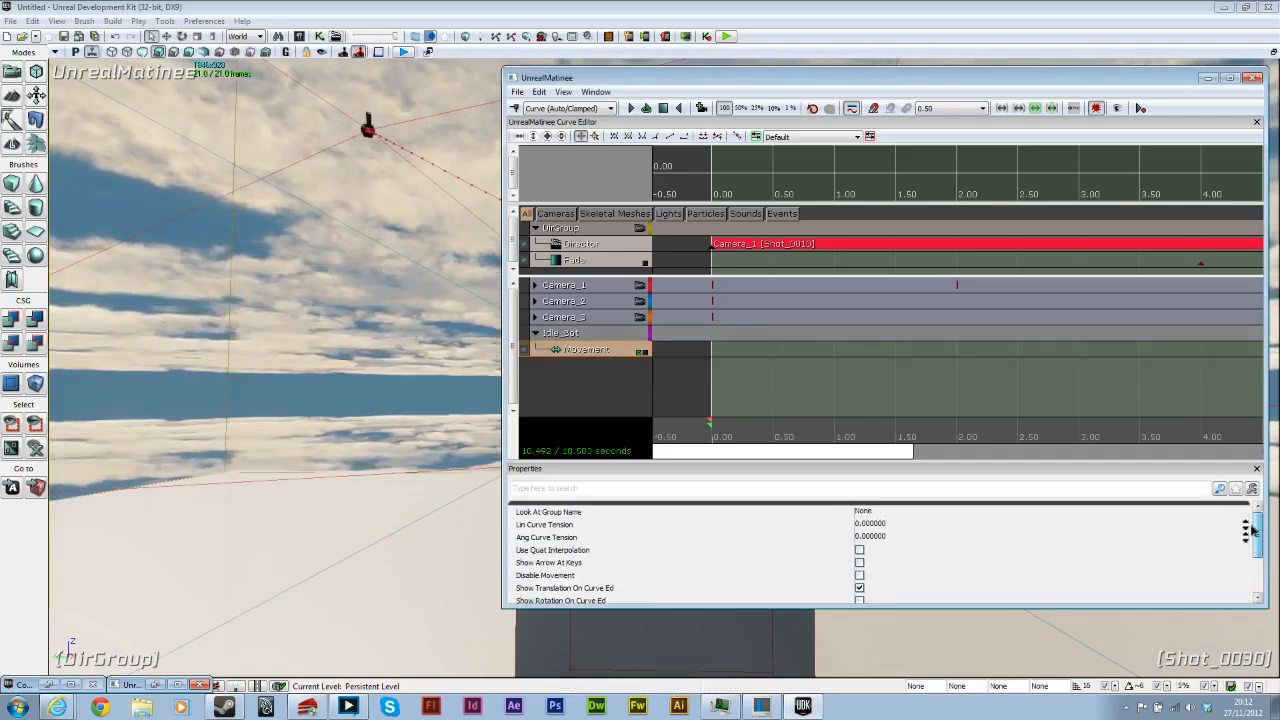
pyautogui.click(601, 339)
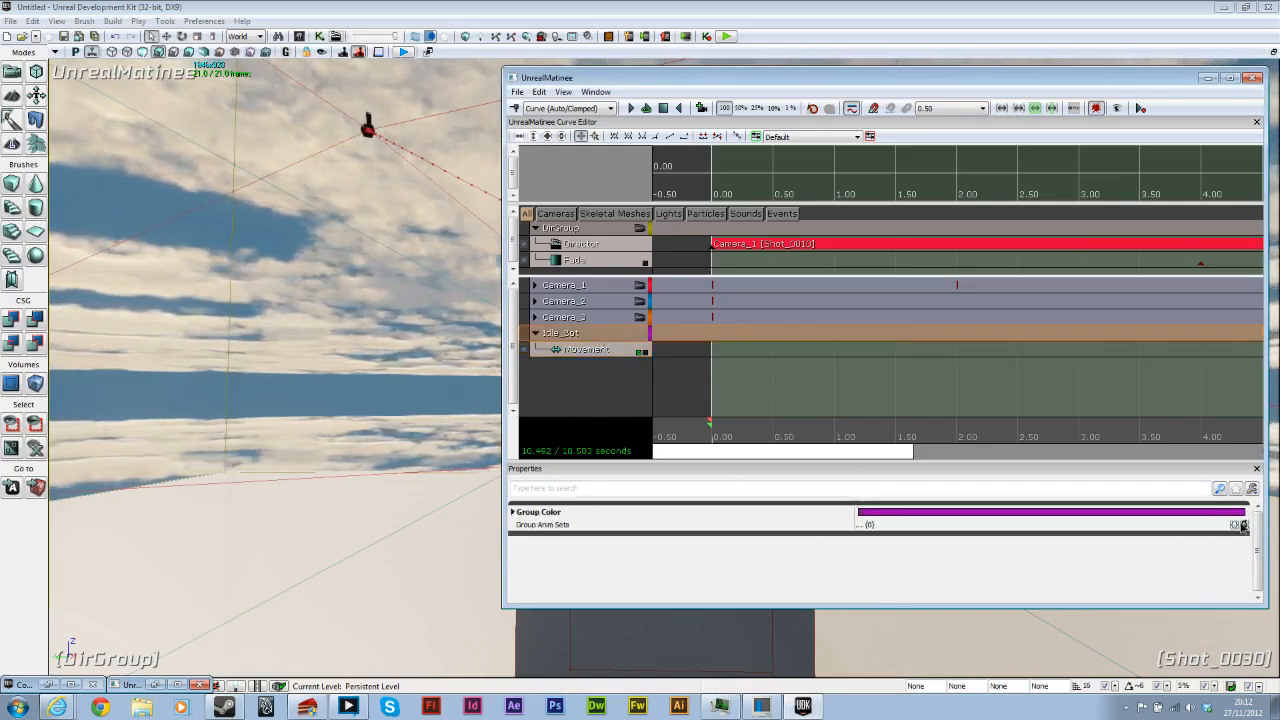
pyautogui.click(1242, 526)
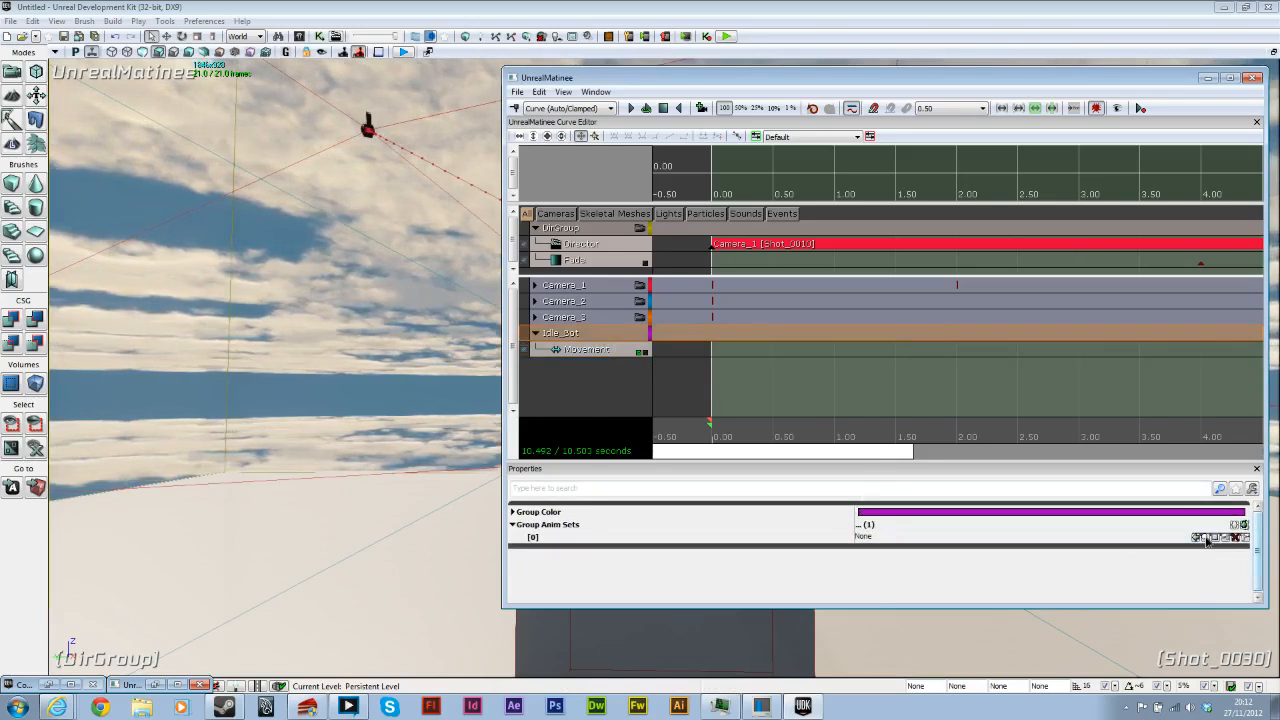
# Step: Filter the Content Browser to Animation Sets only and select the K_AnimHuman_BaseMale AnimSet
pyautogui.click(70, 687)
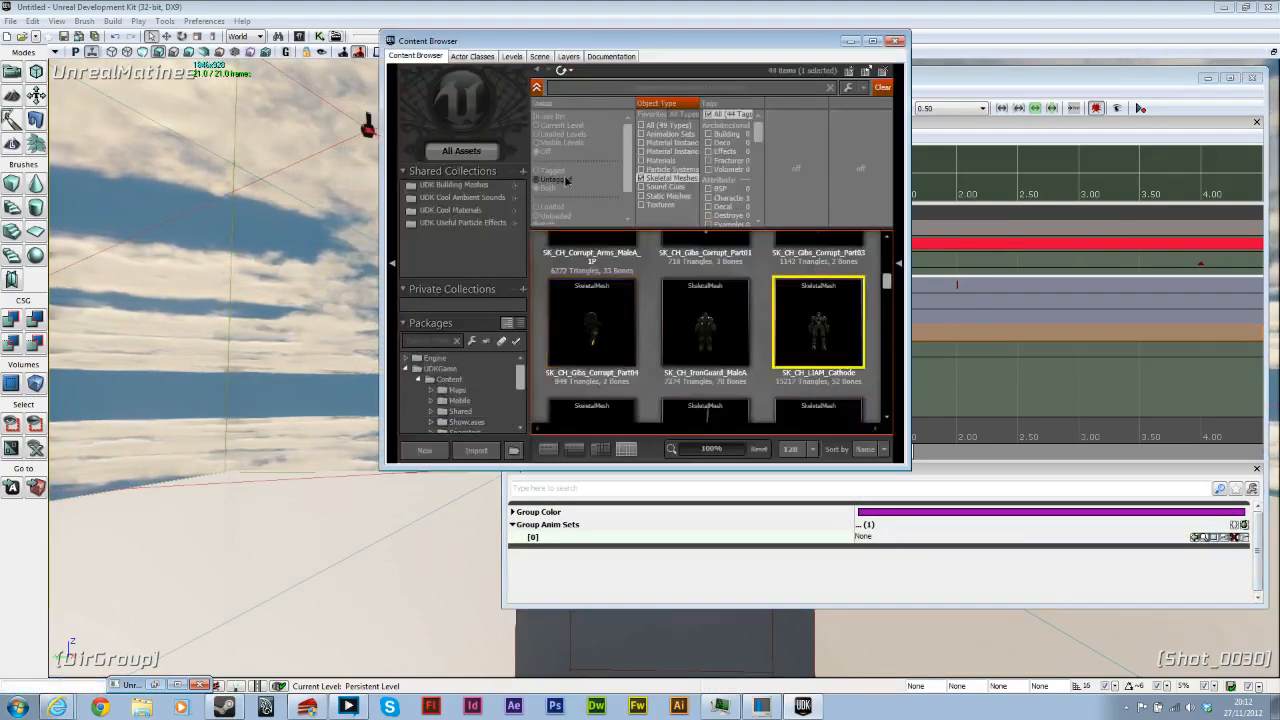
pyautogui.click(641, 178)
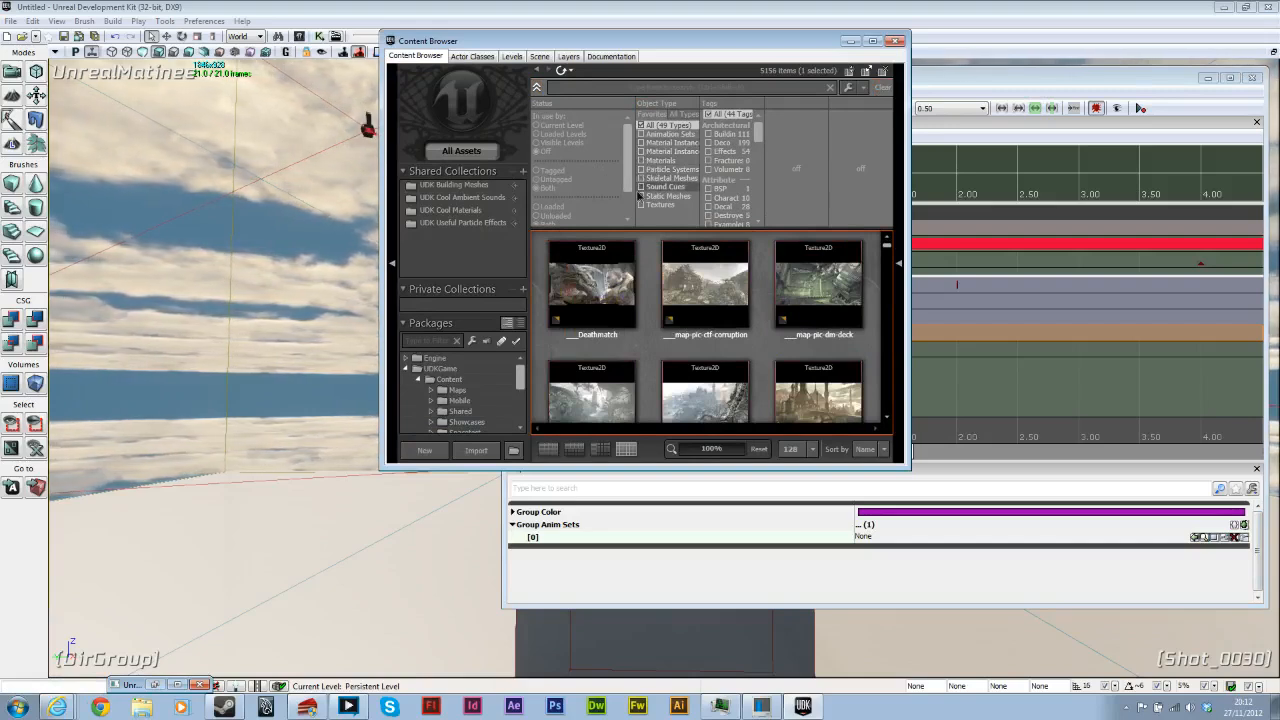
pyautogui.click(641, 135)
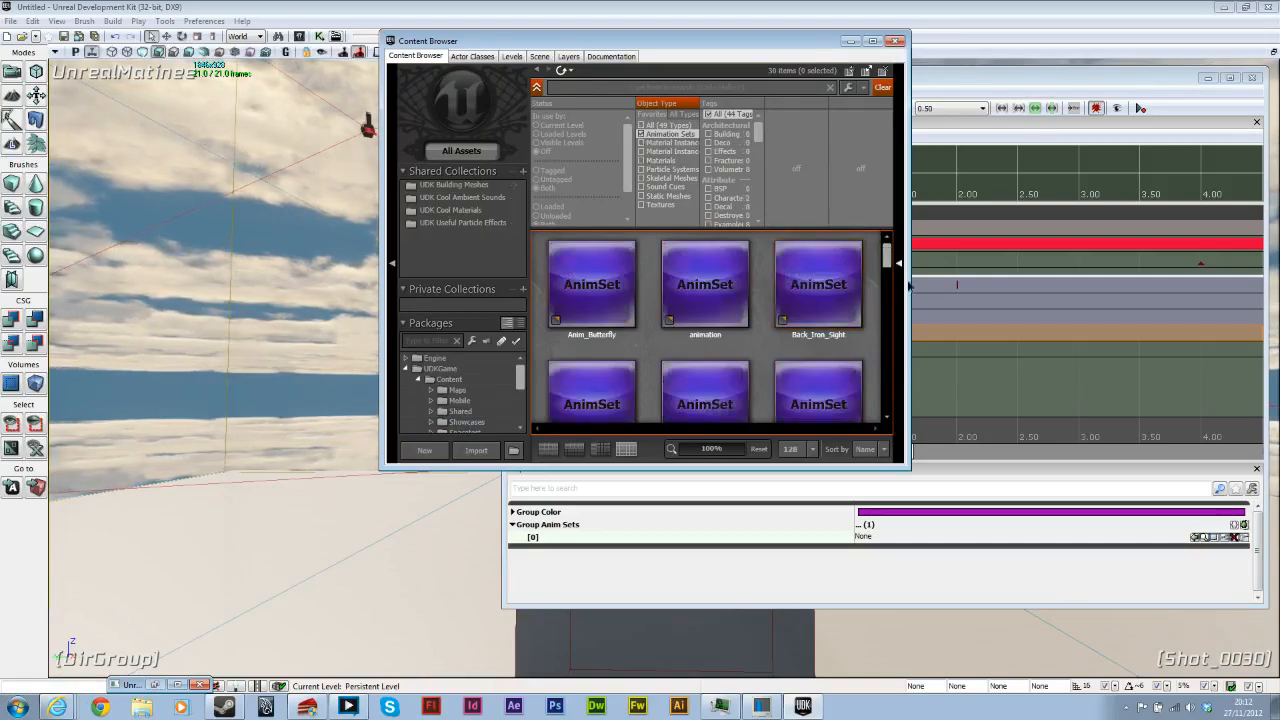
pyautogui.moveTo(886, 257); pyautogui.dragTo(886, 314)
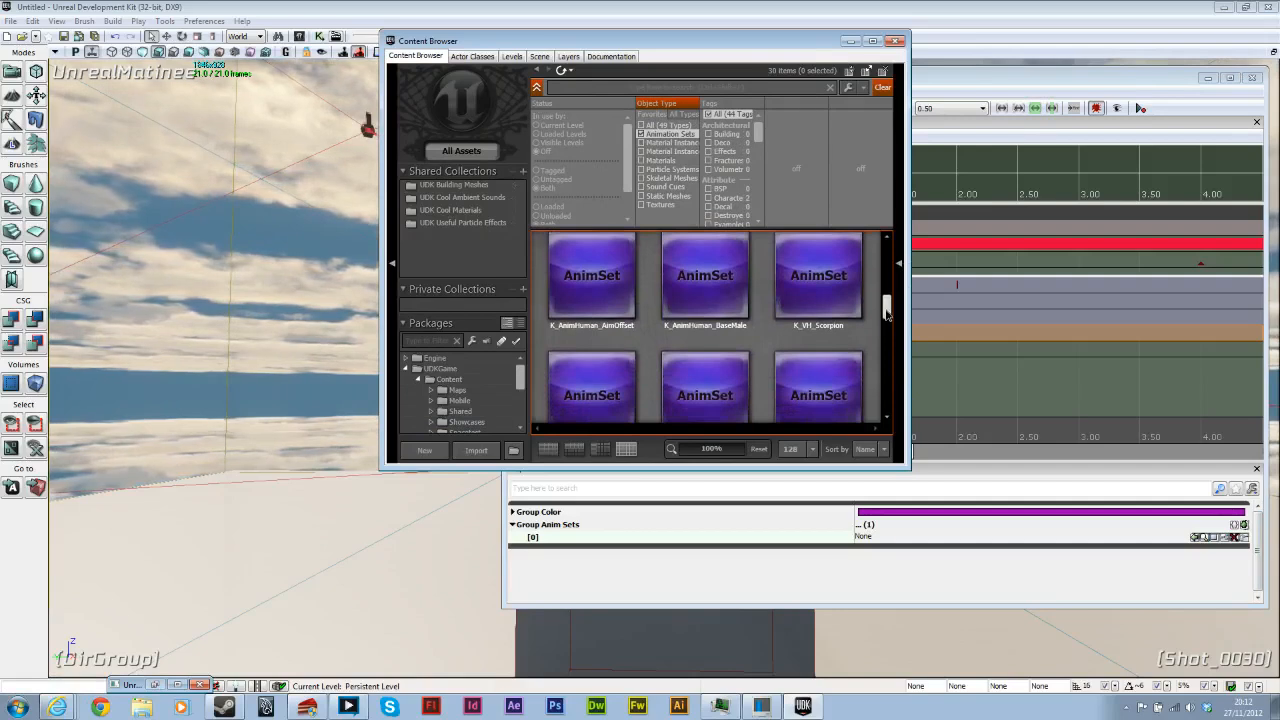
pyautogui.click(716, 300)
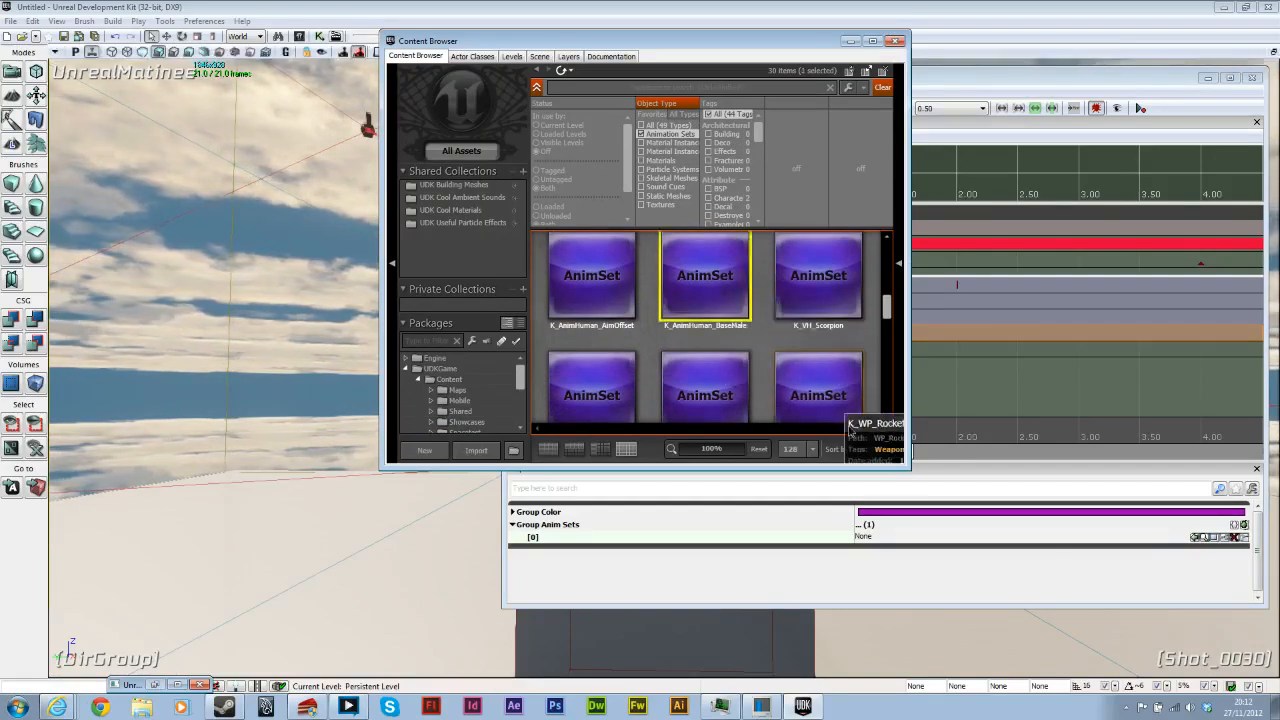
# Step: Assign the selected AnimSet to the Idle_Bot group and try to add an Anim Control track to it
pyautogui.click(1195, 538)
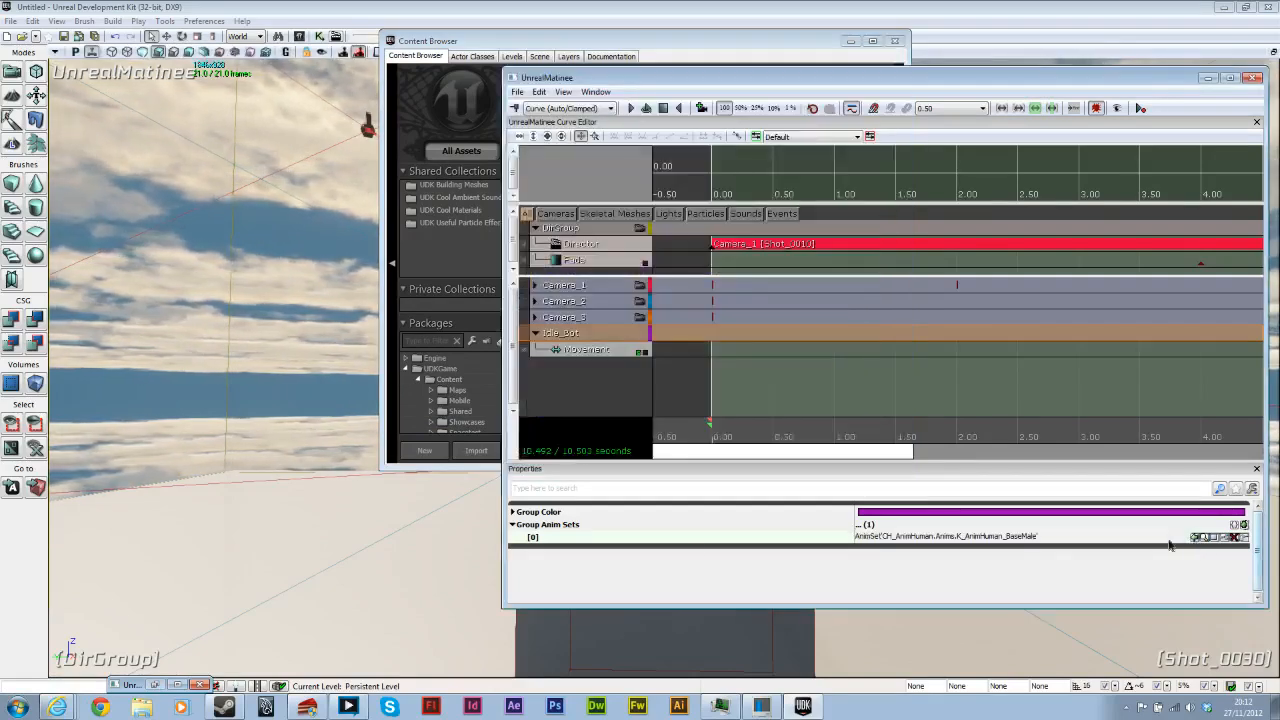
pyautogui.click(600, 350)
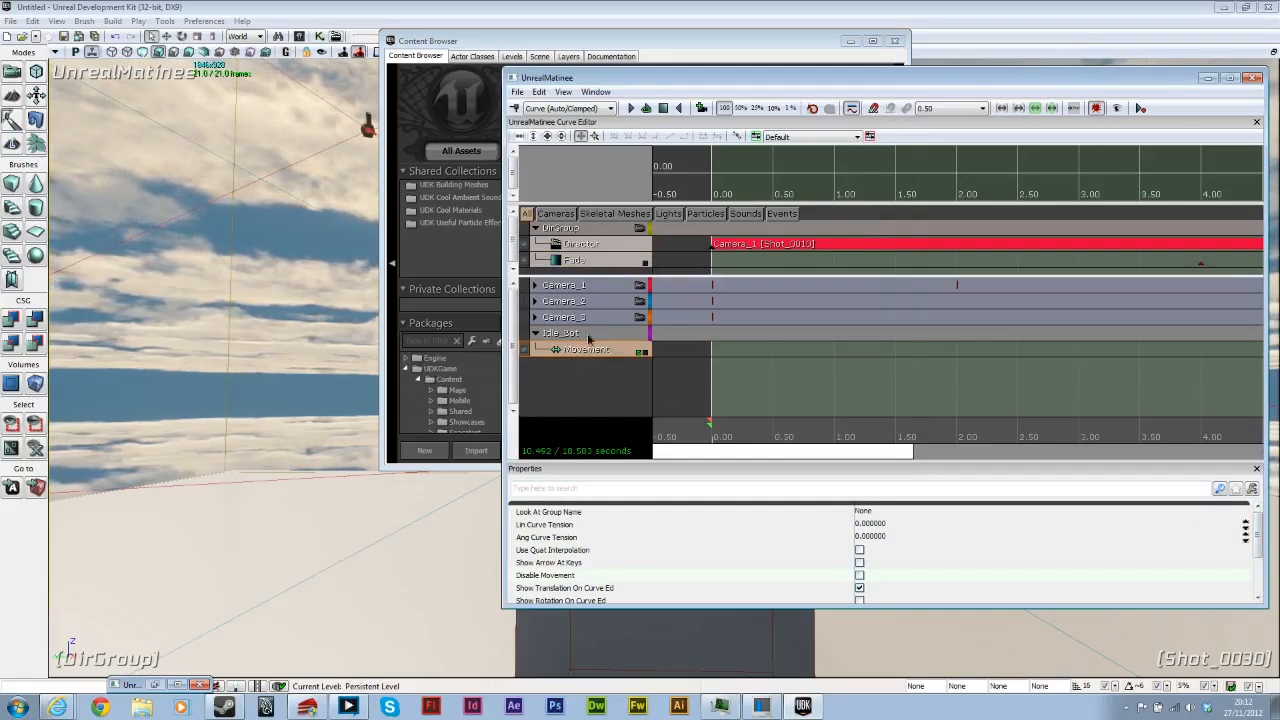
pyautogui.rightClick(589, 335)
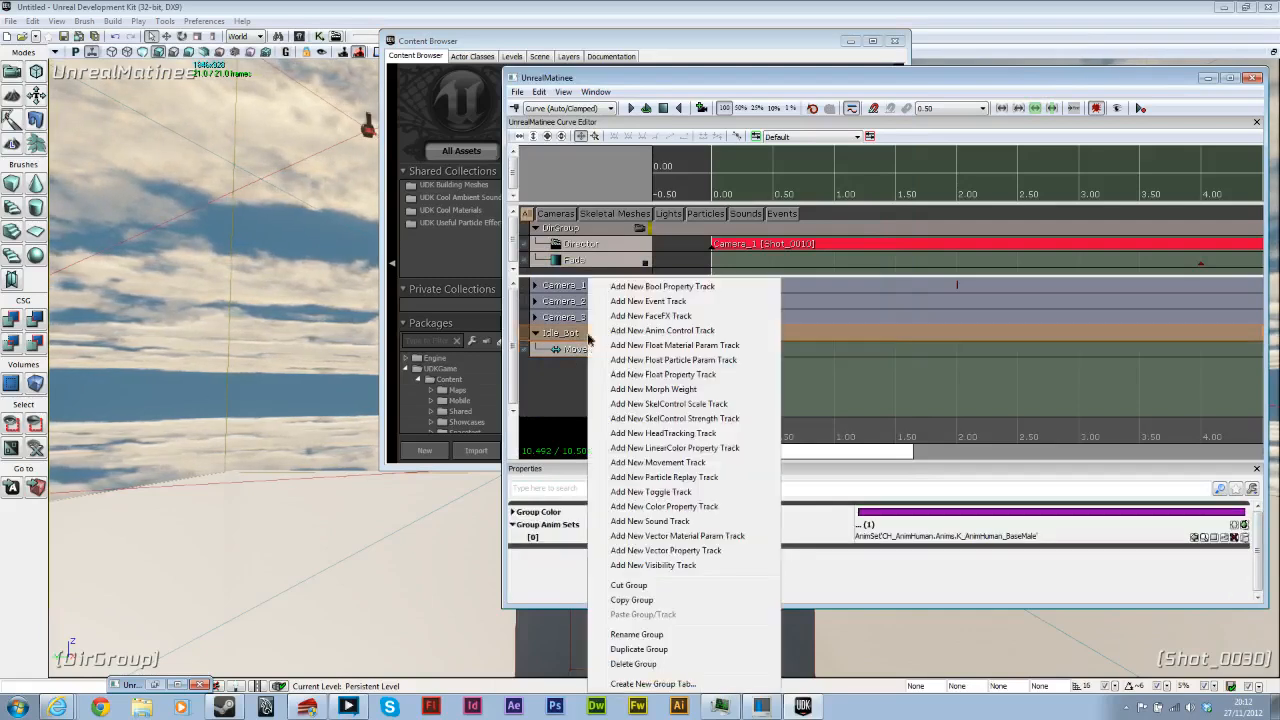
pyautogui.click(687, 333)
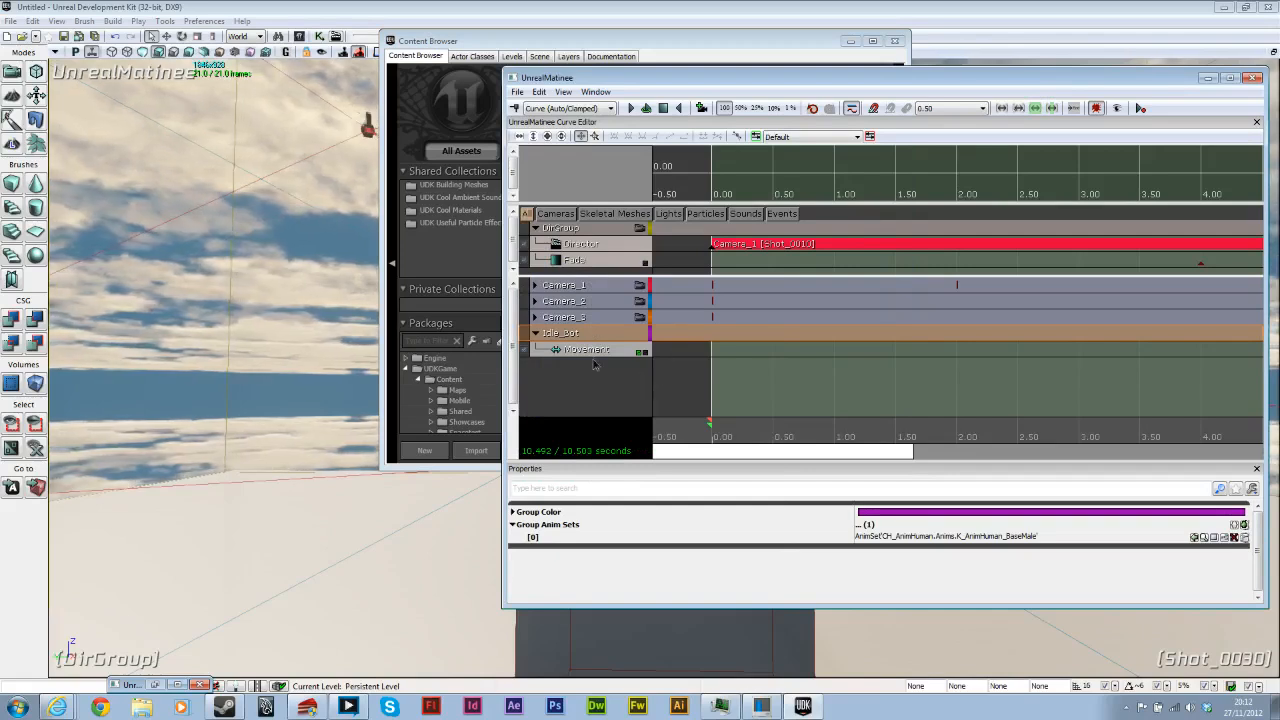
# Step: Minimise the Content Browser and delete the Idle_Bot group from the sequence
pyautogui.click(850, 40)
pyautogui.moveTo(596, 82); pyautogui.dragTo(651, 62)
pyautogui.click(633, 311)
pyautogui.press('Delete')
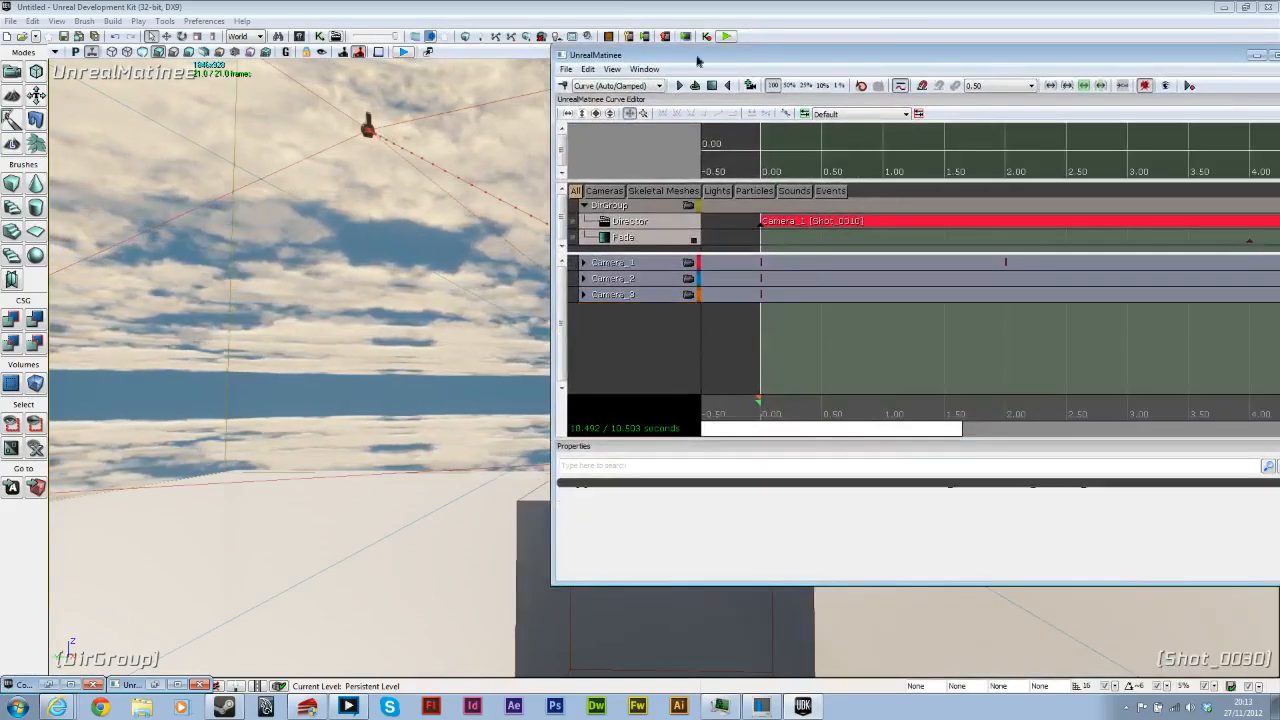
# Step: Select the robot standing on the block and create a skeletal mesh group for it named Idle_Bot
pyautogui.moveTo(697, 62); pyautogui.dragTo(1101, 129)
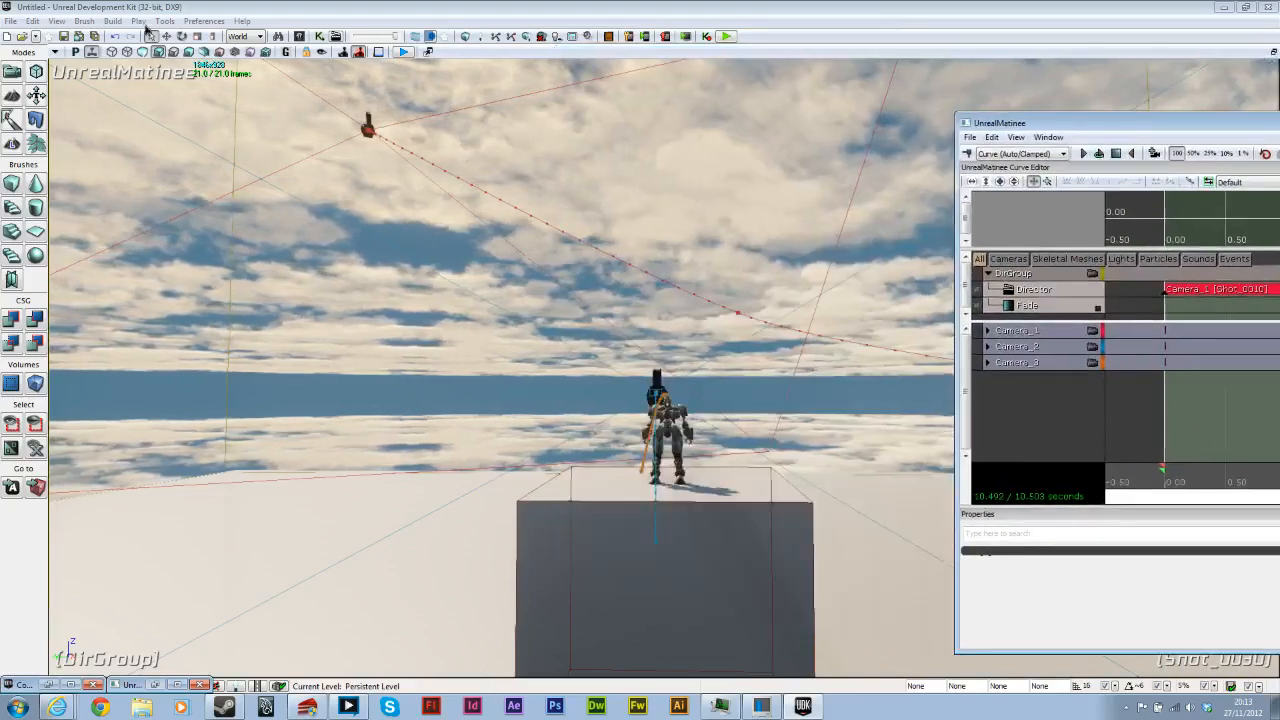
pyautogui.click(666, 440)
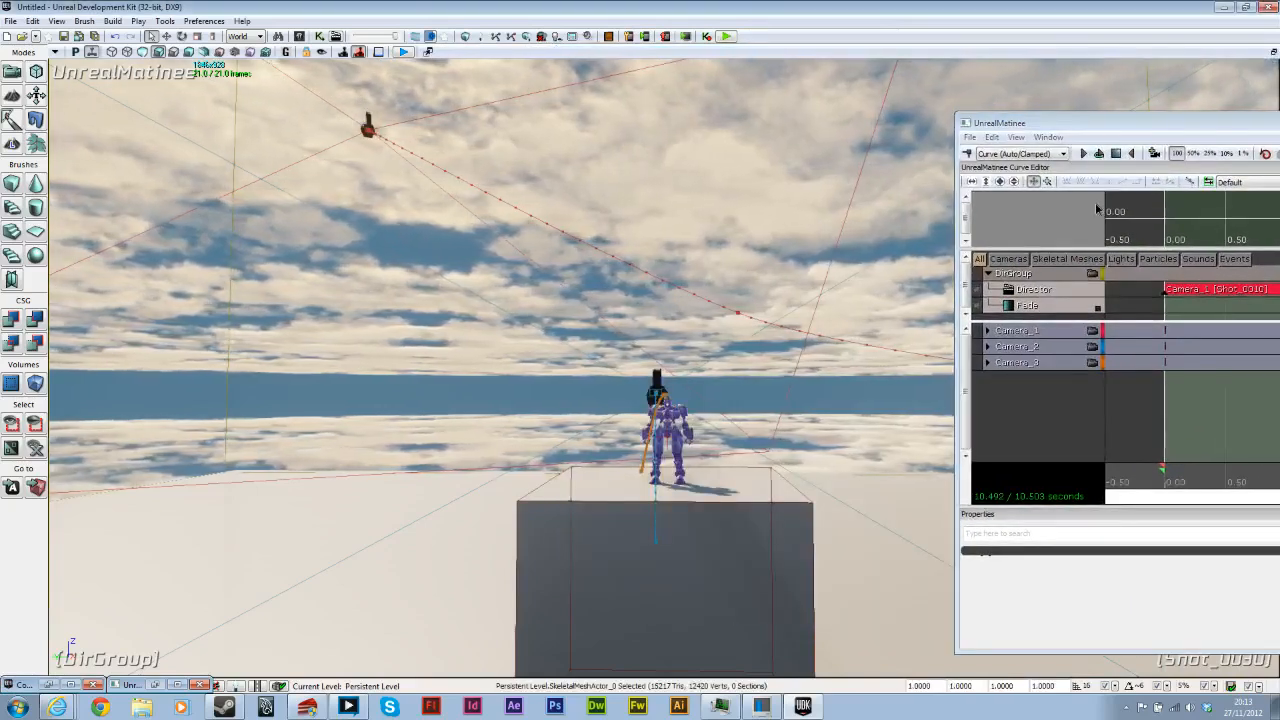
pyautogui.moveTo(1060, 123); pyautogui.dragTo(690, 69)
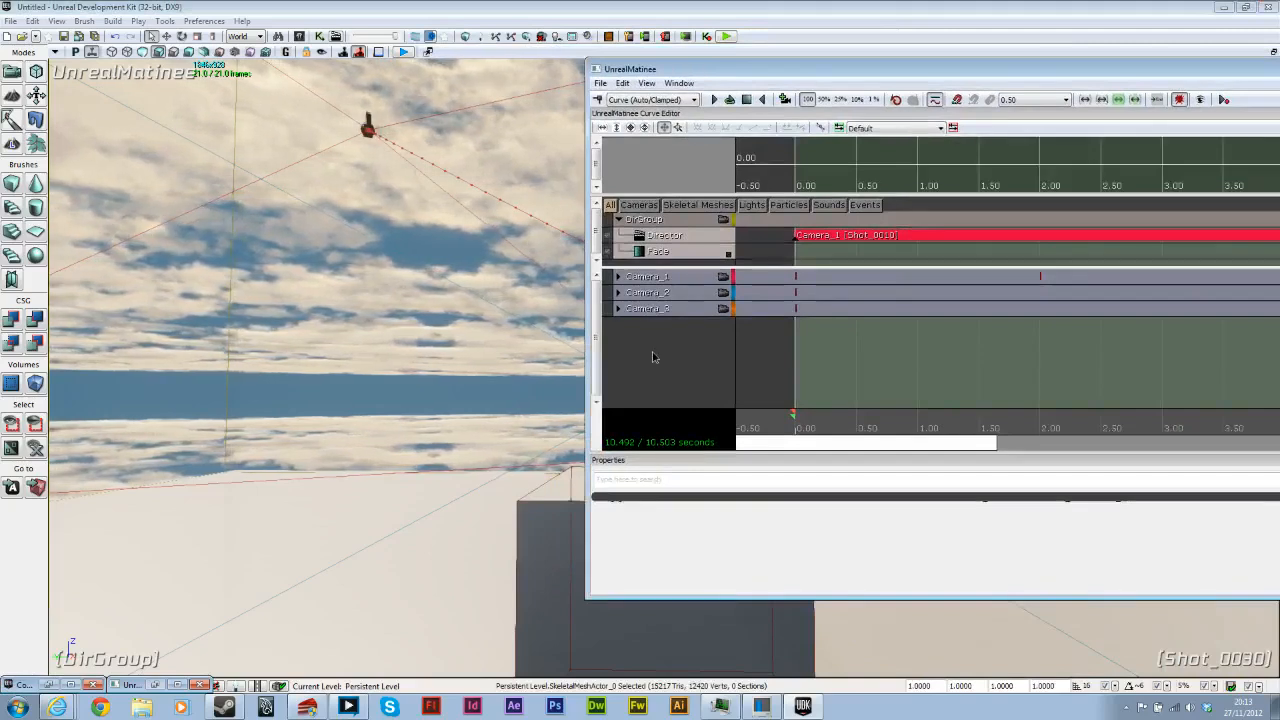
pyautogui.rightClick(652, 357)
pyautogui.click(731, 427)
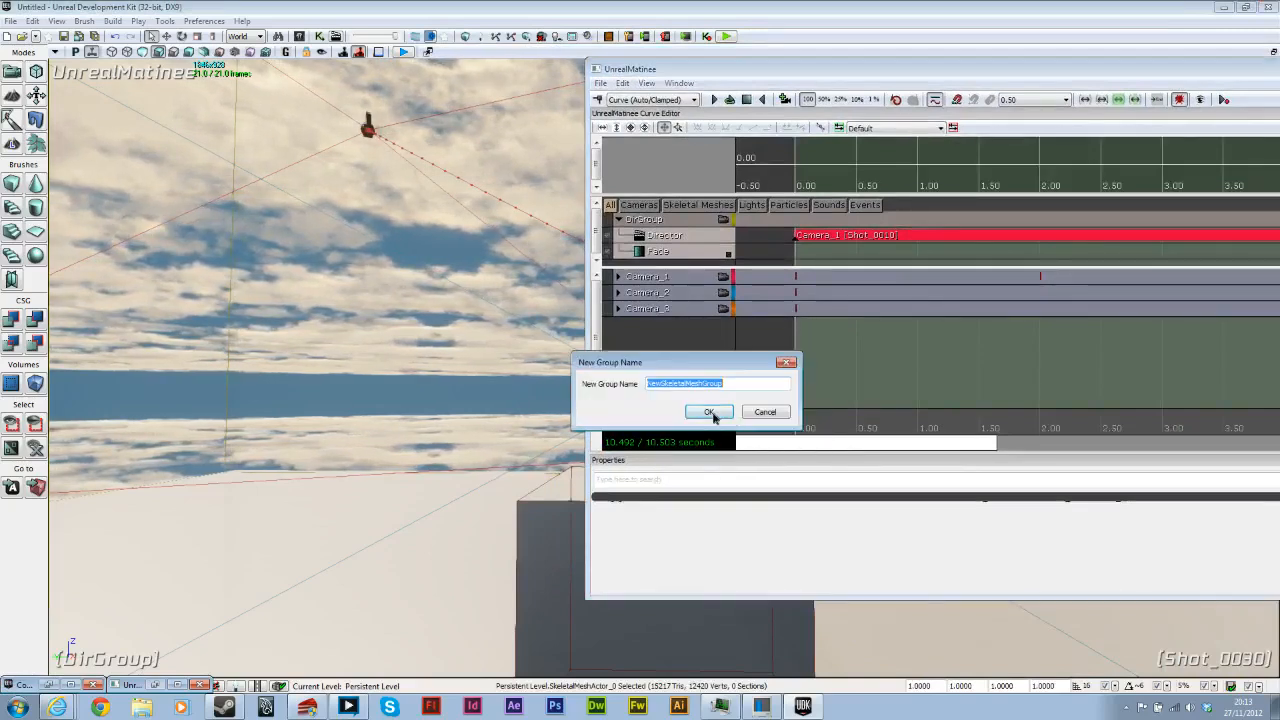
pyautogui.write('Idle_Bot')
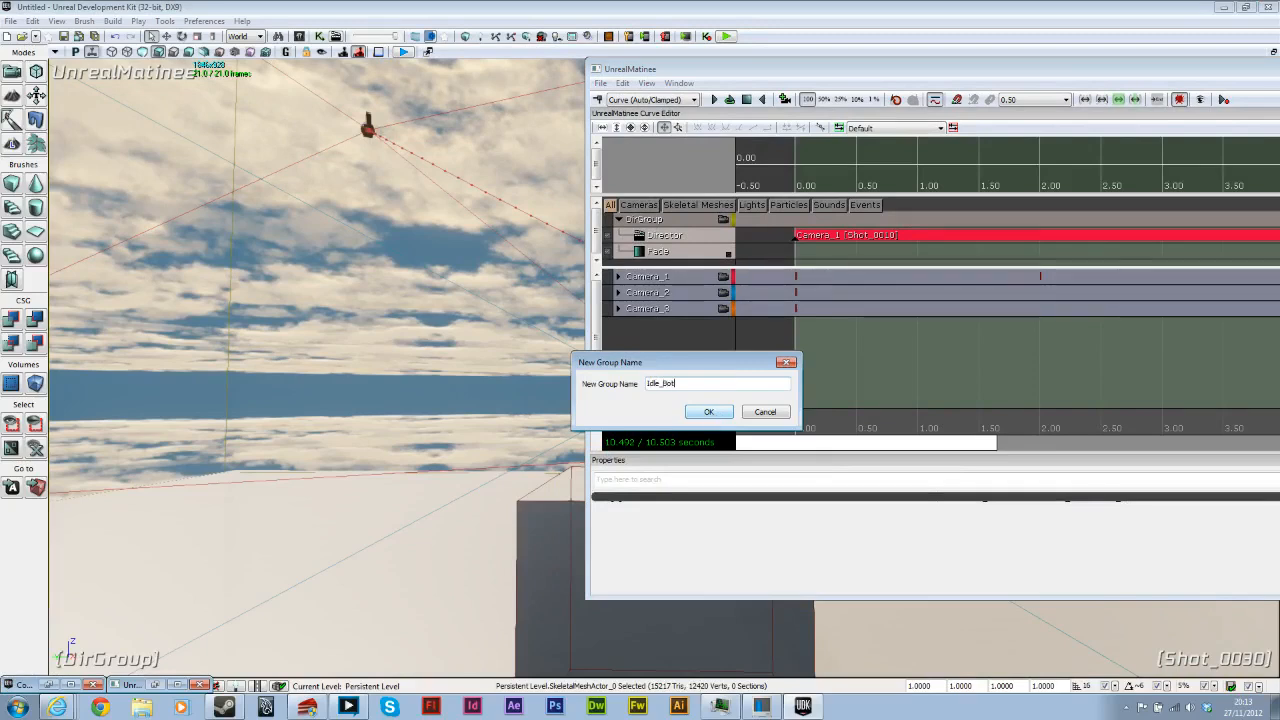
pyautogui.click(709, 412)
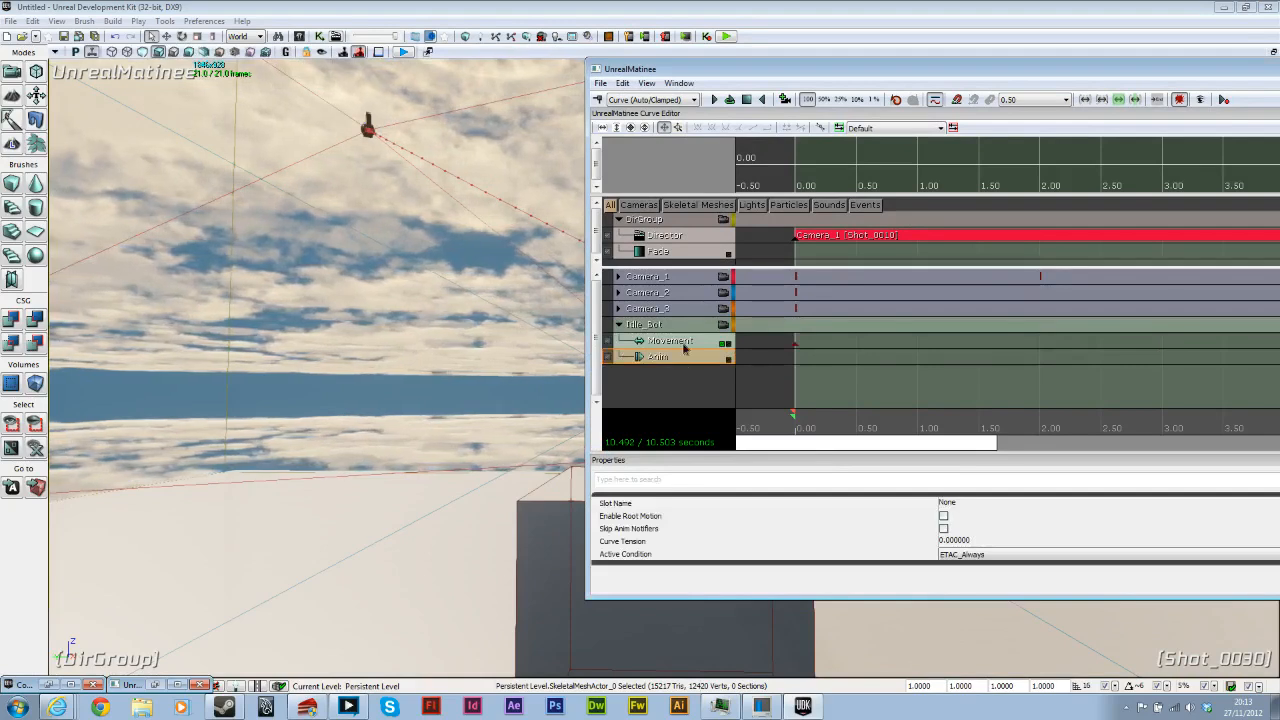
# Step: Add an entry to the new Idle_Bot group's Group Anim Sets and assign K_AnimHuman_BaseMale to it
pyautogui.click(694, 328)
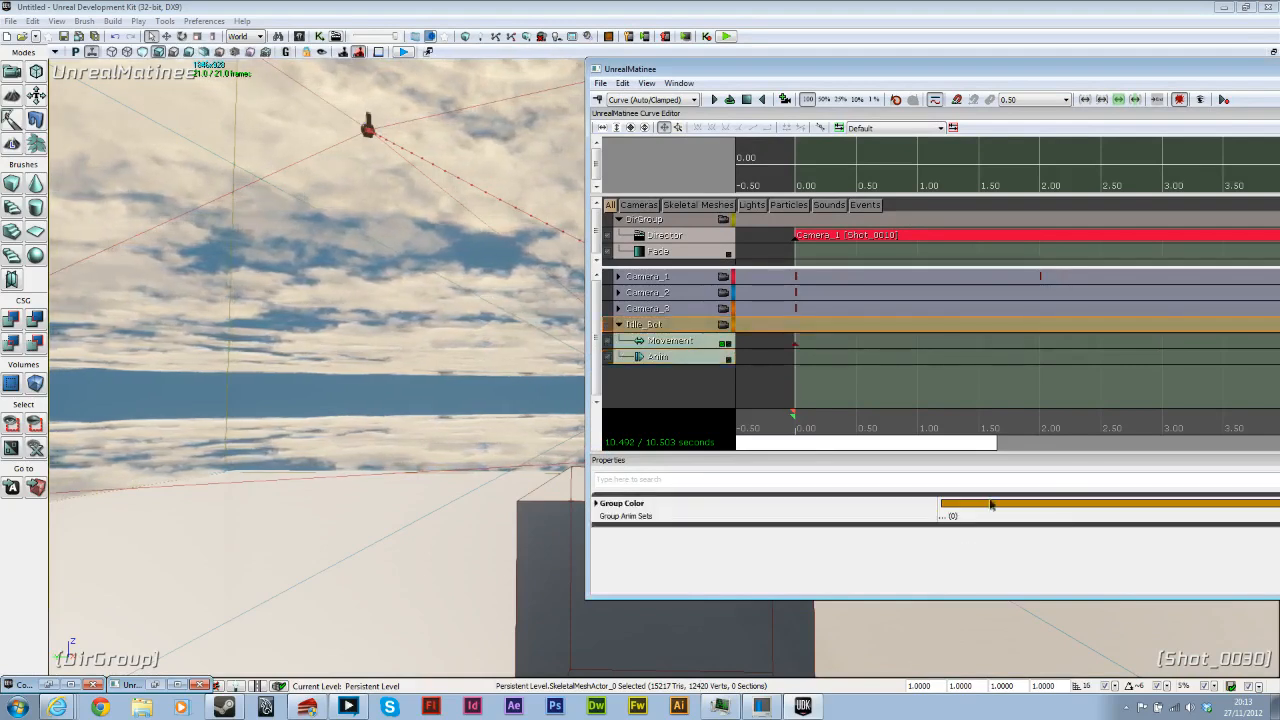
pyautogui.moveTo(989, 62); pyautogui.dragTo(672, 74)
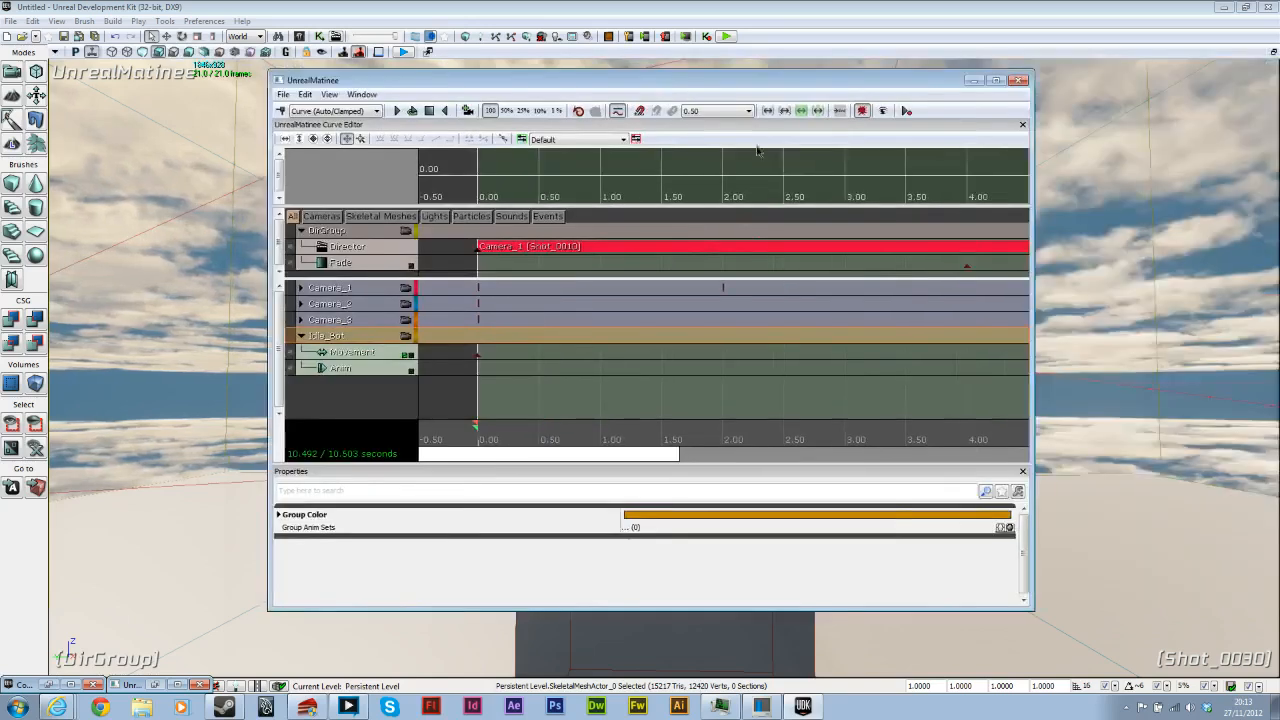
pyautogui.click(1009, 528)
pyautogui.click(963, 539)
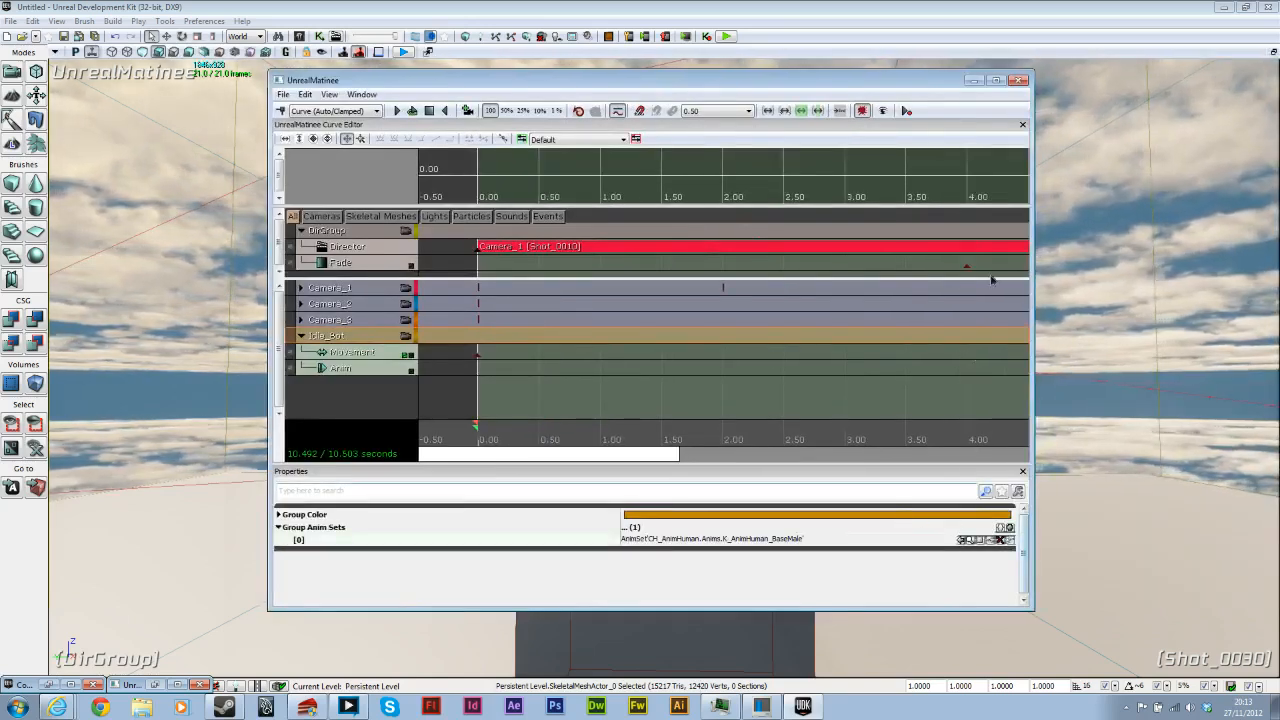
# Step: Add a key with the CC_Human_Female_Idle sequence to Idle_Bot's Anim track and shift the Matinee window aside
pyautogui.click(386, 368)
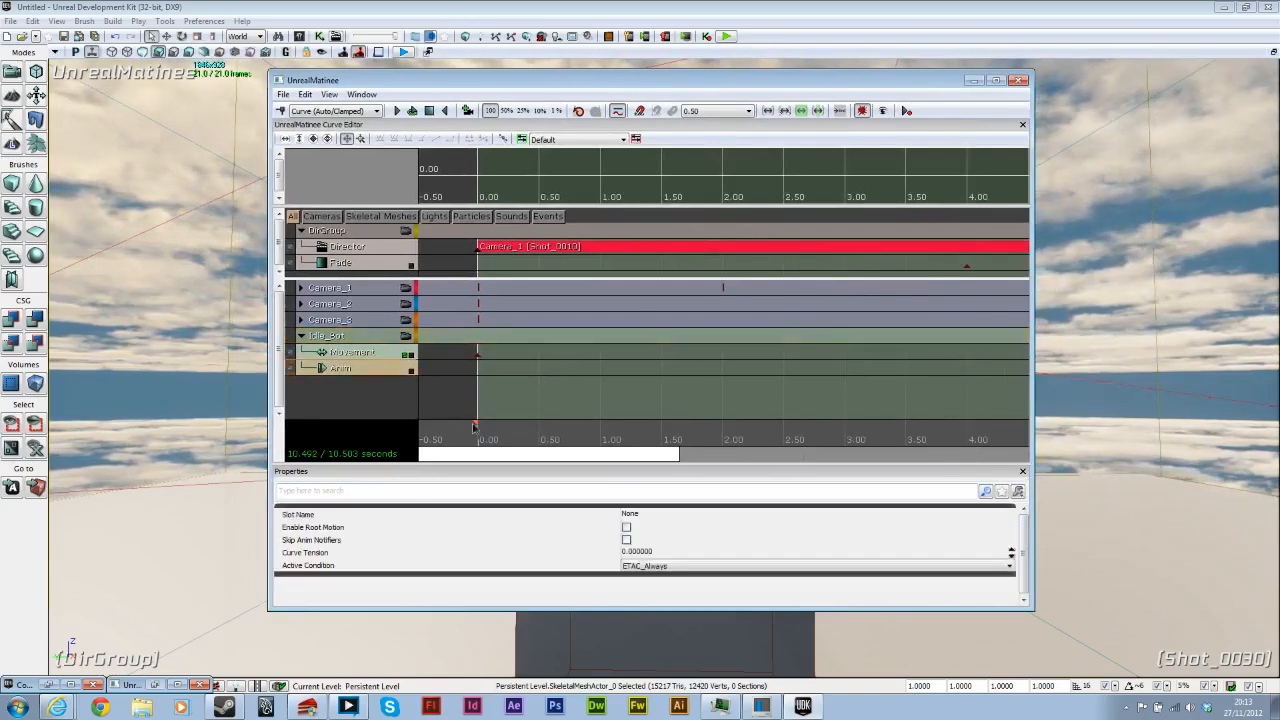
pyautogui.press('Return')
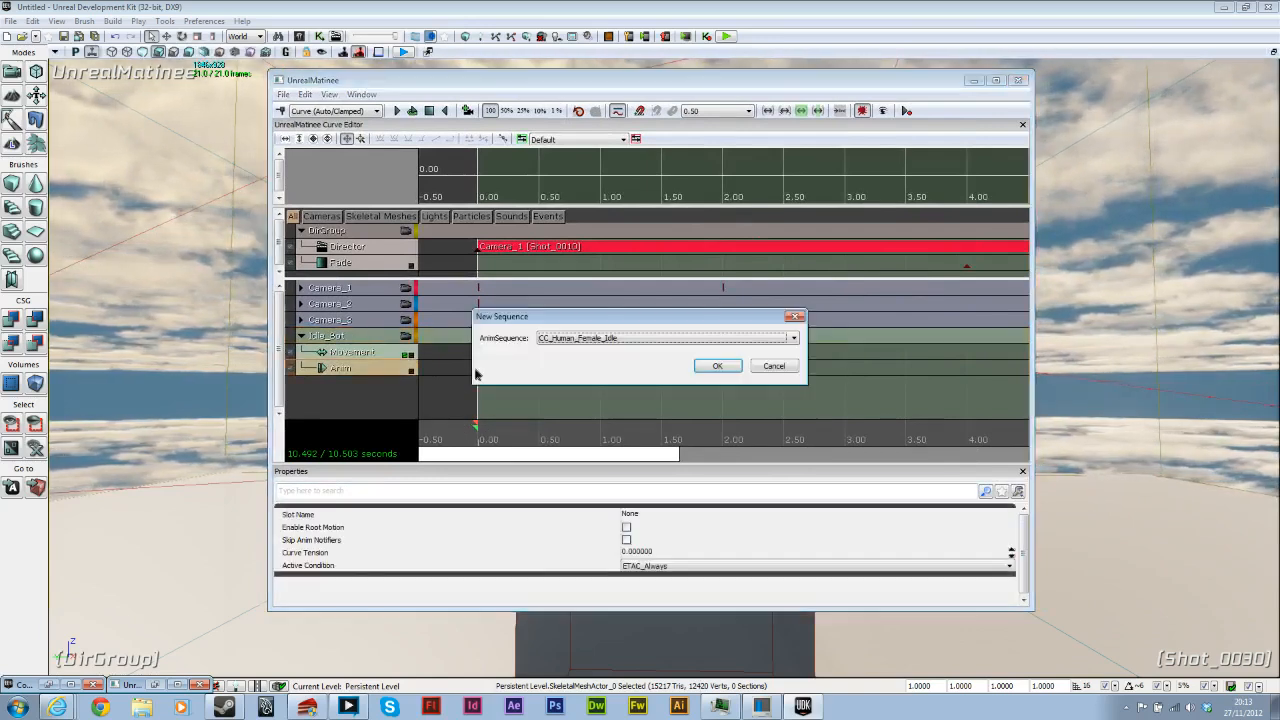
pyautogui.click(640, 337)
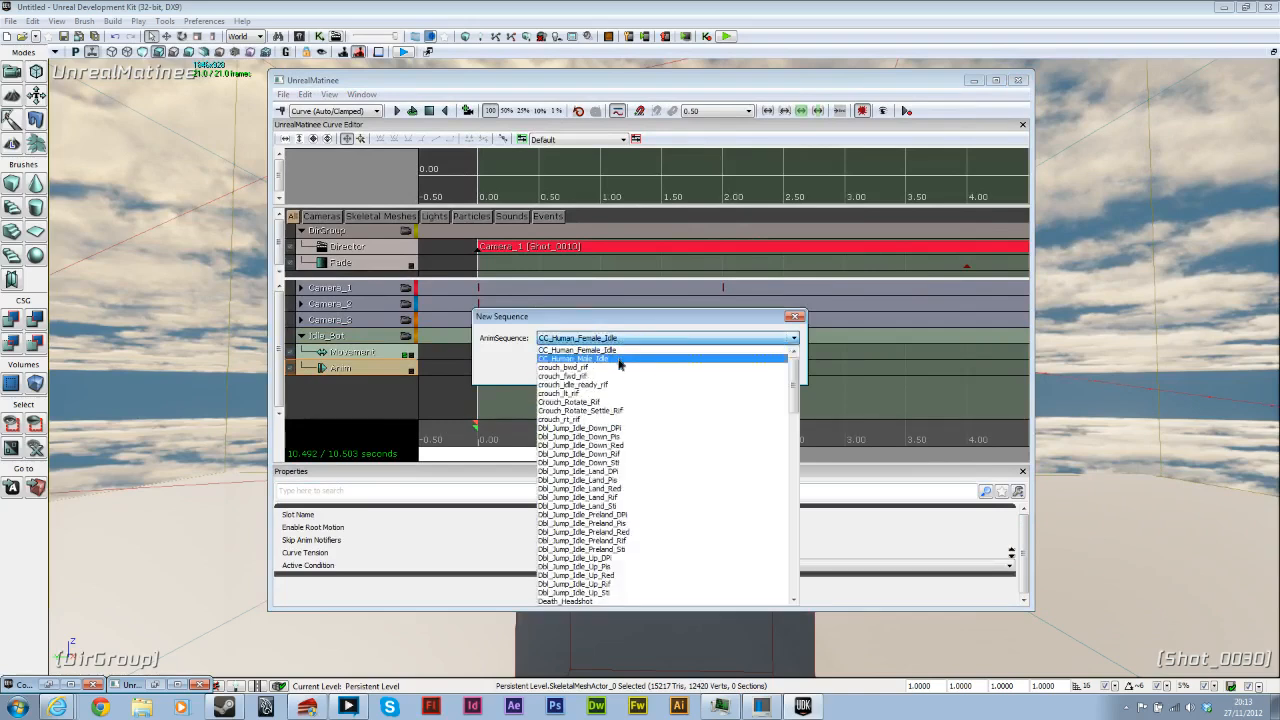
pyautogui.click(637, 350)
pyautogui.click(716, 367)
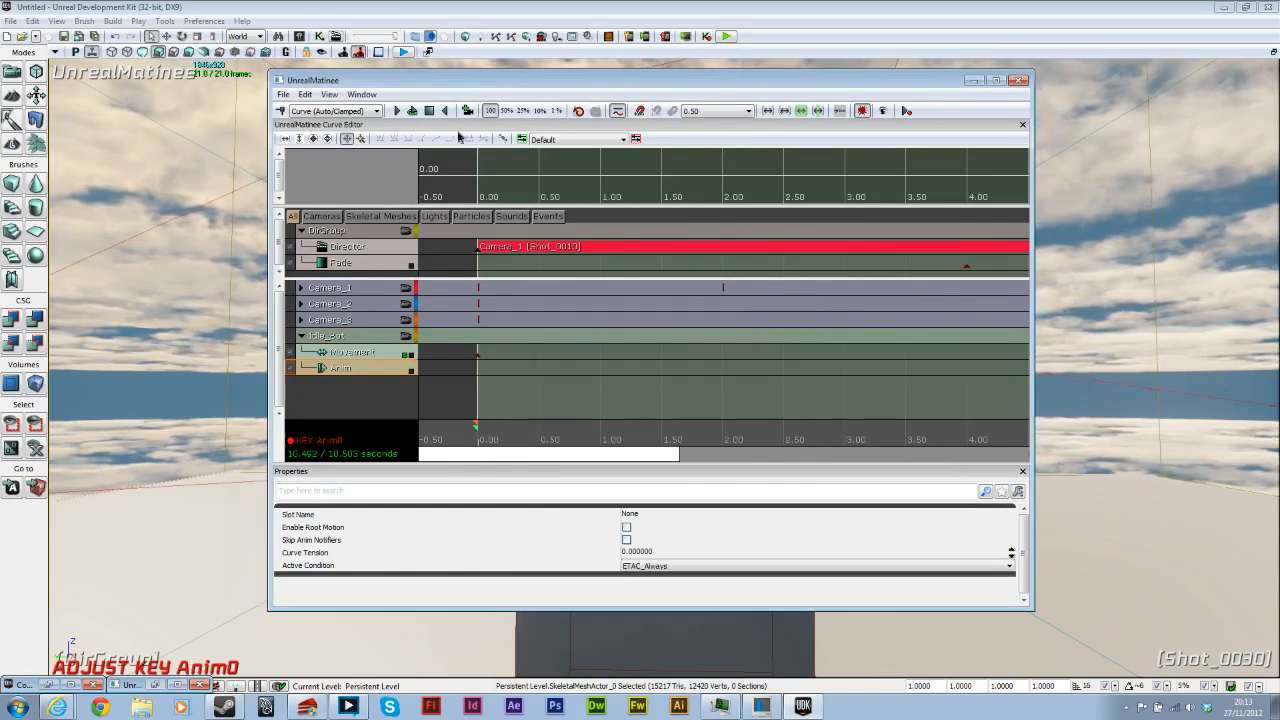
pyautogui.moveTo(455, 87); pyautogui.dragTo(808, 37)
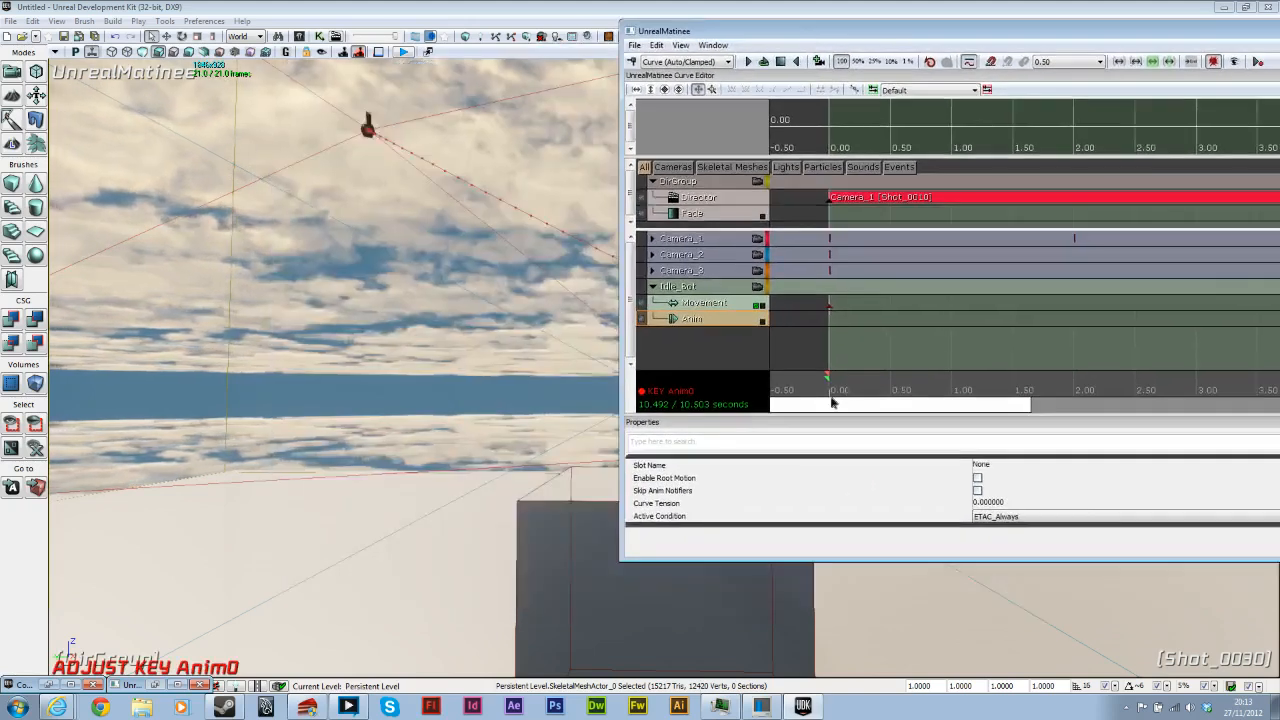
# Step: Uncover the robot in the viewport and play the cutscene through to check its animation
pyautogui.moveTo(706, 38); pyautogui.dragTo(1049, 93)
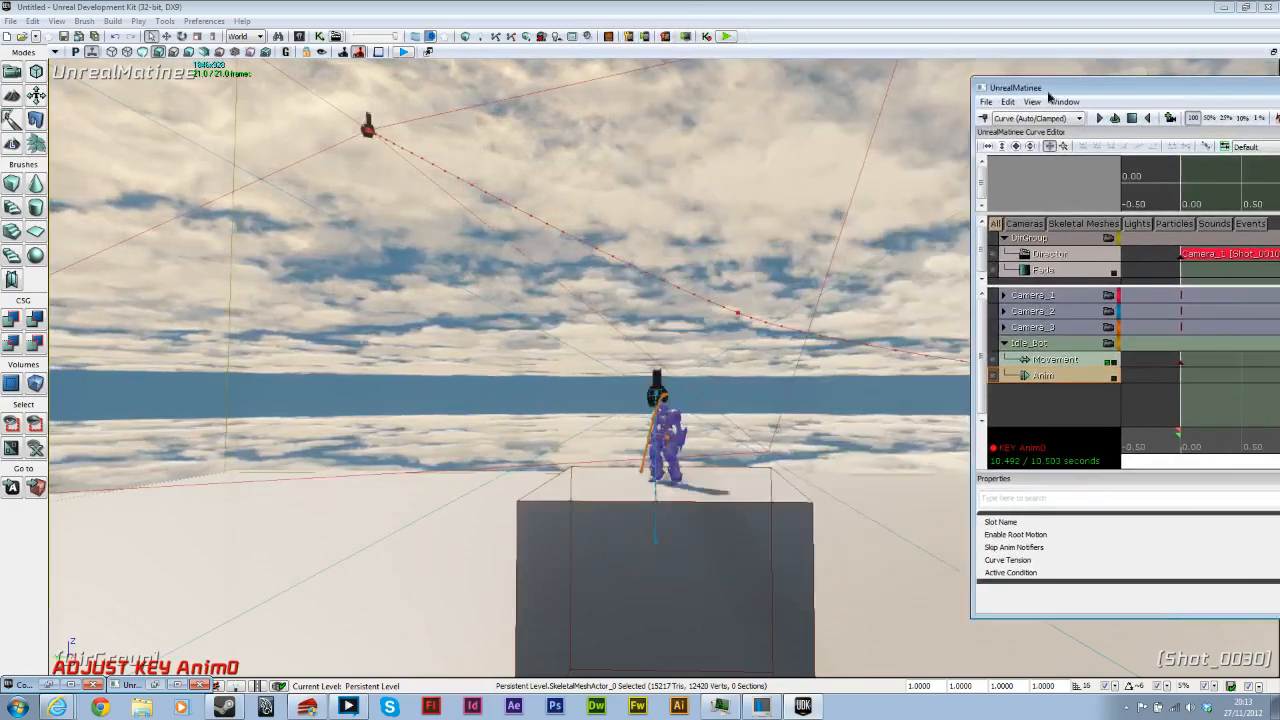
pyautogui.click(1220, 447)
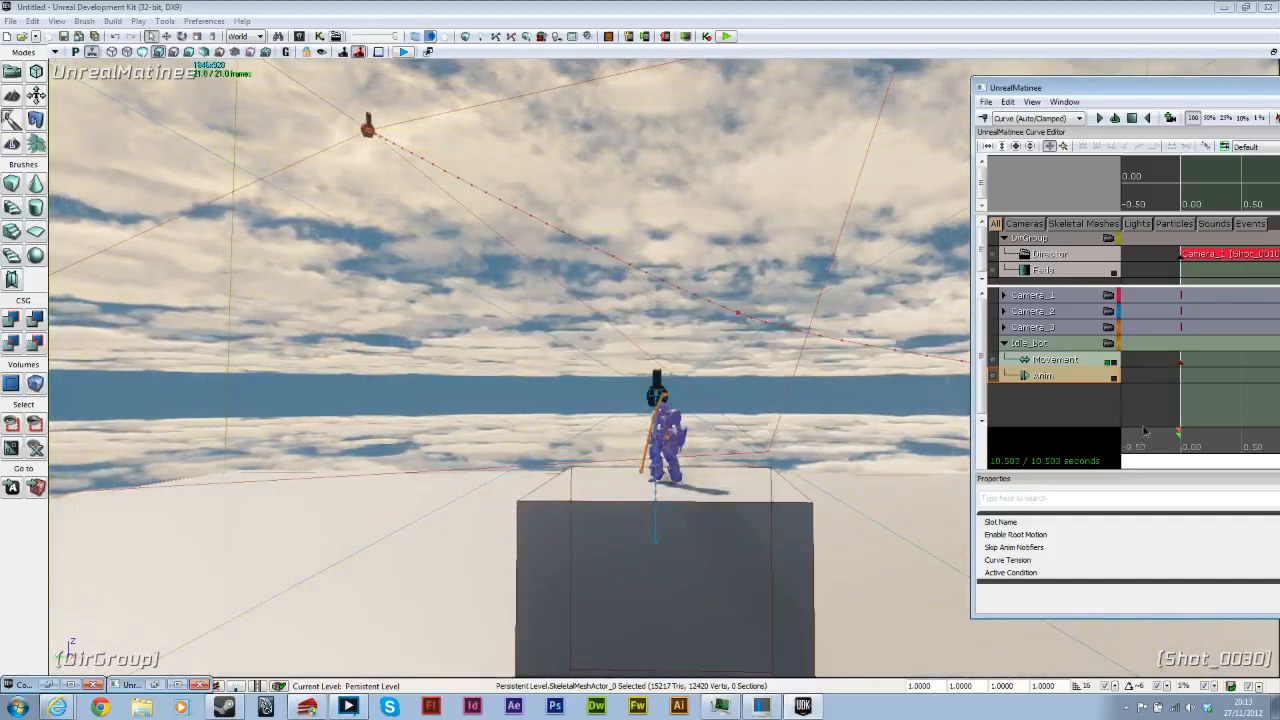
pyautogui.moveTo(1040, 87); pyautogui.dragTo(378, 57)
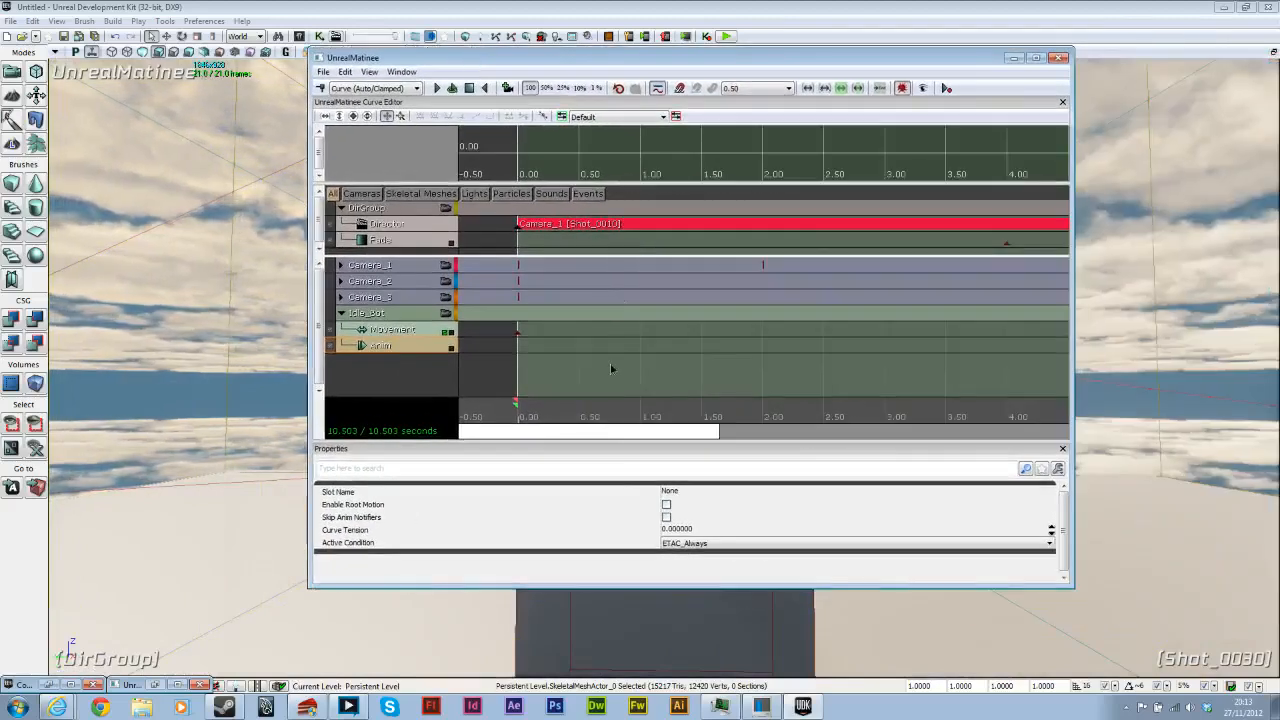
# Step: Add a CC_Human_Female_Idle key to Idle_Bot's Anim track at 0.00
pyautogui.click(478, 400)
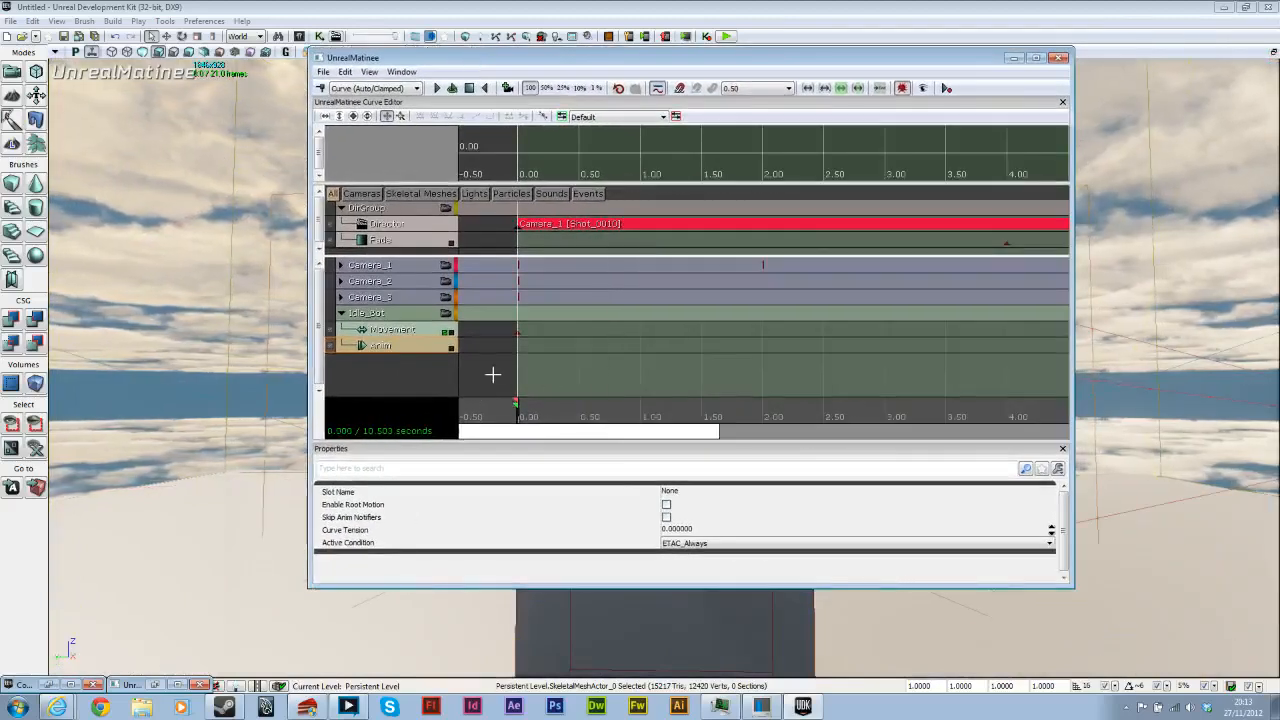
pyautogui.press('Return')
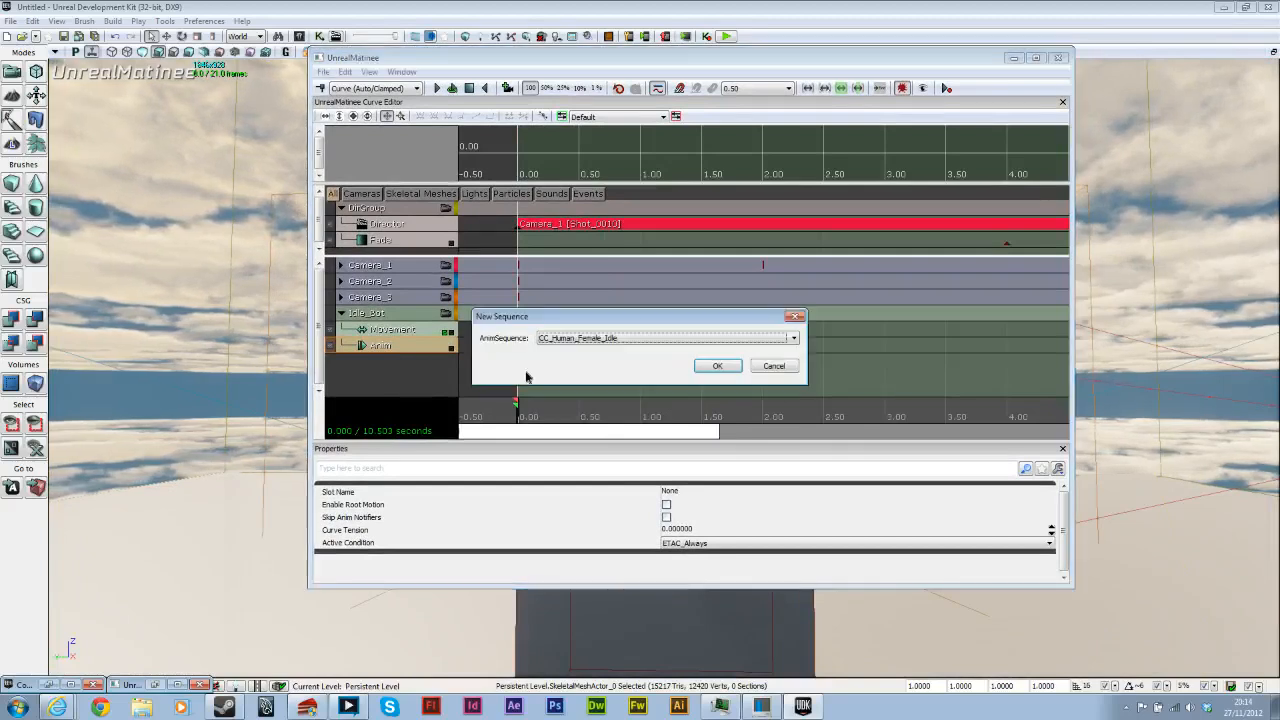
pyautogui.click(716, 366)
# Step: Delete the CC_Human_Male_Idle key at the end of Idle_Bot's Anim track
pyautogui.moveTo(607, 437); pyautogui.dragTo(570, 437)
pyautogui.click(686, 354)
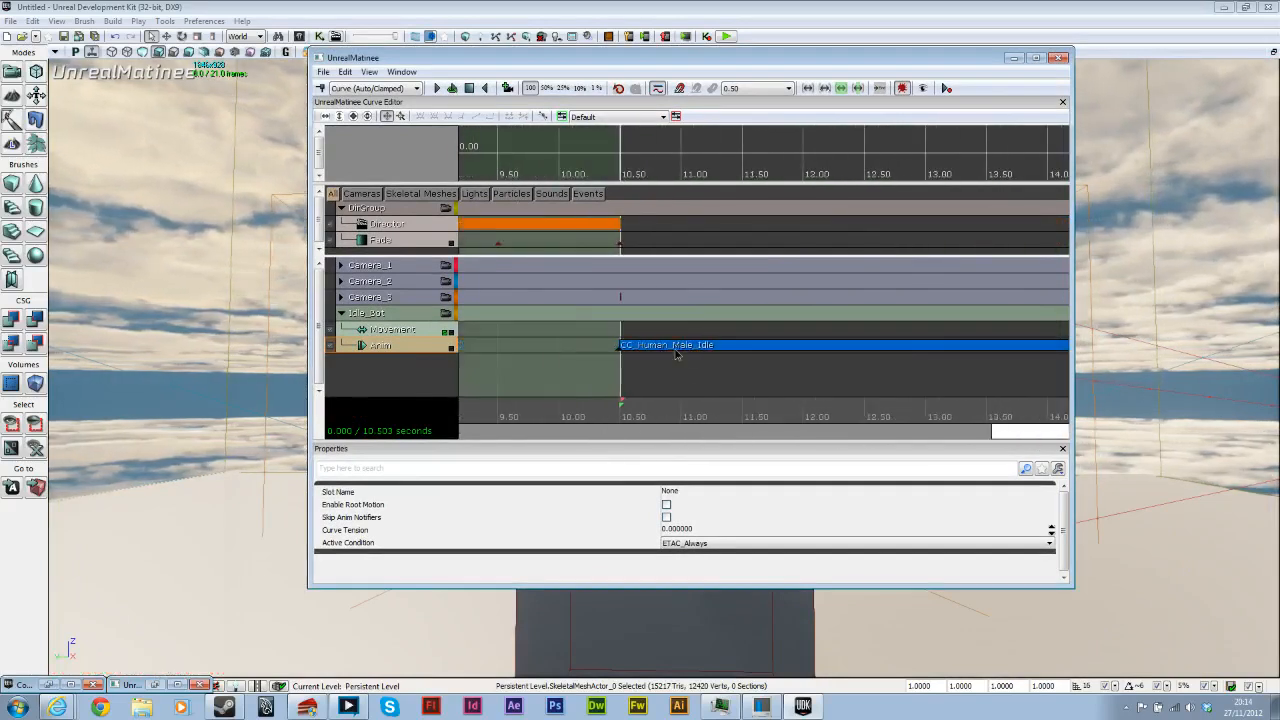
pyautogui.click(622, 345)
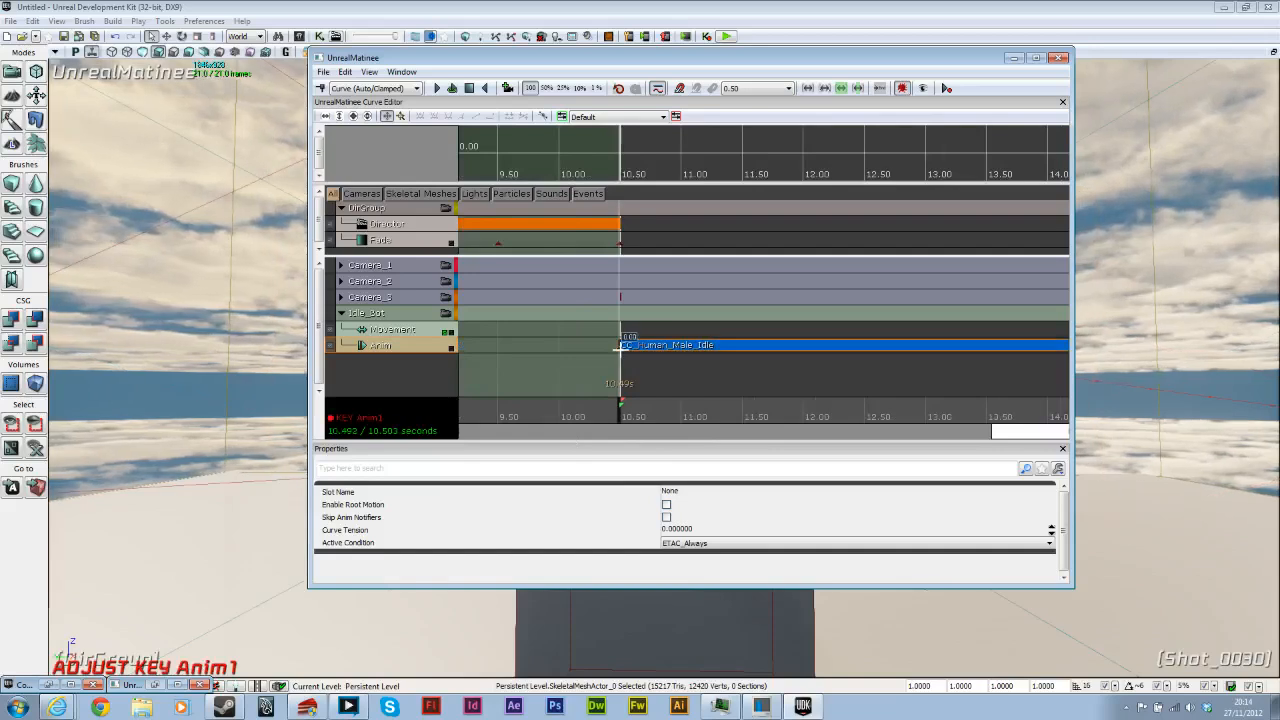
pyautogui.press('Delete')
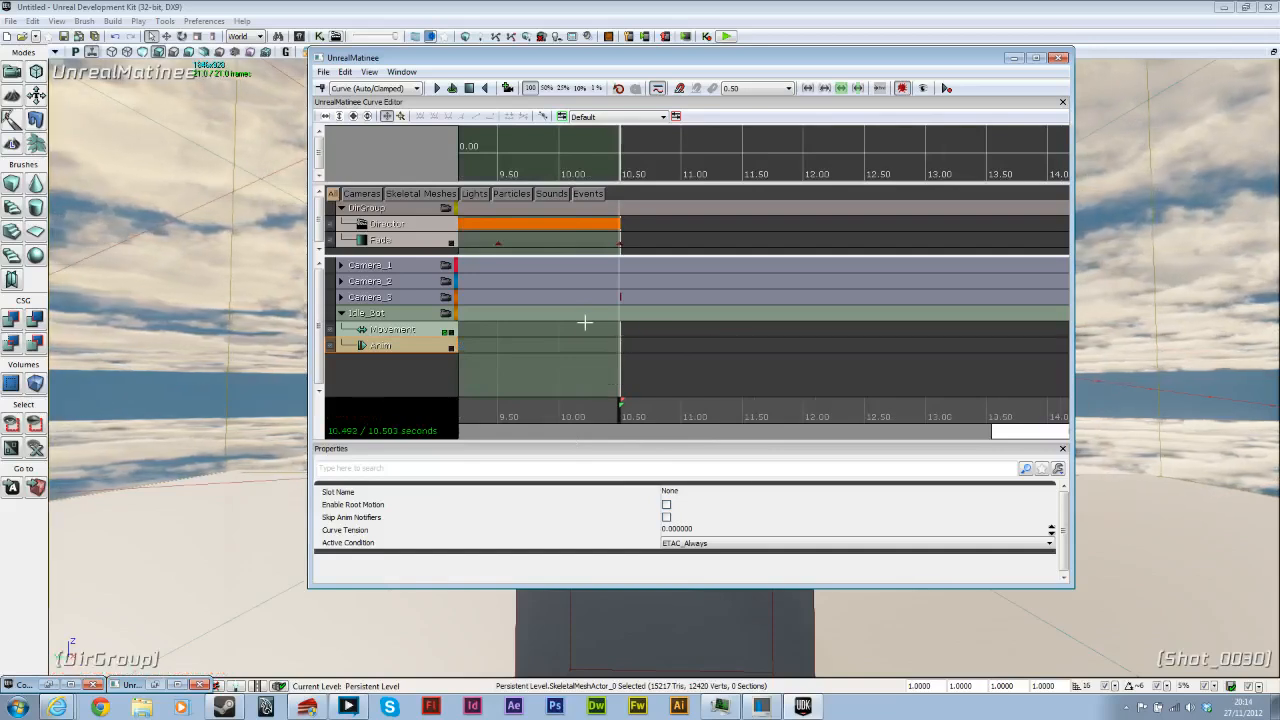
# Step: Rewind the sequence to 0.00, uncover the robot in the viewport and play the cutscene to review it
pyautogui.moveTo(1009, 437); pyautogui.dragTo(619, 417)
pyautogui.click(527, 412)
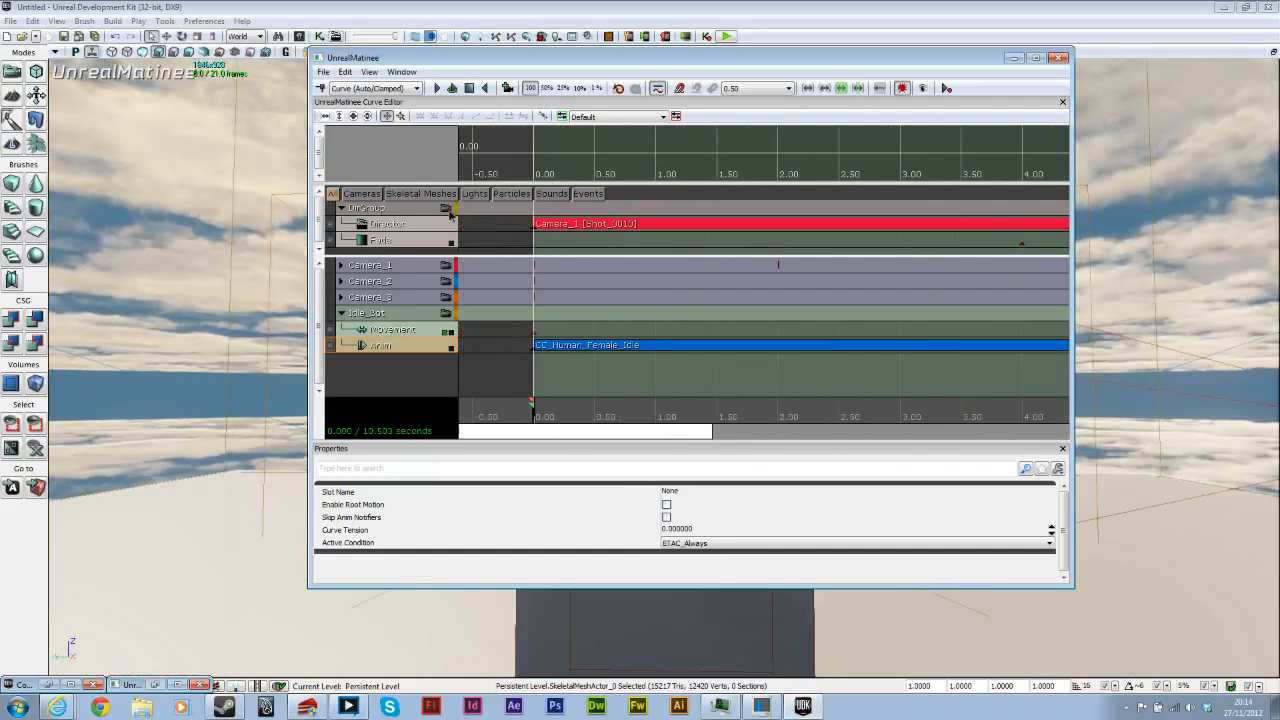
pyautogui.moveTo(406, 58); pyautogui.dragTo(1070, 91)
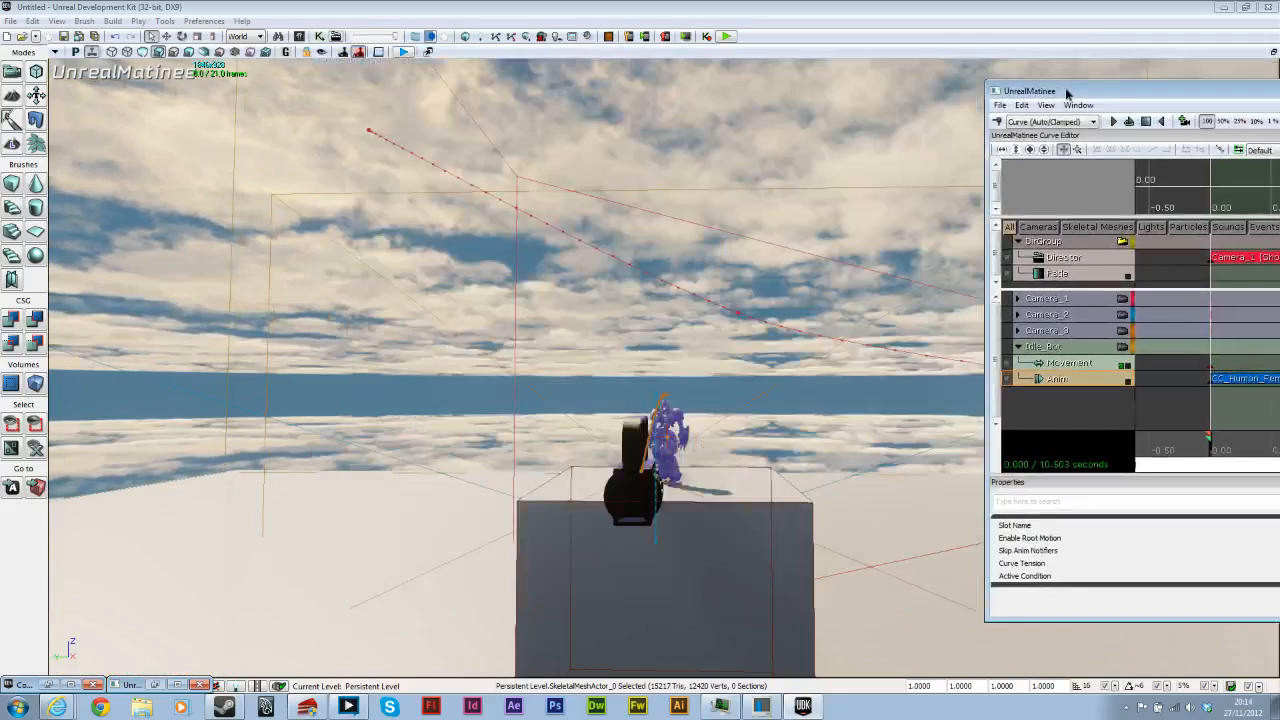
pyautogui.press('space')
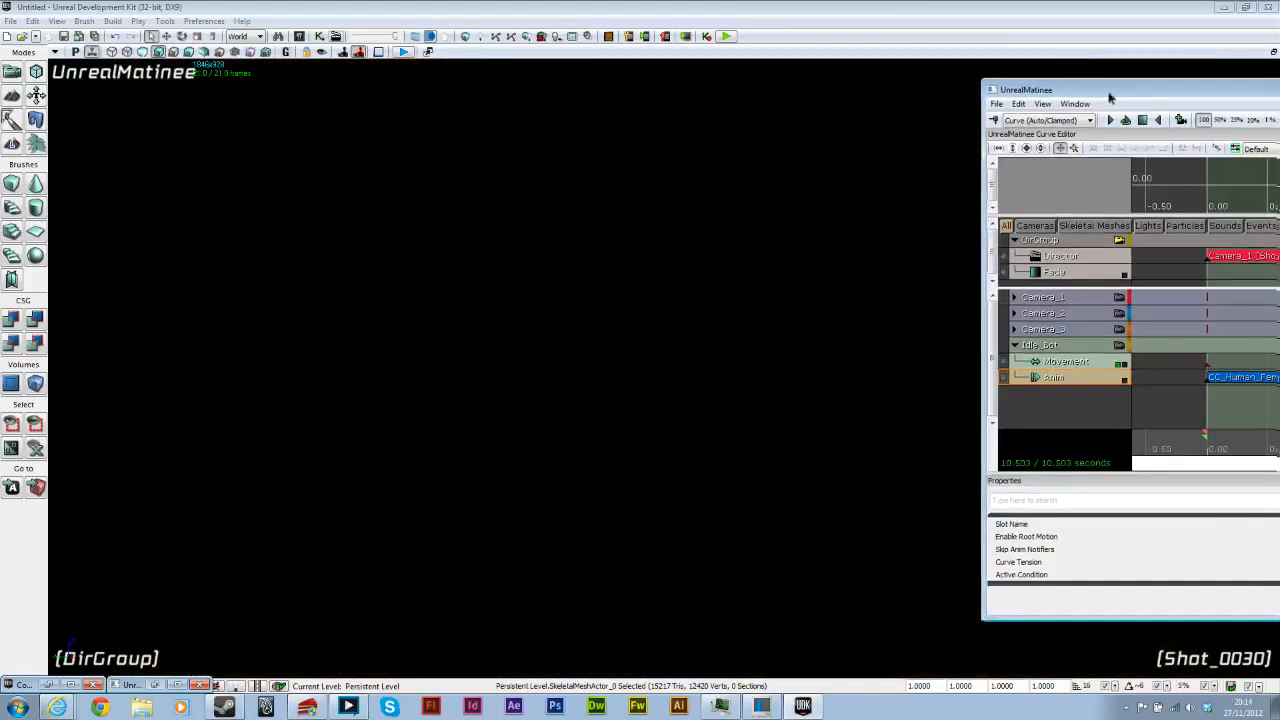
# Step: Close the Matinee editor and open Kismet with the Level Loaded and Matinee nodes in view
pyautogui.moveTo(1152, 97); pyautogui.dragTo(528, 28)
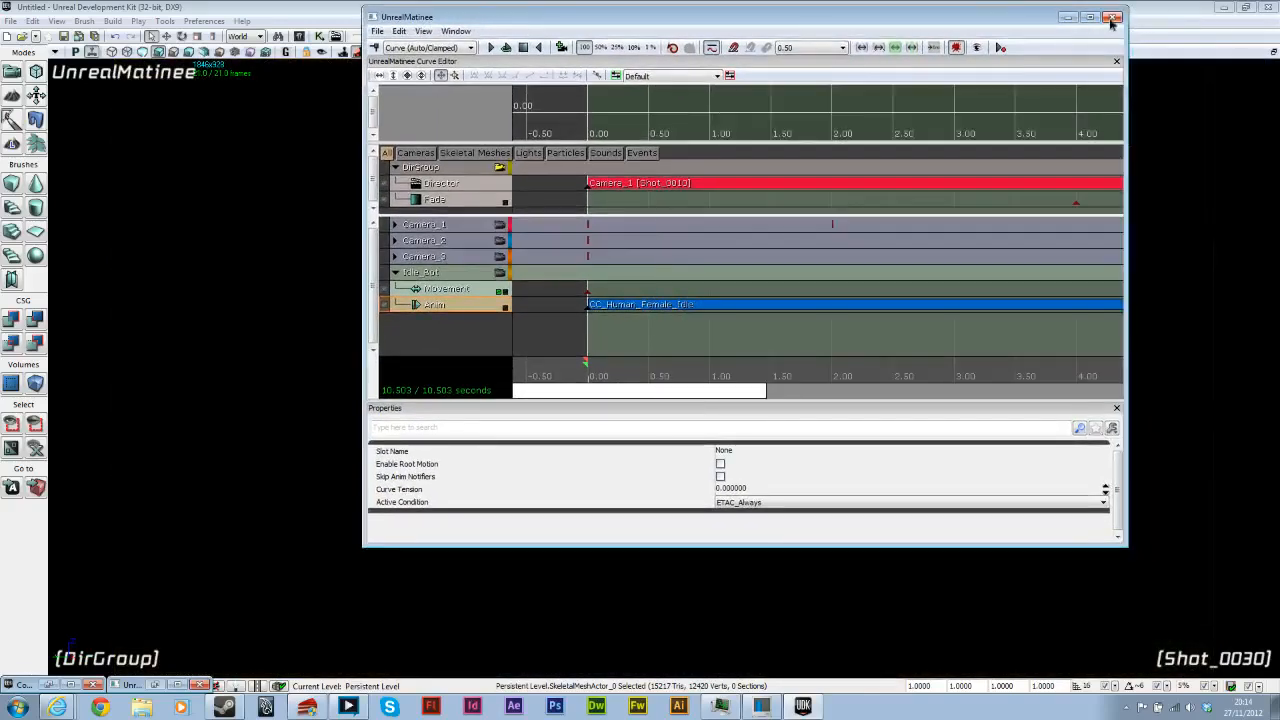
pyautogui.click(1112, 18)
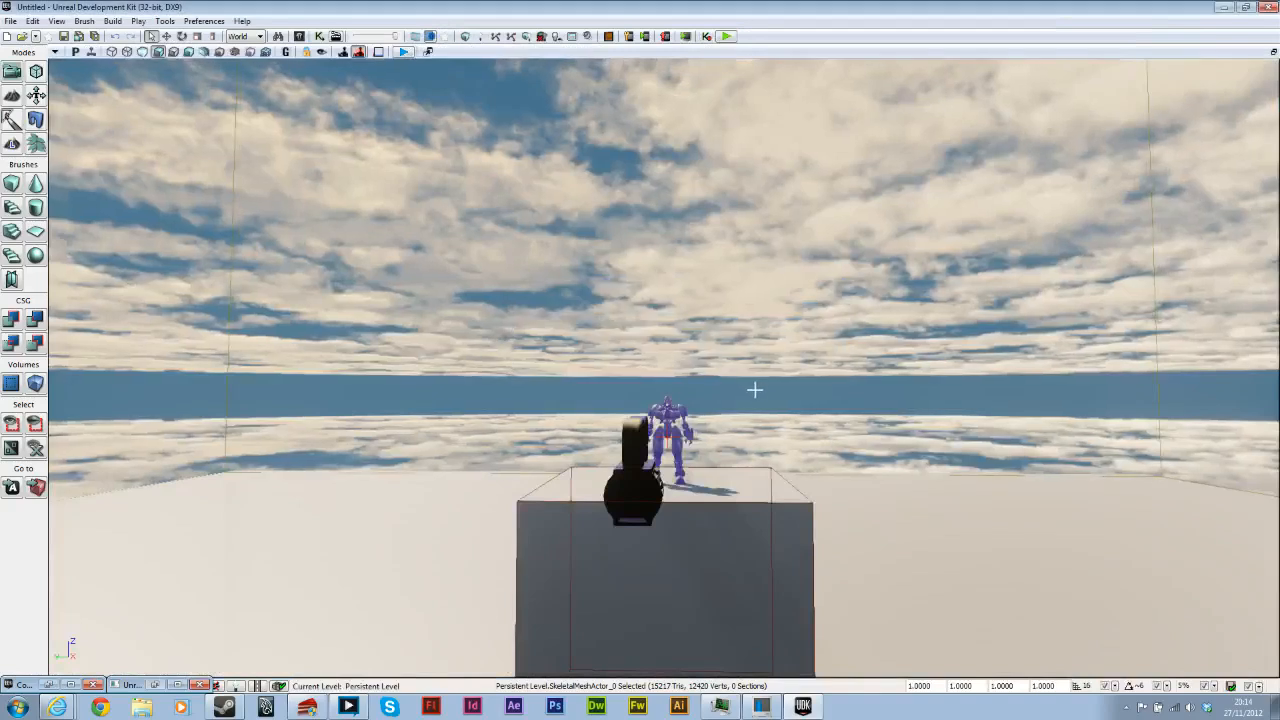
pyautogui.click(319, 36)
pyautogui.moveTo(800, 77); pyautogui.dragTo(530, 2)
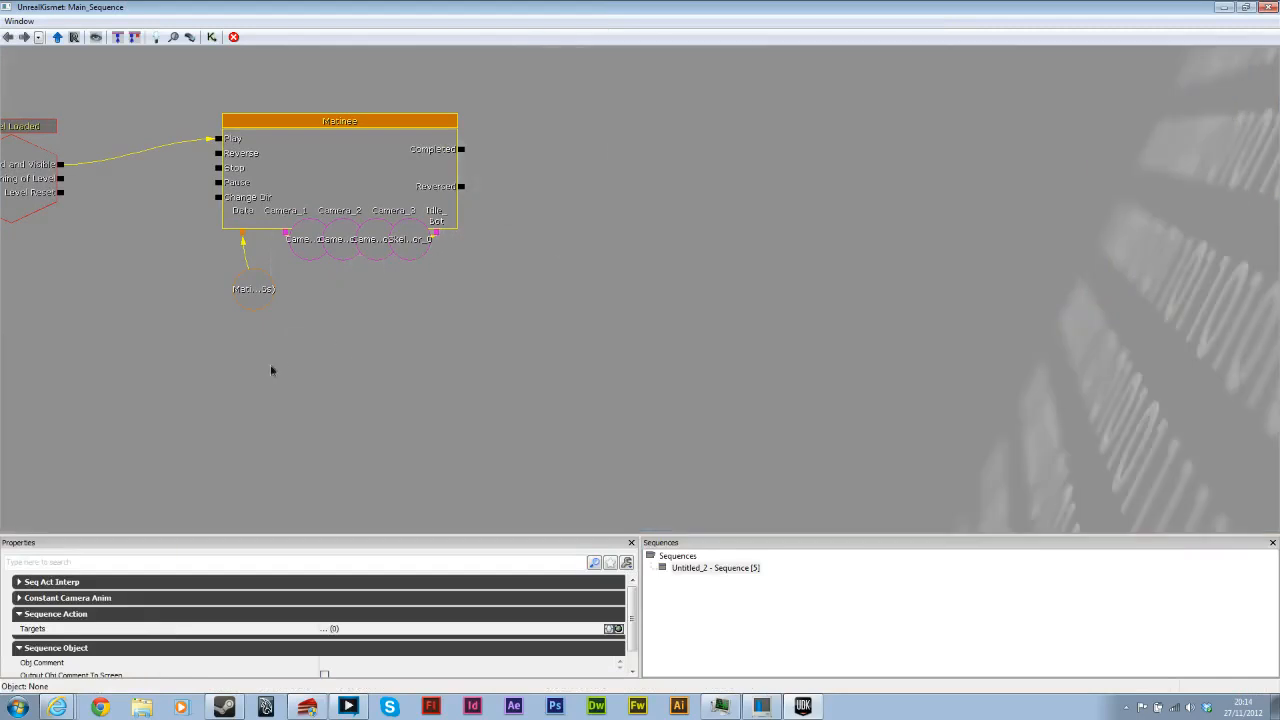
pyautogui.moveTo(270, 370); pyautogui.dragTo(443, 360)
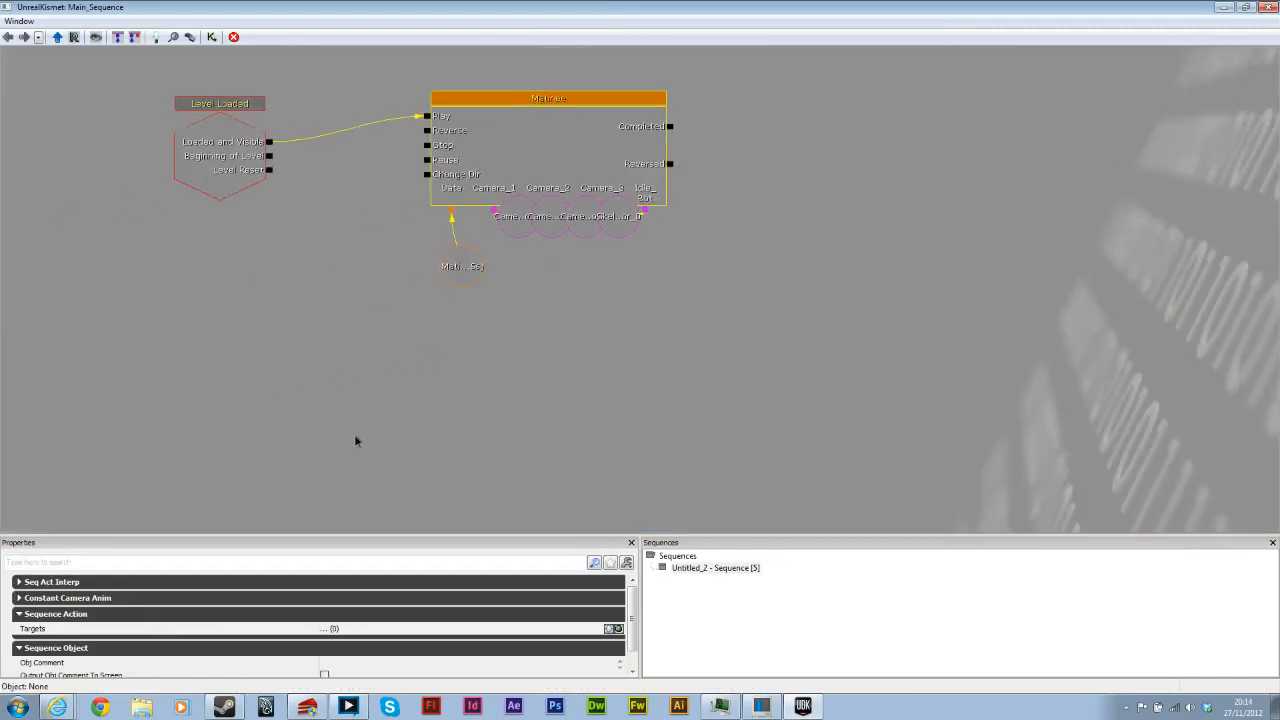
# Step: Add a Toggle Hidden action below the Matinee node and link Level Loaded's Loaded and Visible output to its Hide input
pyautogui.rightClick(285, 415)
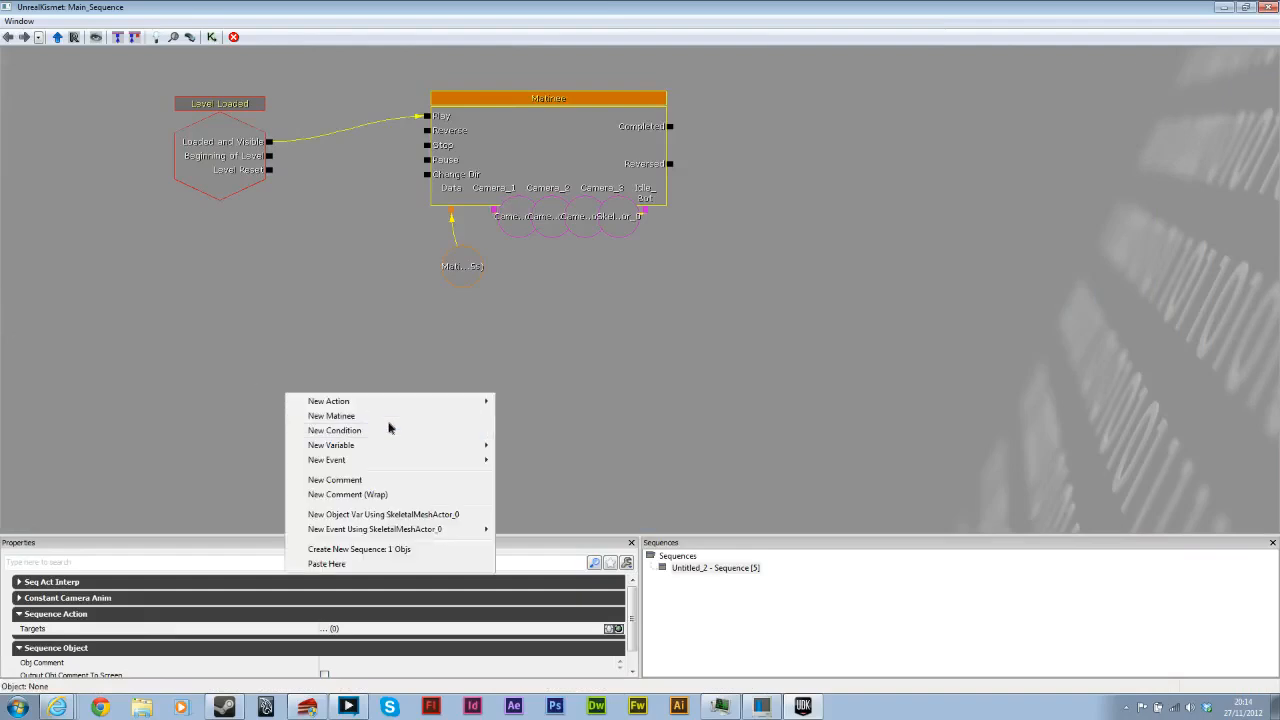
pyautogui.moveTo(420, 402)
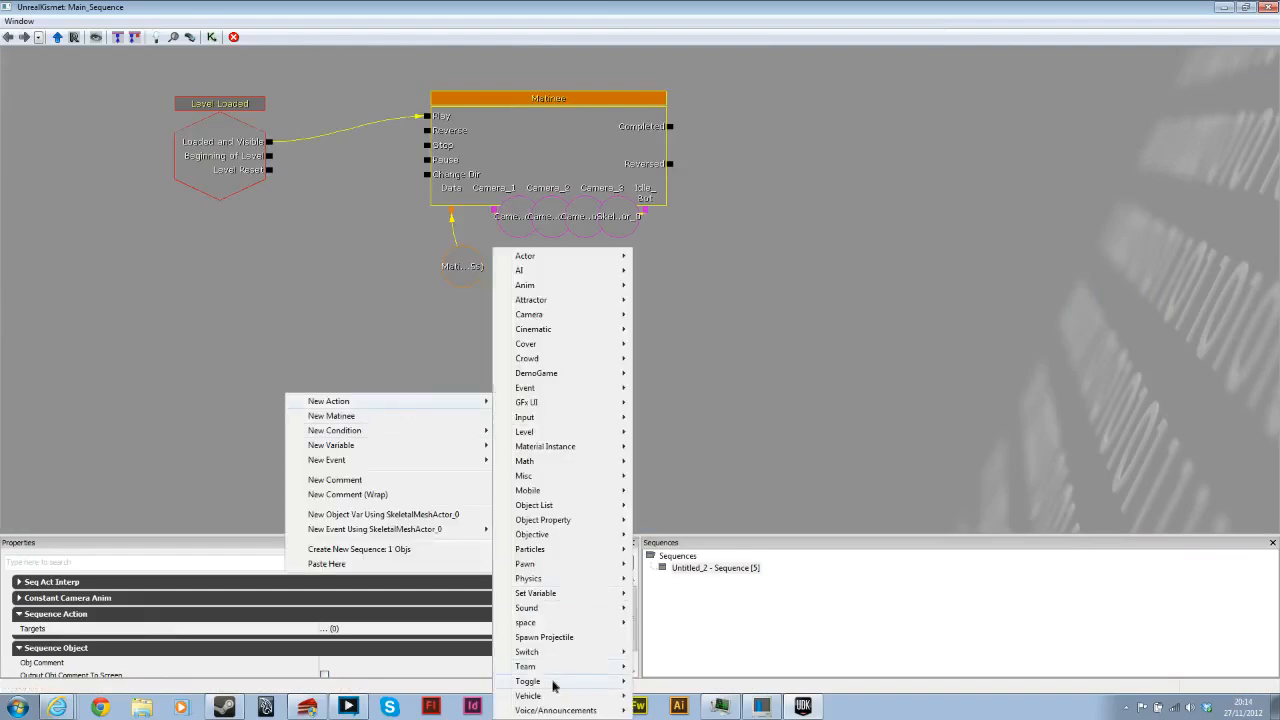
pyautogui.moveTo(554, 683)
pyautogui.click(718, 655)
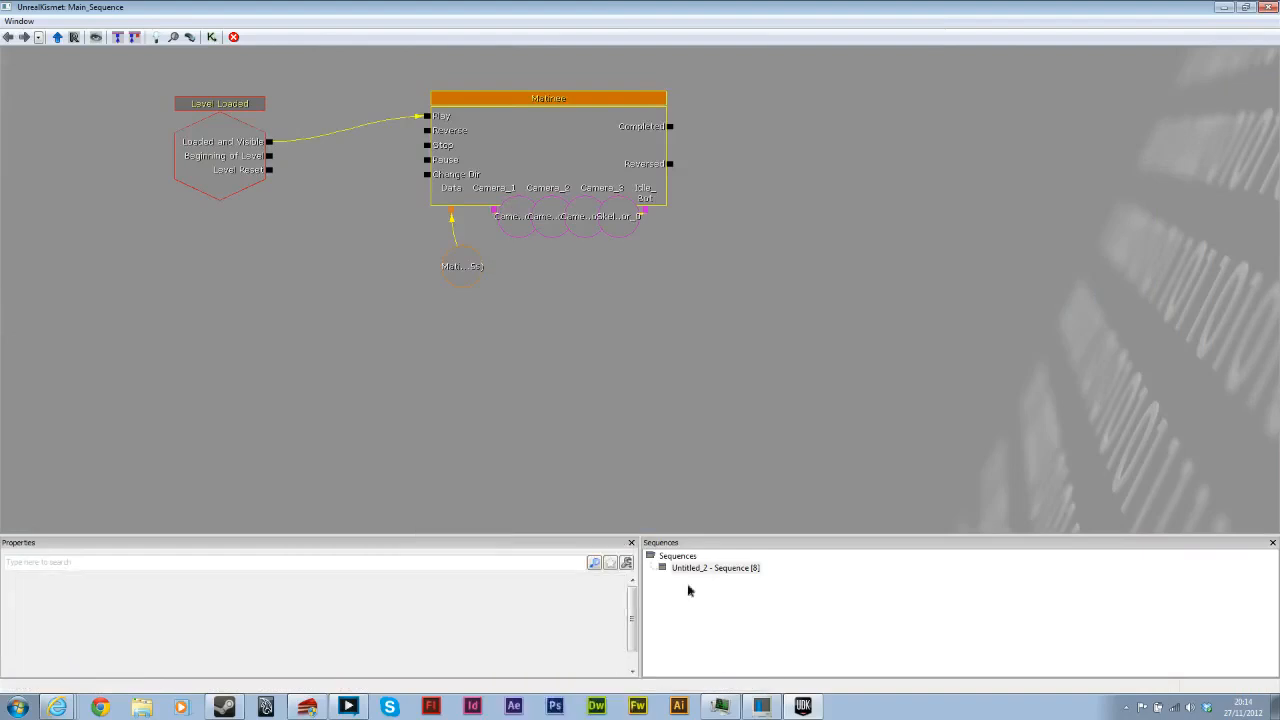
pyautogui.moveTo(321, 446); pyautogui.dragTo(407, 394)
pyautogui.moveTo(278, 110); pyautogui.dragTo(351, 371)
pyautogui.click(412, 398)
pyautogui.keyDown('ctrl'); pyautogui.moveTo(412, 398); pyautogui.dragTo(500, 297); pyautogui.keyUp('ctrl')
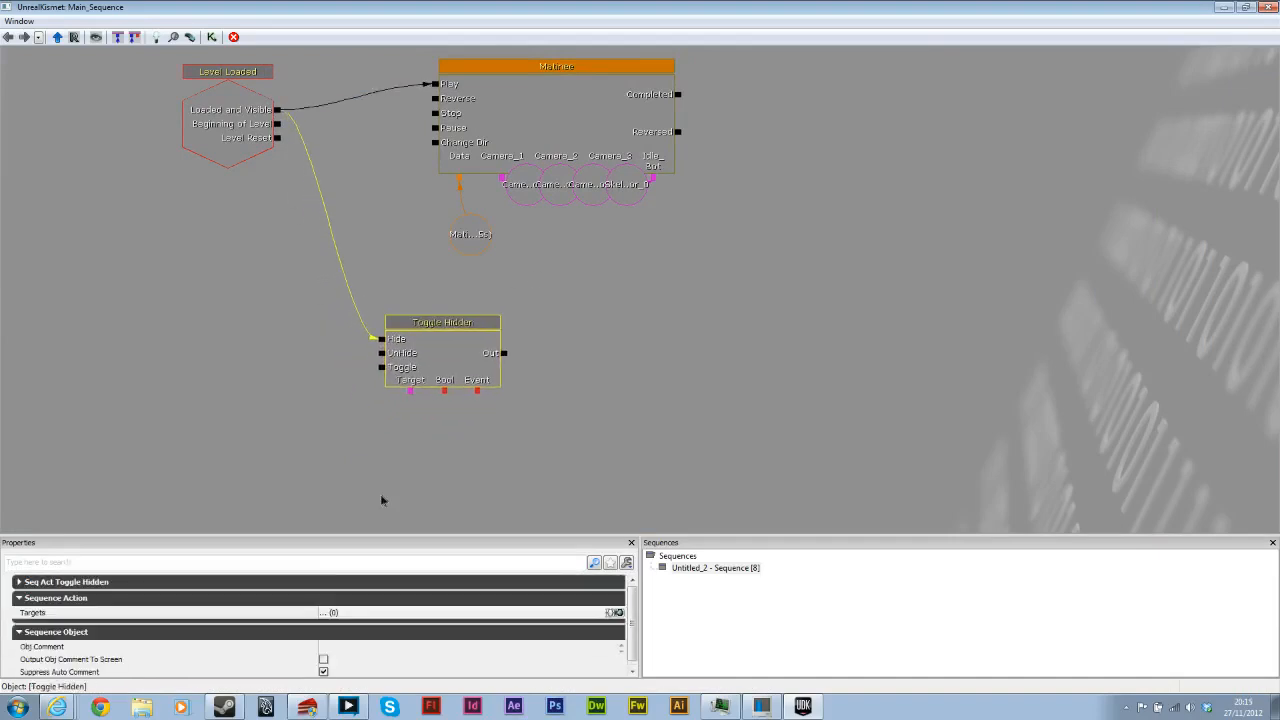
# Step: Create a Player variable below Toggle Hidden and connect it to the action's Target
pyautogui.click(417, 458)
pyautogui.rightClick(418, 459)
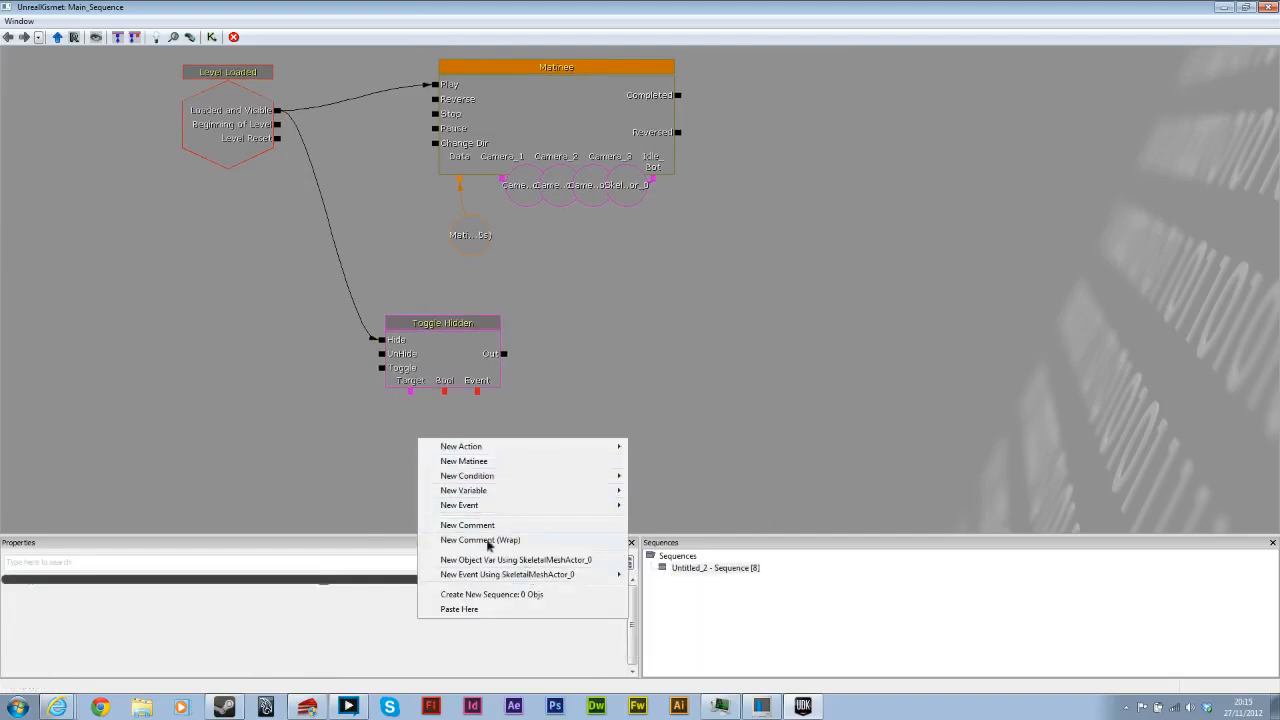
pyautogui.moveTo(505, 493)
pyautogui.moveTo(712, 594)
pyautogui.click(838, 594)
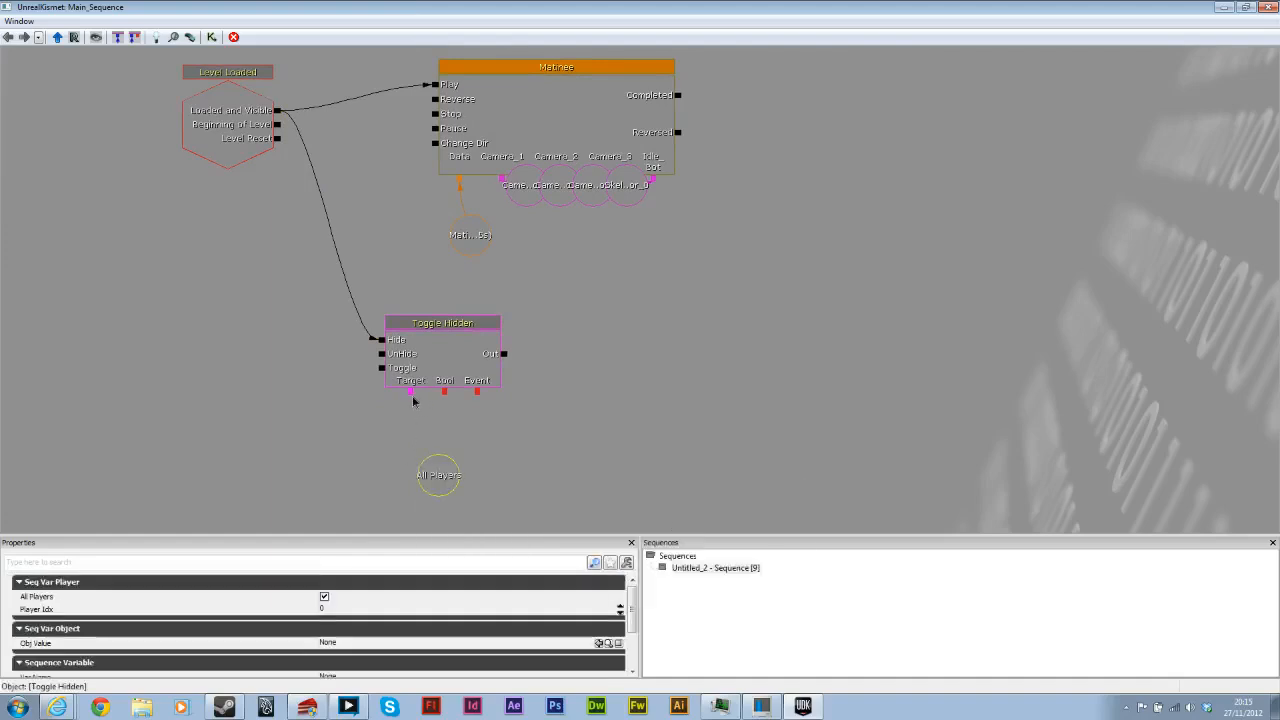
pyautogui.moveTo(411, 393); pyautogui.dragTo(445, 457)
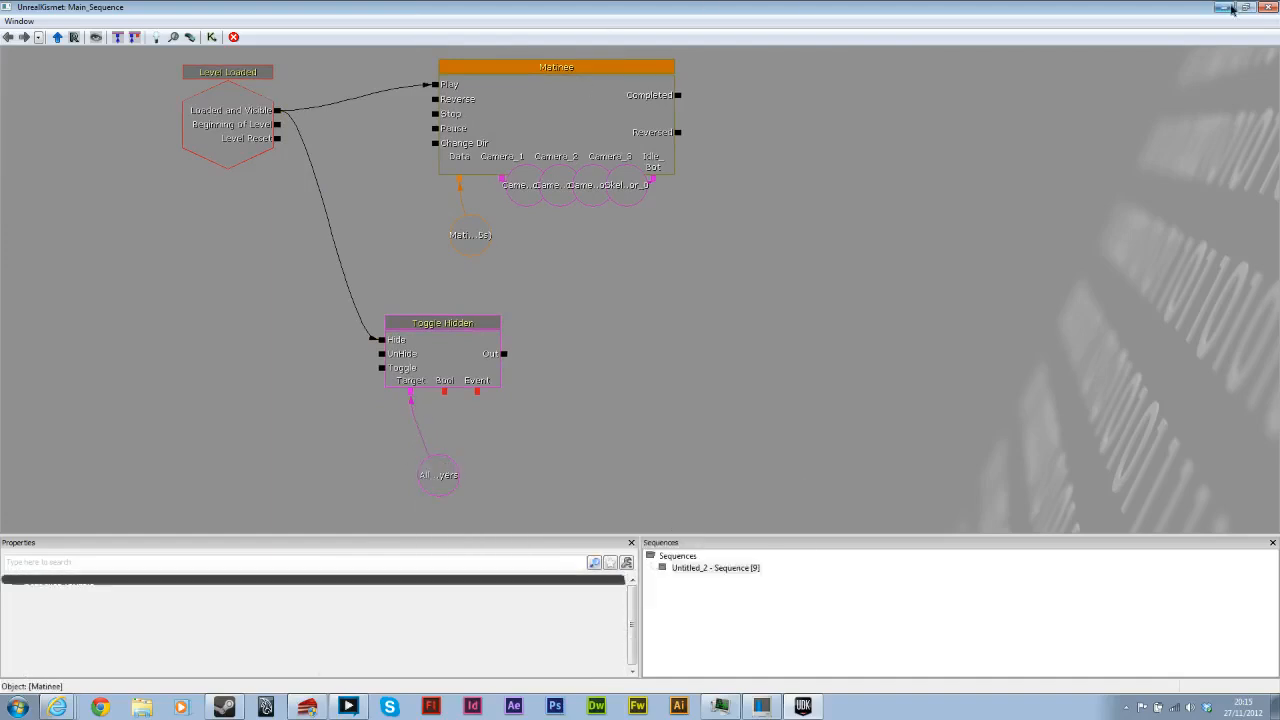
# Step: Minimise Kismet and play the level in the editor to test the cutscene with the player hidden
pyautogui.click(1226, 10)
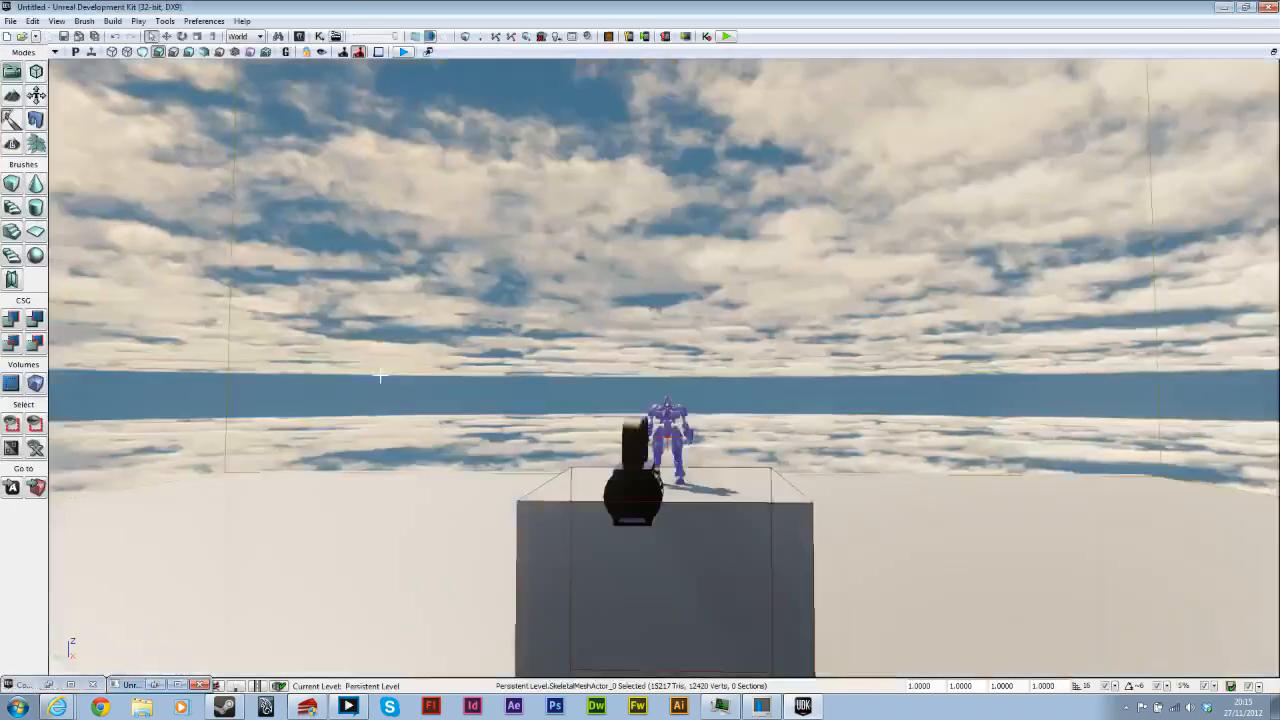
pyautogui.click(401, 54)
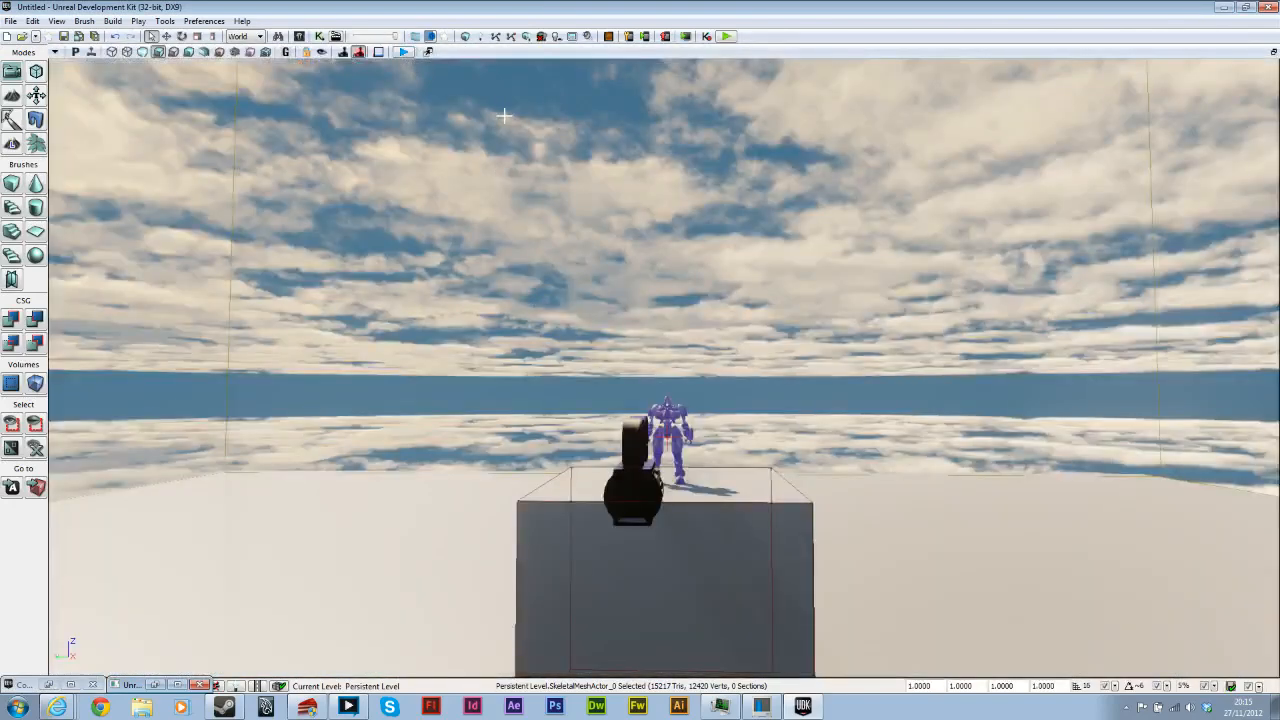
# Step: Reopen Kismet and delete the Toggle Hidden action and its All Players variable
pyautogui.click(320, 37)
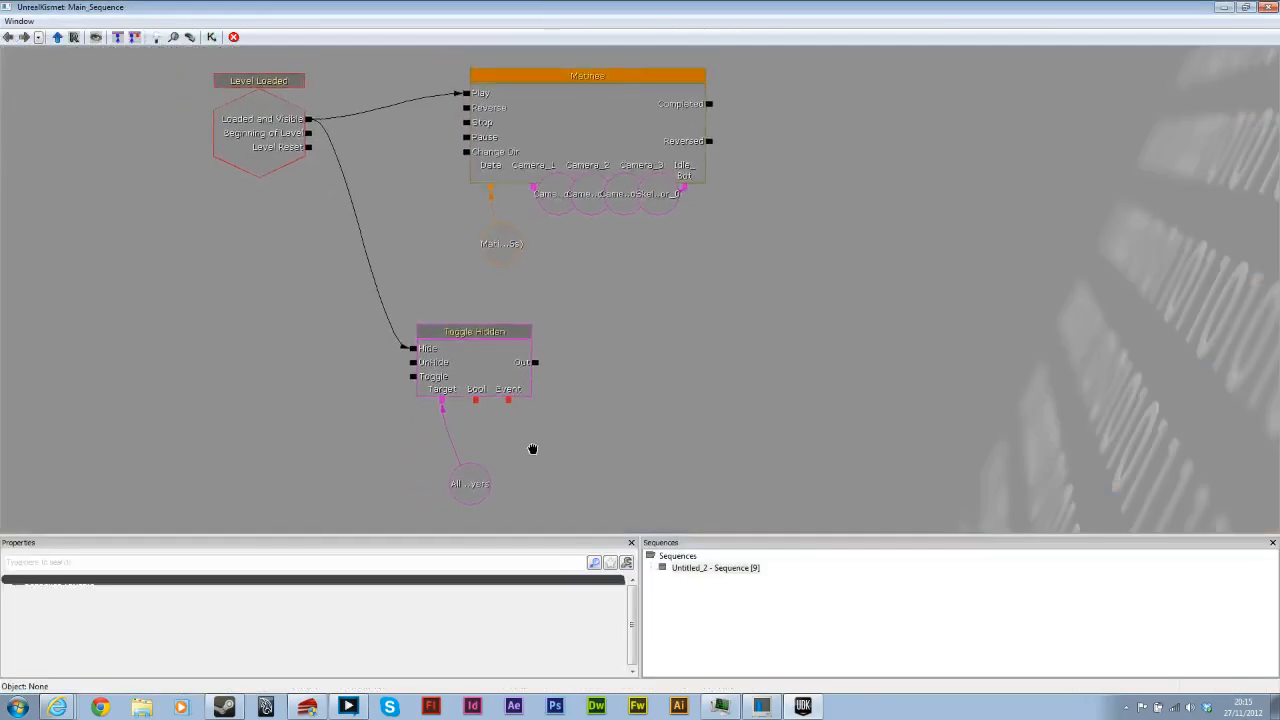
pyautogui.moveTo(531, 446); pyautogui.dragTo(489, 437)
pyautogui.click(409, 350)
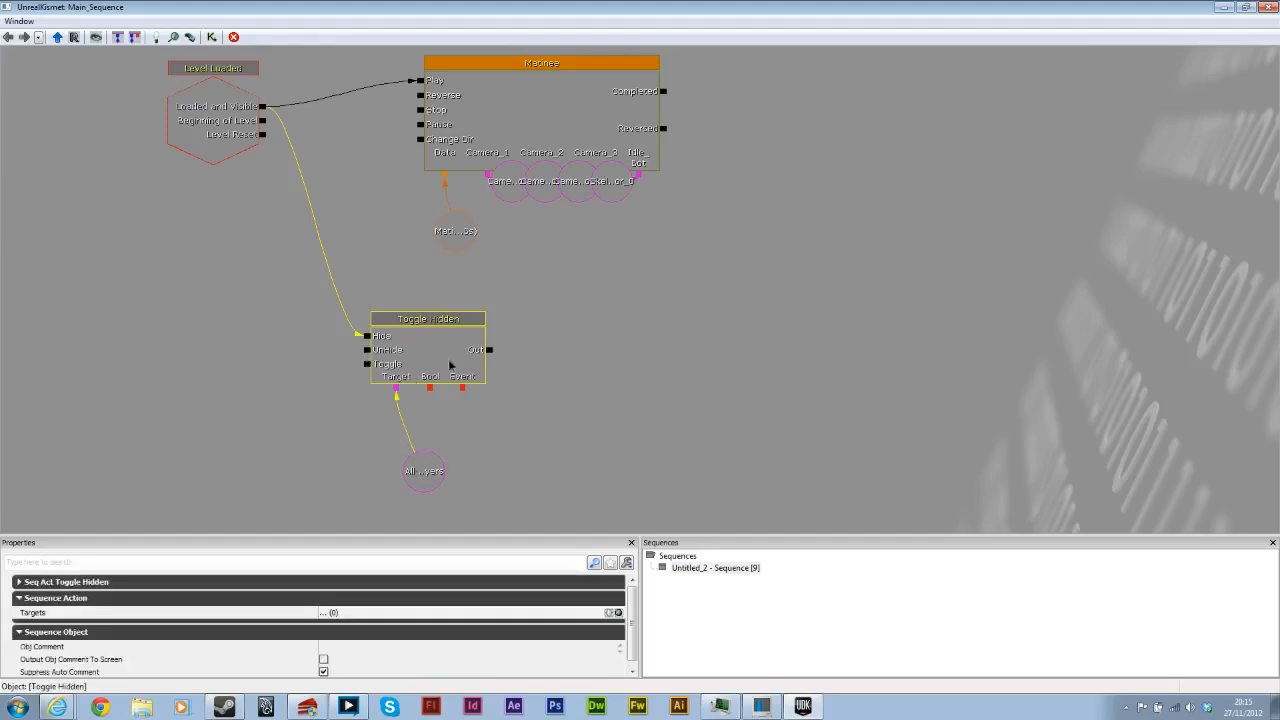
pyautogui.press('Delete')
pyautogui.click(431, 481)
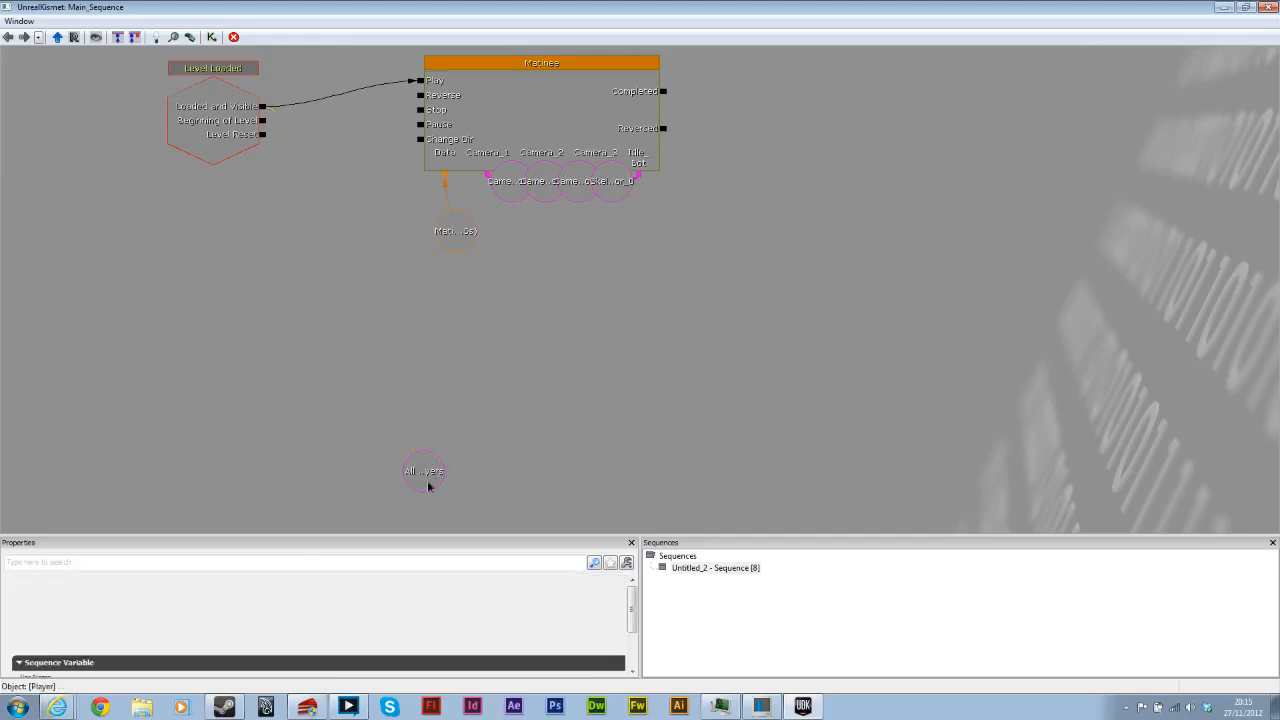
# Step: Add a Toggle Cinematic Mode action below the Matinee node and link Loaded and Visible to its Enable input
pyautogui.rightClick(367, 398)
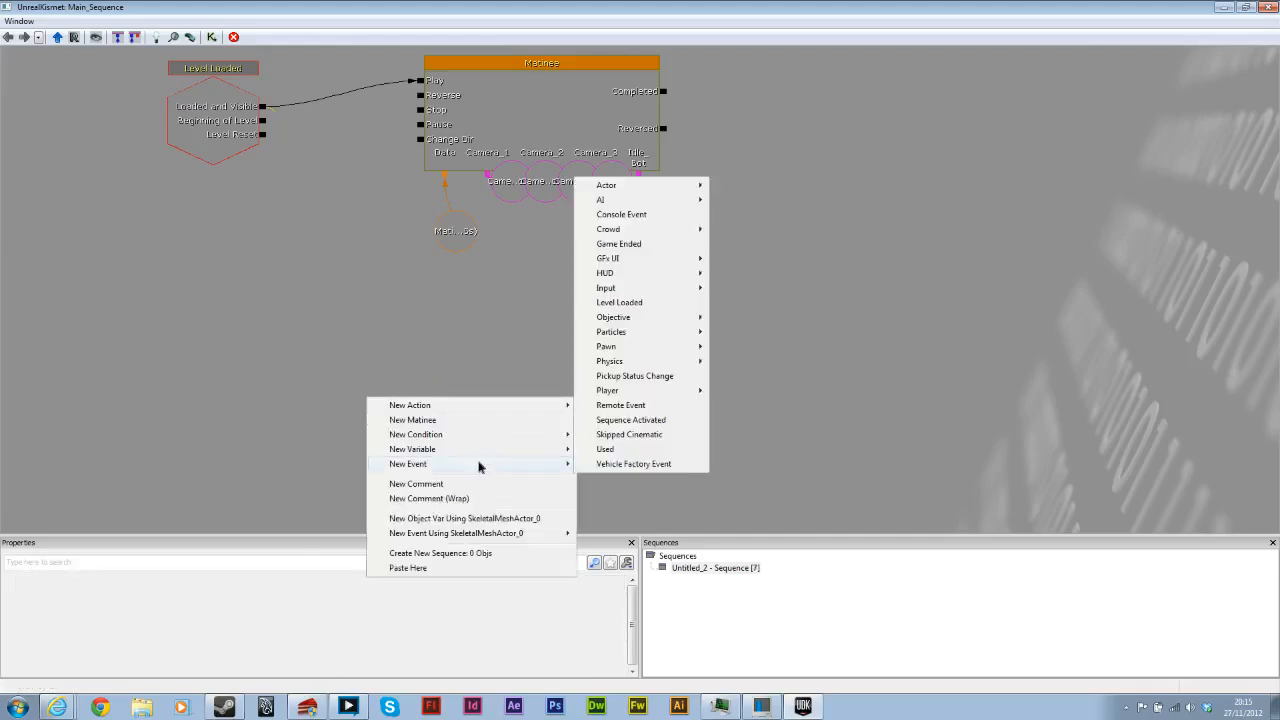
pyautogui.moveTo(501, 408)
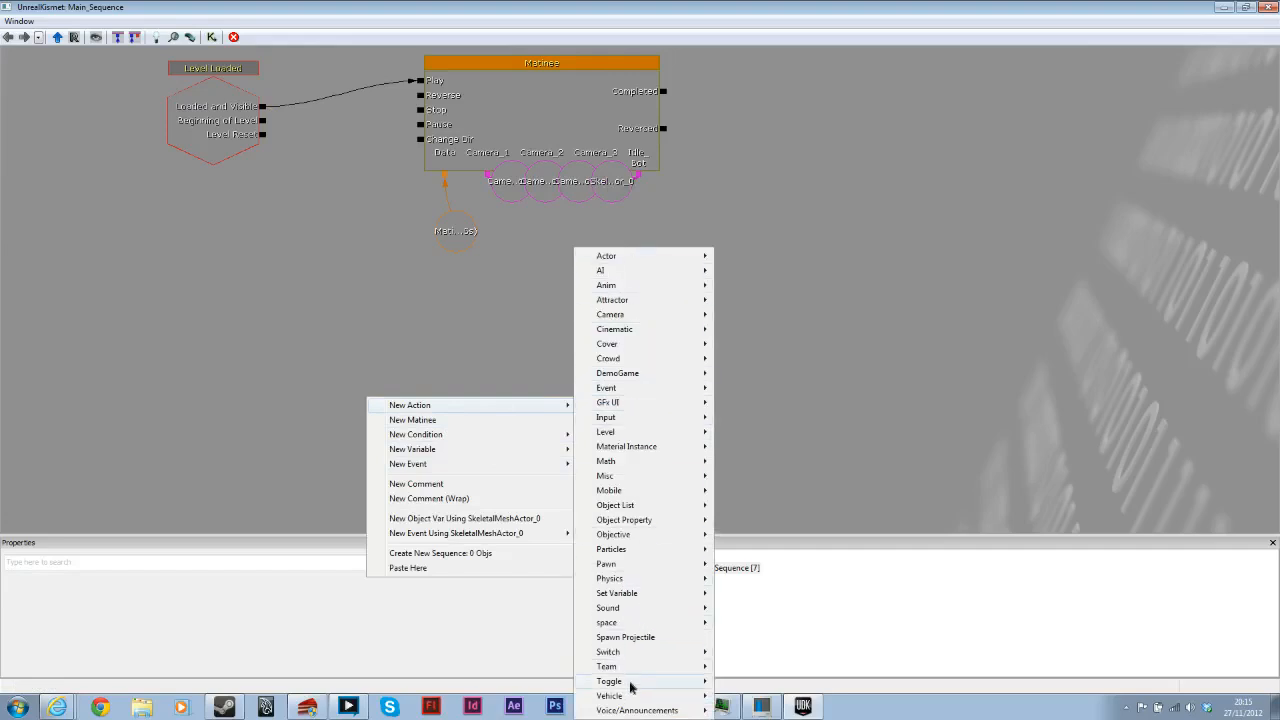
pyautogui.moveTo(641, 688)
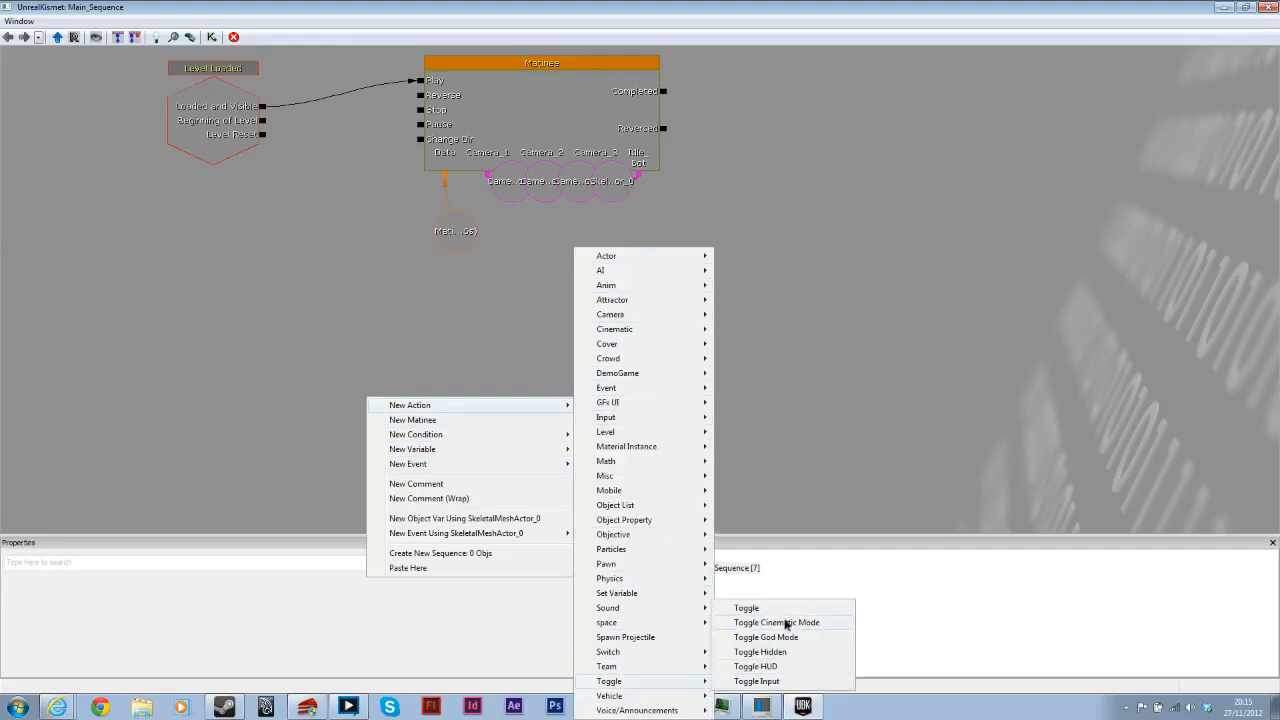
pyautogui.click(787, 623)
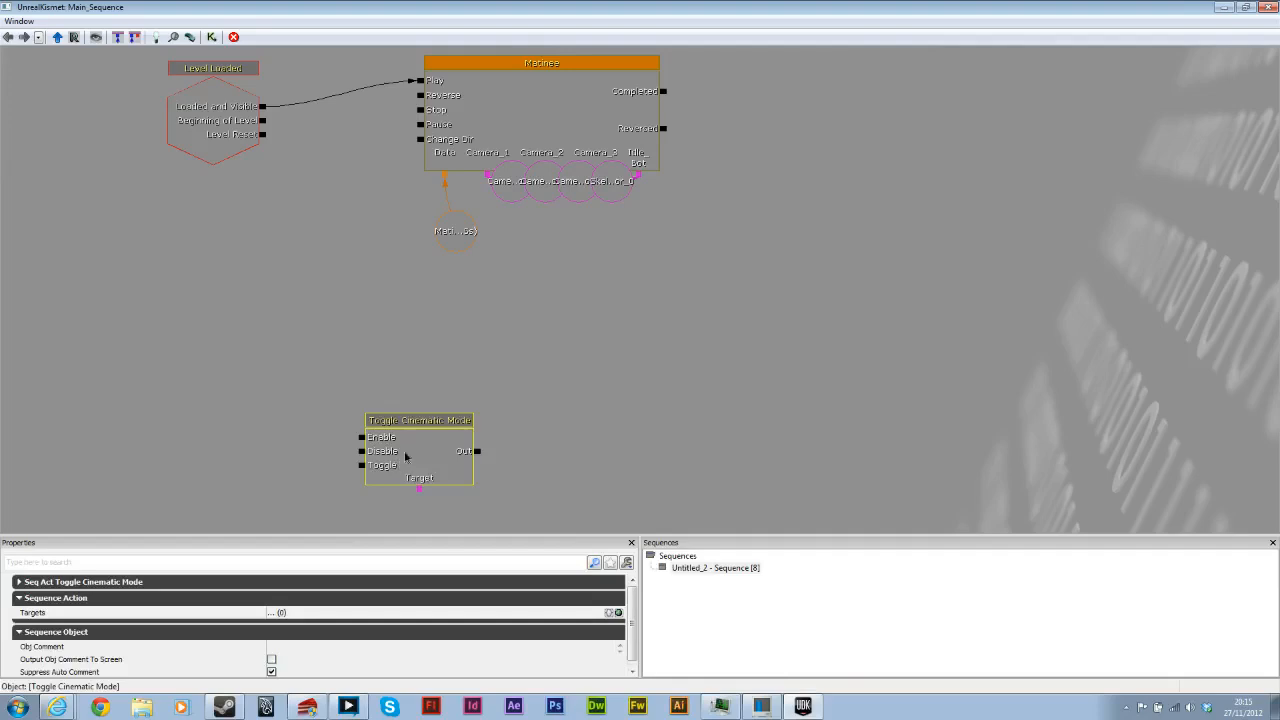
pyautogui.moveTo(405, 457); pyautogui.dragTo(437, 387)
pyautogui.moveTo(262, 106); pyautogui.dragTo(394, 367)
# Step: Expand the Toggle Cinematic Mode action's own settings and examine its movement, input, player and HUD options
pyautogui.click(442, 383)
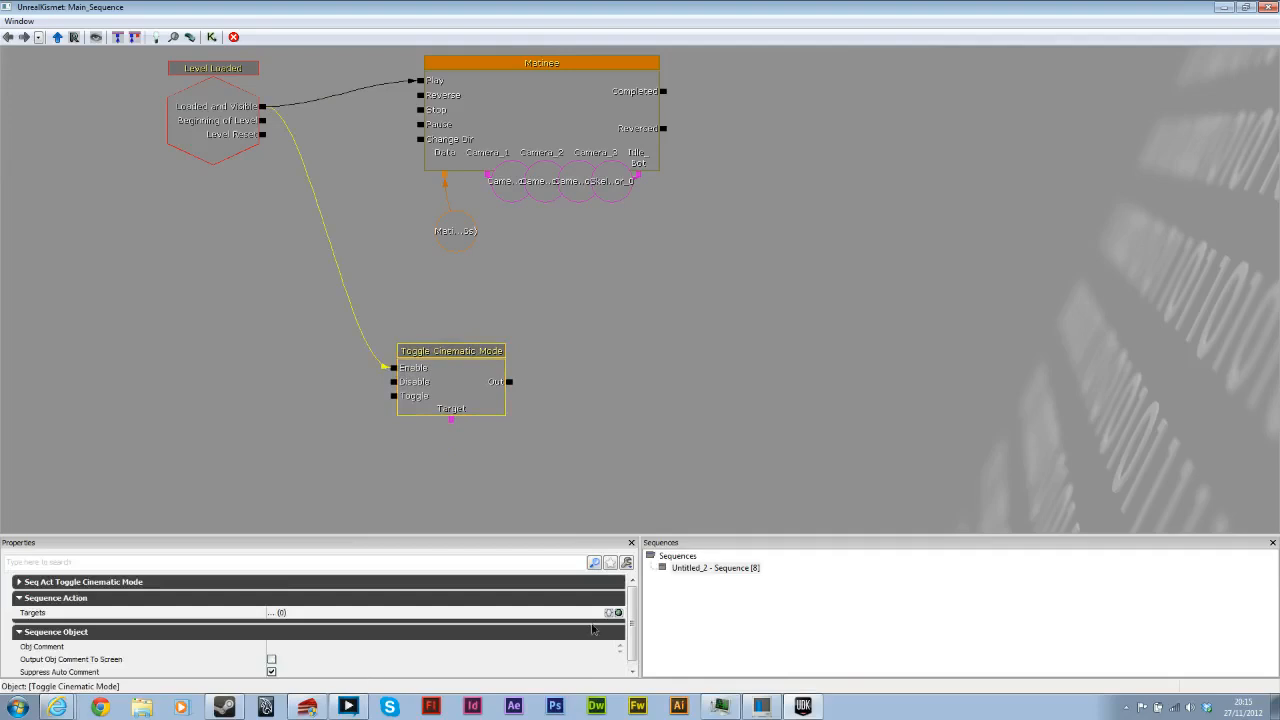
pyautogui.scroll(-1, 629, 655)
pyautogui.click(227, 580)
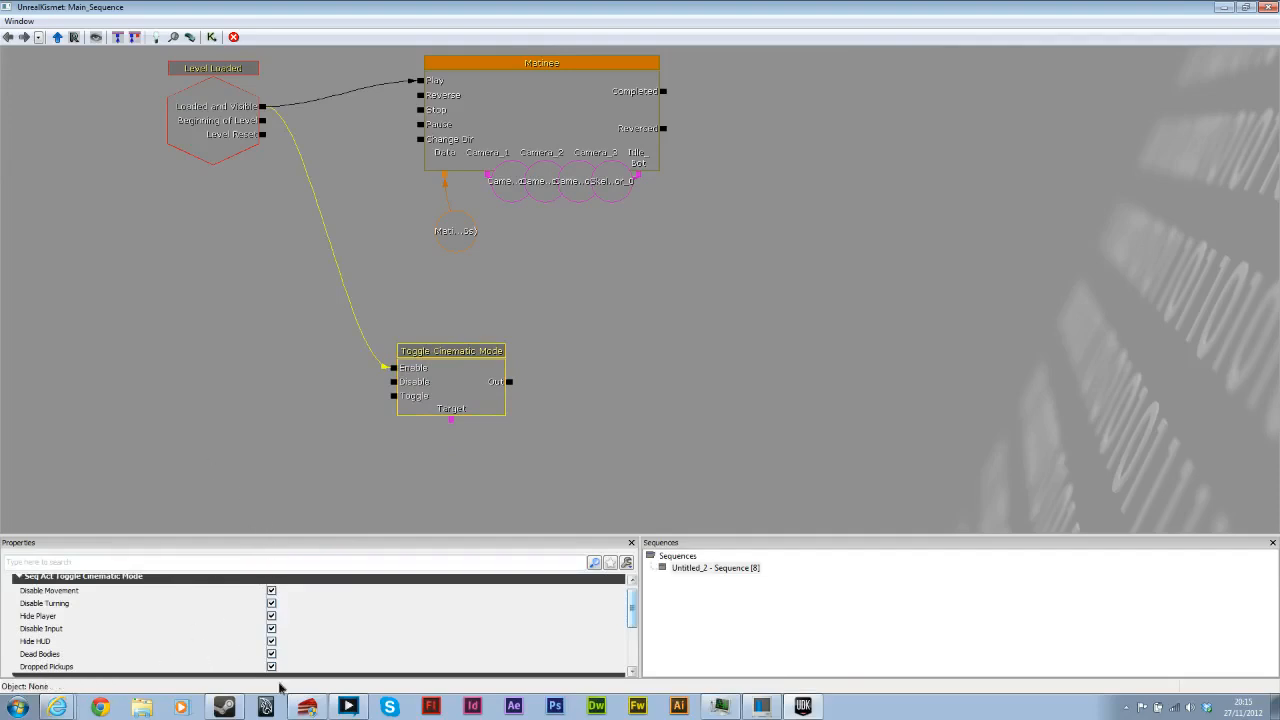
# Step: Add a Player variable for all players below the Toggle Cinematic Mode action and connect it to the action's Target
pyautogui.rightClick(442, 462)
pyautogui.moveTo(563, 498)
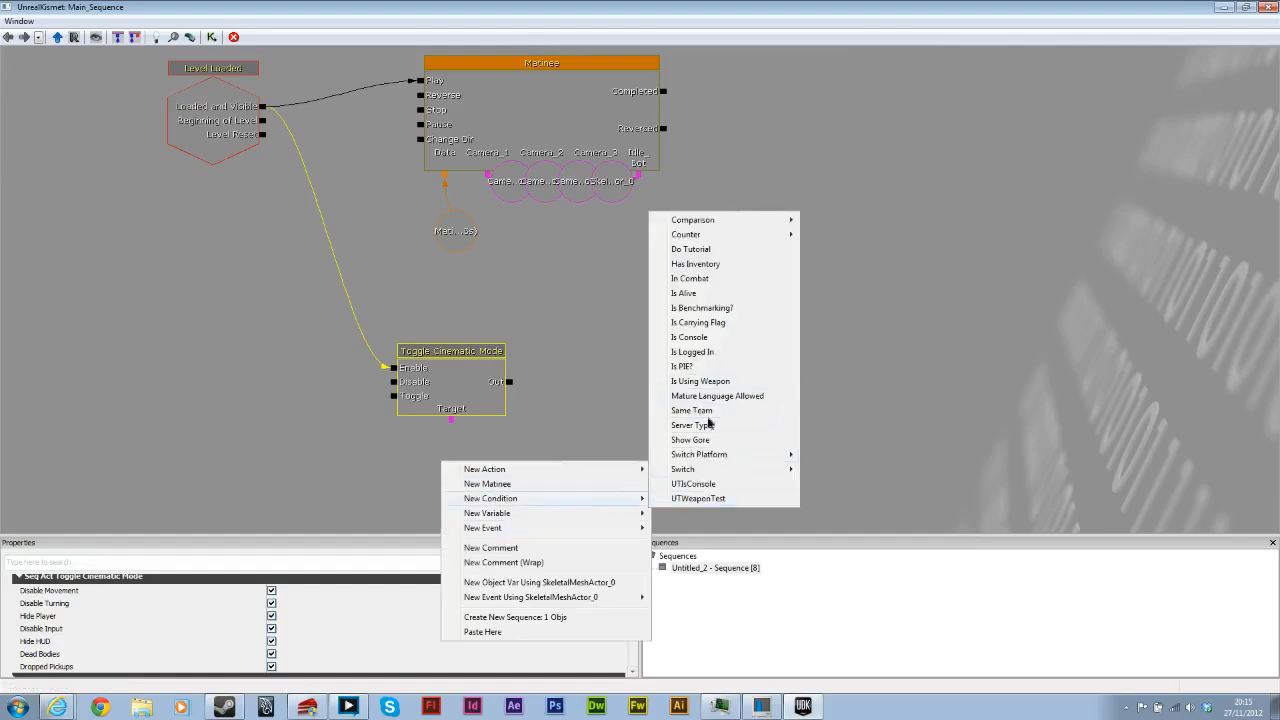
pyautogui.moveTo(745, 618)
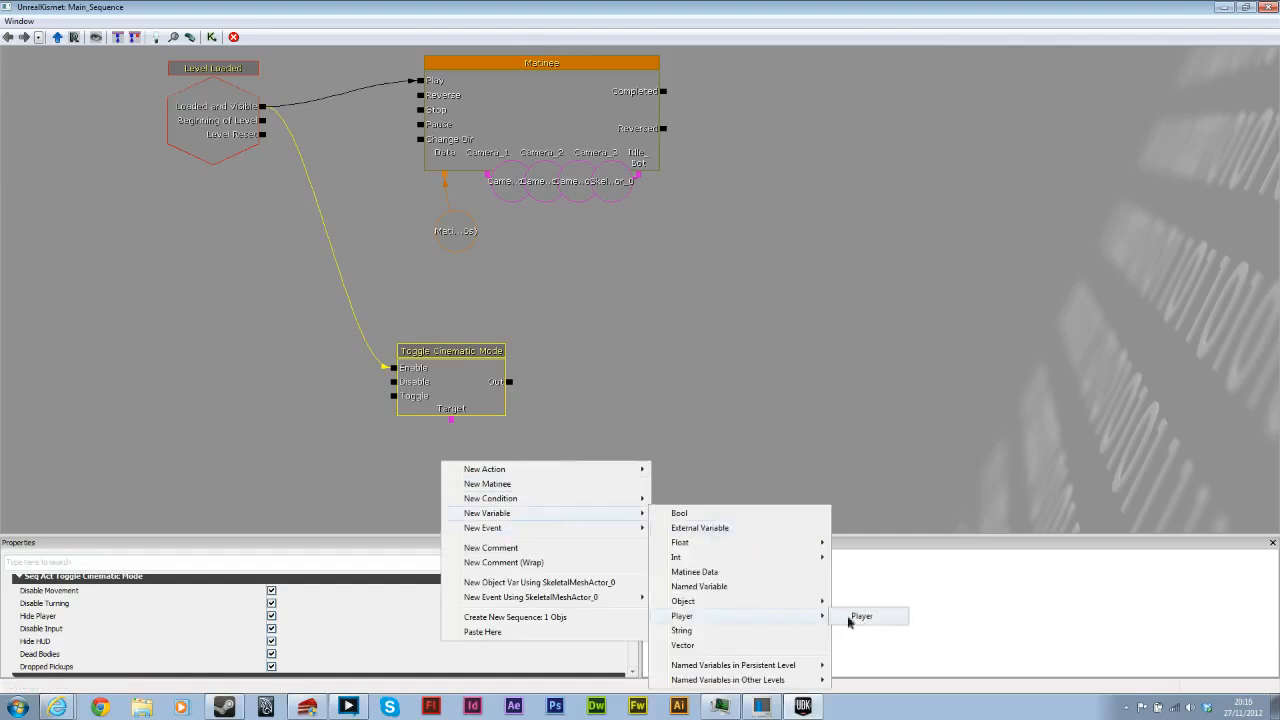
pyautogui.click(856, 614)
pyautogui.moveTo(457, 478); pyautogui.dragTo(459, 486)
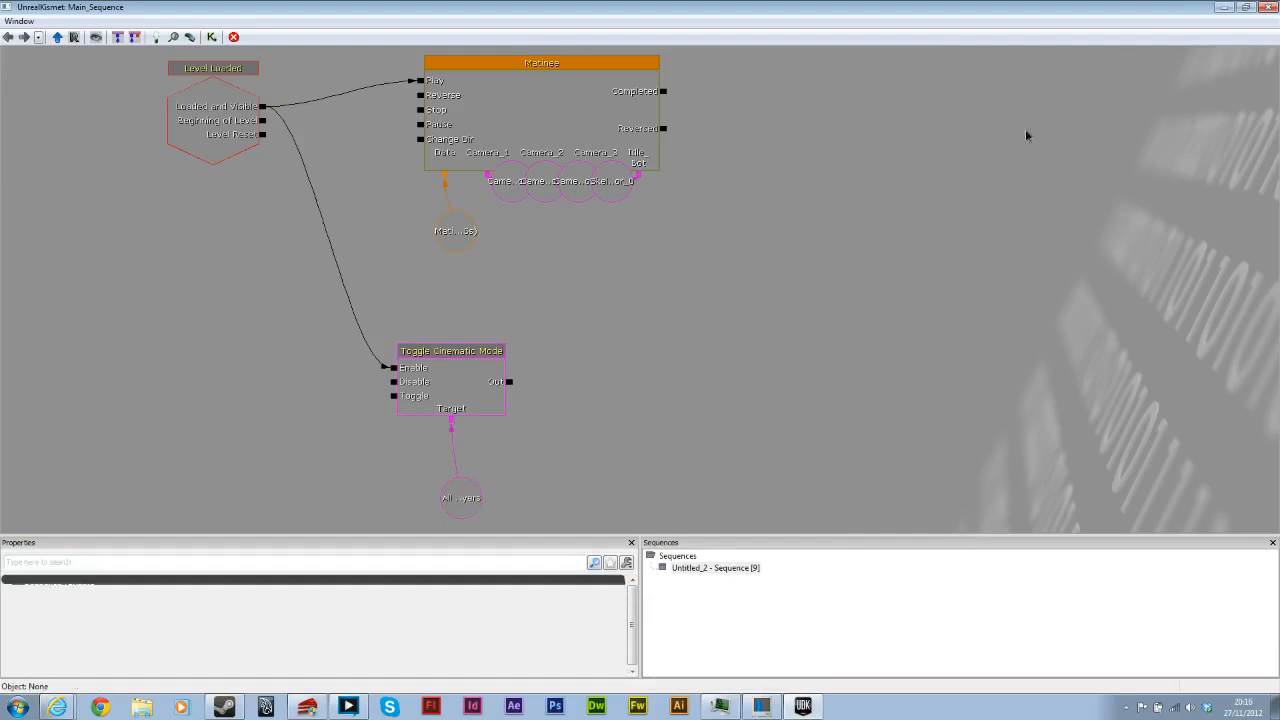
# Step: Minimise Kismet and play the level in the editor to test the cutscene with cinematic mode enabled
pyautogui.click(1225, 7)
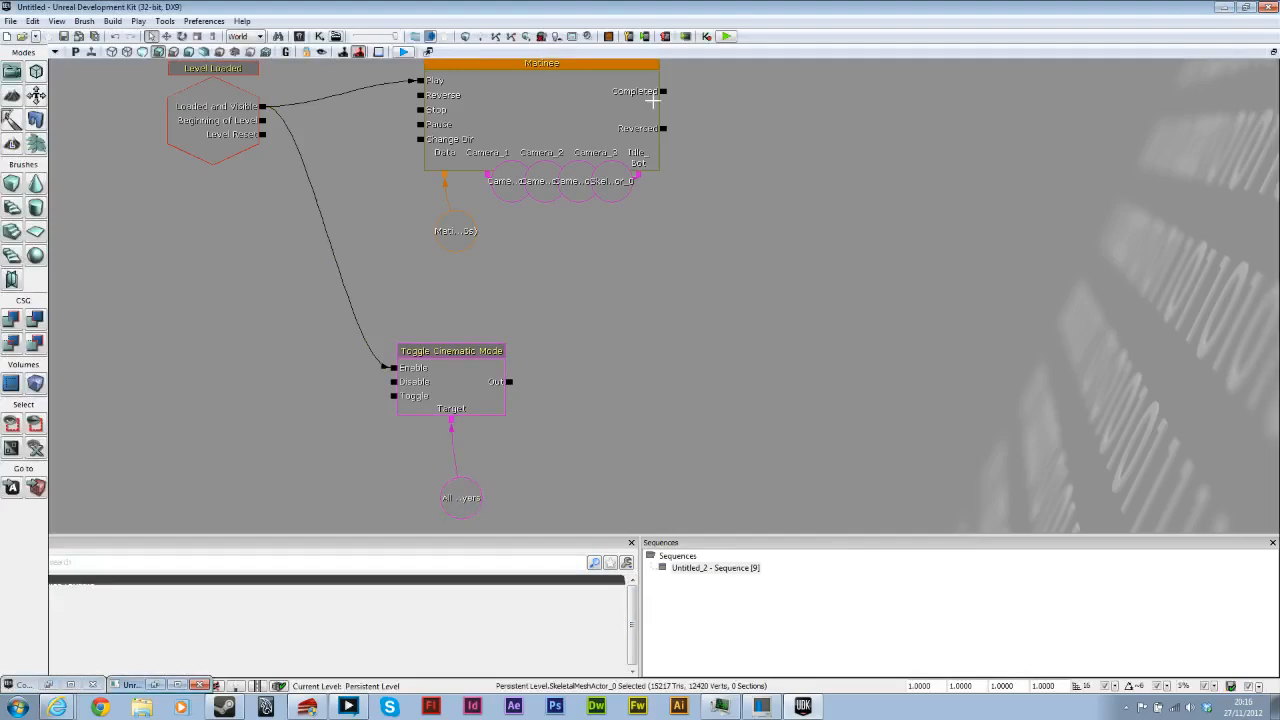
pyautogui.click(402, 53)
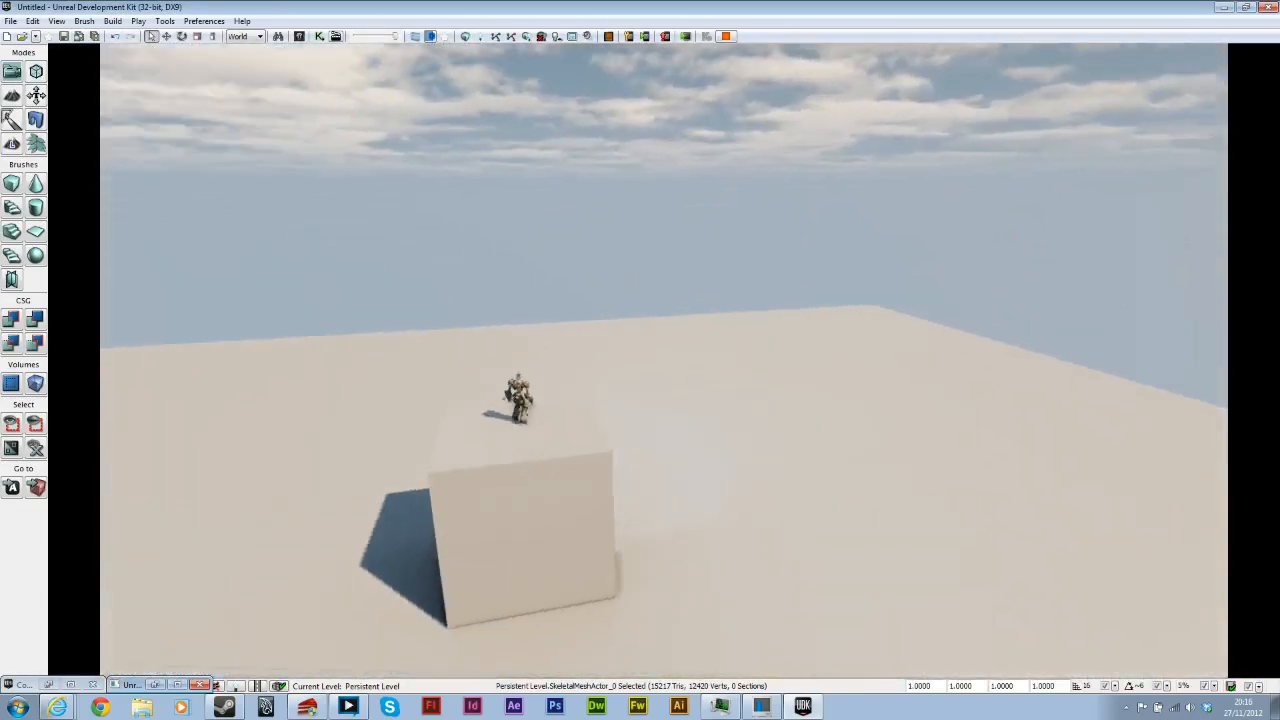
pyautogui.press('Escape')
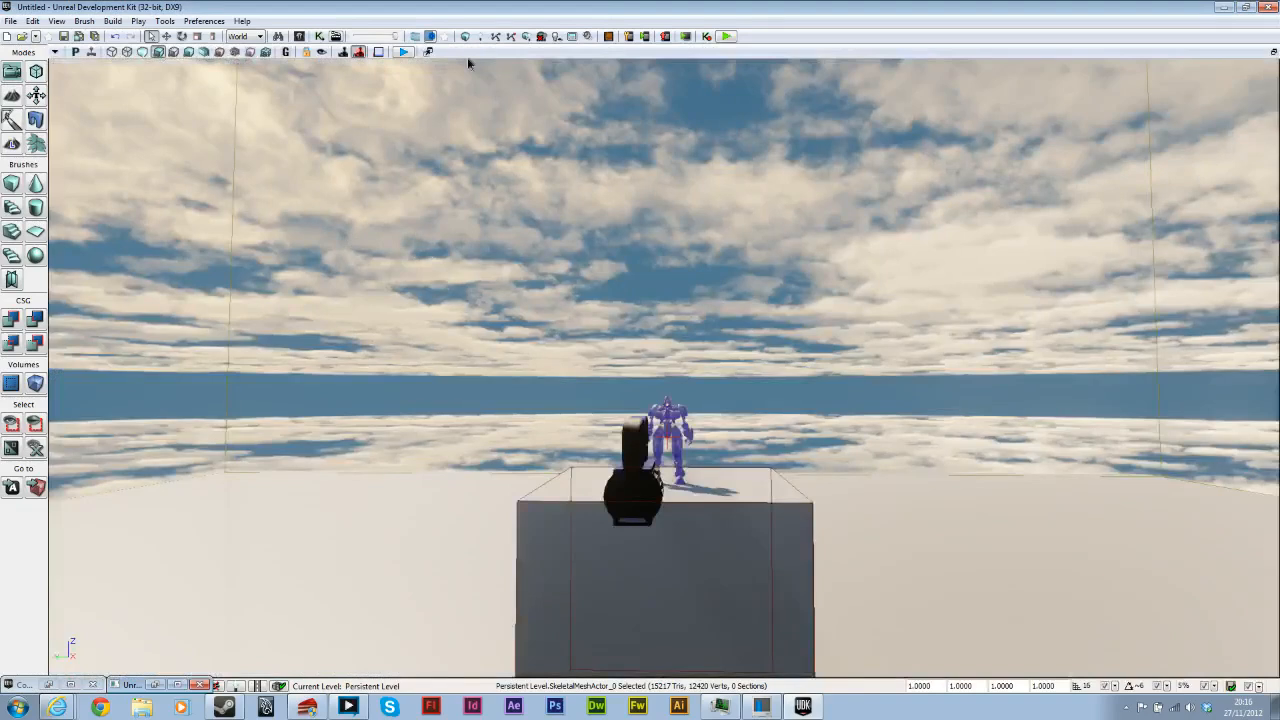
# Step: Reopen Kismet and move the Toggle Cinematic Mode Enable link from Loaded and Visible to the Beginning of Level output
pyautogui.click(319, 36)
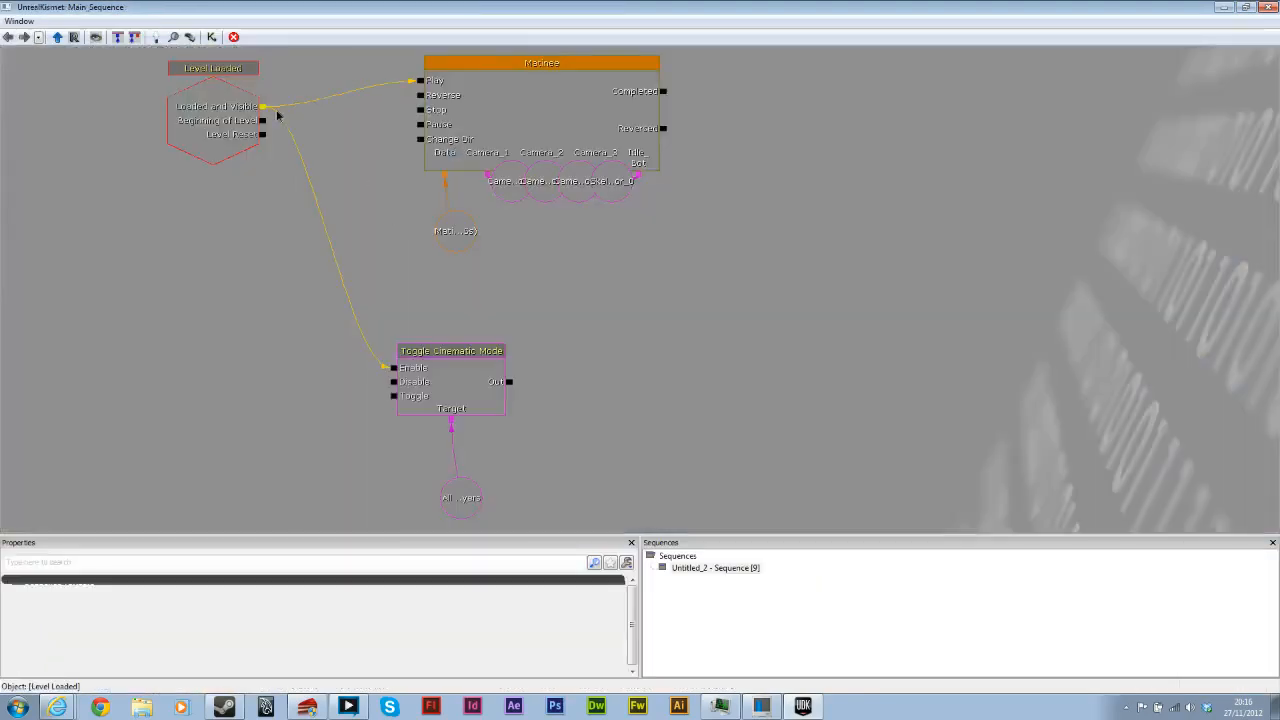
pyautogui.keyDown('alt'); pyautogui.click(395, 368); pyautogui.keyUp('alt')
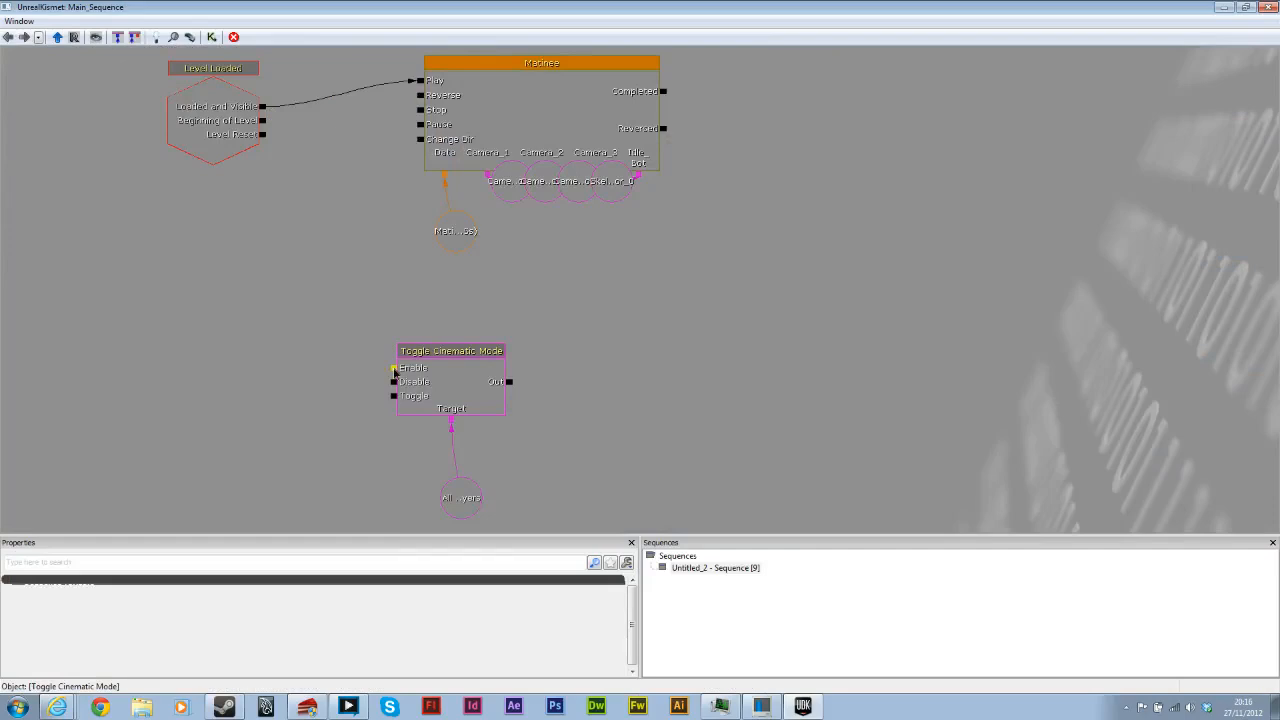
pyautogui.moveTo(262, 120); pyautogui.dragTo(394, 368)
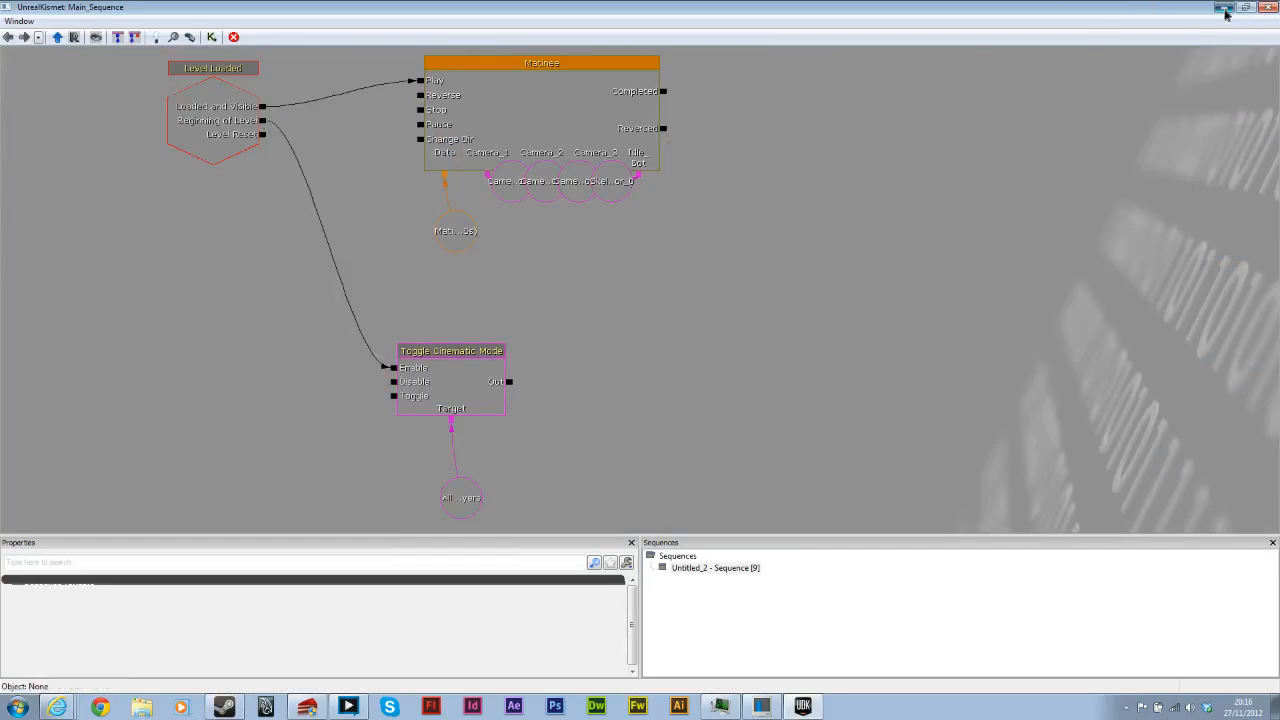
# Step: Minimise Kismet and play the level again to test cinematic mode triggered from Beginning of Level
pyautogui.click(1224, 7)
pyautogui.click(403, 52)
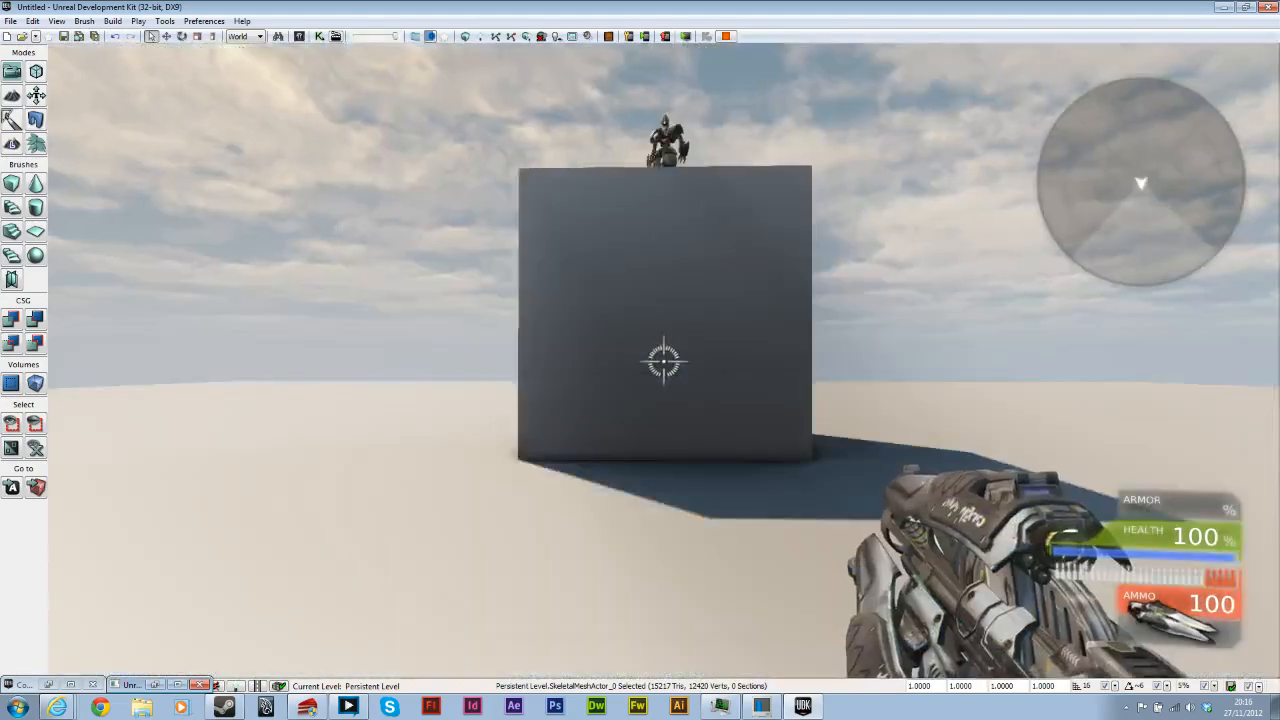
pyautogui.press('Escape')
# Step: Reopen Kismet, inspect the Toggle Cinematic Mode and Level Loaded properties, and open Level Loaded's Max Trigger Count for editing
pyautogui.click(323, 37)
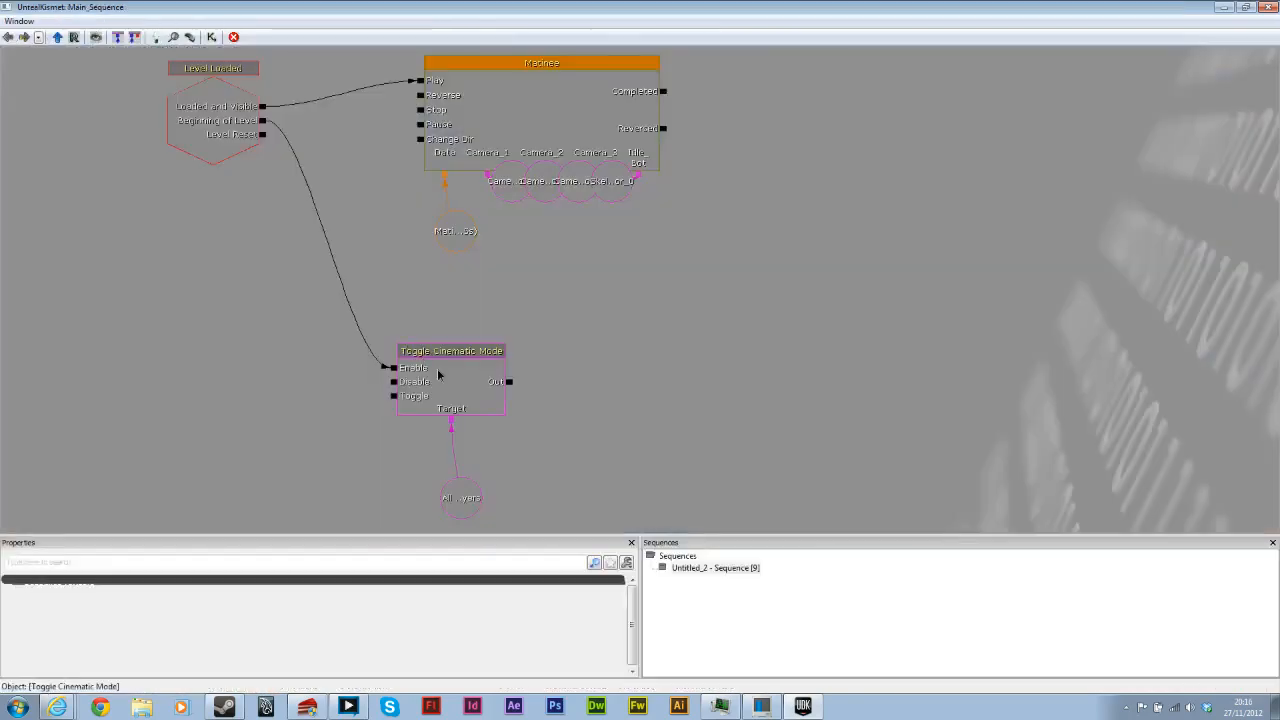
pyautogui.click(437, 374)
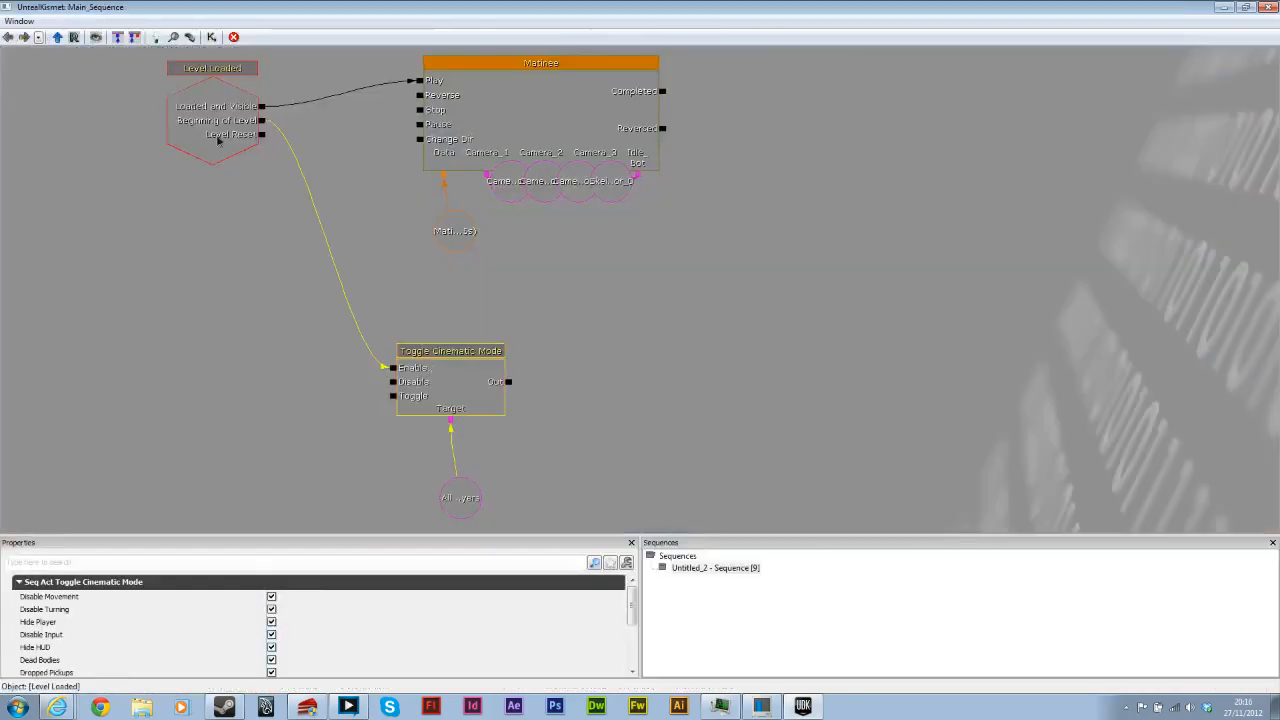
pyautogui.click(214, 137)
pyautogui.click(336, 599)
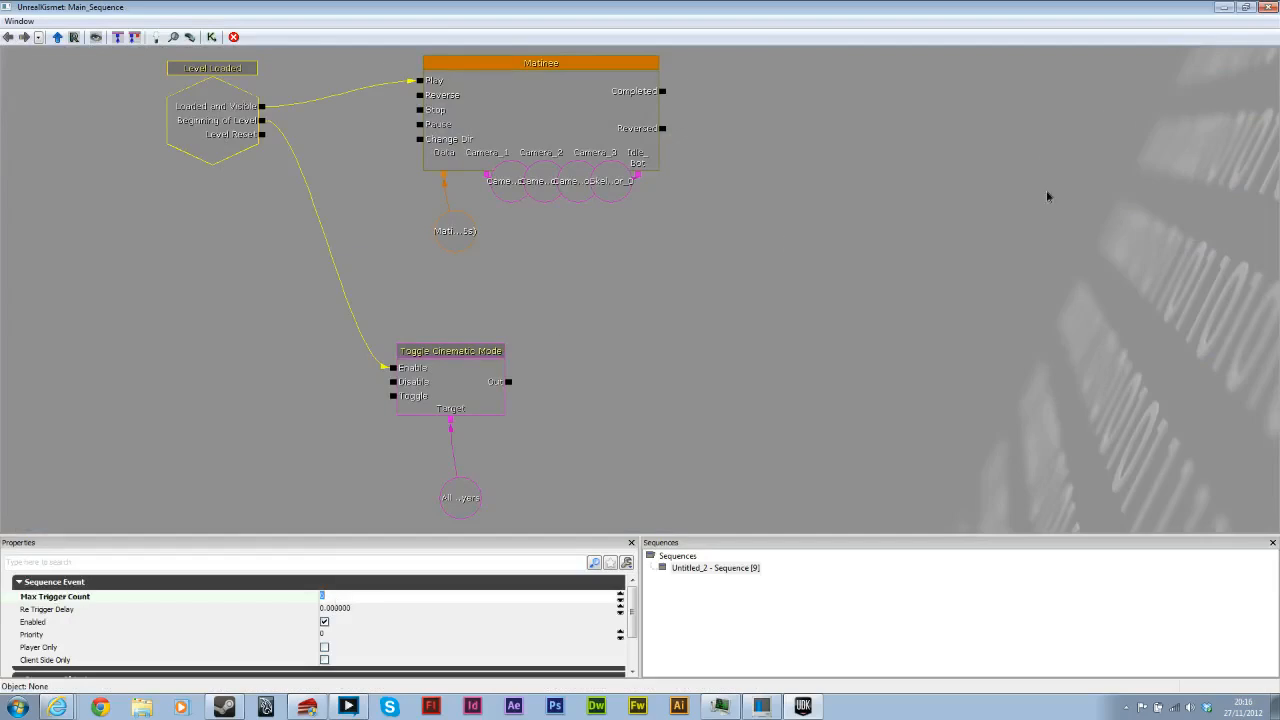
# Step: Minimise Kismet and play the whole cutscene in the editor once more, stopping after the view returns to the player
pyautogui.click(1228, 9)
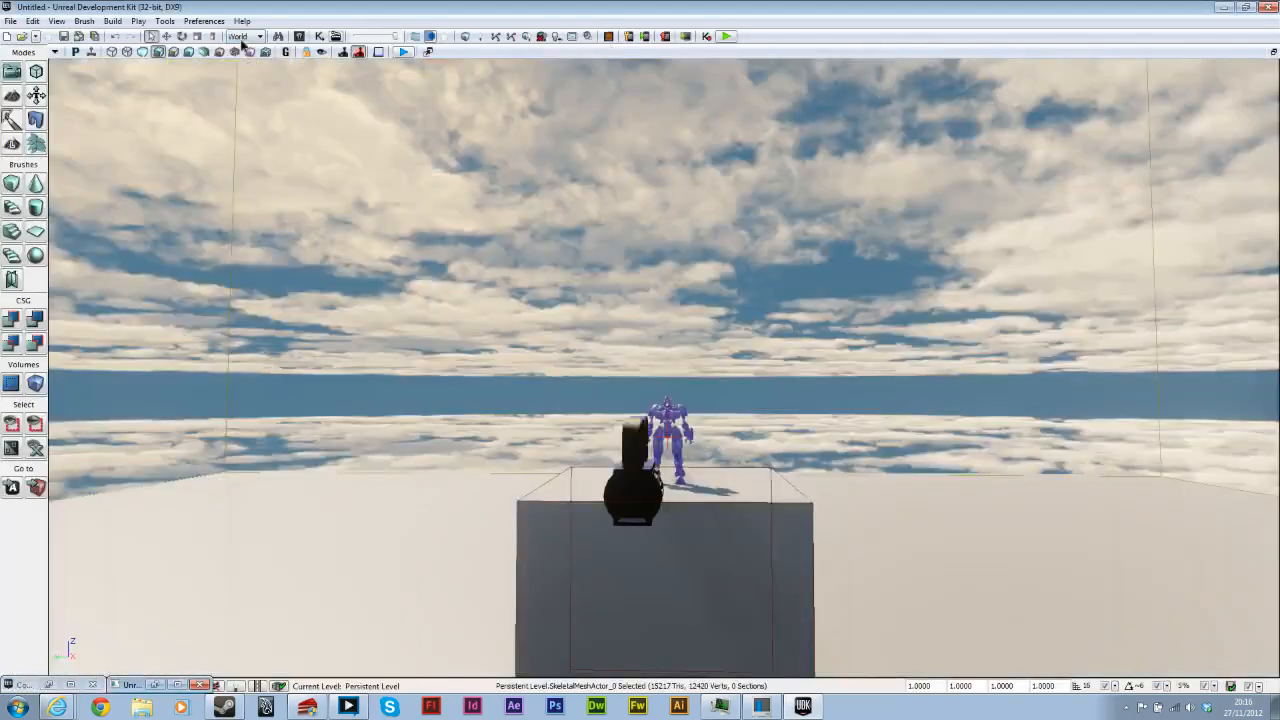
pyautogui.click(403, 51)
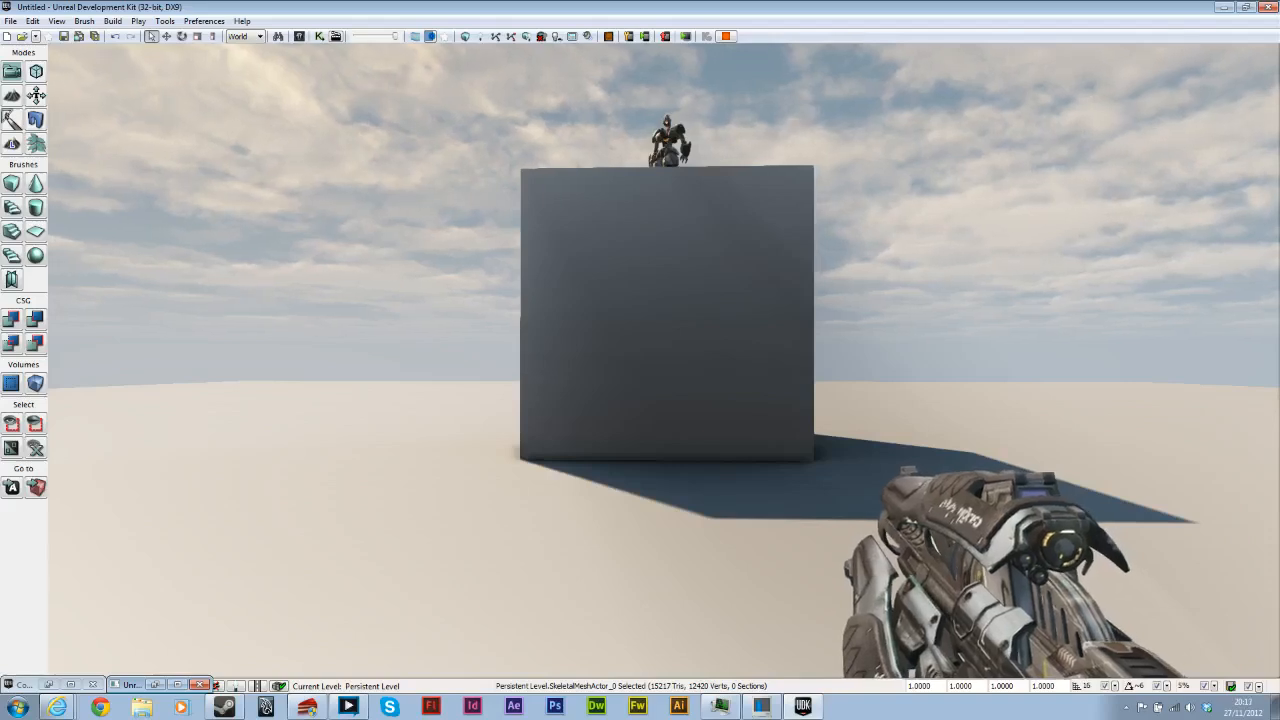
pyautogui.press('Escape')
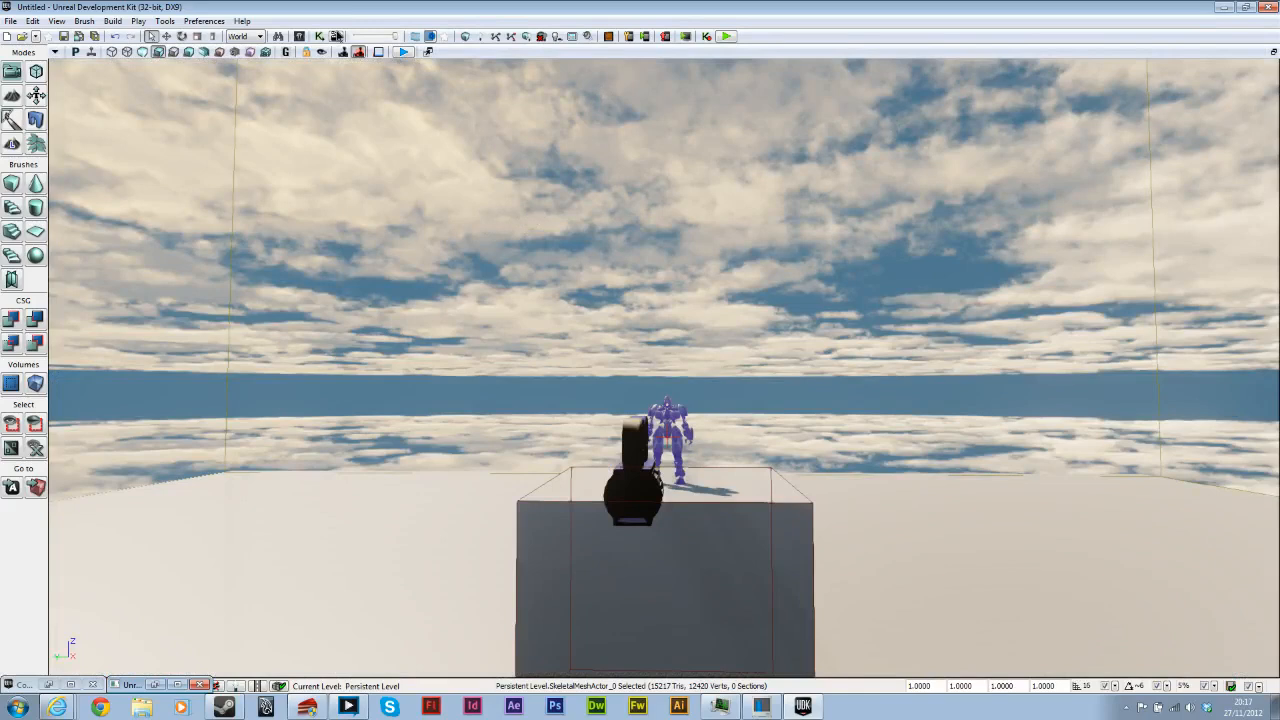
# Step: Reopen Kismet and open the Matinee node in UnrealMatinee, dismissing the physics mode warning
pyautogui.click(323, 36)
pyautogui.moveTo(526, 263); pyautogui.dragTo(557, 350)
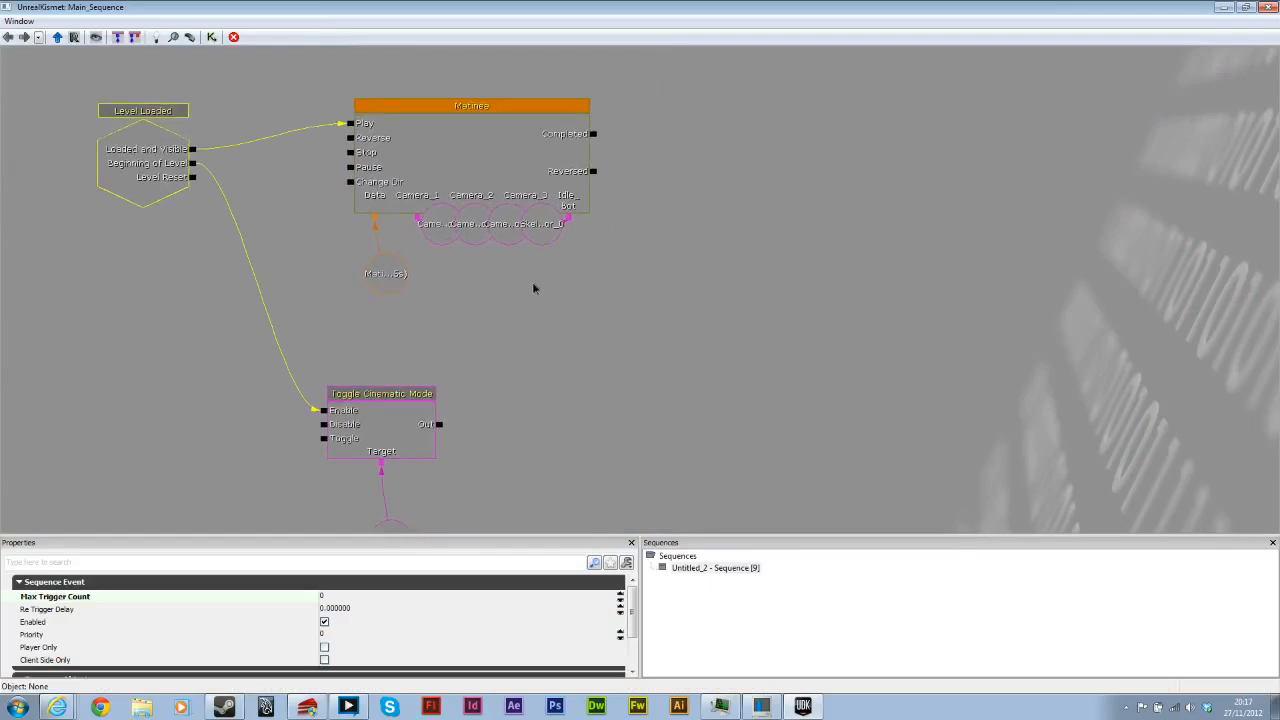
pyautogui.doubleClick(505, 130)
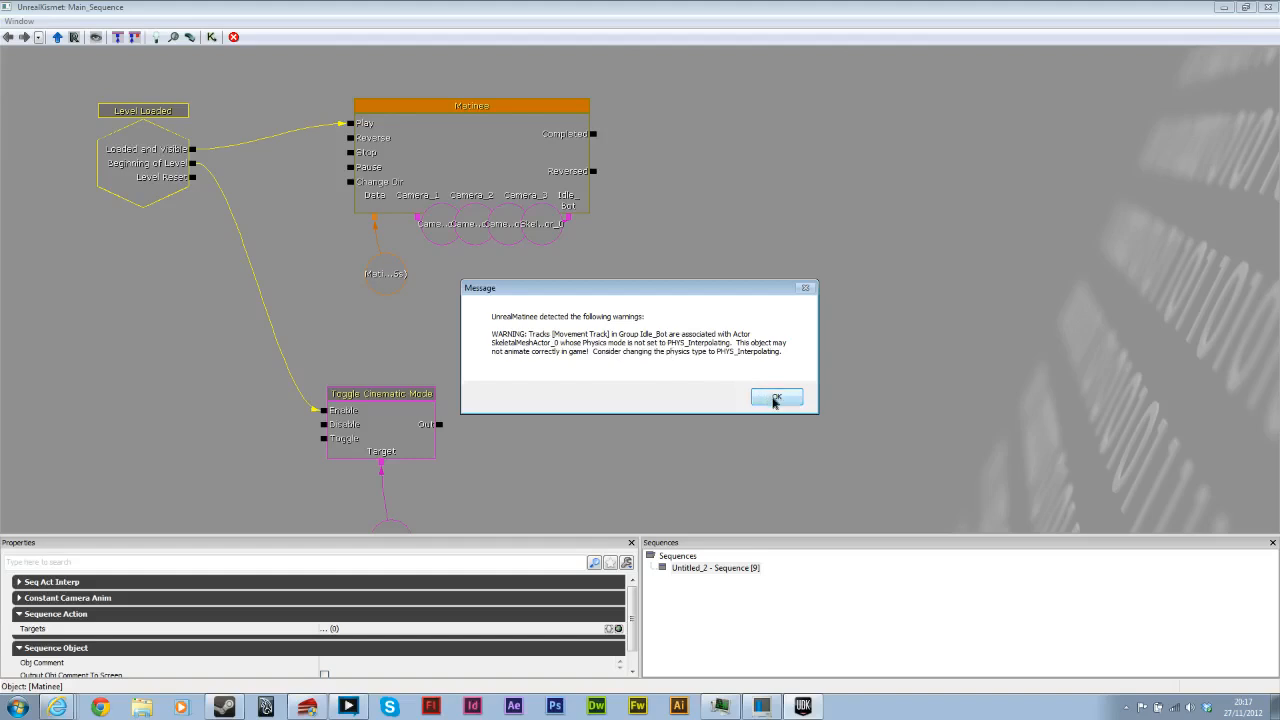
pyautogui.click(775, 399)
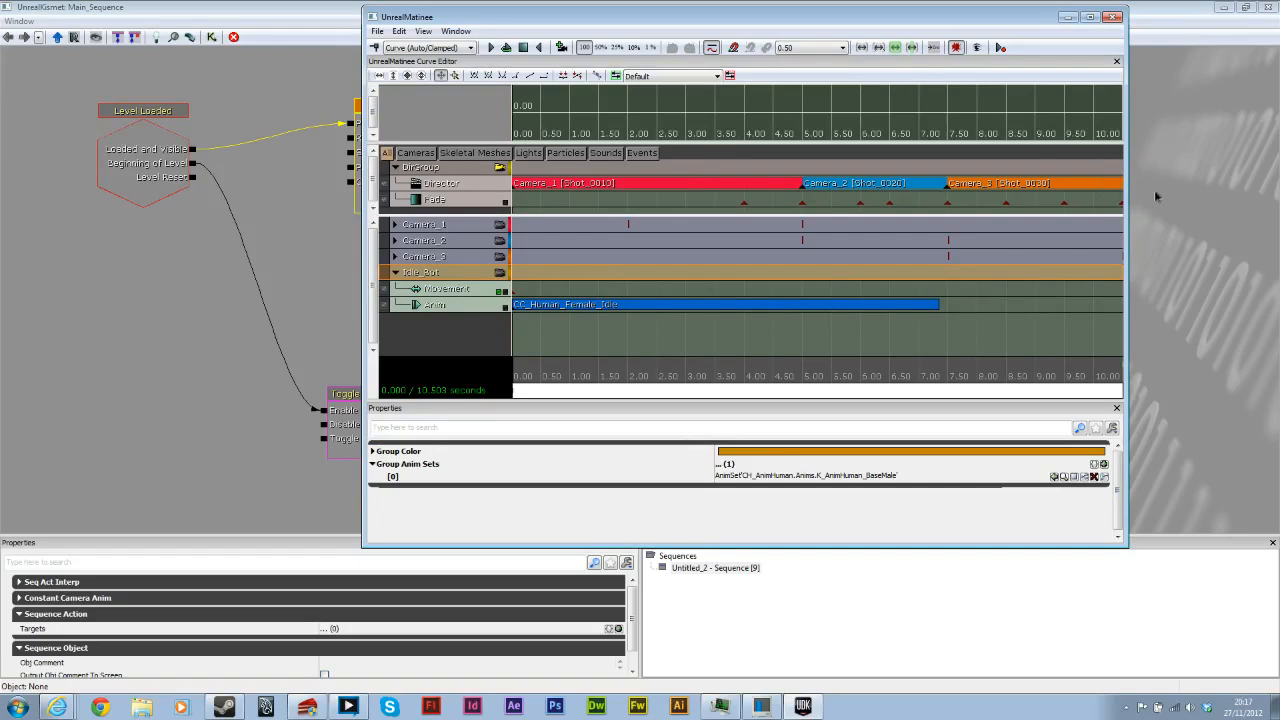
# Step: Start a Matinee movie capture as AVI at 1920 x 1080 and 30 FPS with cinematic mode turned on
pyautogui.click(998, 49)
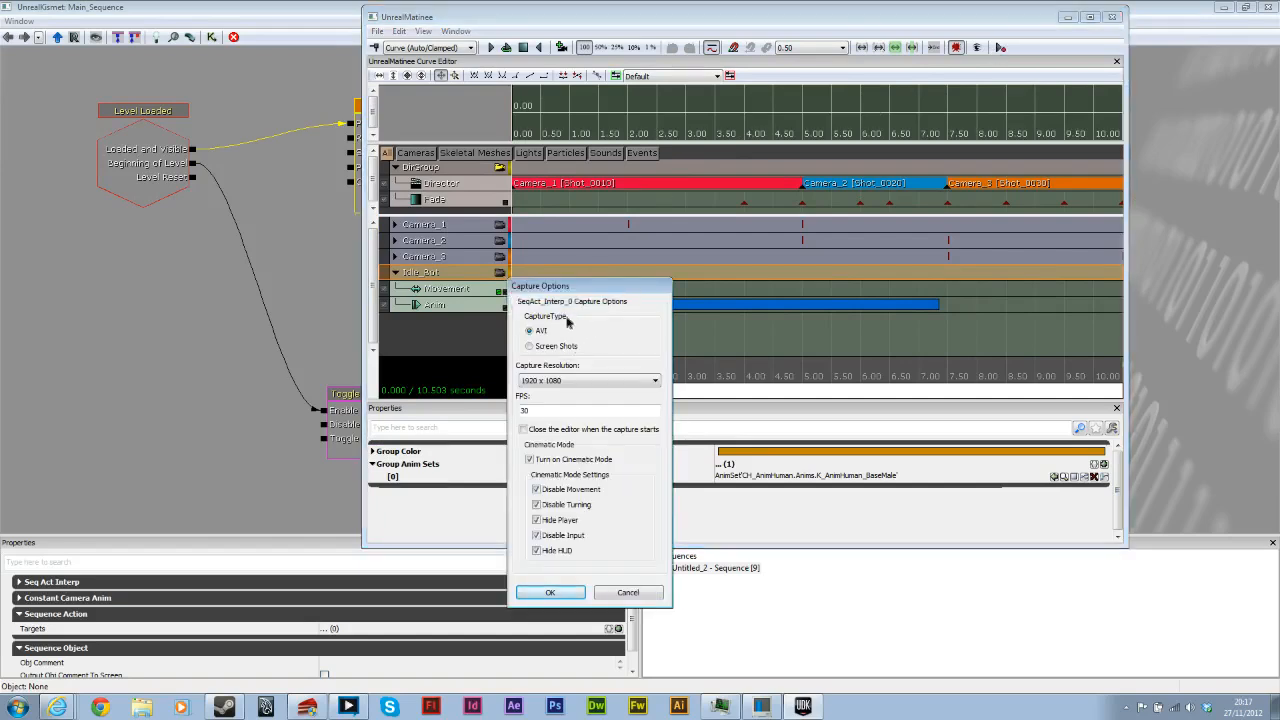
pyautogui.click(569, 385)
pyautogui.click(570, 392)
pyautogui.click(549, 593)
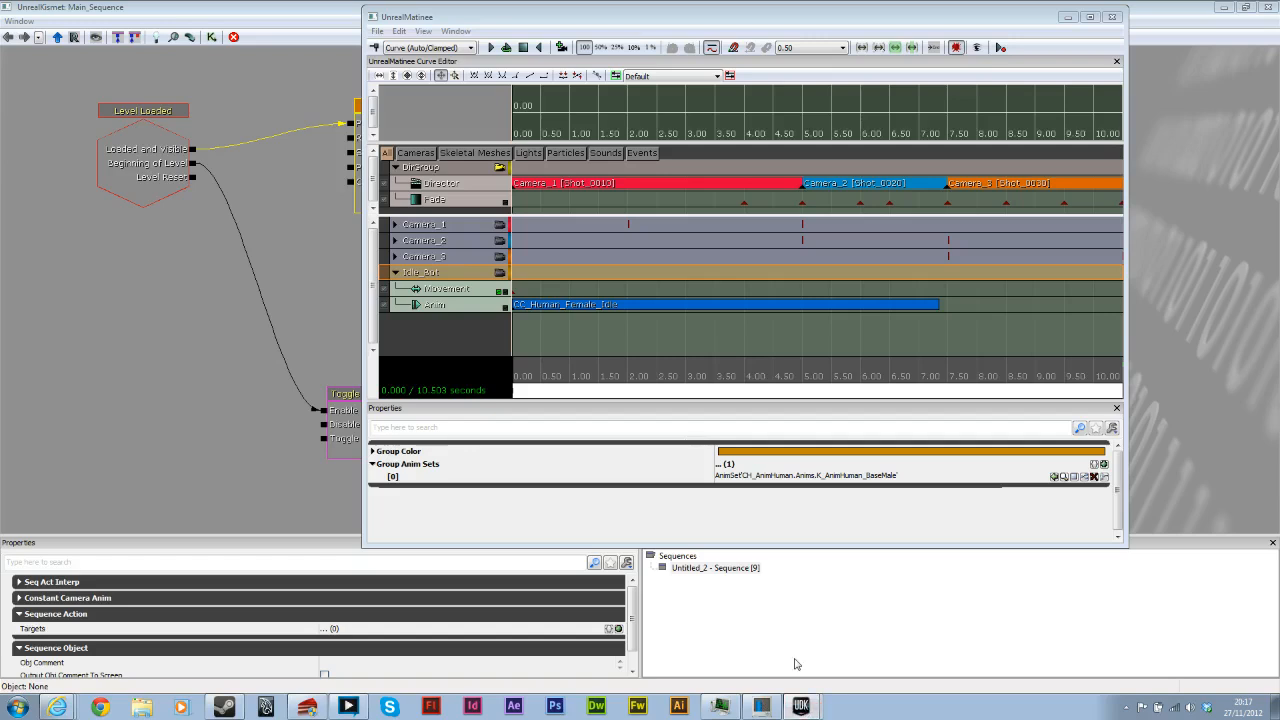
# Step: Switch to the movie capture window and quit it with the console command exit
pyautogui.hotkey('alt', 'Tab')
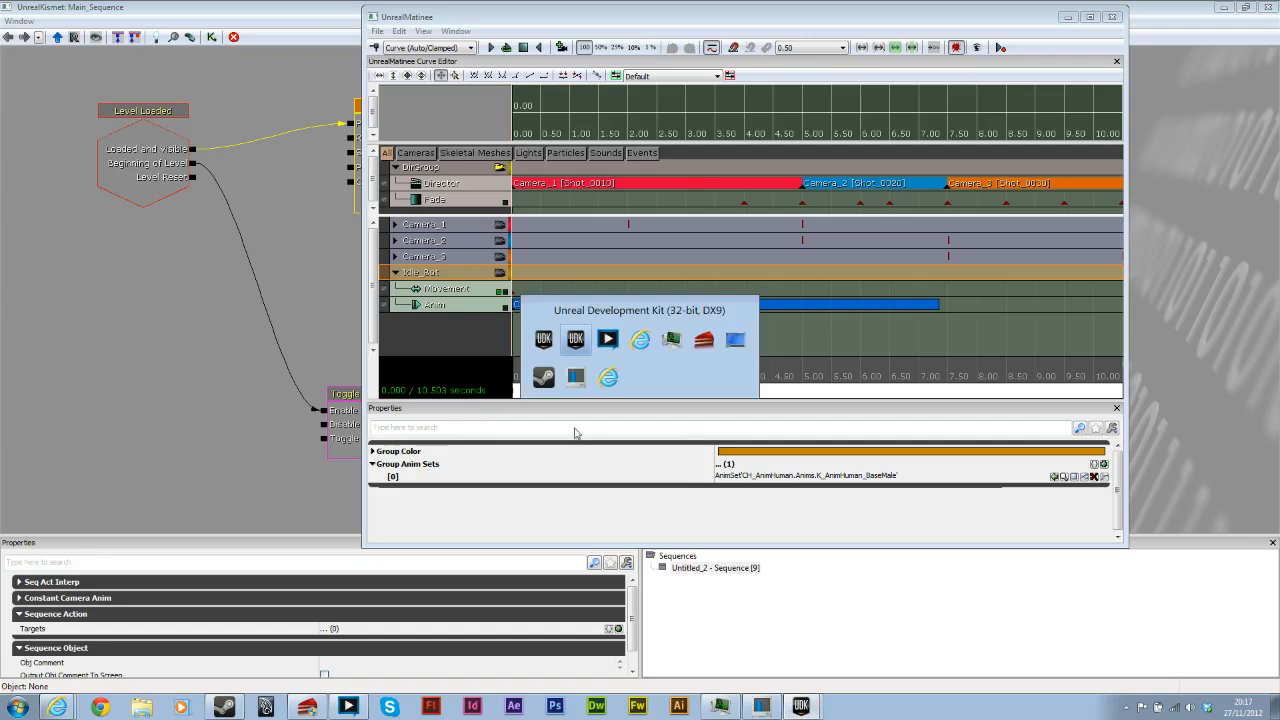
pyautogui.click(584, 337)
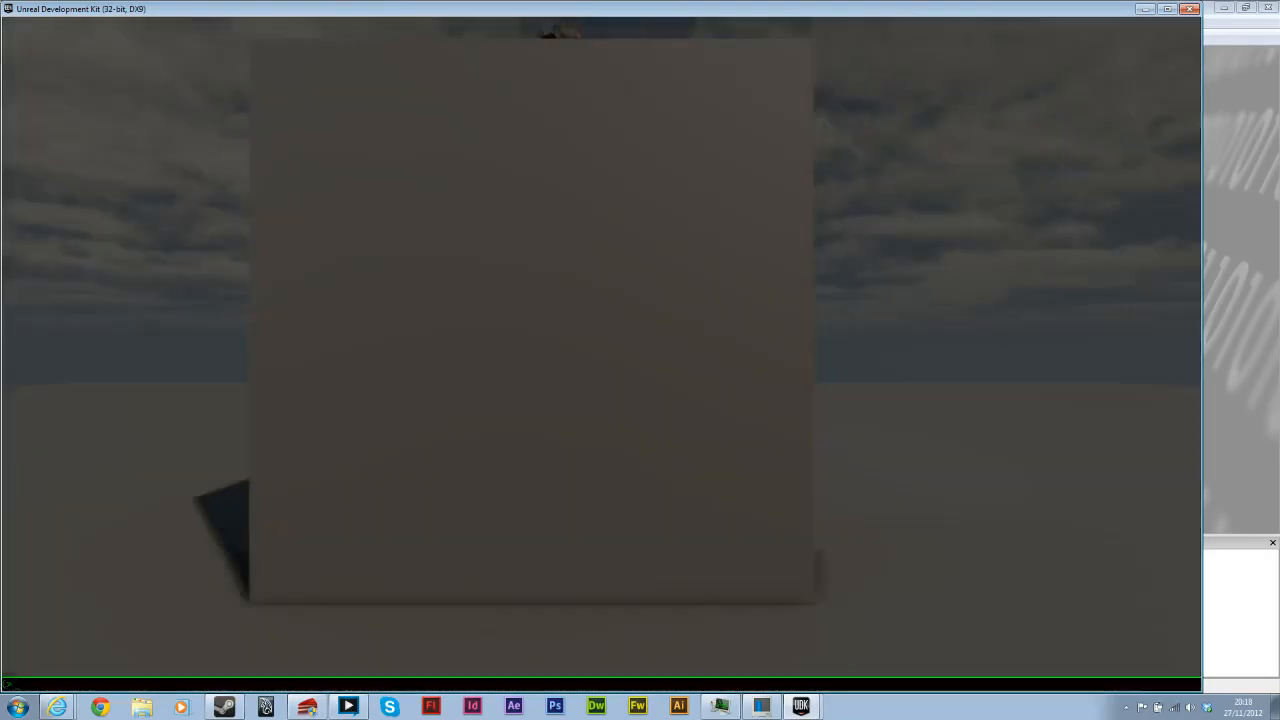
pyautogui.write('exit')
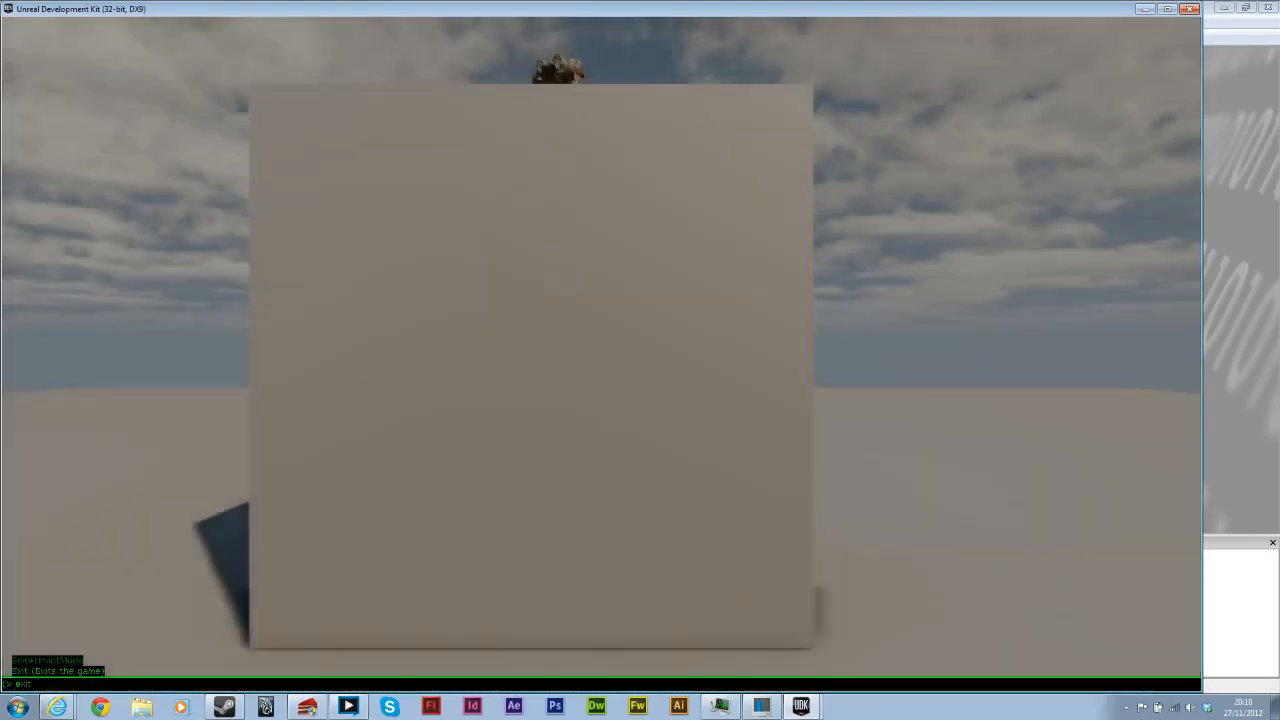
pyautogui.press('Return')
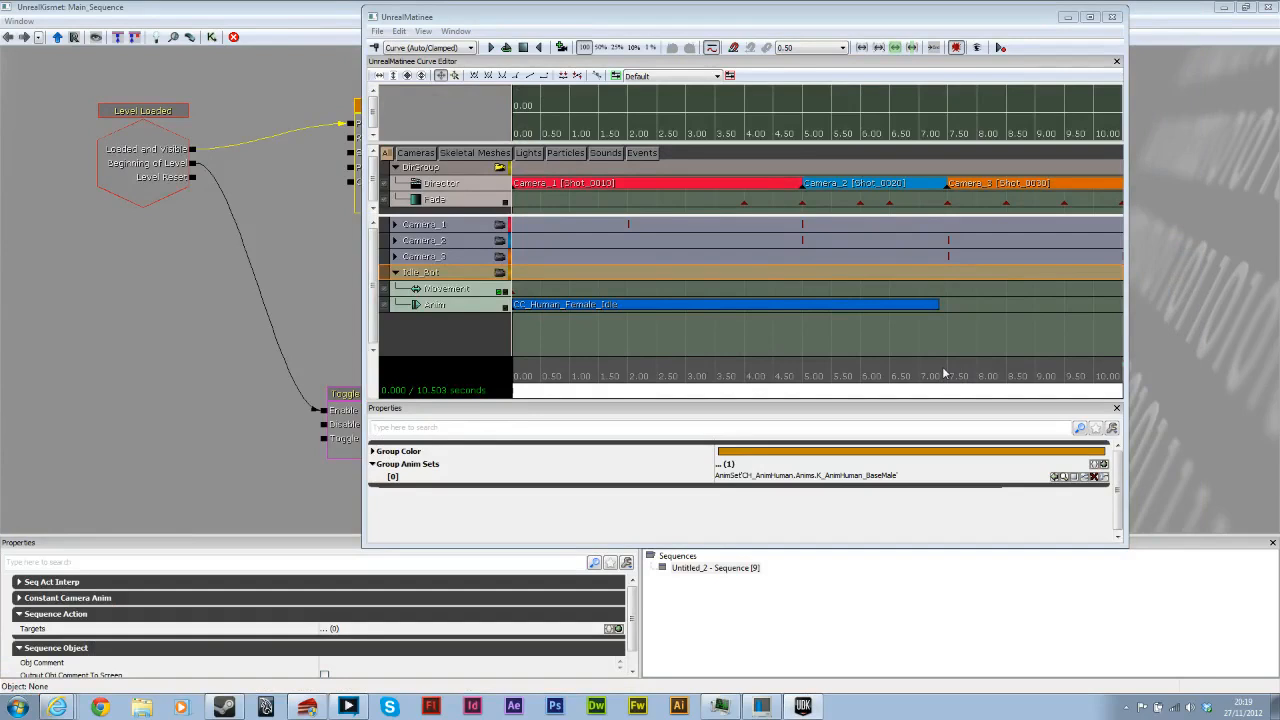
# Step: Capture the Matinee again as a 1920 x 1080 AVI at 30 FPS in cinematic mode, closing the capture window once playback ends
pyautogui.click(1000, 49)
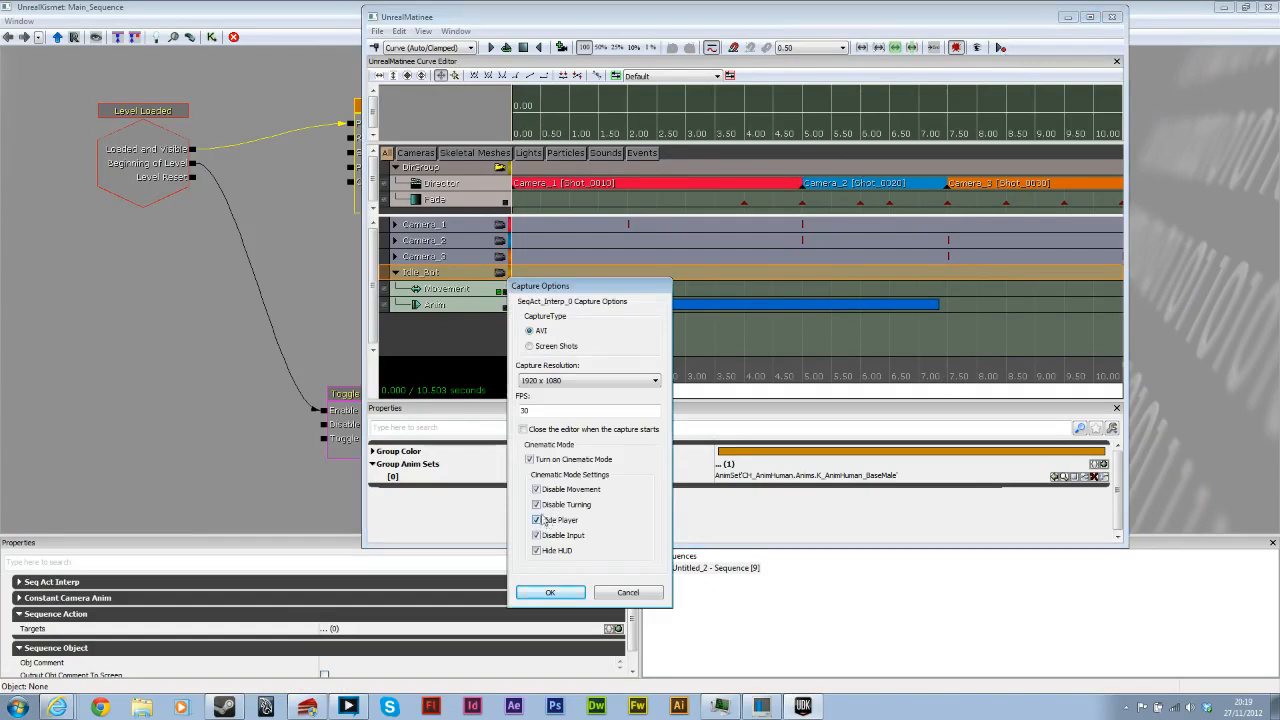
pyautogui.click(552, 593)
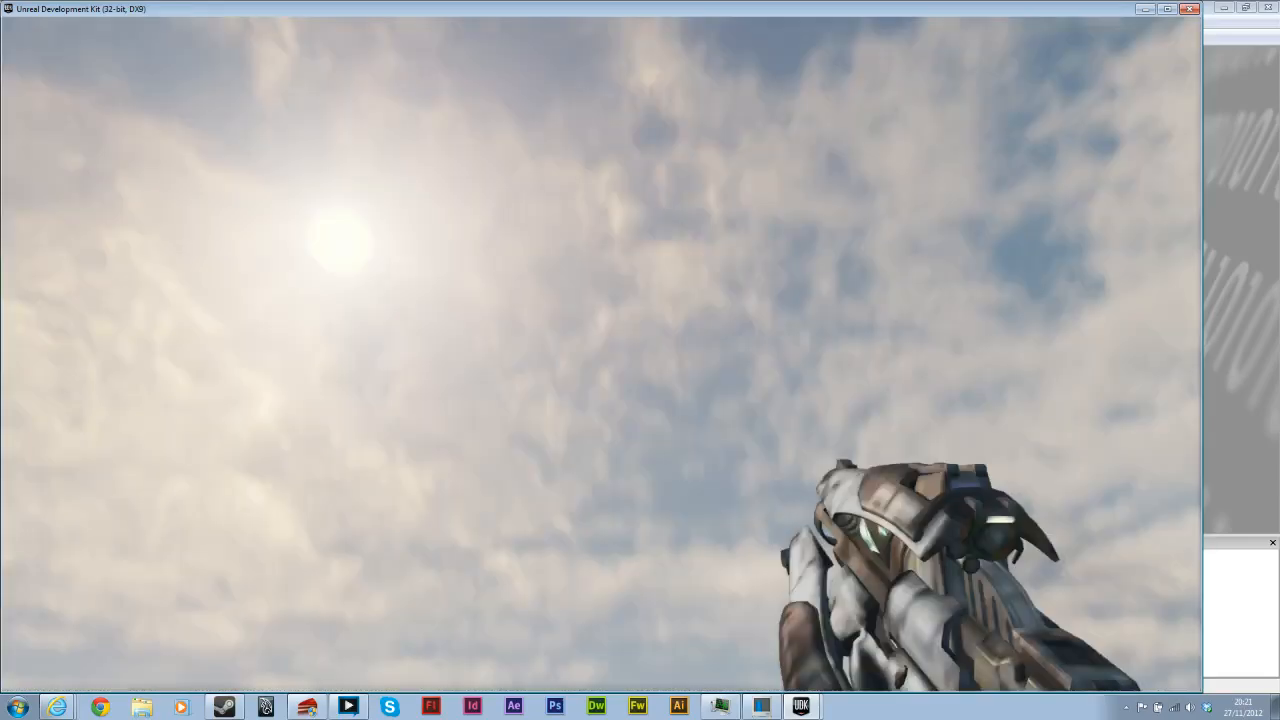
pyautogui.press('Escape')
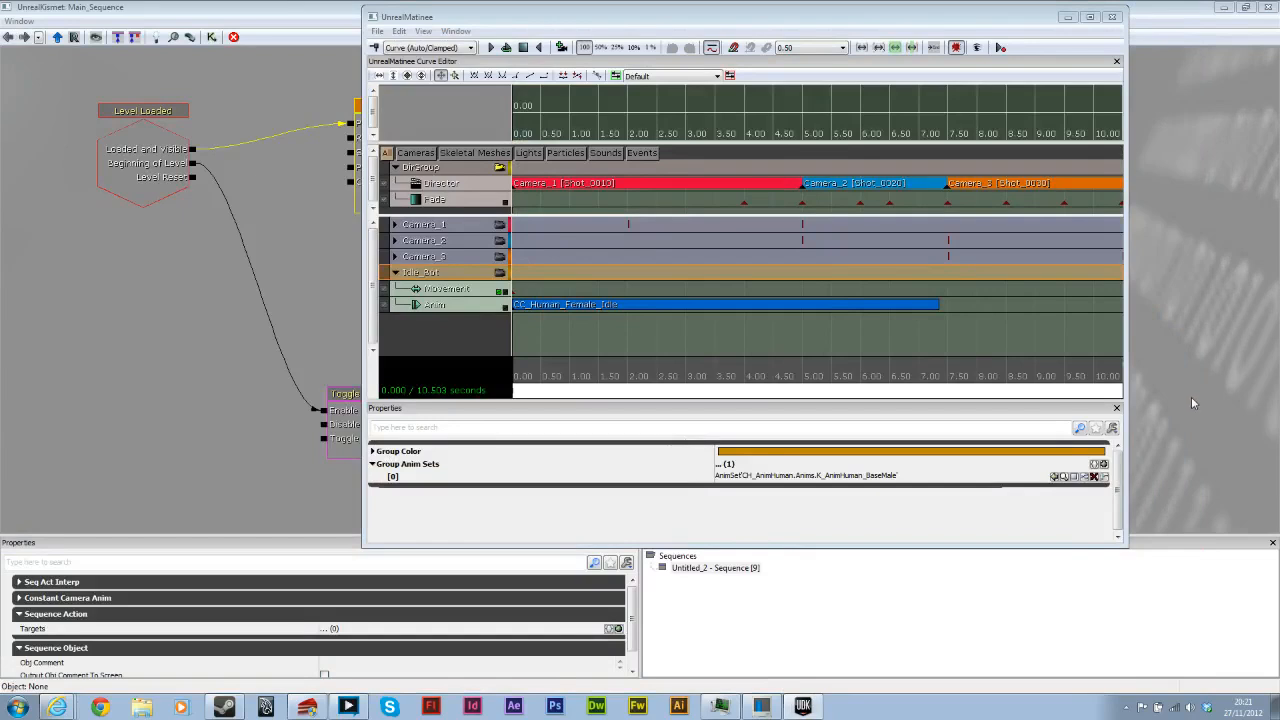
# Step: Minimise UnrealMatinee, Kismet and the editor, and clear the remaining windows to show the desktop
pyautogui.click(1068, 18)
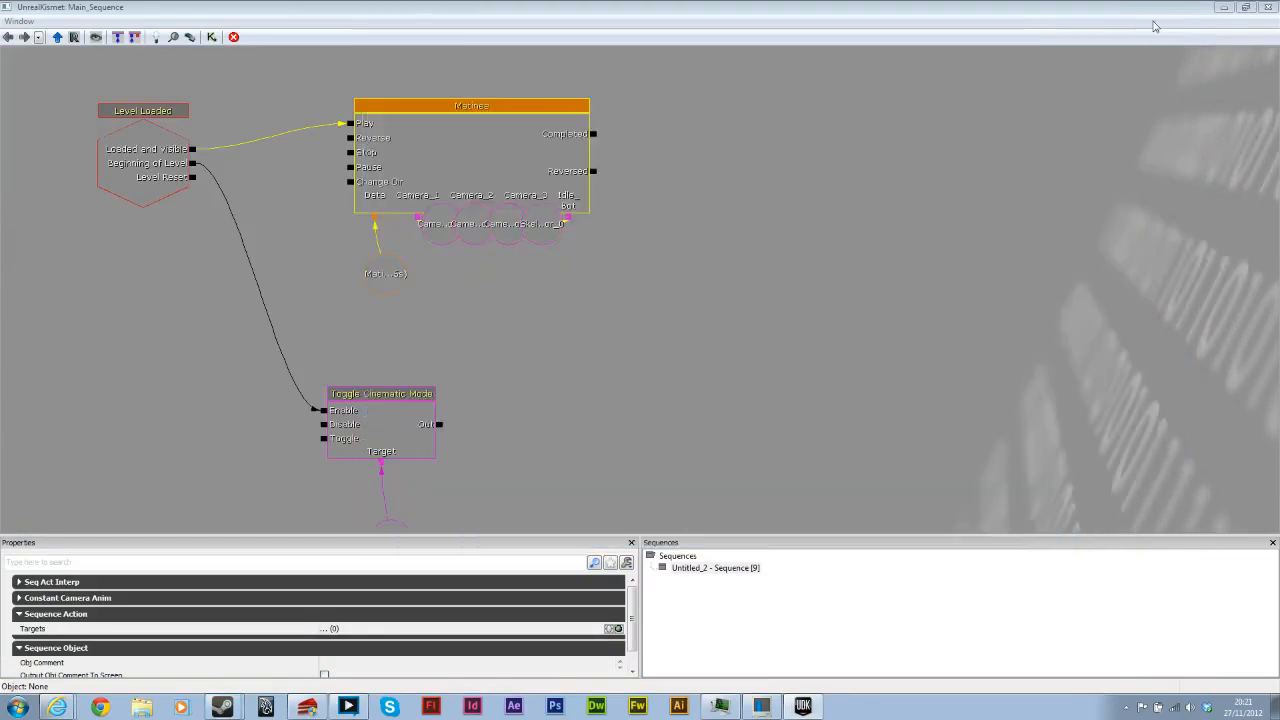
pyautogui.click(1222, 8)
pyautogui.click(1222, 8)
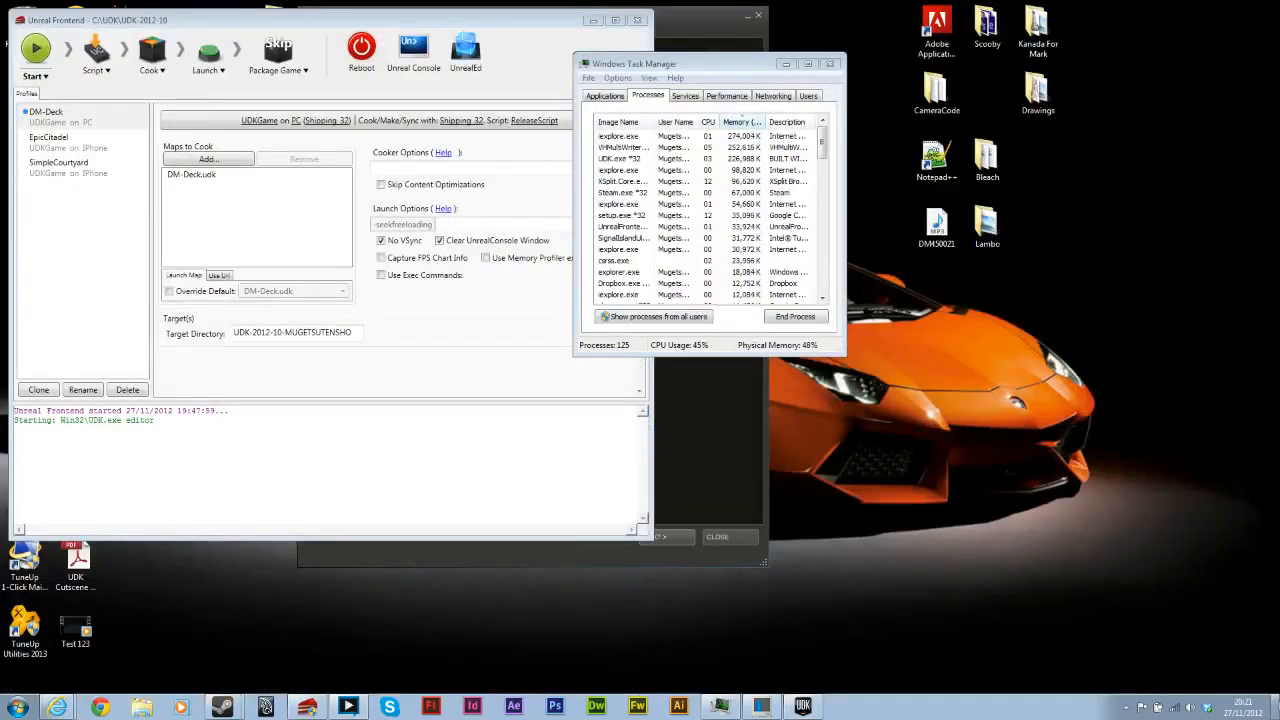
pyautogui.click(1276, 706)
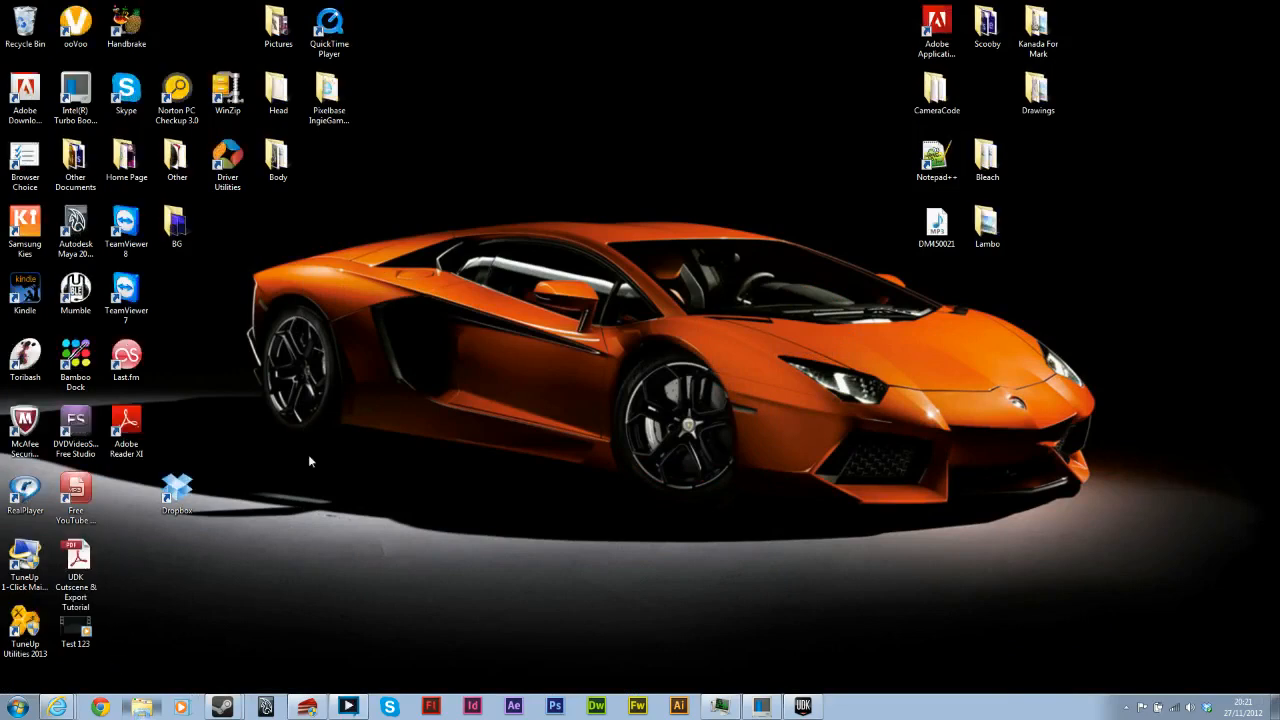
# Step: Open the folder C:\UDK\UDK-2012-10\UDKGame\MovieCaptures in a maximised Explorer window
pyautogui.press('super')
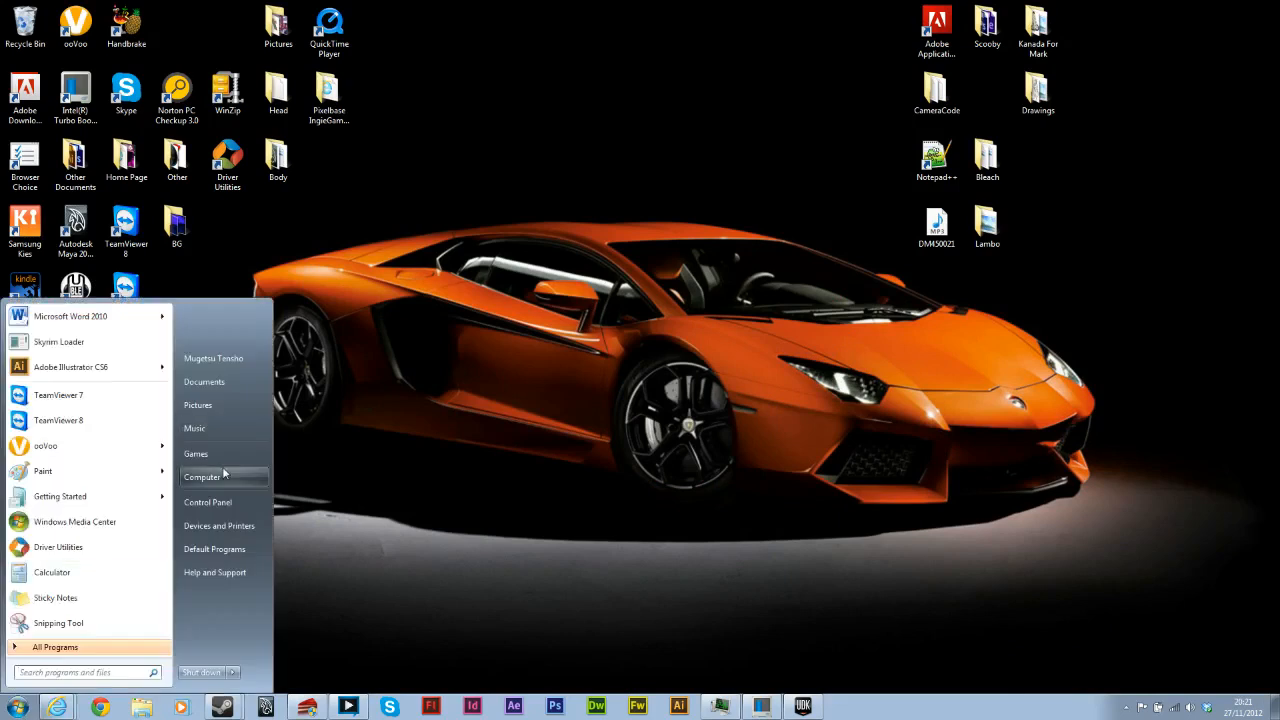
pyautogui.click(203, 477)
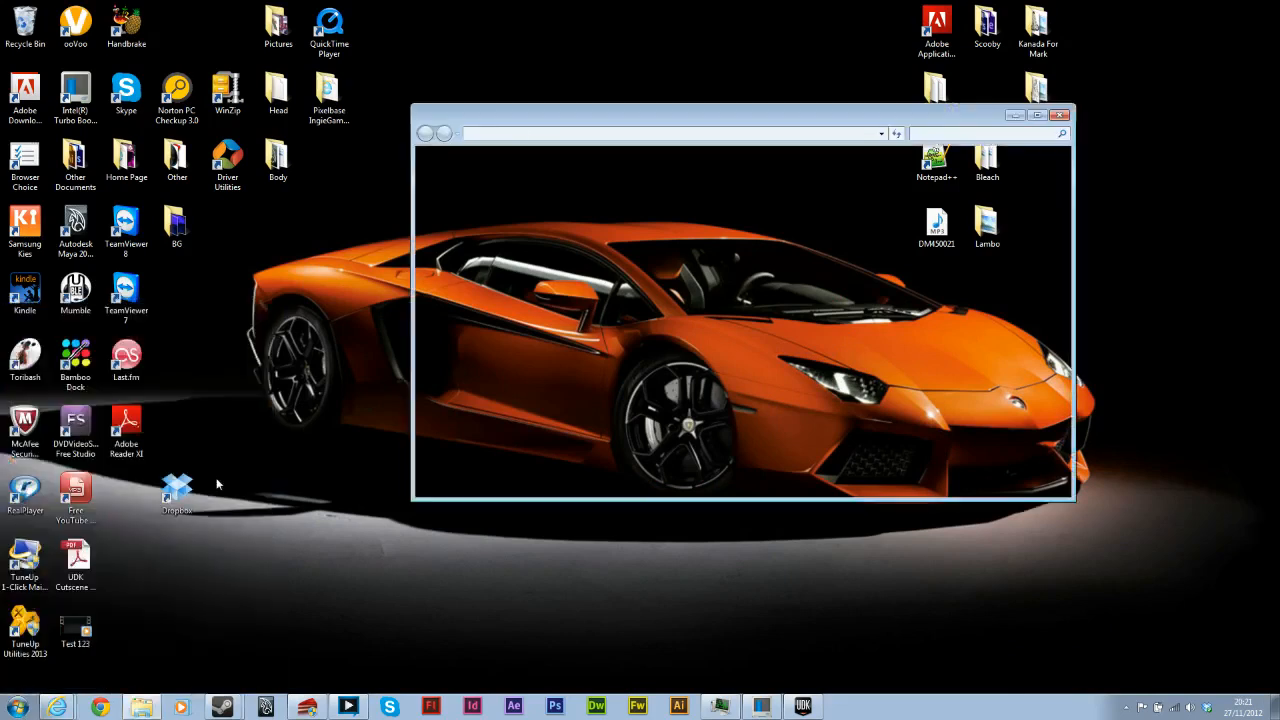
pyautogui.doubleClick(600, 212)
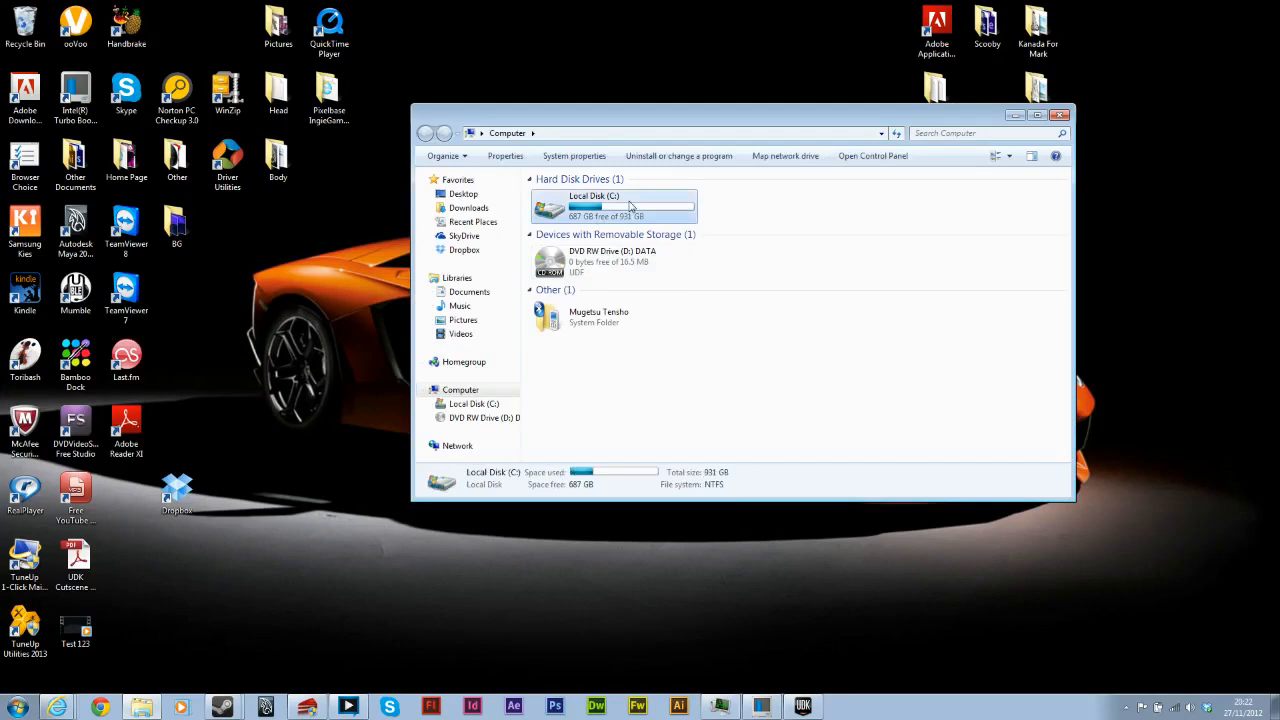
pyautogui.doubleClick(568, 335)
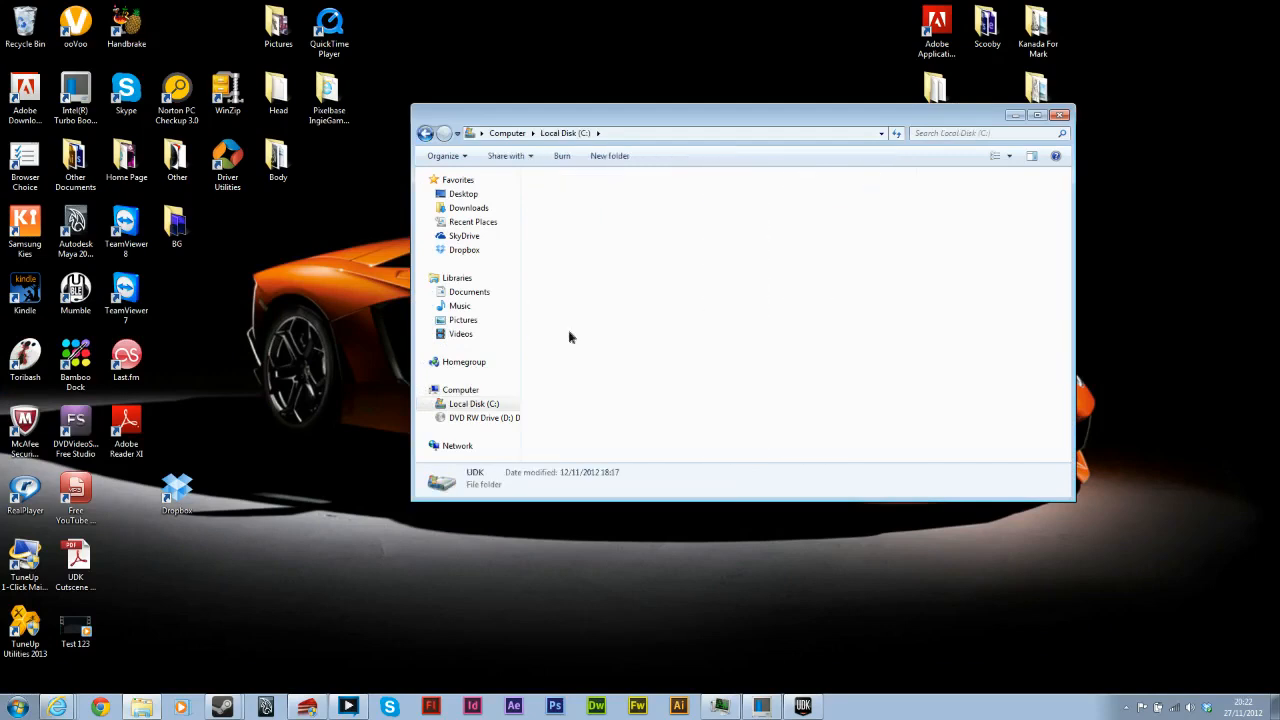
pyautogui.click(563, 209)
pyautogui.doubleClick(563, 210)
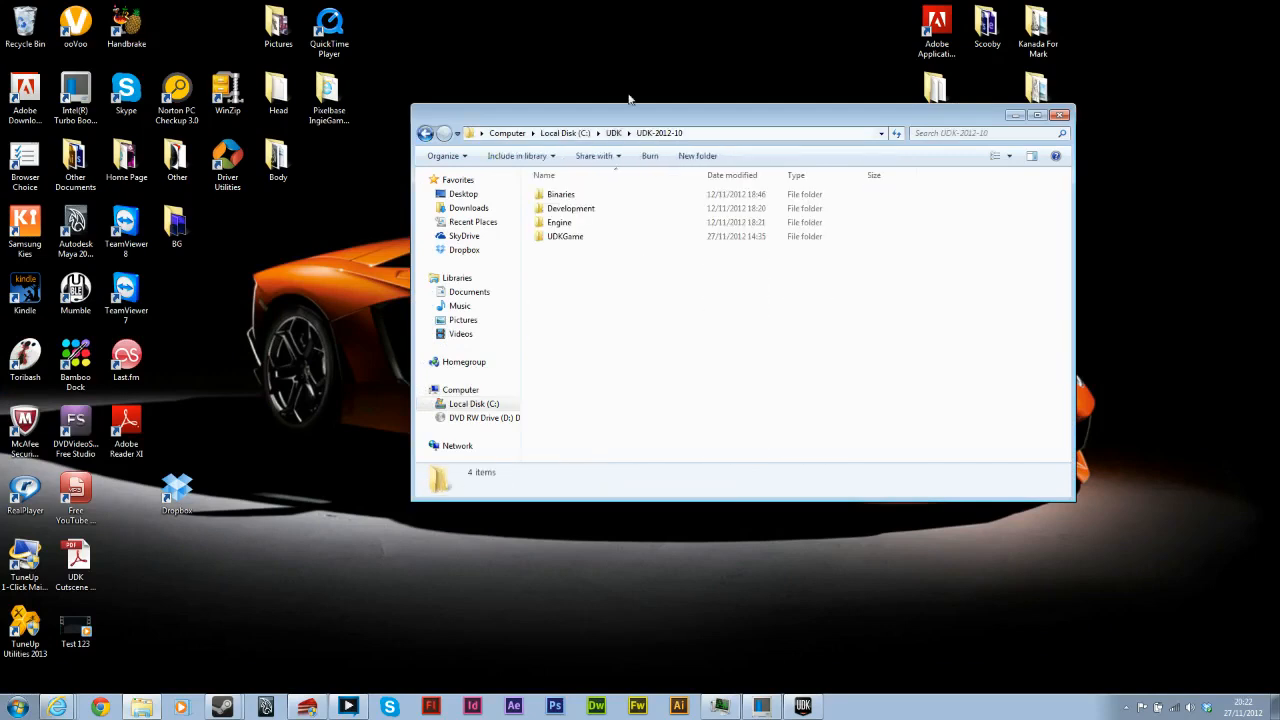
pyautogui.moveTo(693, 127); pyautogui.dragTo(585, 2)
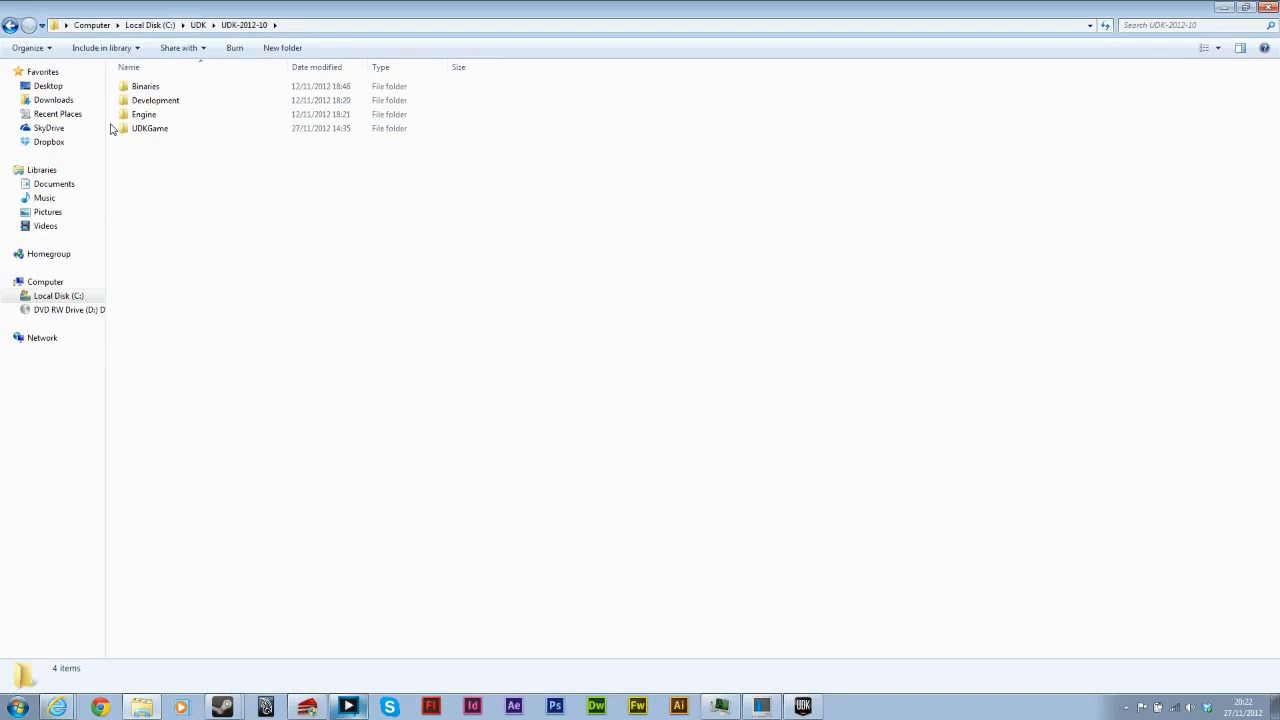
pyautogui.doubleClick(154, 128)
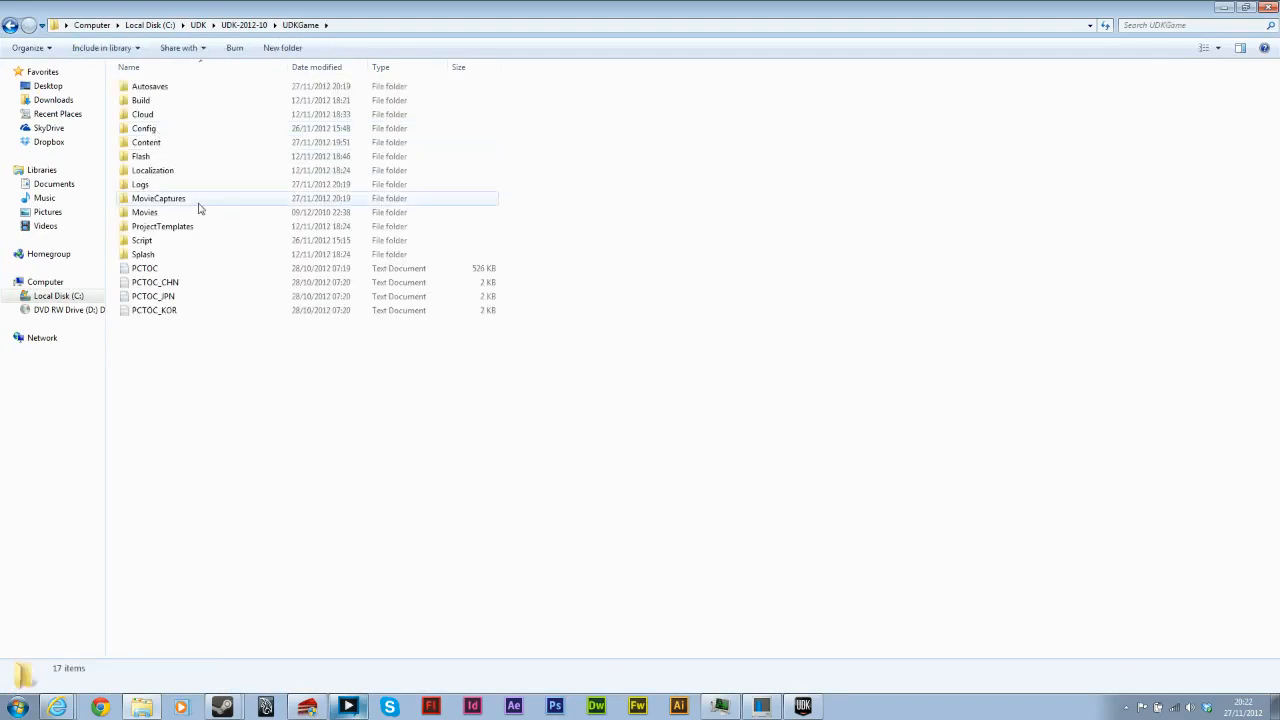
pyautogui.doubleClick(175, 202)
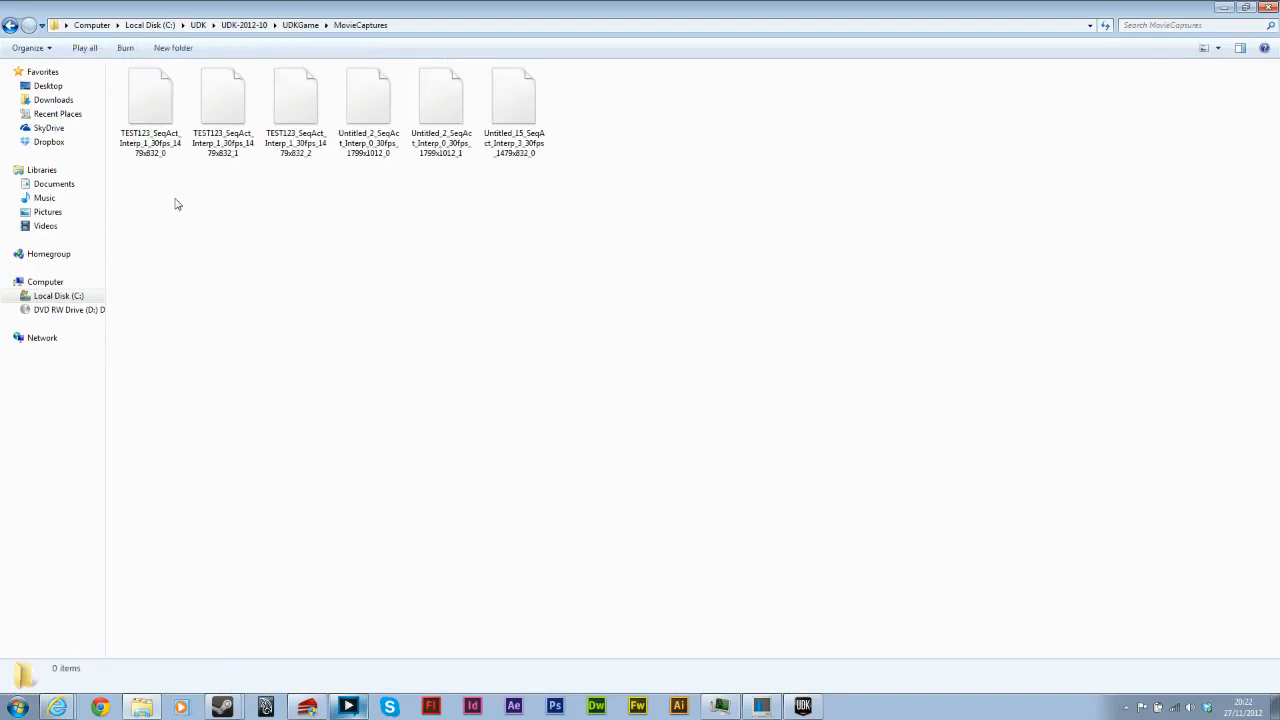
# Step: Compare the details of the captured clips, play Untitled_2_SeqAct_Interp_0_30fps_1799x1012_1, then close the player and minimise the folder
pyautogui.click(510, 92)
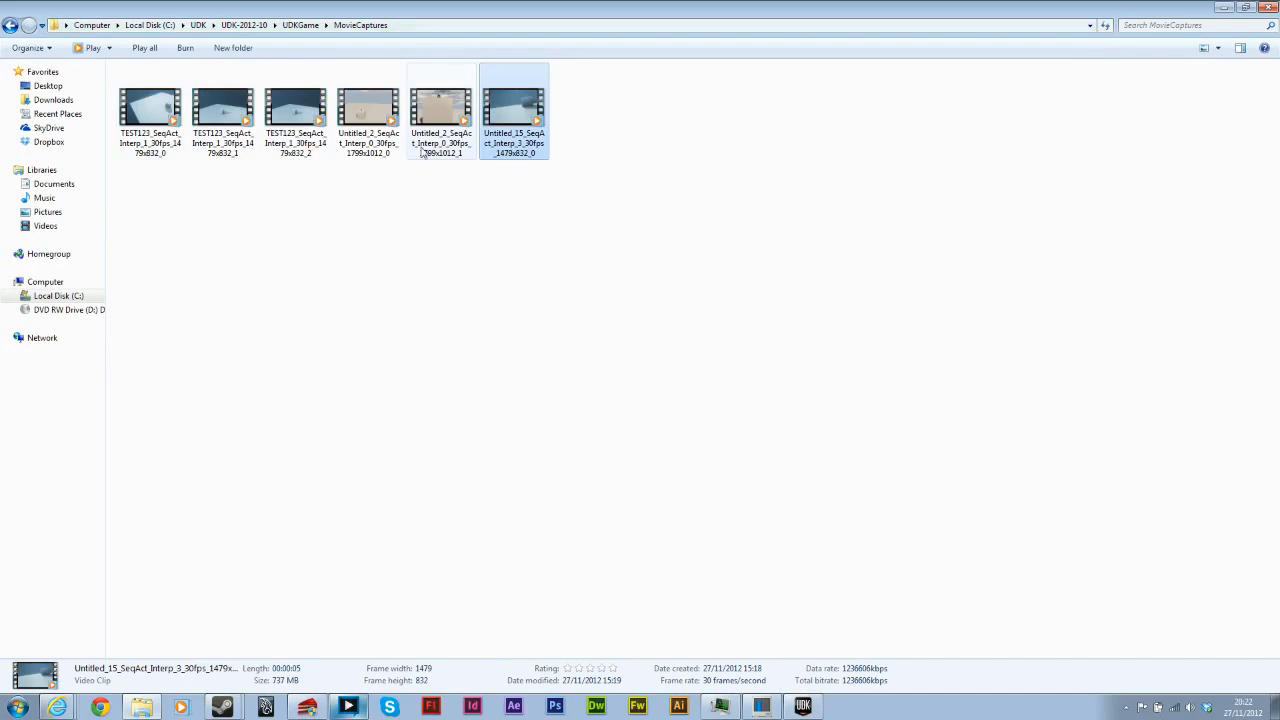
pyautogui.click(368, 108)
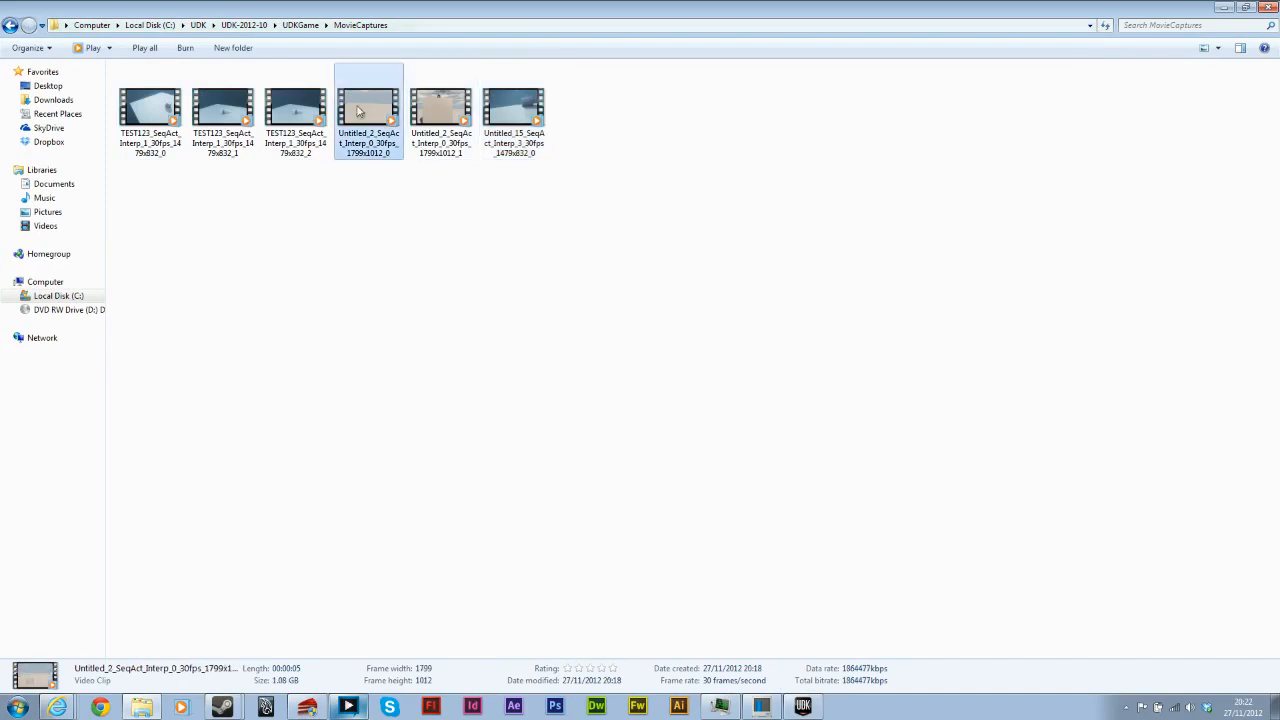
pyautogui.click(430, 113)
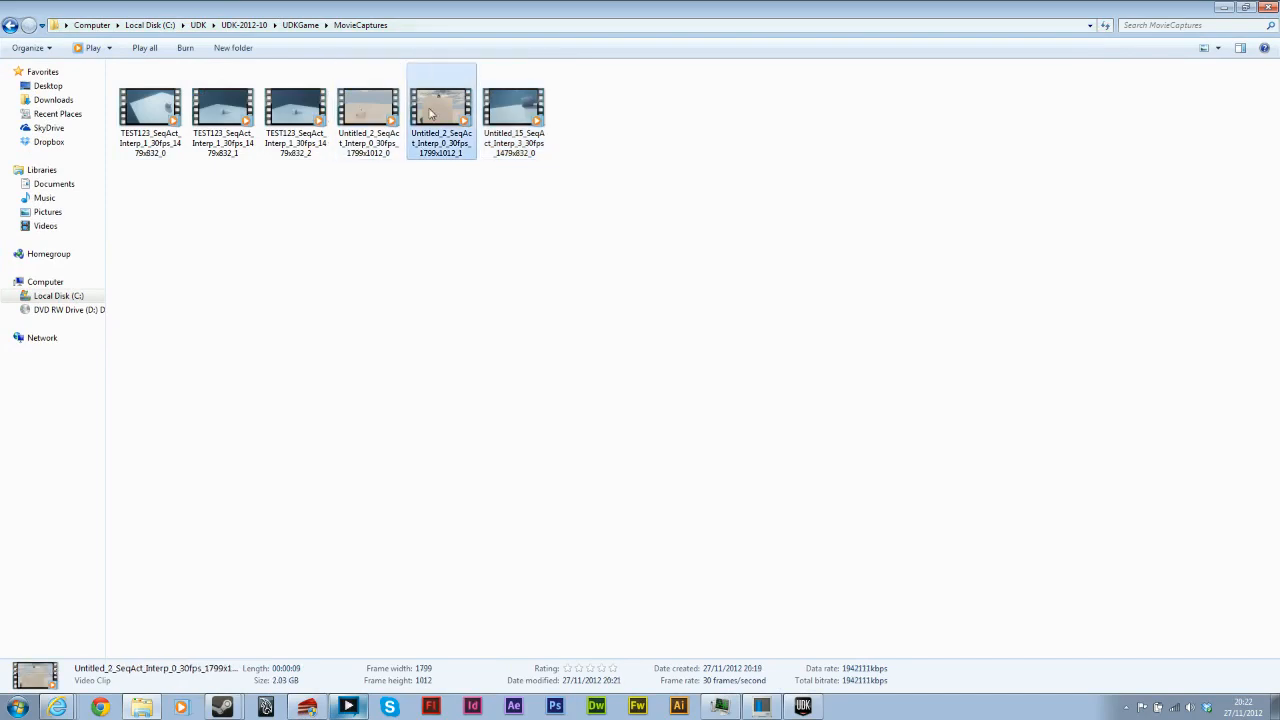
pyautogui.click(362, 116)
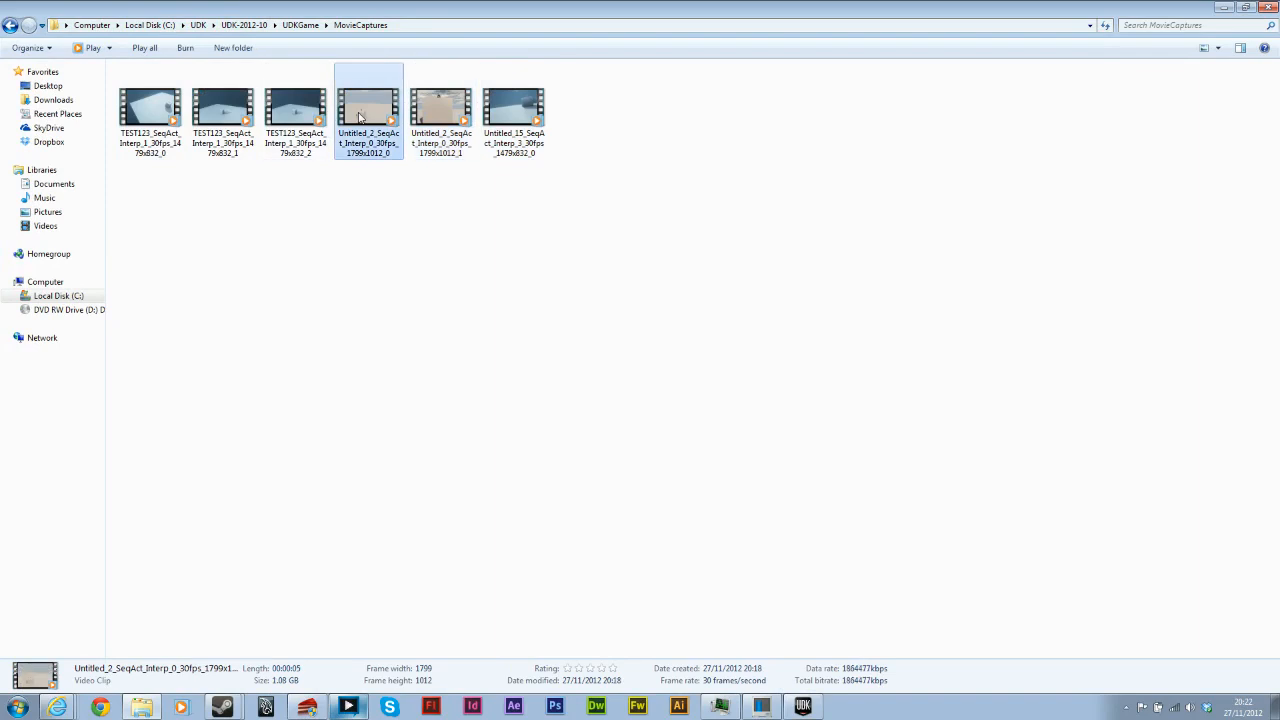
pyautogui.doubleClick(431, 120)
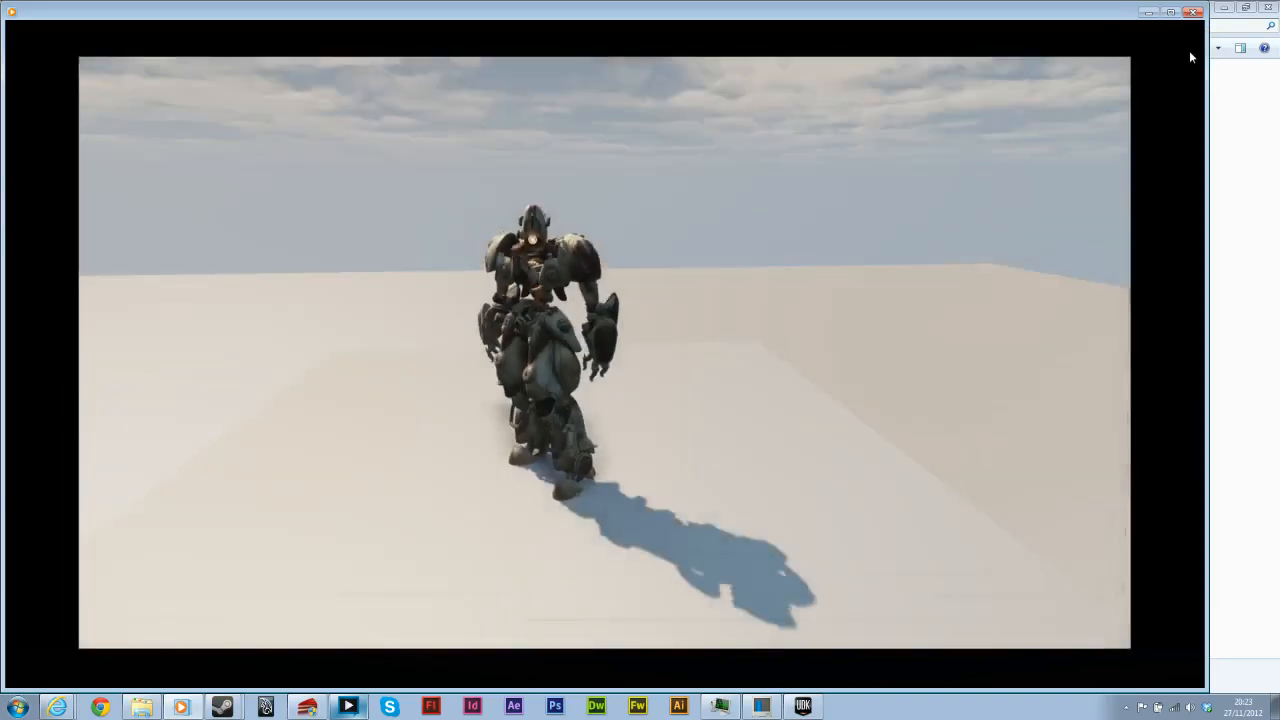
pyautogui.click(1193, 13)
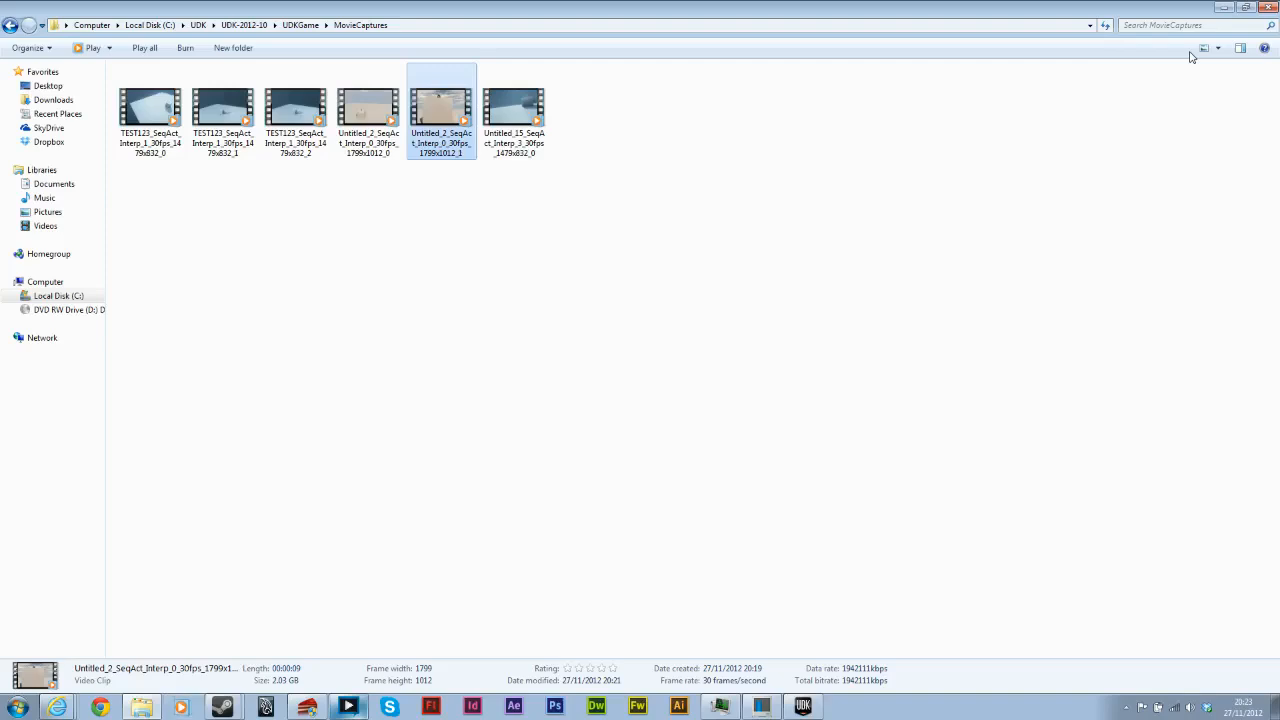
pyautogui.click(1225, 9)
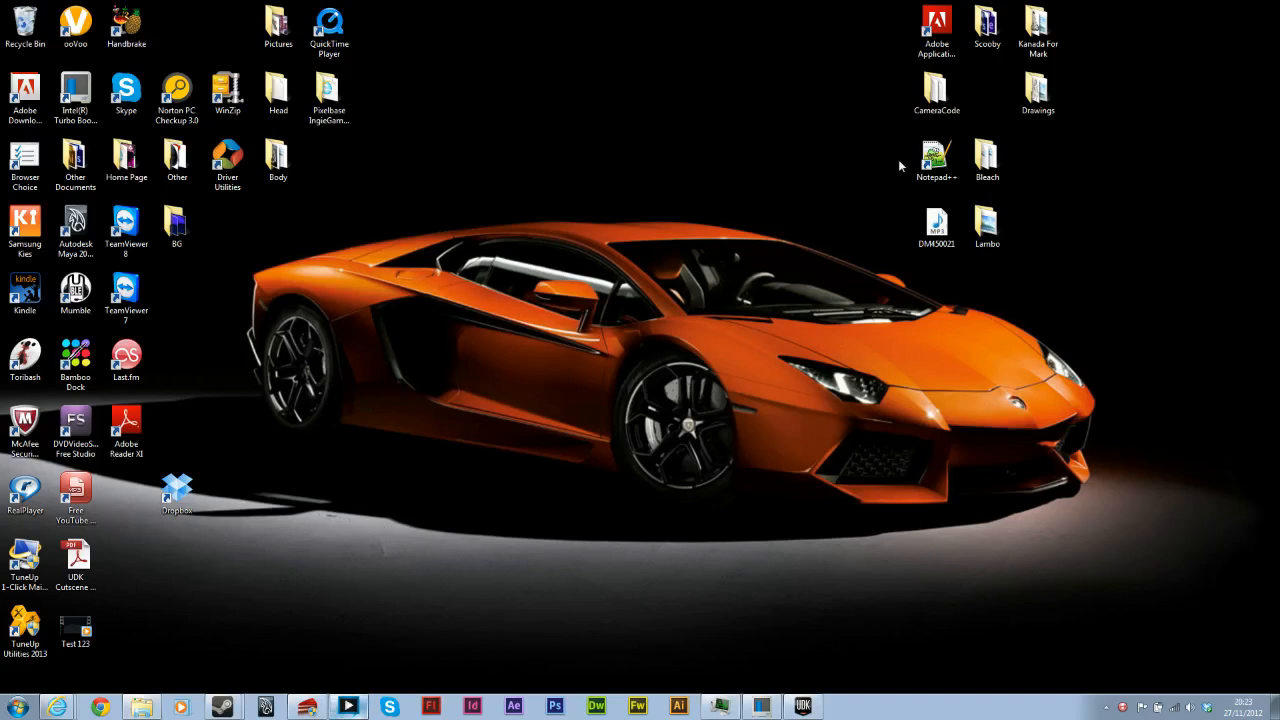
# Step: Launch HandBrake from the desktop and start choosing a single video file as the source
pyautogui.doubleClick(135, 40)
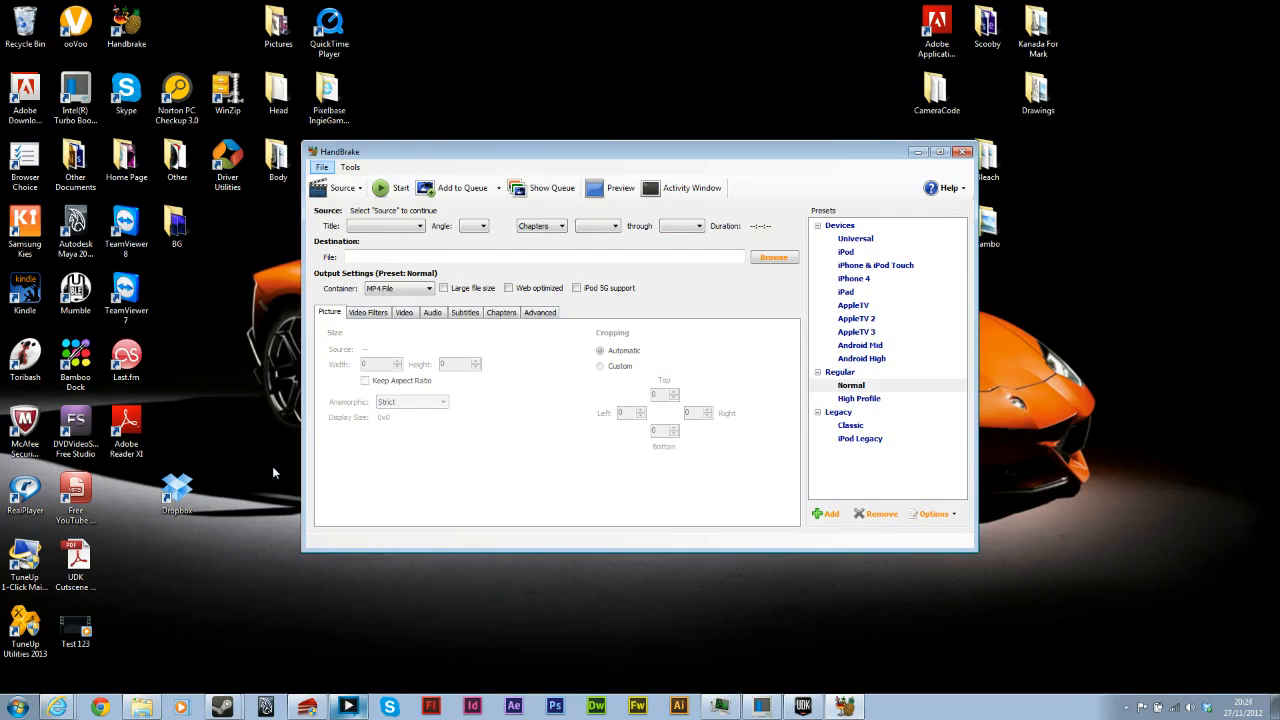
pyautogui.click(350, 190)
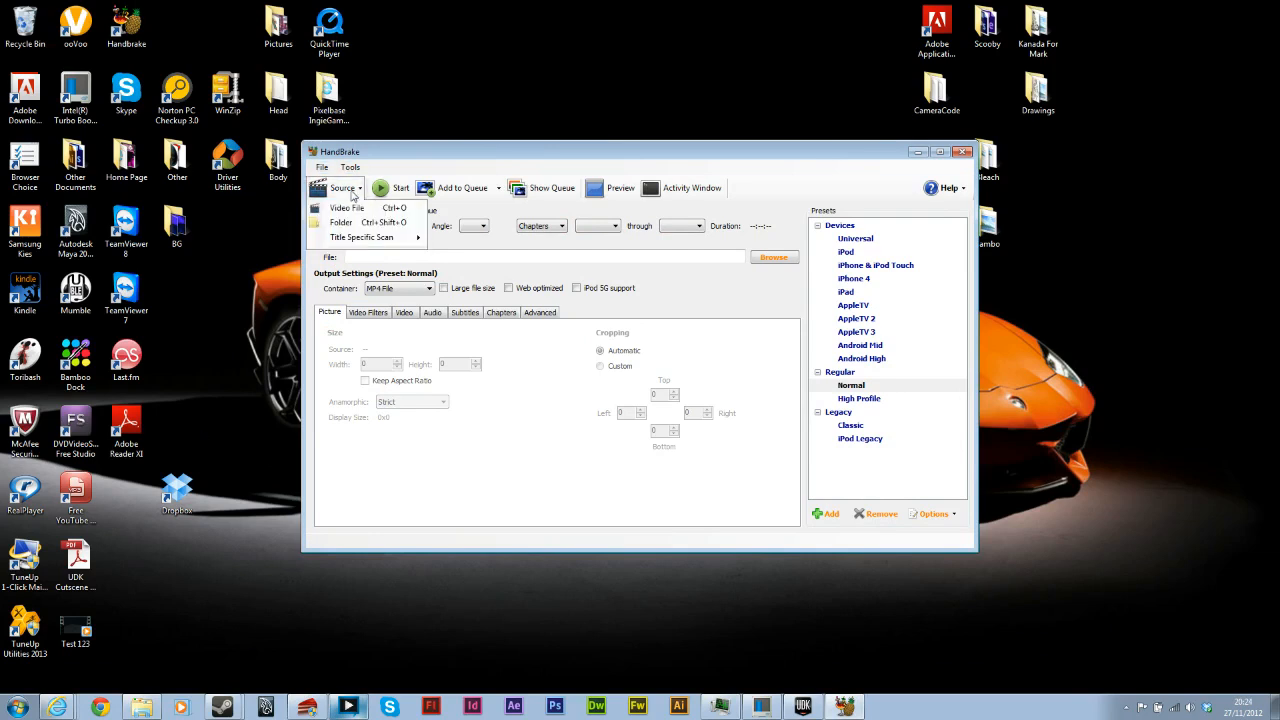
pyautogui.click(345, 208)
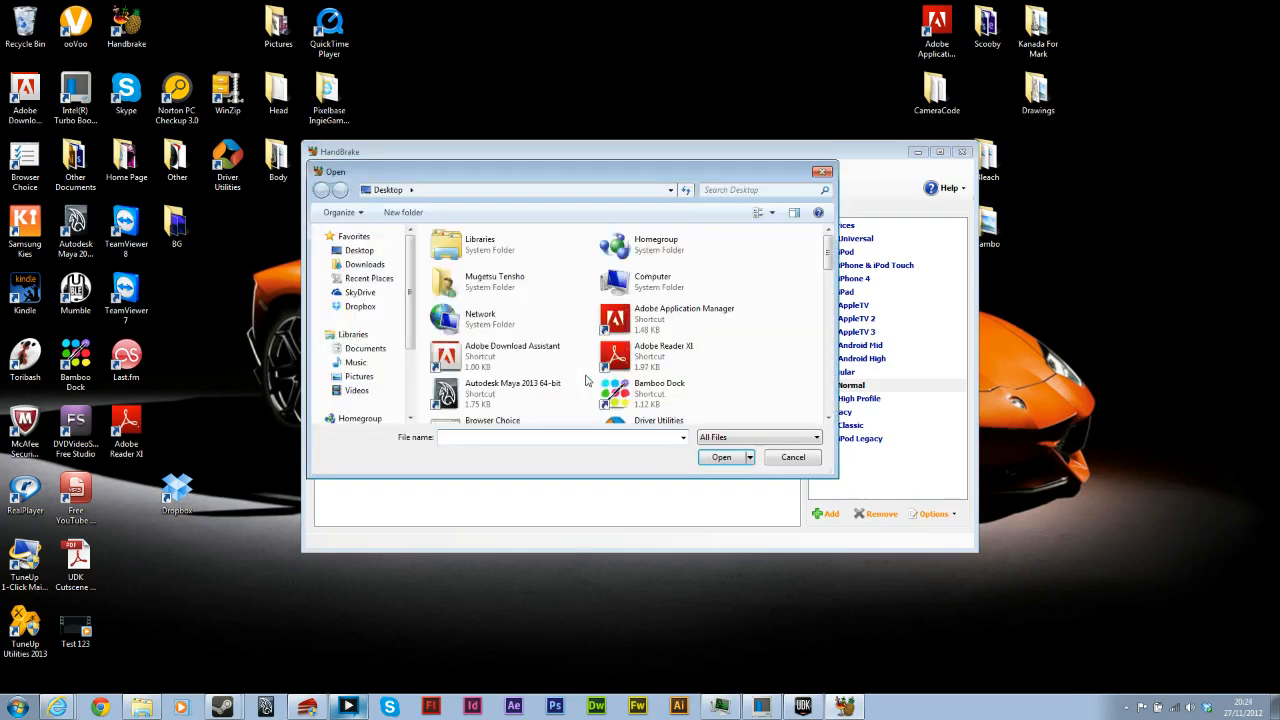
# Step: Browse to C:\UDK\UDK-2012-10\UDKGame\MovieCaptures for the source video
pyautogui.scroll(-2, 370, 400)
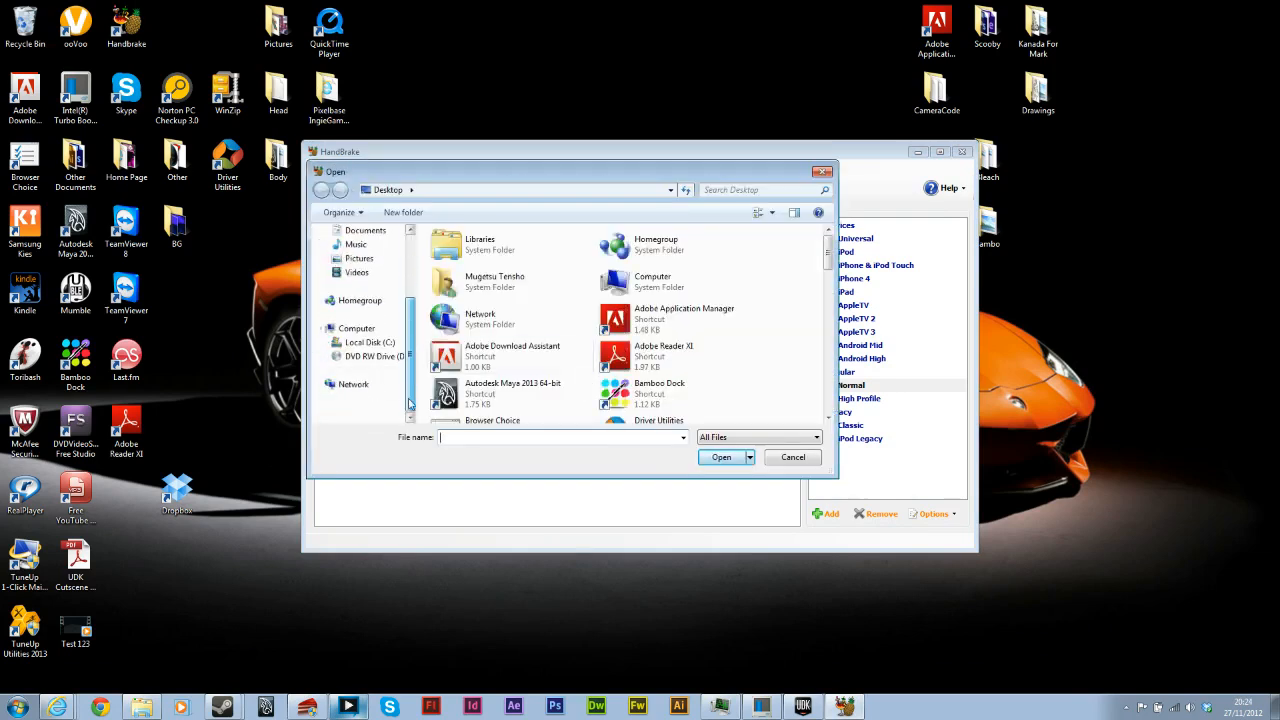
pyautogui.click(370, 371)
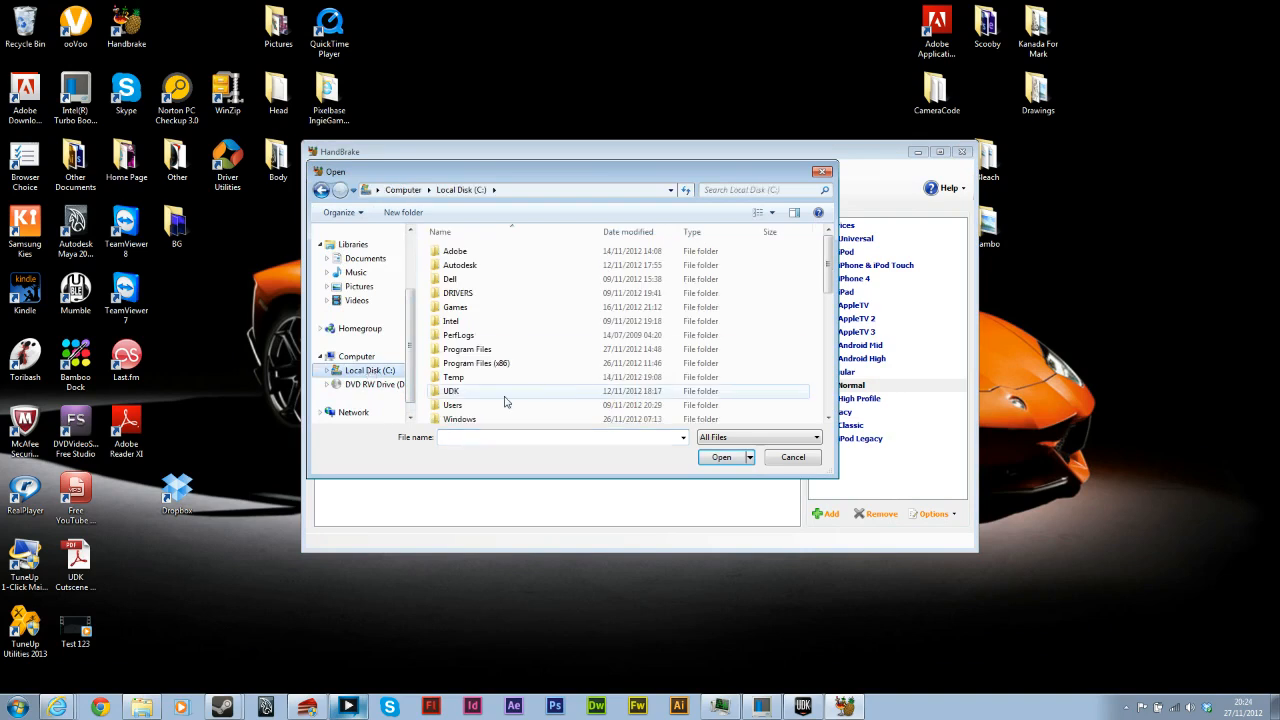
pyautogui.click(462, 392)
pyautogui.press('Return')
pyautogui.doubleClick(470, 266)
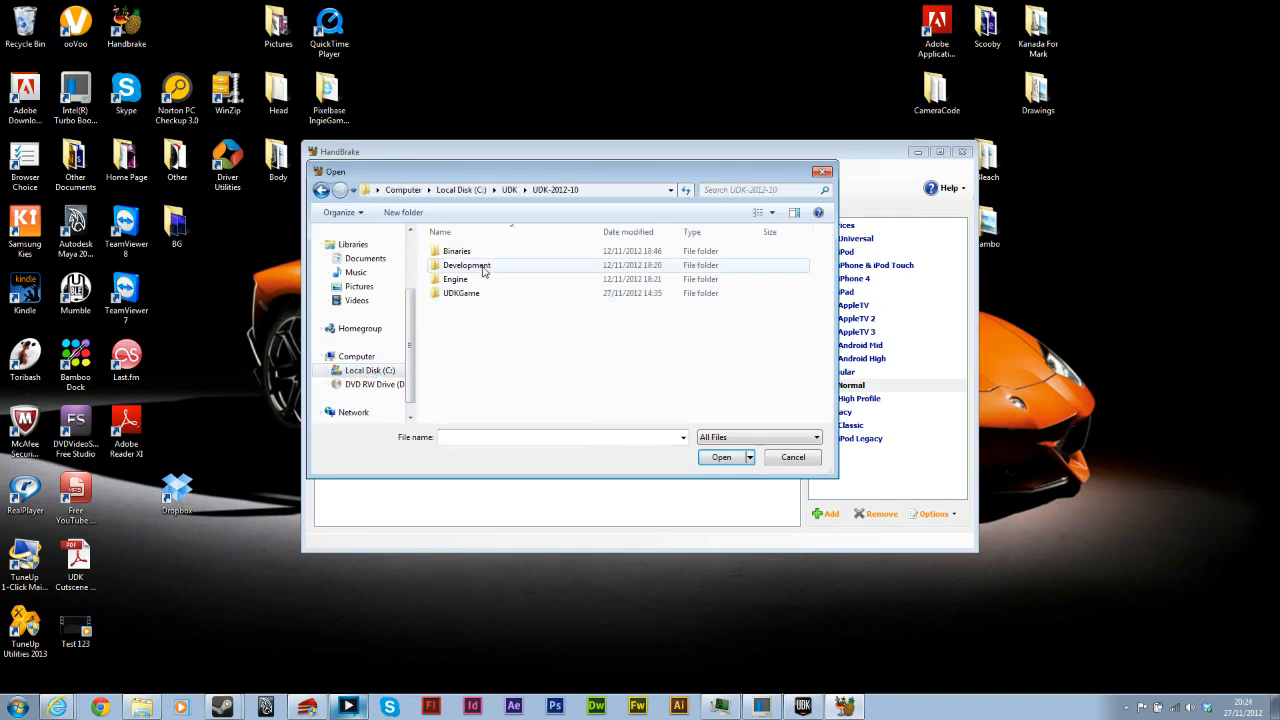
pyautogui.click(472, 296)
pyautogui.doubleClick(474, 296)
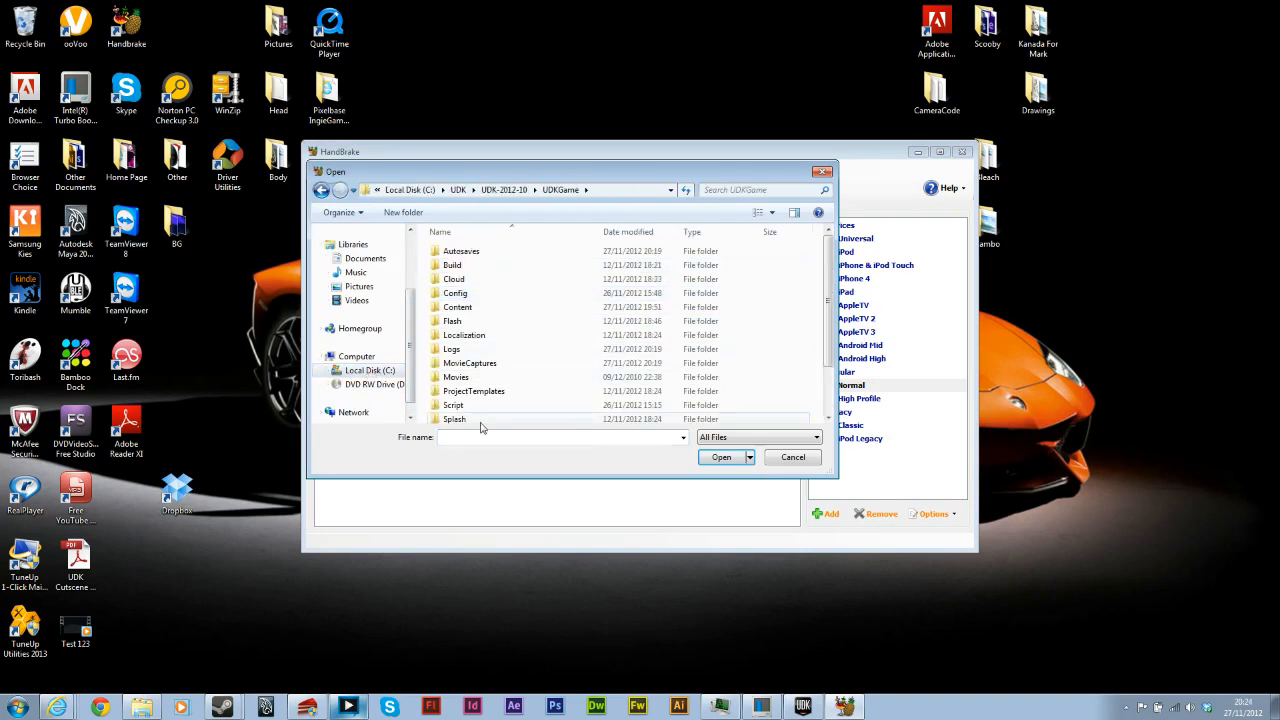
pyautogui.click(472, 363)
pyautogui.press('Return')
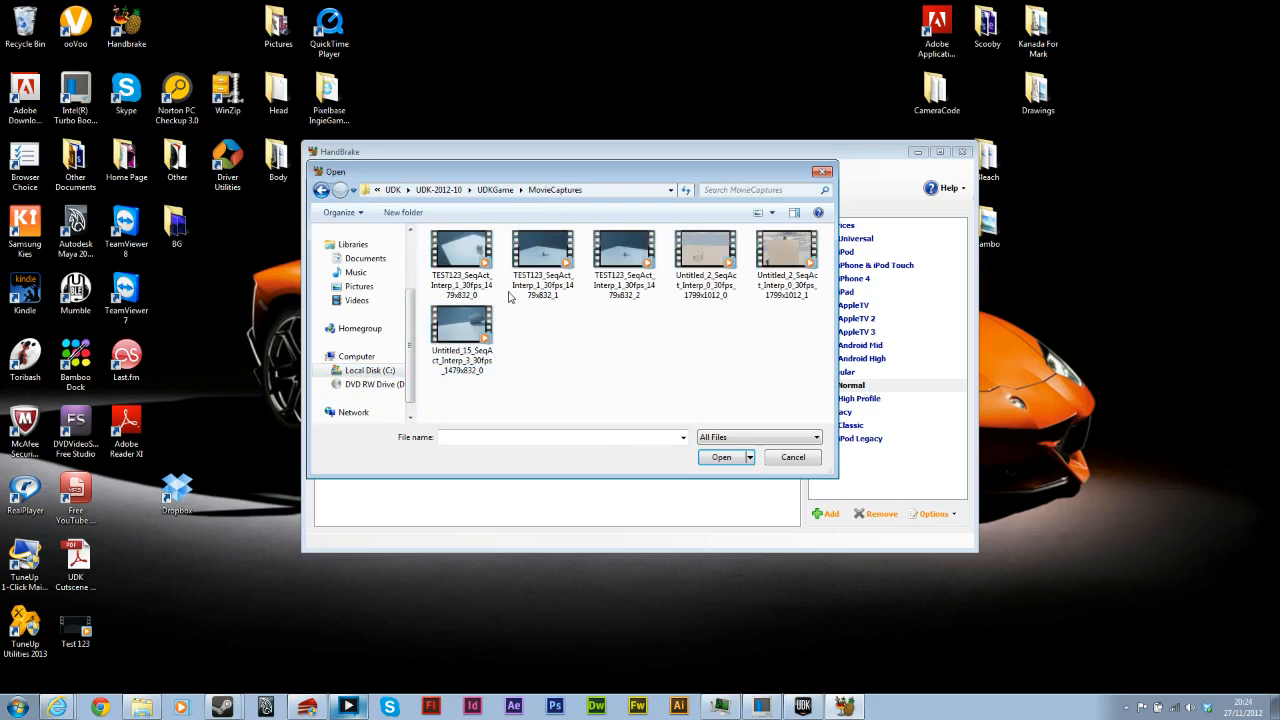
# Step: Load Untitled_2_SeqAct_Interp_0_30fps_1799x1012_0 as the source video and dismiss the default path notice
pyautogui.click(706, 265)
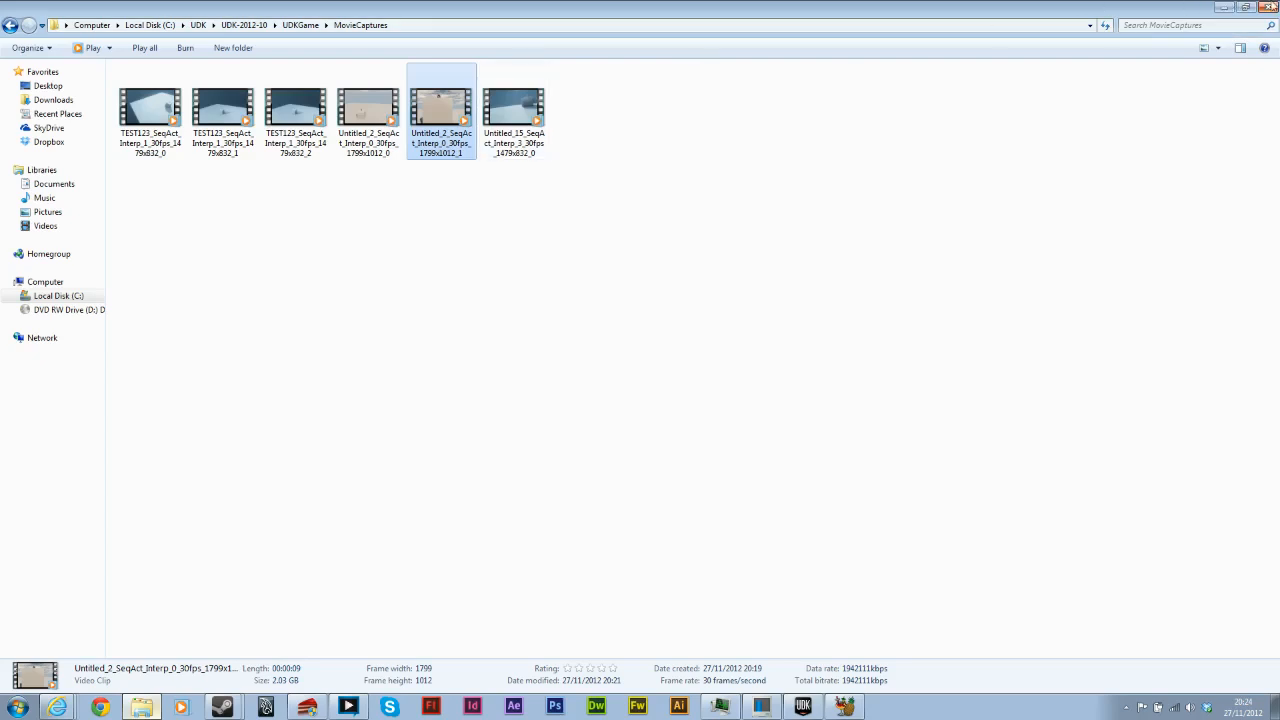
pyautogui.click(1258, 7)
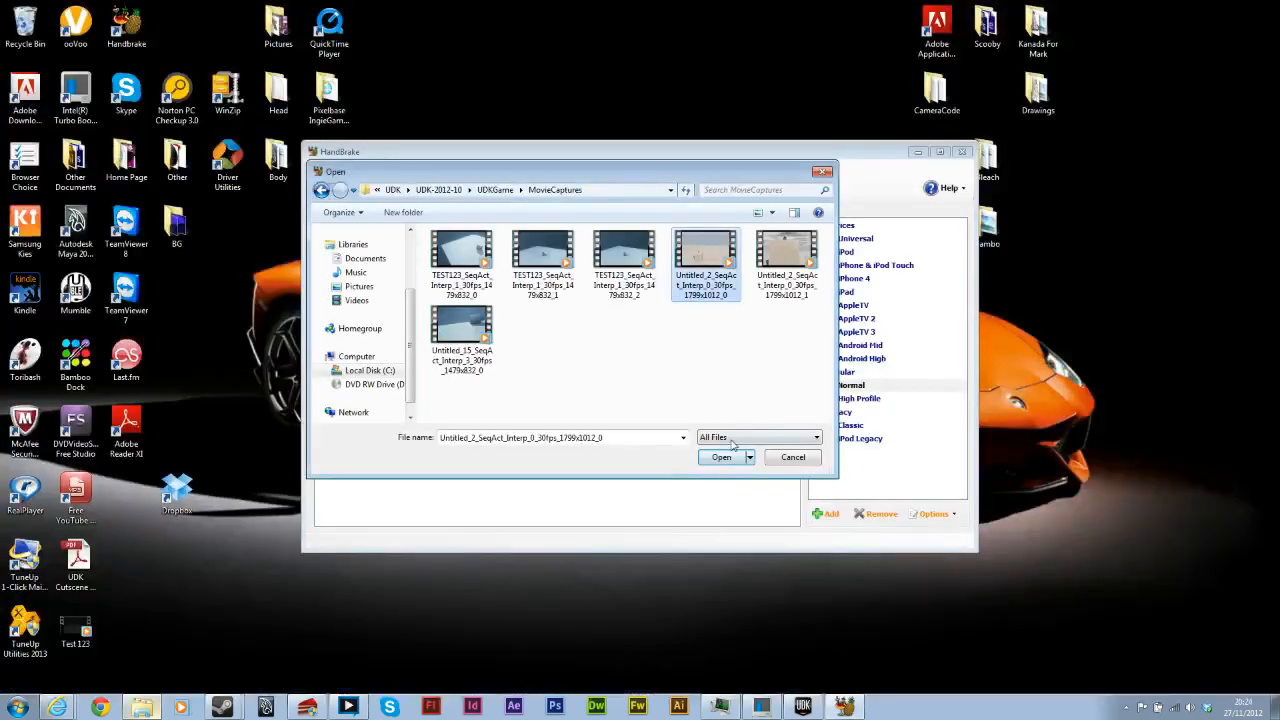
pyautogui.click(722, 457)
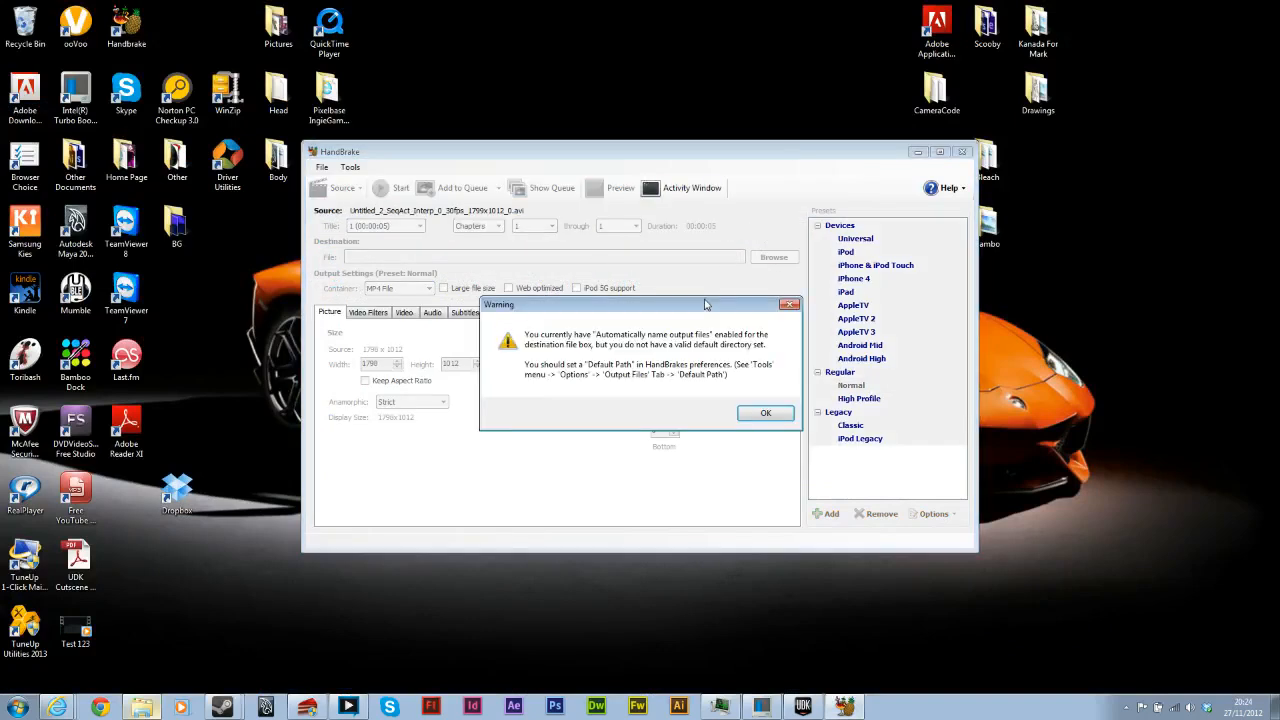
pyautogui.click(765, 413)
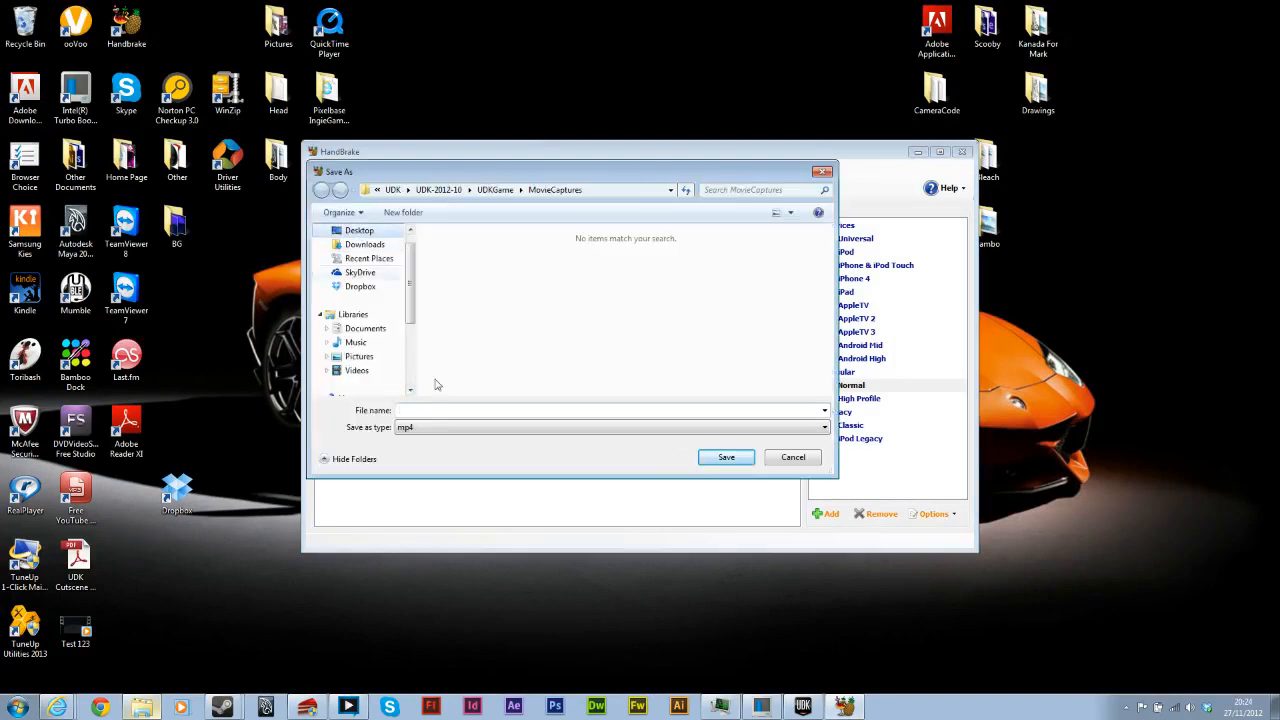
# Step: Set the destination to an MP4 named Tutorial Video on the desktop and start encoding with the Normal preset
pyautogui.click(420, 411)
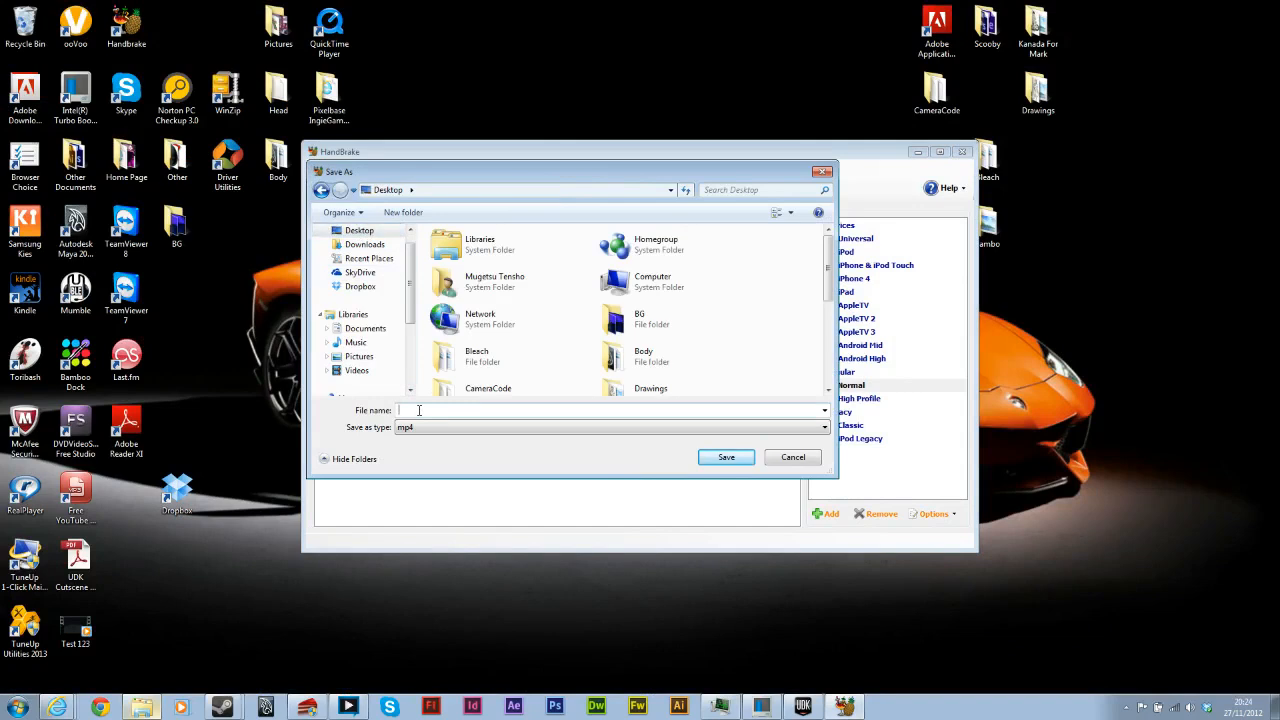
pyautogui.write('Tu')
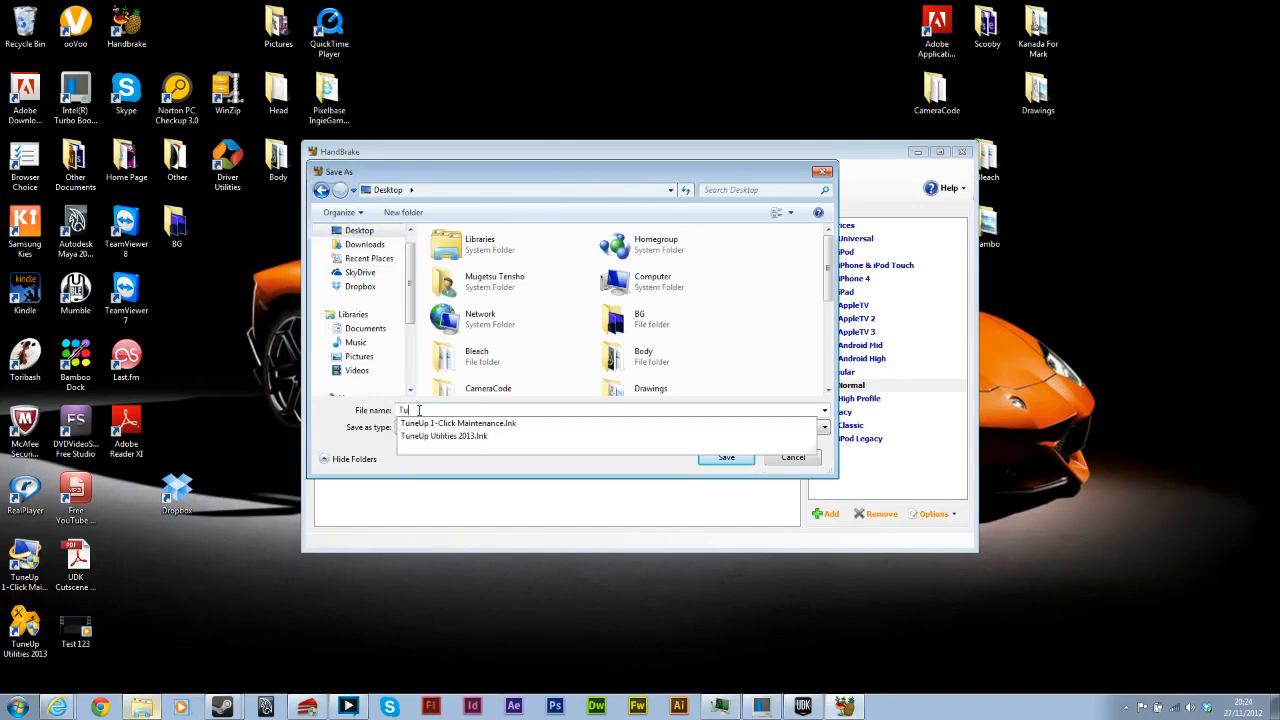
pyautogui.write('torial')
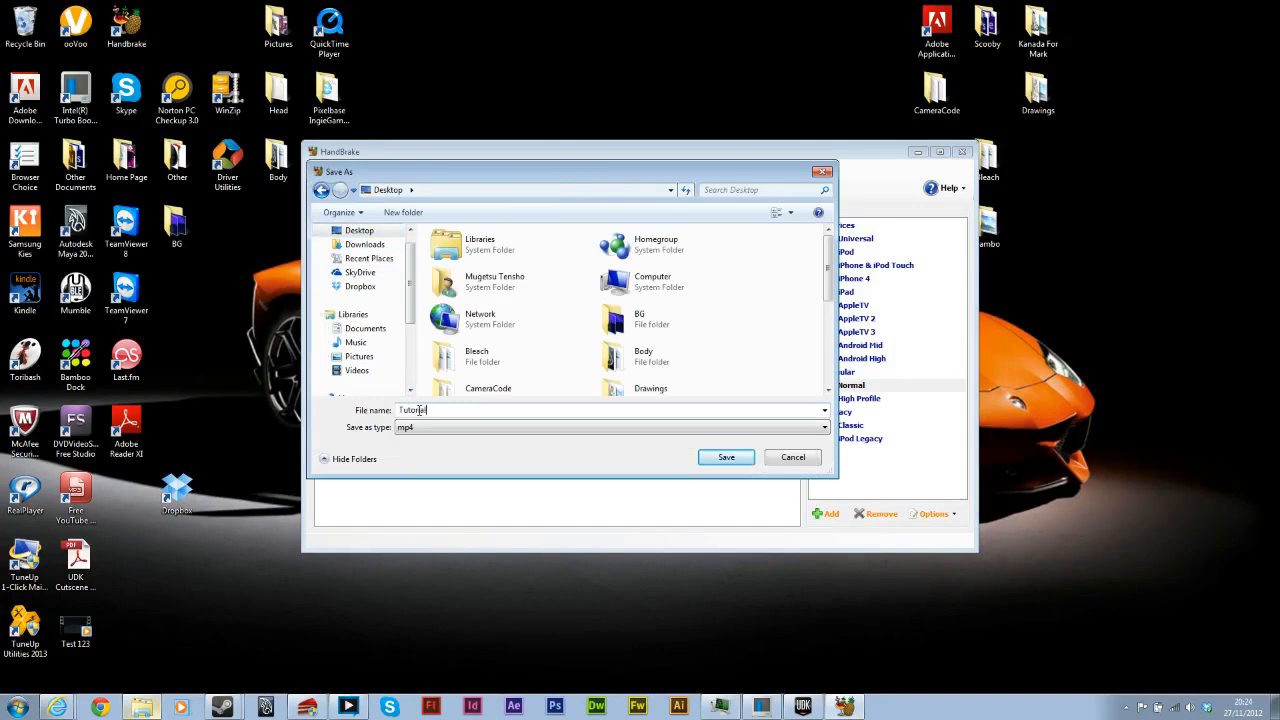
pyautogui.write(' Video')
pyautogui.press('Return')
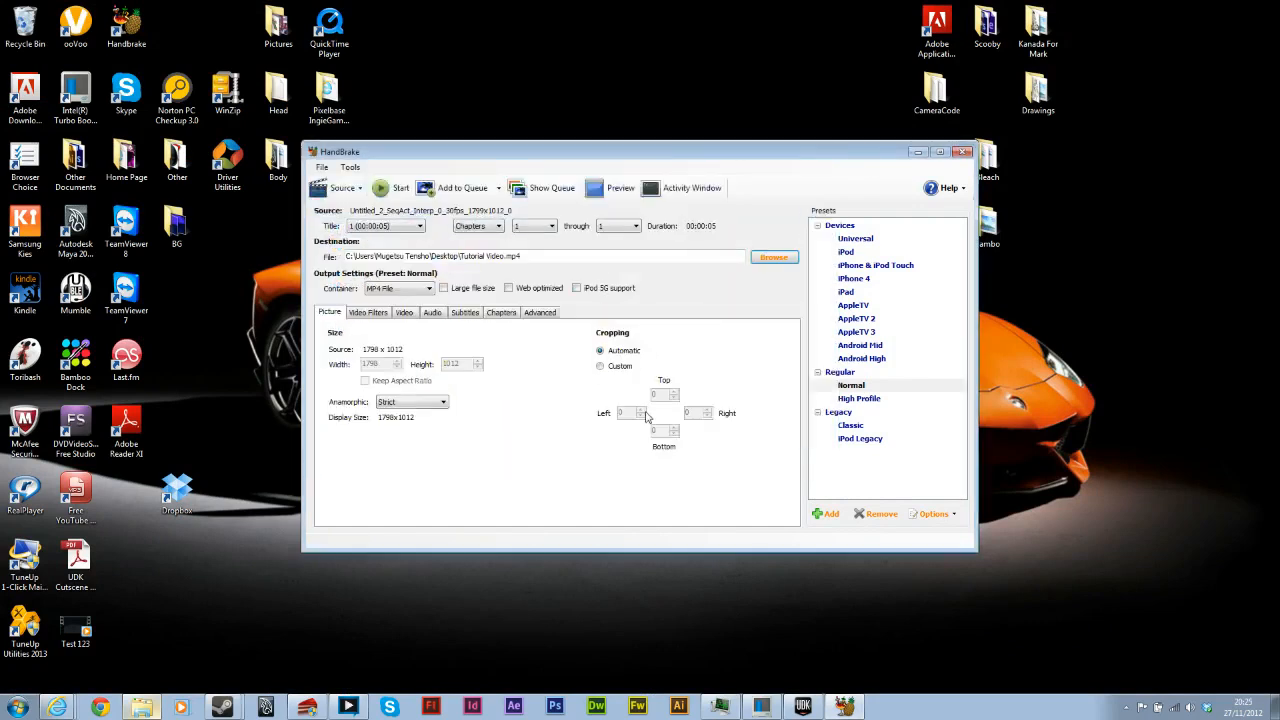
pyautogui.click(395, 187)
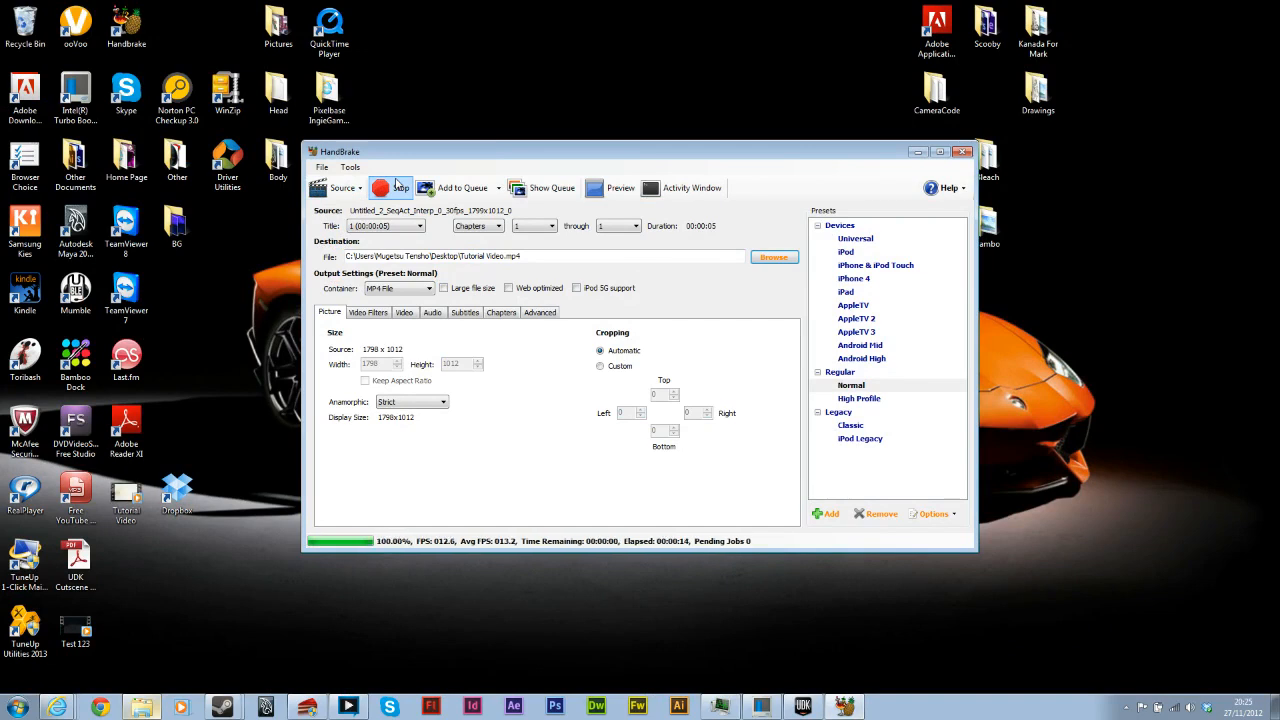
# Step: Play the converted Tutorial Video from the desktop, then bring the MovieCaptures folder back up
pyautogui.click(130, 497)
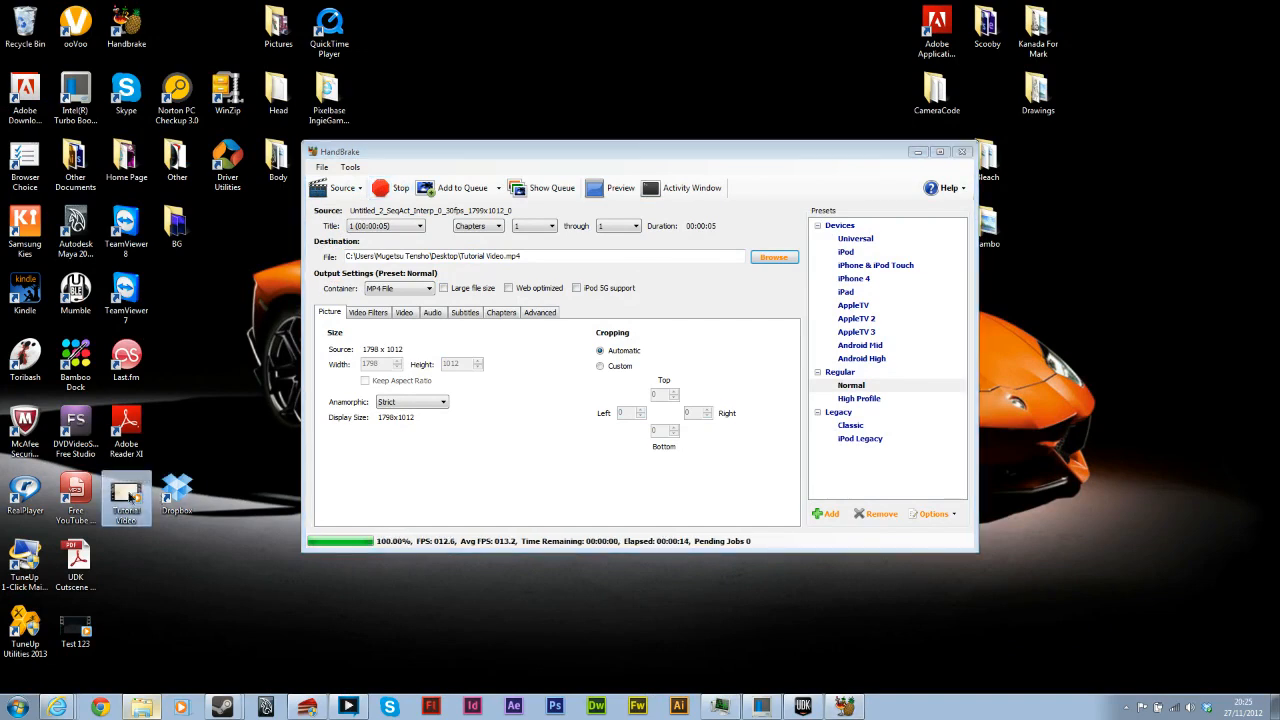
pyautogui.doubleClick(130, 498)
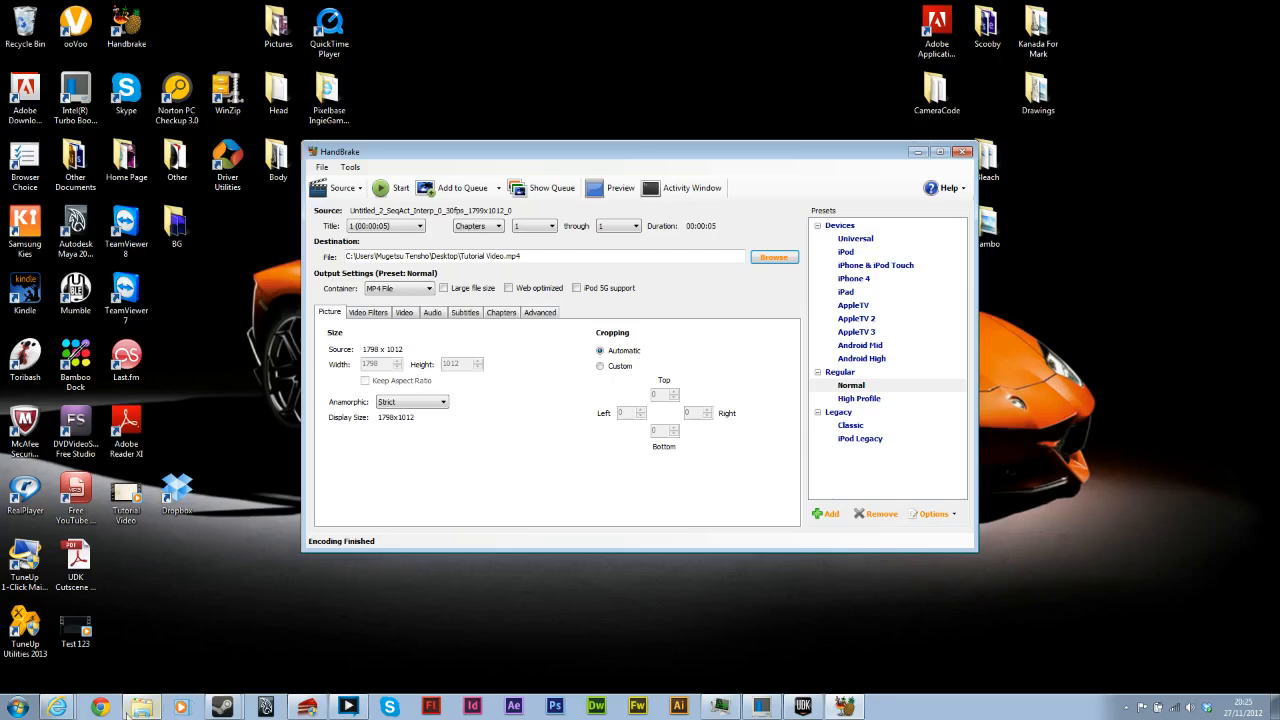
pyautogui.click(142, 707)
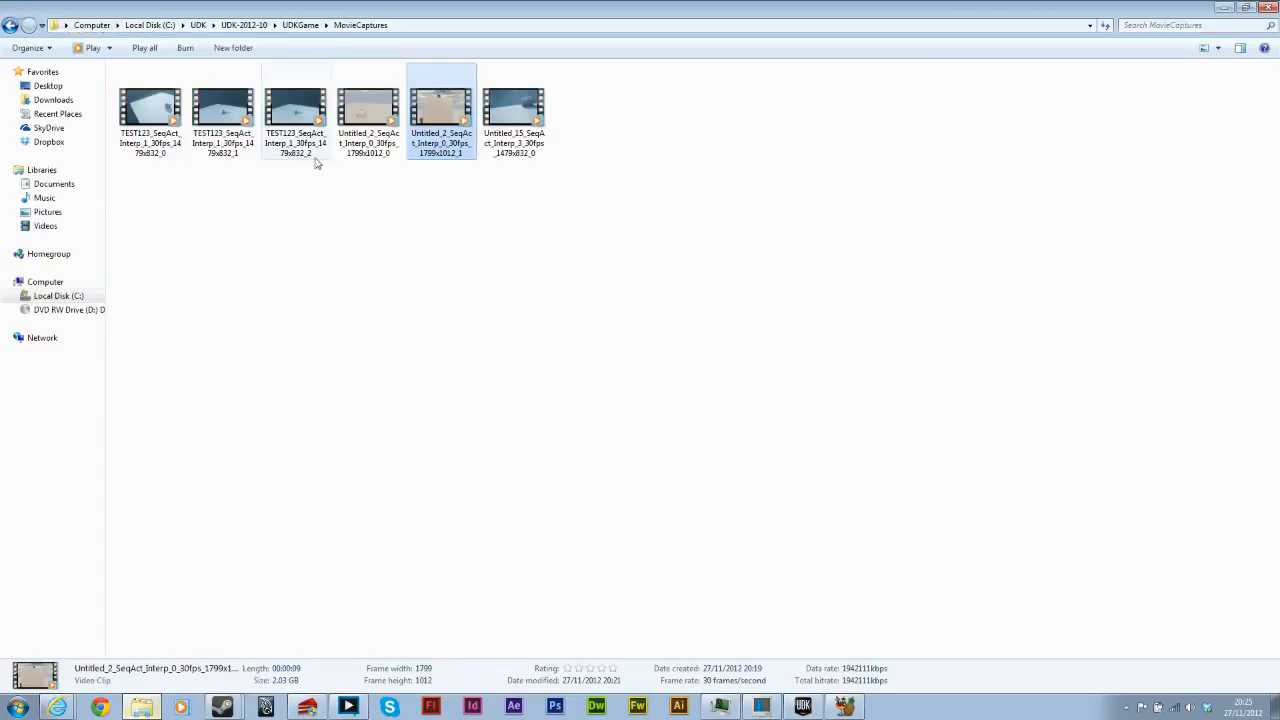
# Step: Check the file details of the Untitled and TEST123 movie captures in the MovieCaptures folder one by one
pyautogui.click(527, 270)
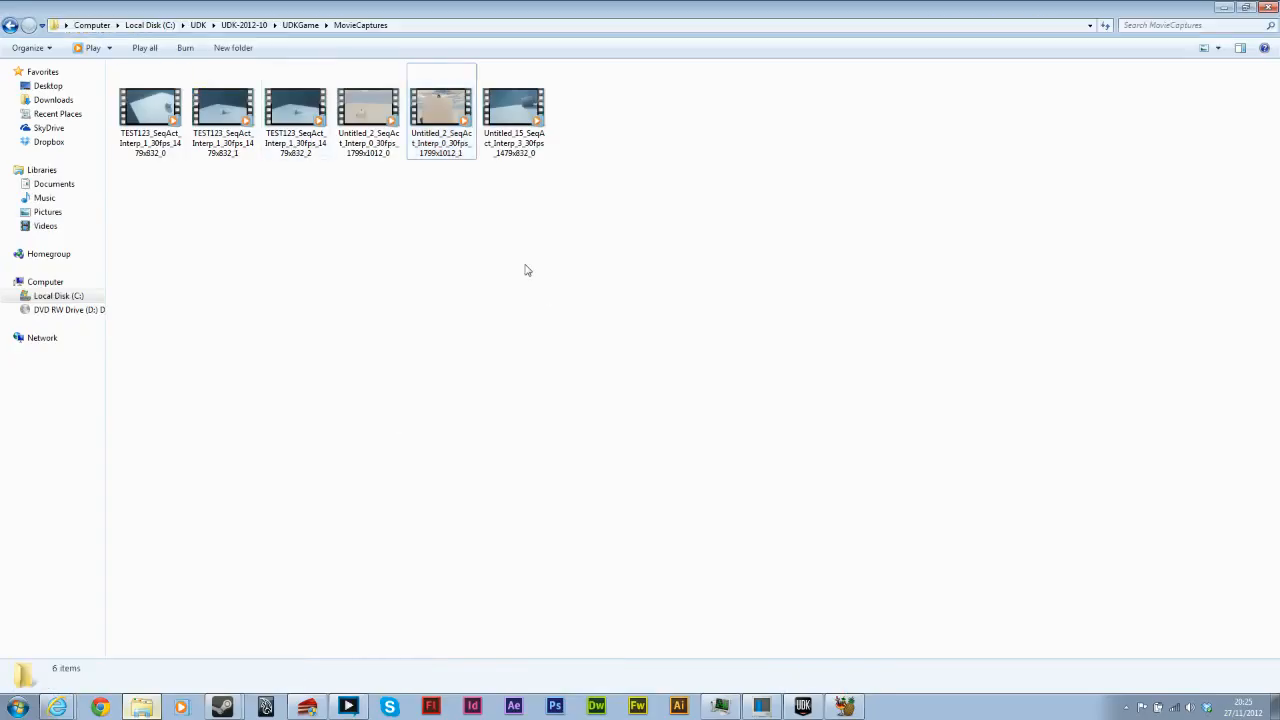
pyautogui.click(368, 118)
pyautogui.click(440, 115)
pyautogui.click(512, 115)
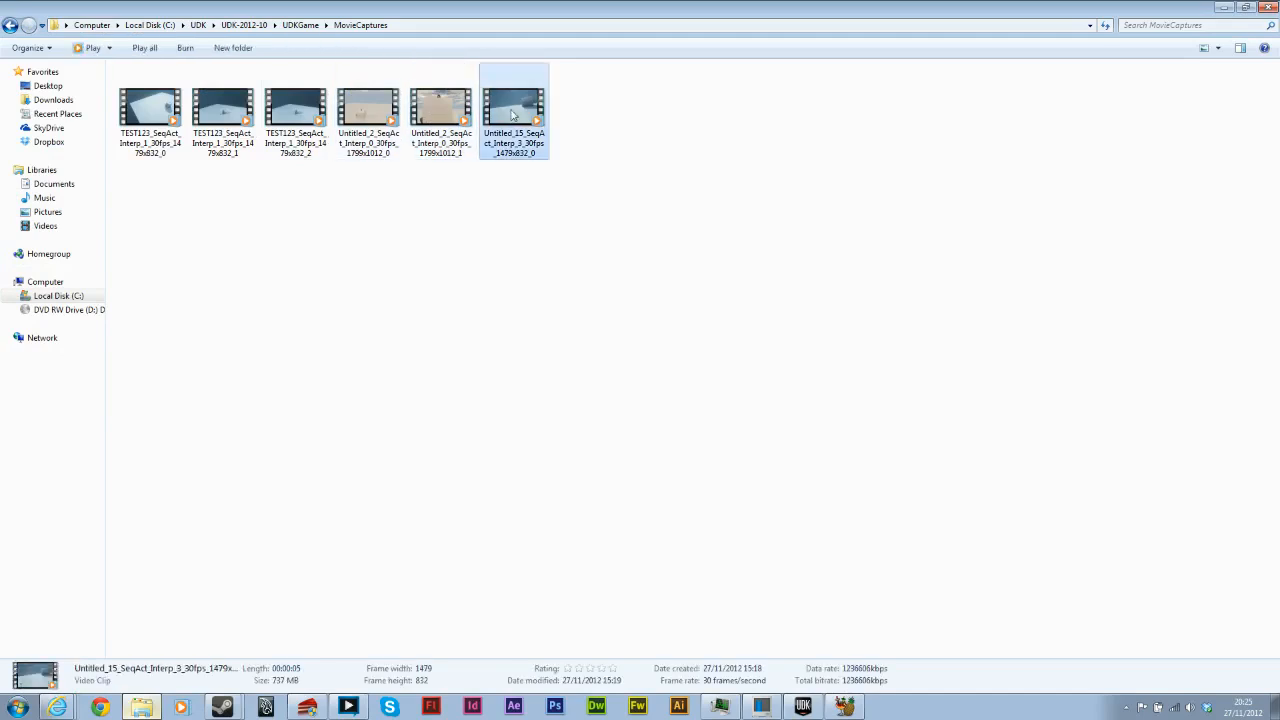
pyautogui.click(296, 116)
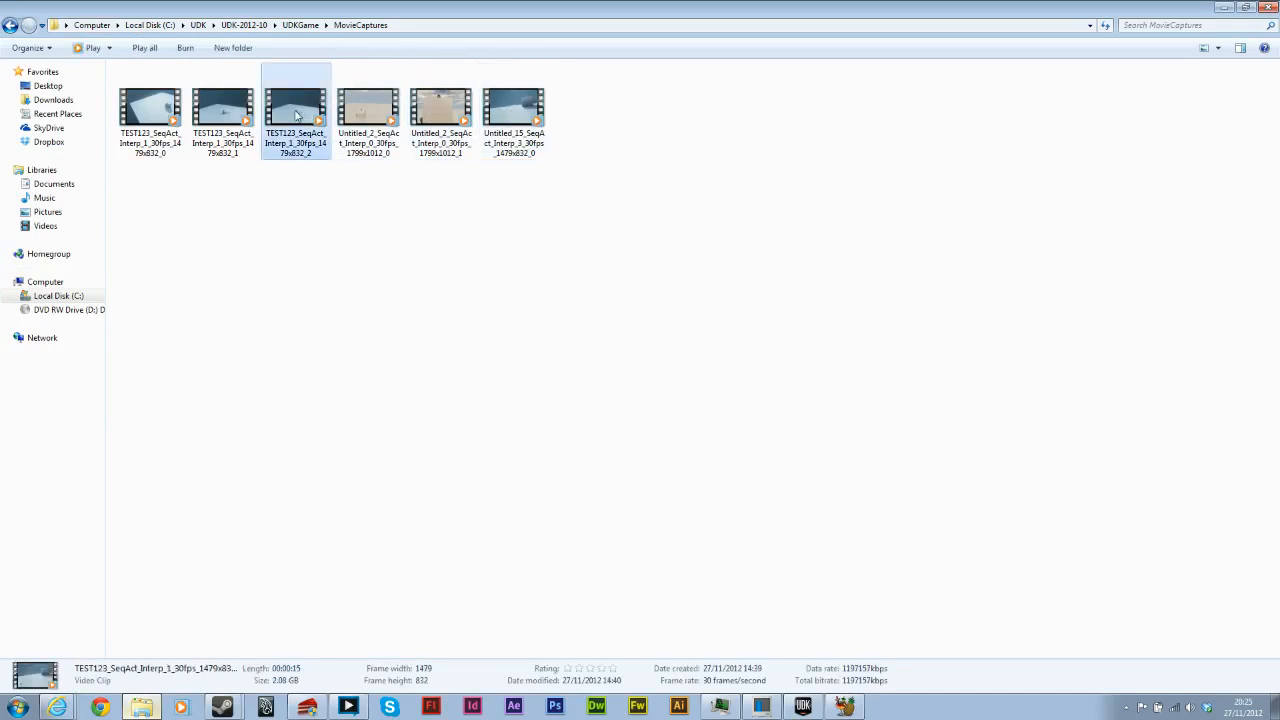
pyautogui.click(238, 110)
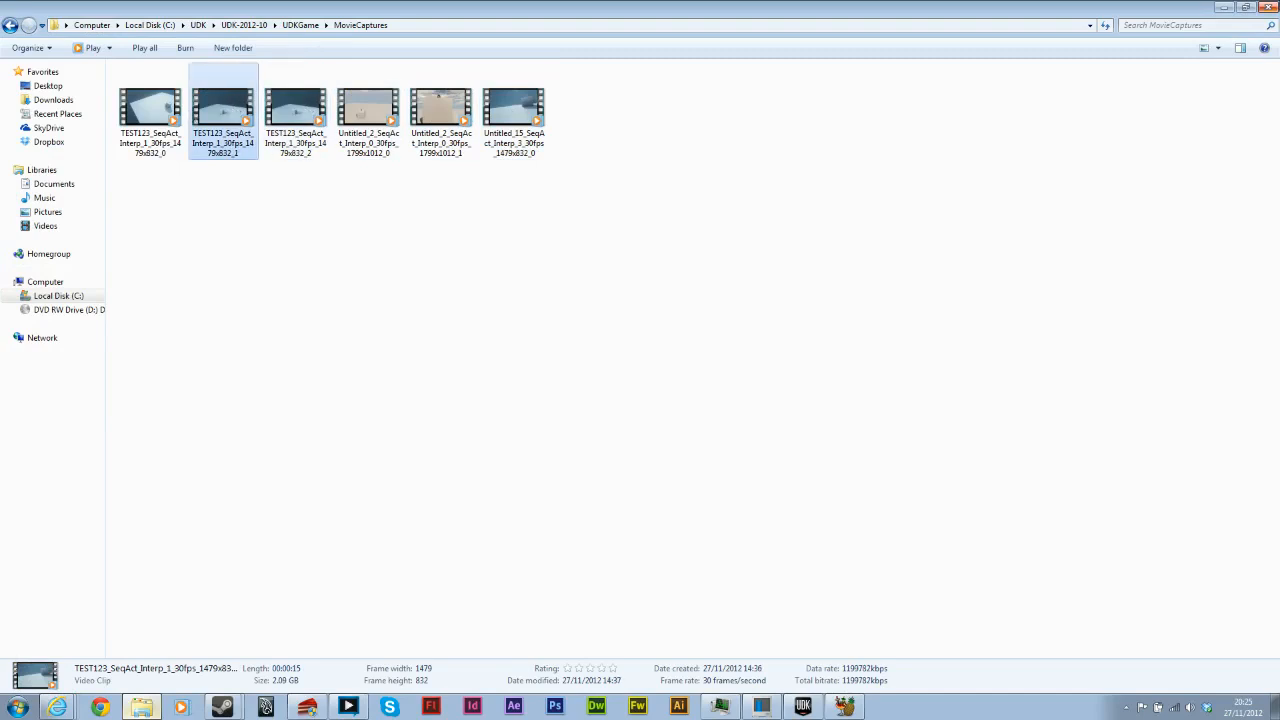
# Step: Put the MovieCaptures folder out of the way and play the Test 123 video from the desktop
pyautogui.click(1229, 7)
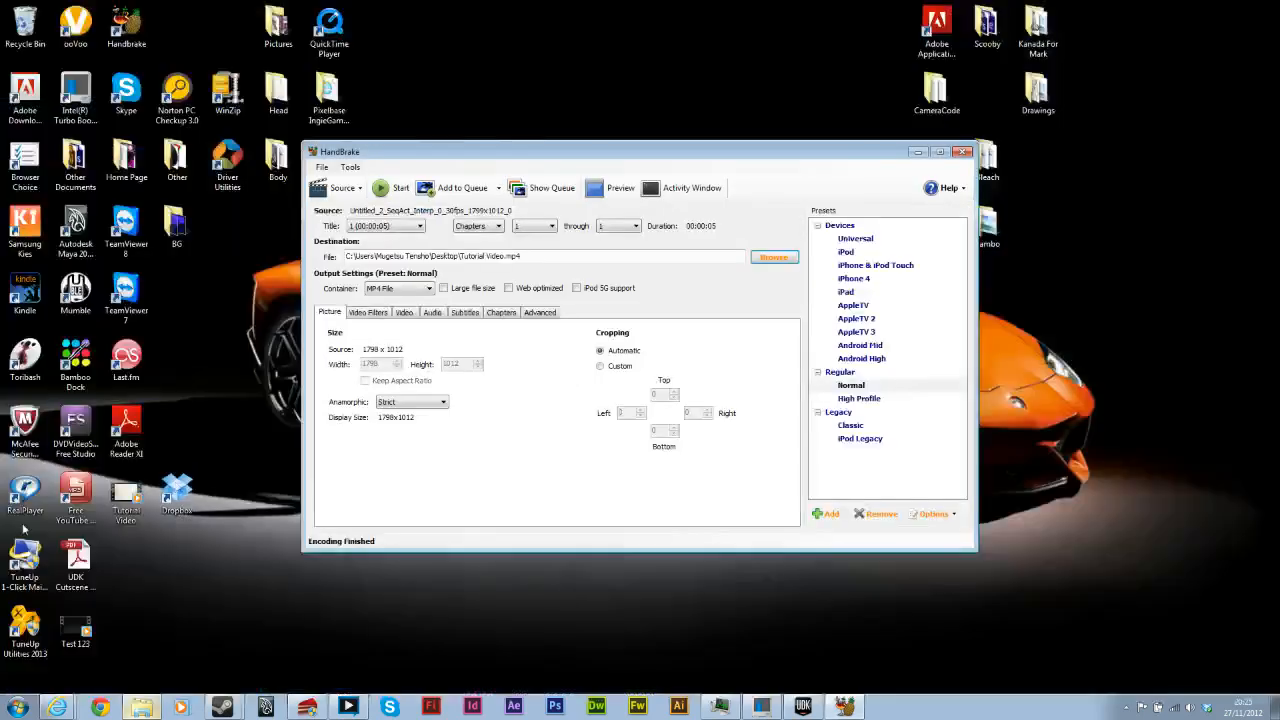
pyautogui.doubleClick(83, 626)
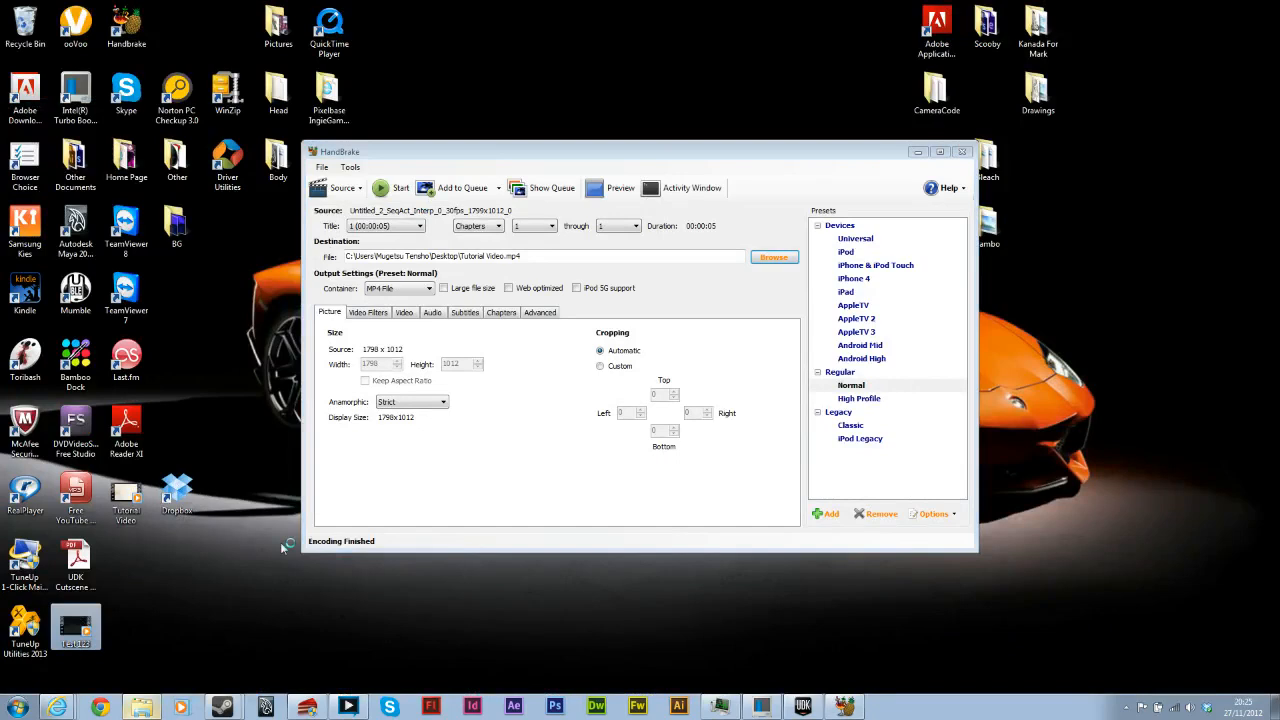